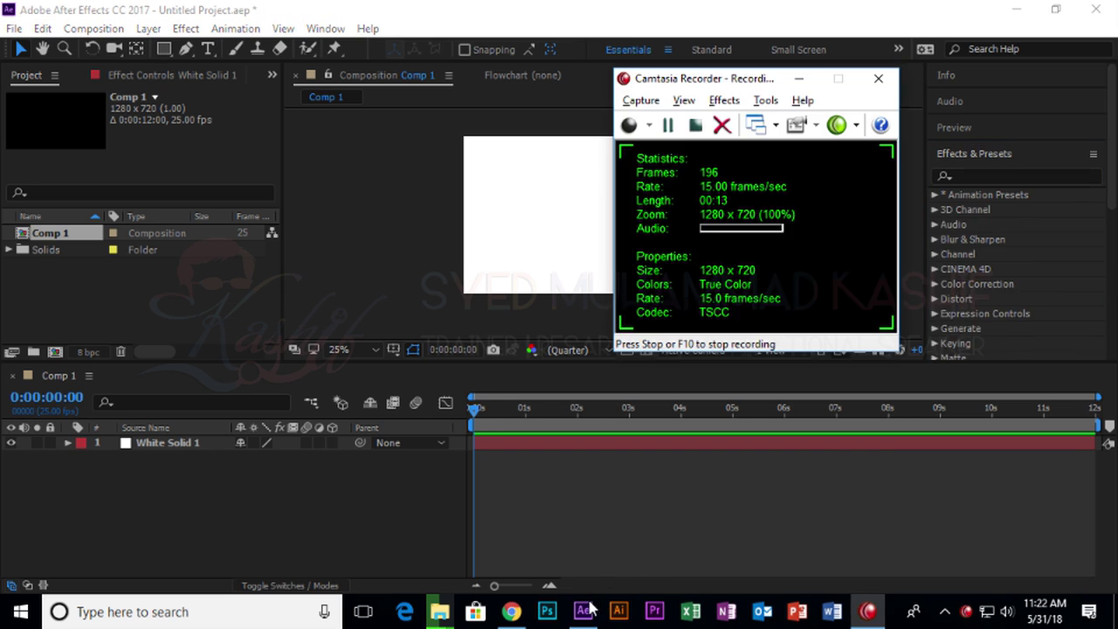
Search the effects for 'ramp' and apply Gradient Ramp to the white solid.
left_click(1027, 176)
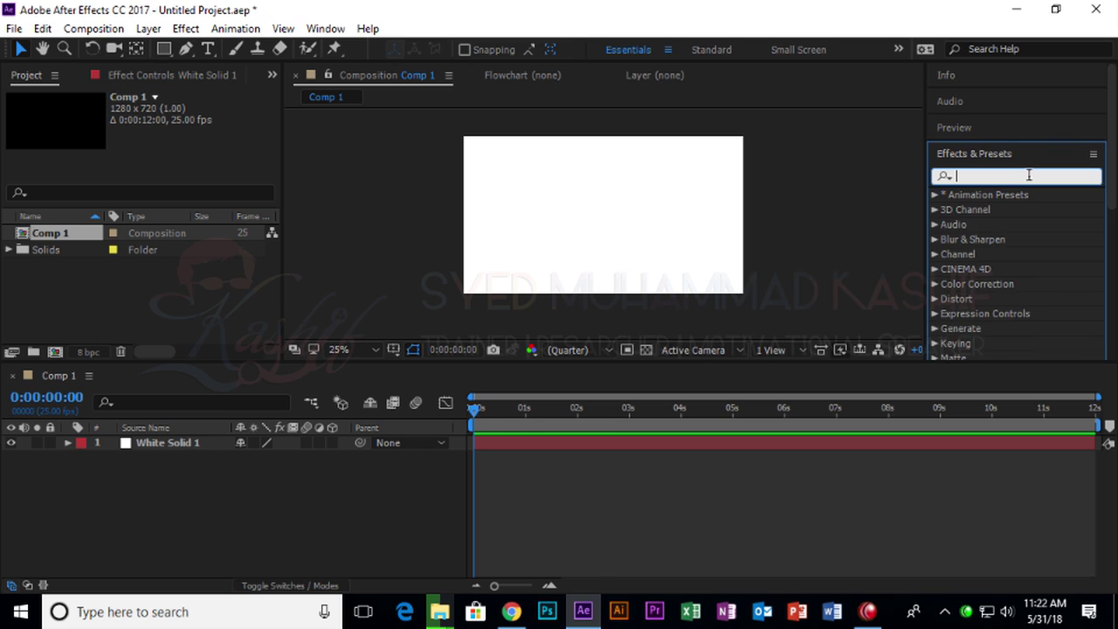
type("ram")
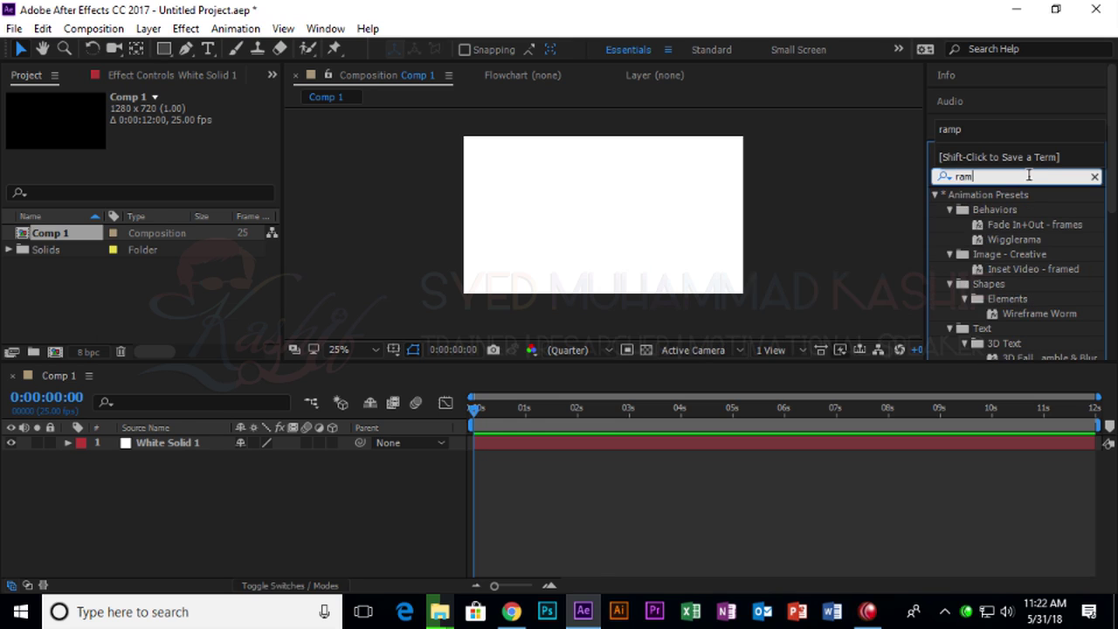
type("p")
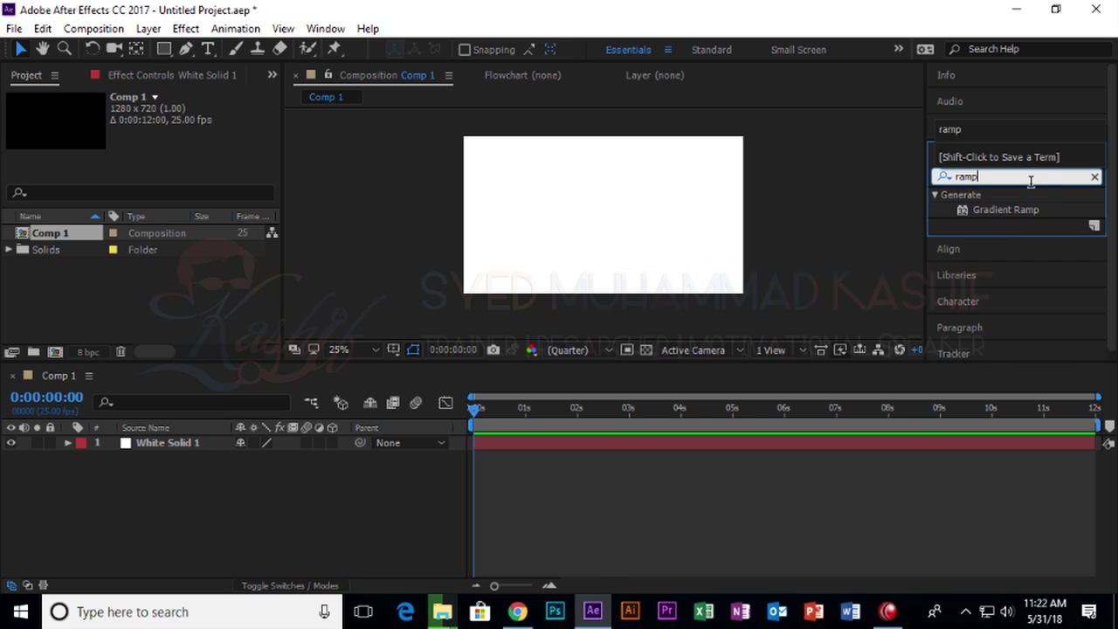
left_click_drag(995, 212, 602, 215)
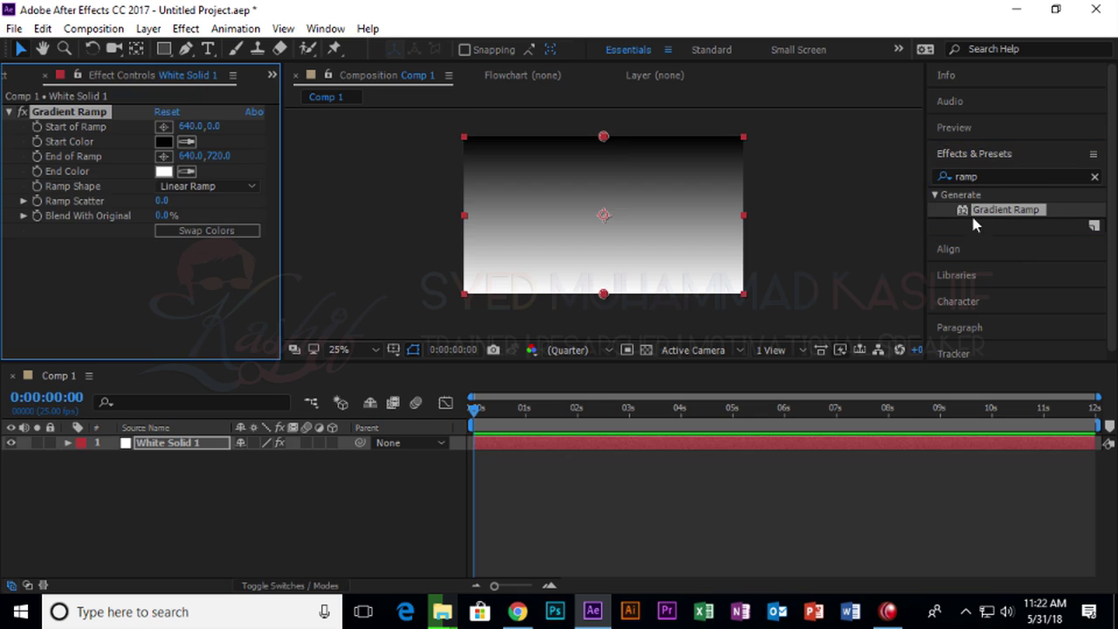
left_click(1013, 177)
key("BackSpace")
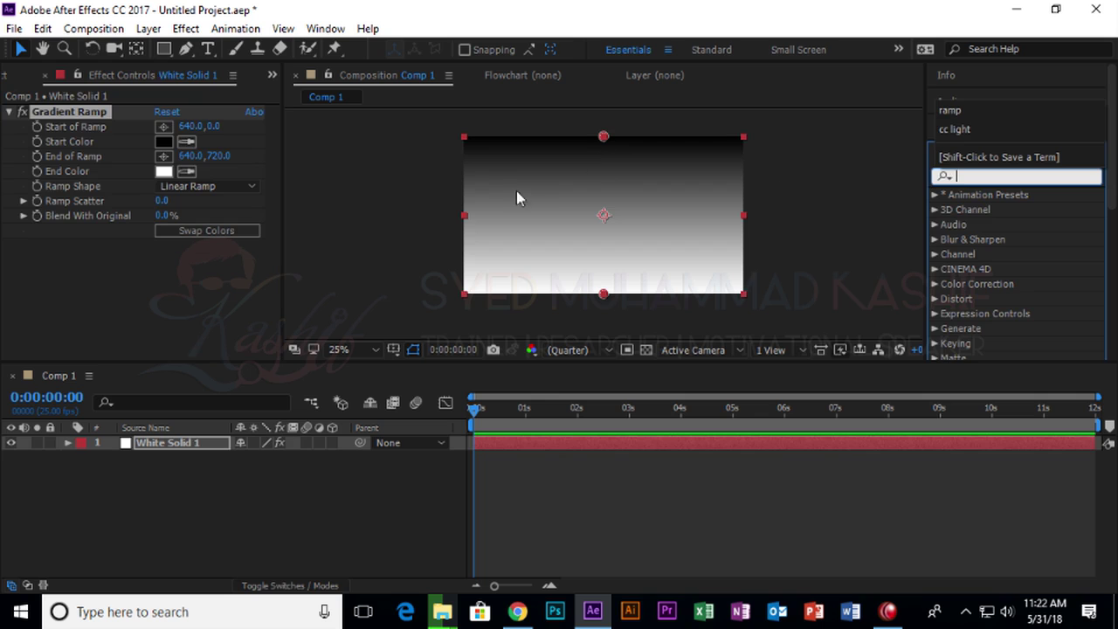
Make the ramp radial with pale pink colours F8E1E1 and E3BFBF.
left_click(185, 187)
left_click(196, 227)
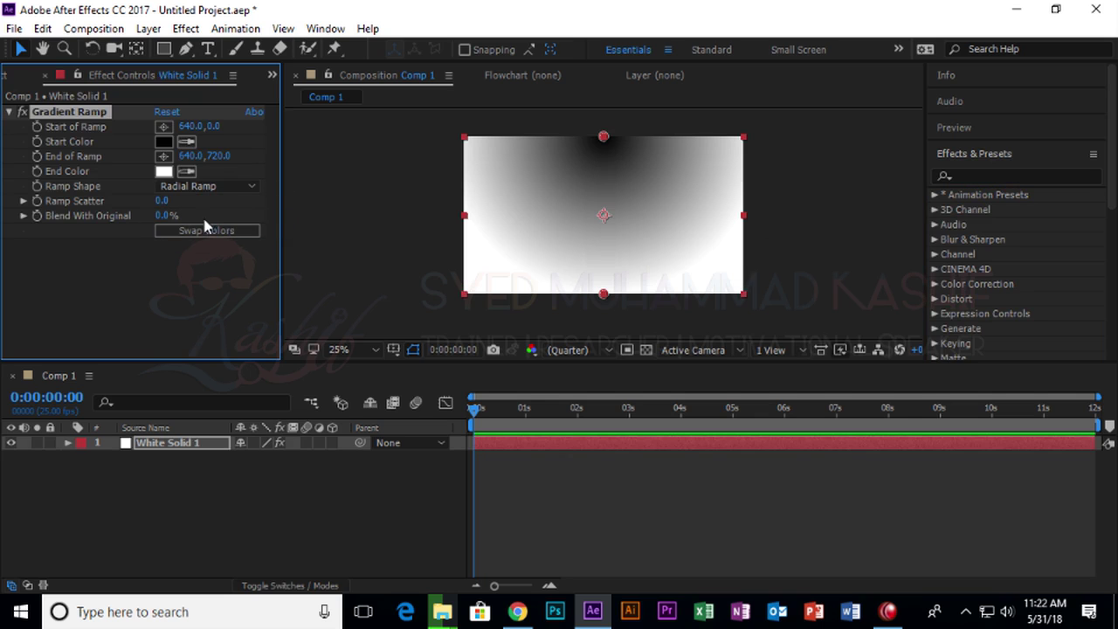
left_click(163, 171)
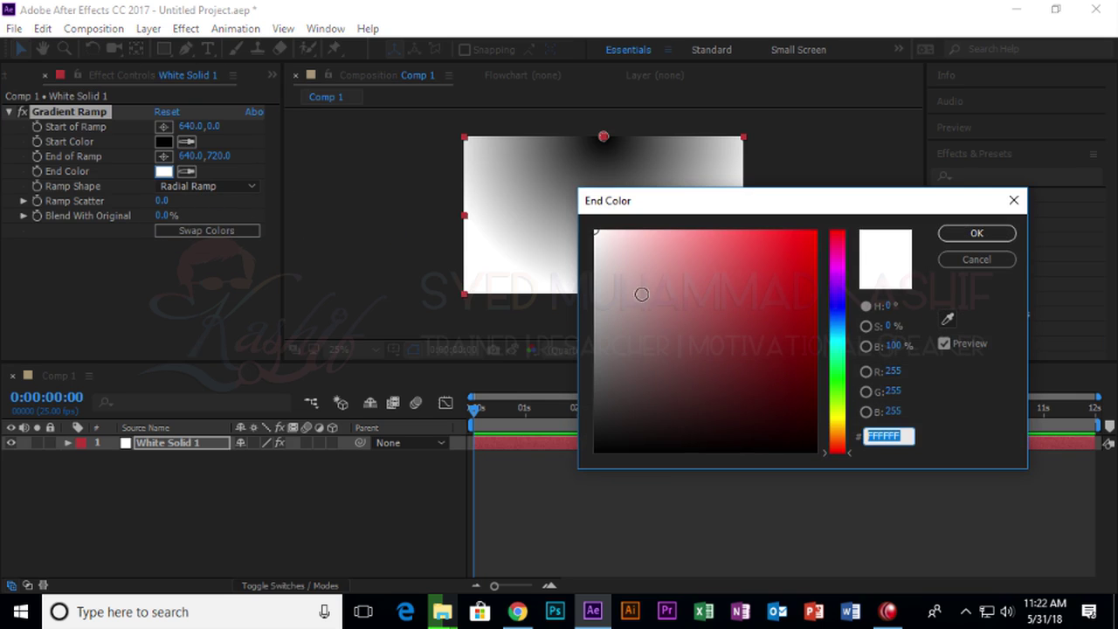
left_click(619, 369)
left_click_drag(619, 368, 614, 236)
left_click(977, 233)
left_click(163, 141)
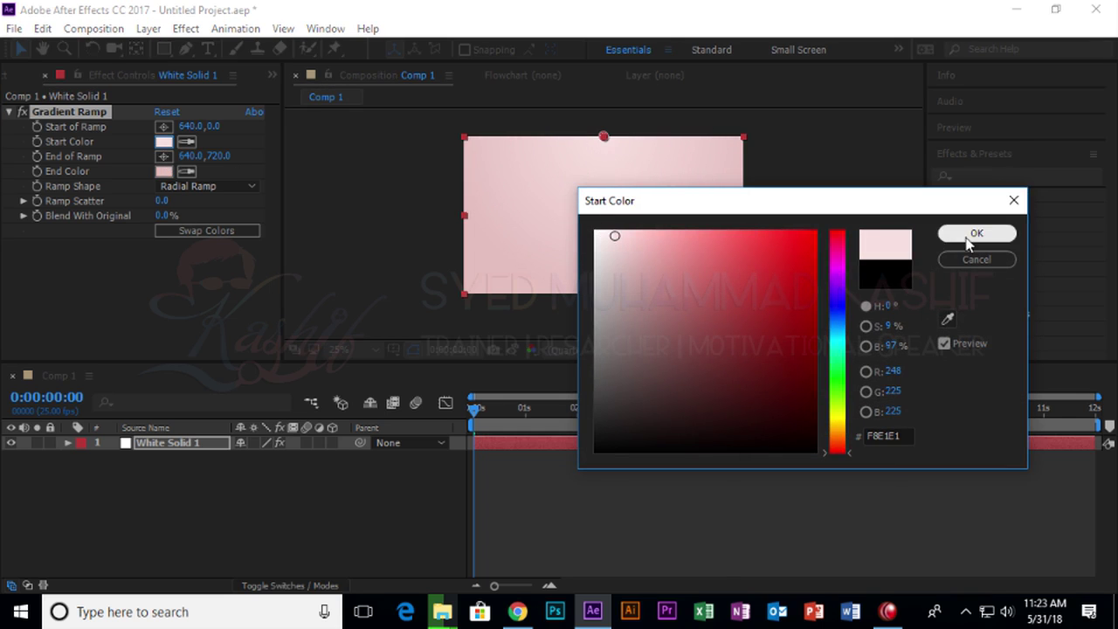
left_click(975, 235)
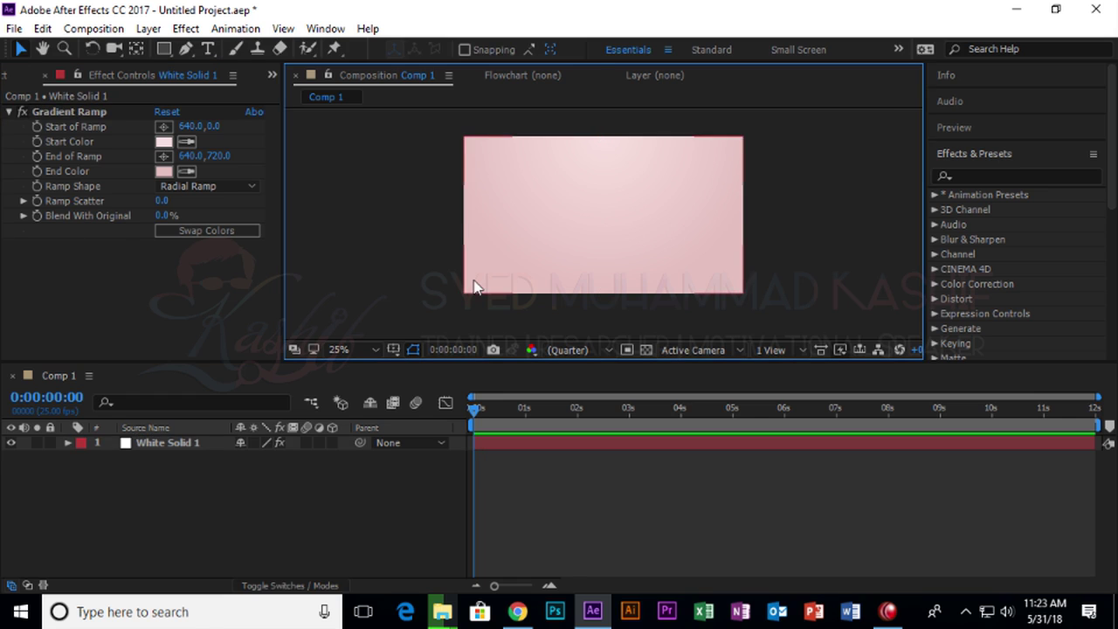
key("period")
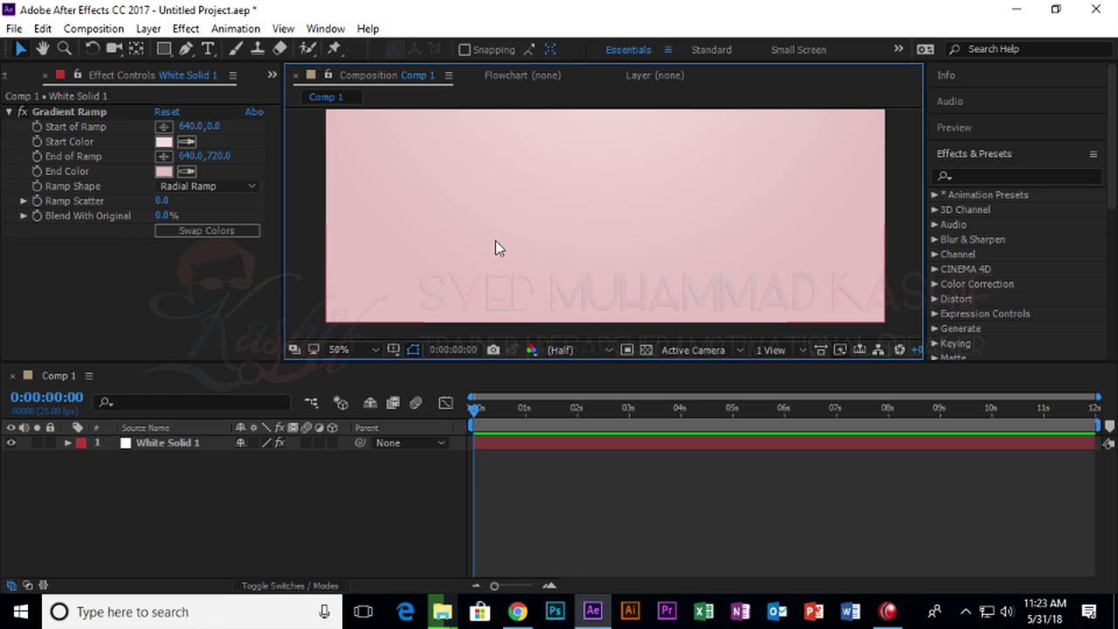
key("comma")
left_click_drag(494, 245, 495, 255)
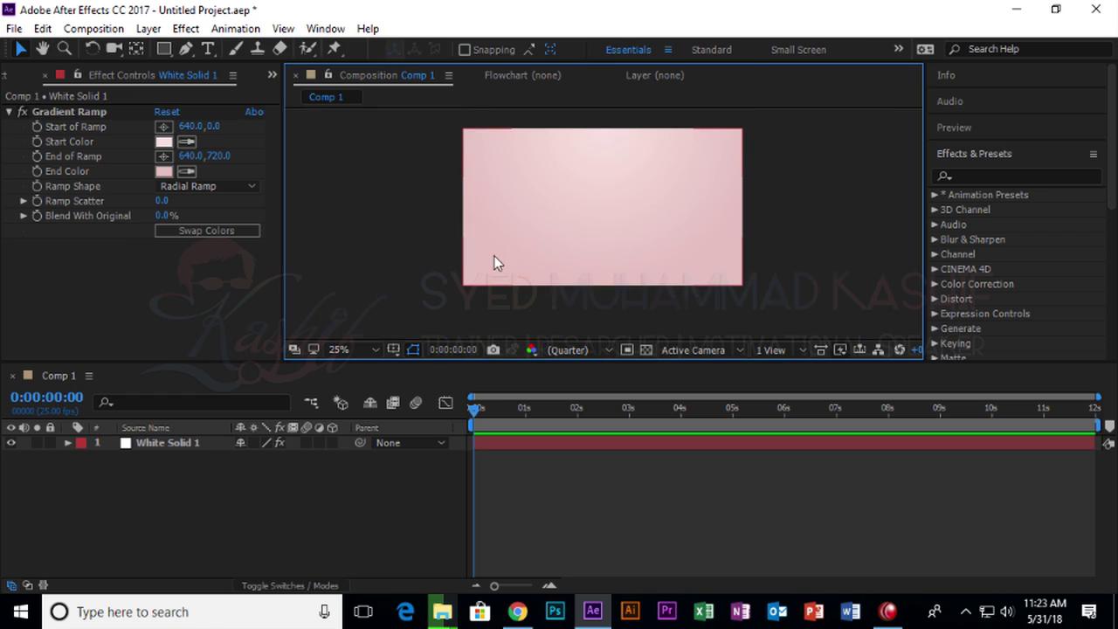
Add a new text layer and type the person's name as the title.
right_click(288, 468)
mouse_move(369, 308)
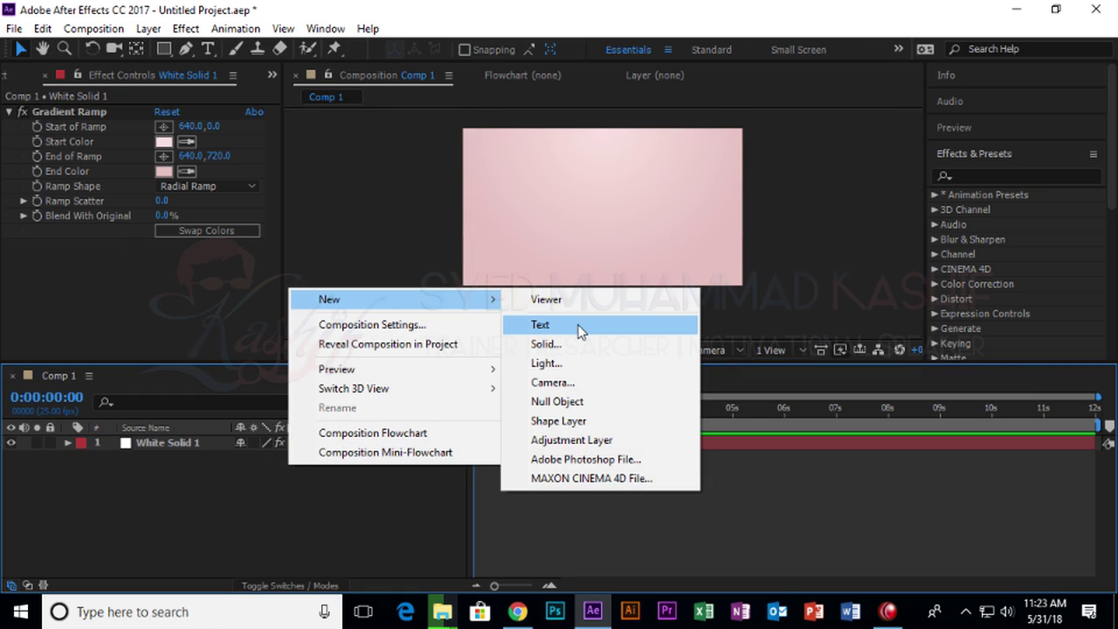
left_click(542, 324)
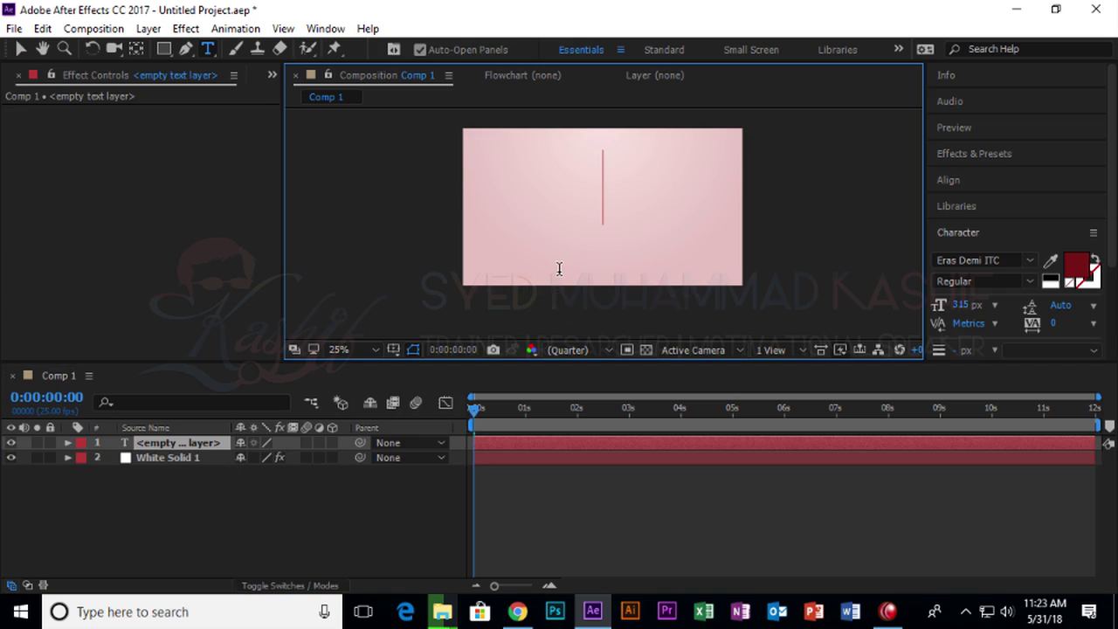
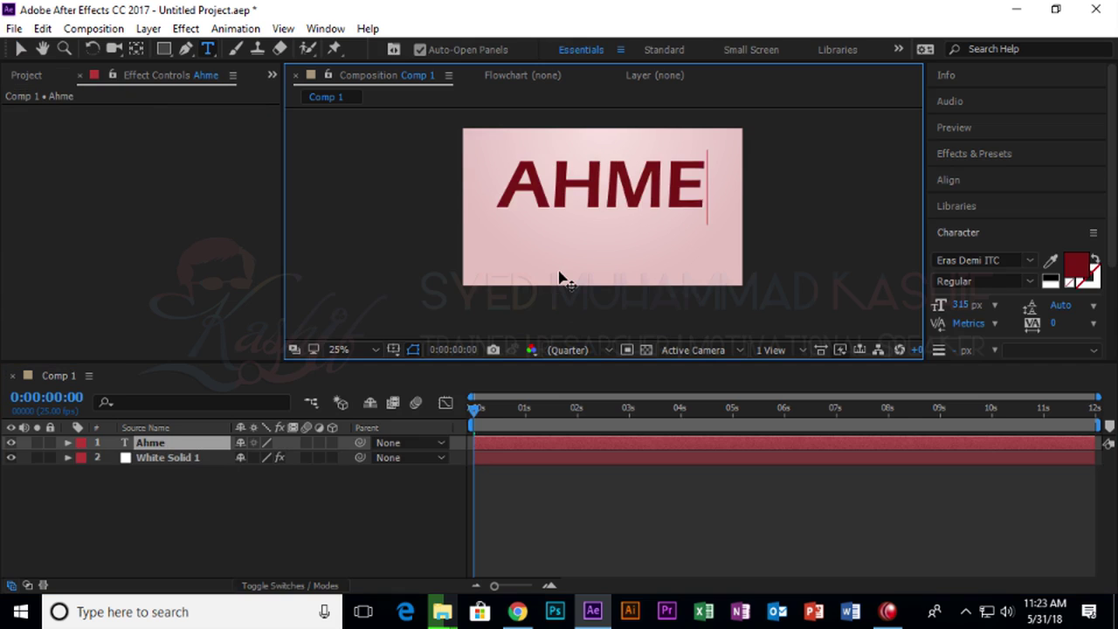
double_click(620, 183)
left_click_drag(950, 312, 852, 310)
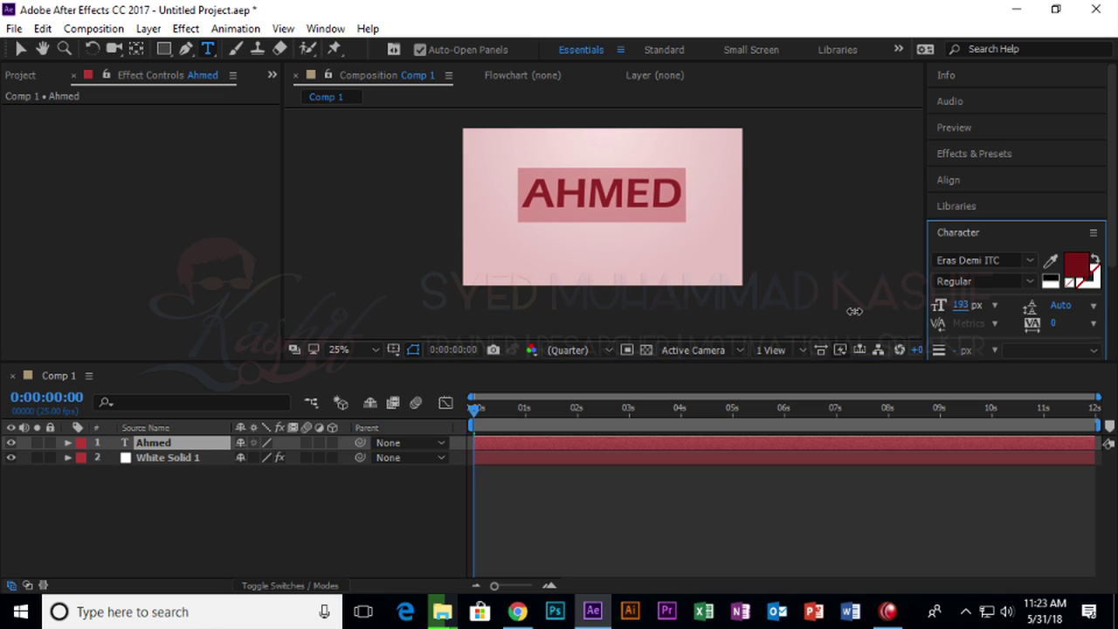
left_click(685, 193)
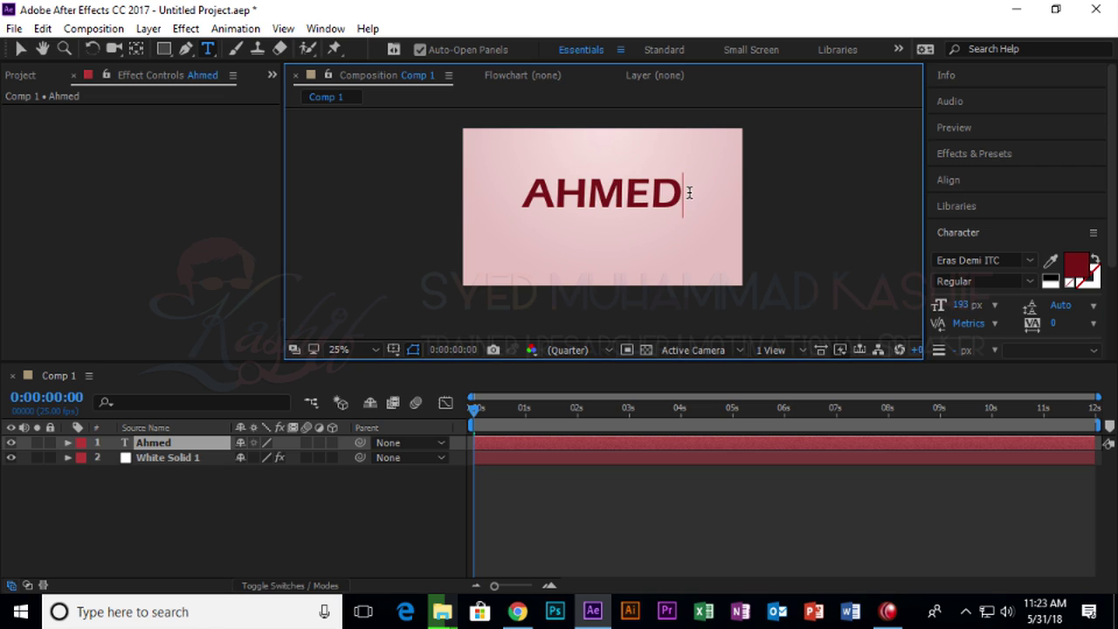
type("Nikamma")
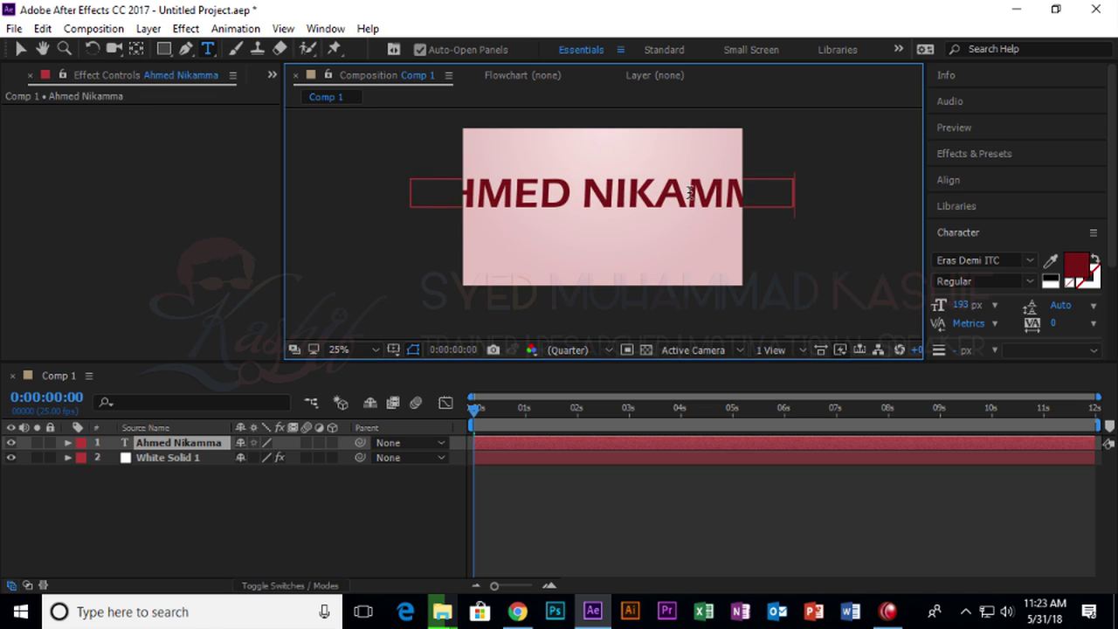
left_click(20, 48)
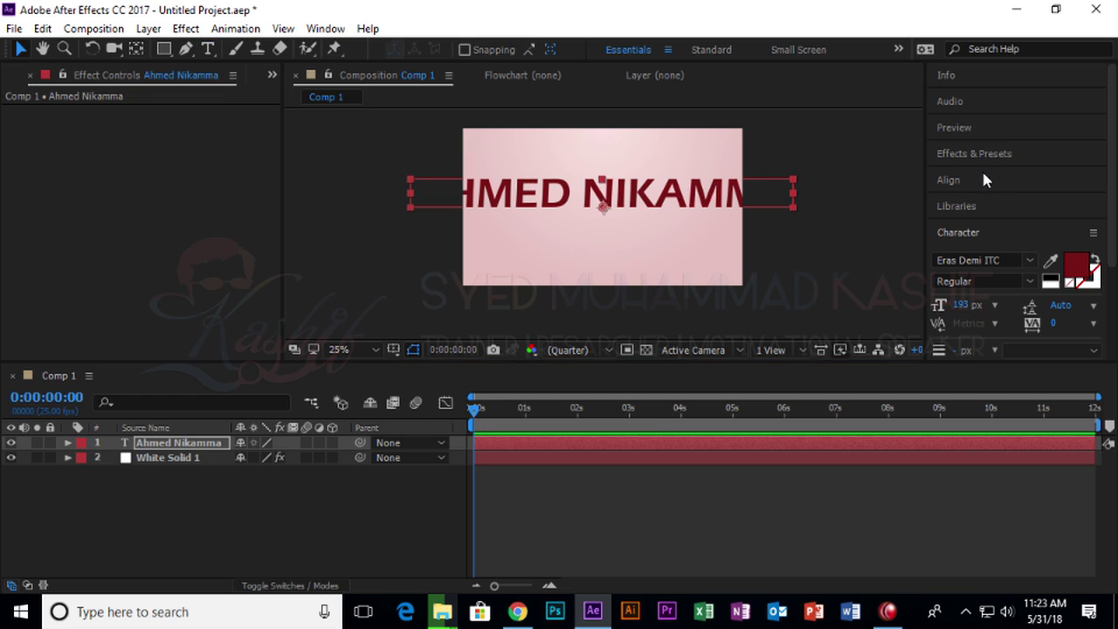
Centre the title in the composition with the Align panel.
left_click(948, 179)
left_click(1062, 223)
left_click(974, 224)
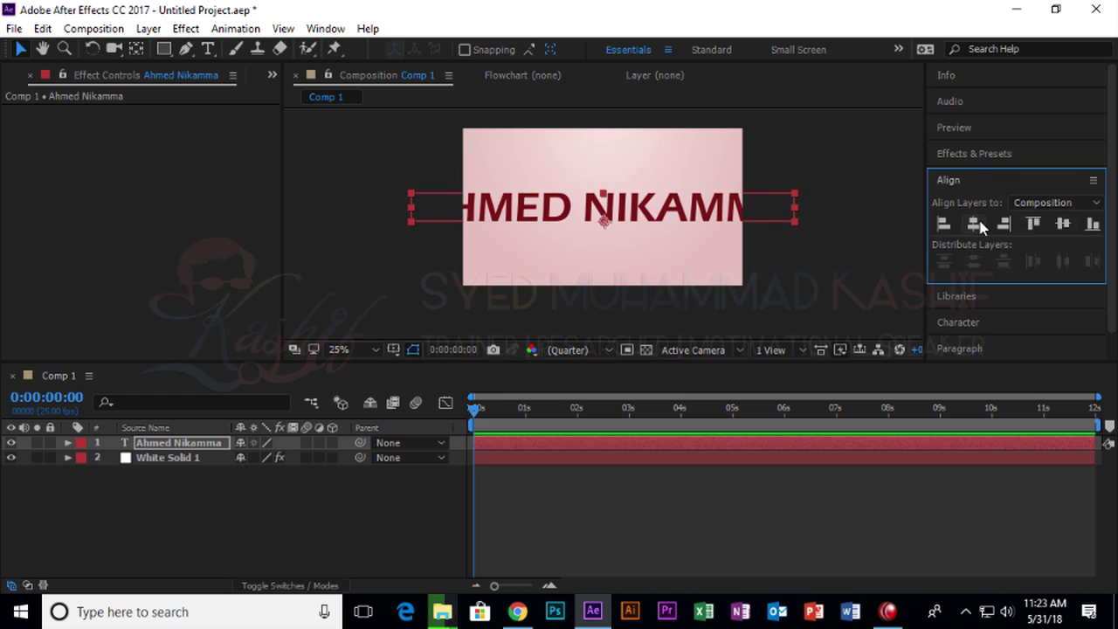
Shrink the title's font size to 122 px, then search Windows for 'bri'.
left_click(973, 157)
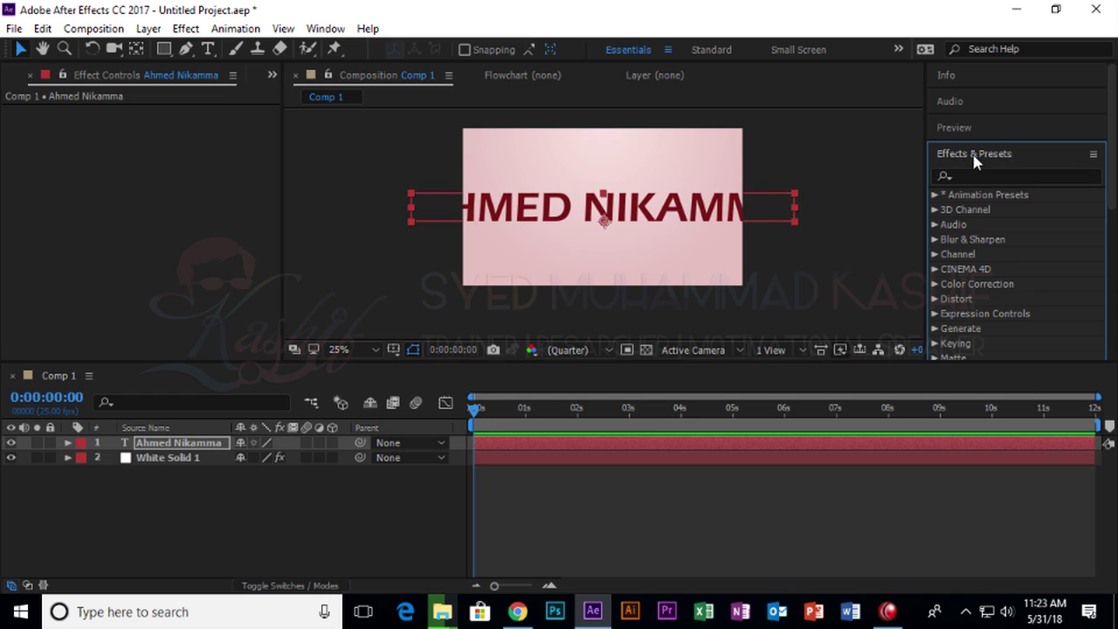
left_click(978, 155)
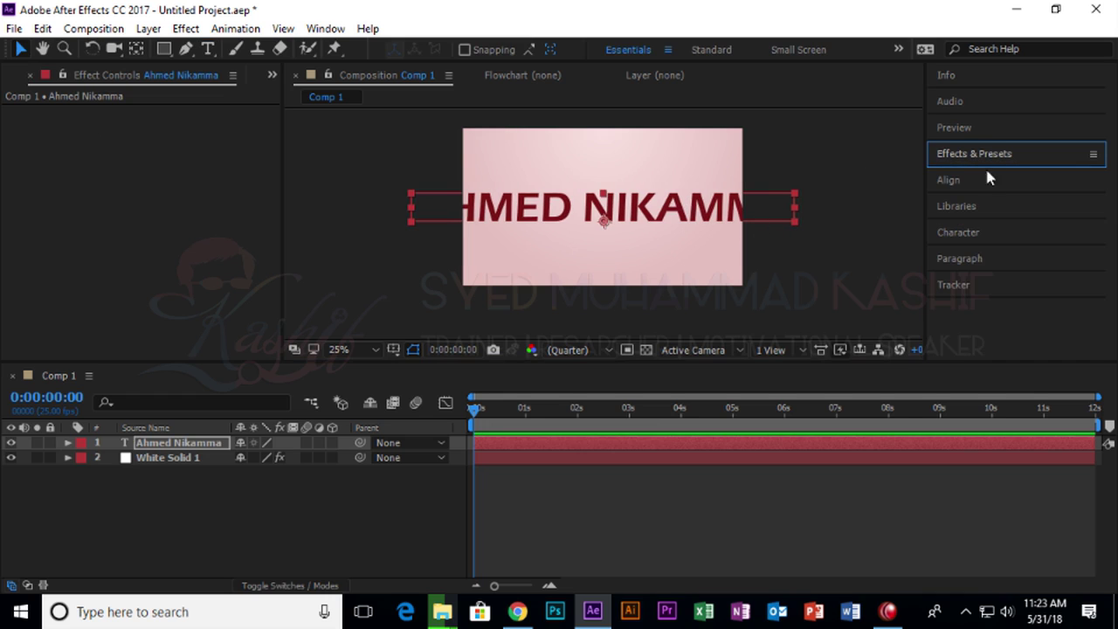
left_click(985, 229)
left_click_drag(961, 305, 900, 305)
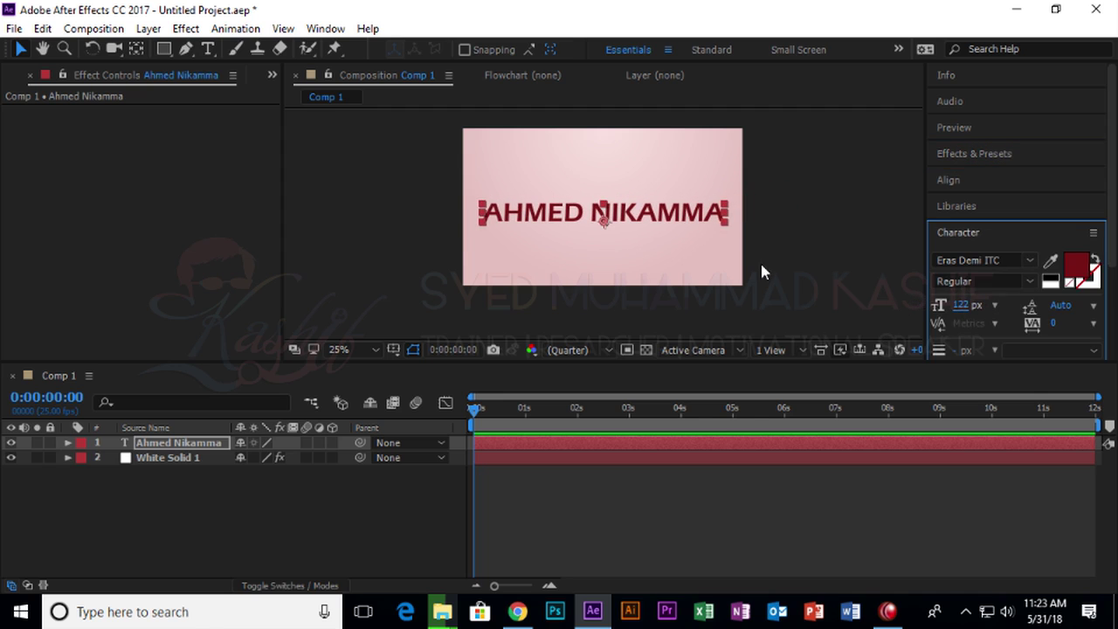
left_click(804, 241)
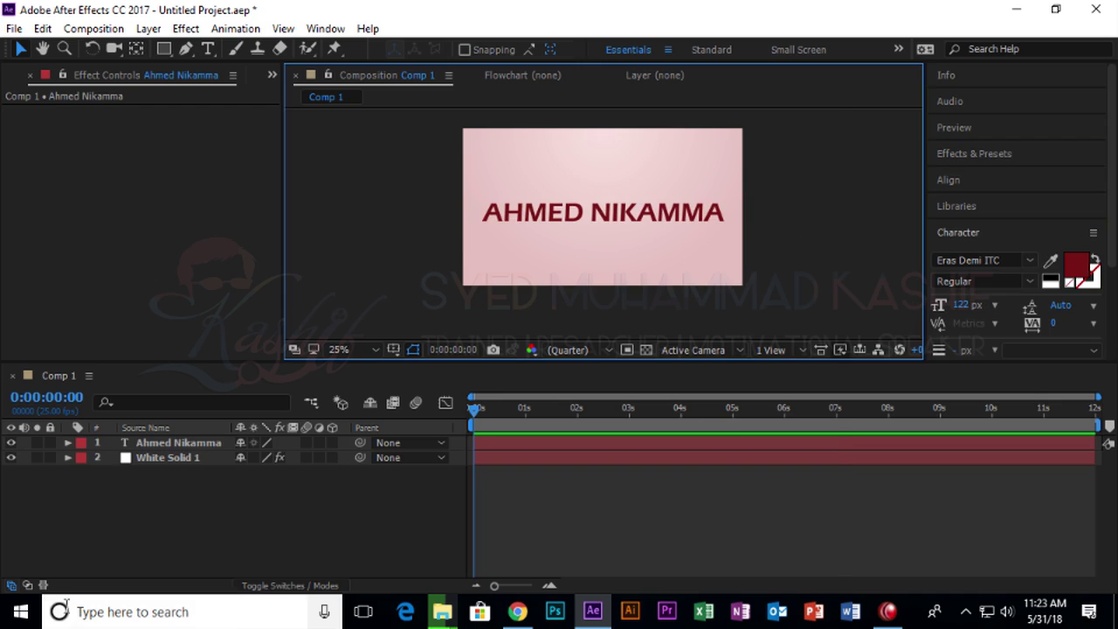
left_click(21, 611)
type("brid")
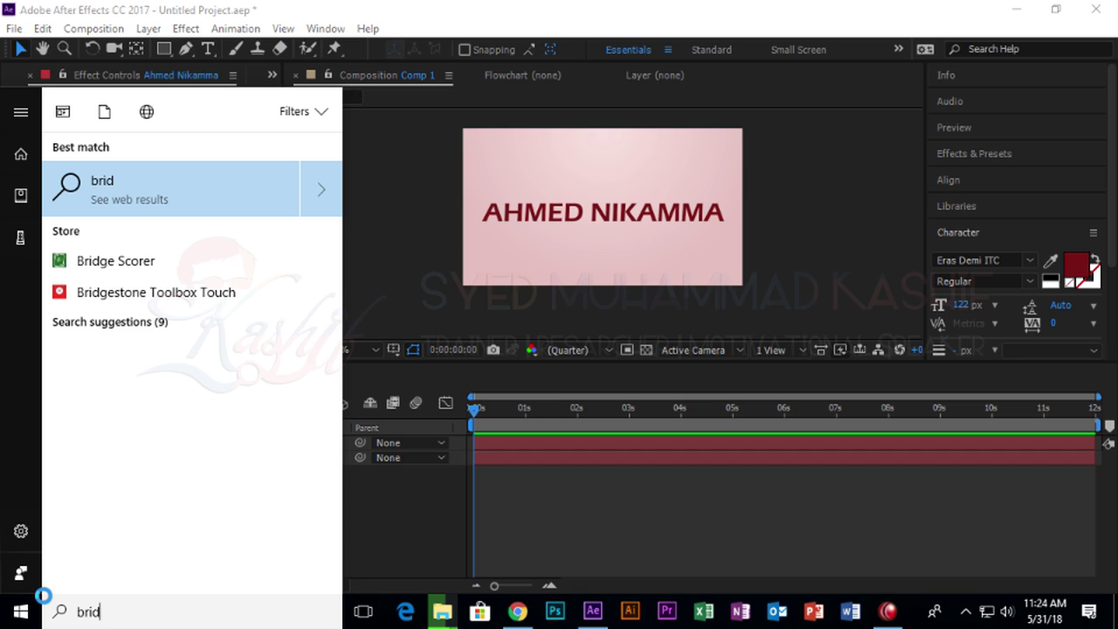
key("BackSpace")
key("BackSpace")
key("BackSpace")
key("BackSpace")
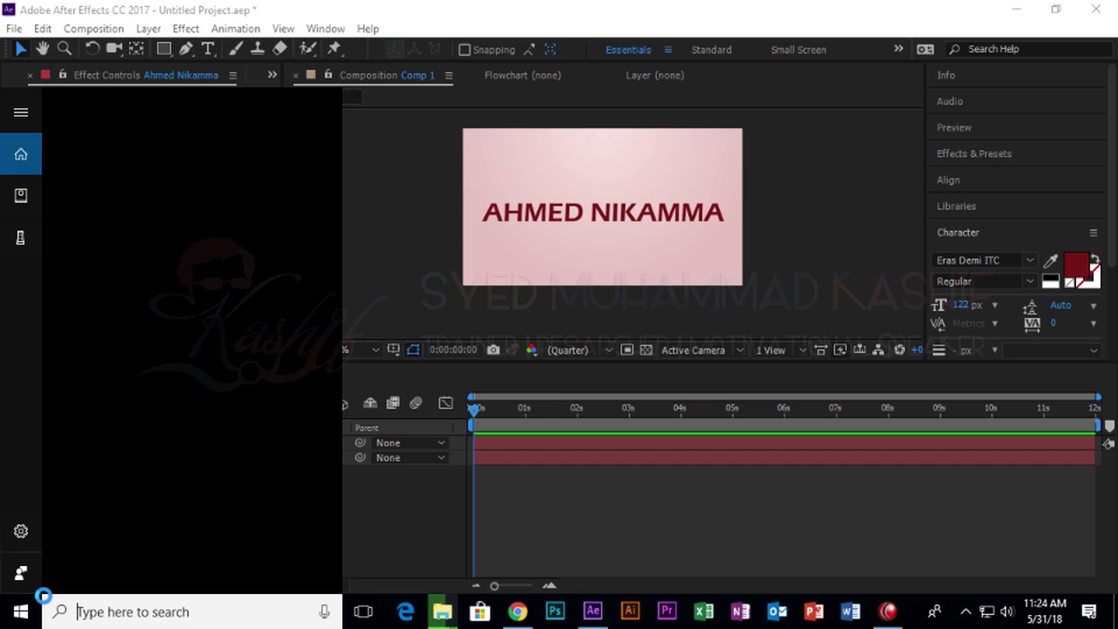
type("br")
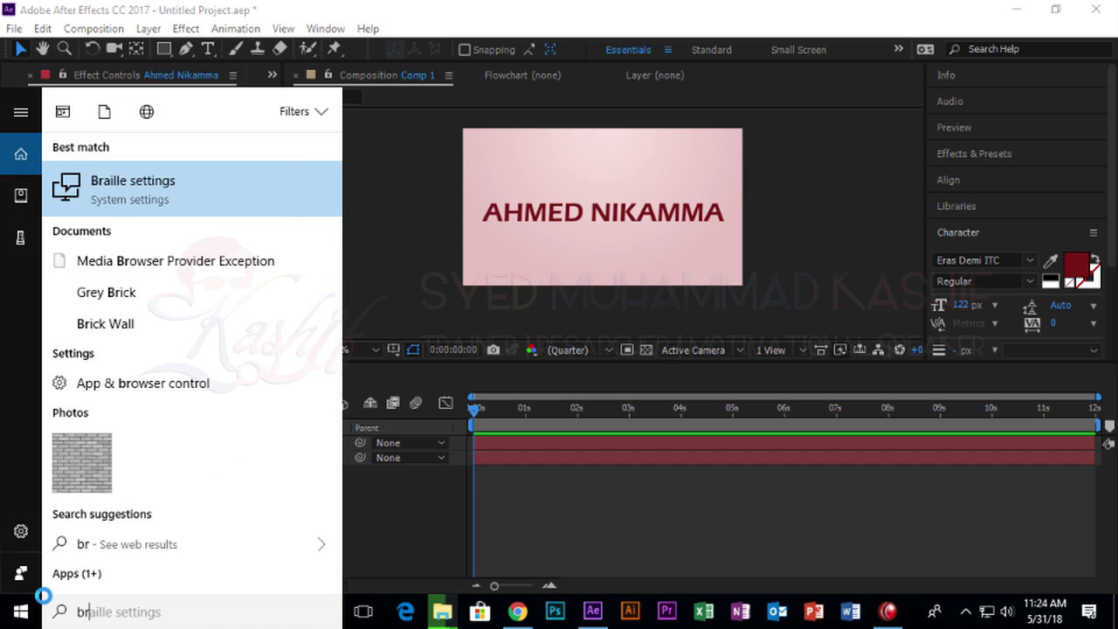
key("BackSpace")
key("BackSpace")
key("Escape")
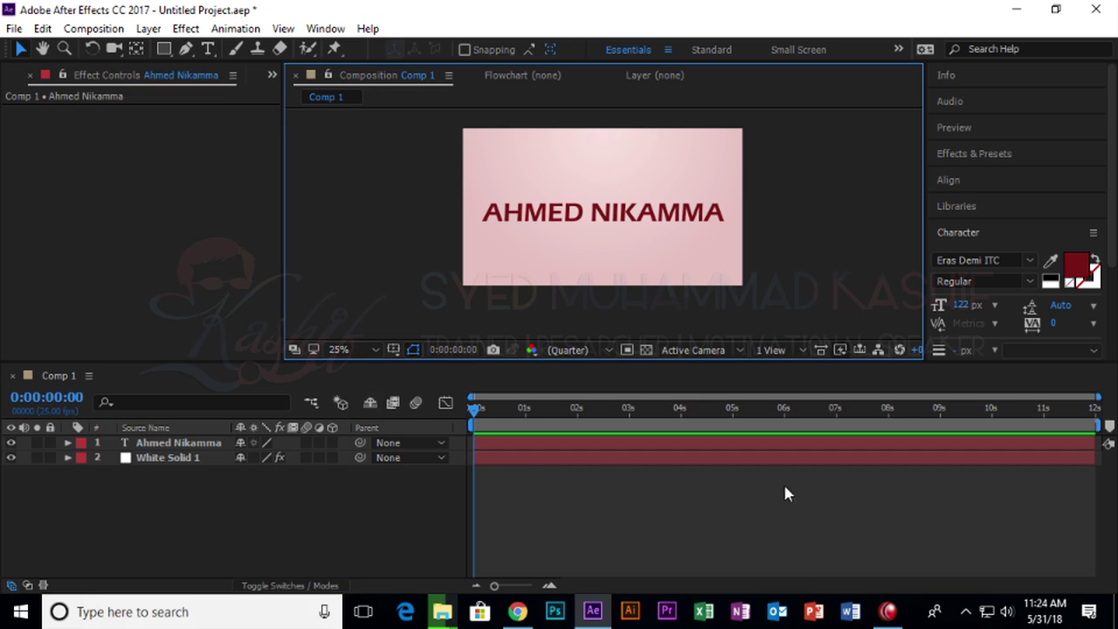
Expand Animation Presets and its Text folder in Effects & Presets.
left_click(987, 153)
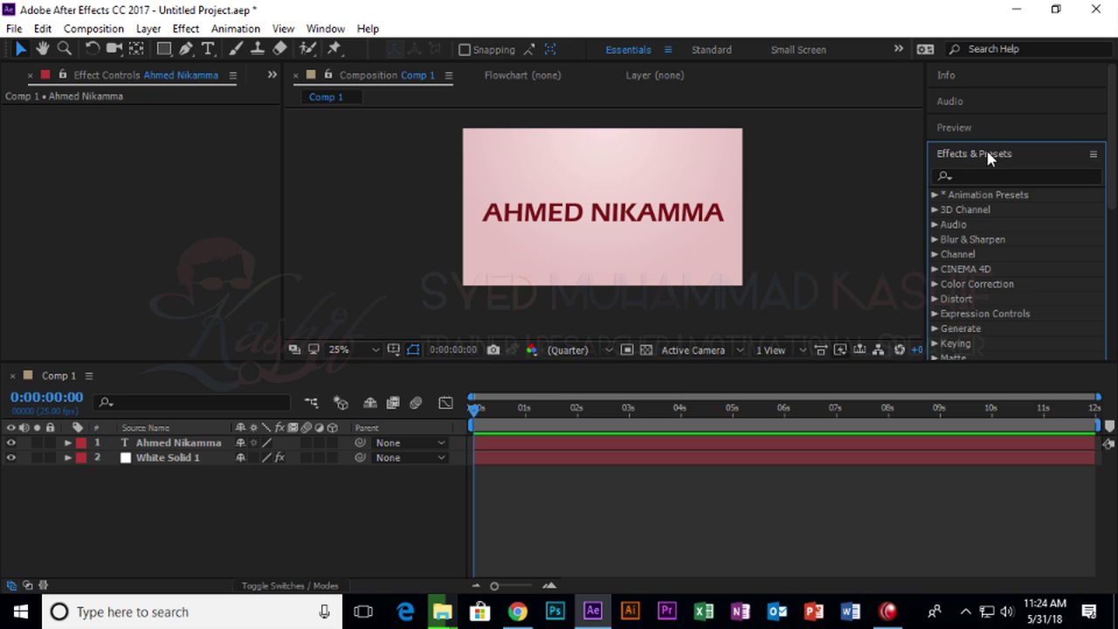
left_click(935, 196)
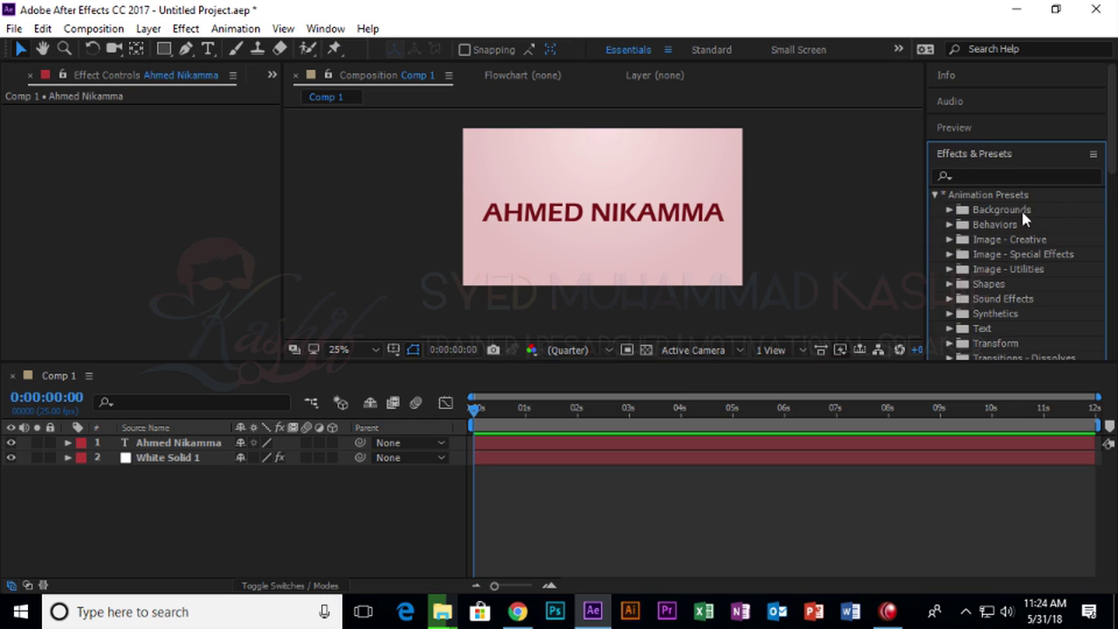
scroll(1021, 217, "down", 2)
left_click(950, 269)
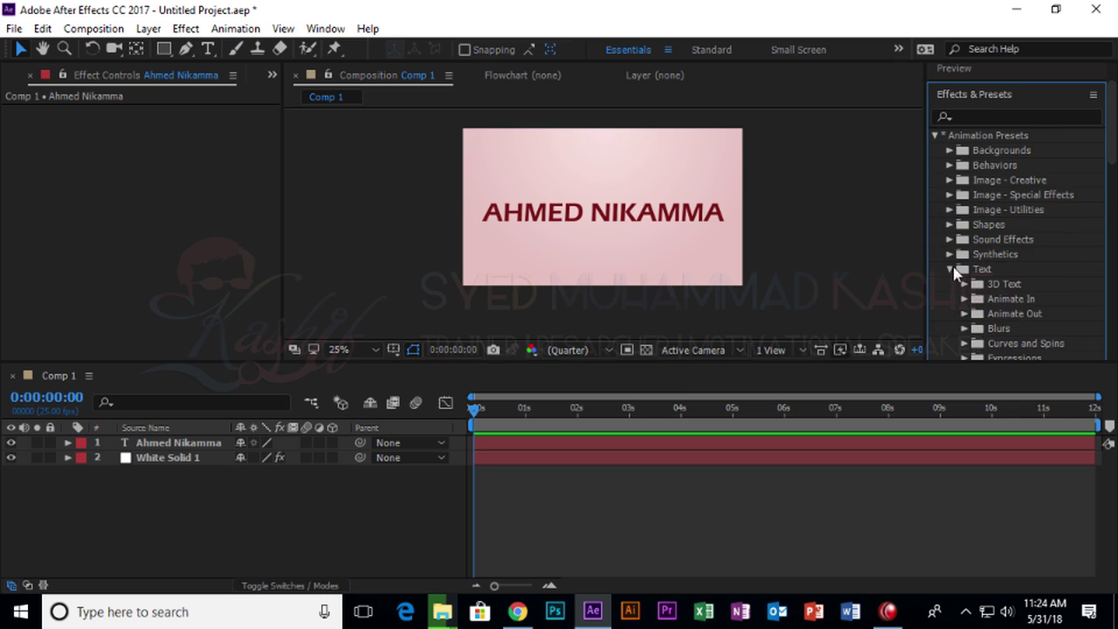
scroll(1003, 292, "down", 3)
scroll(1004, 293, "down", 3)
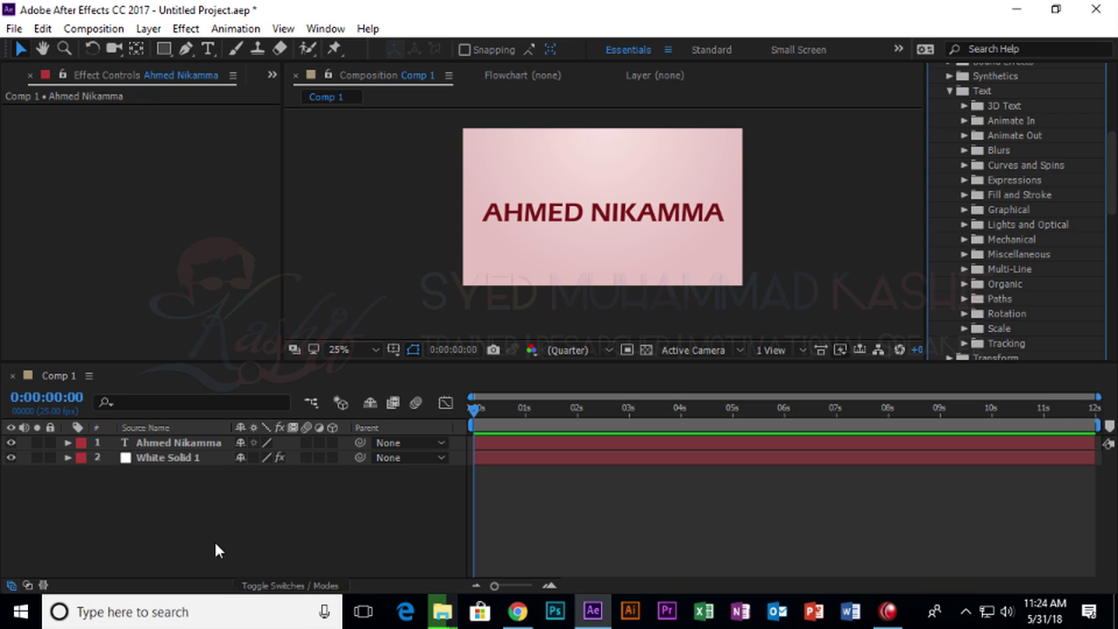
Select the name text layer and expand the 3D Text preset folder.
left_click(294, 495)
left_click(199, 443)
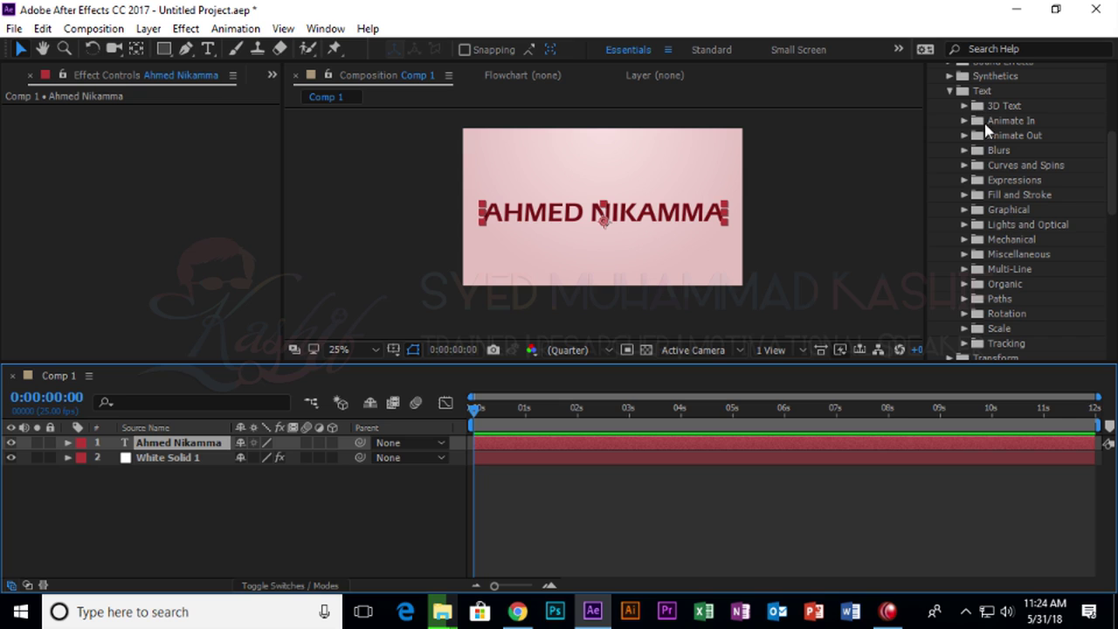
left_click(1039, 180)
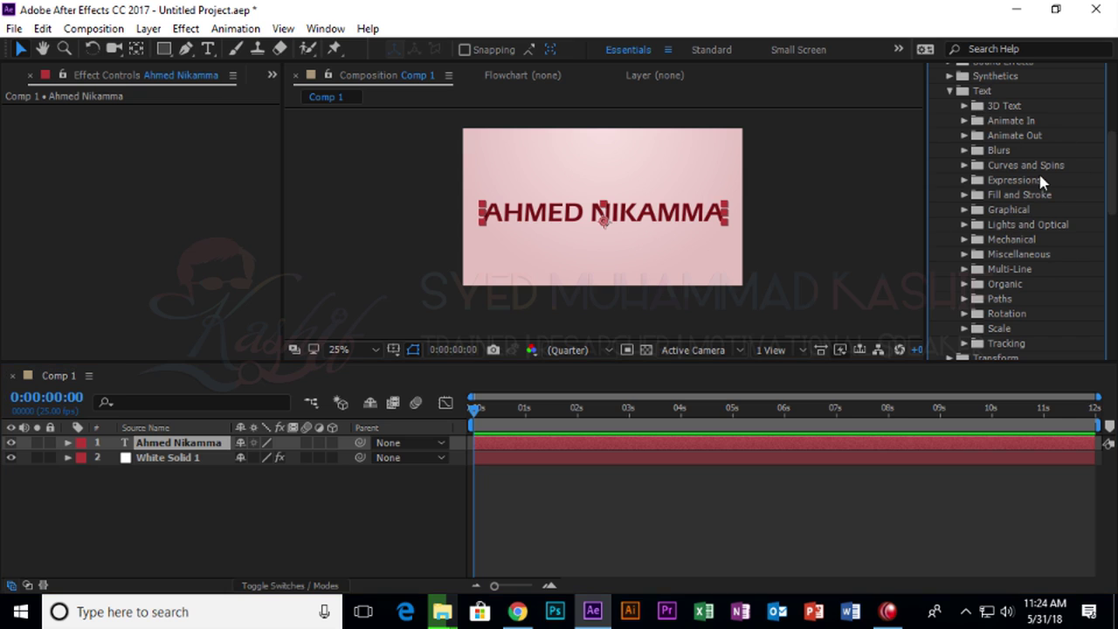
left_click(1112, 237)
left_click_drag(1114, 254, 1114, 187)
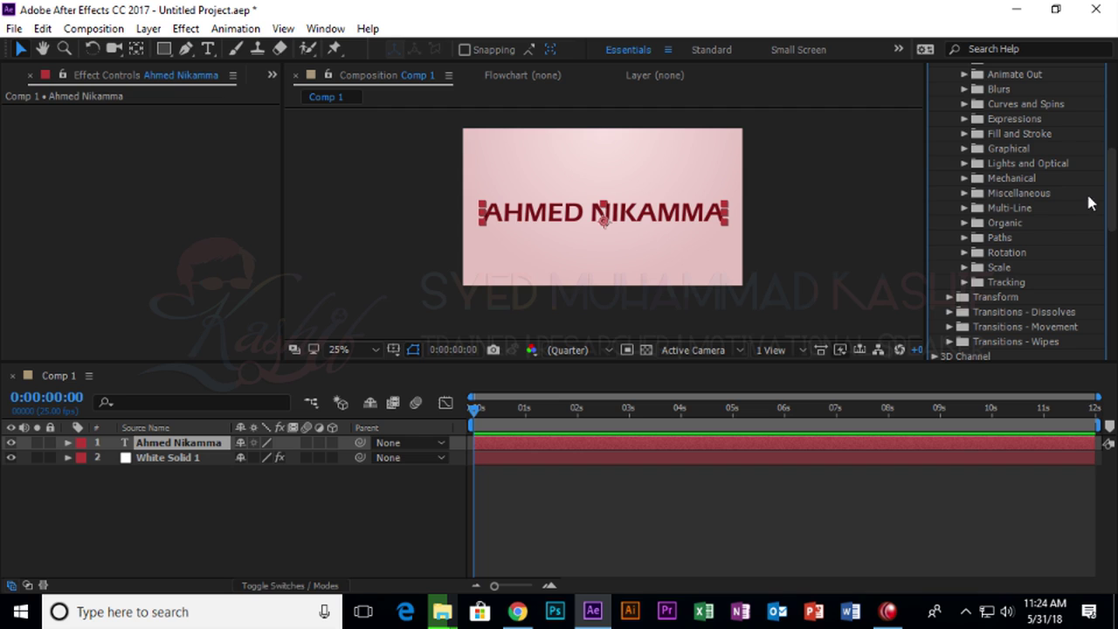
scroll(1114, 178, "up", 3)
scroll(1113, 188, "down", 2)
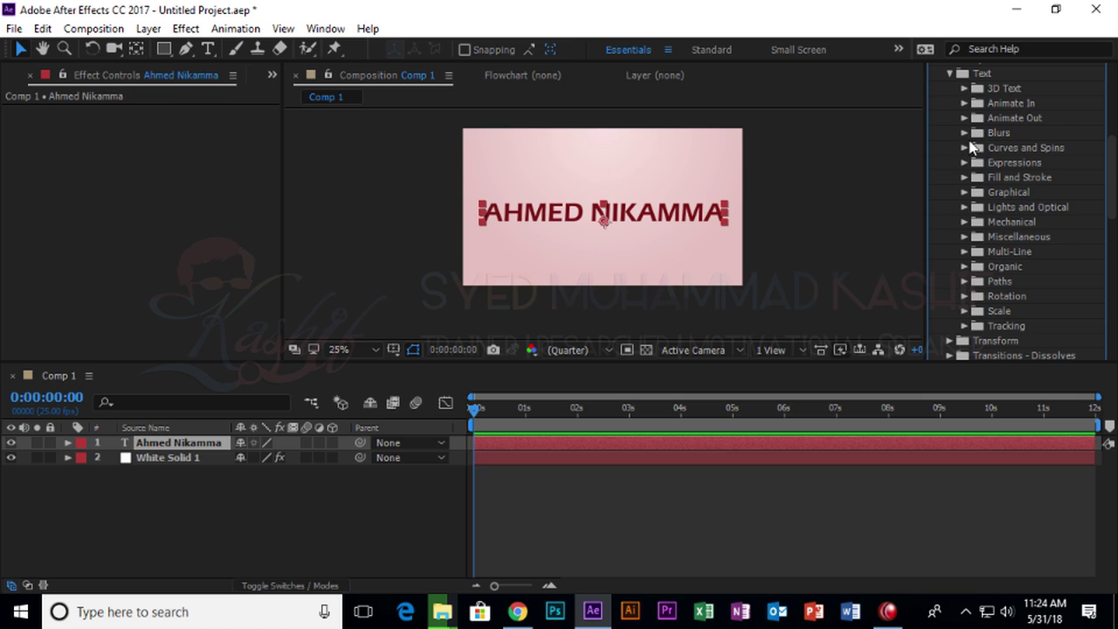
left_click(964, 89)
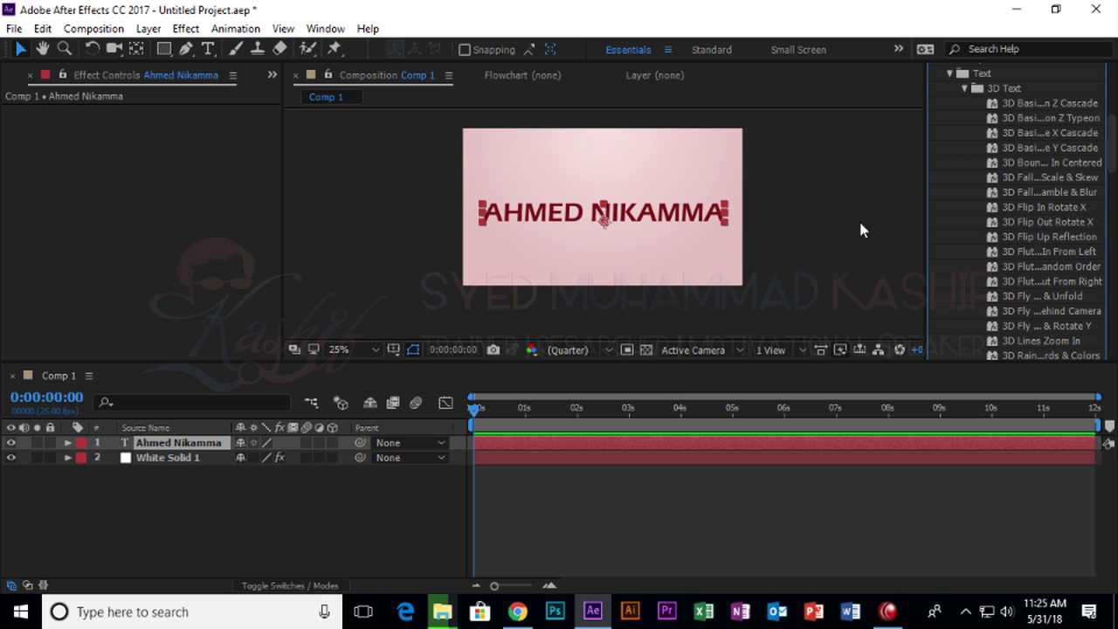
Apply and preview the 3D basic cascade, Flip In Rotate X and Flip Out Rotate X presets.
left_click(1027, 117)
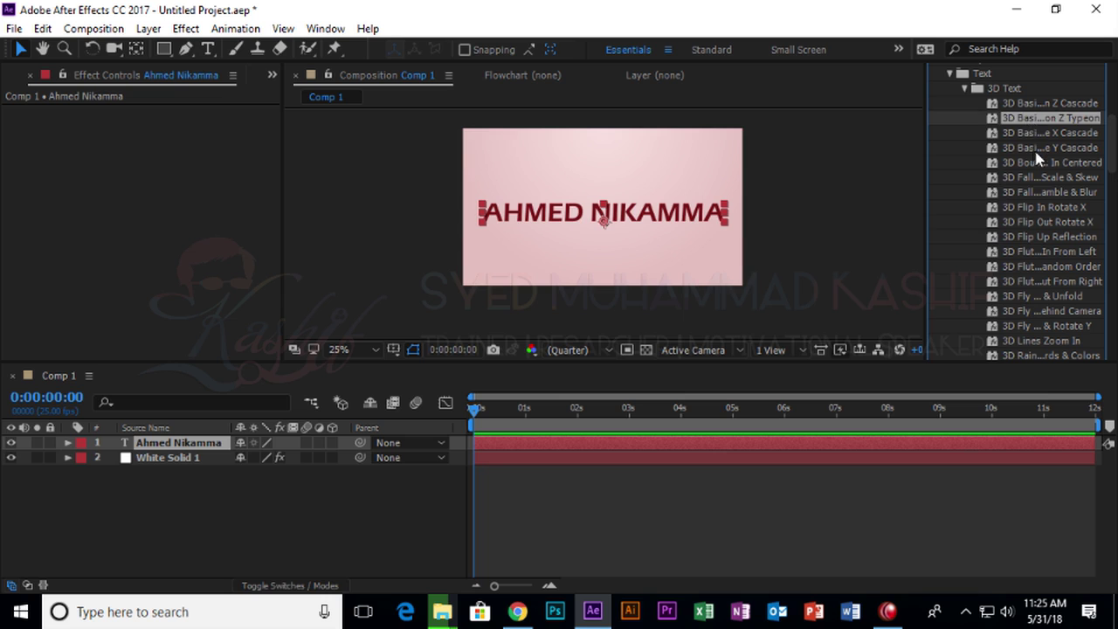
left_click_drag(1037, 148, 625, 216)
key("space")
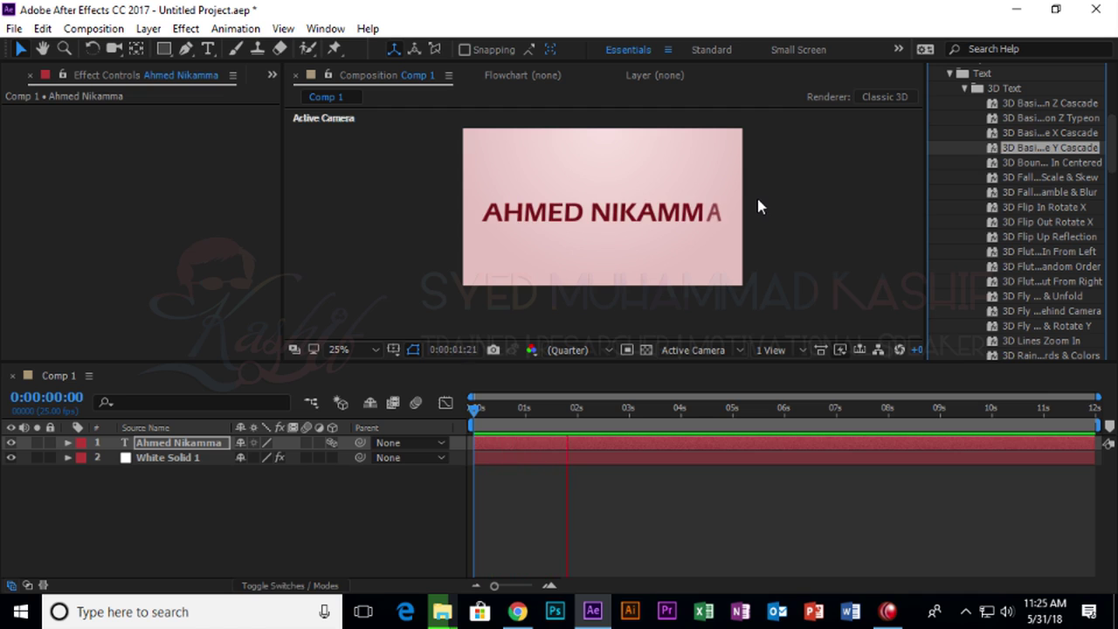
key("space")
left_click_drag(1045, 209, 638, 227)
key("space")
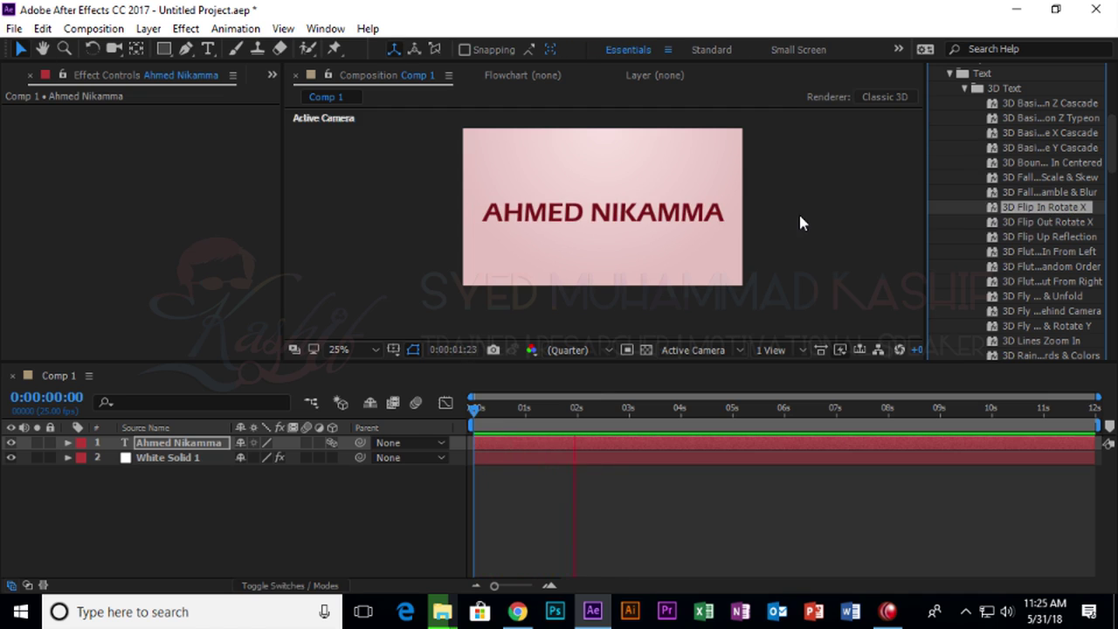
key("space")
left_click_drag(1034, 224, 712, 212)
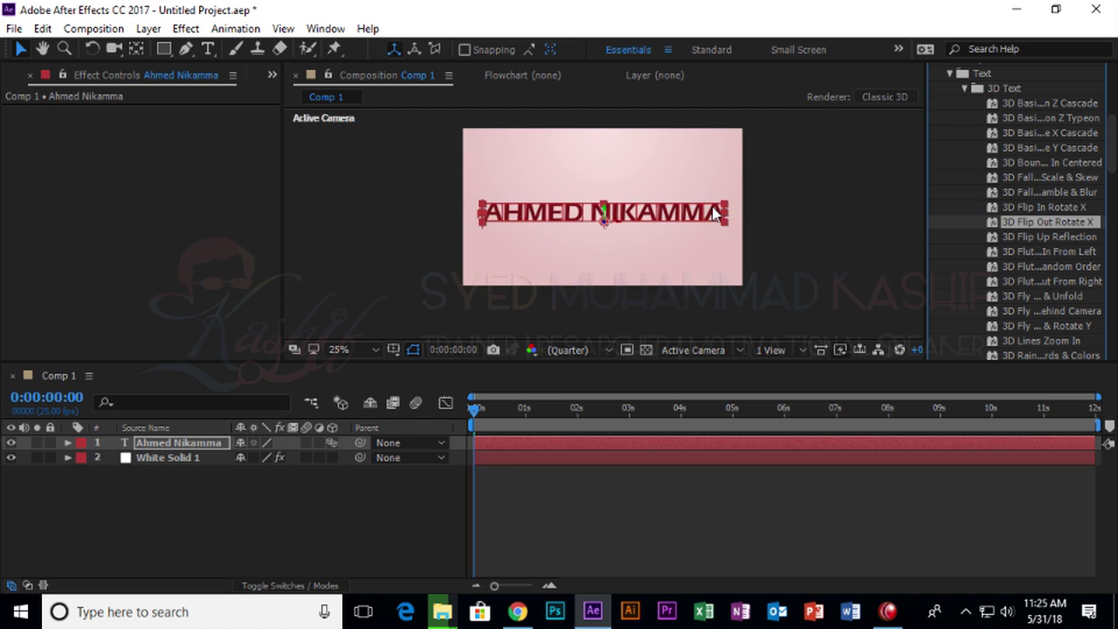
key("space")
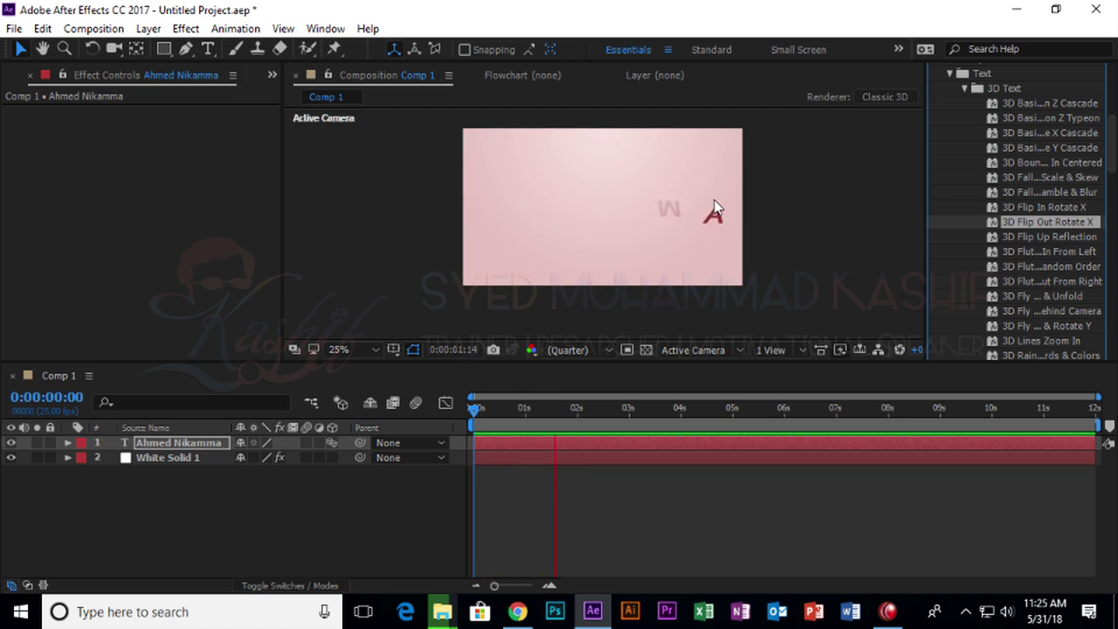
key("space")
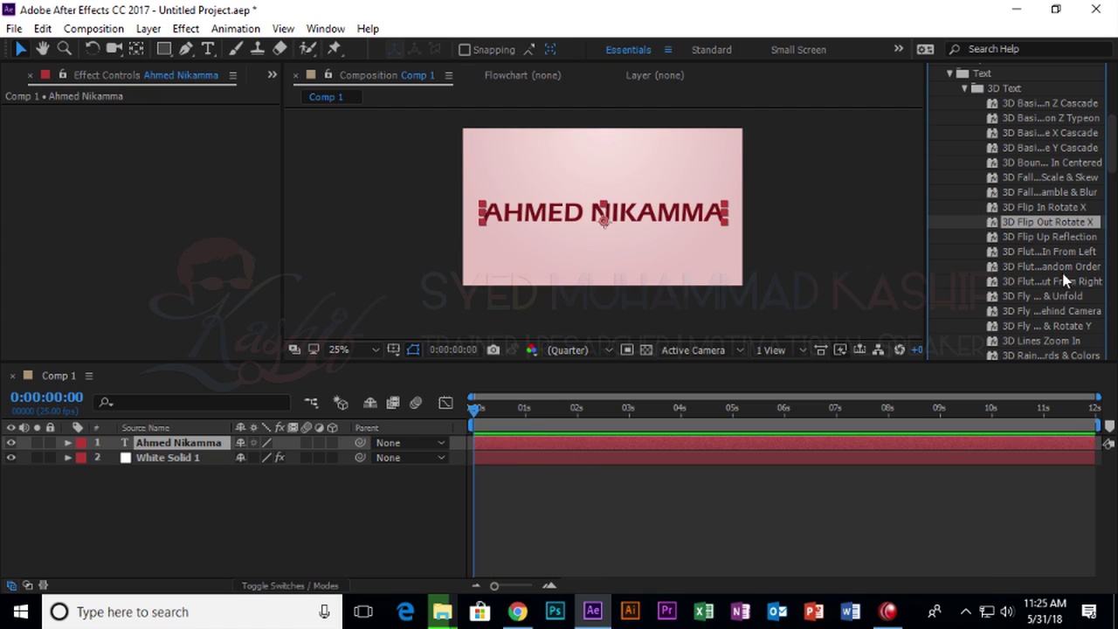
Apply and preview the flutter-out-from-right and fly-and-unfold presets, returning time to the start.
left_click(1048, 266)
left_click_drag(1048, 282, 606, 227)
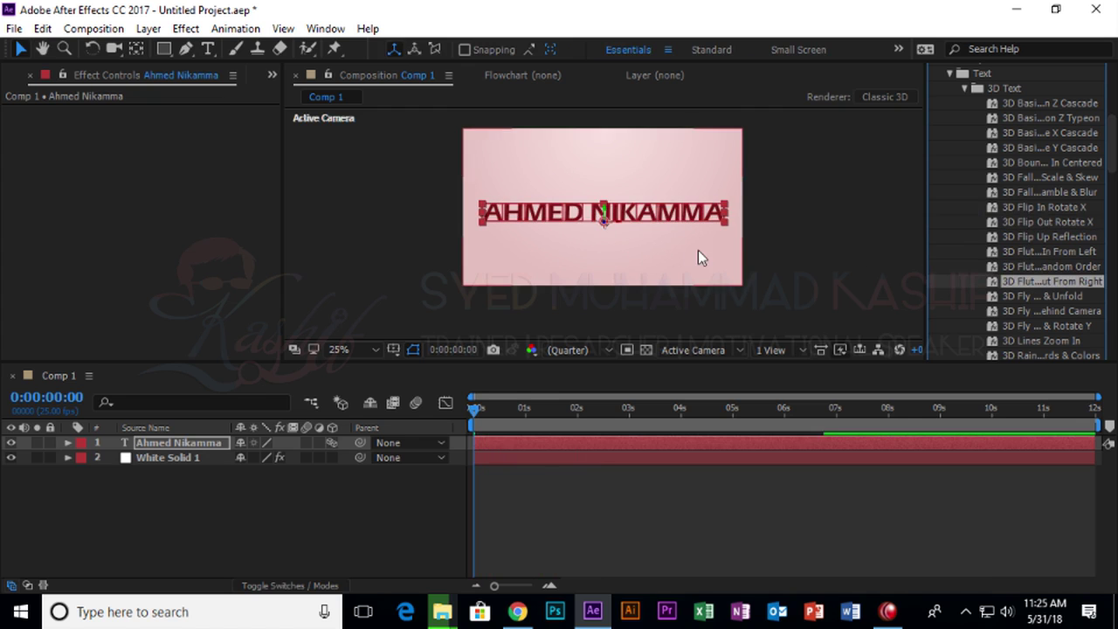
key("space")
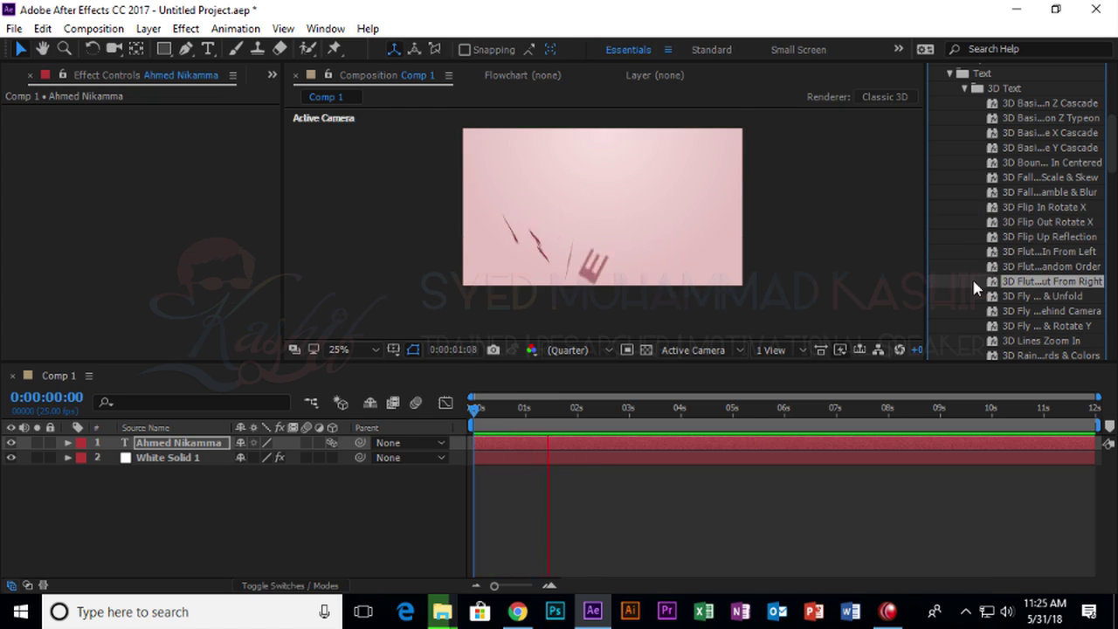
key("space")
left_click_drag(996, 296, 634, 206)
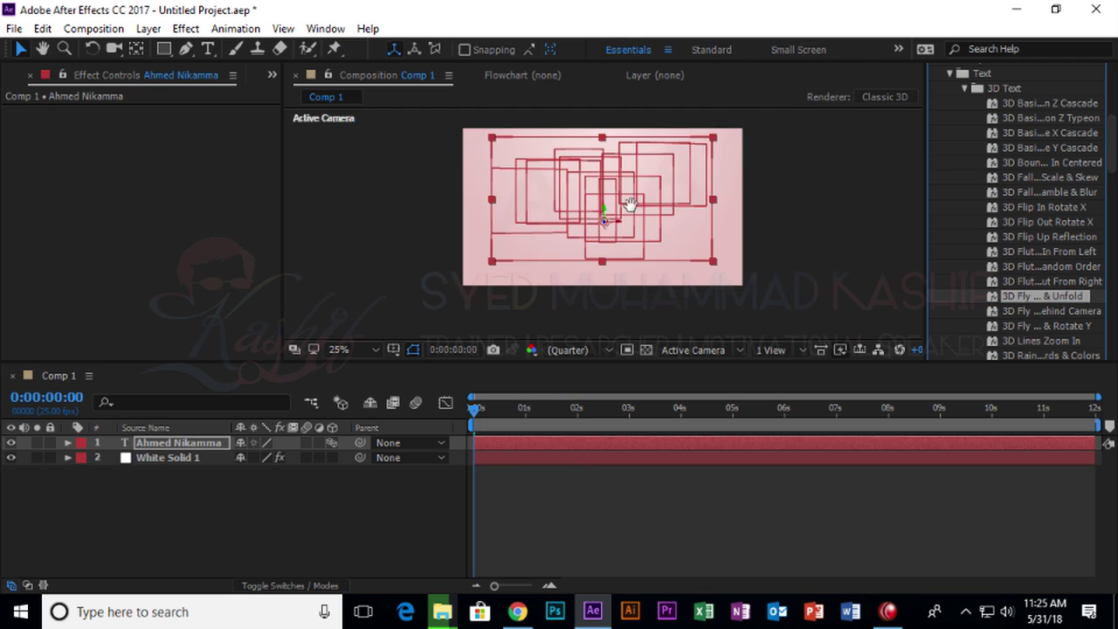
key("space")
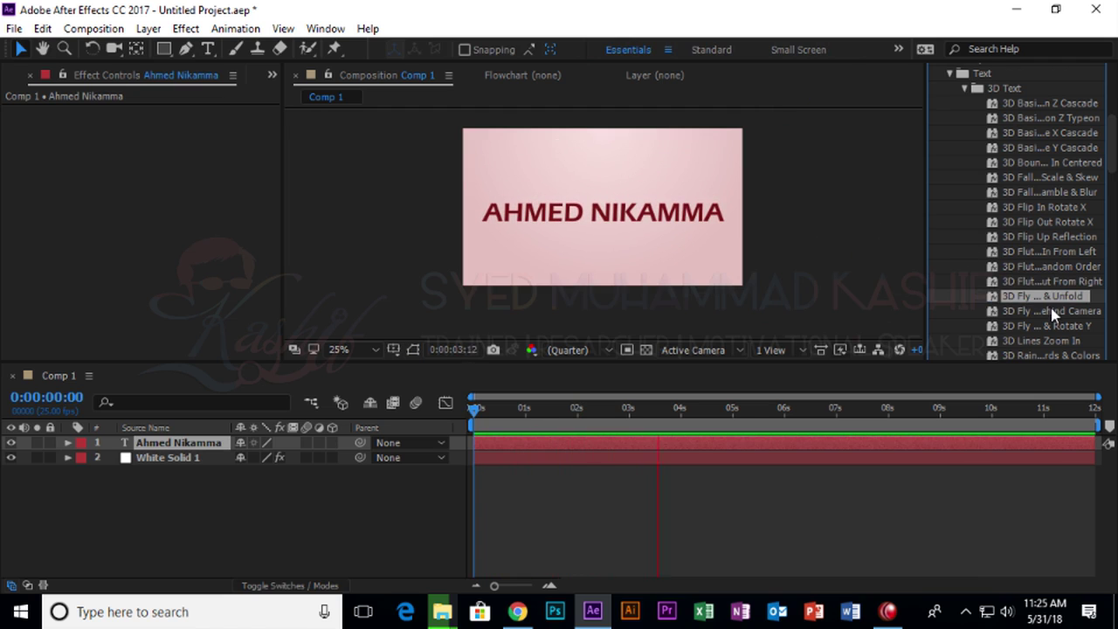
scroll(1031, 325, "down", 2)
key("space")
left_click_drag(682, 408, 469, 407)
Apply and preview the 3D Lines Zoom In and twisting-characters presets on the title.
left_click_drag(1047, 255, 622, 223)
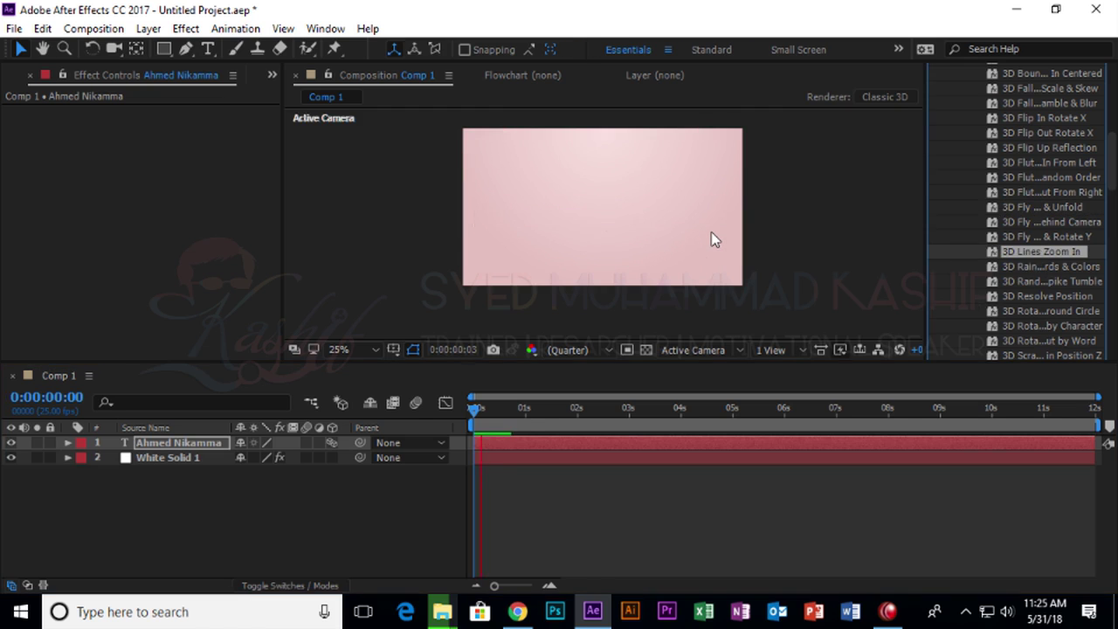
key("space")
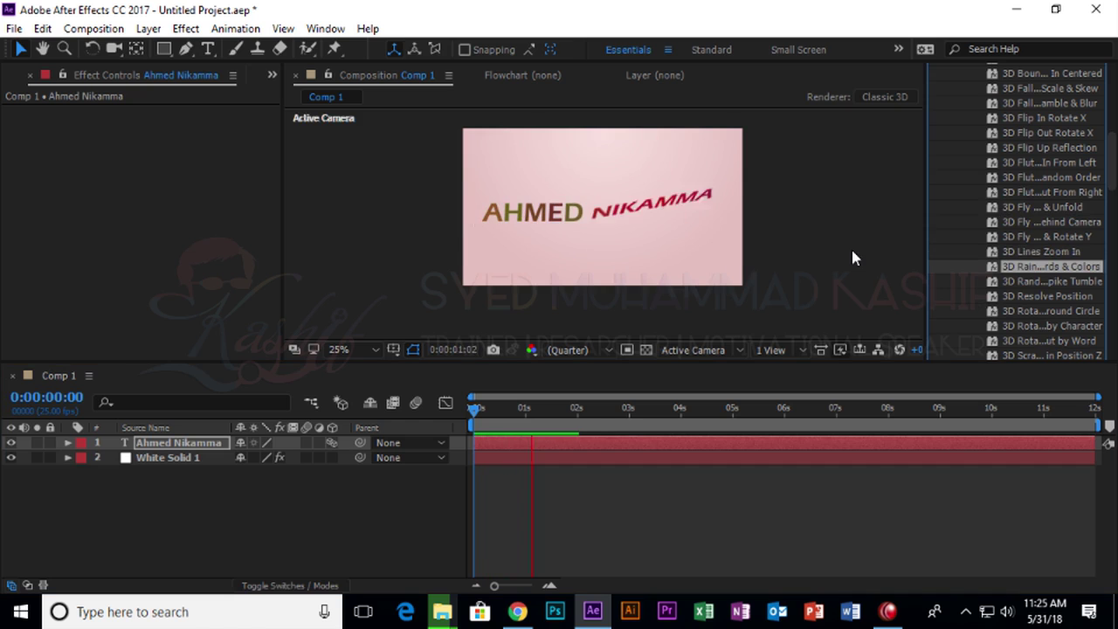
key("space")
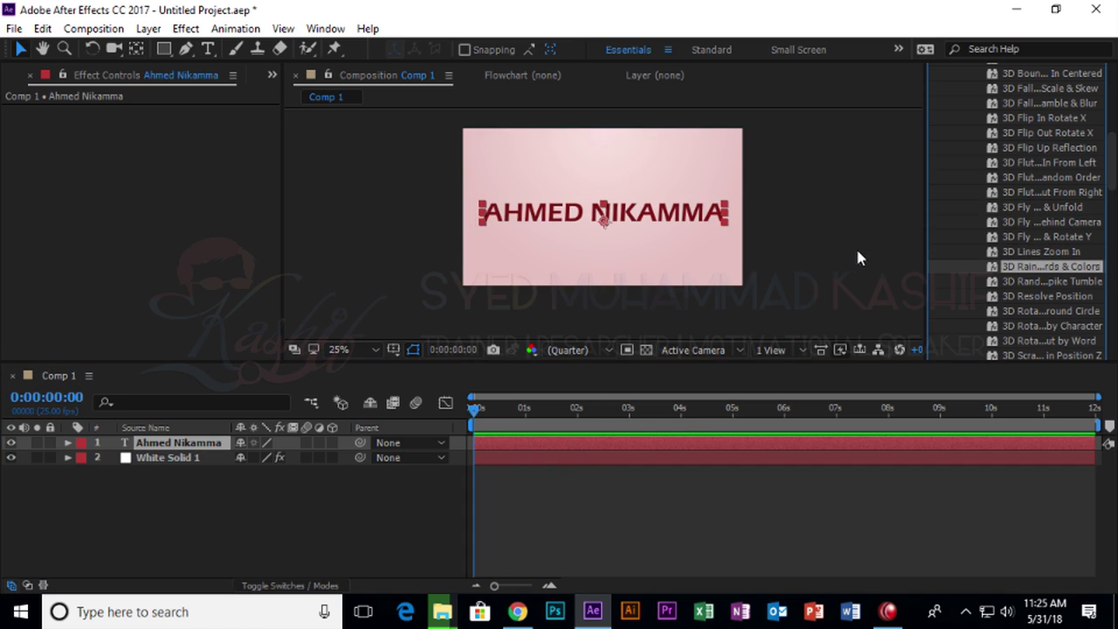
left_click(1045, 282)
scroll(1052, 312, "down", 5)
scroll(1052, 313, "up", 2)
left_click_drag(1048, 296, 619, 221)
key("space")
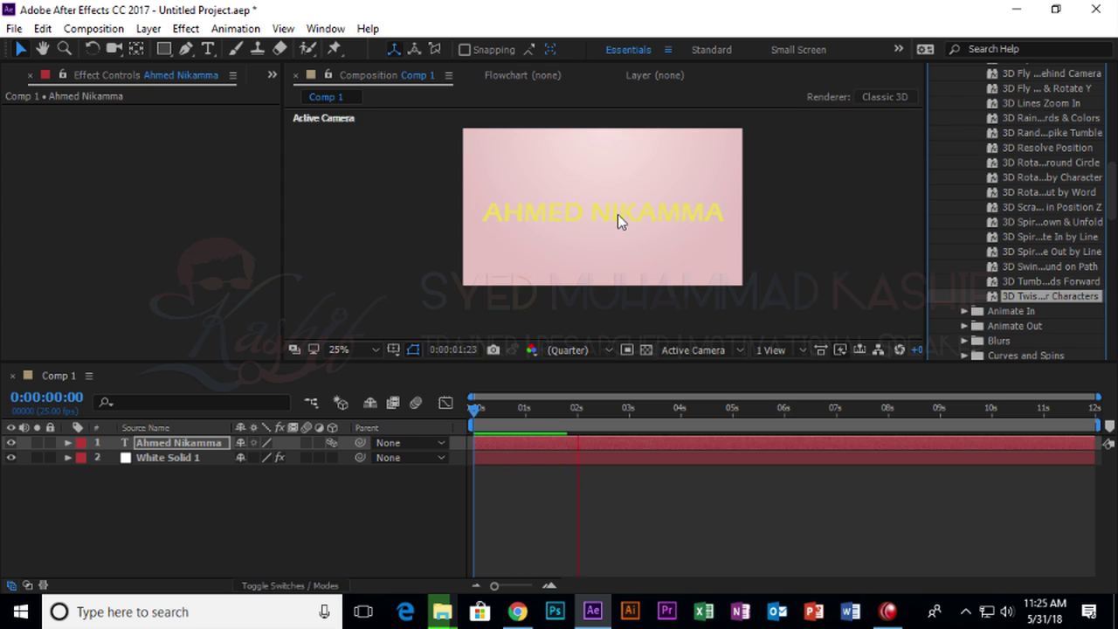
key("space")
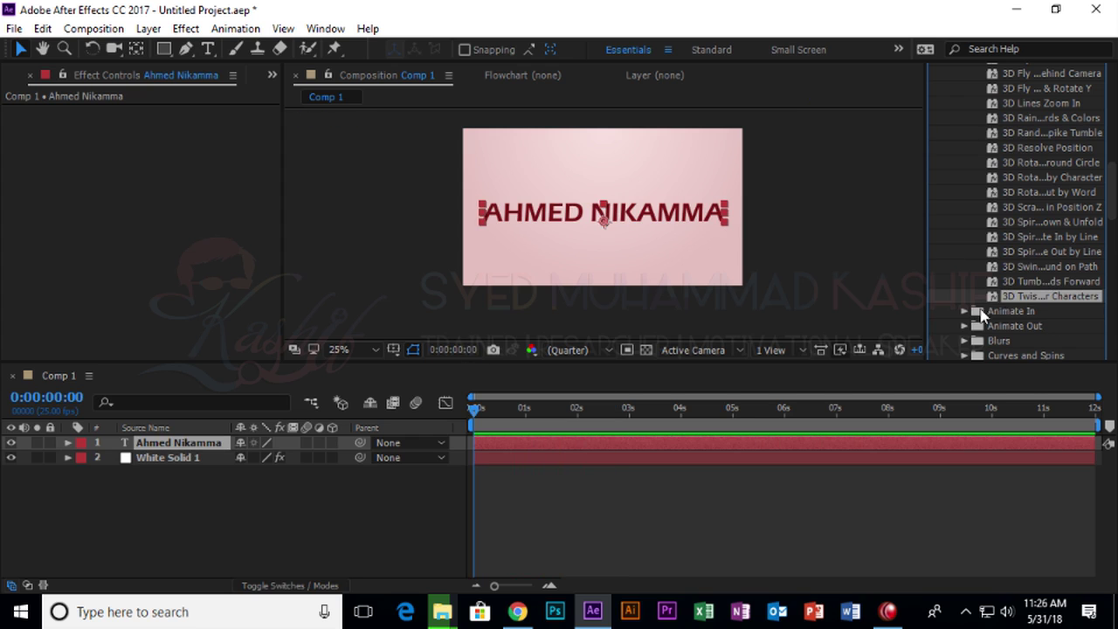
left_click(965, 312)
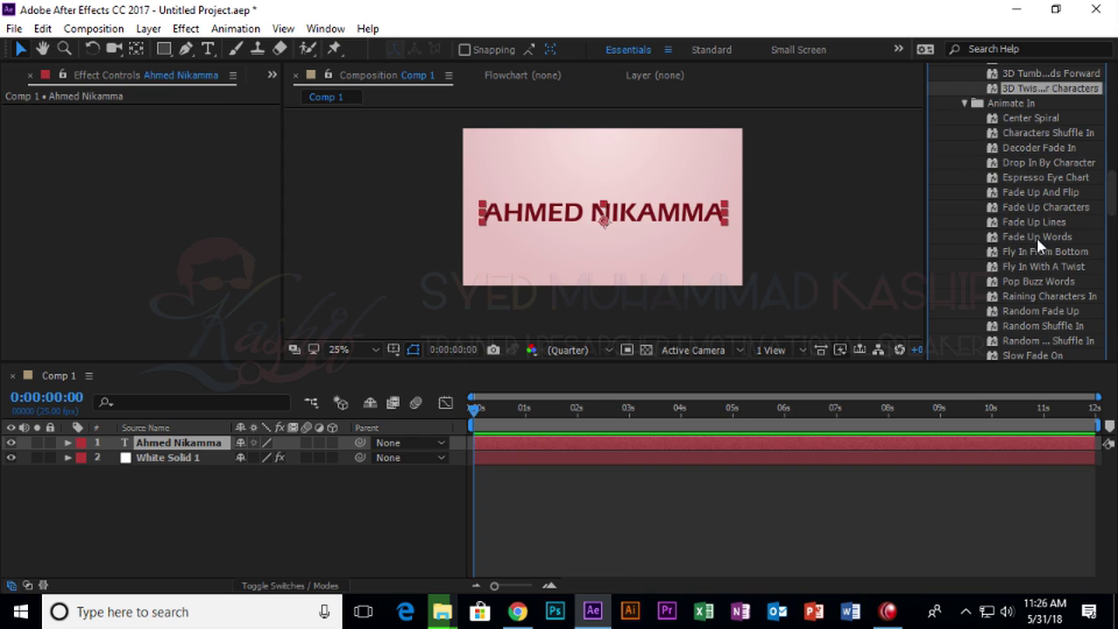
Apply and preview the Fly In From Bottom and Pop Buzz Words presets.
left_click(1040, 226)
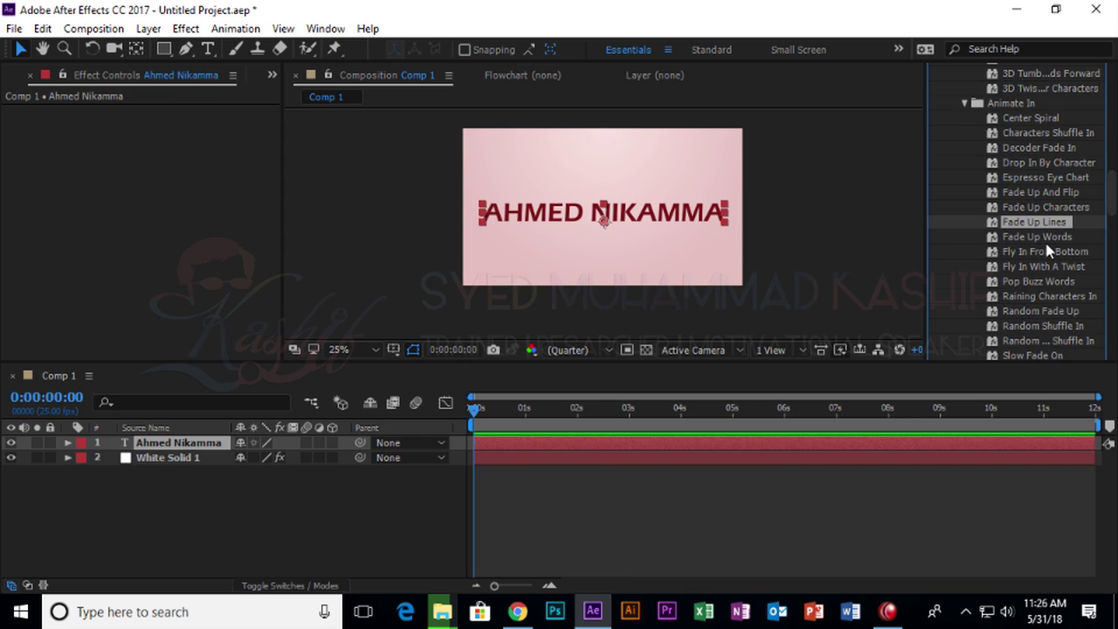
left_click_drag(1050, 254, 608, 225)
key("space")
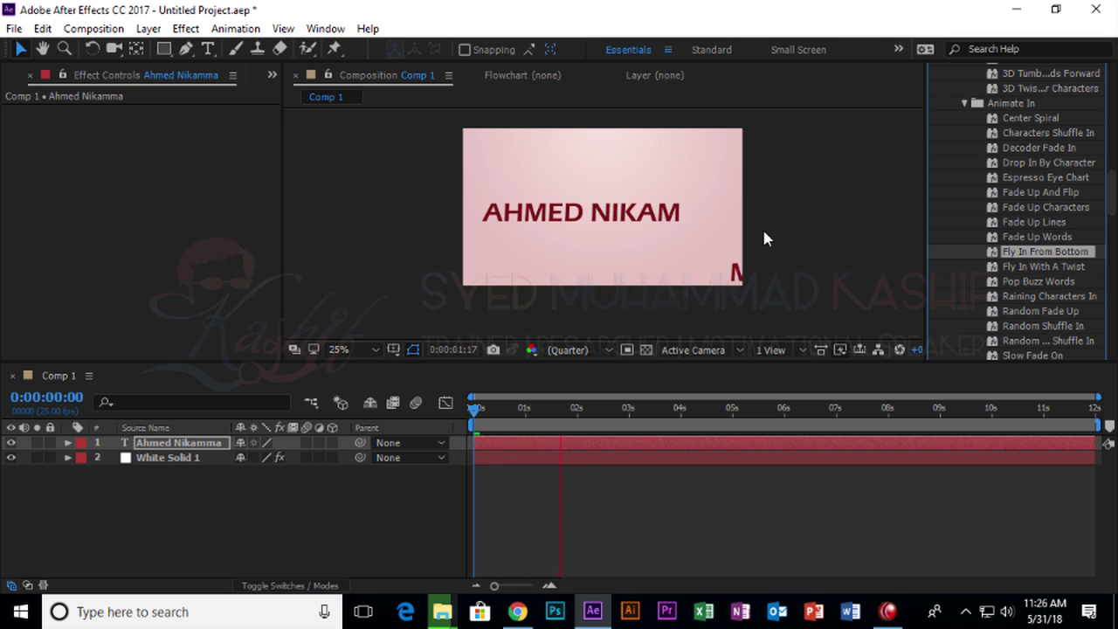
key("space")
left_click_drag(1047, 282, 602, 234)
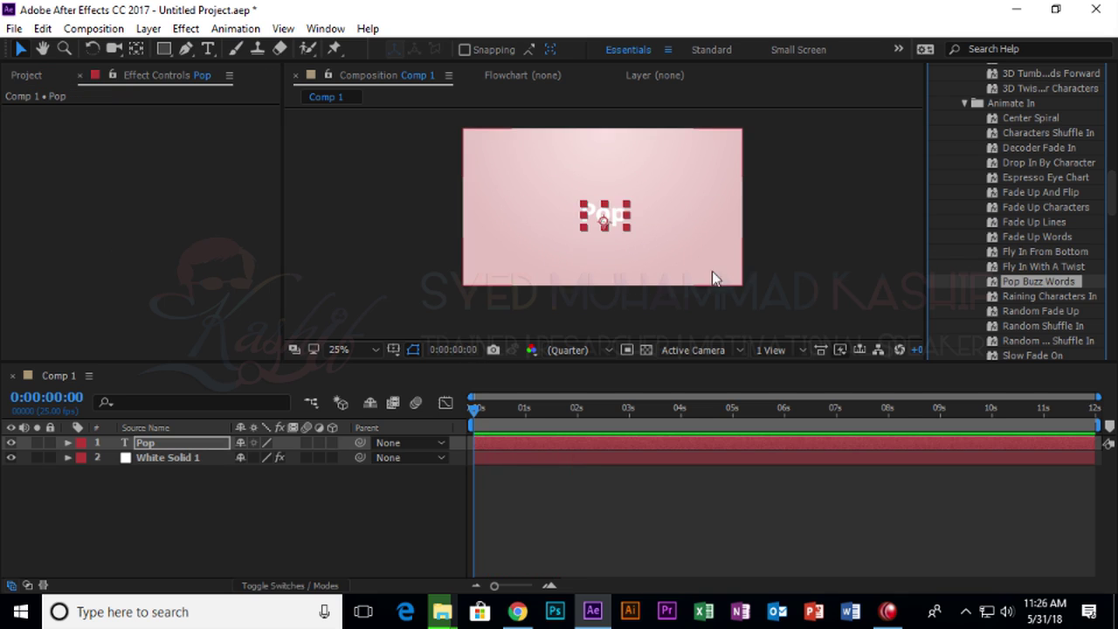
key("space")
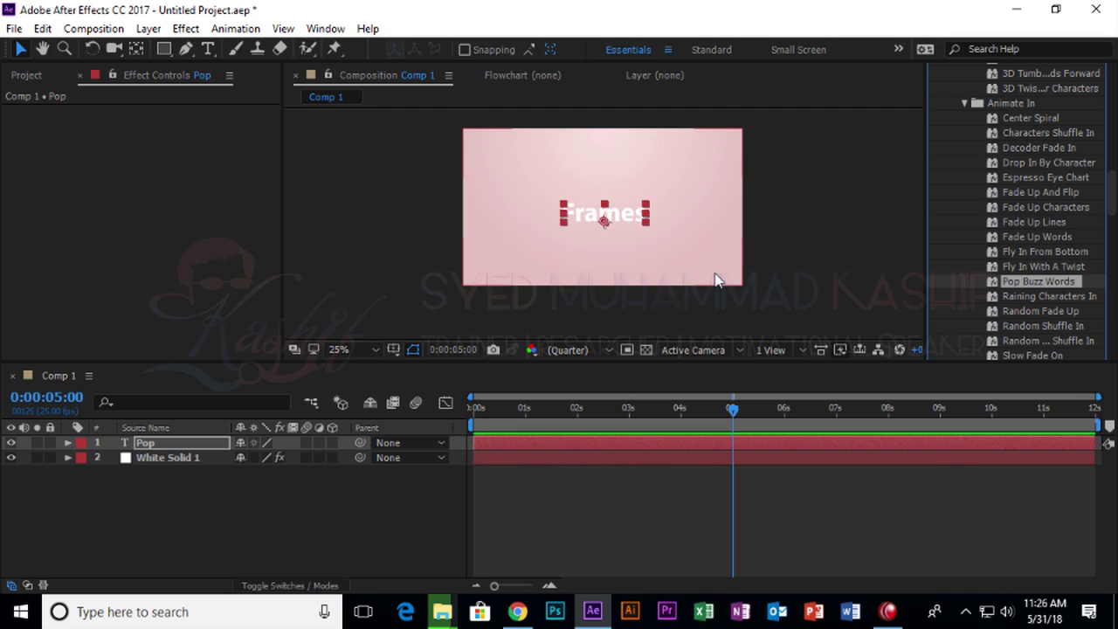
key("space")
Apply and preview the Fade Up Characters and Twirl On Each Line presets.
left_click(1027, 297)
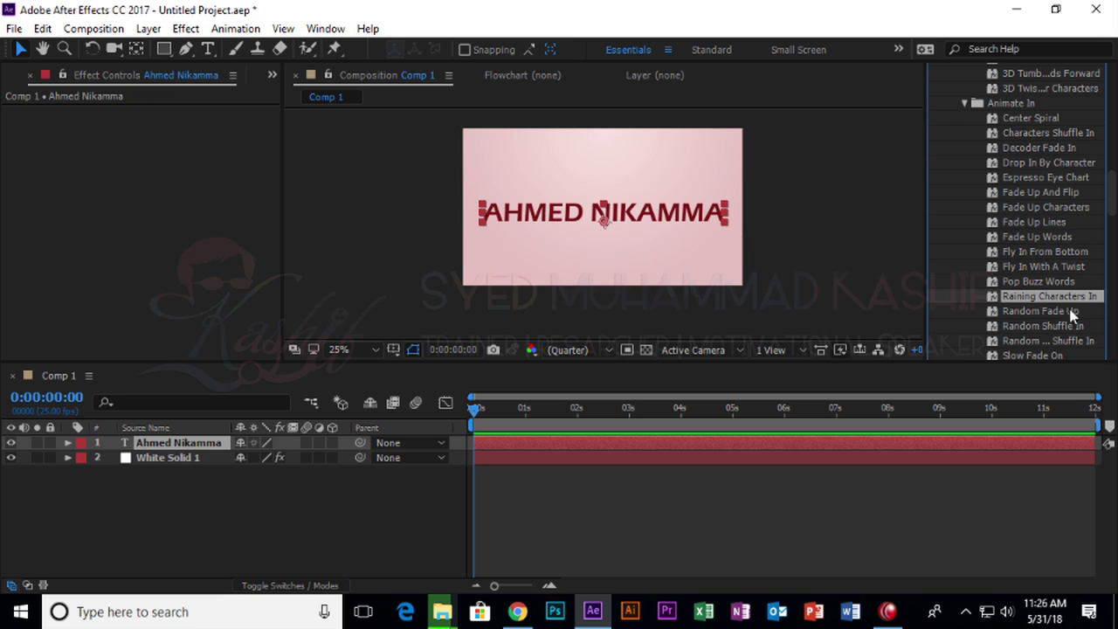
left_click(1033, 267)
left_click_drag(1031, 209, 607, 210)
key("space")
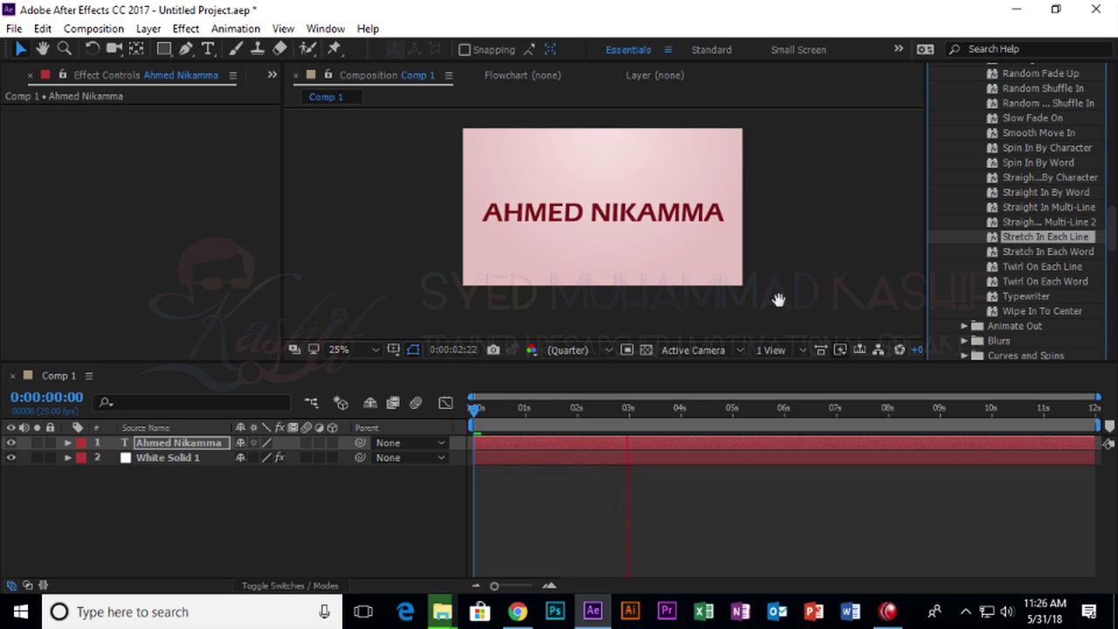
key("space")
double_click(1042, 266)
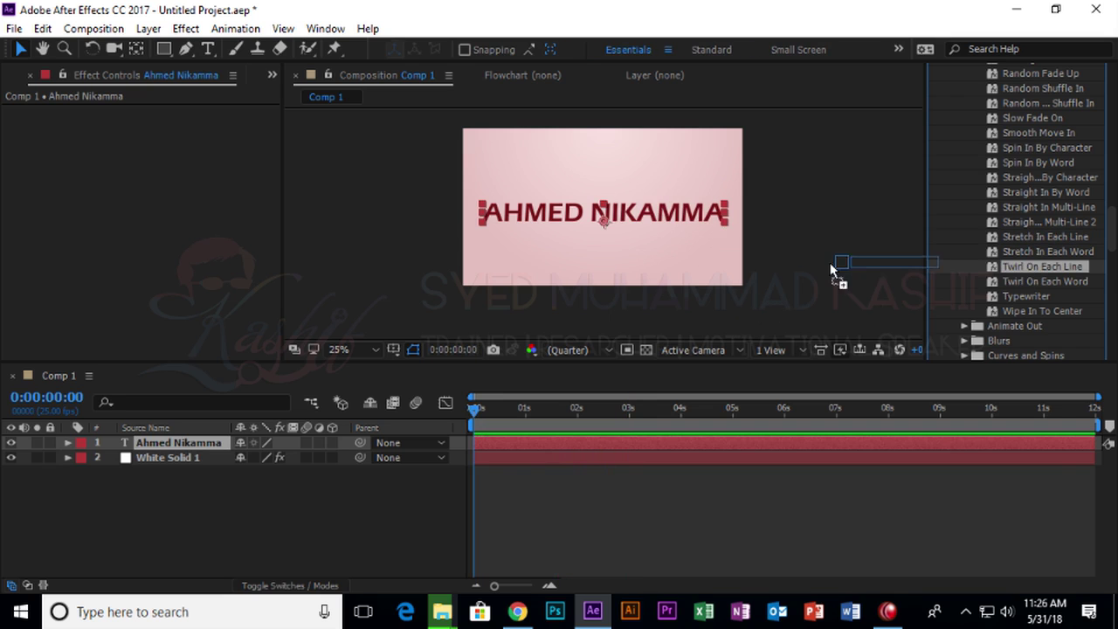
key("space")
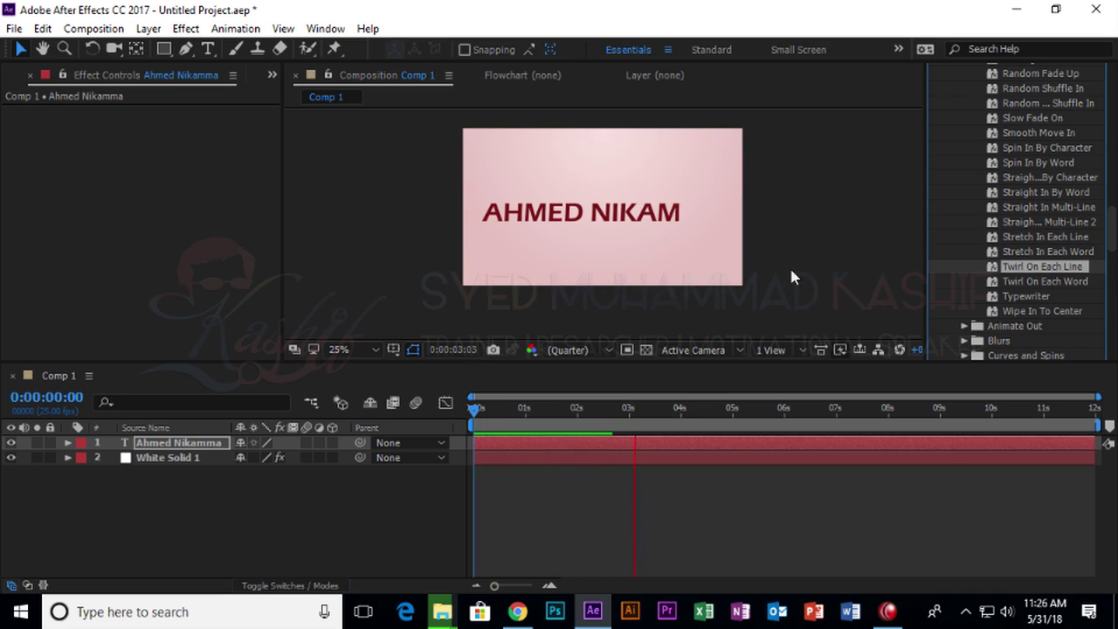
key("space")
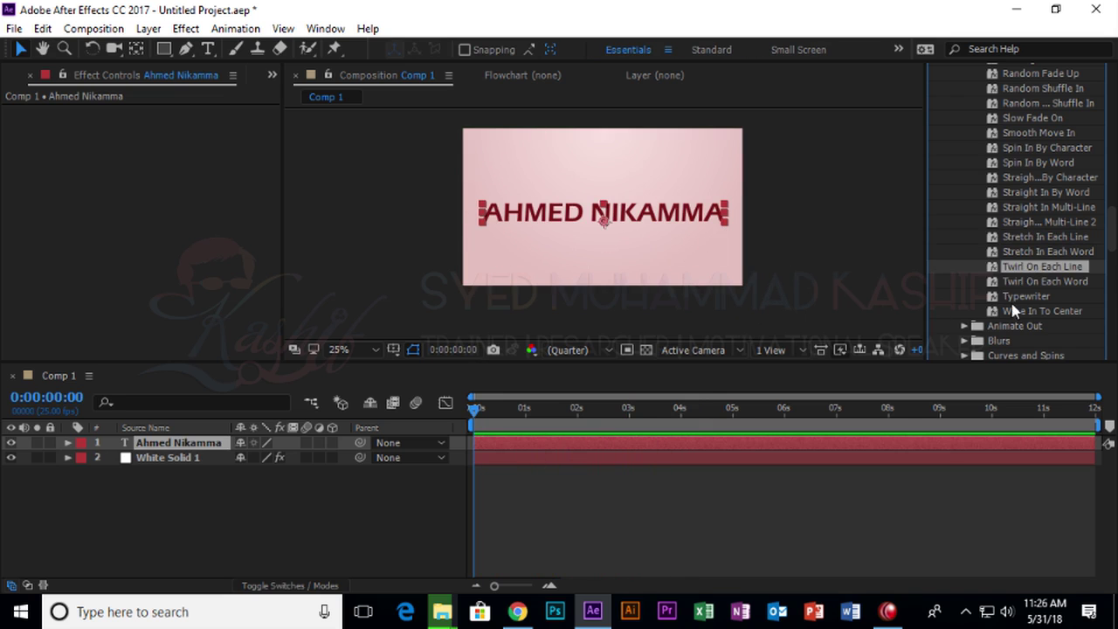
Apply the Typewriter preset to the title and preview it typing on.
left_click_drag(1027, 297, 690, 262)
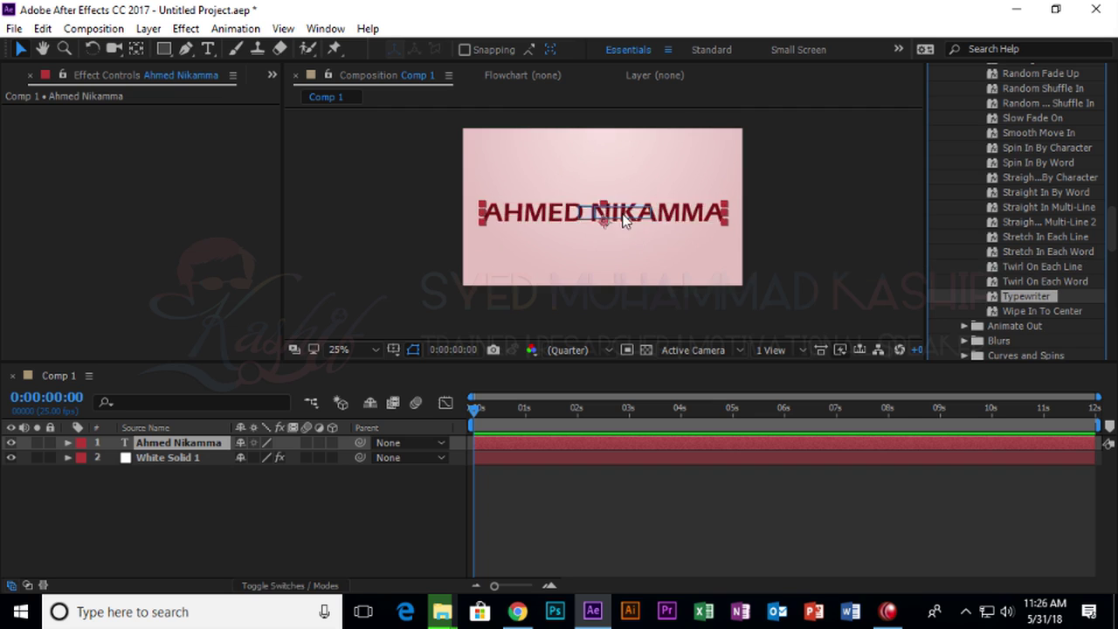
key("space")
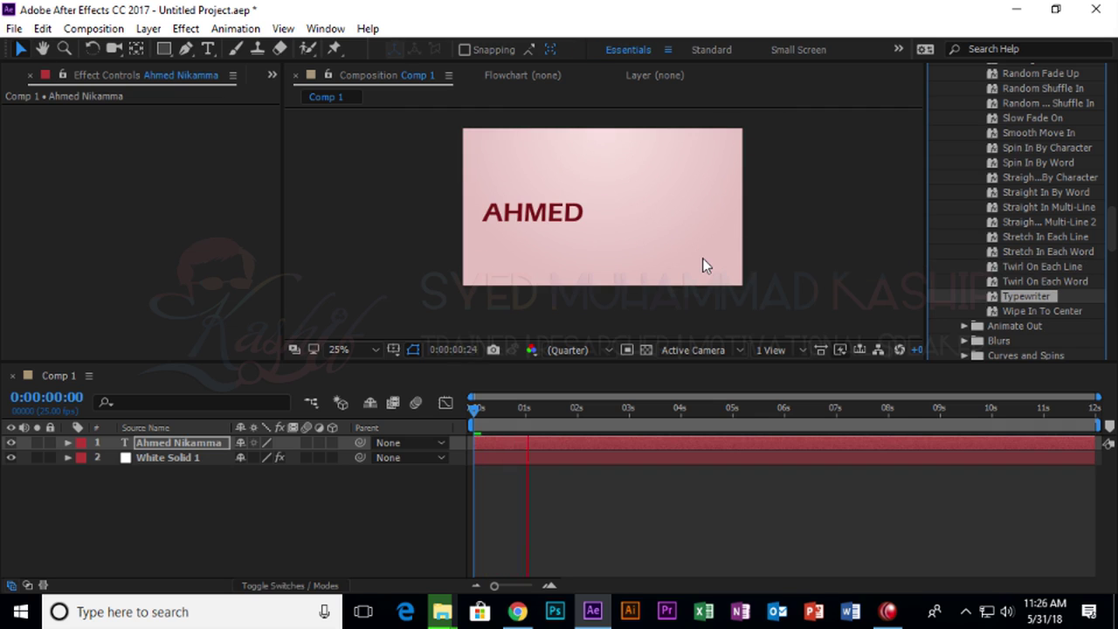
key("space")
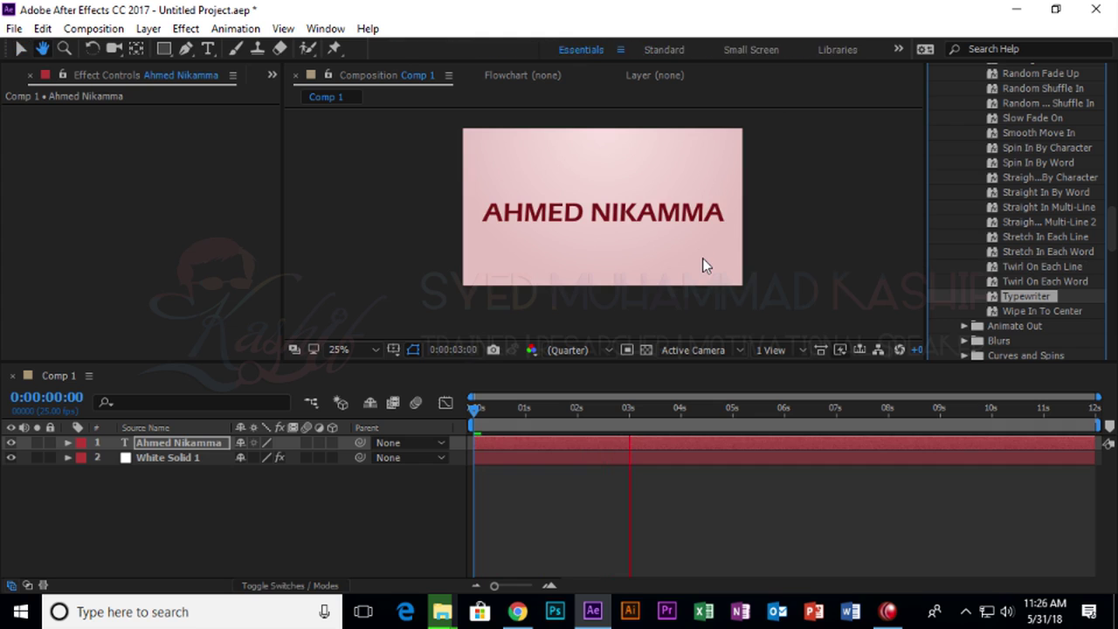
scroll(1030, 323, "down", 2)
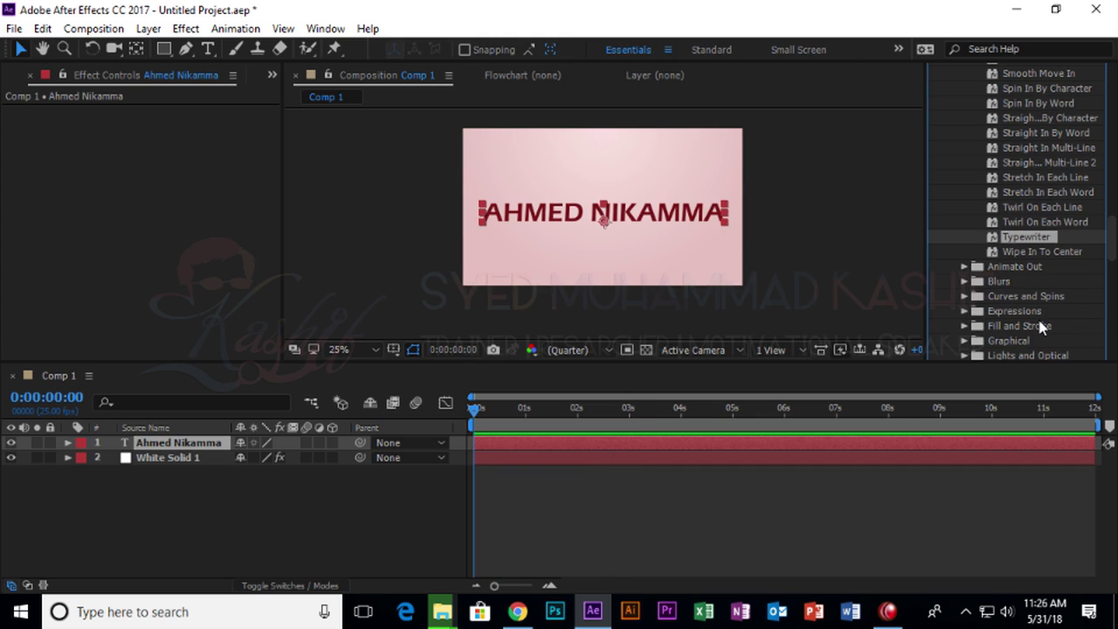
Try the Animate Out presets Random Fly Off and Bullet Train with previews.
left_click(964, 267)
scroll(1005, 253, "down", 5)
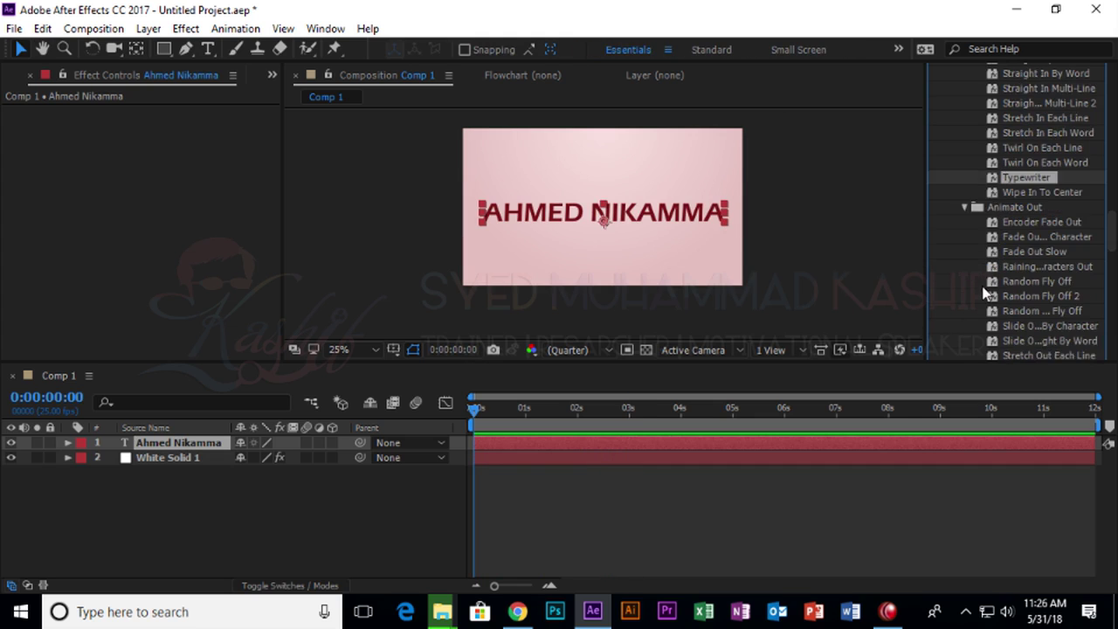
double_click(1044, 221)
key("space")
left_click_drag(1027, 267, 631, 227)
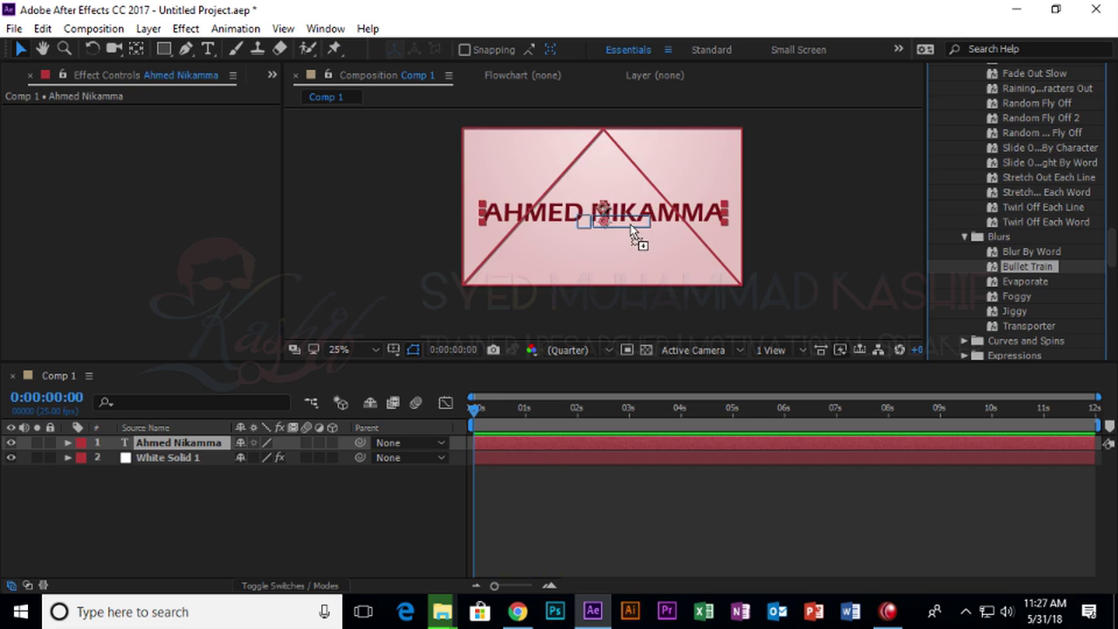
key("space")
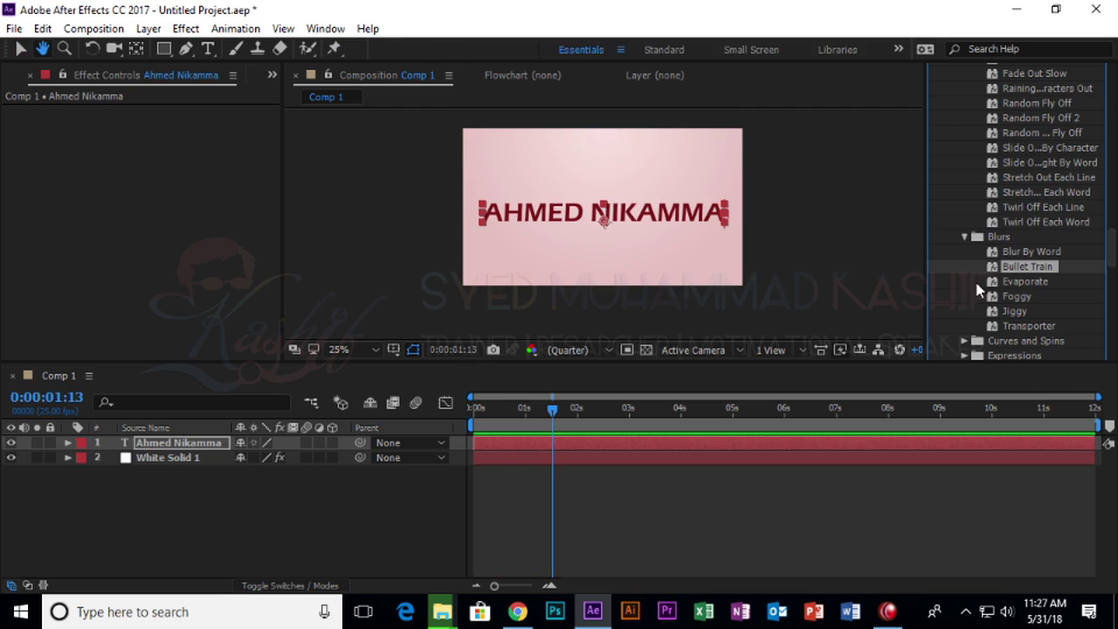
key("space")
Preview Evaporate and Foggy, then settle on the Evaporate preset for the title.
left_click_drag(1026, 282, 644, 215)
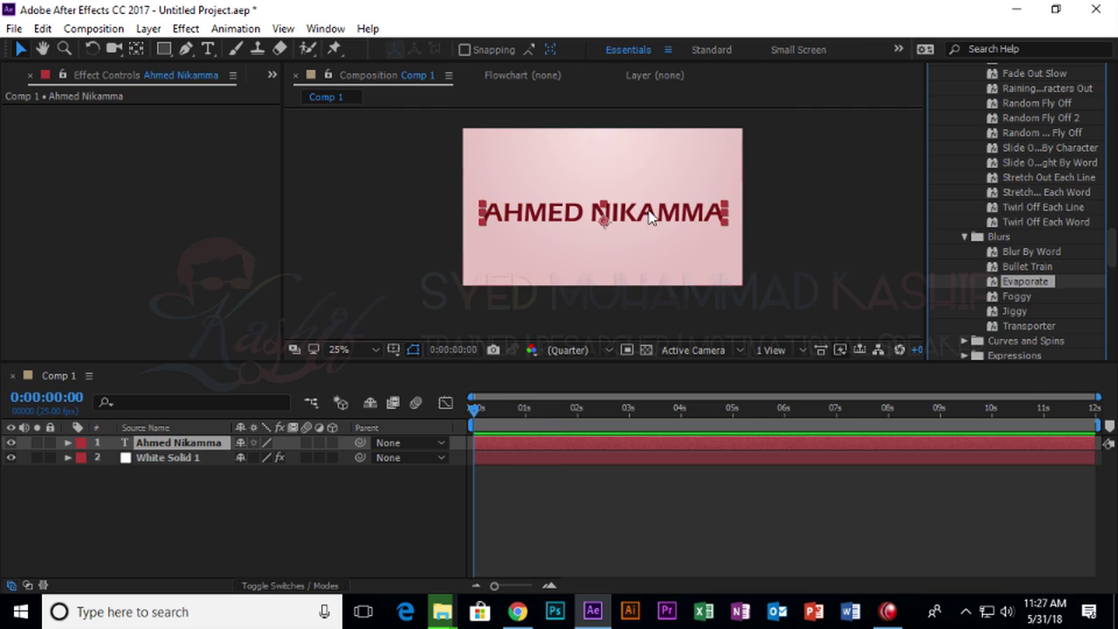
key("space")
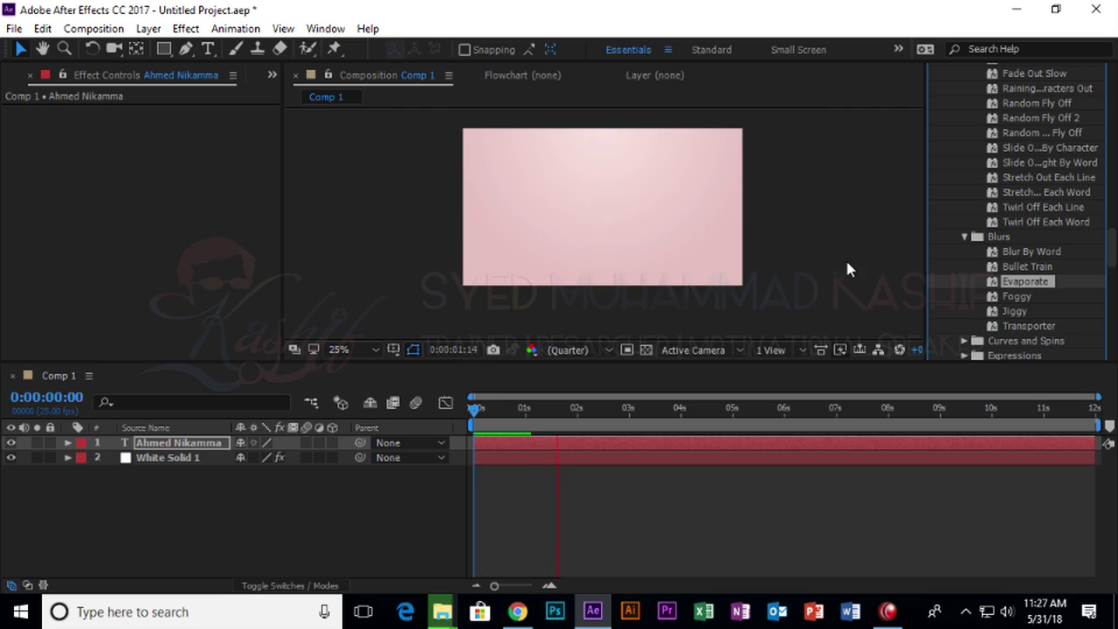
key("space")
left_click_drag(1016, 297, 616, 210)
key("space")
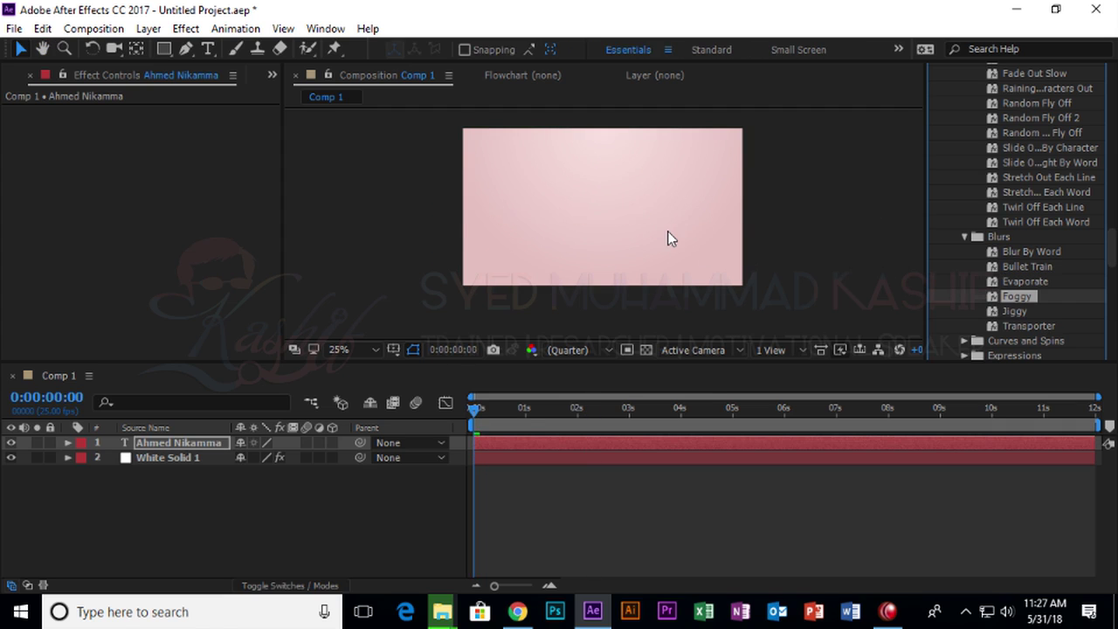
key("space")
left_click_drag(1023, 282, 697, 232)
key("space")
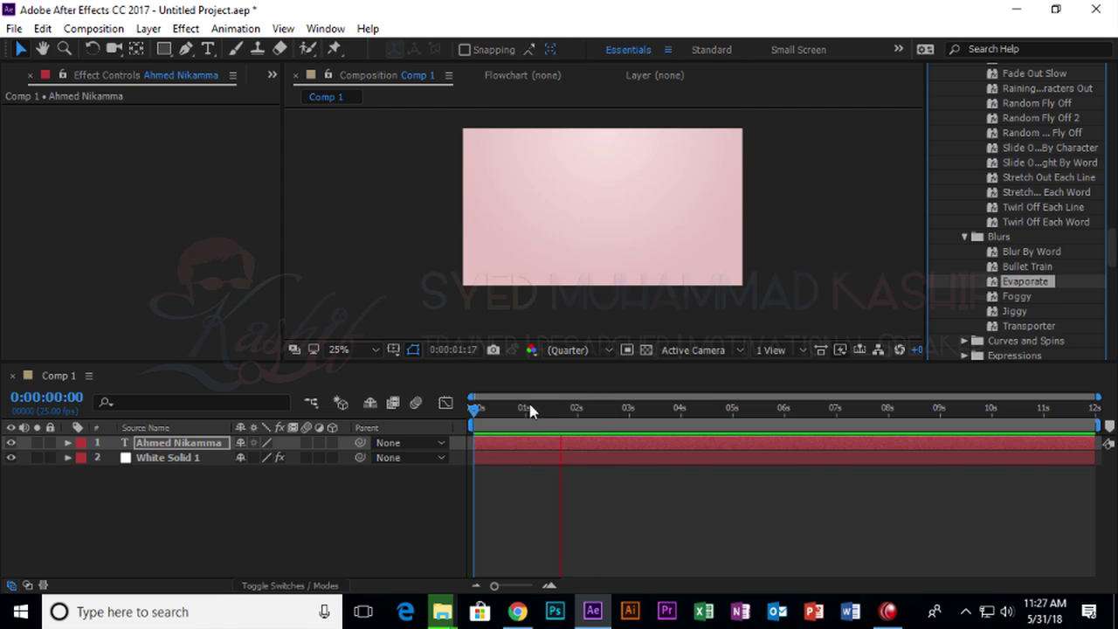
left_click(433, 421)
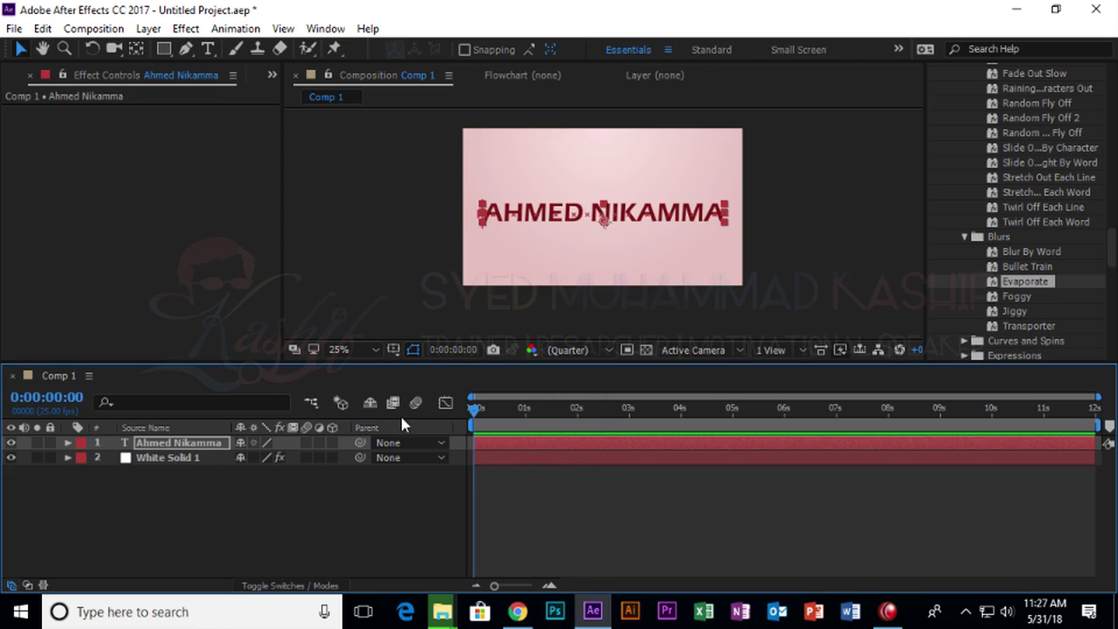
Reveal the title's Offset keyframes and time-reverse them with Keyframe Assistant.
key("u")
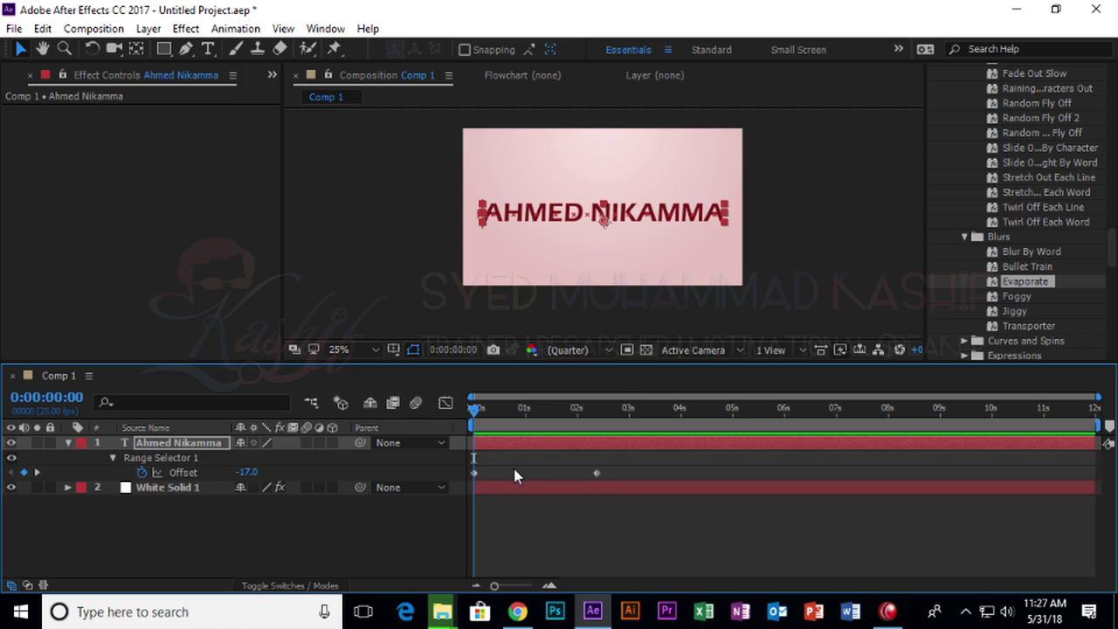
left_click(583, 478)
left_click_drag(611, 472, 507, 476)
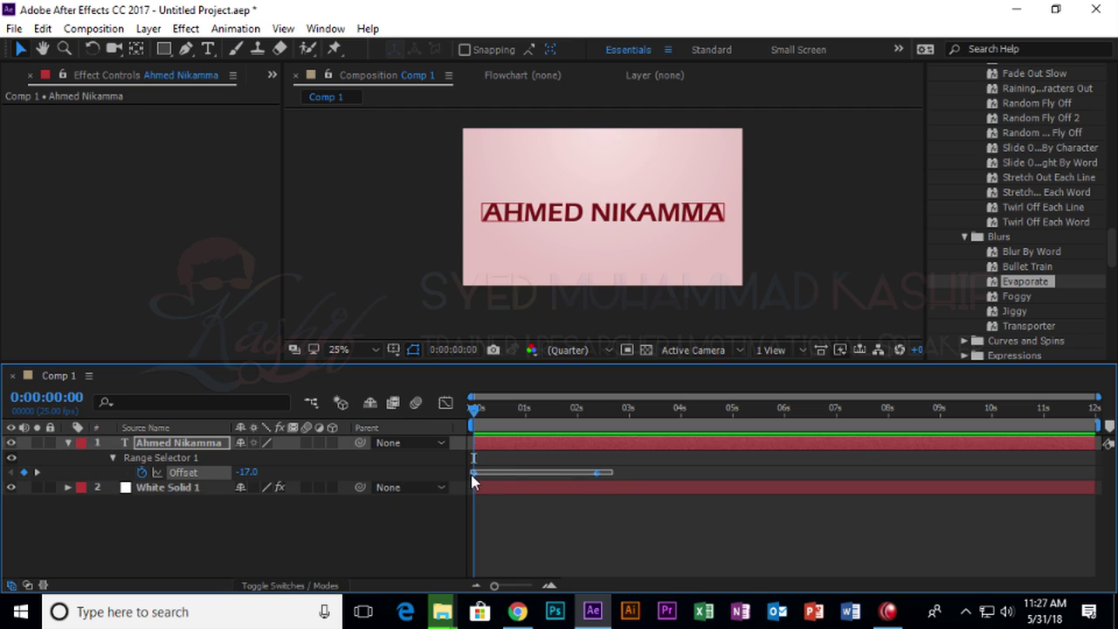
right_click(471, 472)
mouse_move(504, 466)
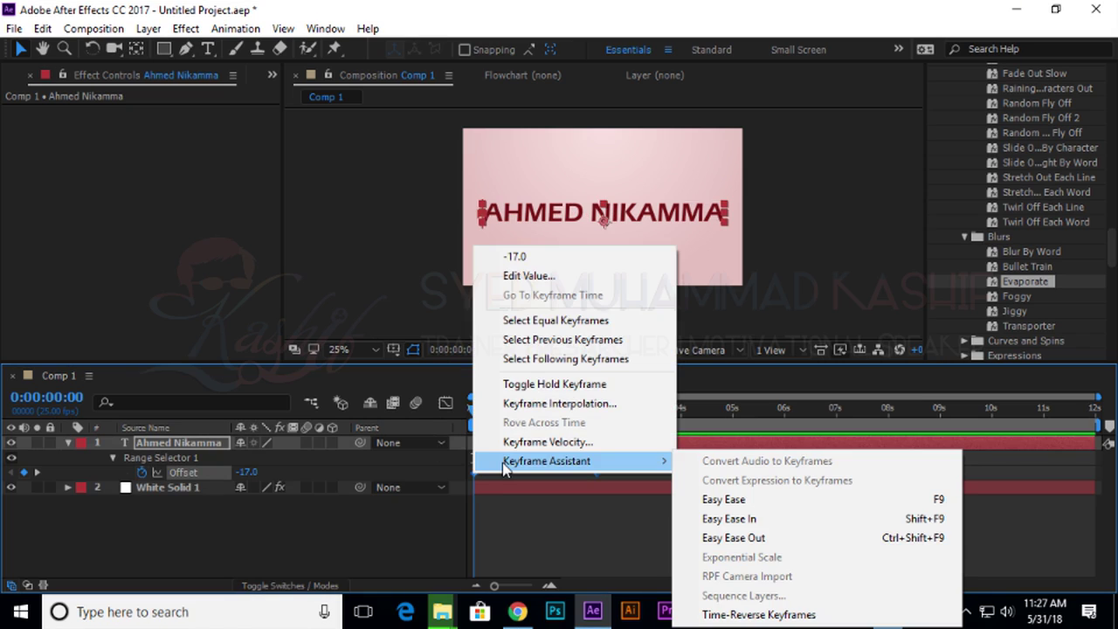
left_click(848, 611)
Undo the reversal, scrub to check the evaporate, and collapse the properties.
left_click(696, 546)
key("ctrl+z")
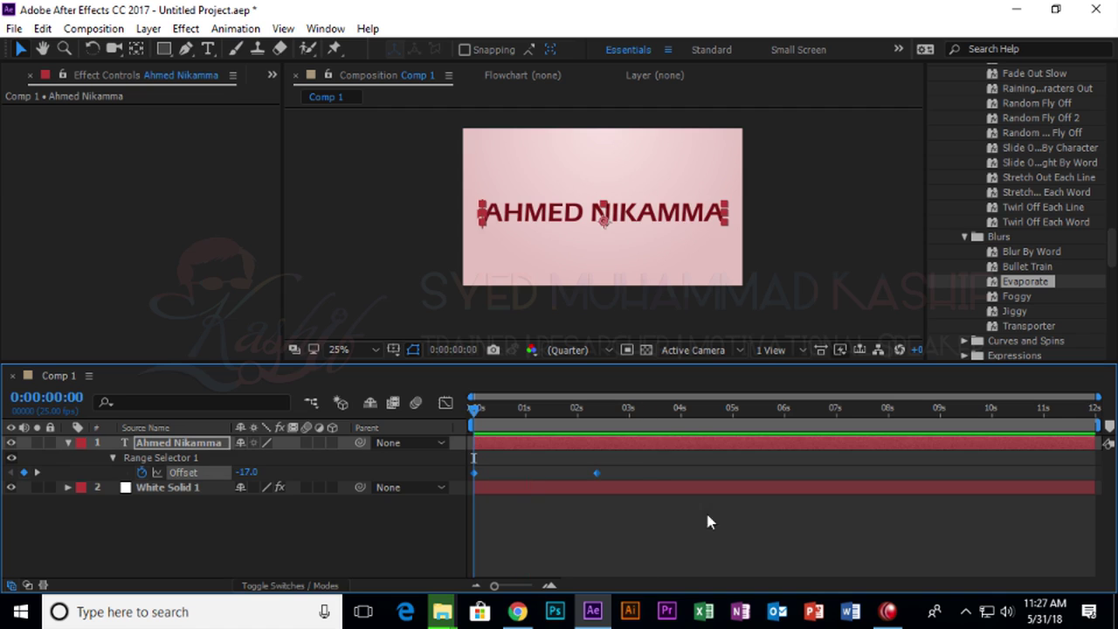
left_click_drag(500, 424, 463, 425)
key("u")
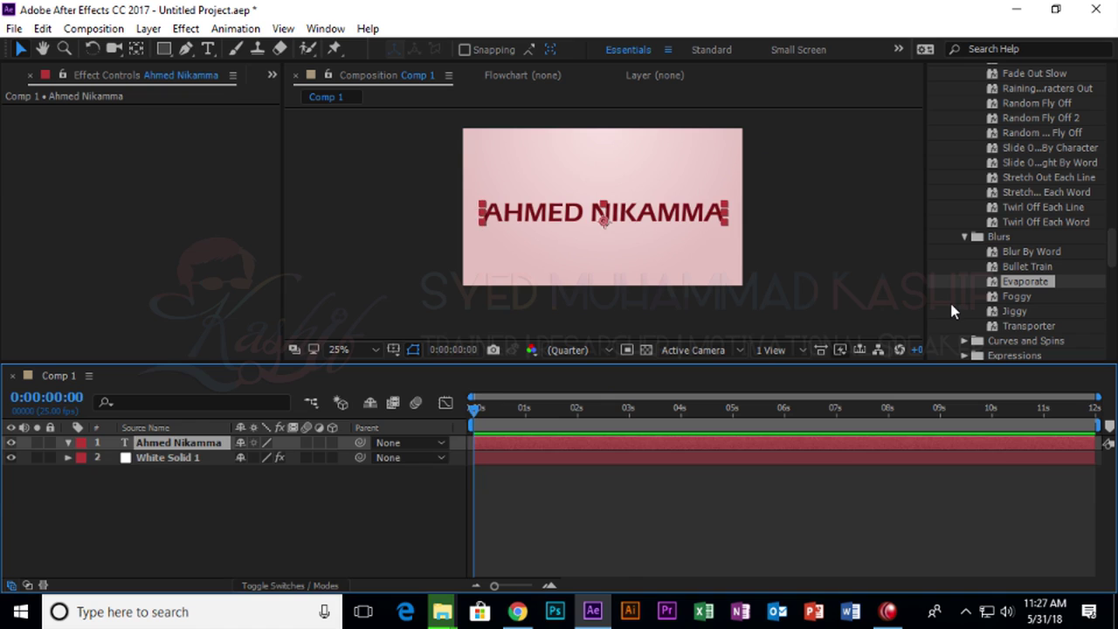
left_click(1020, 298)
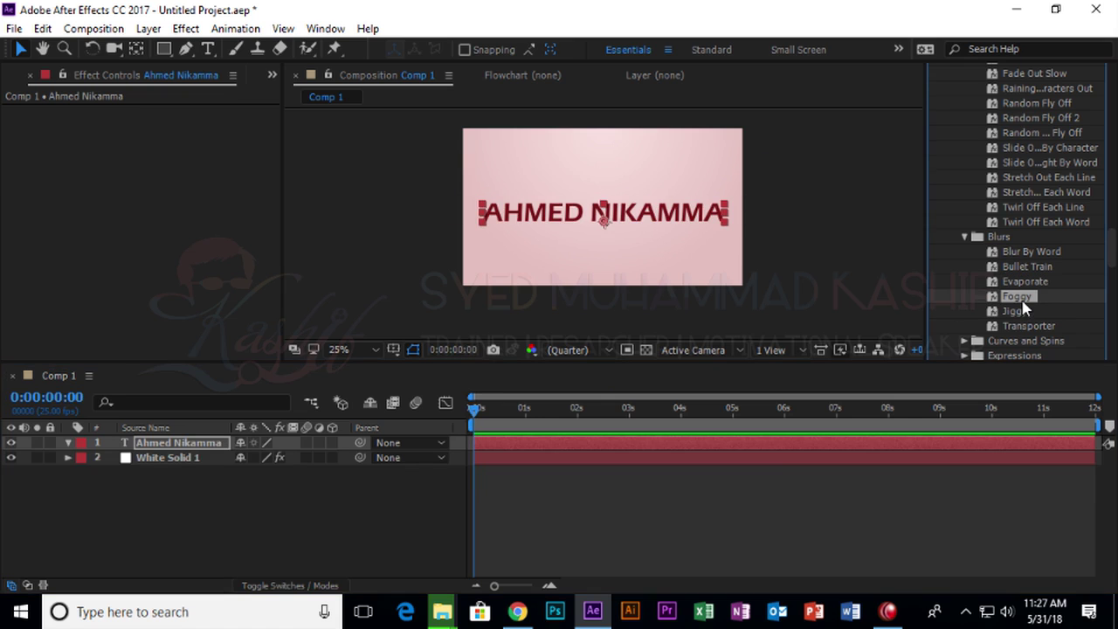
left_click_drag(1029, 323, 651, 241)
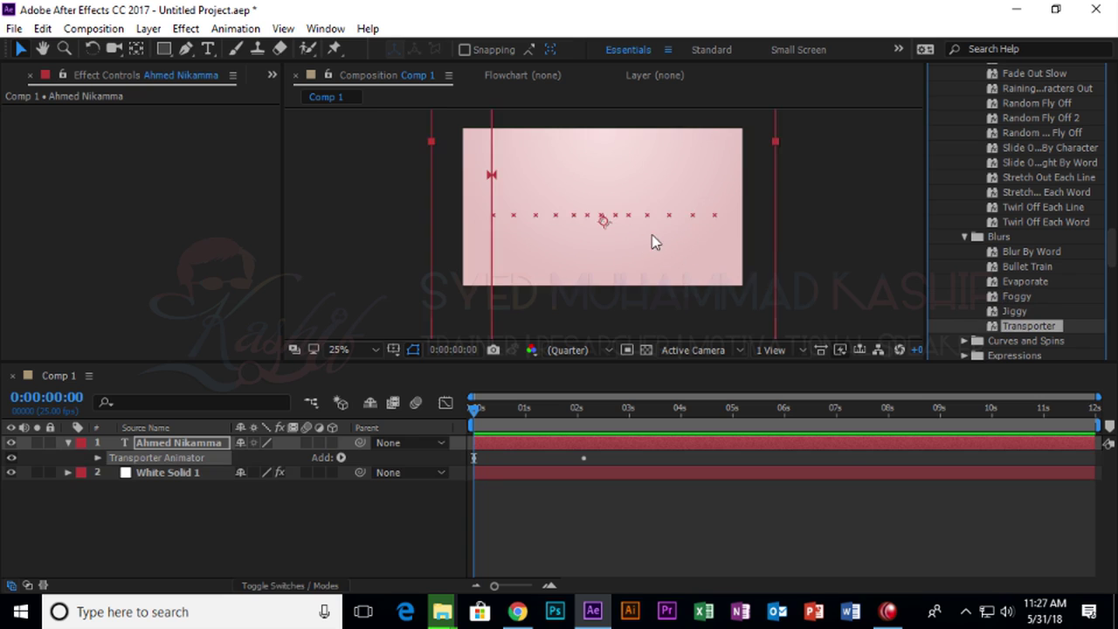
key("space")
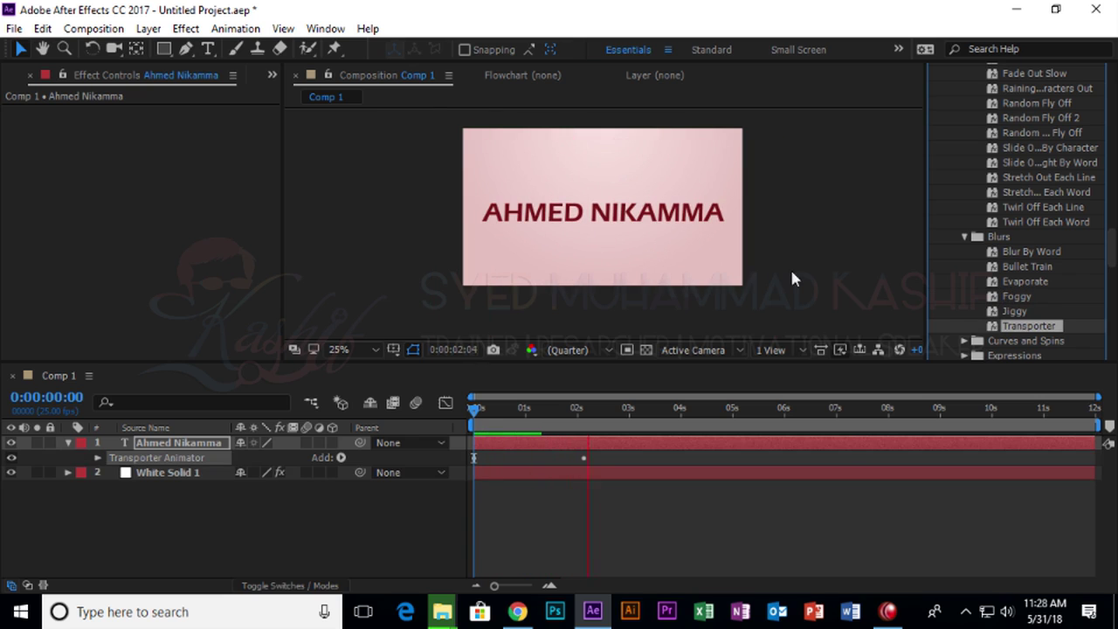
key("space")
key("ctrl+z")
left_click(965, 237)
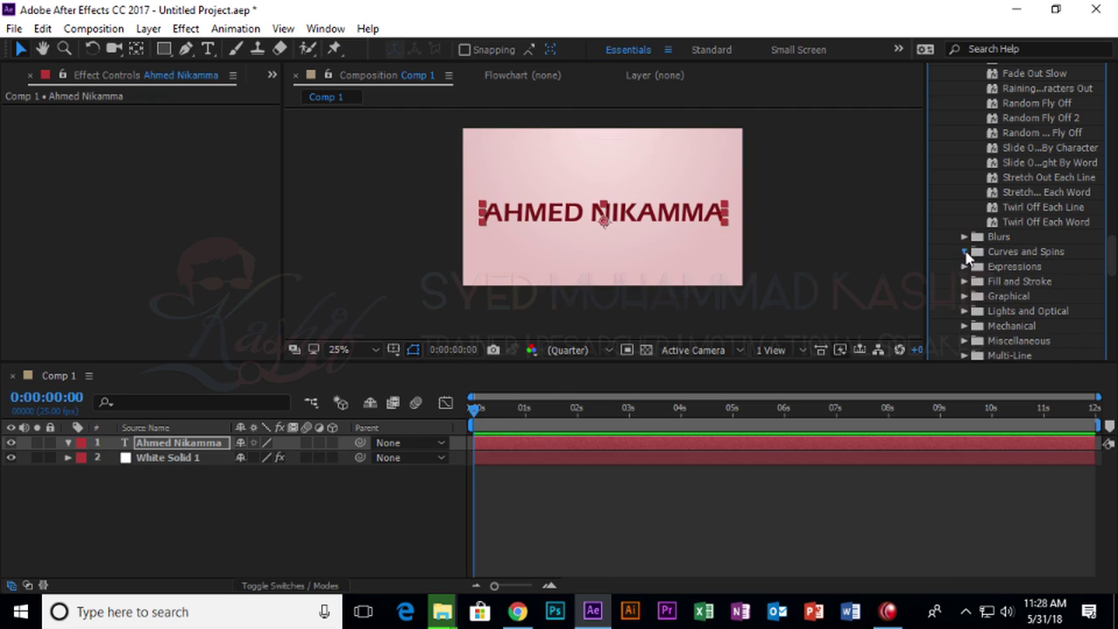
left_click(965, 251)
left_click_drag(1022, 267, 768, 244)
key("space")
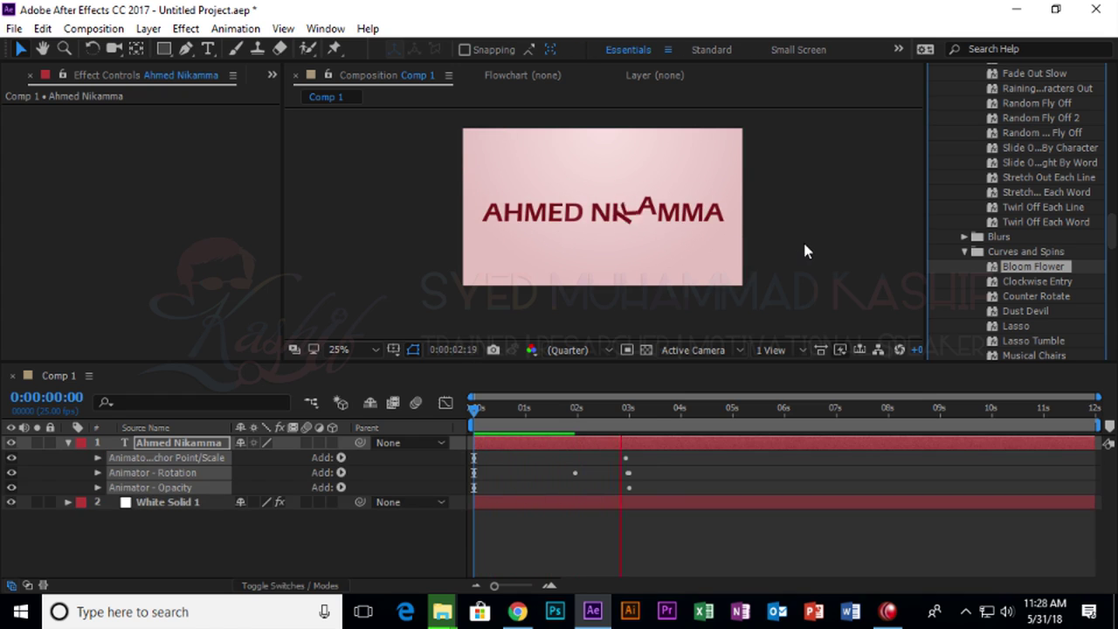
key("space")
key("ctrl+z")
left_click(1039, 296)
left_click_drag(1041, 302, 756, 218)
key("space")
key("space")
key("ctrl+z")
left_click_drag(1025, 312, 633, 247)
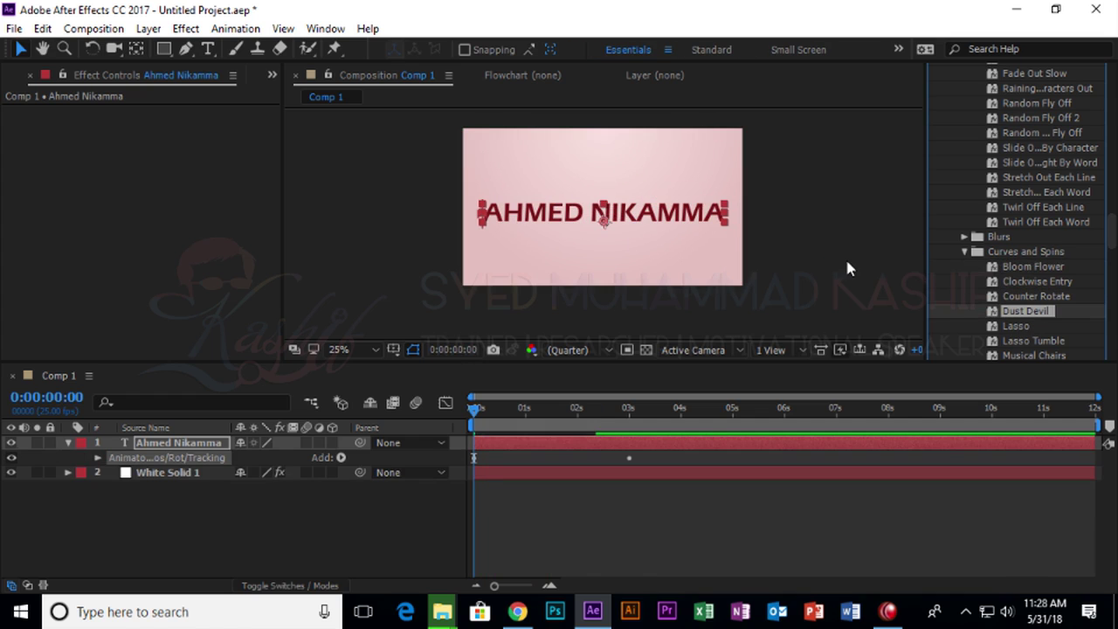
key("space")
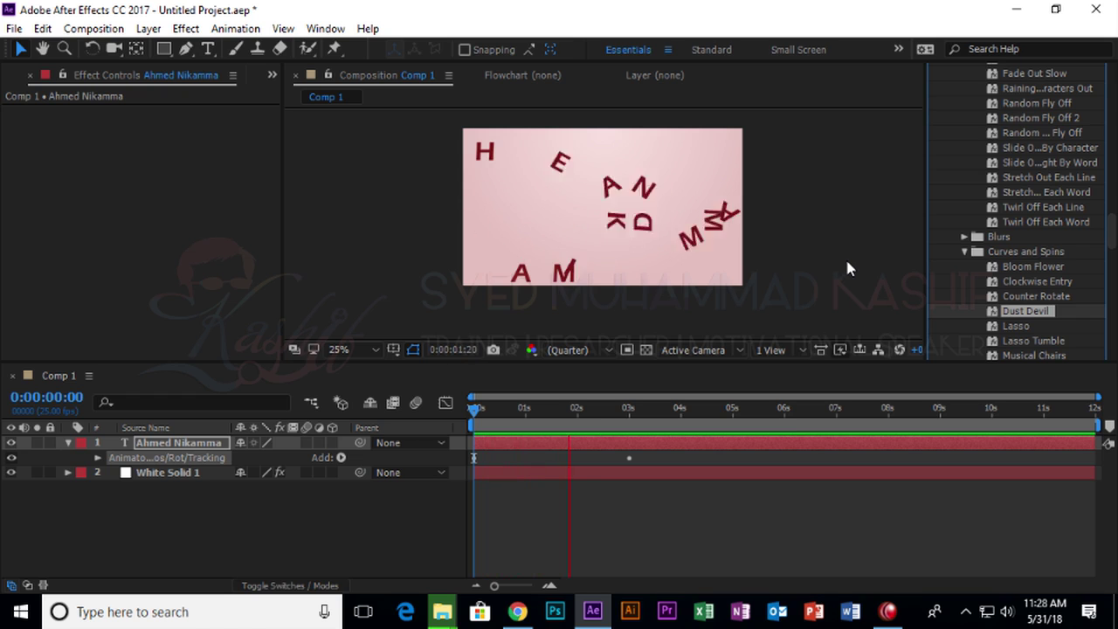
key("space")
key("ctrl+z")
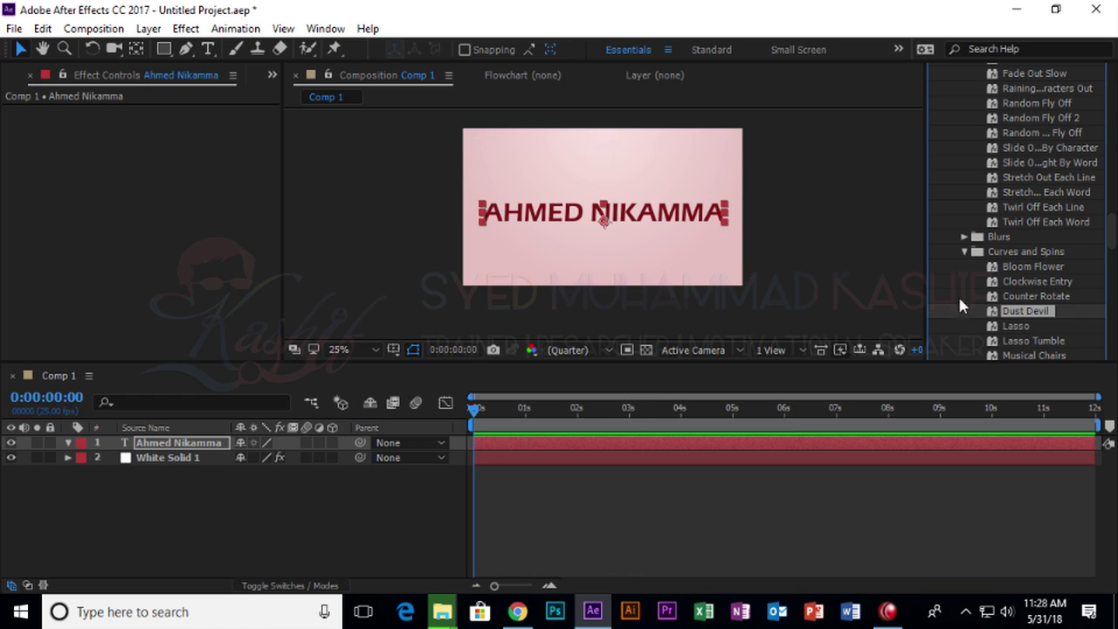
scroll(959, 304, "down", 6)
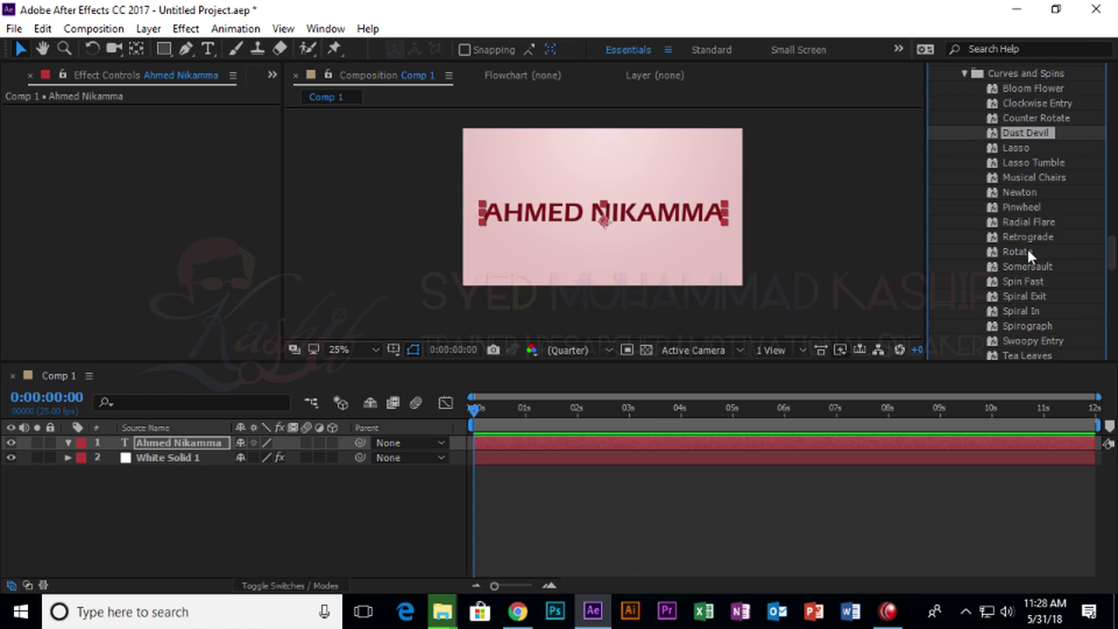
left_click_drag(1033, 226, 739, 232)
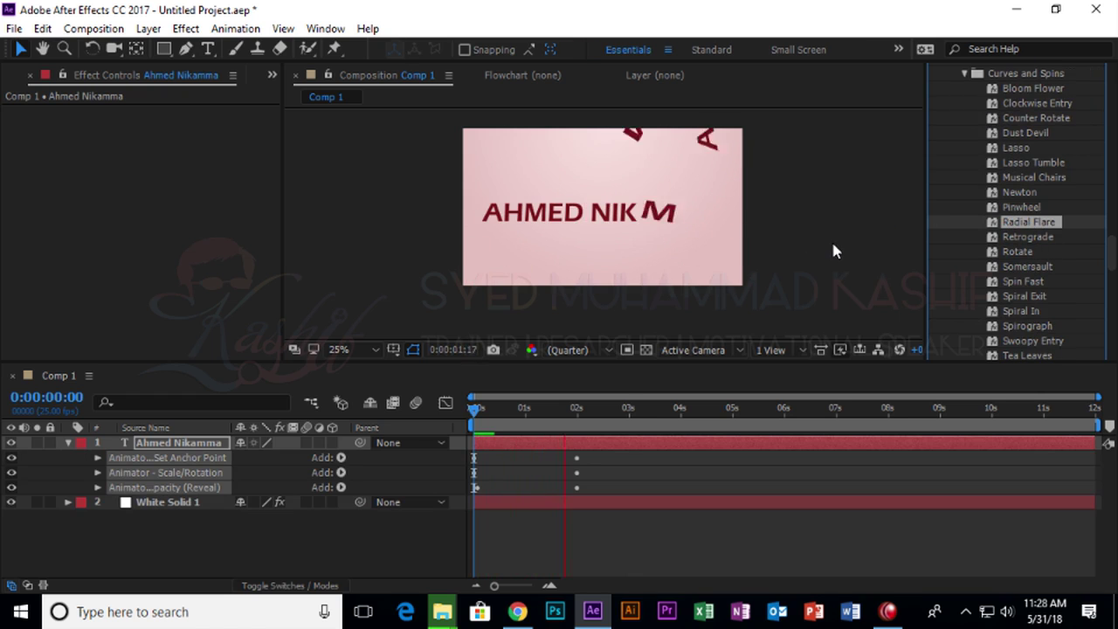
key("ctrl+z")
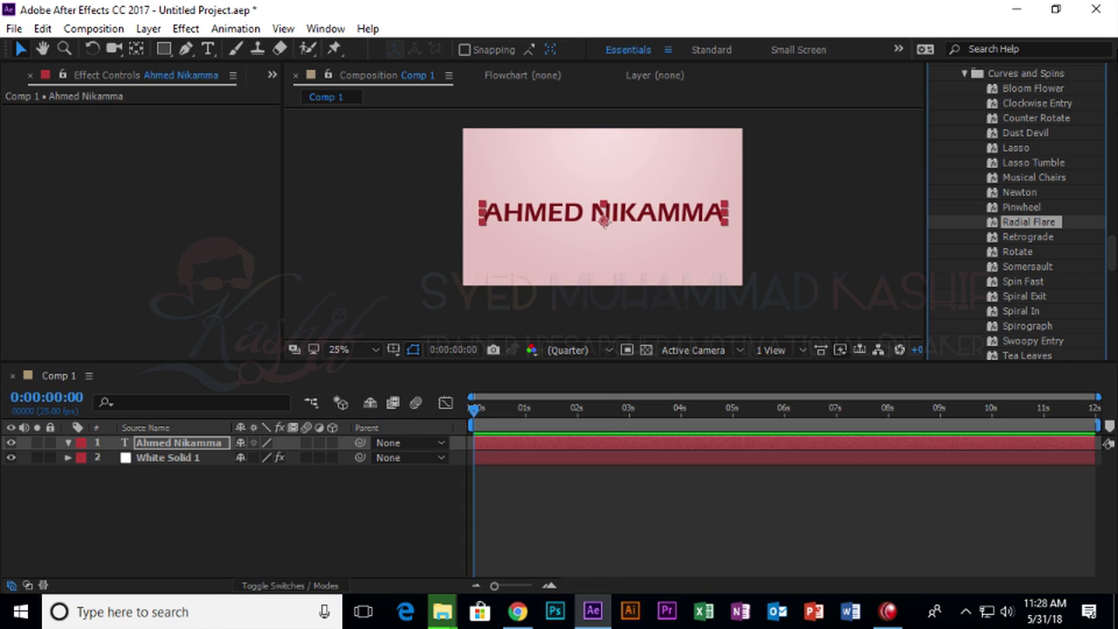
scroll(1074, 237, "up", 10)
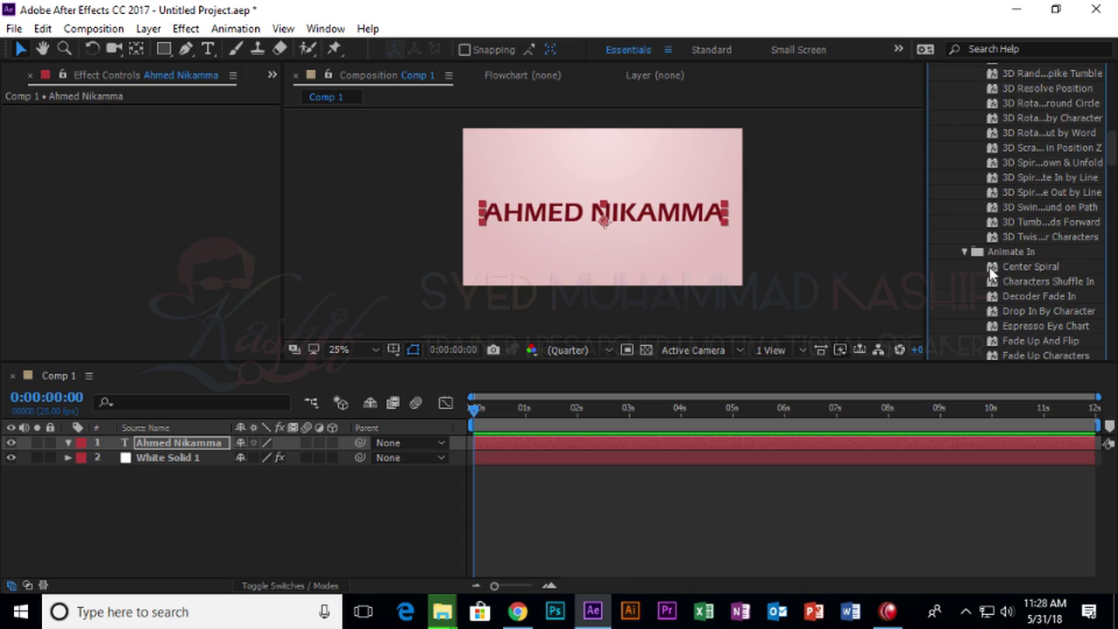
left_click(964, 252)
Collapse the Text preset categories and expand the title layer's properties.
left_click(963, 266)
scroll(965, 280, "up", 8)
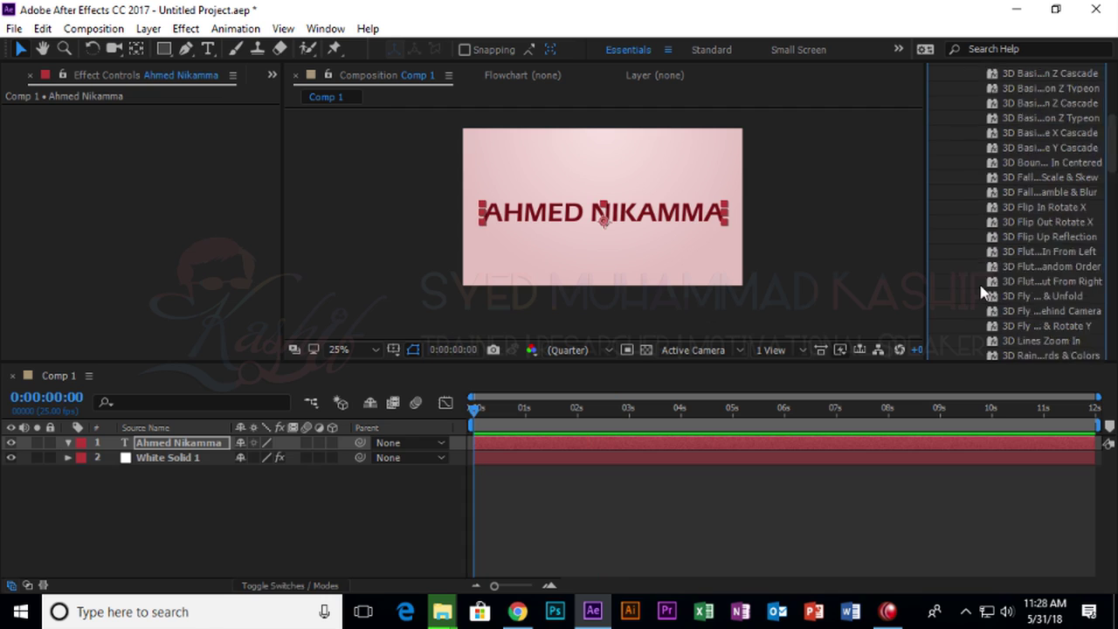
left_click(965, 296)
left_click(950, 282)
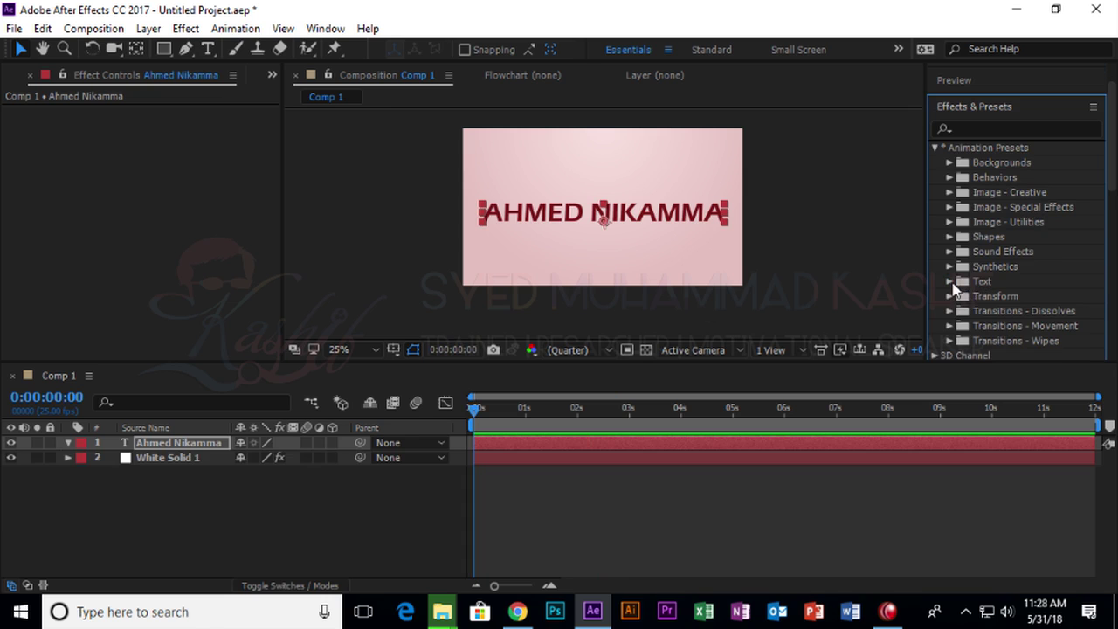
left_click(114, 482)
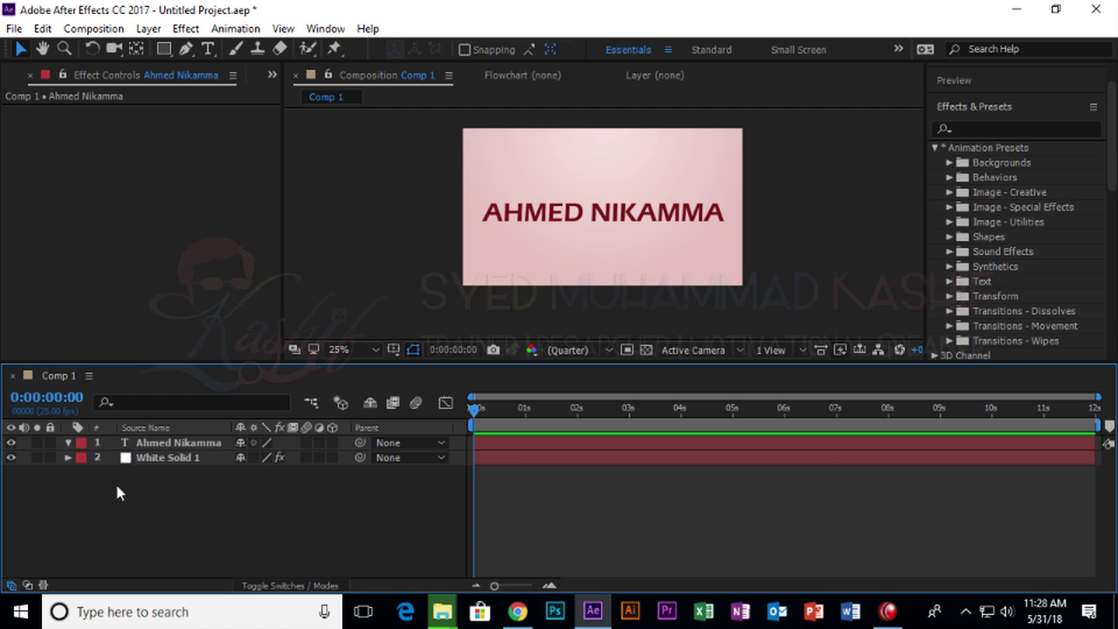
left_click(68, 443)
Add a Position animator to the title layer and expand its Range Selector.
left_click(340, 458)
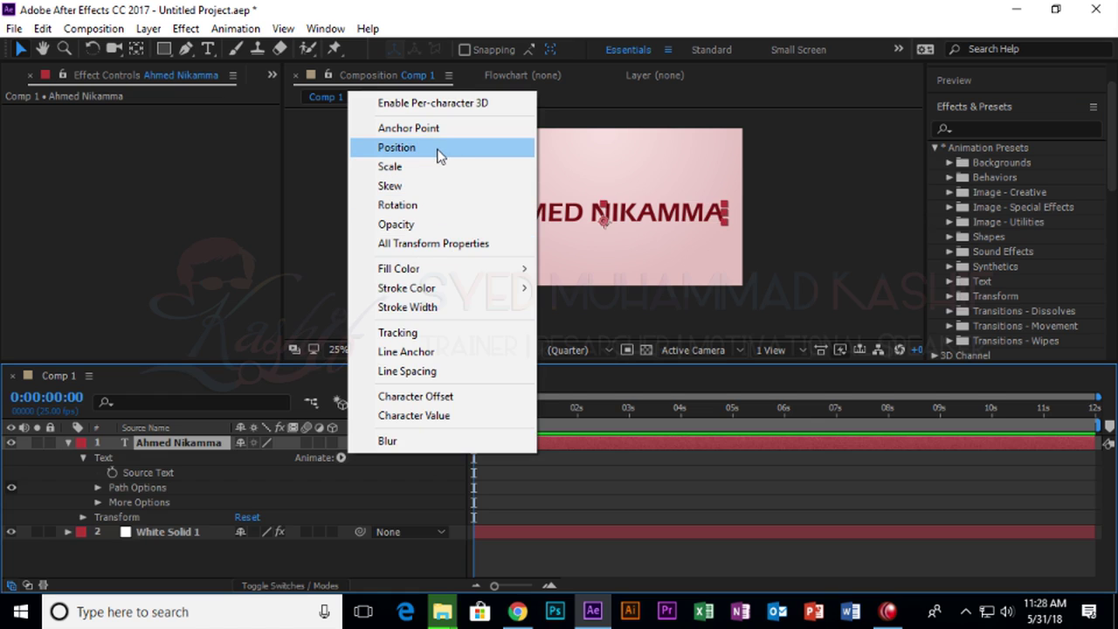
left_click(440, 154)
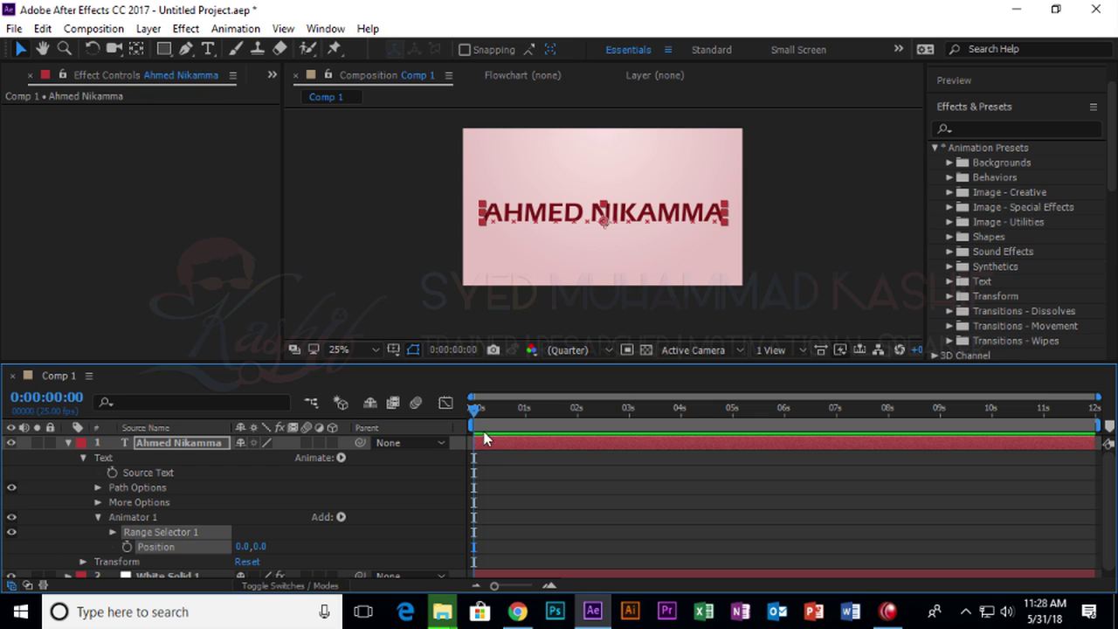
left_click(128, 546)
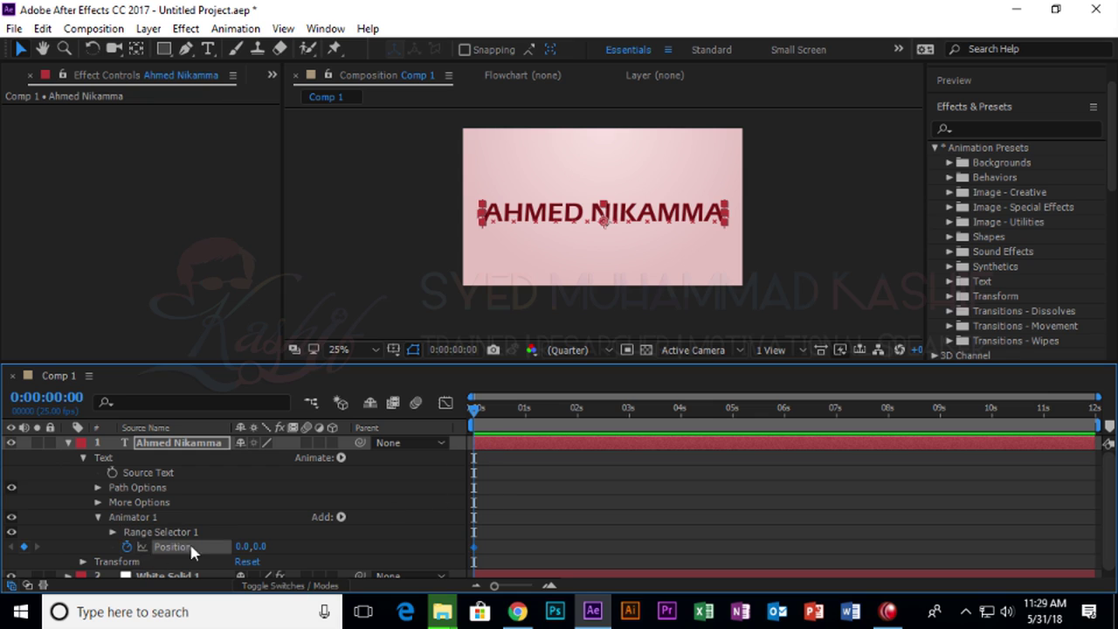
left_click(122, 533)
left_click(112, 532)
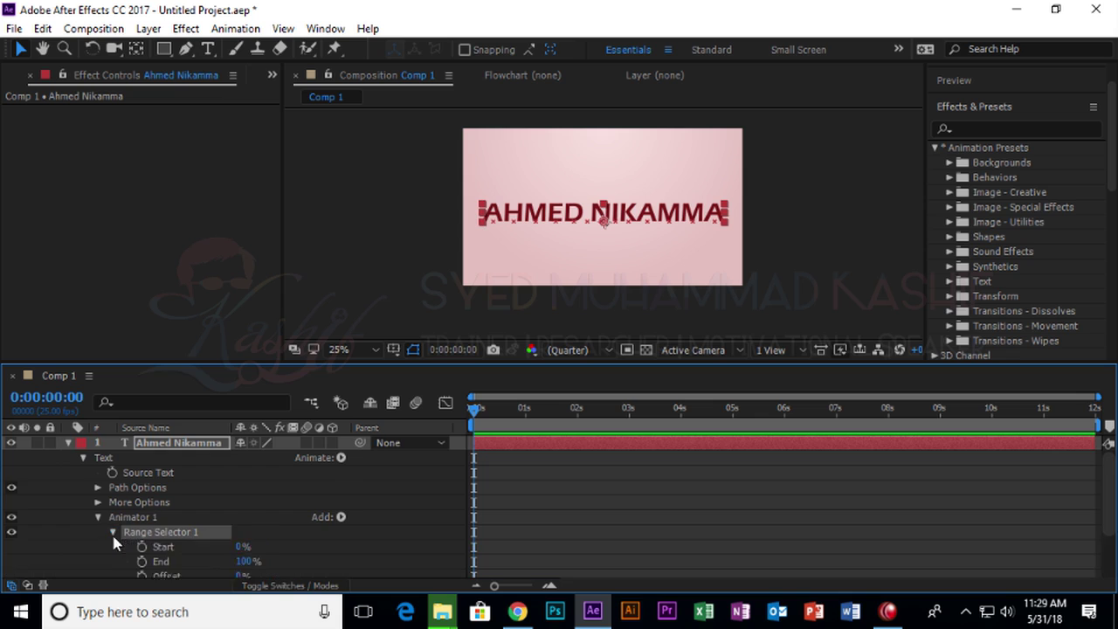
Keyframe the animator Position from -1300,-80 at 0s to 0,0 around one second.
scroll(172, 524, "down", 1)
scroll(172, 524, "down", 3)
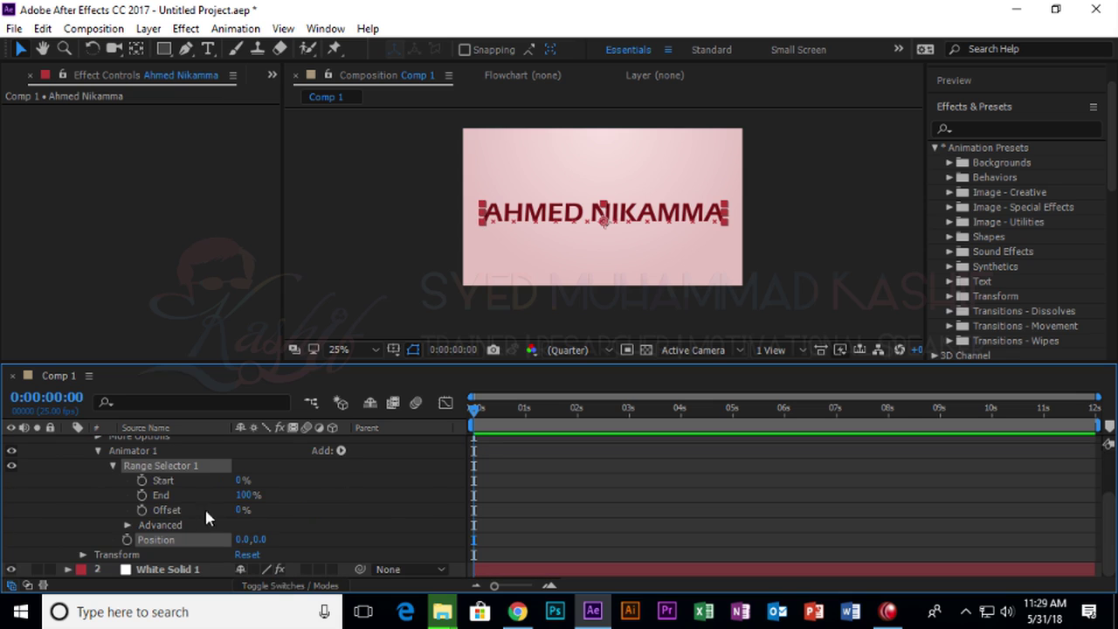
left_click(124, 539)
left_click_drag(473, 539, 542, 539)
left_click_drag(644, 224, 359, 208)
left_click_drag(474, 408, 555, 410)
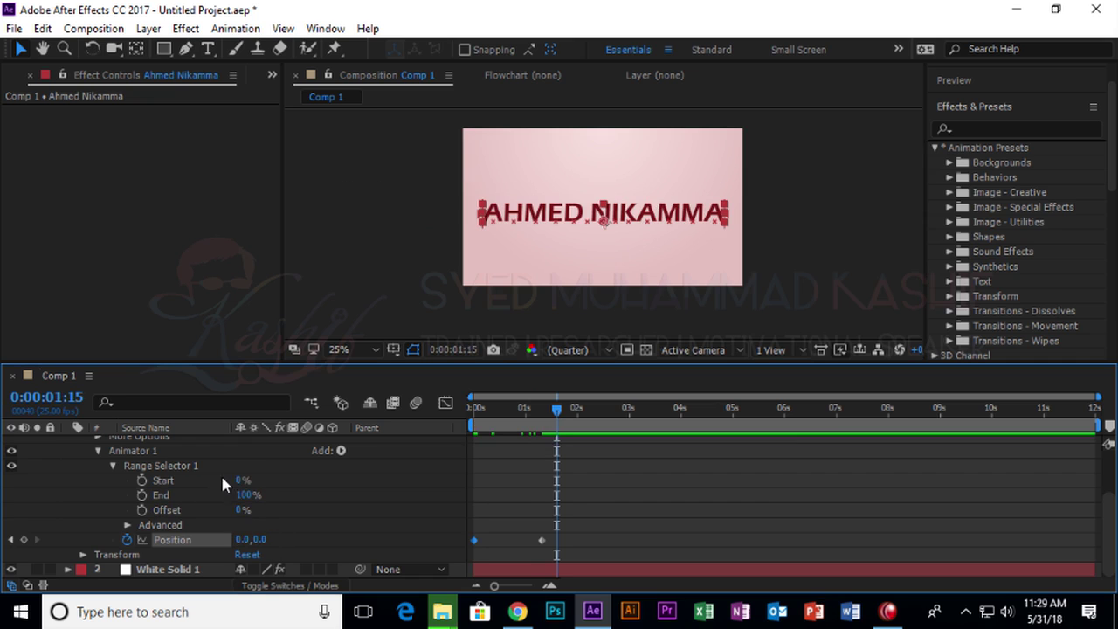
Try Range Selector Start values, leaving it at 0% with no keyframe.
left_click_drag(238, 479, 214, 479)
left_click(141, 480)
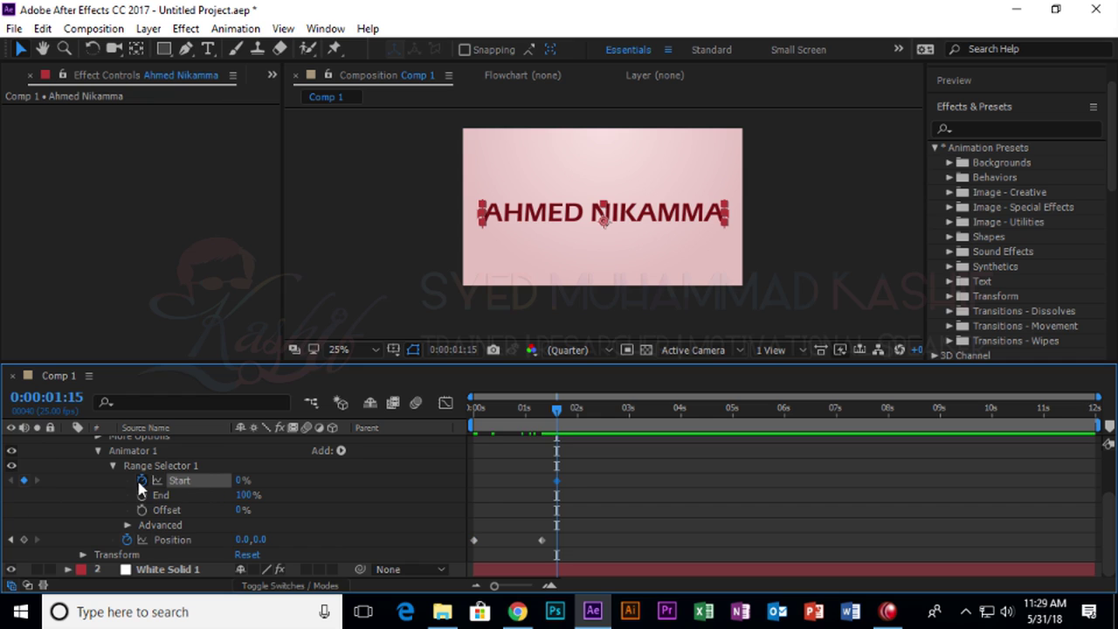
left_click(142, 481)
Keyframe Range Selector Start at 0% at the beginning and 100% at 0:00:01:07.
key("Home")
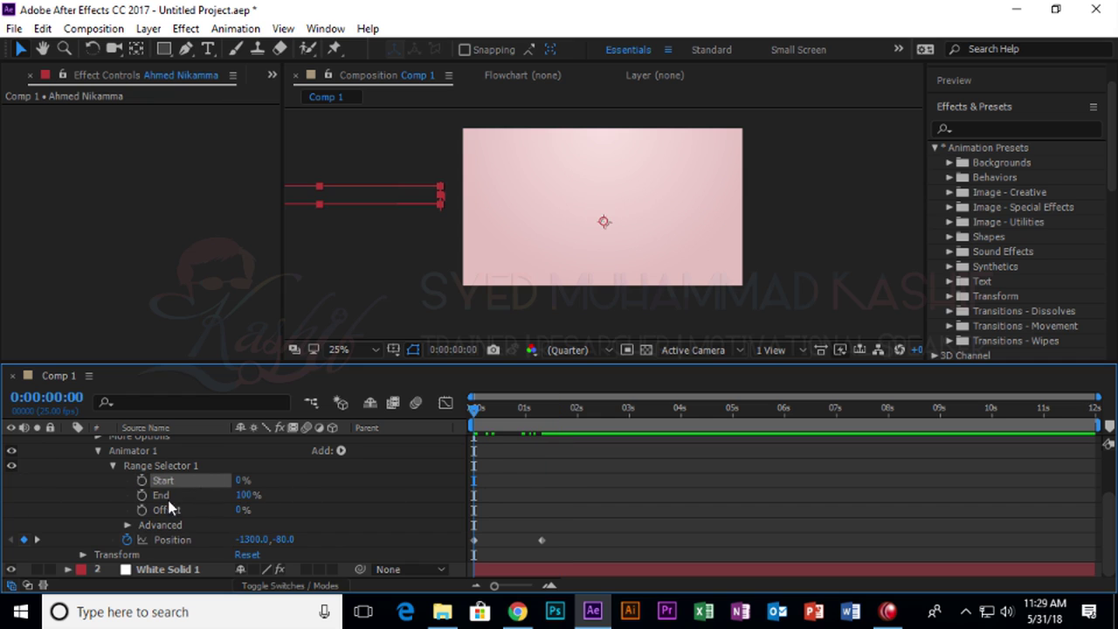
left_click(142, 480)
left_click_drag(467, 426, 535, 434)
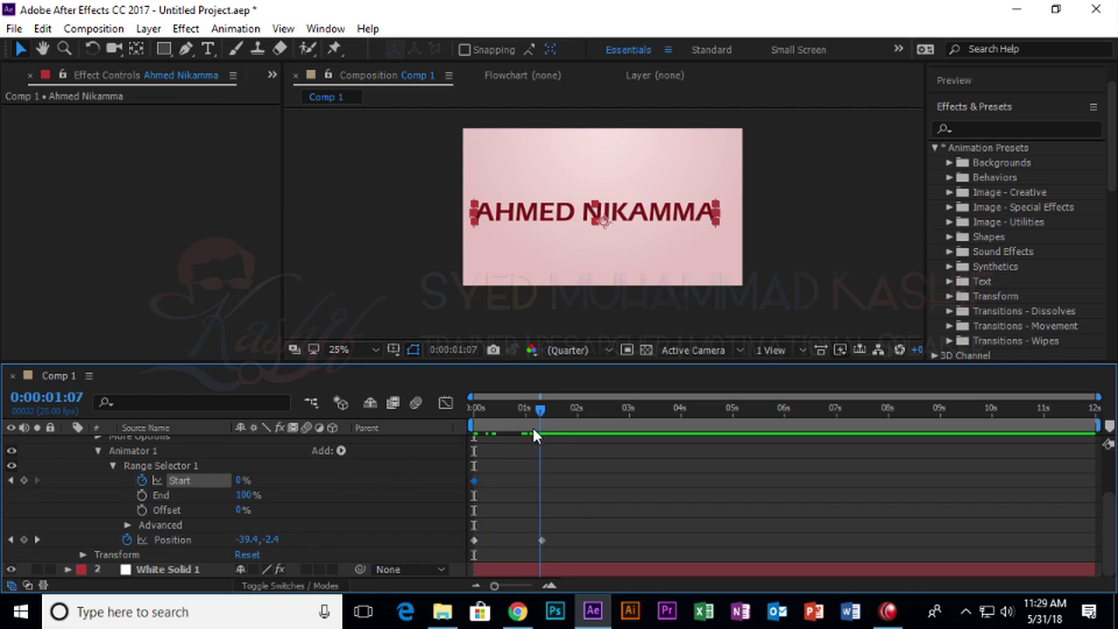
left_click_drag(243, 480, 337, 481)
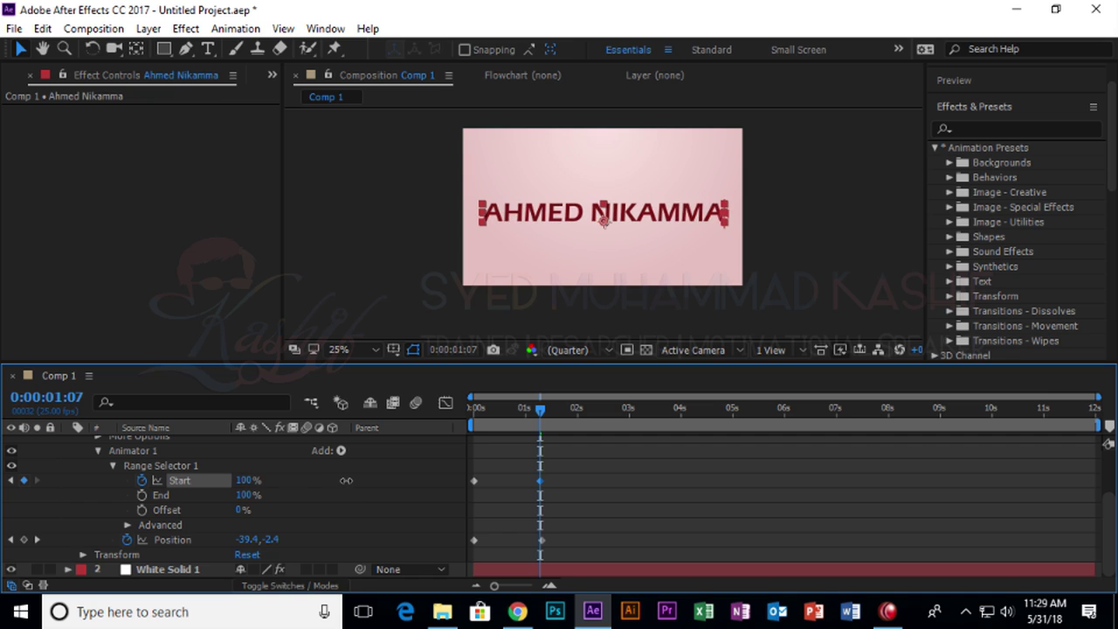
left_click(511, 489)
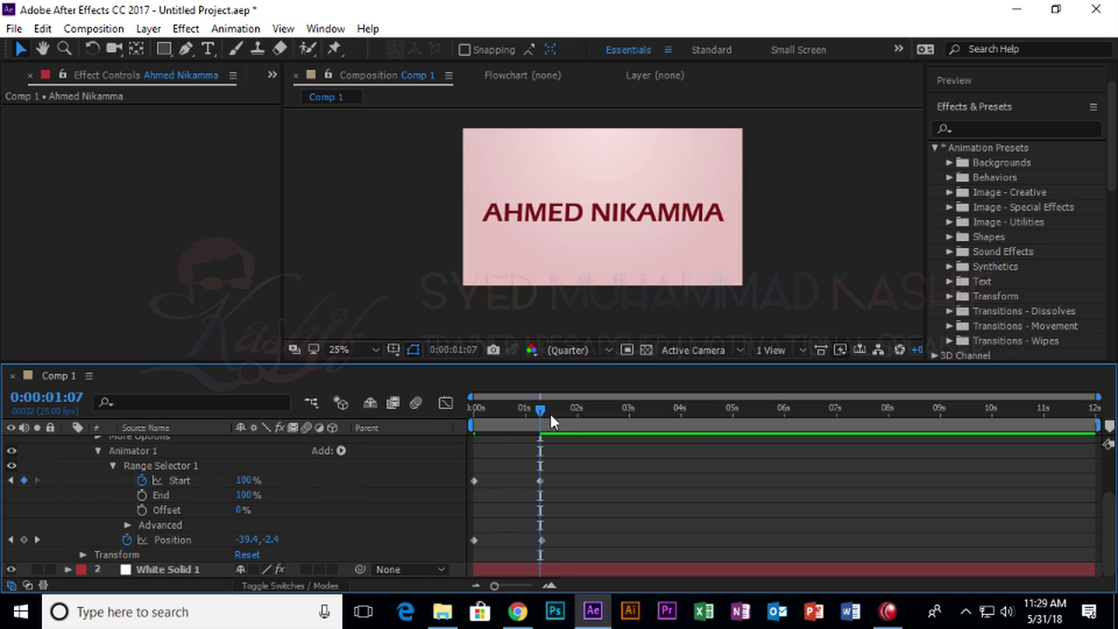
Preview the letter-by-letter reveal, trying out the range Offset value along the way.
key("Home")
key("space")
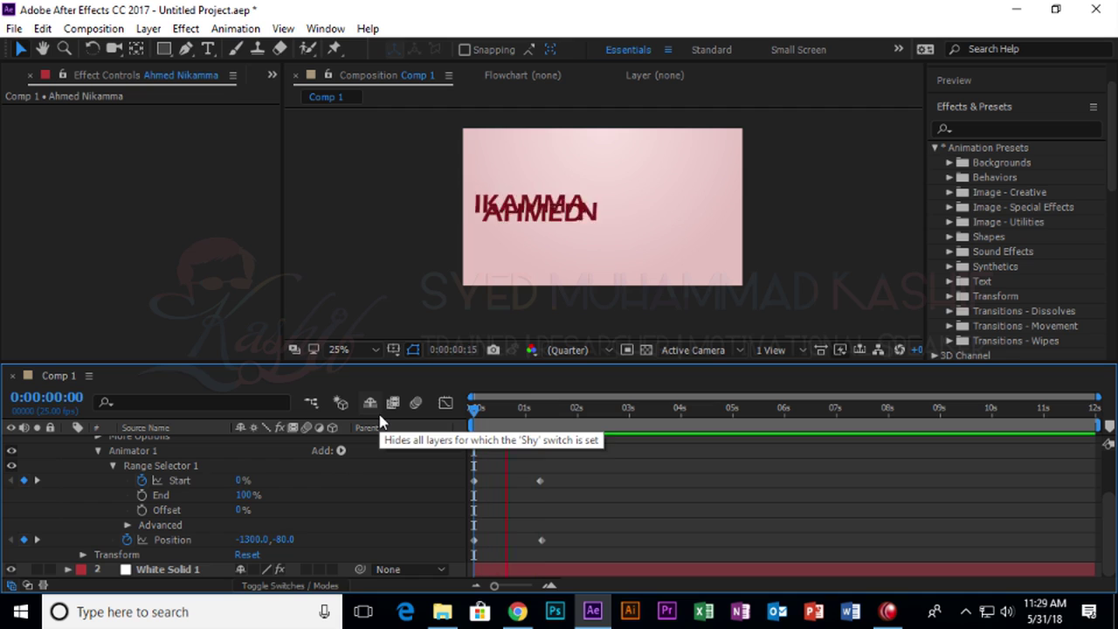
mouse_move(522, 408)
left_mouse_down()
mouse_move(474, 408)
mouse_move(534, 426)
left_mouse_up()
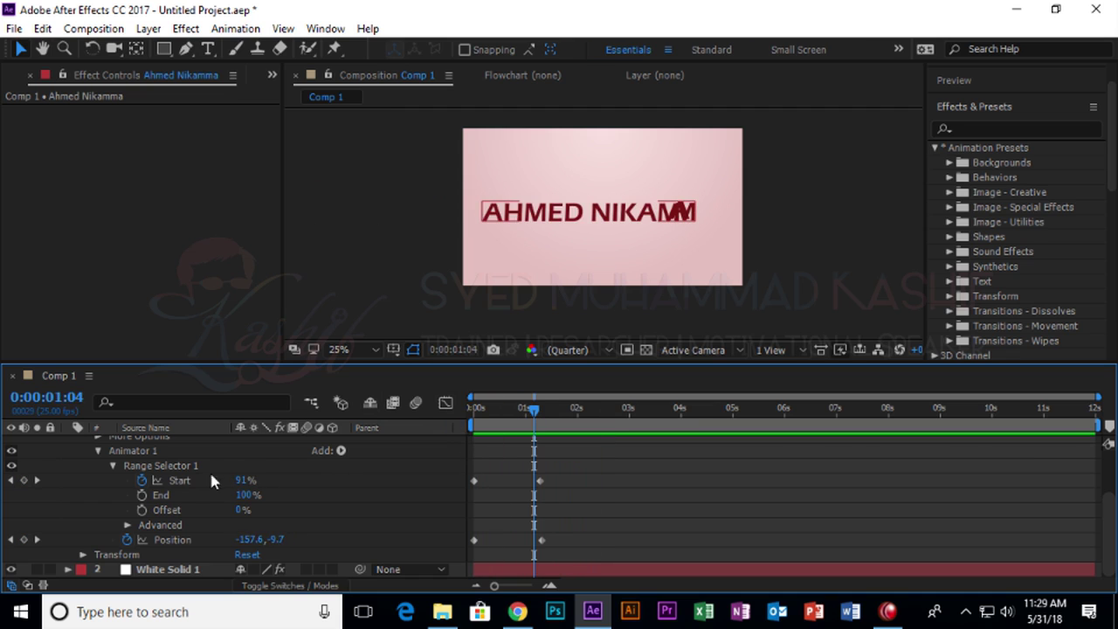
left_click_drag(244, 511, 166, 510)
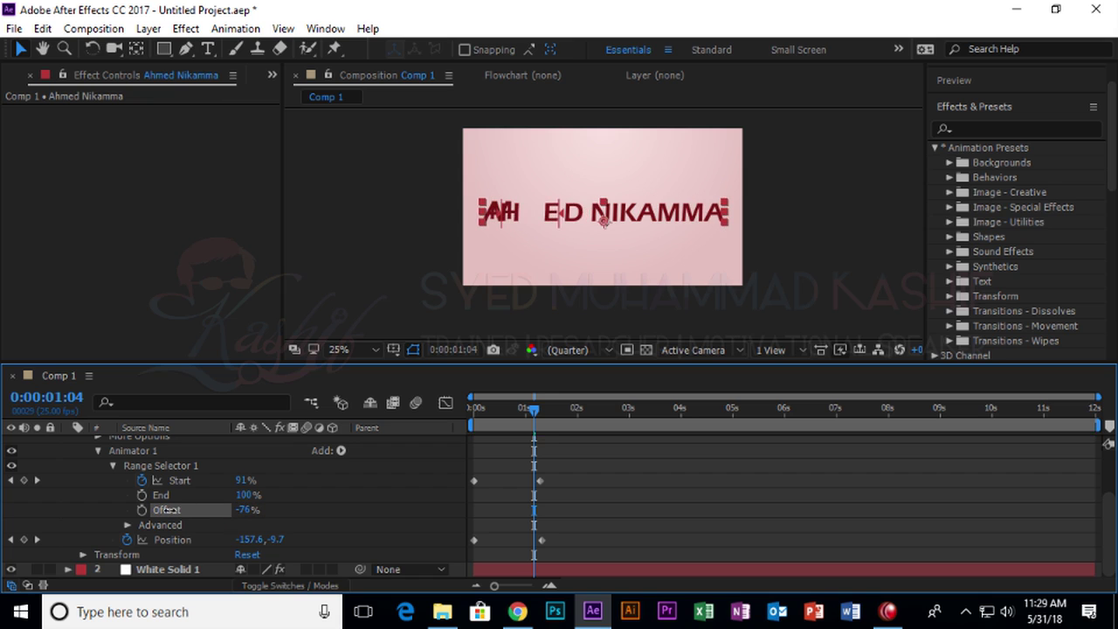
left_click_drag(530, 413, 362, 424)
key("space")
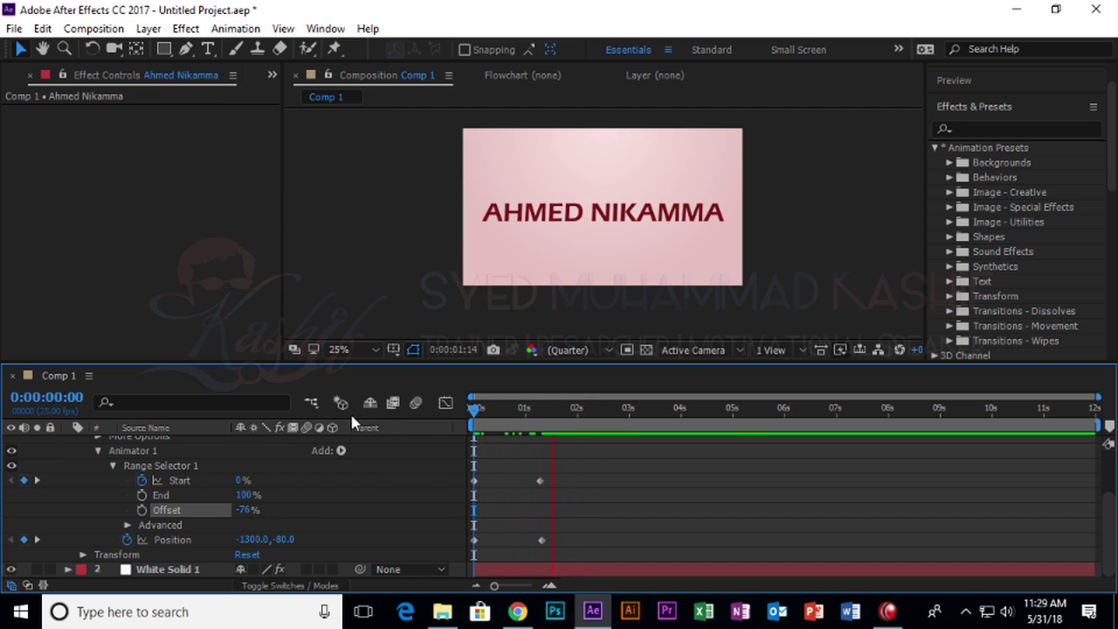
key("space")
key("space")
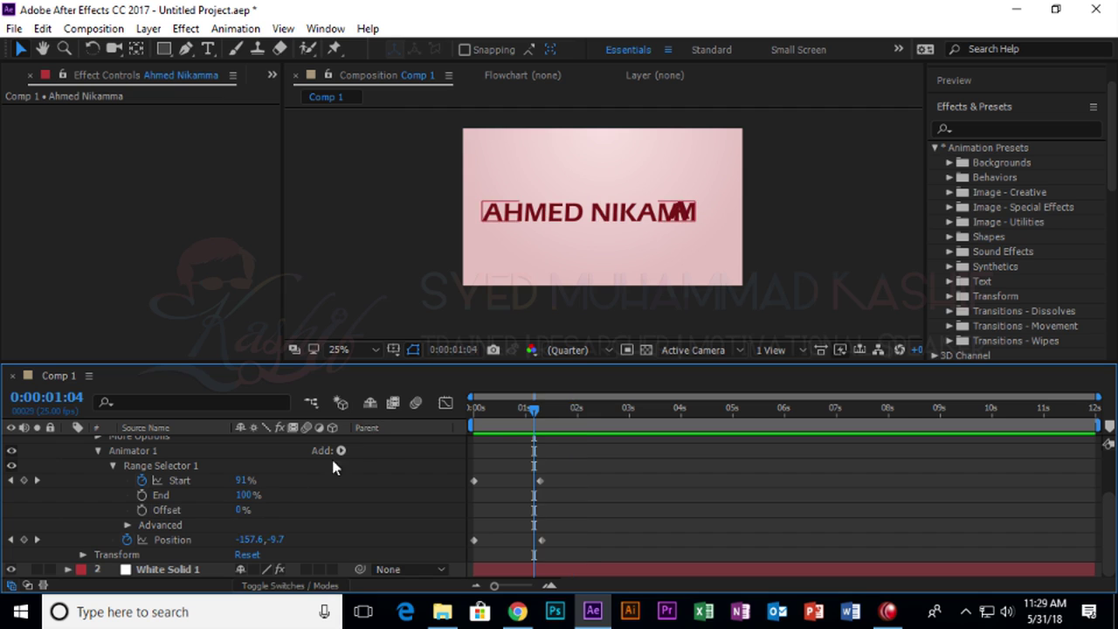
left_click_drag(494, 423, 431, 436)
Add Rotation to the text animator and keyframe it, with the end keyframe near one second.
left_click(341, 449)
mouse_move(375, 458)
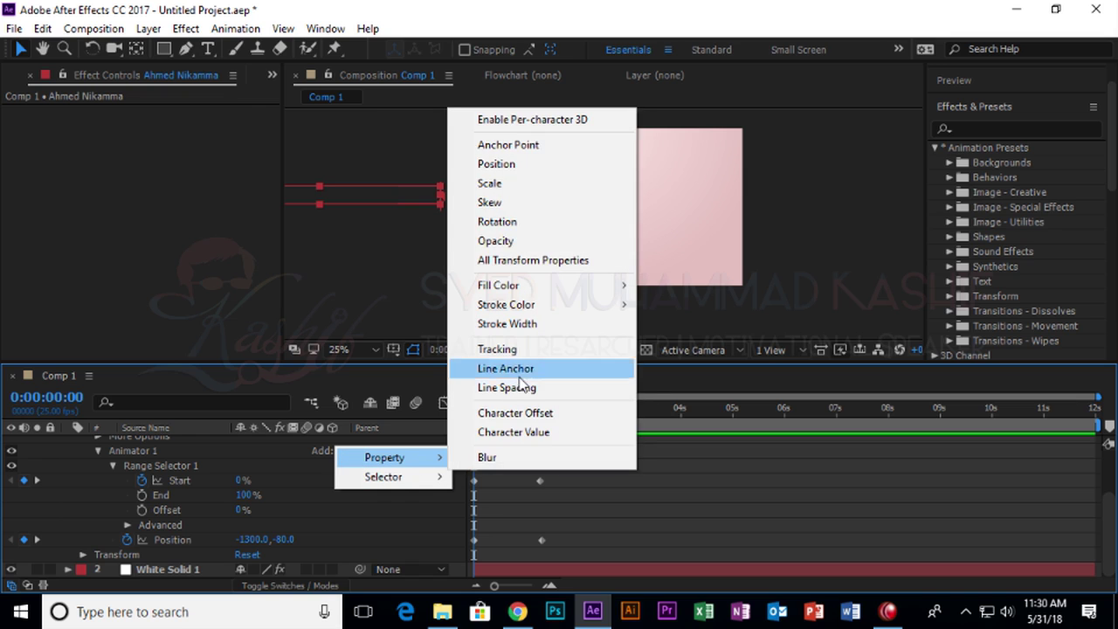
left_click(530, 219)
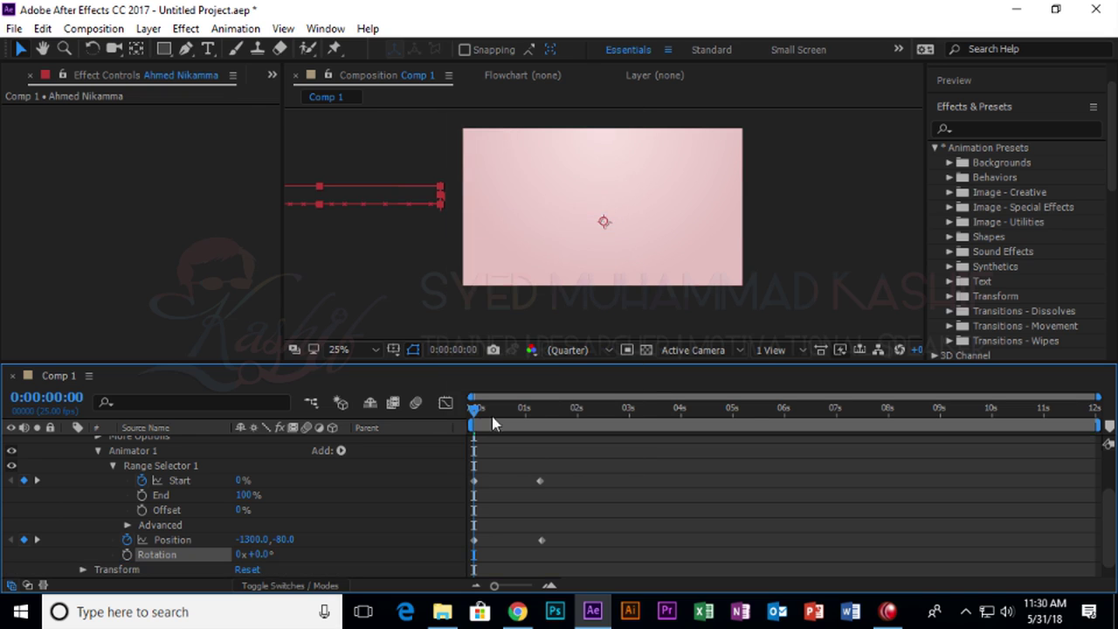
left_click(127, 555)
left_click_drag(474, 555, 541, 556)
left_click_drag(262, 553, 330, 552)
mouse_move(487, 418)
left_mouse_down()
mouse_move(556, 419)
mouse_move(471, 416)
mouse_move(582, 397)
mouse_move(471, 407)
left_mouse_up()
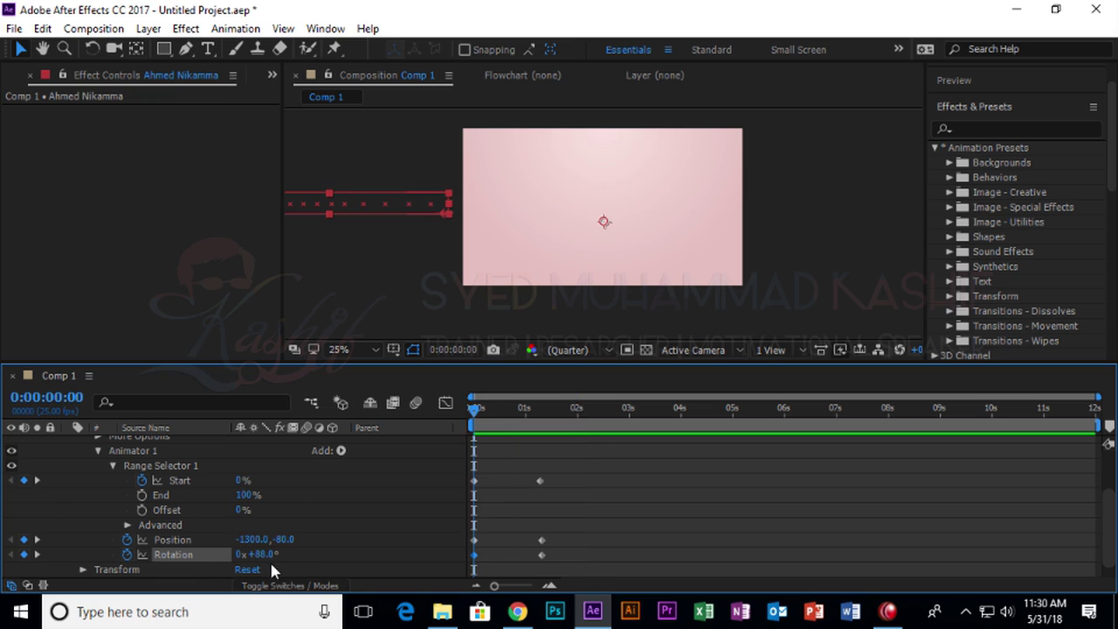
Set the starting rotation to -222° spinning to 0° on landing, and preview.
left_click(37, 554)
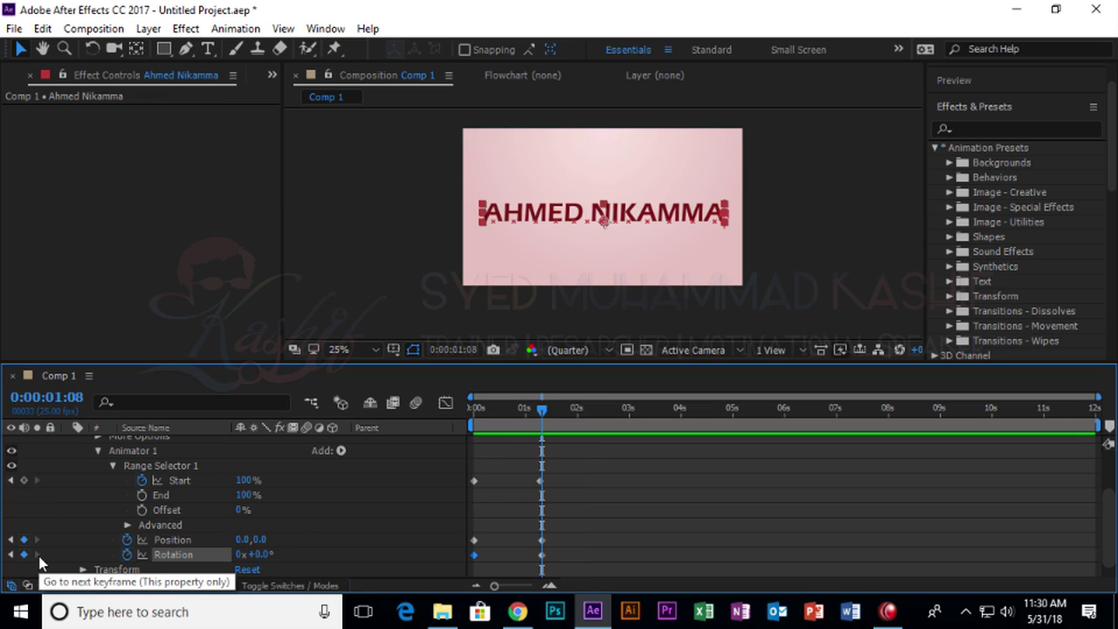
left_click(11, 555)
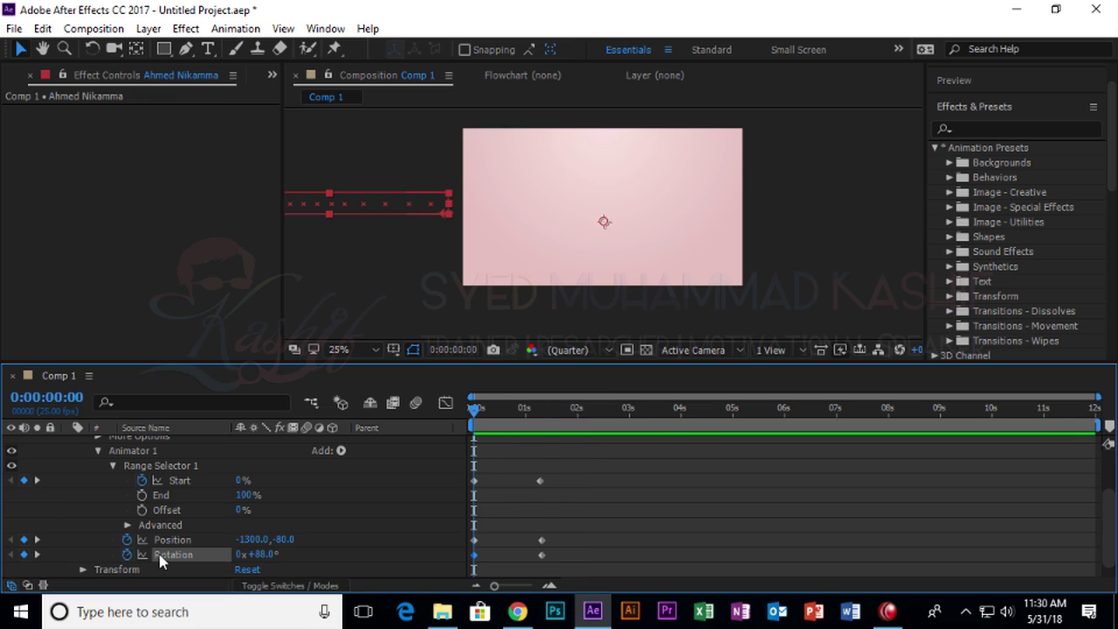
left_click_drag(255, 555, 1, 565)
key("space")
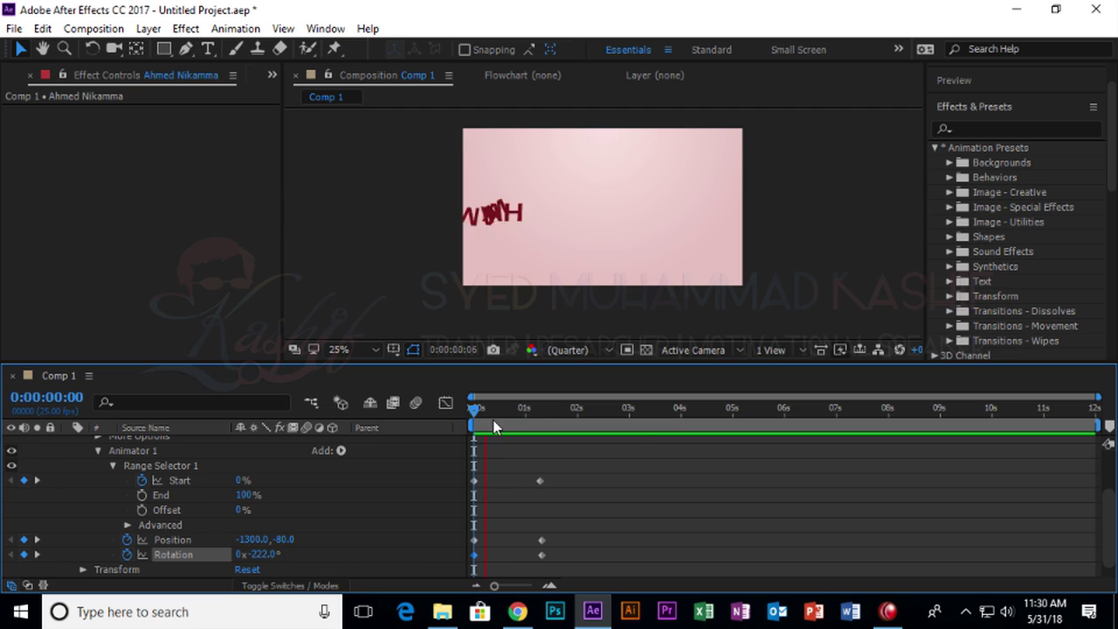
key("space")
left_click(341, 451)
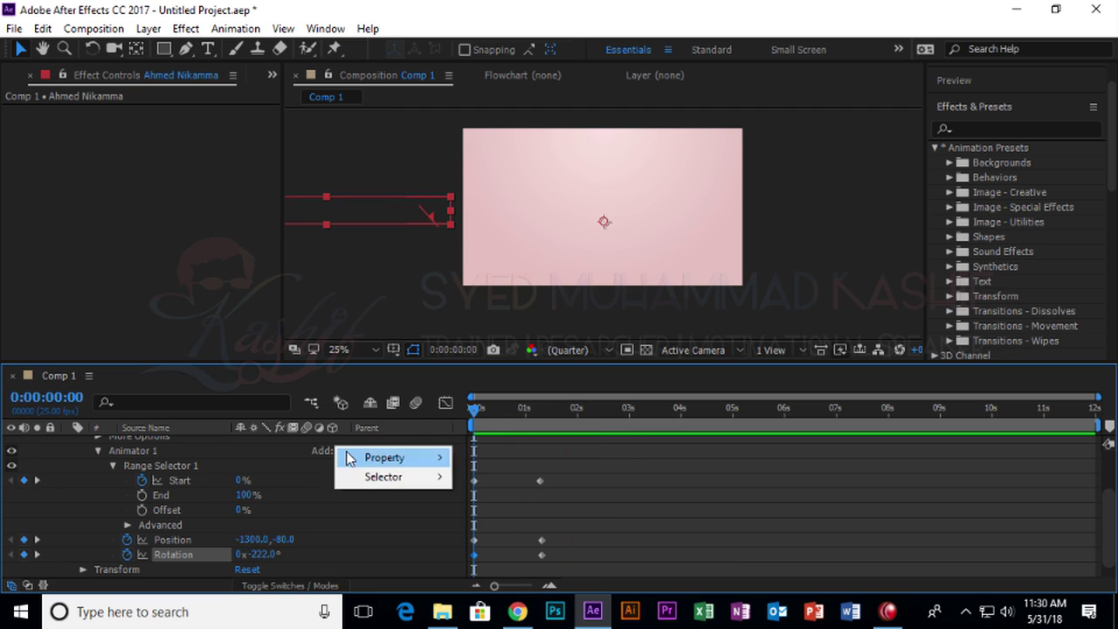
Look over the Add options, then expand and collapse the range selector's Advanced settings.
mouse_move(392, 475)
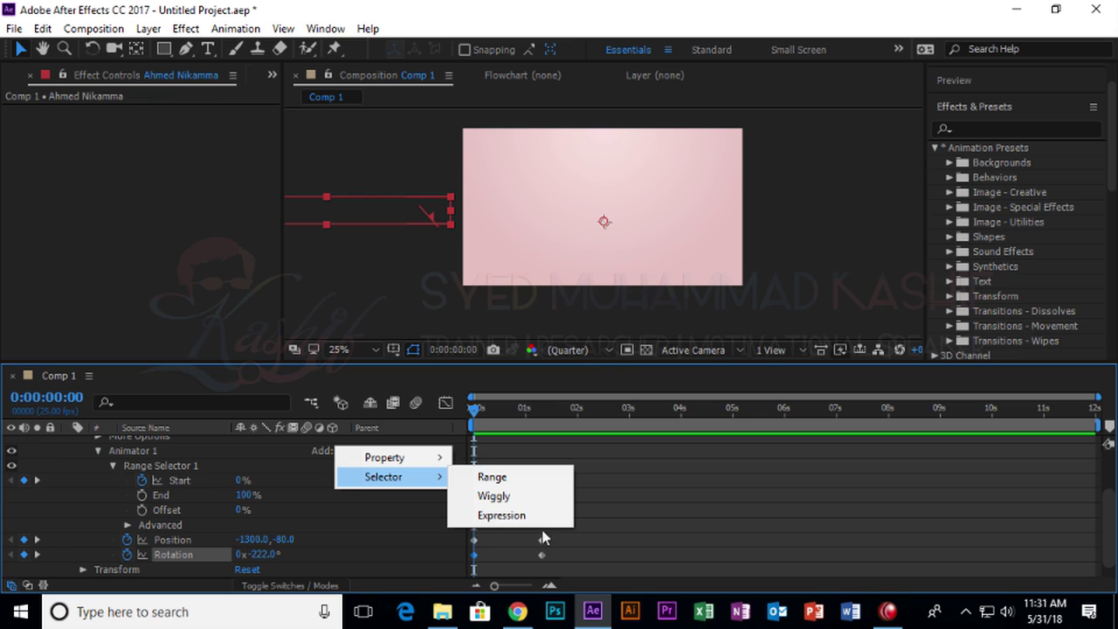
left_click(180, 469)
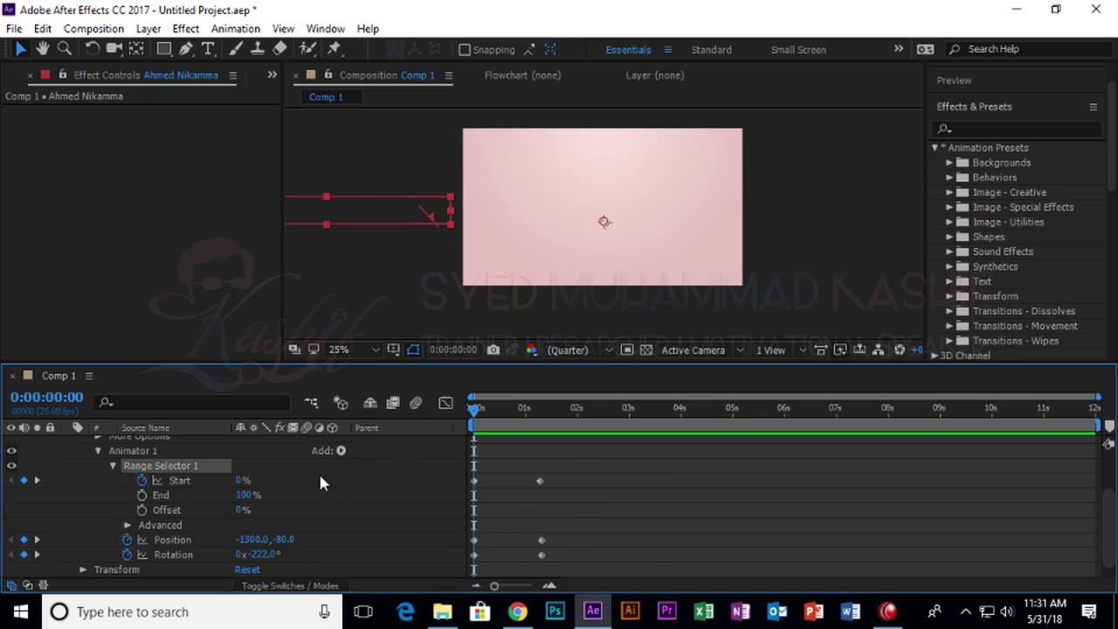
scroll(245, 507, "down", 1)
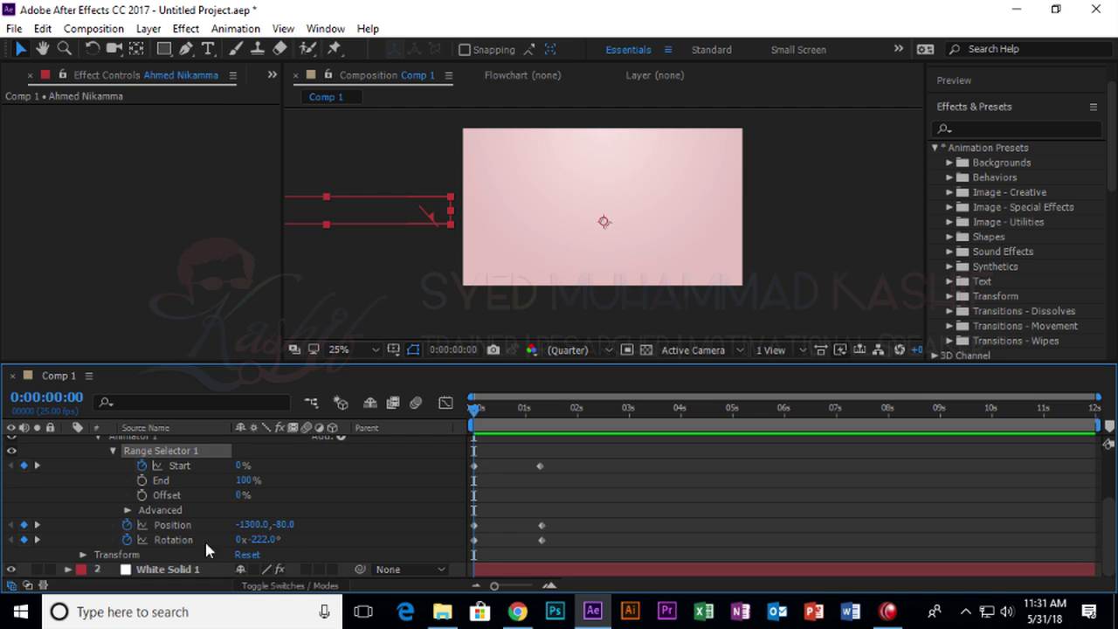
left_click(128, 510)
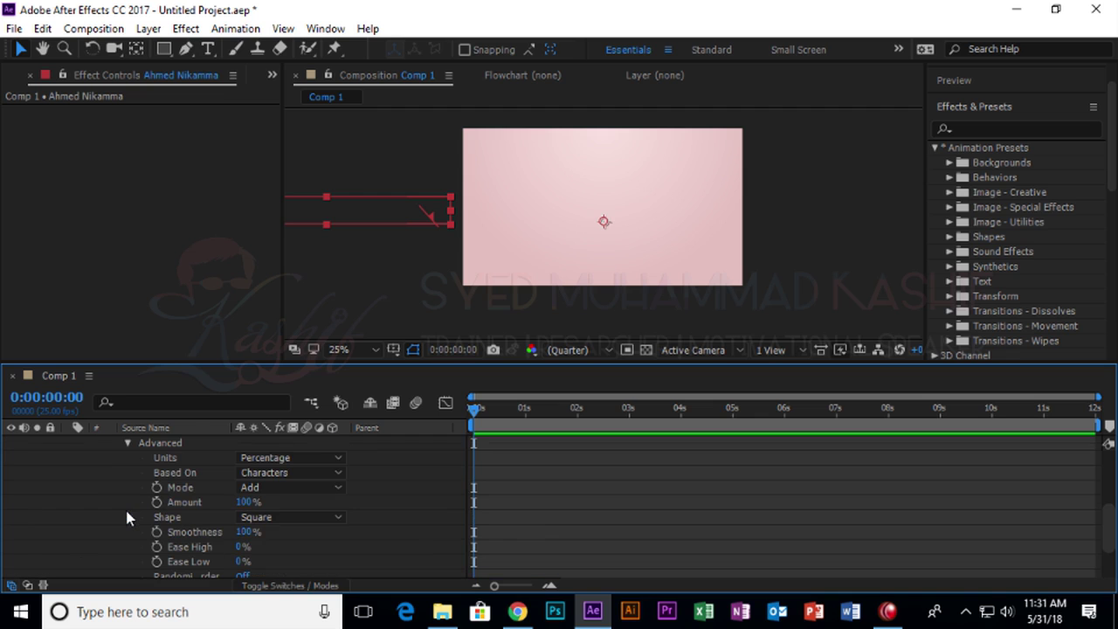
left_click(128, 444)
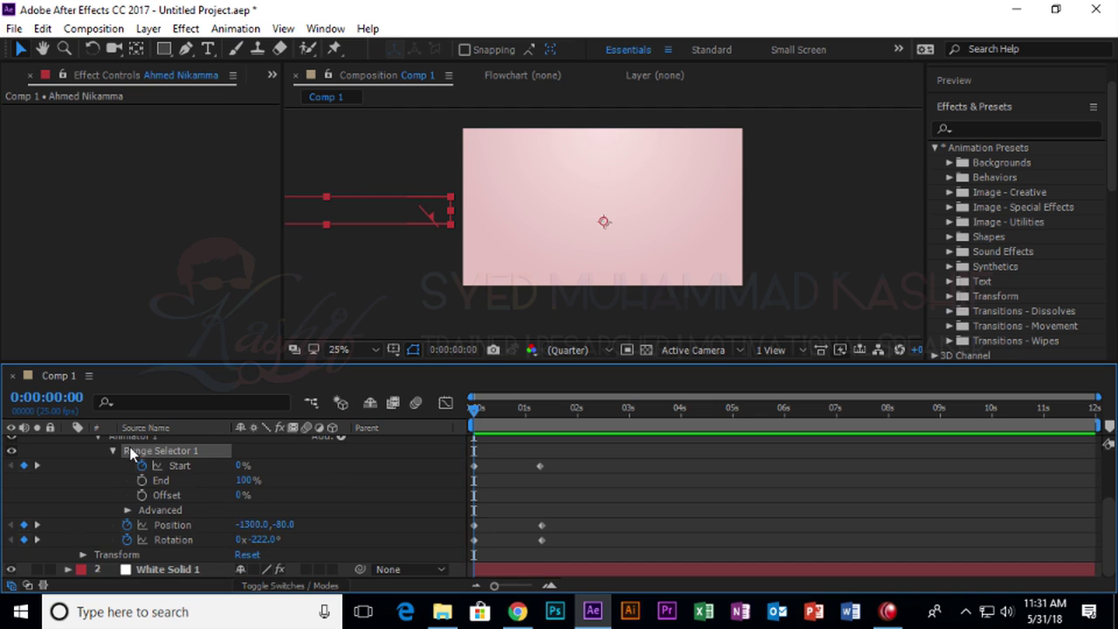
Add a Blur property to the text animator.
left_click(340, 441)
mouse_move(419, 442)
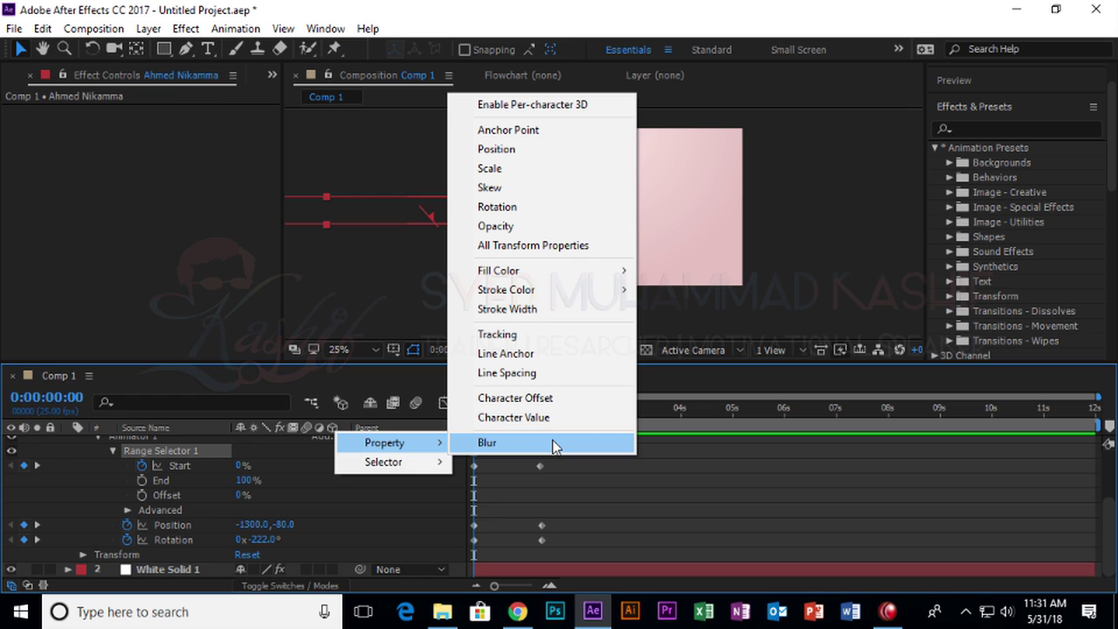
left_click(554, 446)
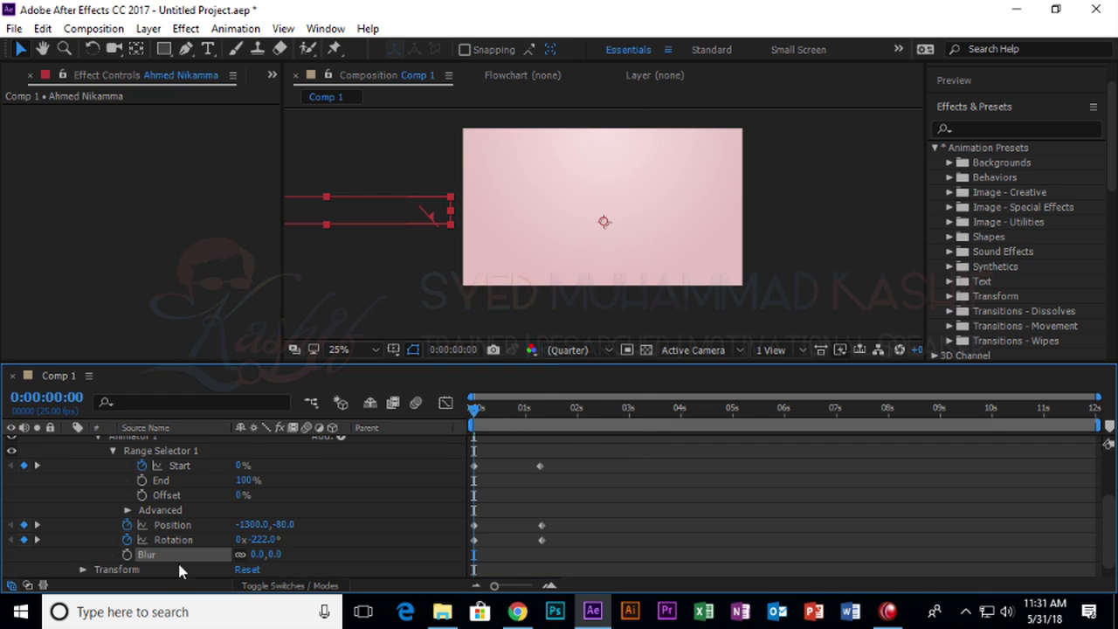
Keyframe Blur from 33.0,33.0 at the start to 0.0 about one second later.
left_click(128, 554)
left_click_drag(473, 554, 540, 554)
left_click_drag(260, 559, 457, 559)
Preview the blurred fly-in and park the current time at 0:00:01:06.
key("space")
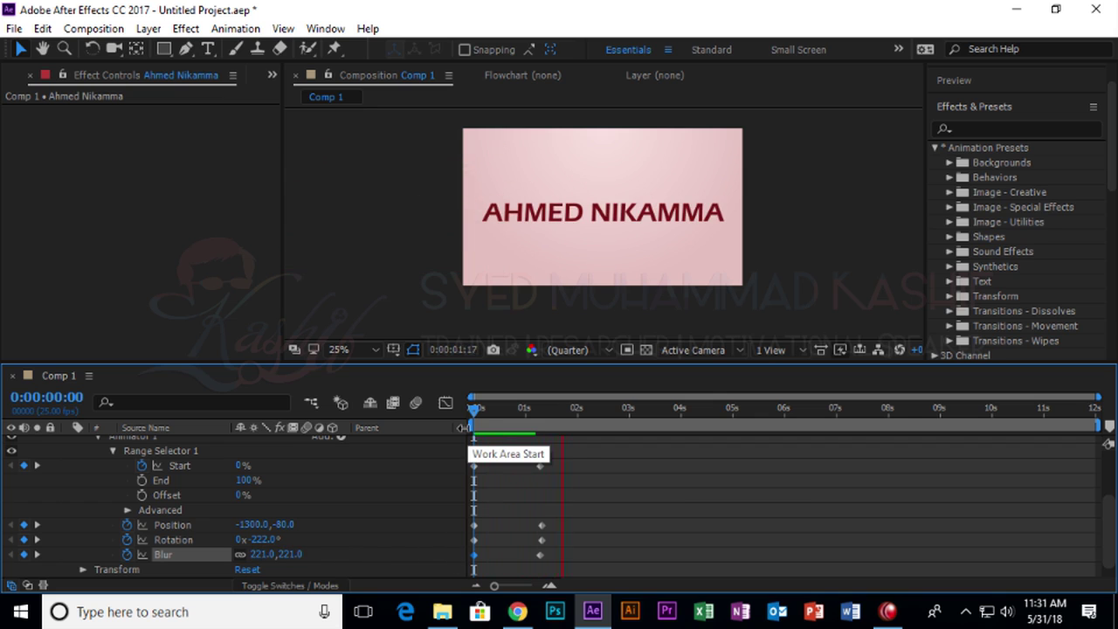
key("space")
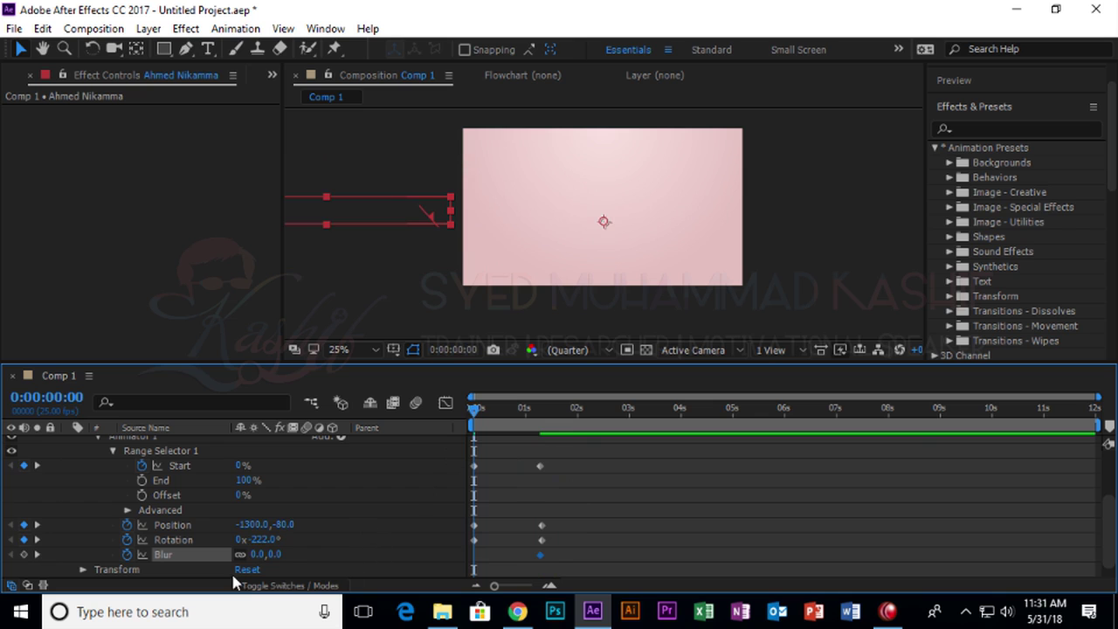
key("space")
key("space")
left_click(538, 414)
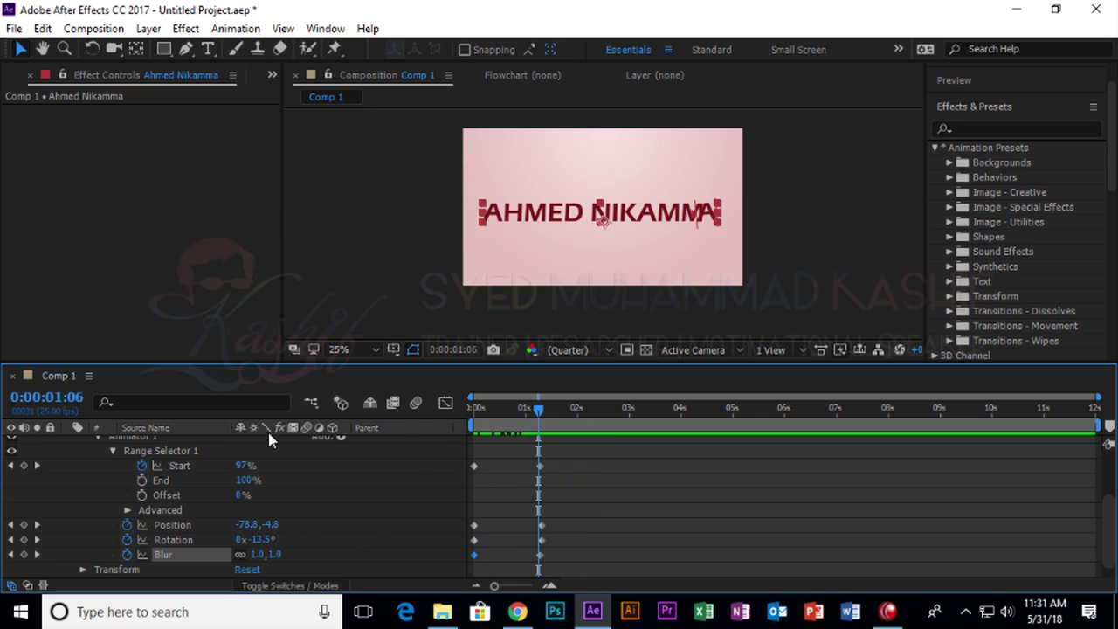
scroll(236, 505, "up", 3)
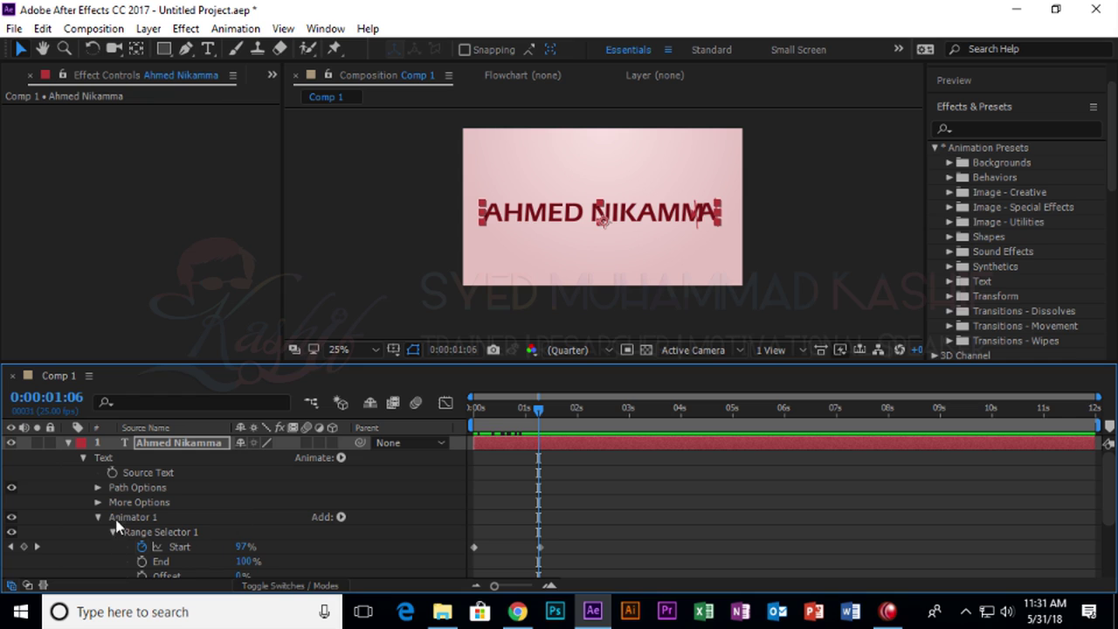
Keep Path at None and Fill & Stroke Per Character Palette; set Grouping Alignment to -36.0, 42.0%.
left_click(99, 488)
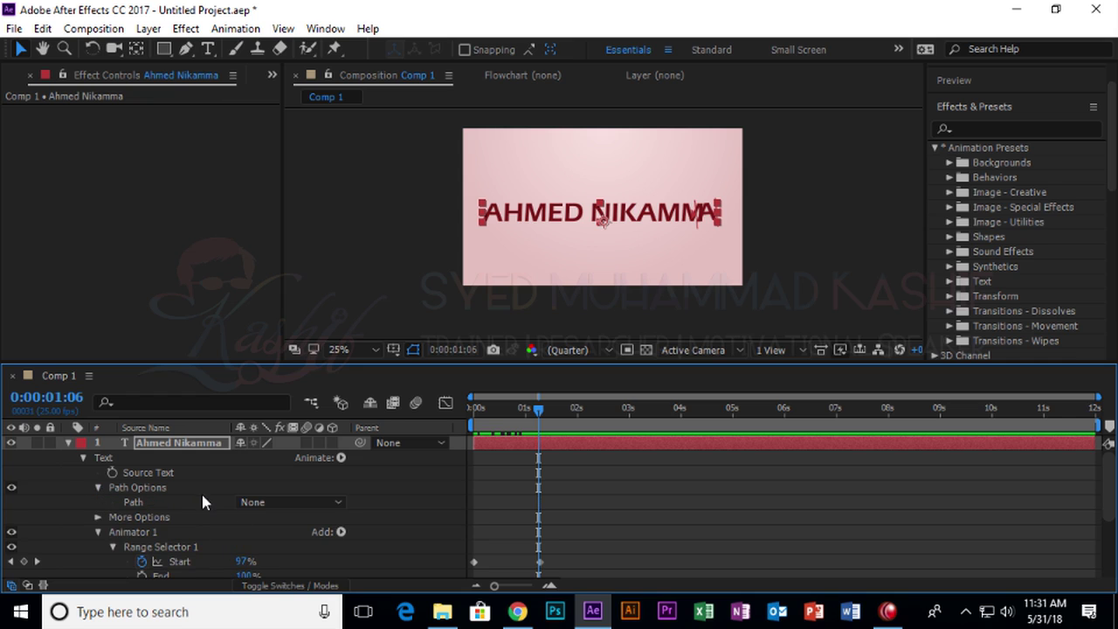
left_click(262, 503)
left_click(163, 502)
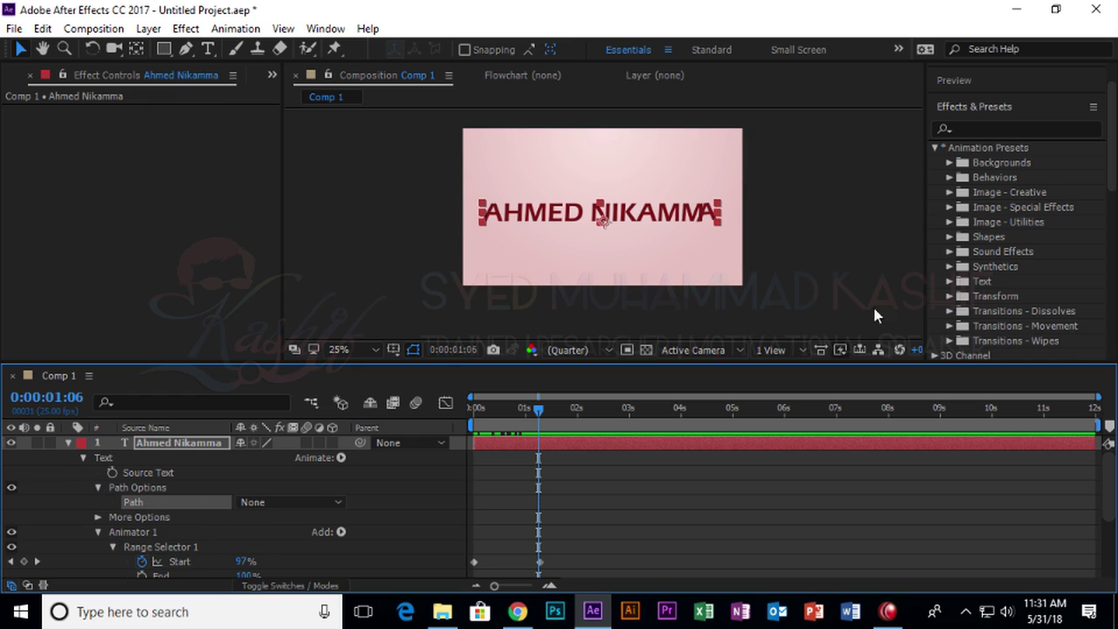
left_click(97, 517)
scroll(184, 533, "down", 2)
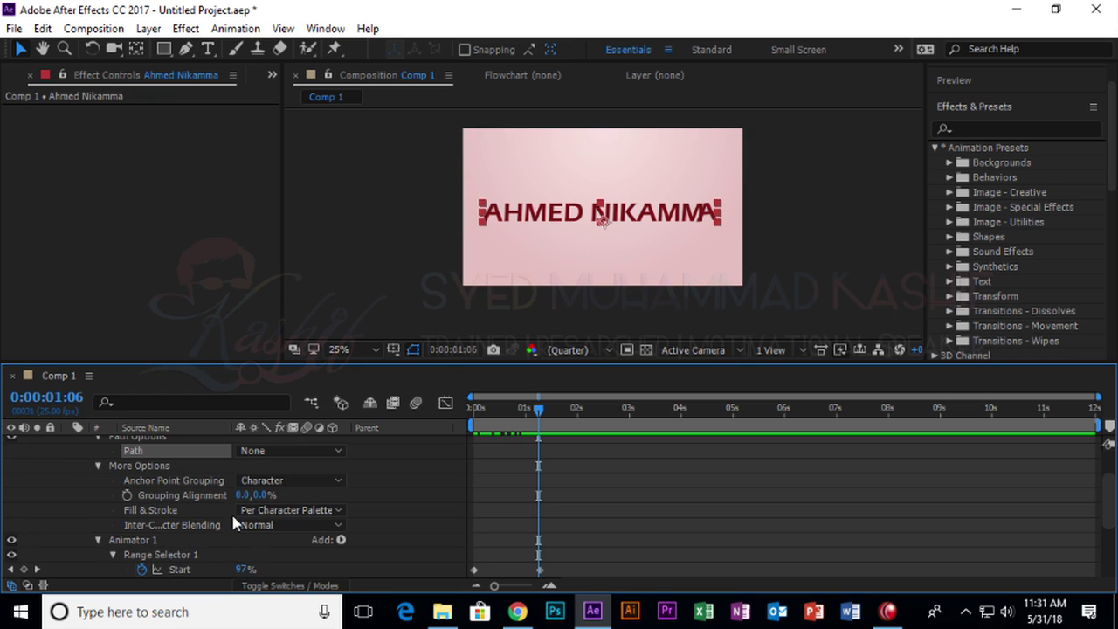
left_click_drag(243, 495, 306, 493)
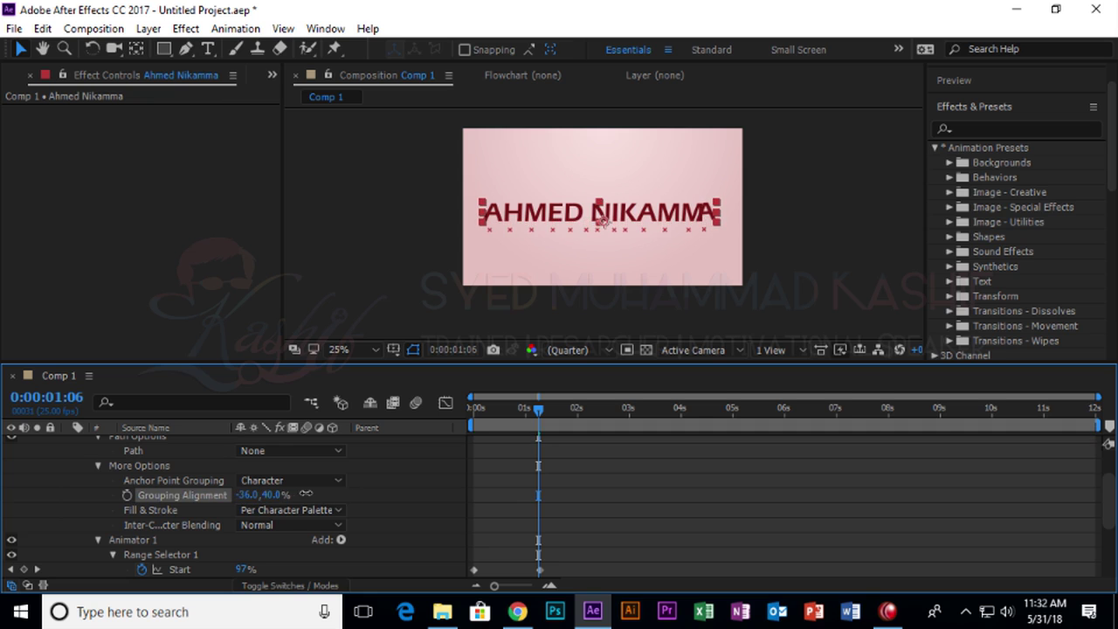
left_click(288, 510)
left_click(362, 504)
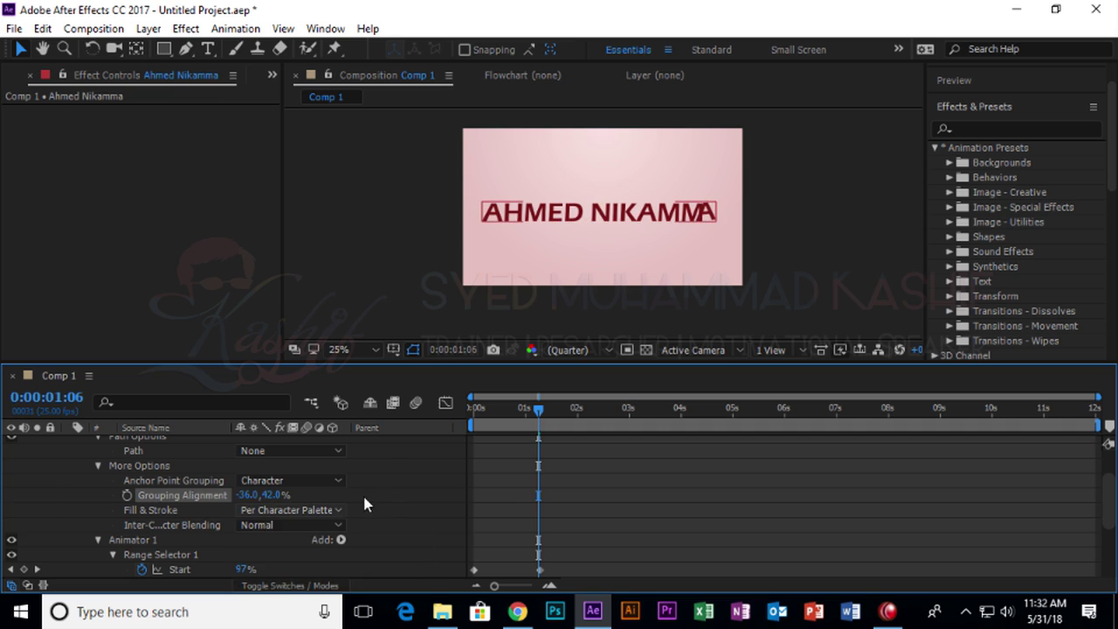
left_click(365, 503)
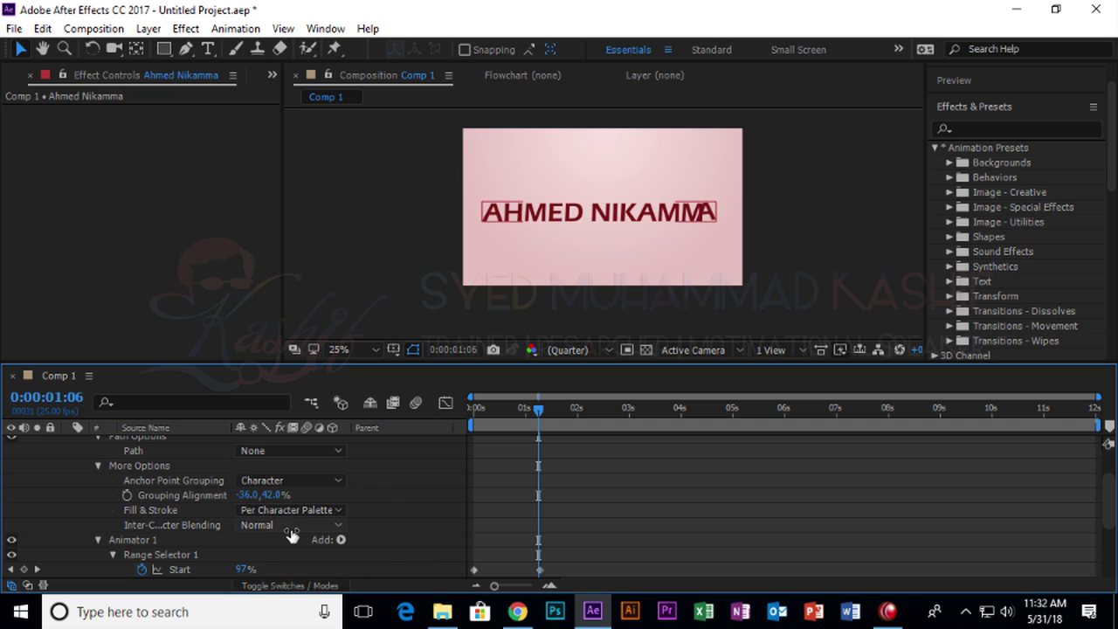
left_click(98, 466)
scroll(144, 507, "down", 2)
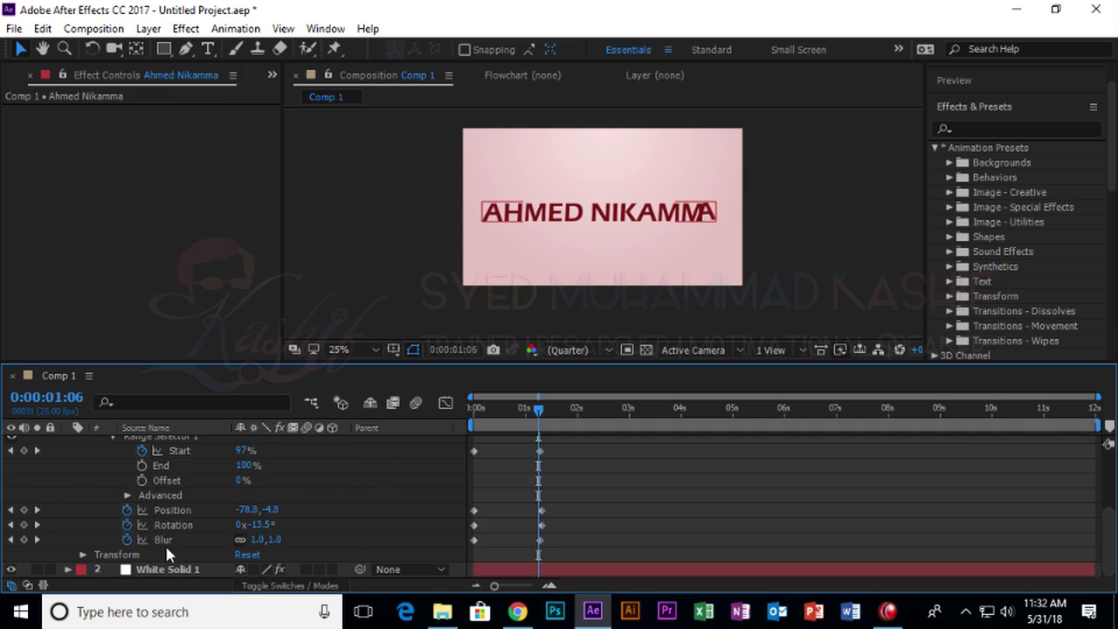
scroll(167, 553, "up", 1)
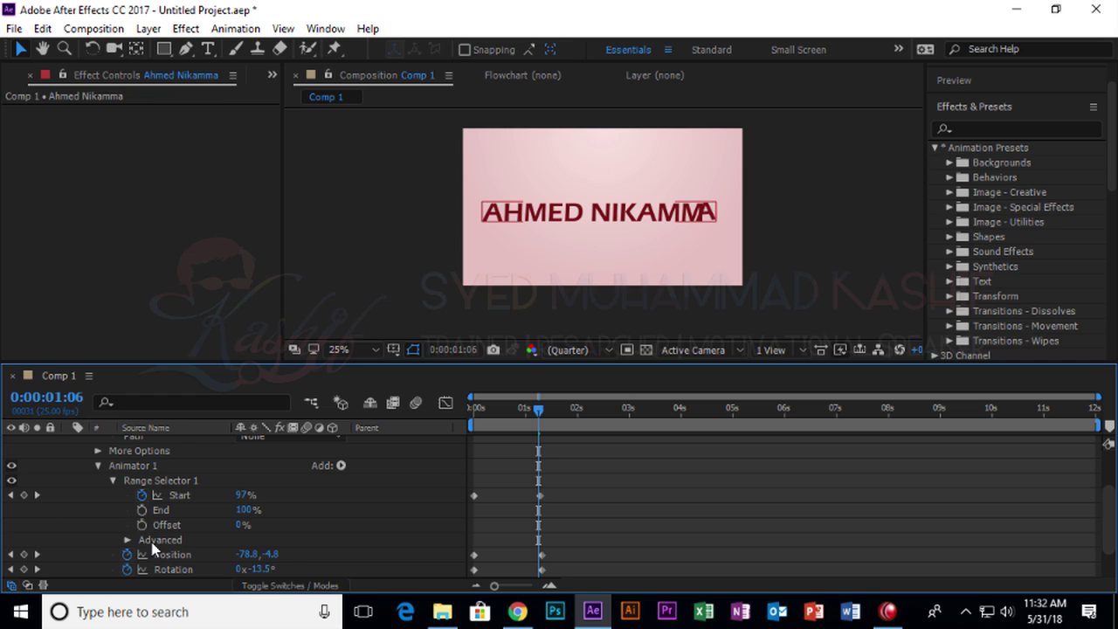
Set the range selector's Advanced Ease High to 66% and Ease Low to -100%.
left_click(128, 540)
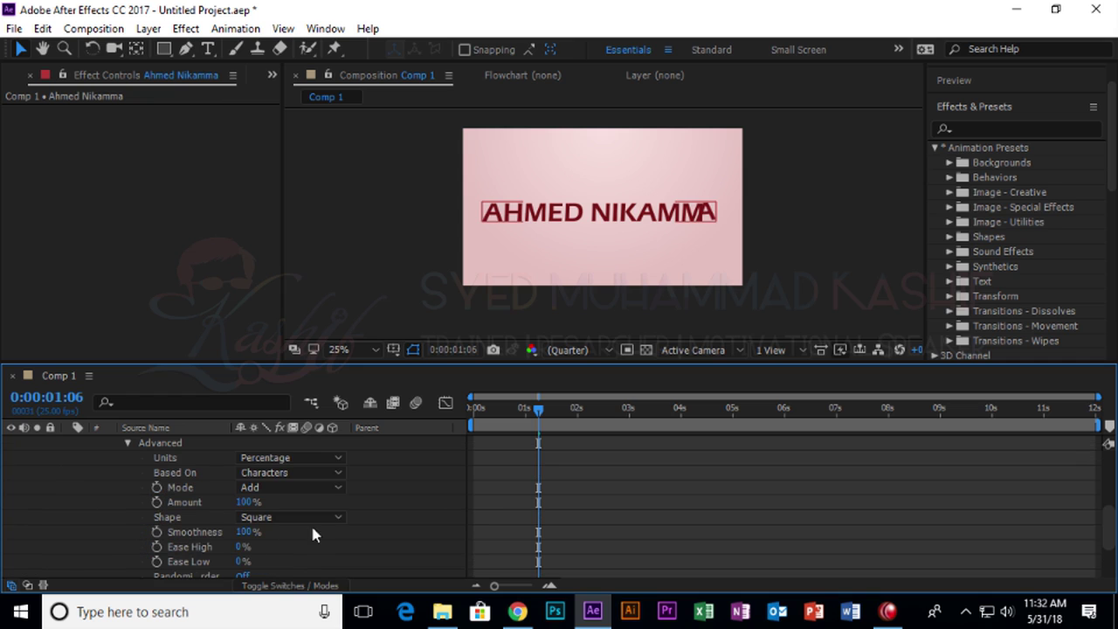
scroll(269, 524, "down", 1)
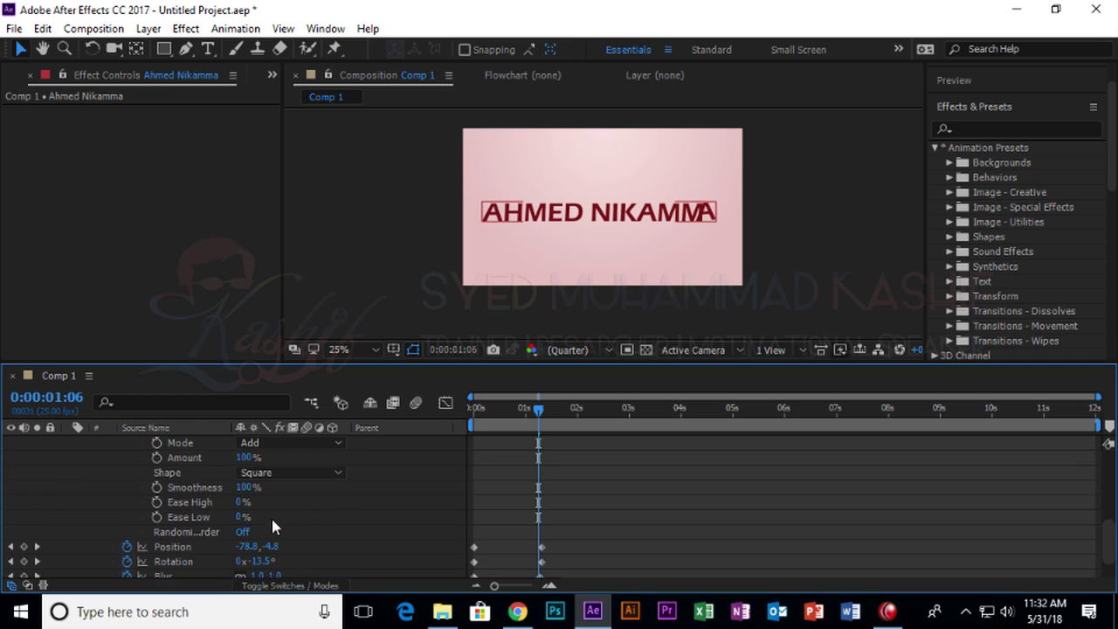
left_click_drag(242, 509, 600, 505)
left_click_drag(867, 506, 370, 503)
left_click_drag(244, 517, 372, 518)
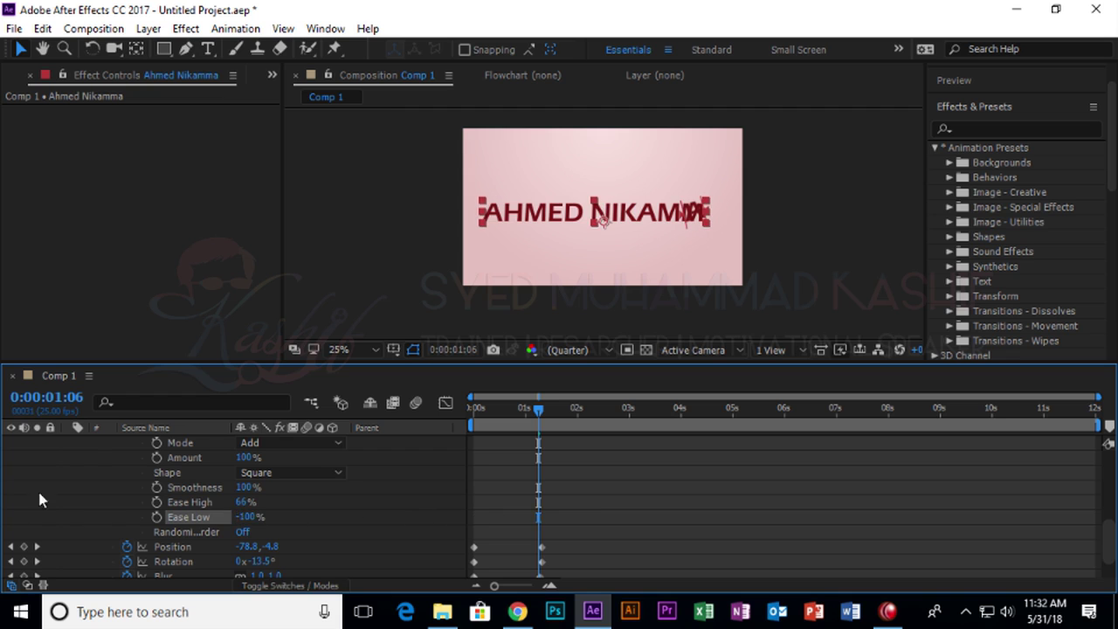
scroll(187, 491, "up", 5)
left_click(85, 458)
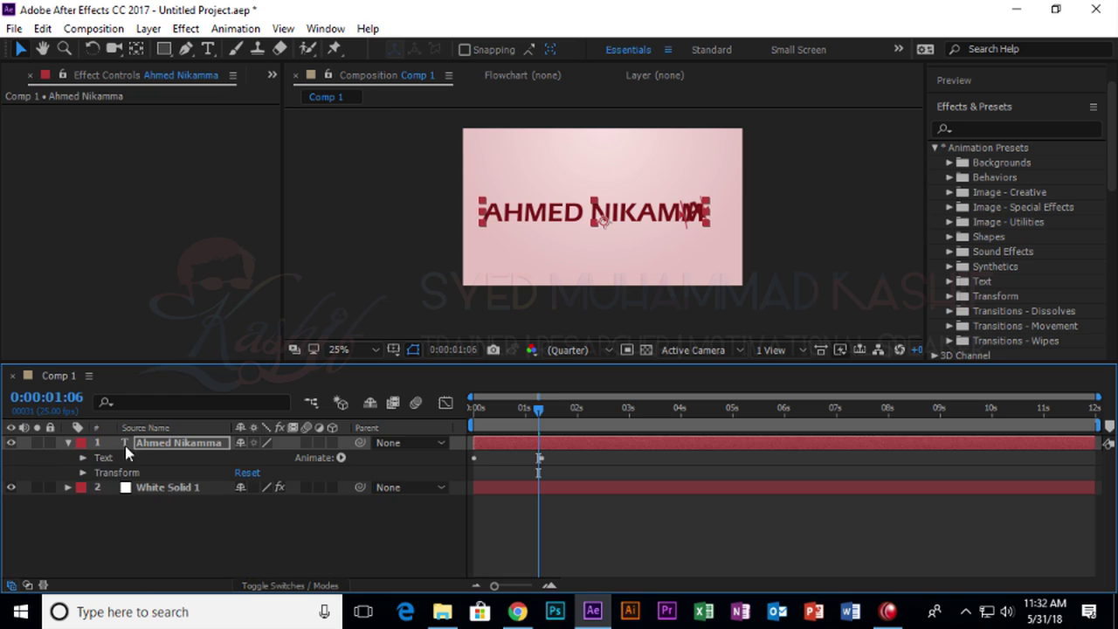
Select the name text layer and move the current time to 0:00:01:18.
left_click(145, 443)
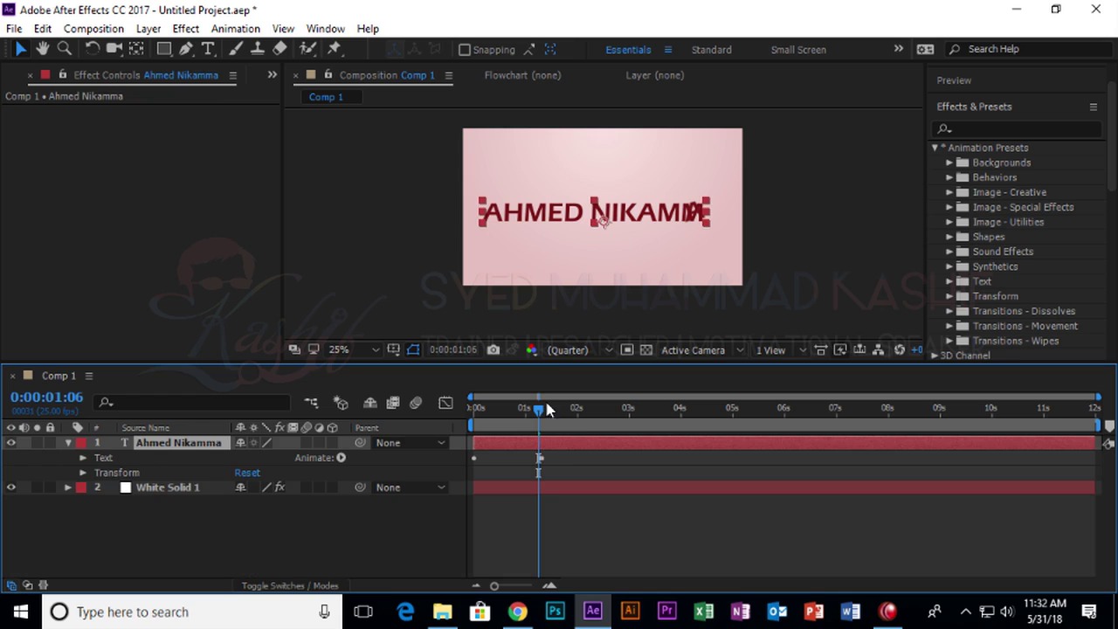
left_click(564, 423)
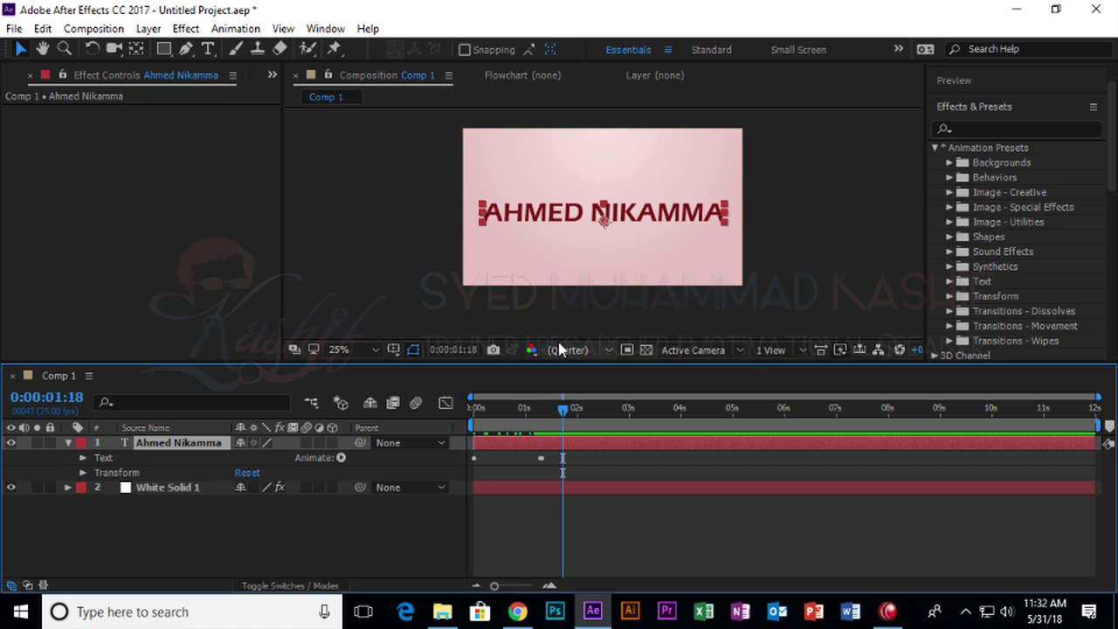
Delete the name text layer and bring up the Project panel.
key("Delete")
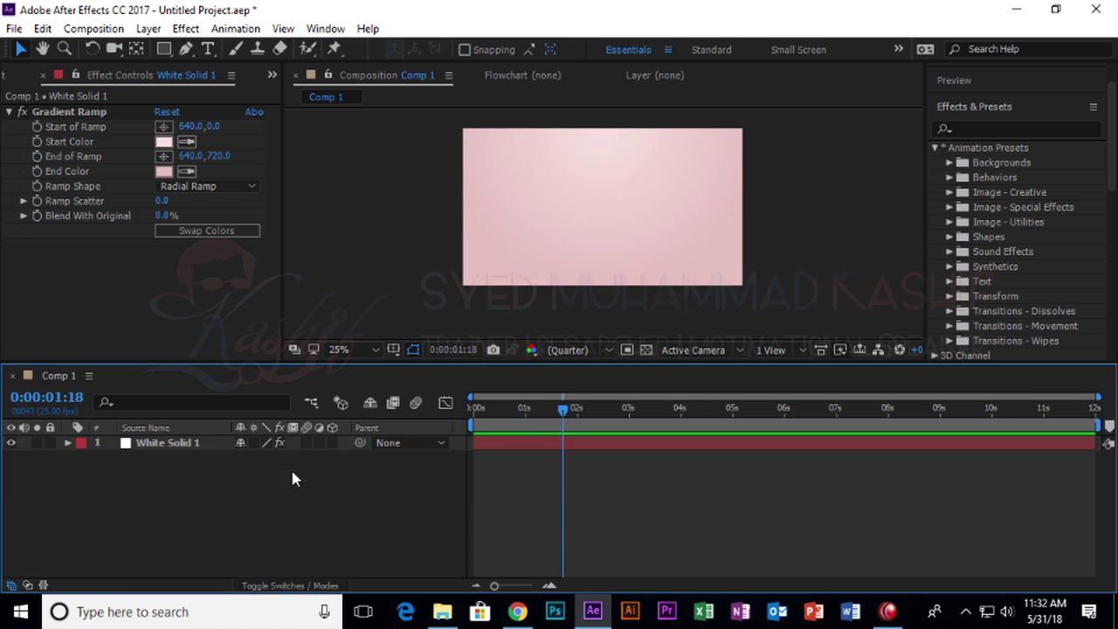
left_click(30, 73)
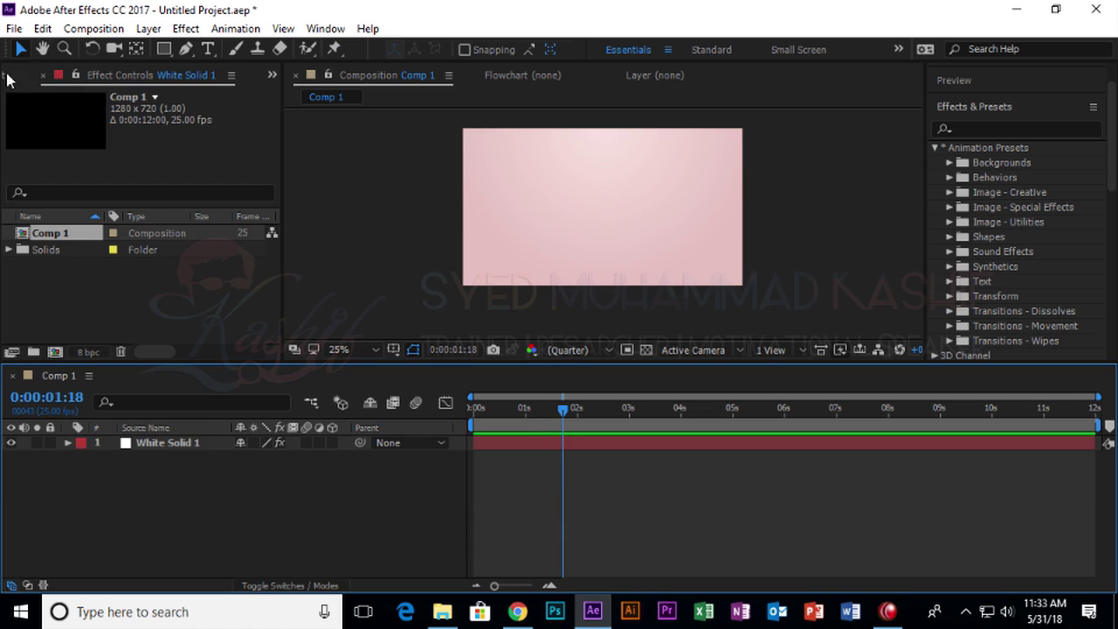
left_click(135, 281)
Browse the Import dialog to Desktop > Images, then close it without importing.
key("ctrl+i")
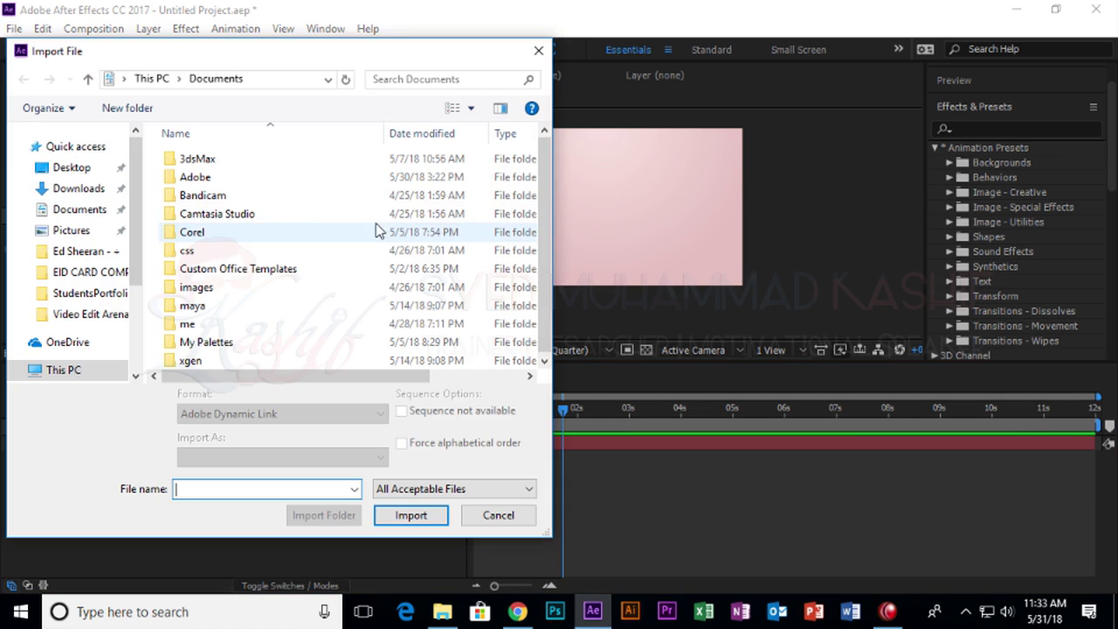
left_click(61, 167)
scroll(526, 186, "down", 10)
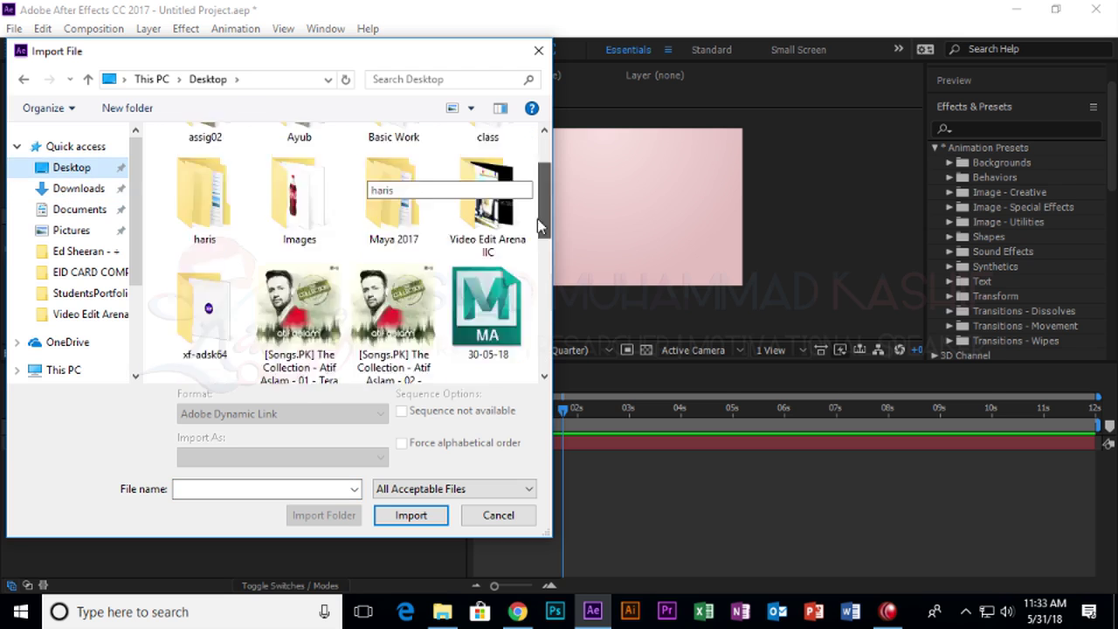
scroll(541, 387, "up", 5)
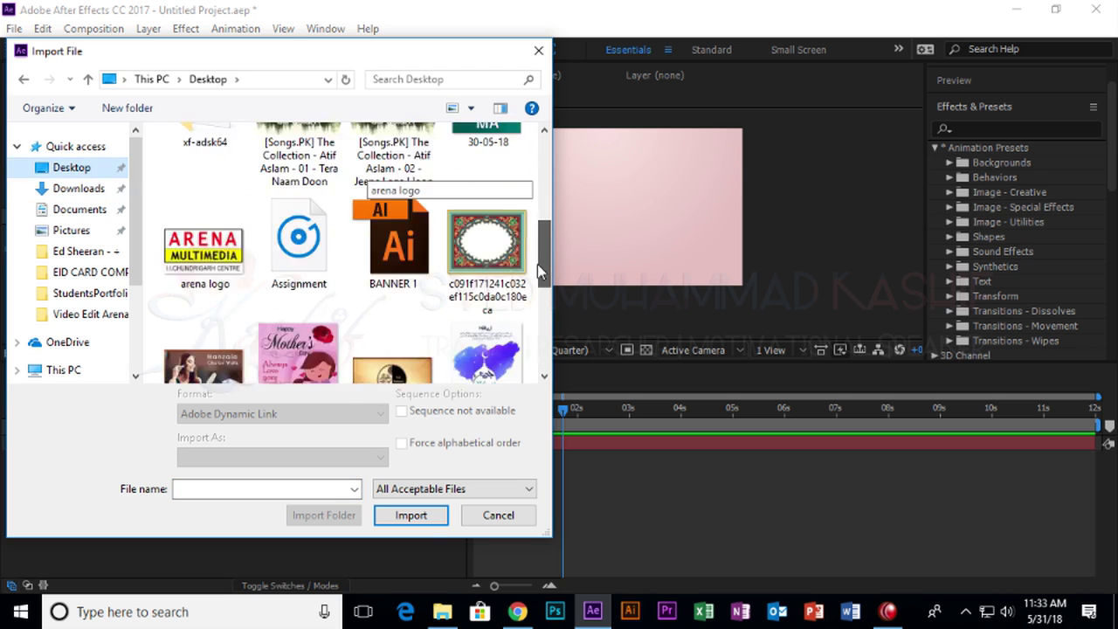
left_click_drag(541, 249, 549, 312)
double_click(298, 275)
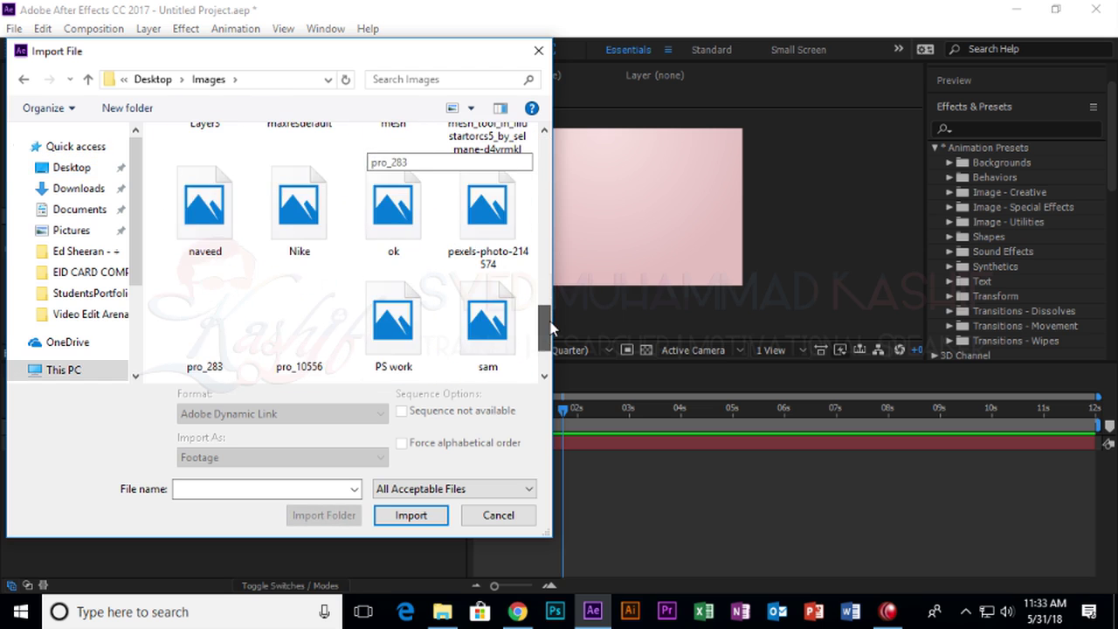
left_click(538, 53)
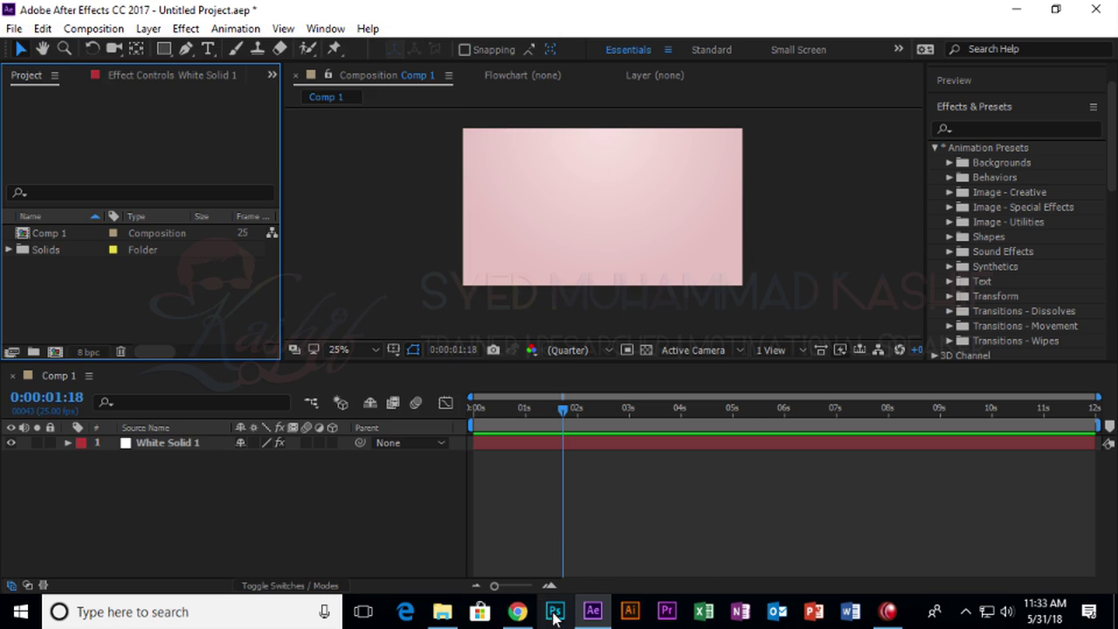
Search Google Images for "landscape front road" in the web browser.
left_click(518, 612)
left_click(451, 351)
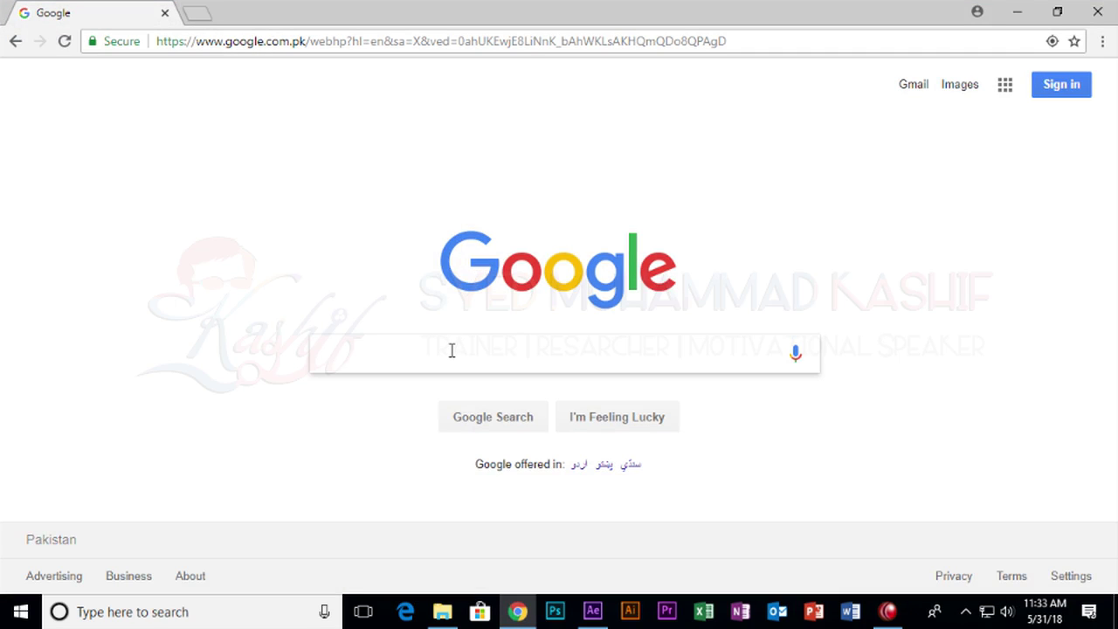
type("landscape frot")
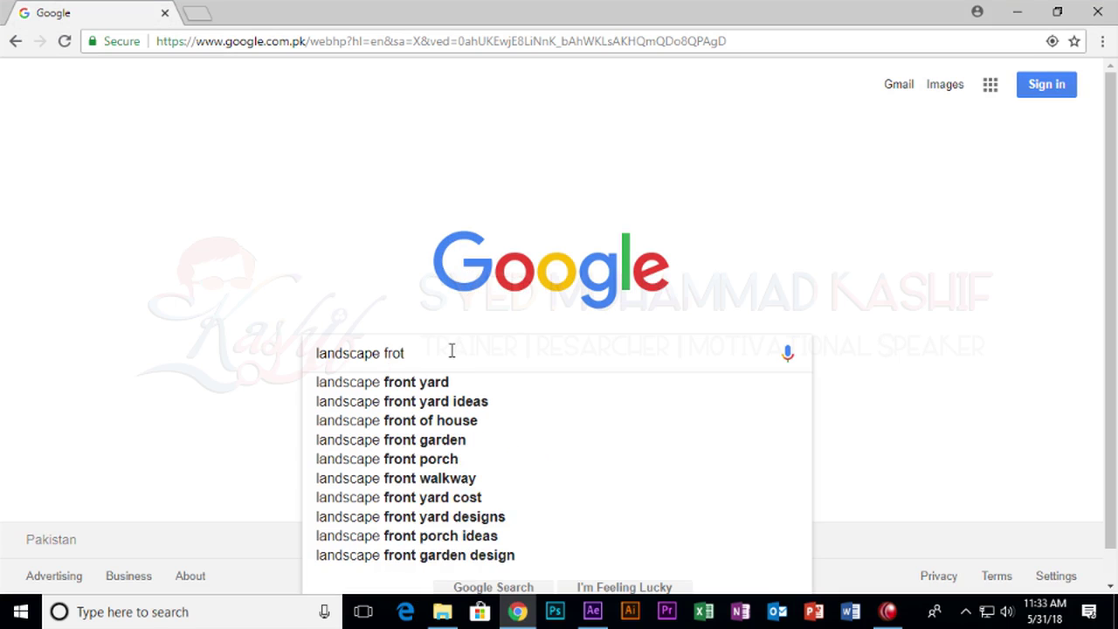
key("BackSpace")
type("nt ")
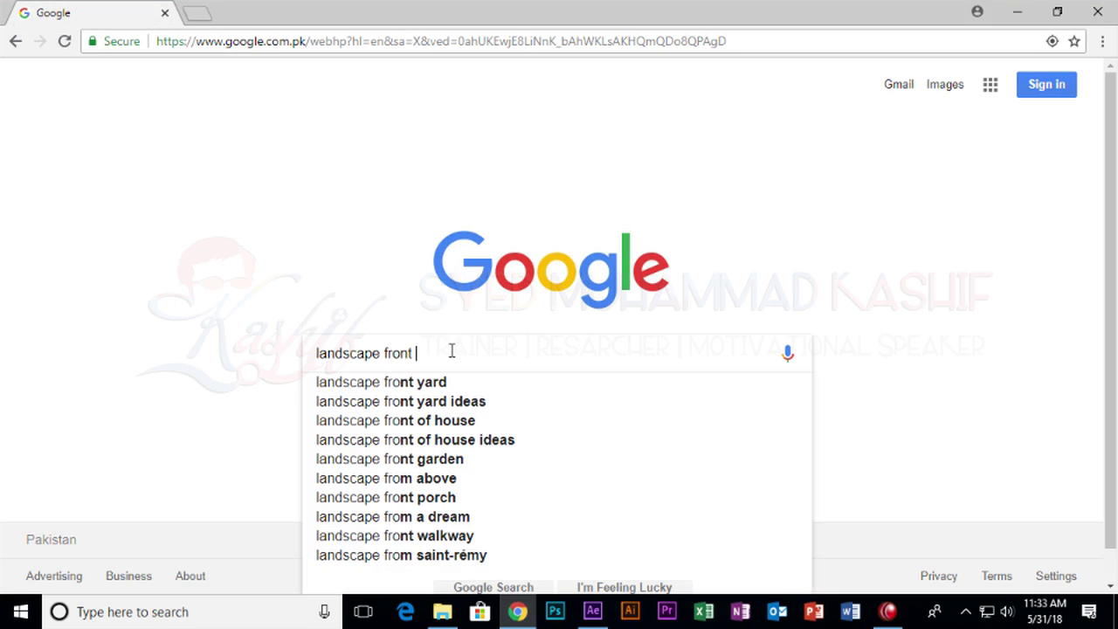
type("road")
key("Return")
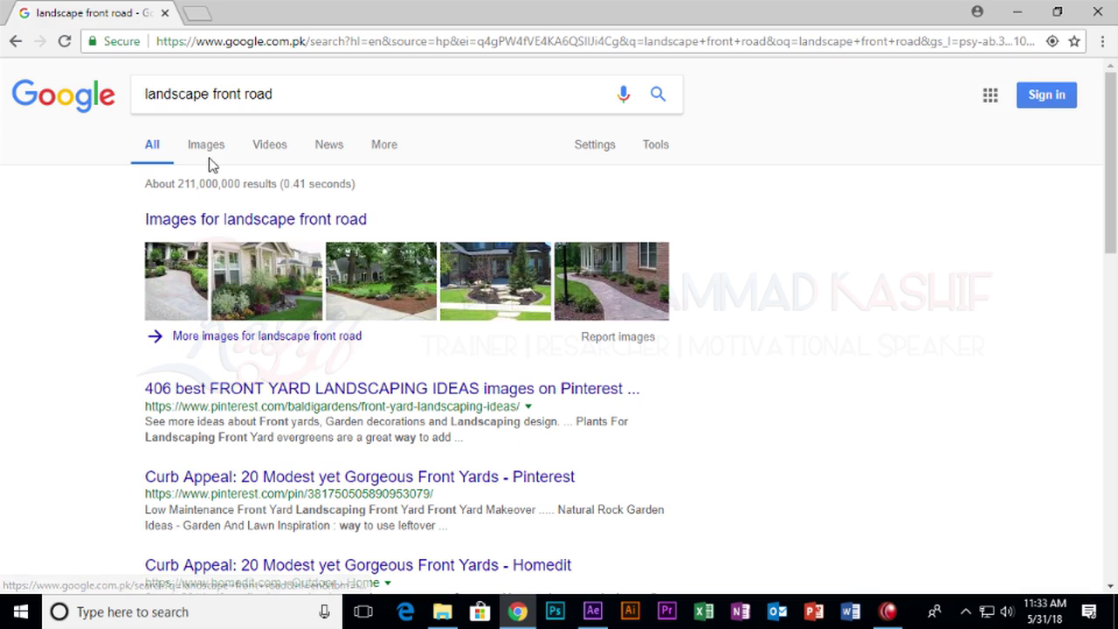
left_click(210, 152)
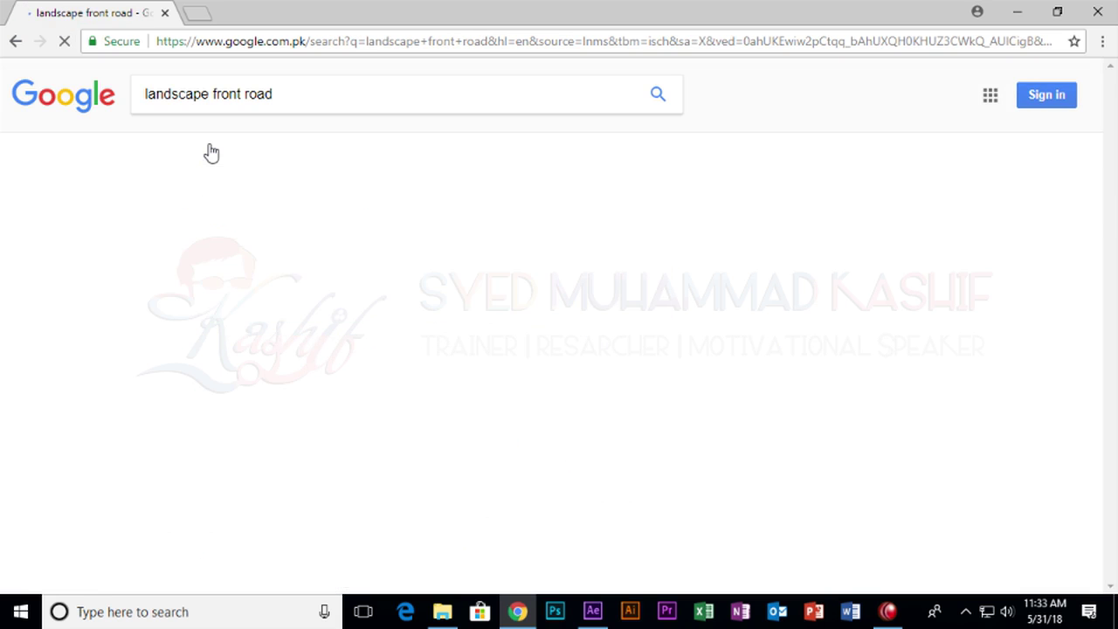
Scroll through the results and bring up images similar to a foggy road photo.
scroll(776, 364, "down", 10)
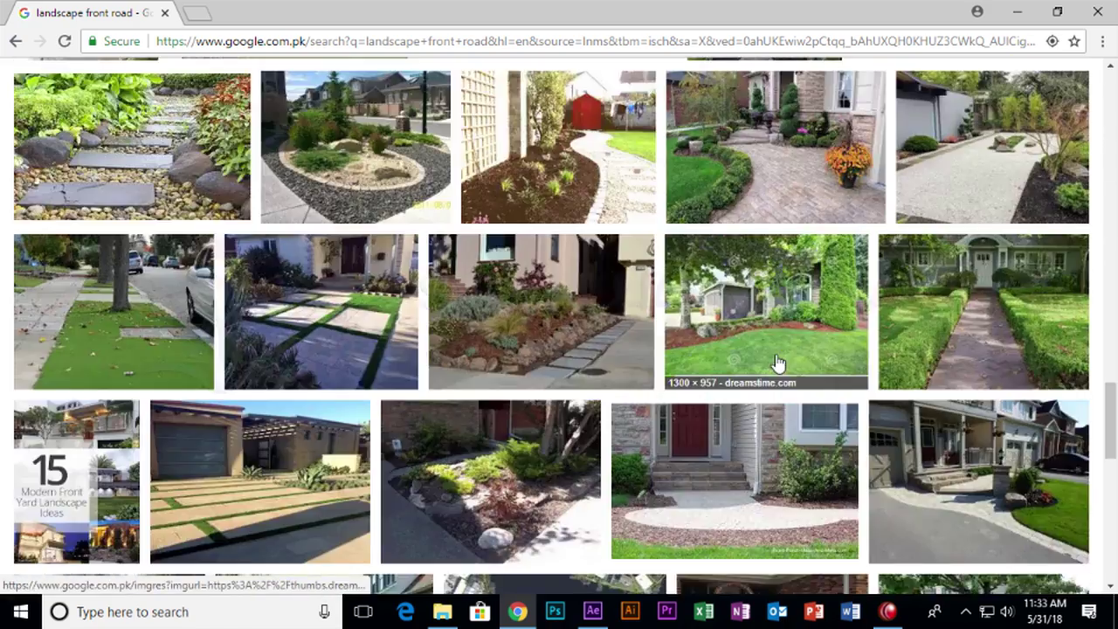
scroll(778, 364, "down", 10)
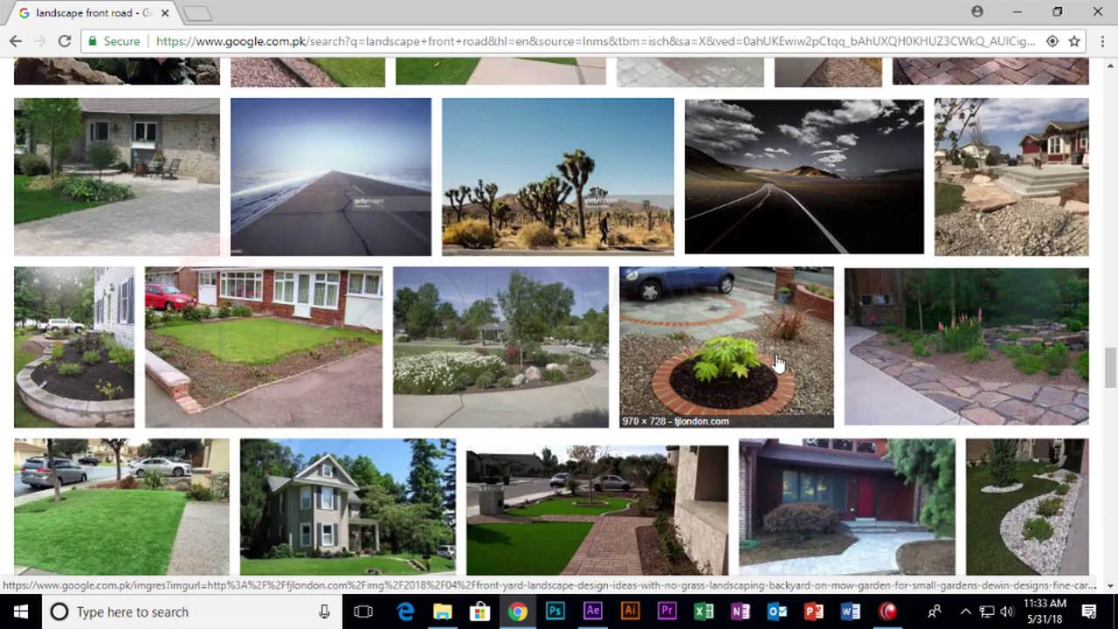
scroll(316, 479, "down", 10)
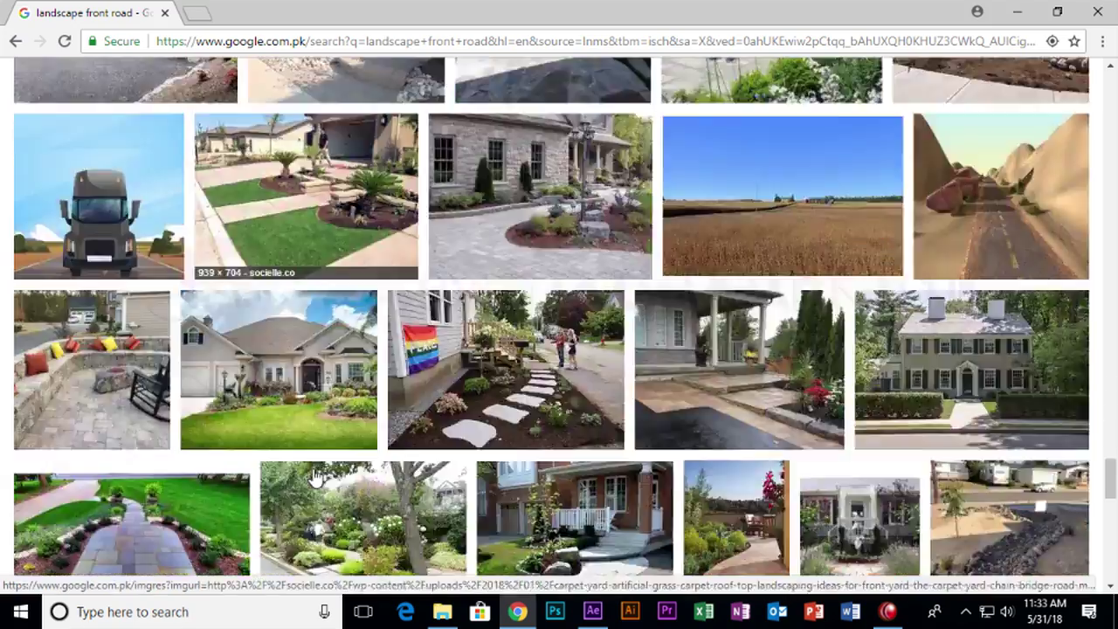
scroll(316, 478, "down", 10)
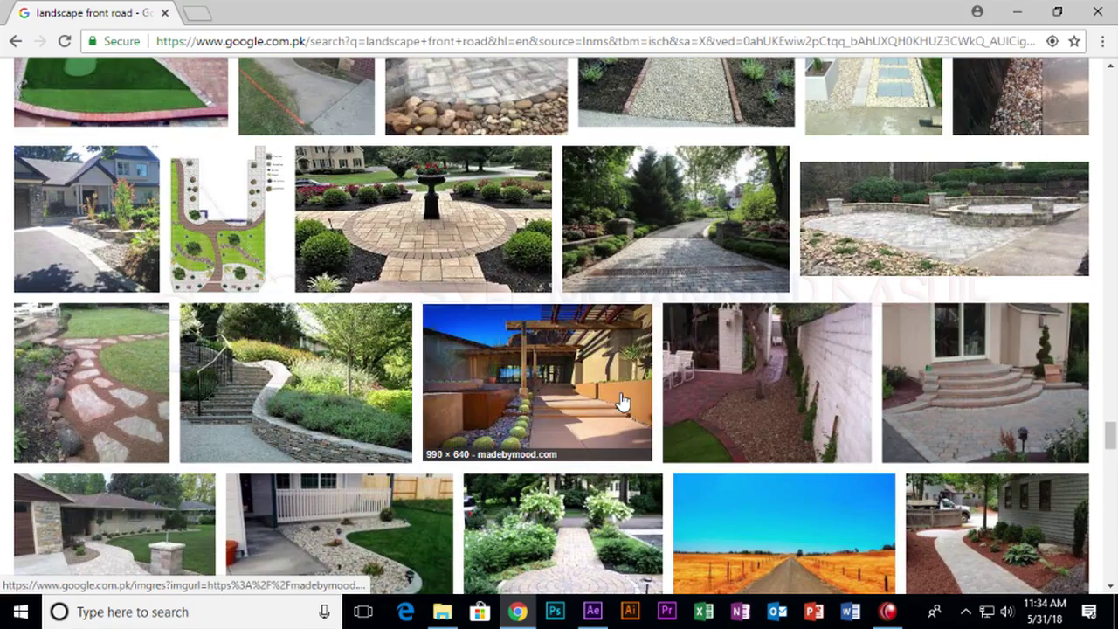
scroll(686, 399, "down", 10)
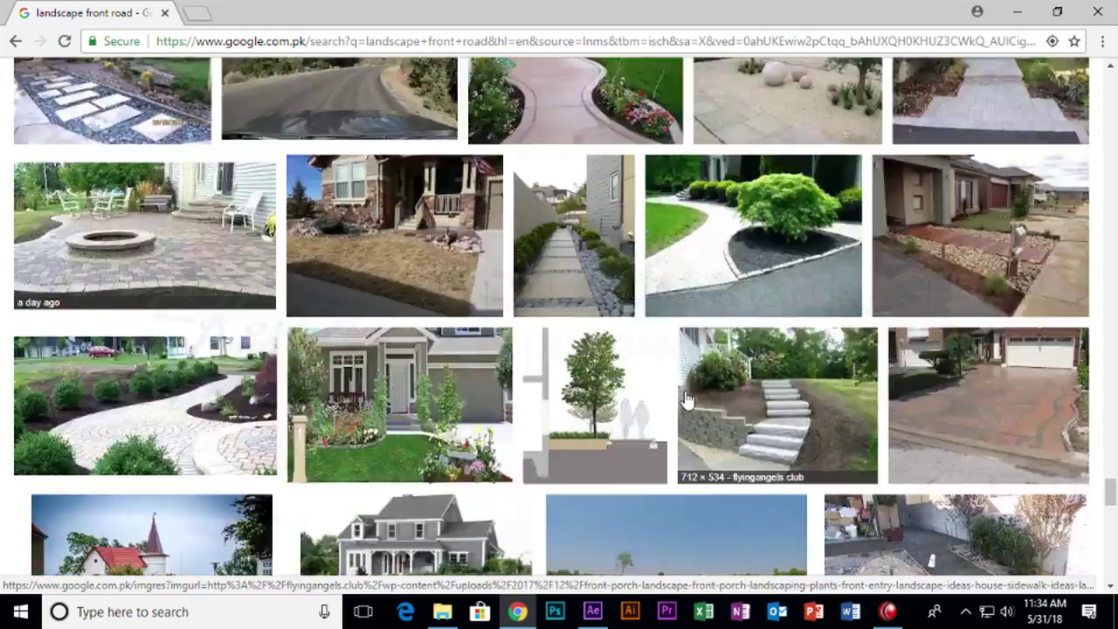
scroll(686, 399, "down", 8)
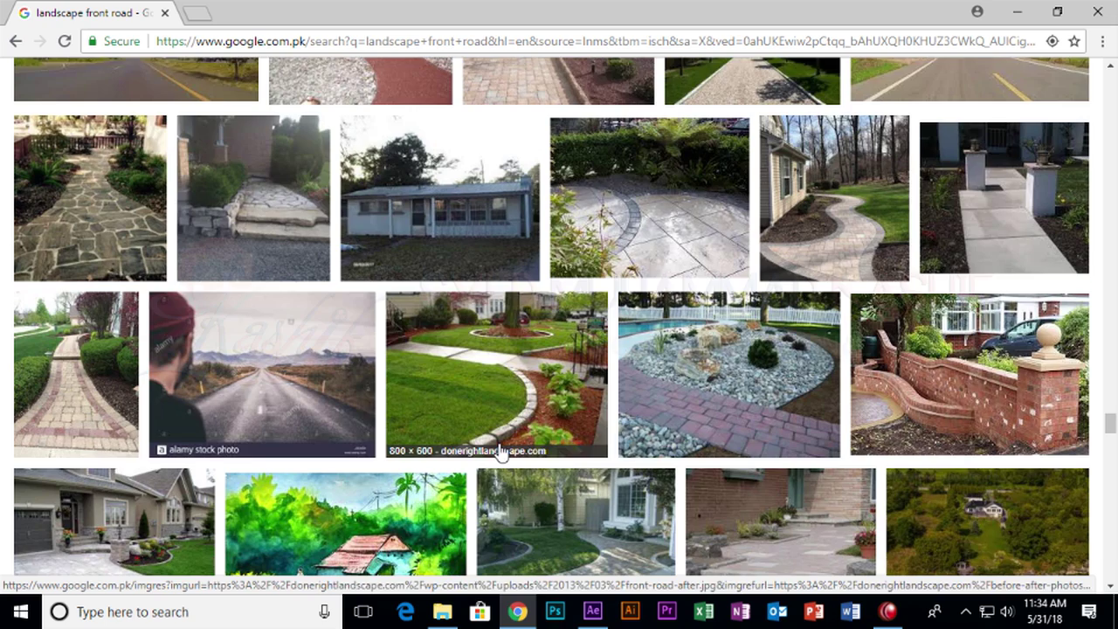
left_click(262, 376)
Scroll the similar images and preview the dark road photo.
scroll(634, 461, "down", 5)
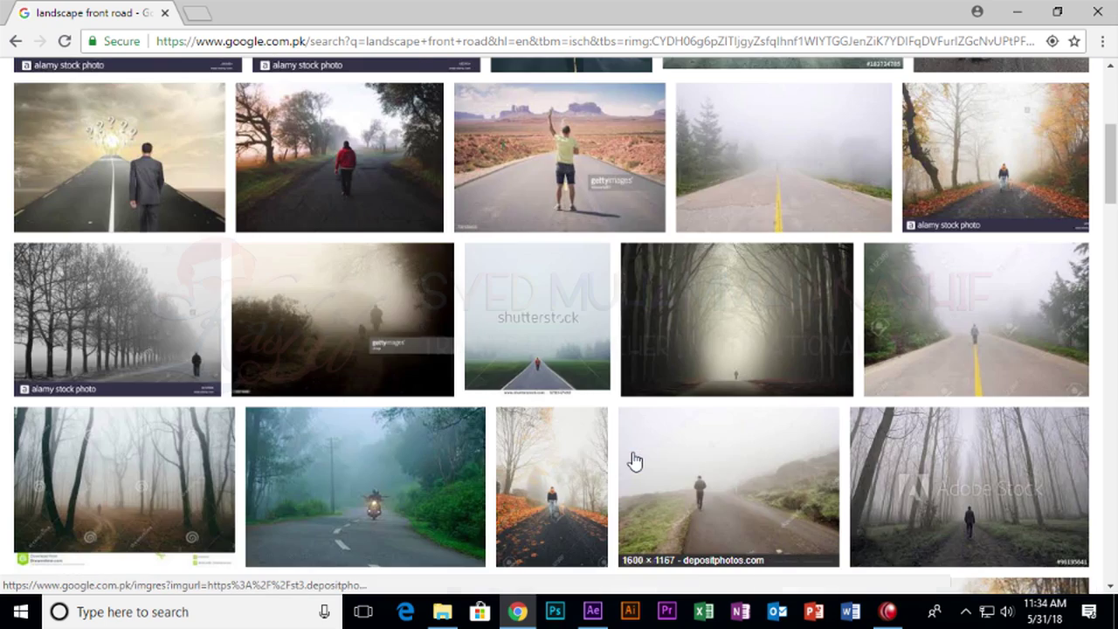
scroll(631, 462, "down", 3)
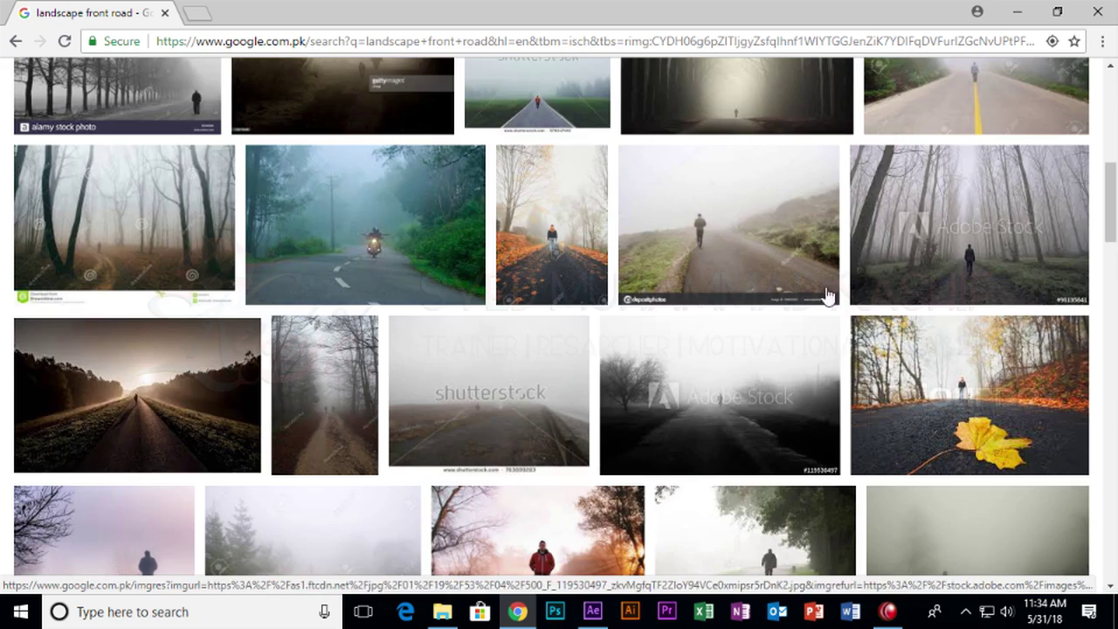
scroll(544, 356, "down", 2)
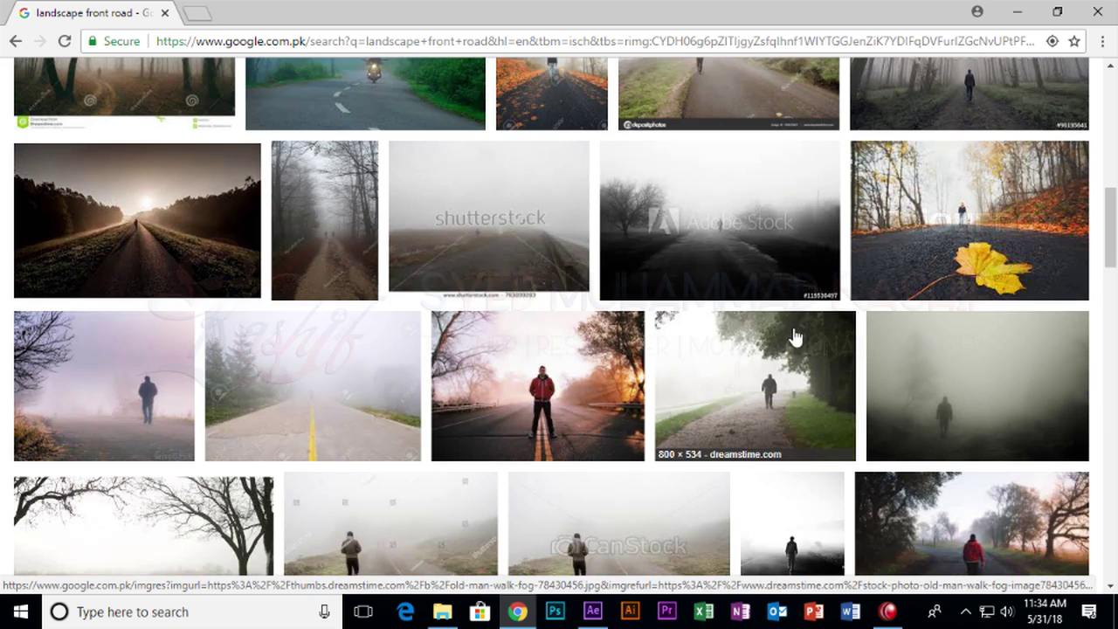
scroll(643, 459, "down", 5)
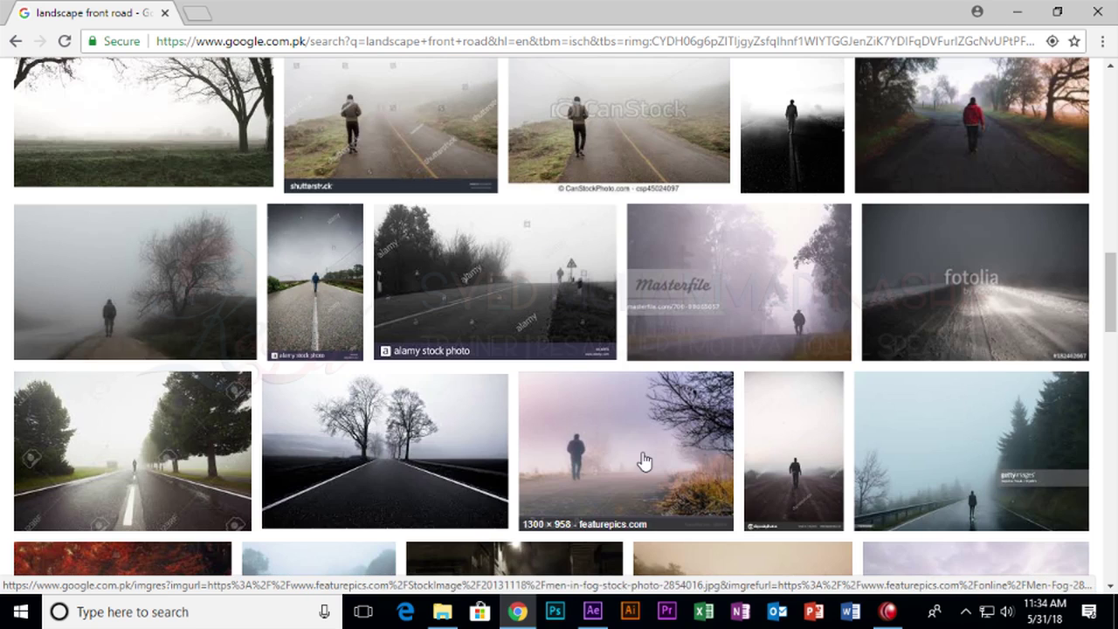
scroll(839, 449, "down", 3)
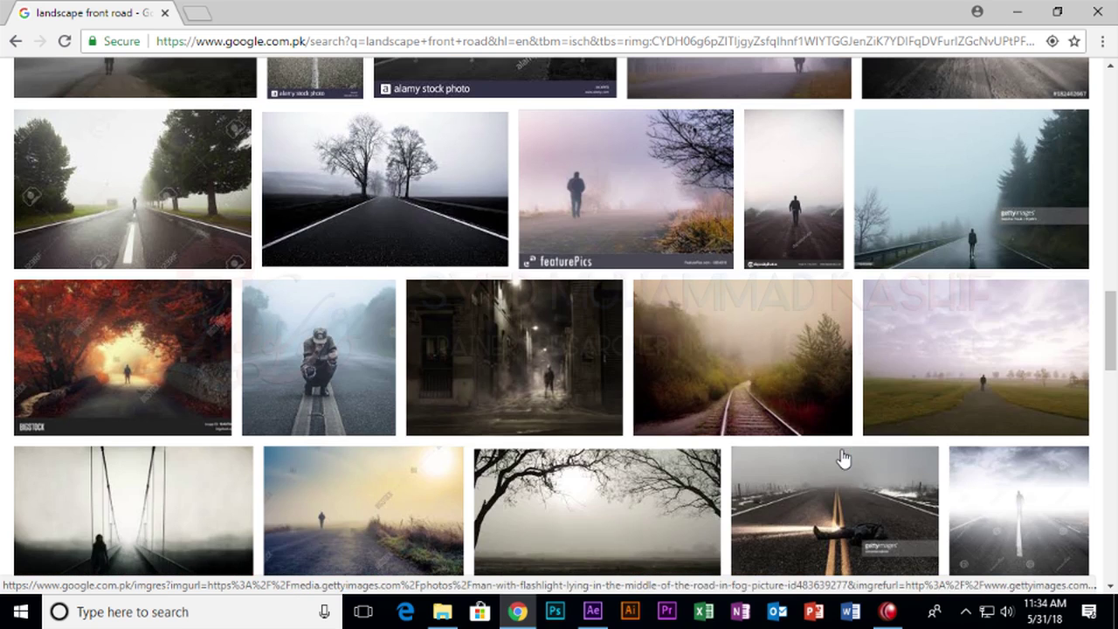
left_click(422, 229)
Preview the related misty field and green foggy hills images.
scroll(449, 287, "down", 3)
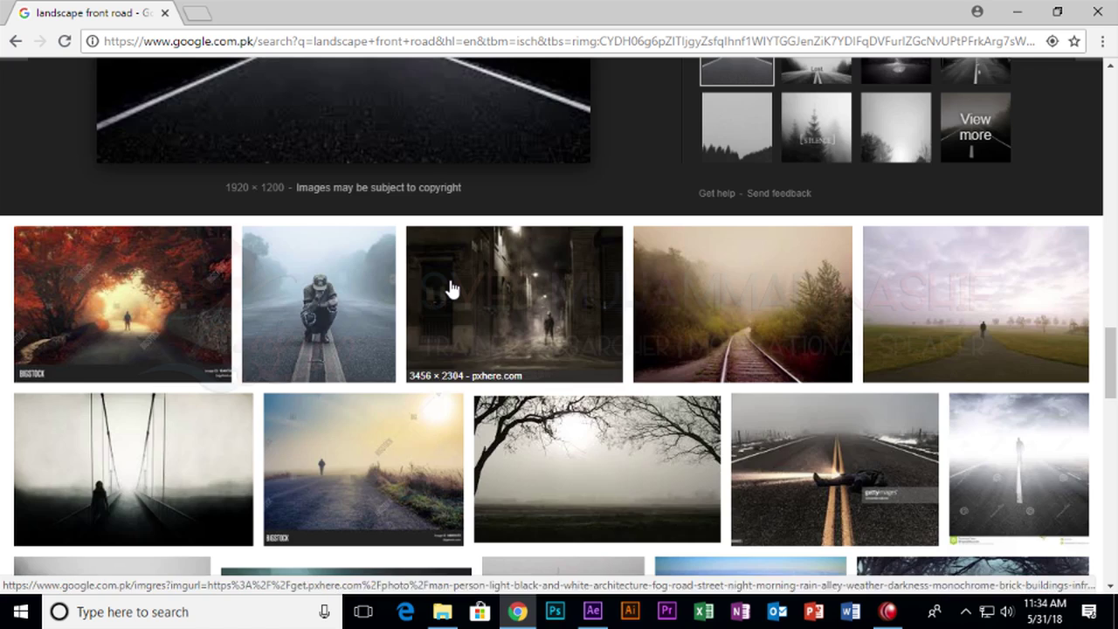
left_click(531, 420)
scroll(469, 474, "down", 2)
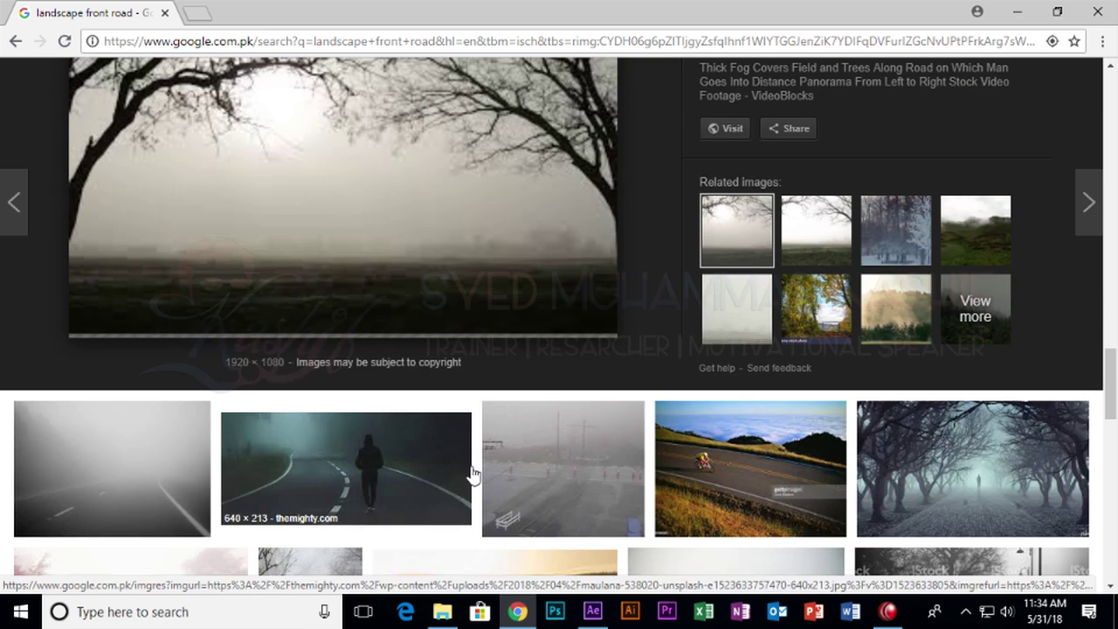
left_click(812, 234)
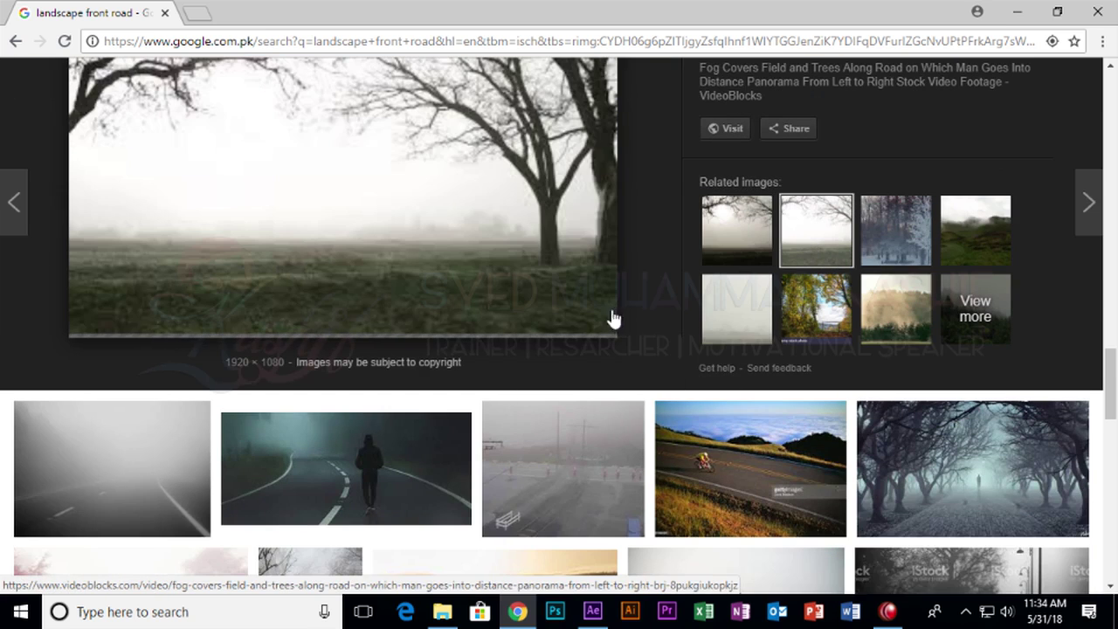
left_click(982, 240)
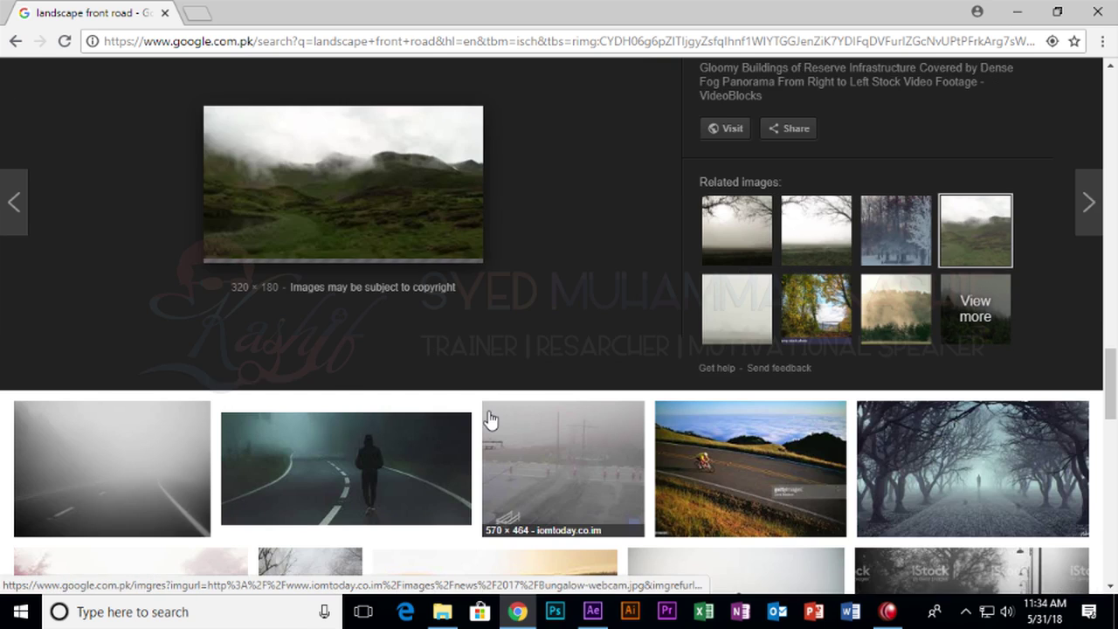
Scroll further down and preview the foggy forest road stock clip.
scroll(461, 410, "down", 7)
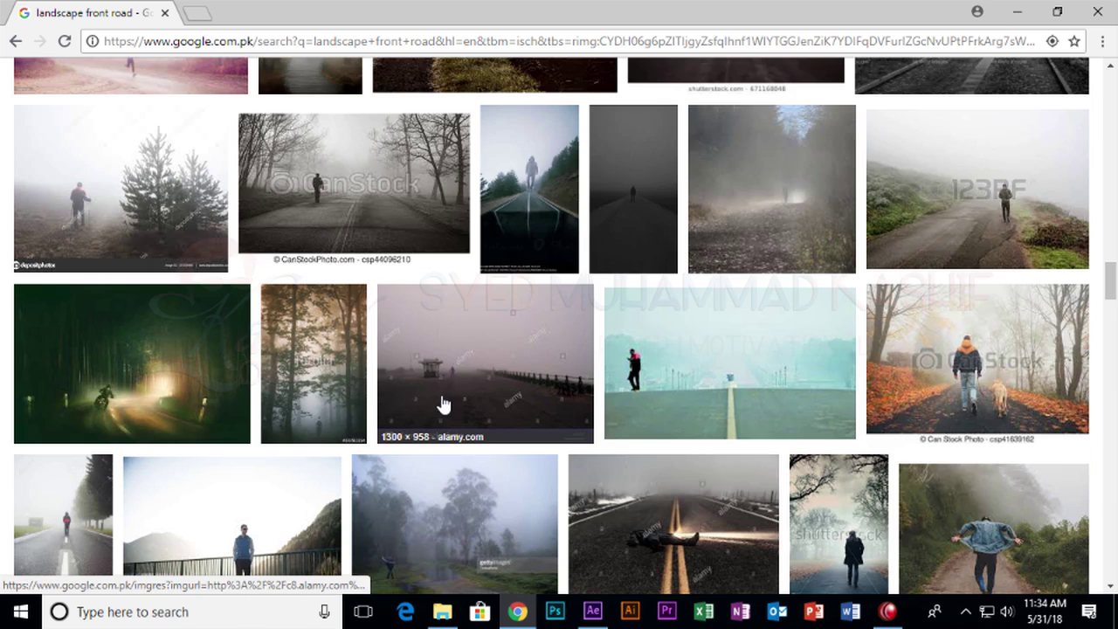
scroll(444, 403, "down", 3)
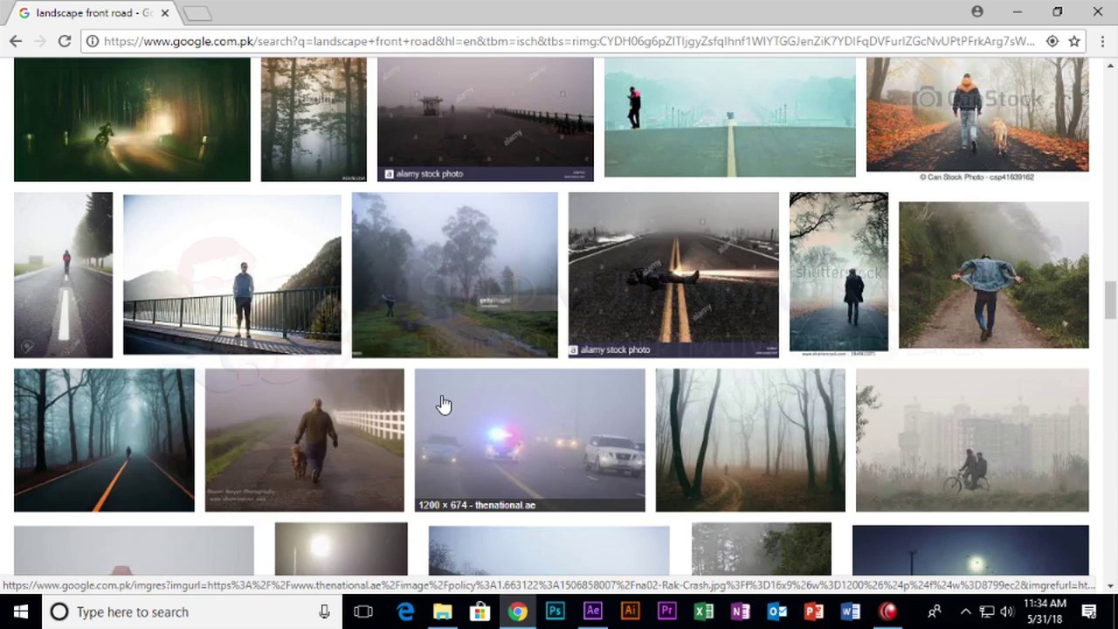
scroll(443, 404, "down", 3)
scroll(367, 460, "down", 3)
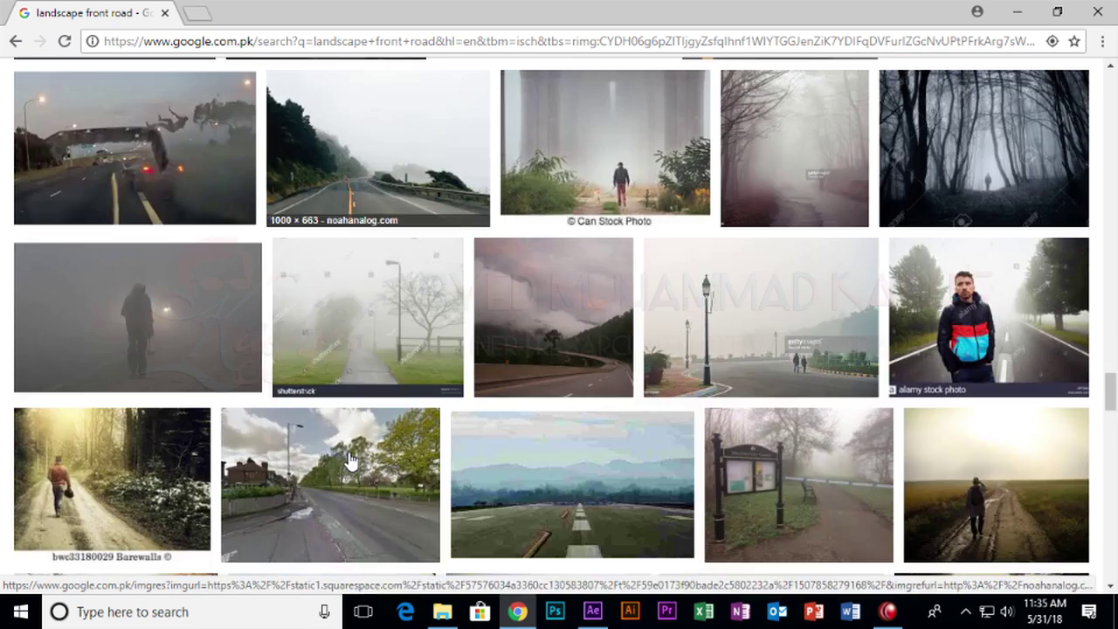
scroll(349, 461, "down", 6)
scroll(660, 371, "down", 3)
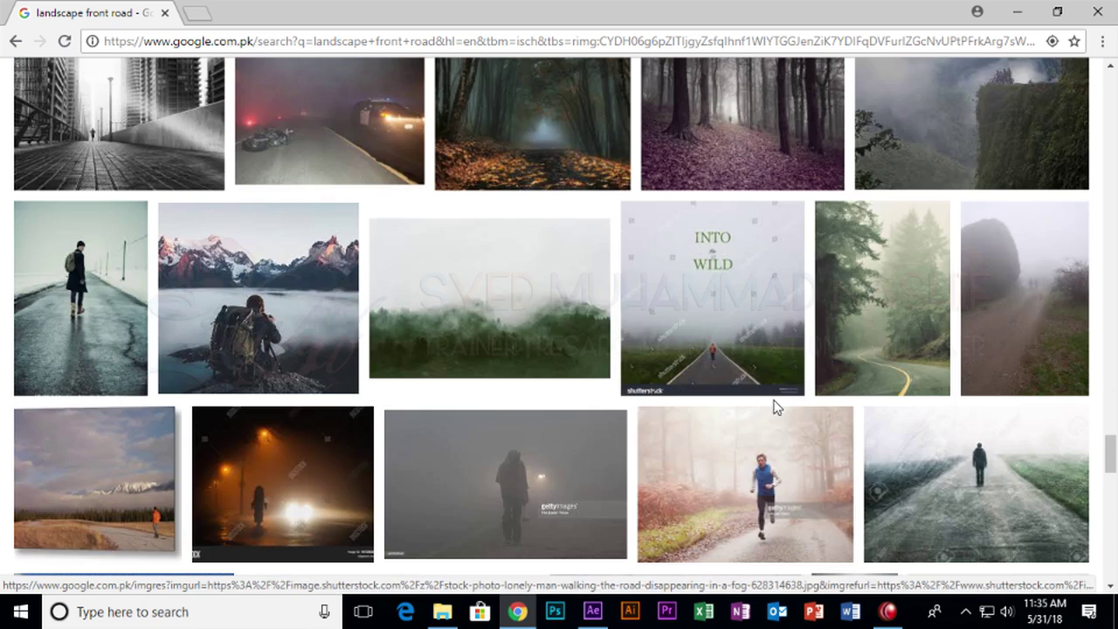
scroll(517, 399, "down", 4)
scroll(517, 398, "down", 4)
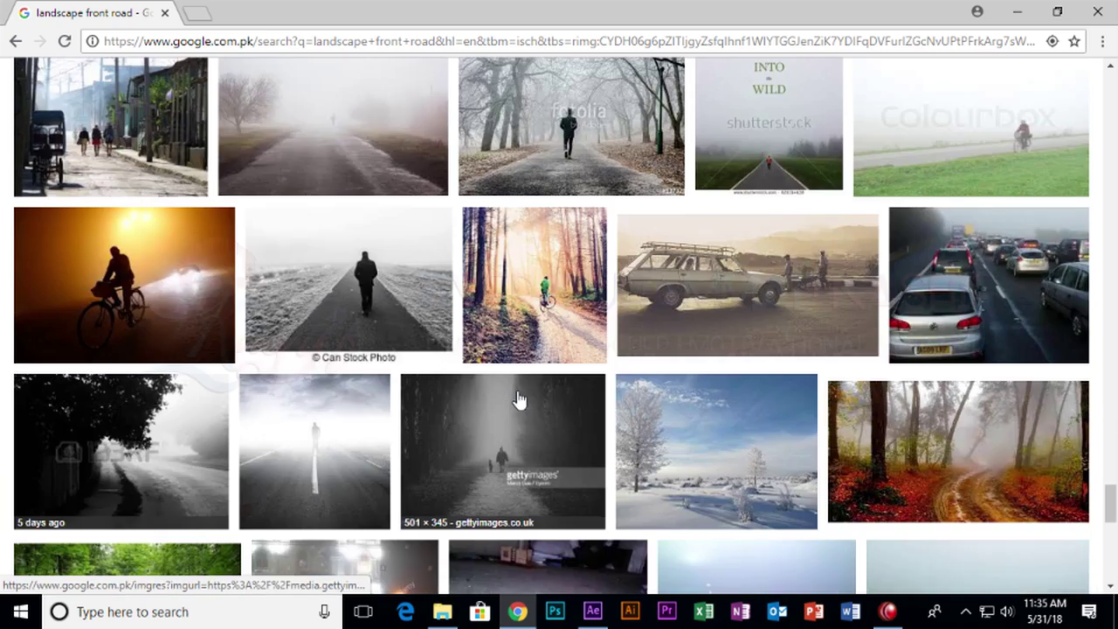
scroll(517, 398, "down", 5)
scroll(523, 399, "down", 5)
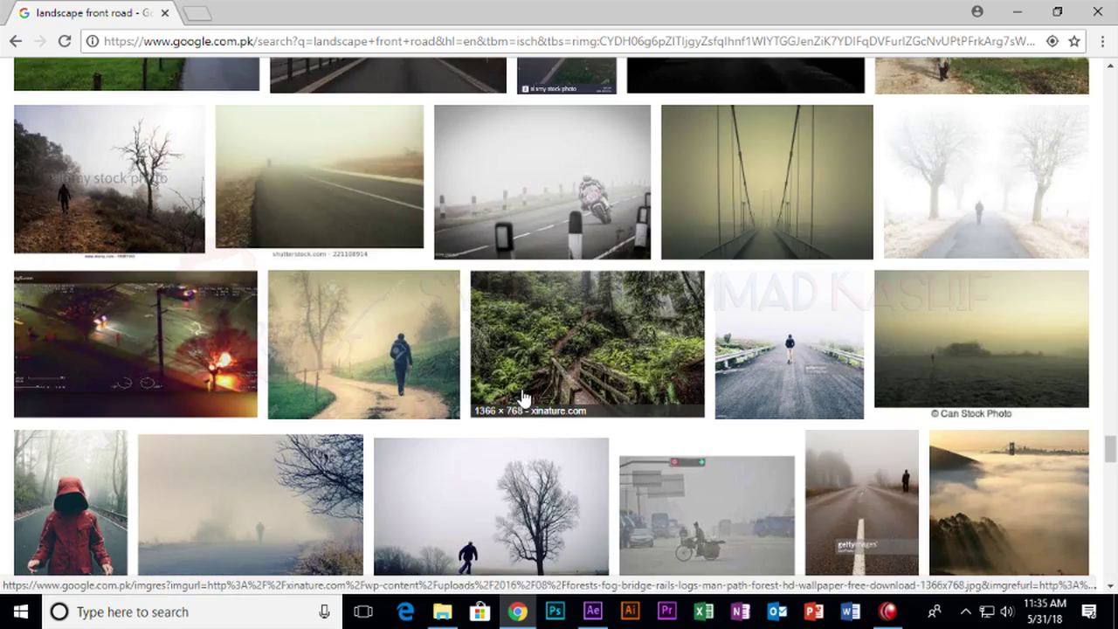
scroll(522, 399, "down", 5)
scroll(525, 395, "up", 3)
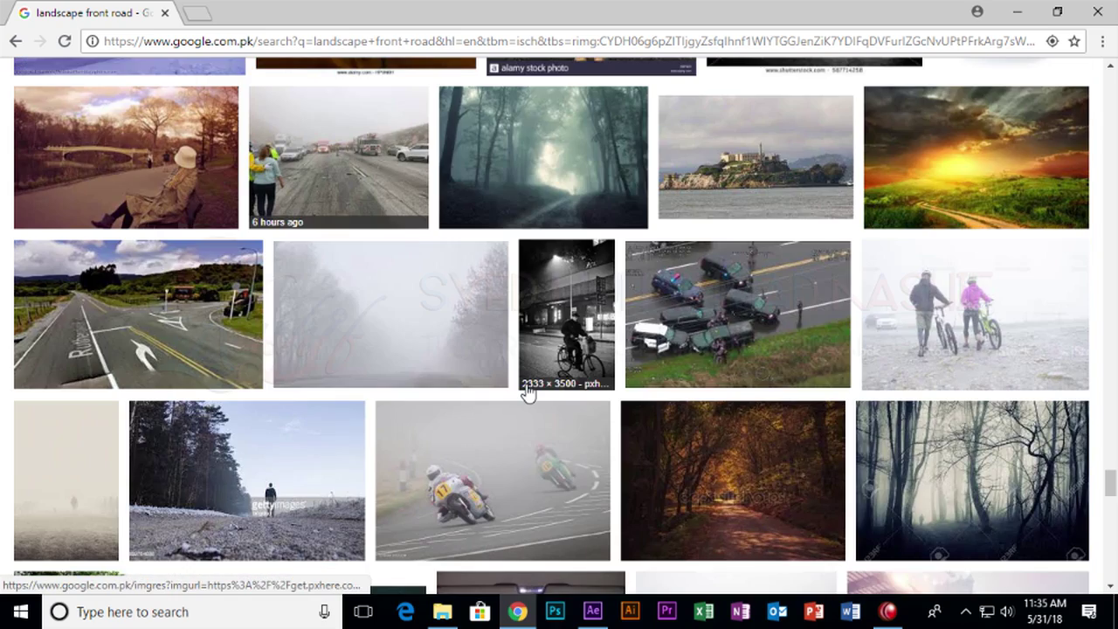
scroll(527, 394, "down", 15)
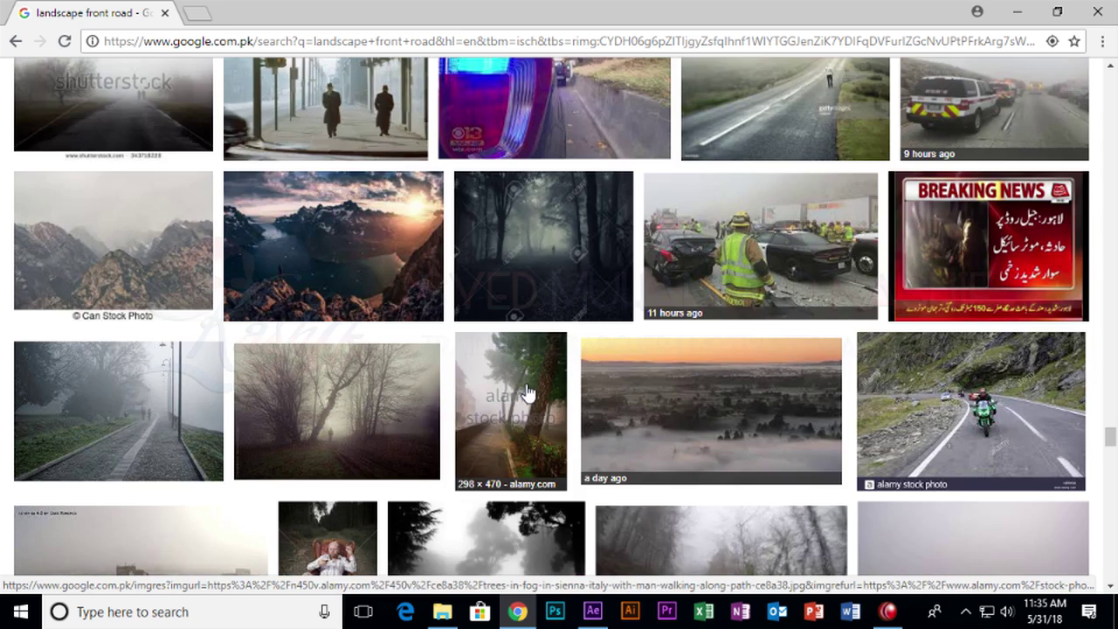
scroll(528, 394, "up", 2)
scroll(528, 393, "down", 4)
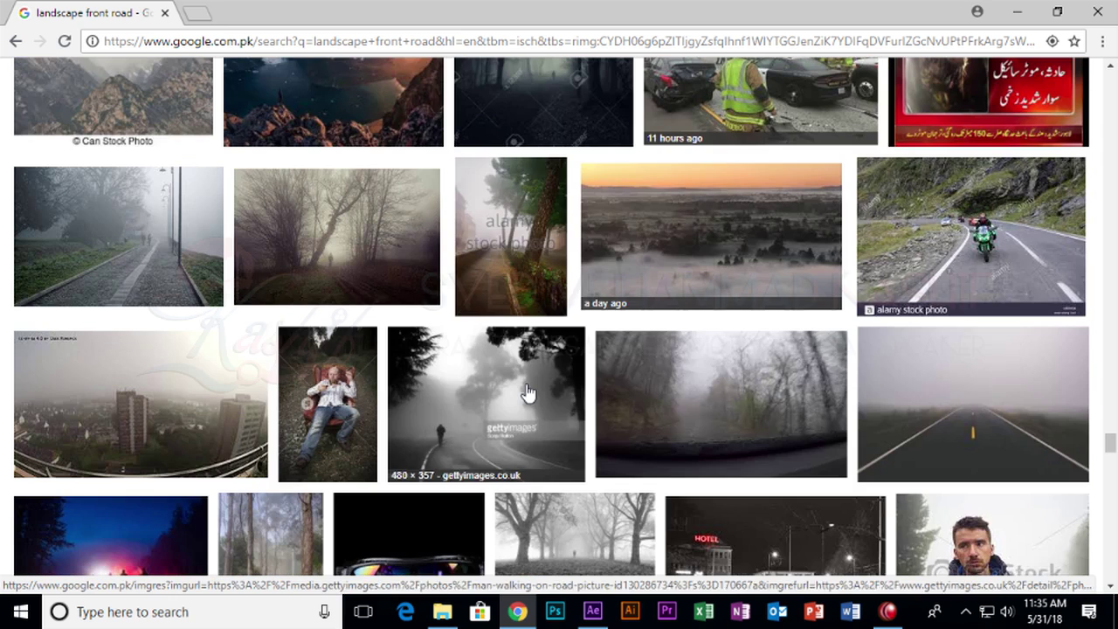
left_click(720, 413)
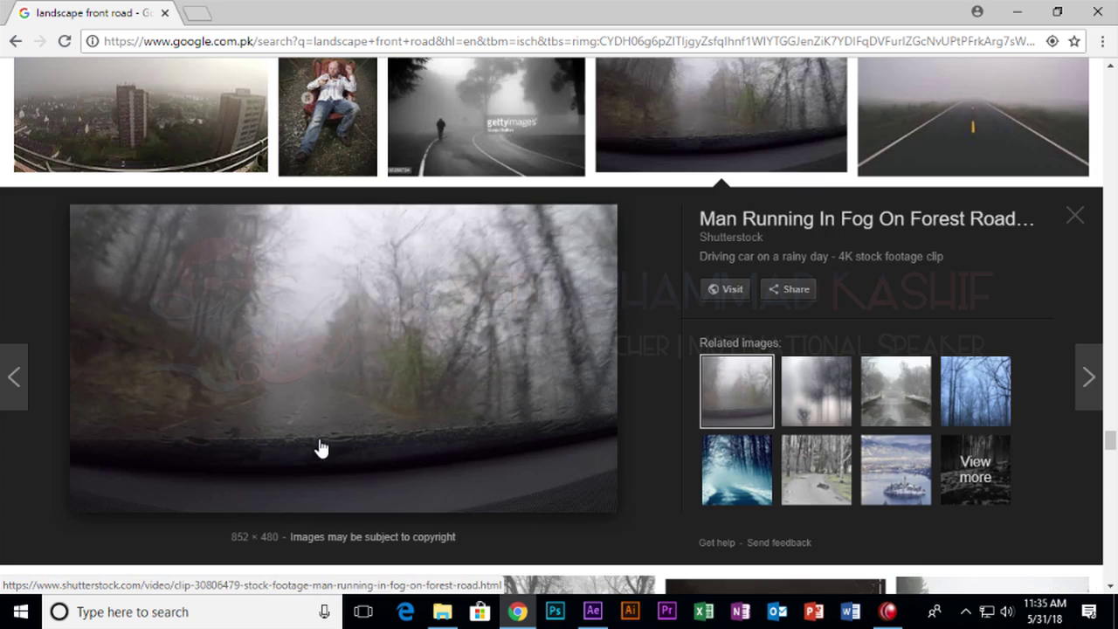
Load more results and preview the 852 × 480 leaf-covered woodland road photo.
scroll(379, 424, "down", 15)
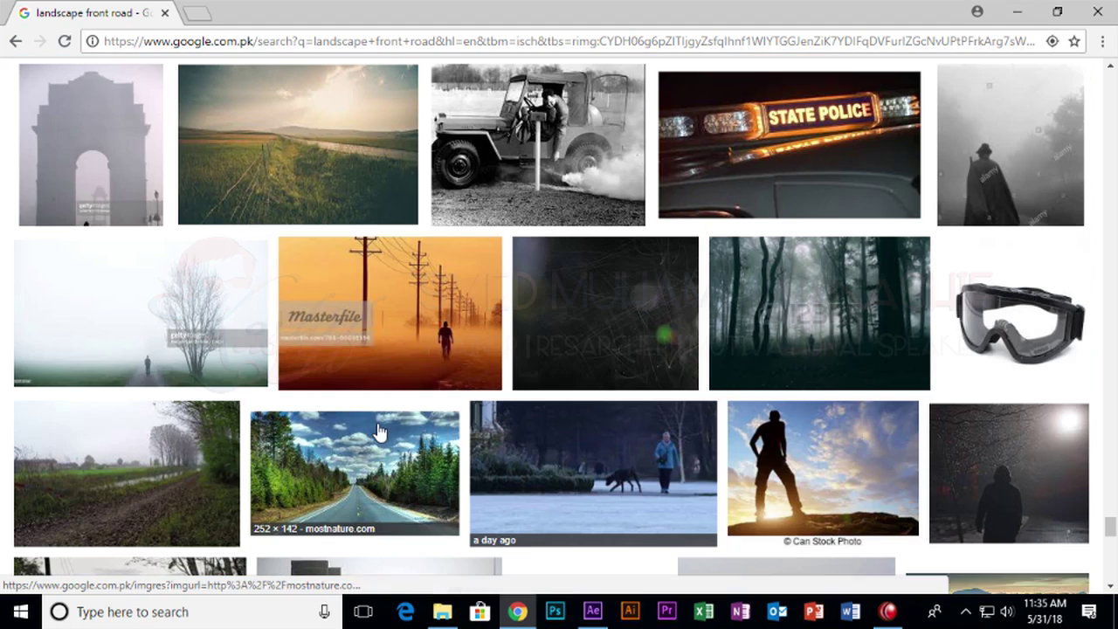
scroll(629, 449, "down", 10)
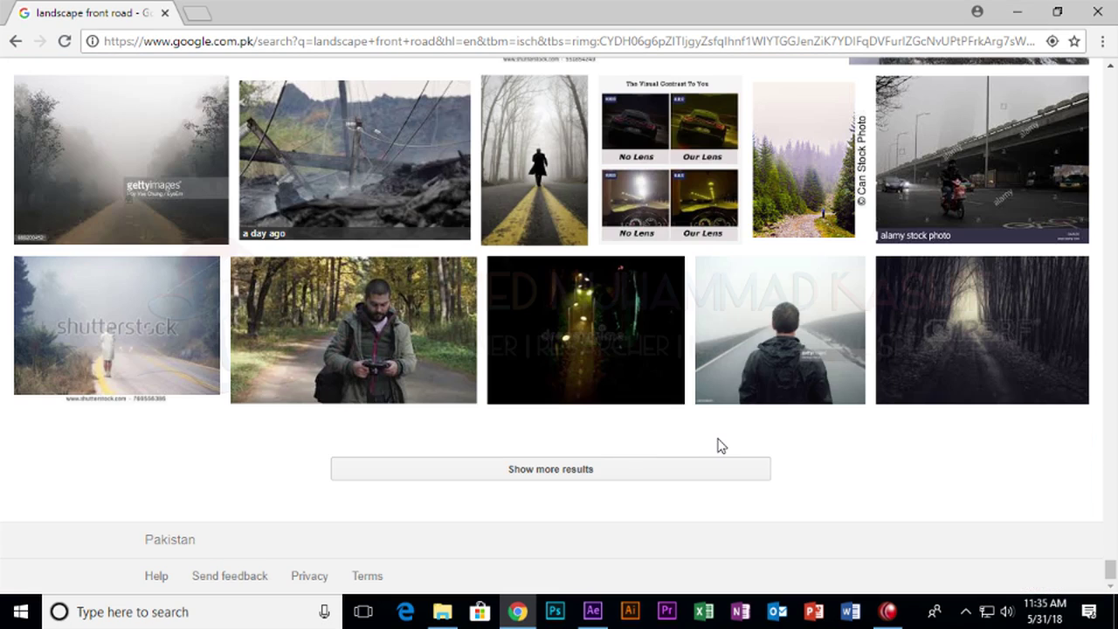
left_click(550, 468)
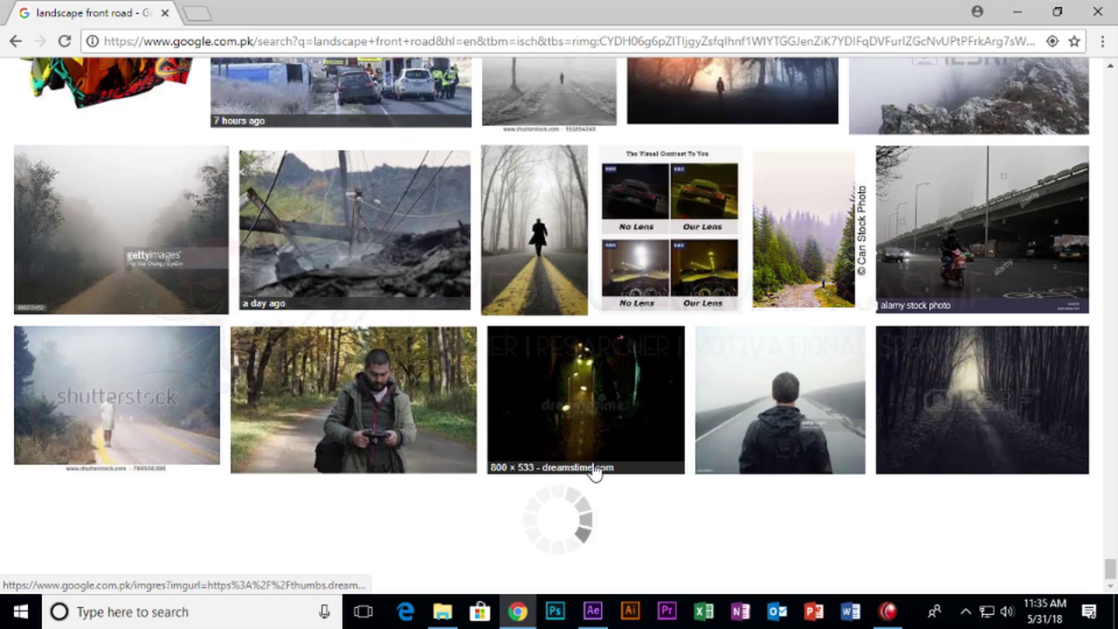
scroll(594, 469, "down", 5)
scroll(594, 469, "down", 10)
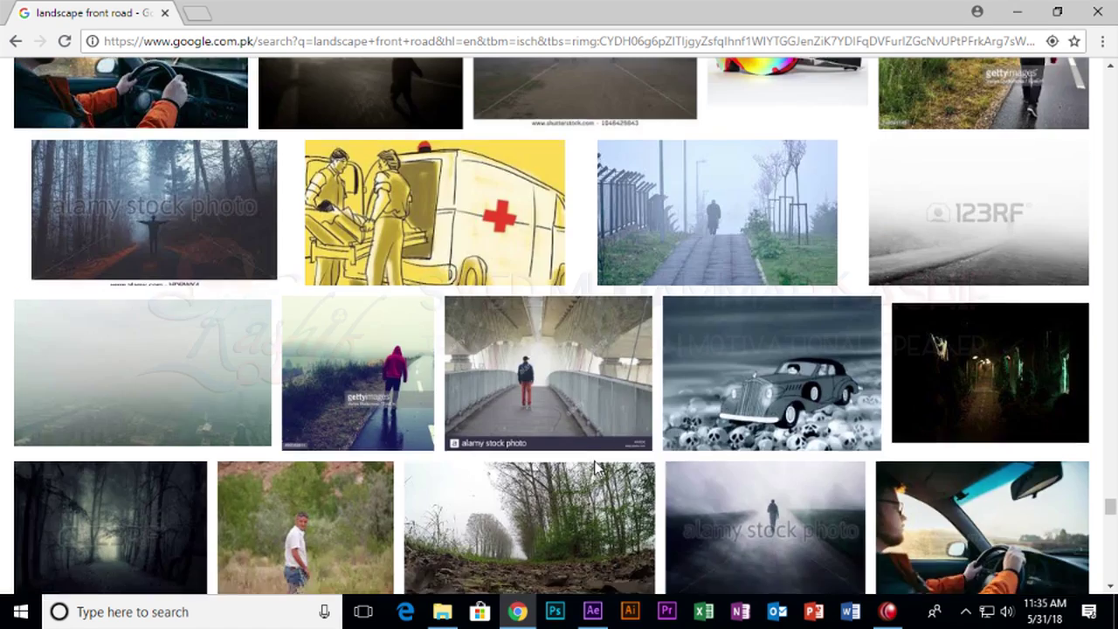
left_click(544, 224)
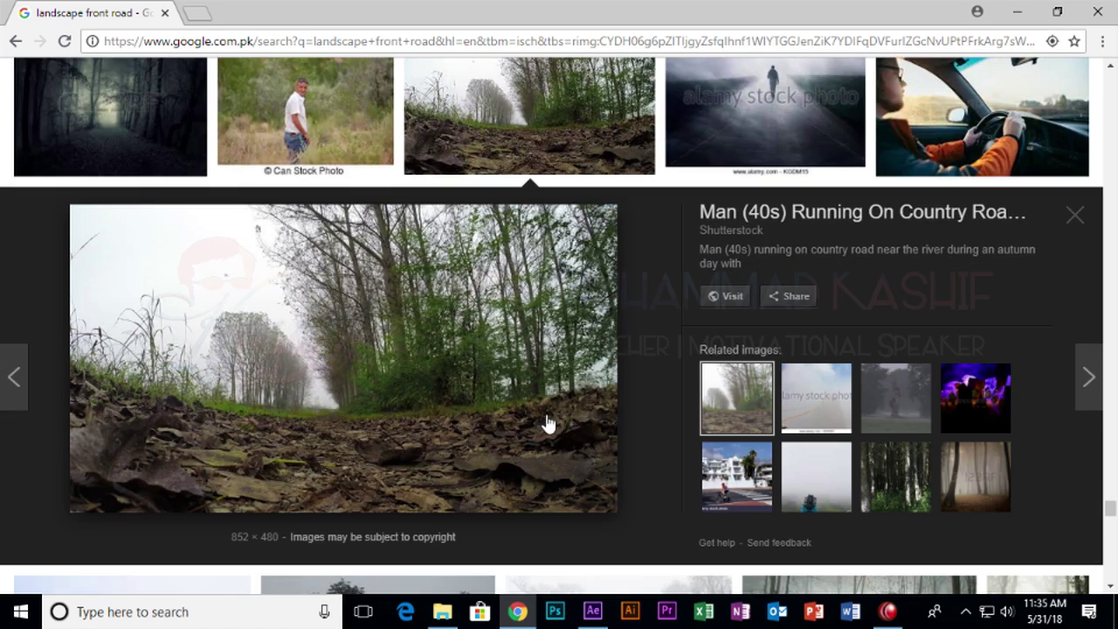
Open the Shutterstock page for the 'Man (40s) running on country road near the river' clip and inspect its video.
middle_click(480, 371)
middle_click(480, 371)
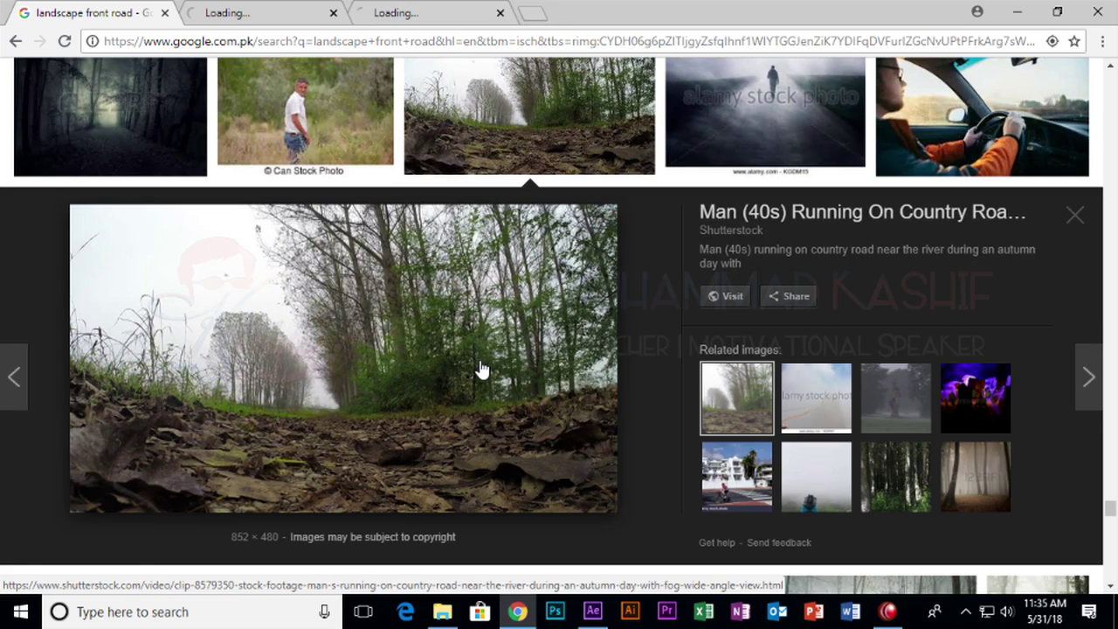
left_click(501, 12)
left_click(260, 9)
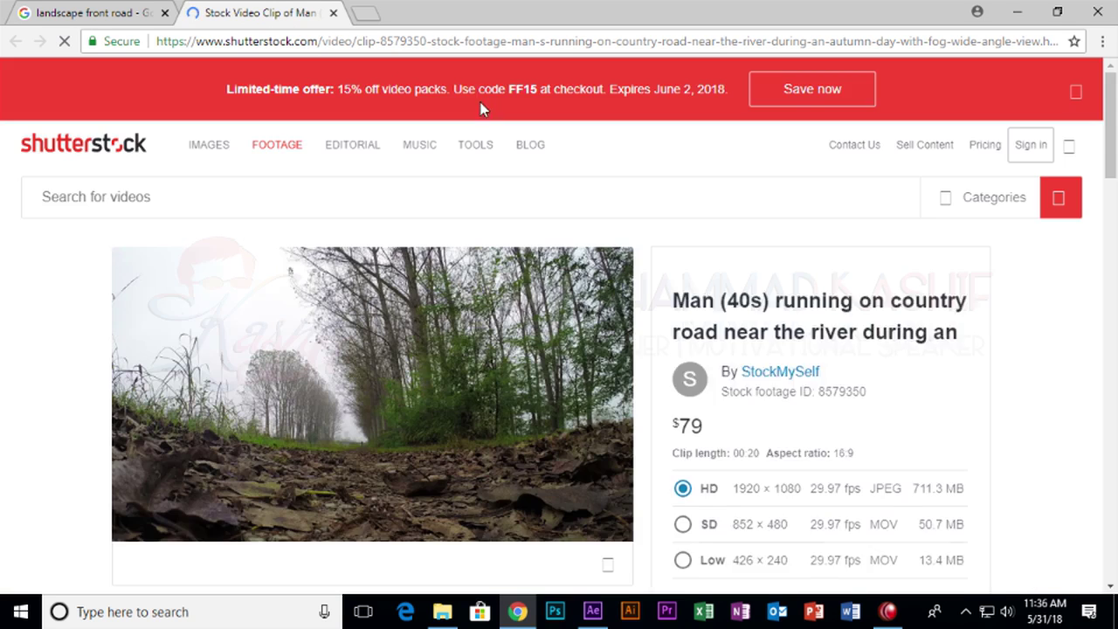
scroll(389, 229, "down", 2)
right_click(391, 206)
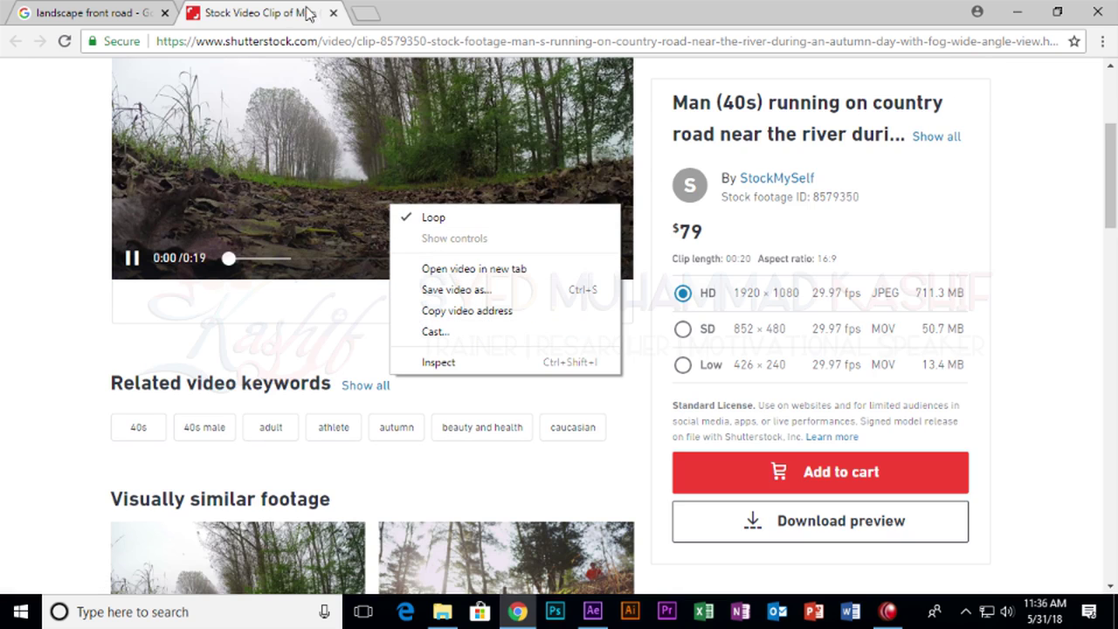
left_click(333, 19)
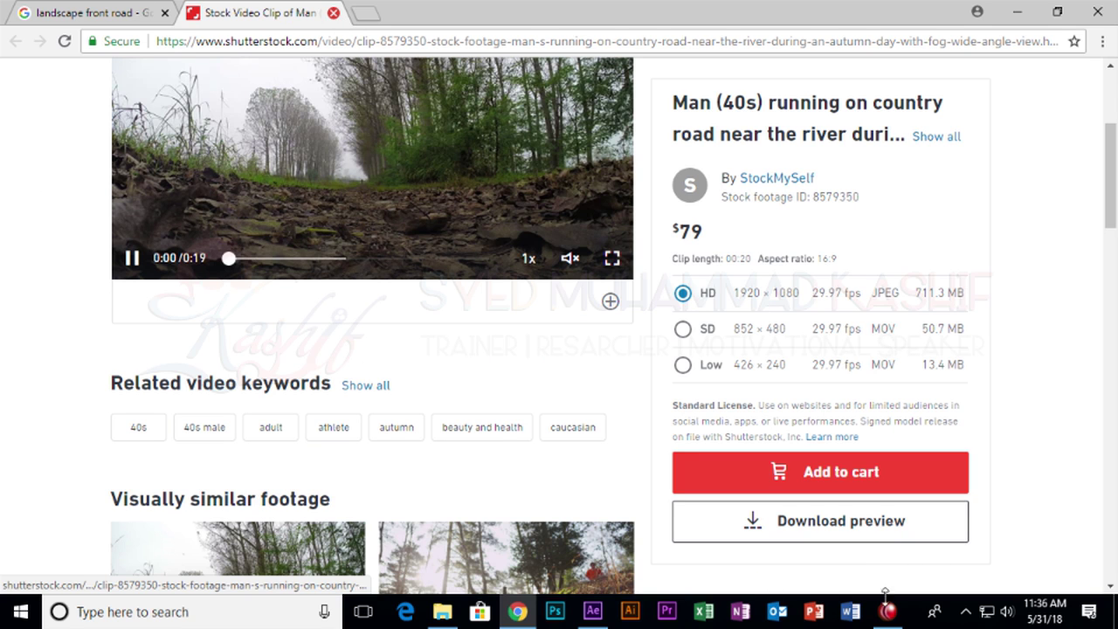
mouse_move(583, 617)
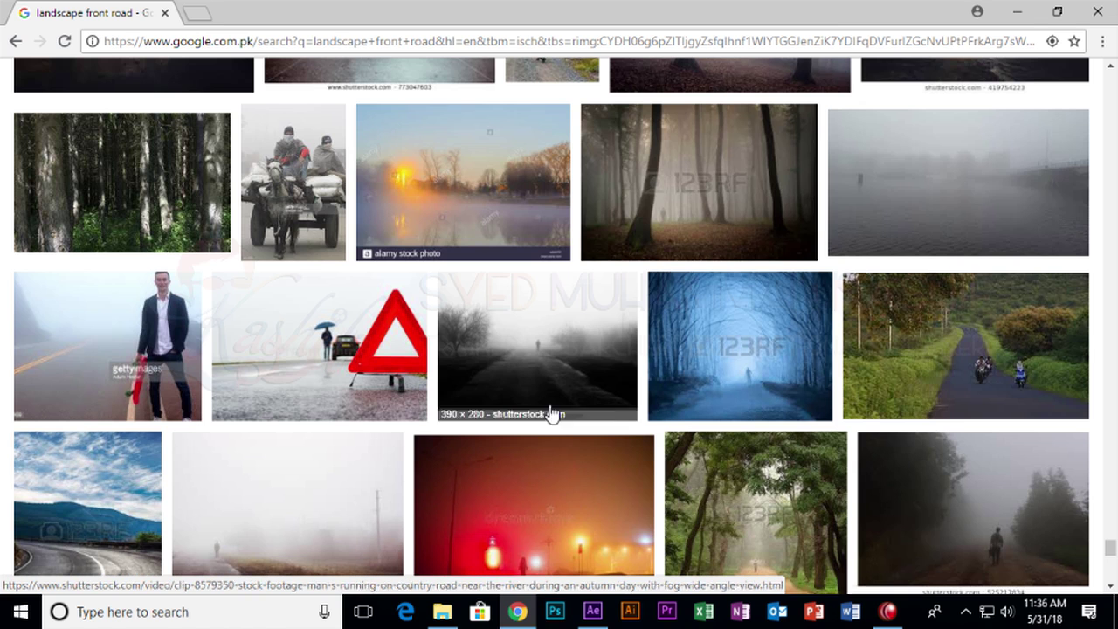
Preview the fog cyclist photo, save it as winter-759.jpg, and close its source article.
scroll(462, 454, "down", 9)
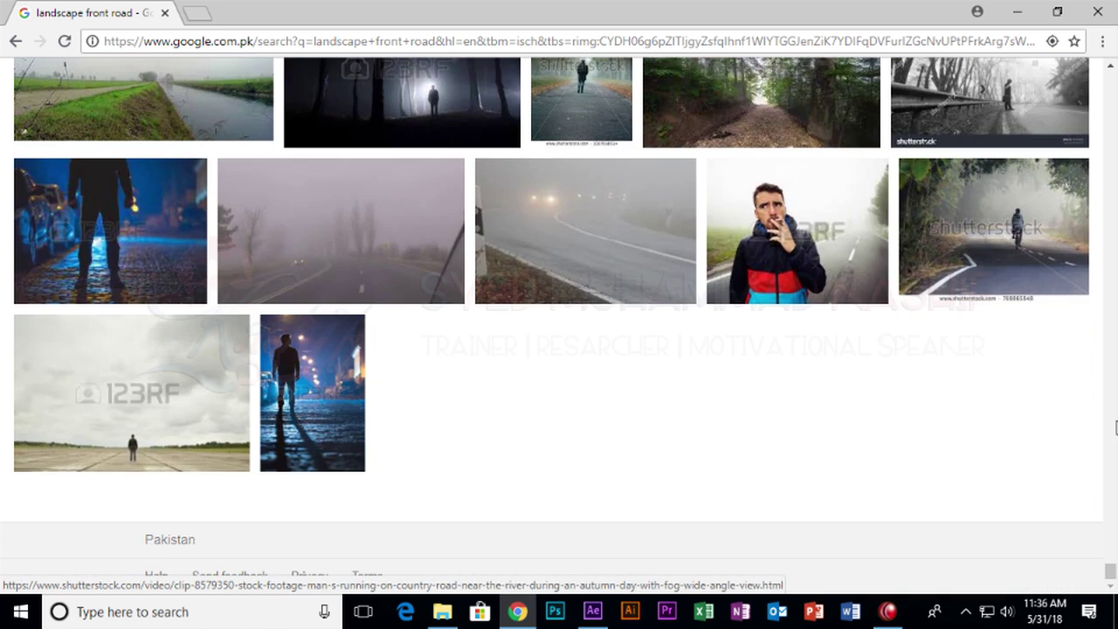
left_click_drag(1111, 570, 1113, 165)
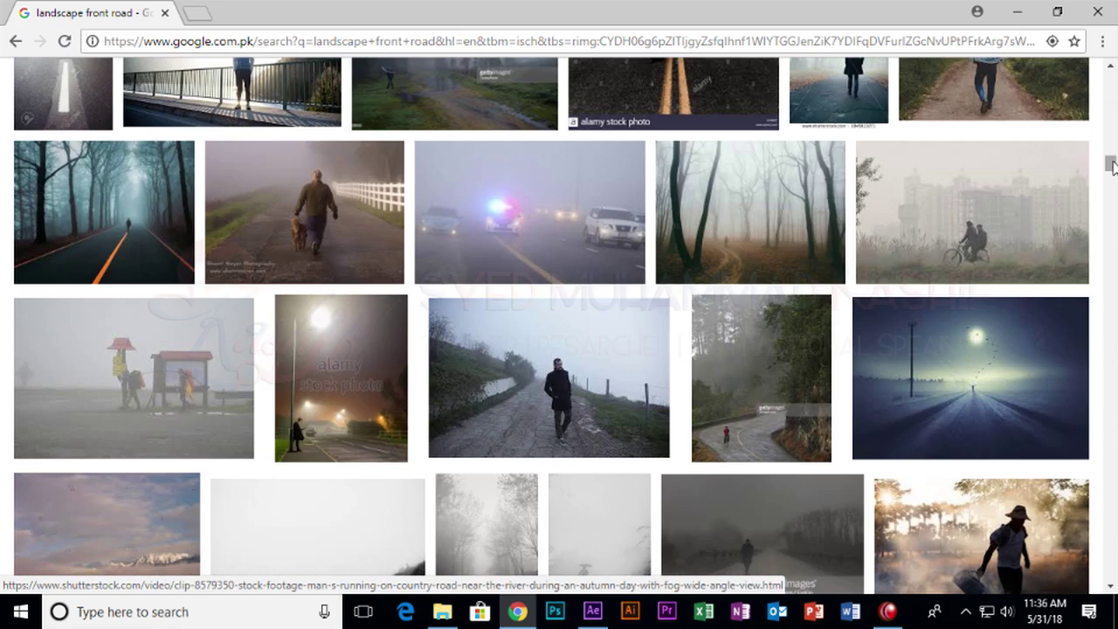
left_click(973, 254)
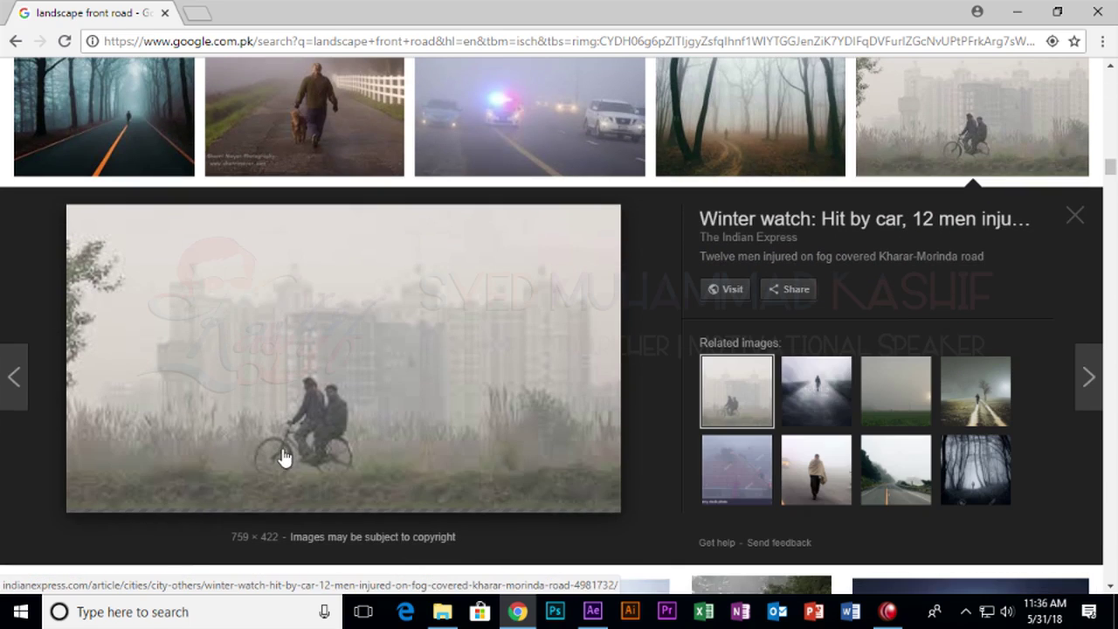
left_click(296, 444)
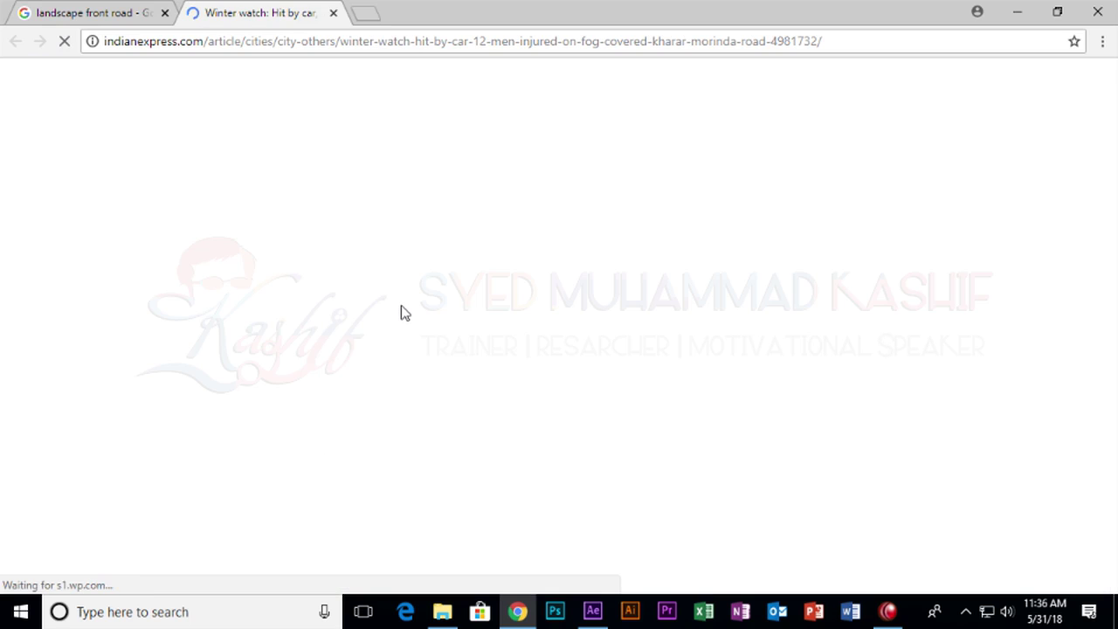
scroll(489, 332, "down", 5)
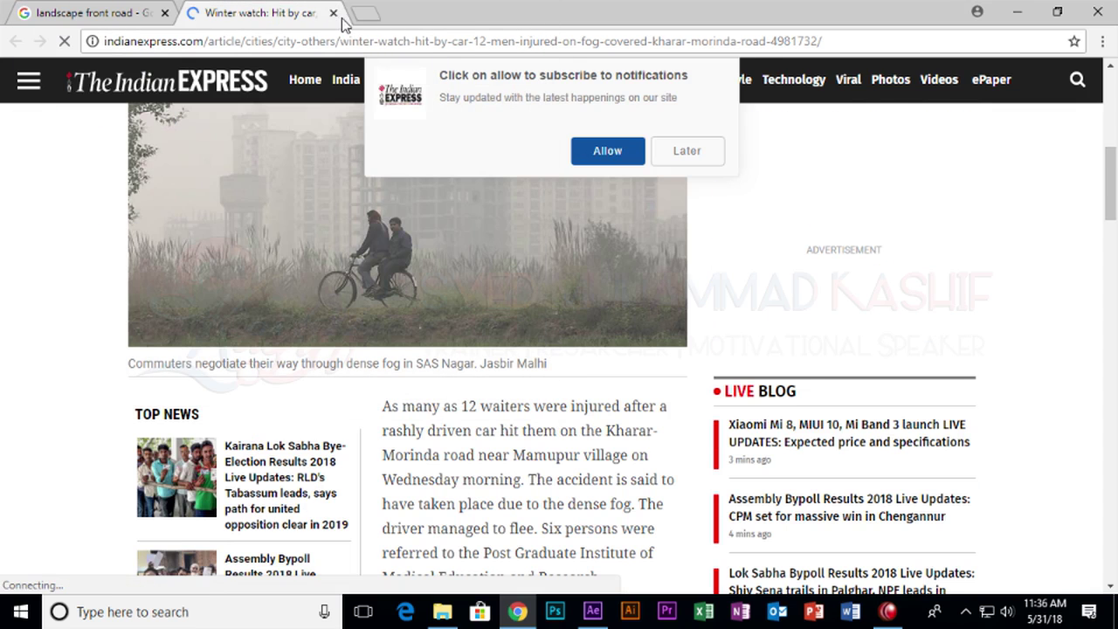
left_click(673, 156)
Minimize the browser and bring up After Effects' Import File dialog.
left_click(333, 13)
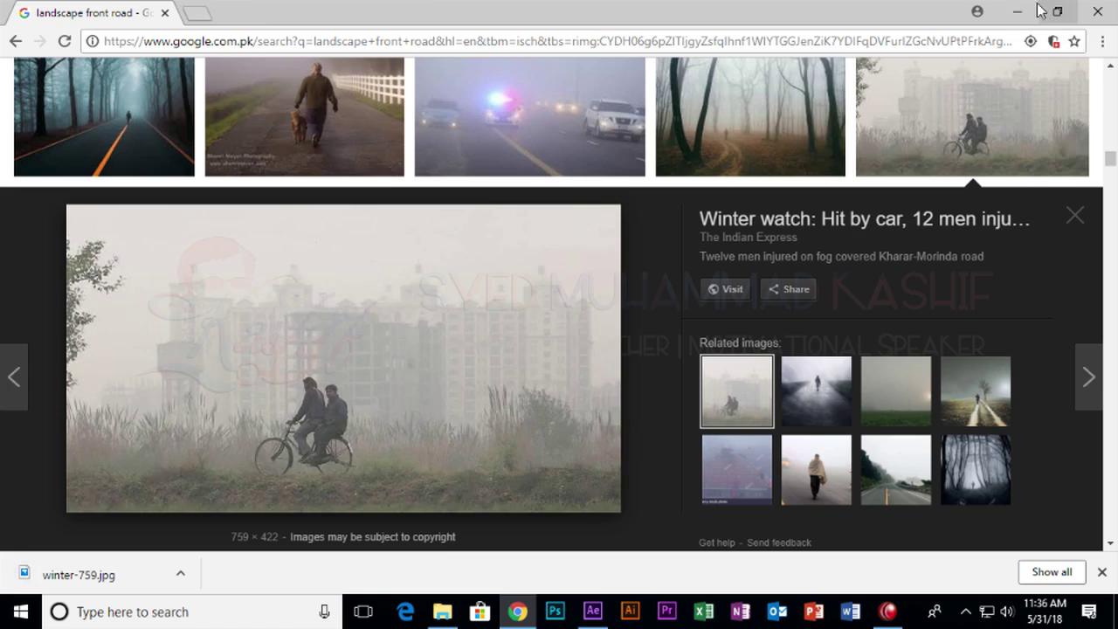
left_click(1016, 12)
double_click(145, 304)
Import winter-759.jpg from the Desktop into After Effects.
left_click(71, 167)
scroll(259, 271, "down", 10)
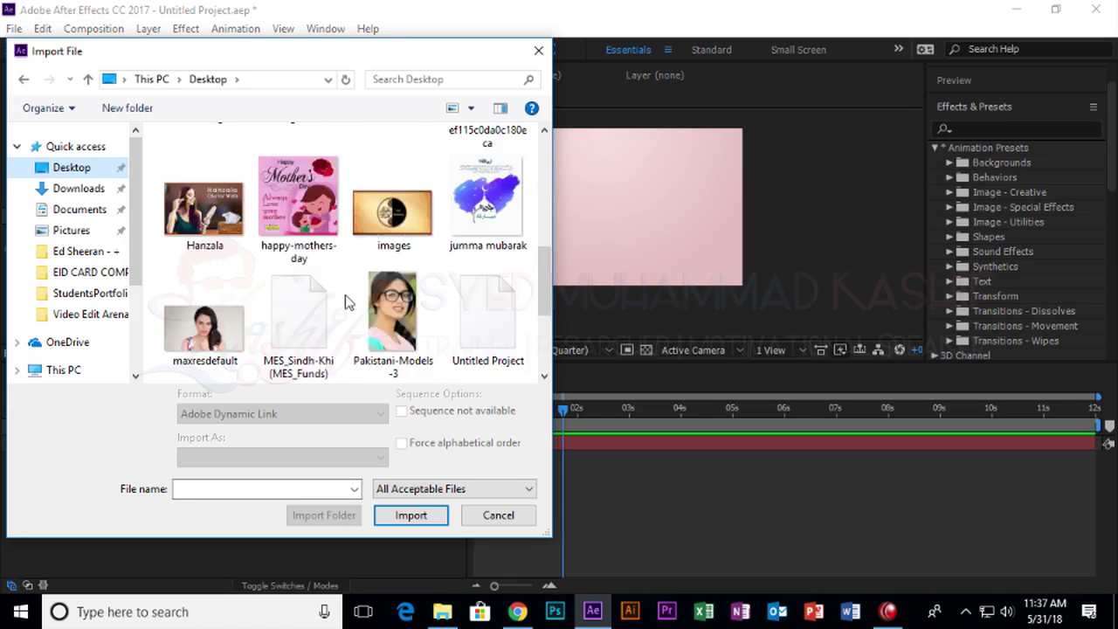
left_click(476, 218)
Search Google Images for 'car' and open the dark blue SUV's large preview.
key("alt+Tab")
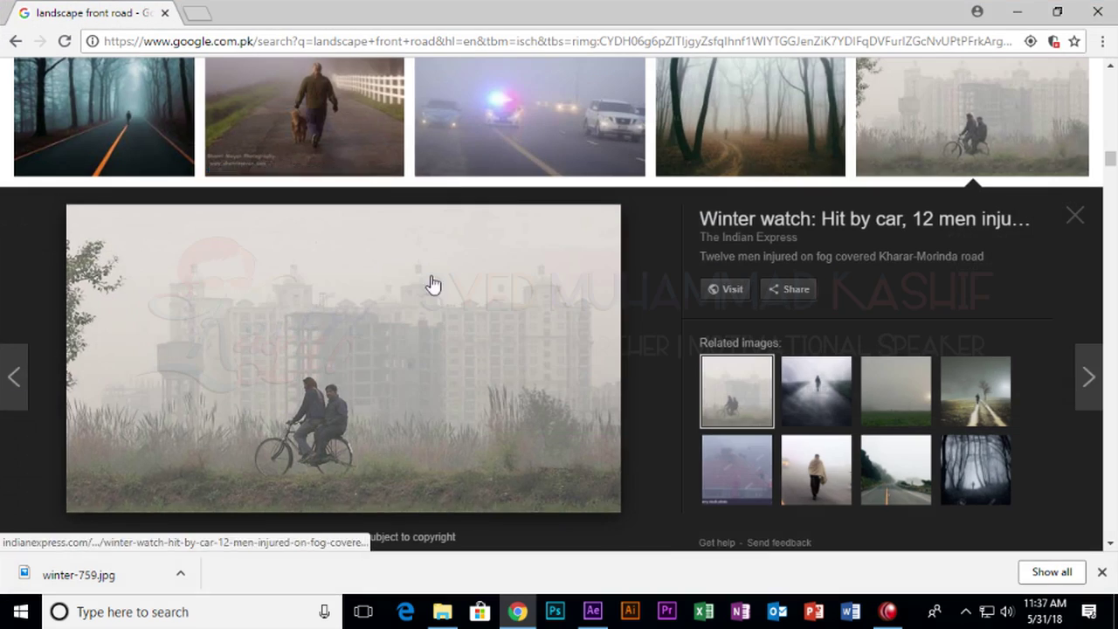
scroll(428, 285, "up", 10)
left_click_drag(277, 96, 51, 109)
type("ca")
key("Return")
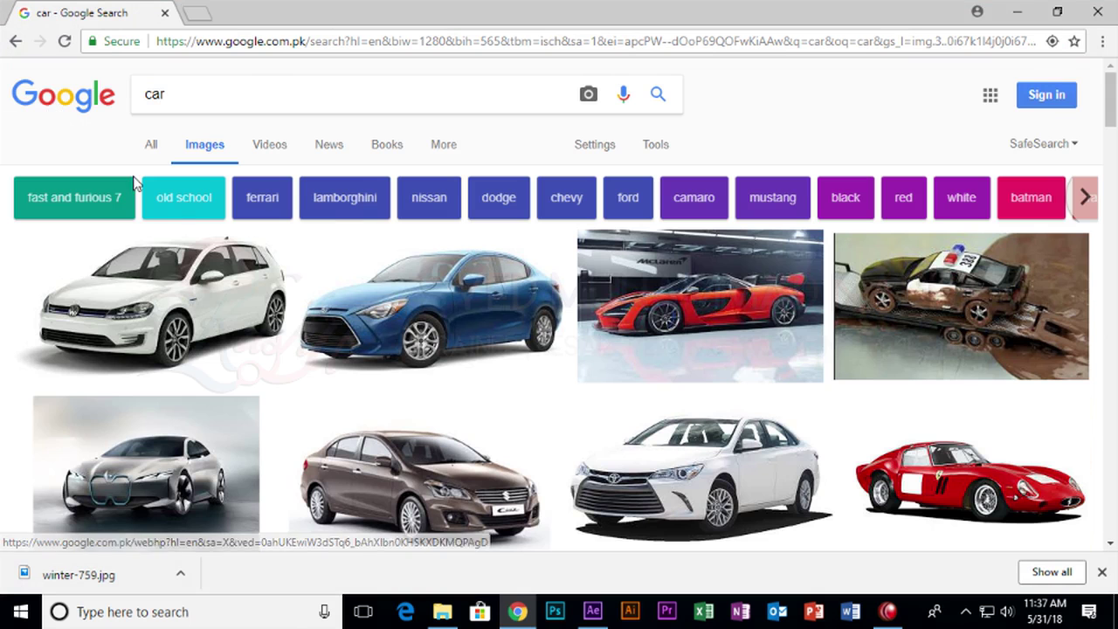
scroll(236, 295, "down", 4)
scroll(284, 297, "down", 3)
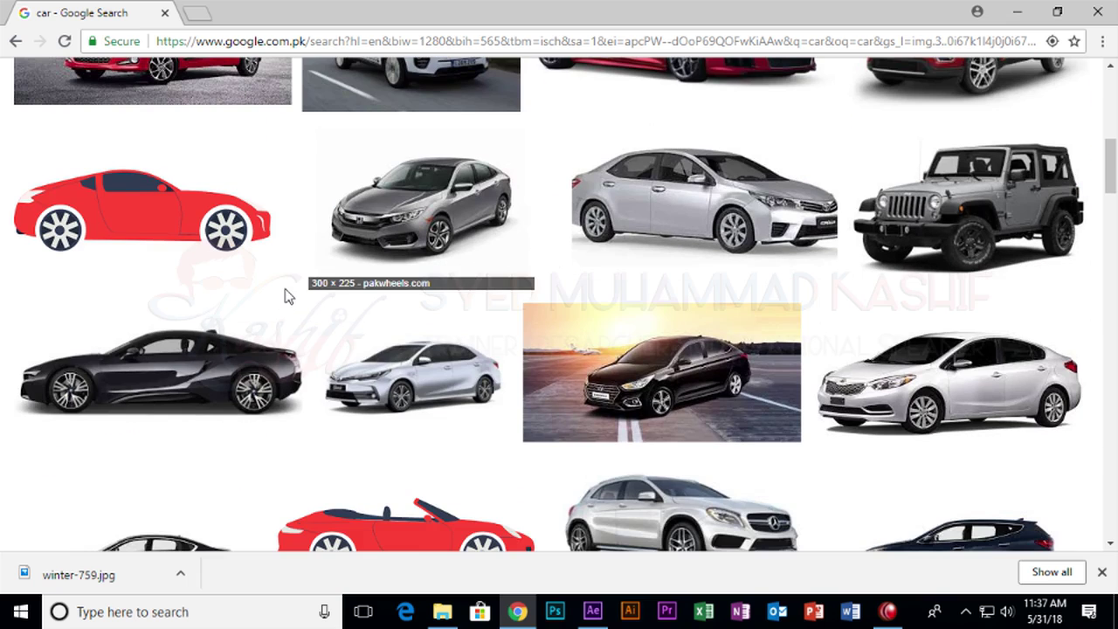
scroll(286, 297, "down", 2)
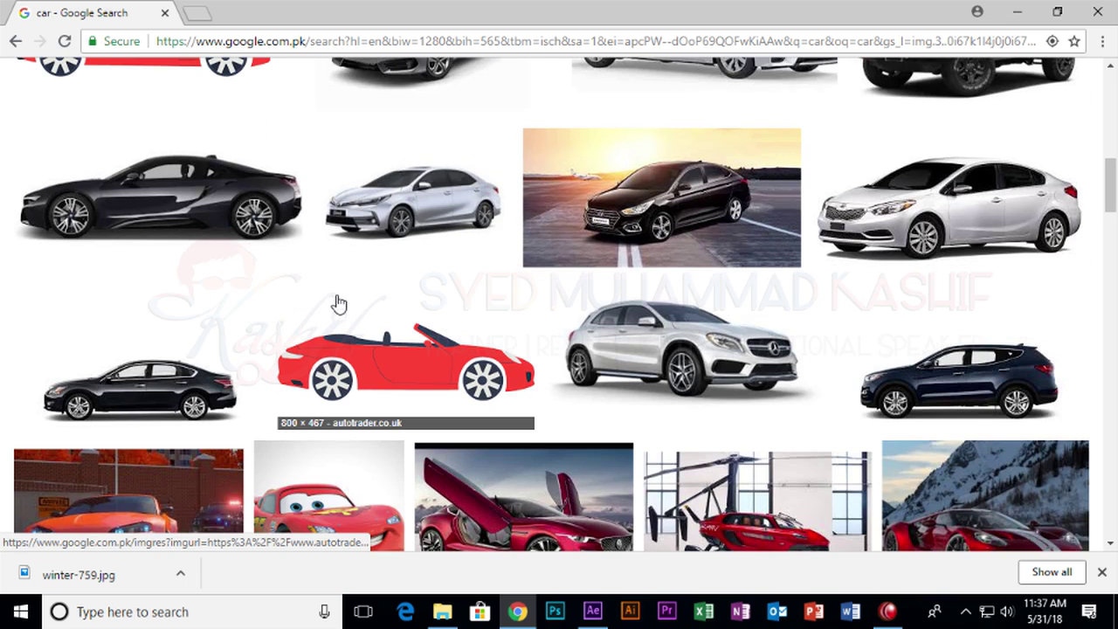
left_click(901, 353)
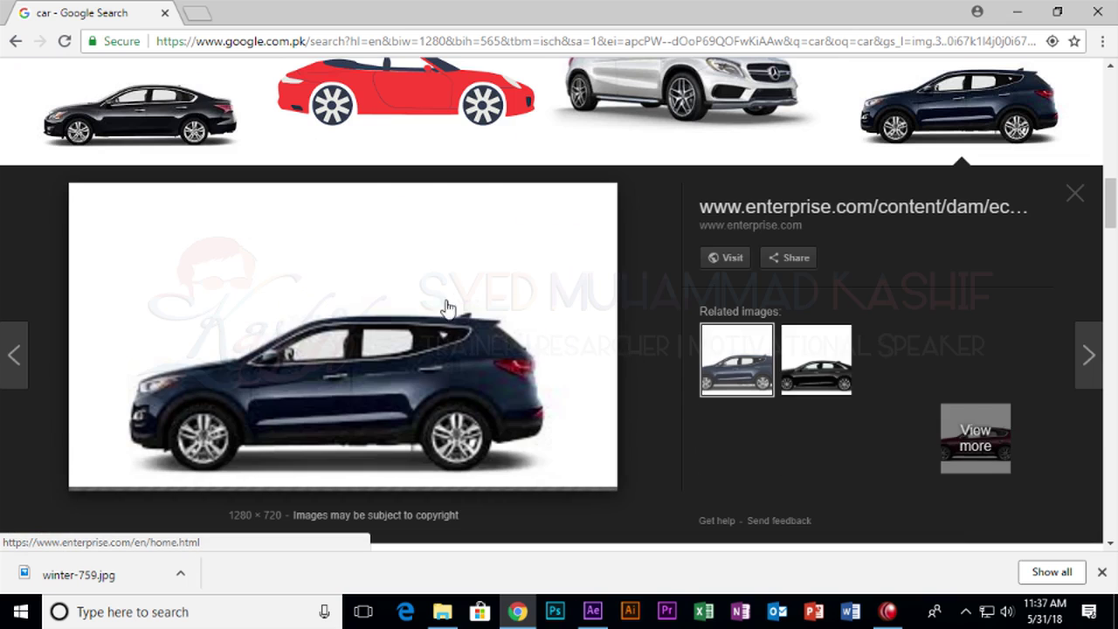
Save the dark blue SUV image to the Desktop and reopen After Effects' Import File dialog.
right_click(455, 299)
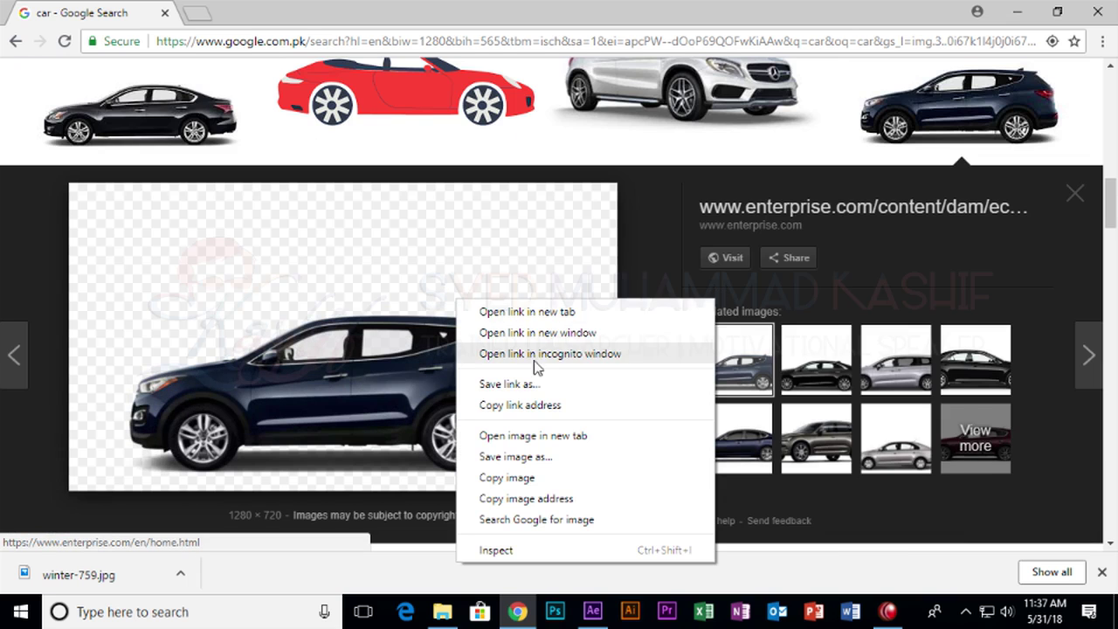
left_click(549, 455)
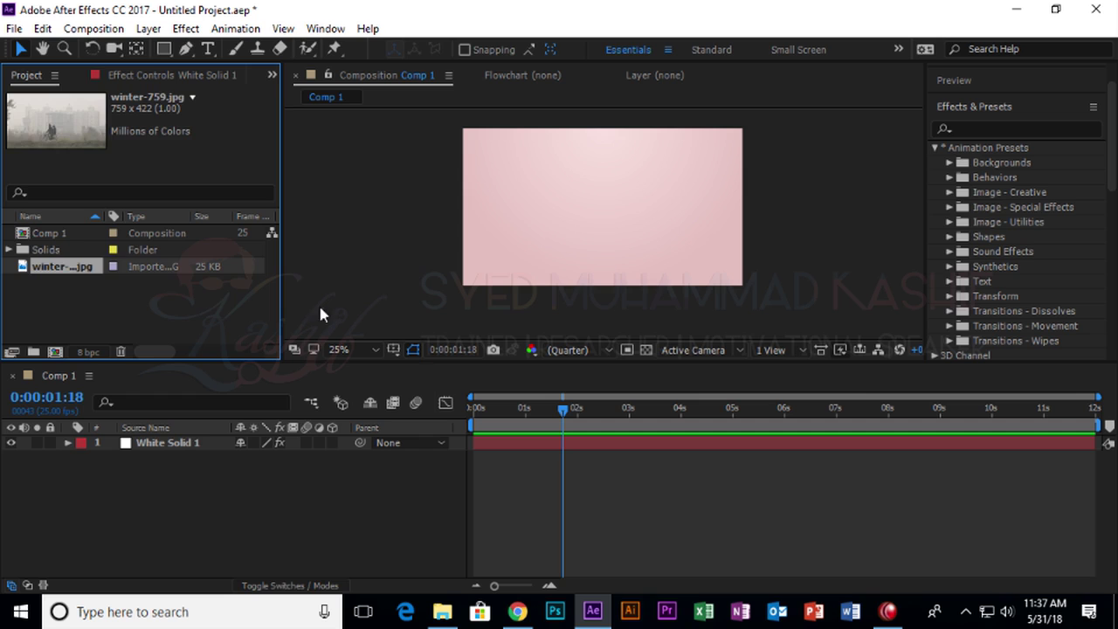
double_click(209, 290)
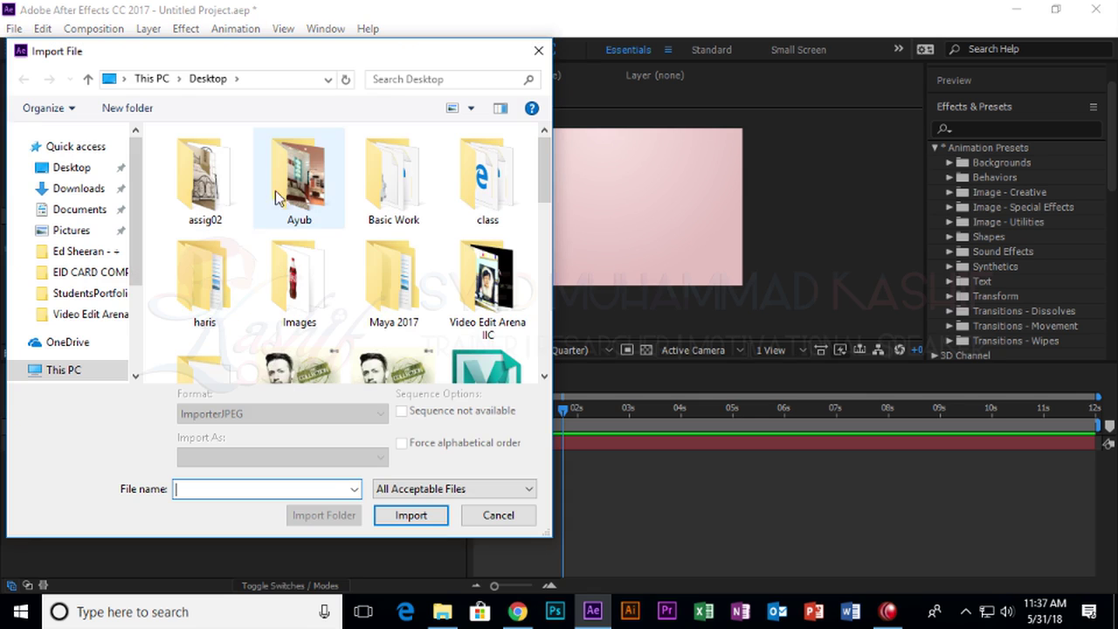
left_click_drag(545, 186, 494, 370)
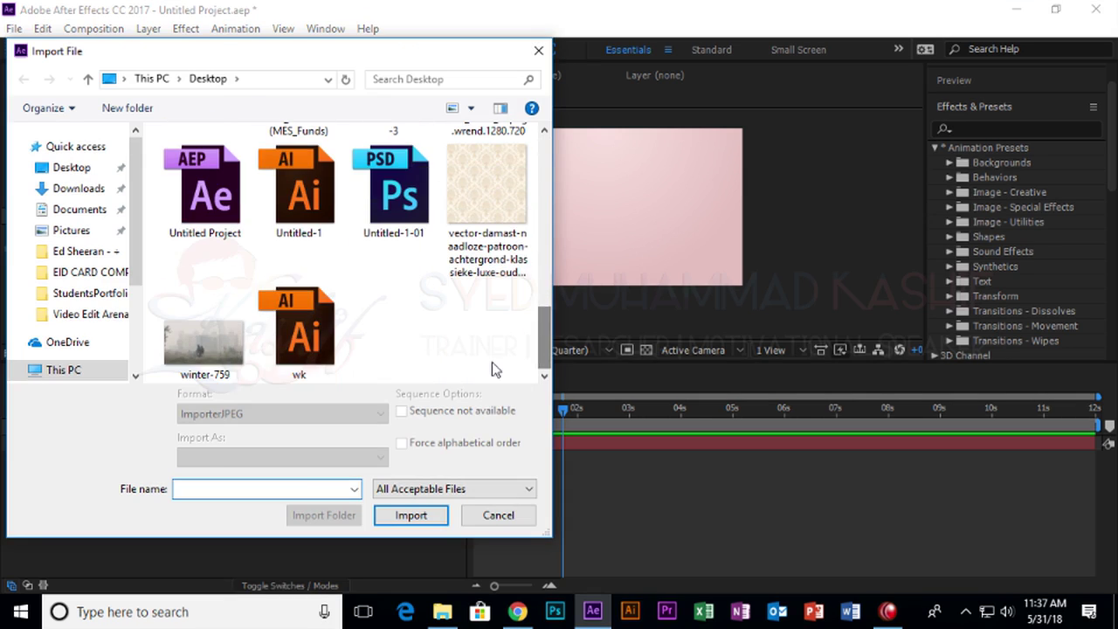
scroll(485, 184, "up", 5)
scroll(485, 183, "down", 3)
left_click(486, 179)
scroll(429, 365, "down", 1)
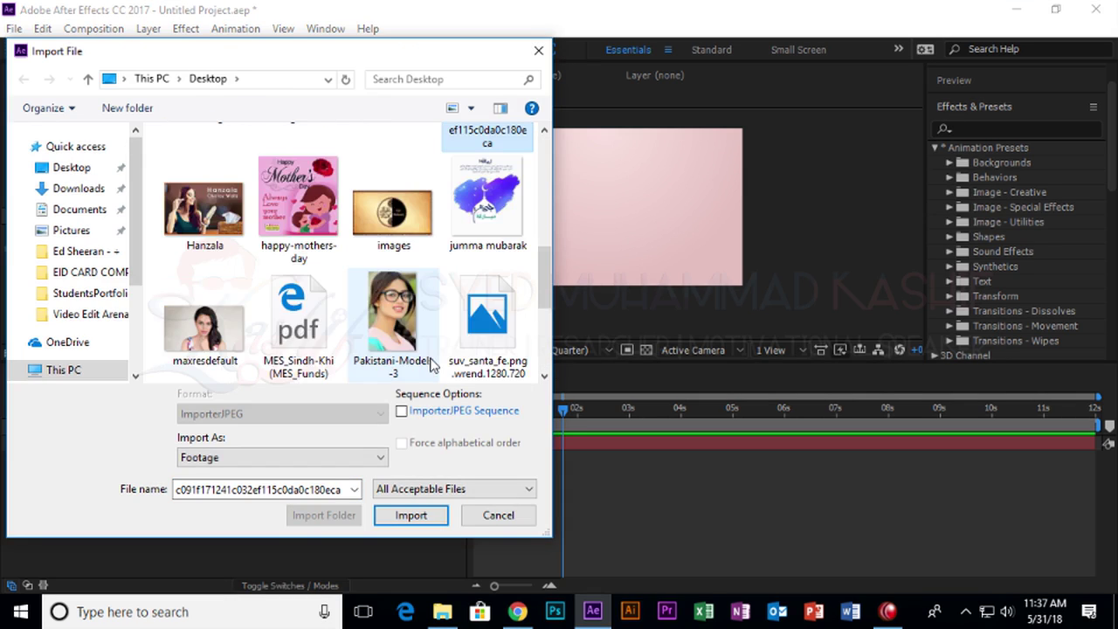
scroll(429, 365, "down", 3)
Save the SUV image again and try importing suv_santa_fe.png.wrend.1280.720 into After Effects.
key("alt+Tab")
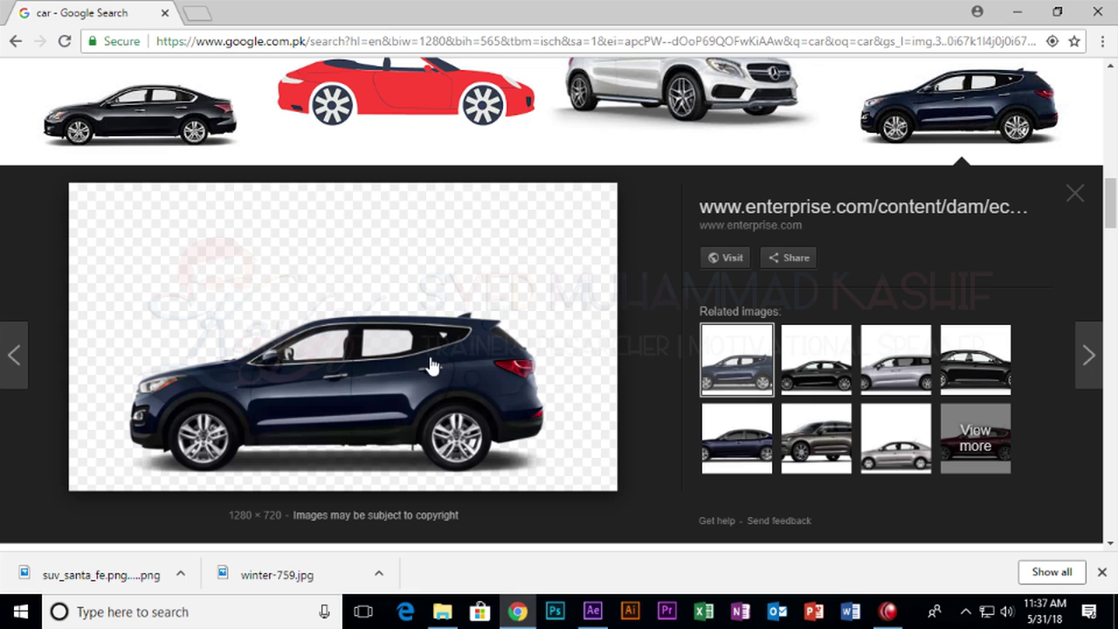
right_click(437, 92)
left_click(491, 260)
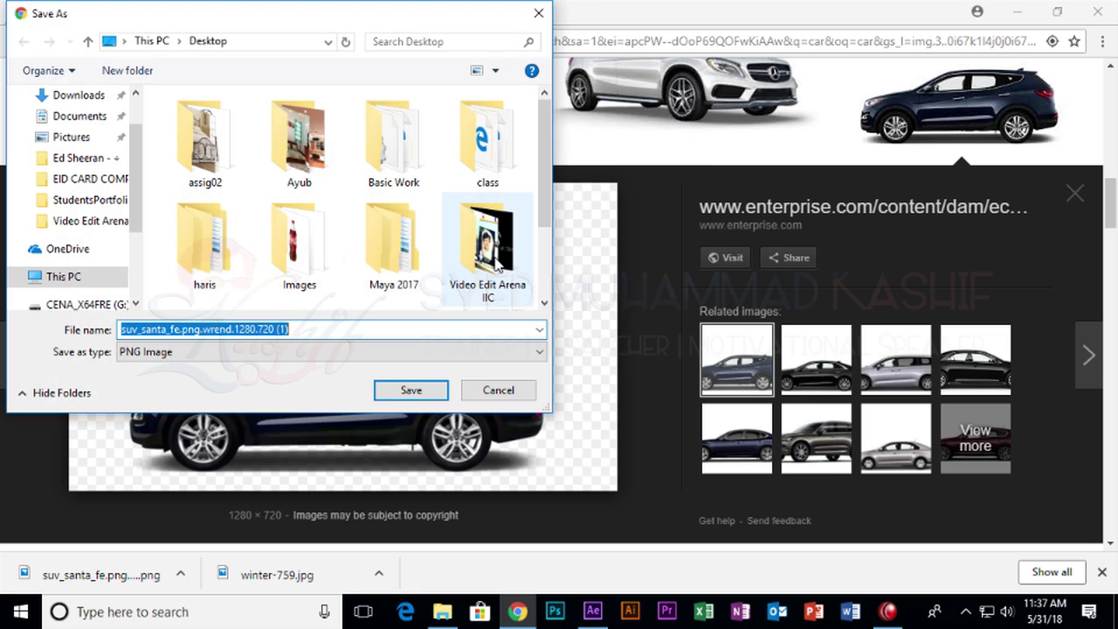
scroll(524, 254, "down", 1)
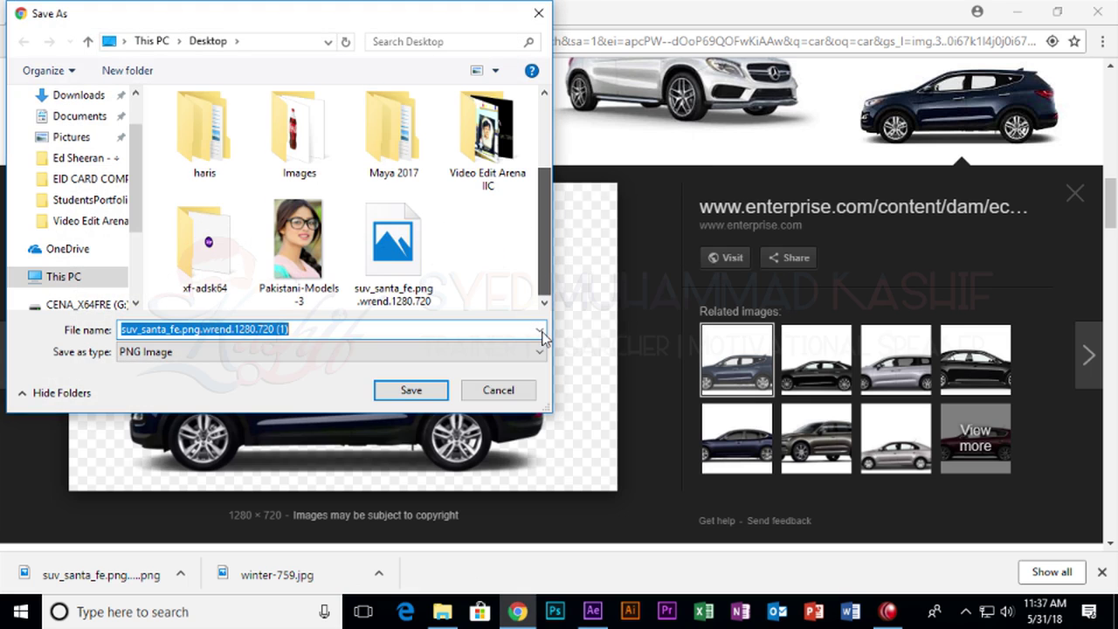
key("alt+Tab")
scroll(394, 280, "up", 1)
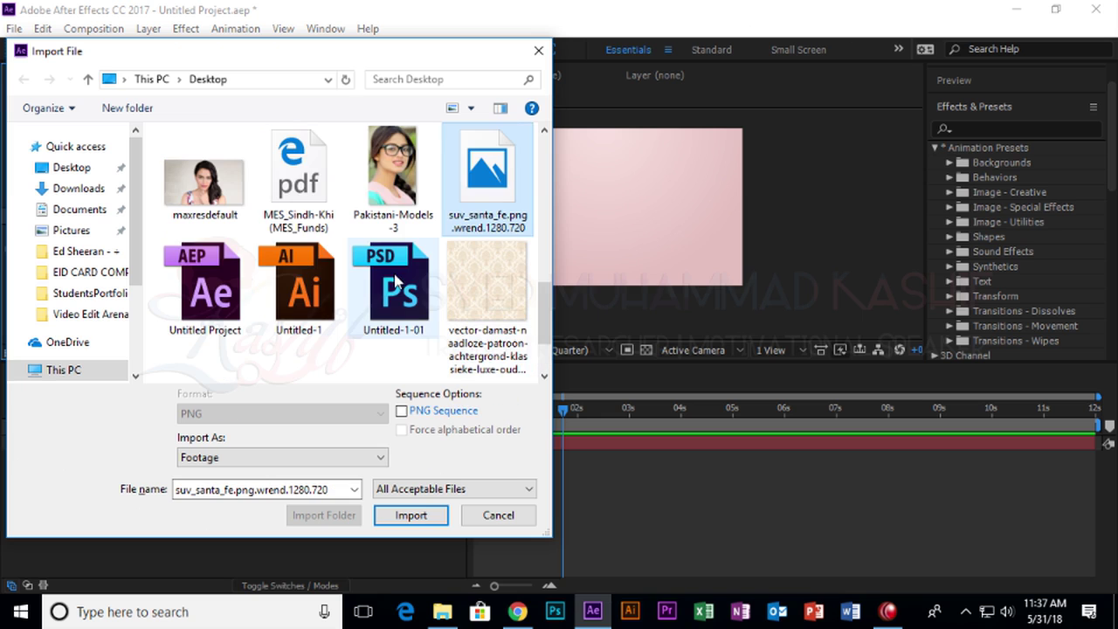
double_click(494, 210)
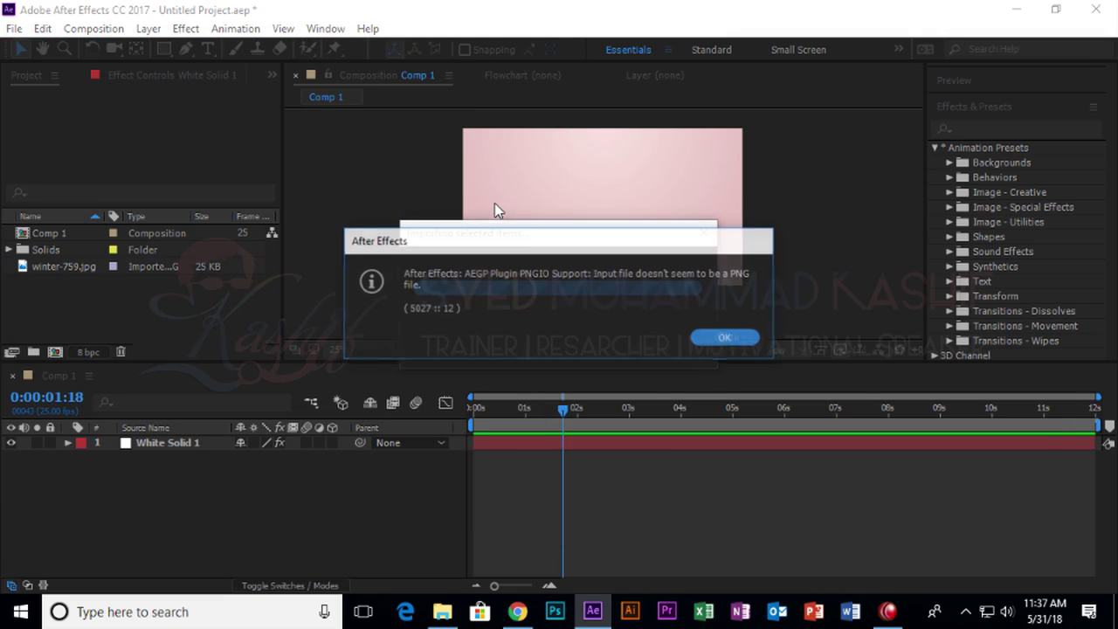
Dismiss the not-a-PNG error and show the Desktop in File Explorer.
left_click(726, 338)
key("alt+Tab")
key("Tab")
key("Tab")
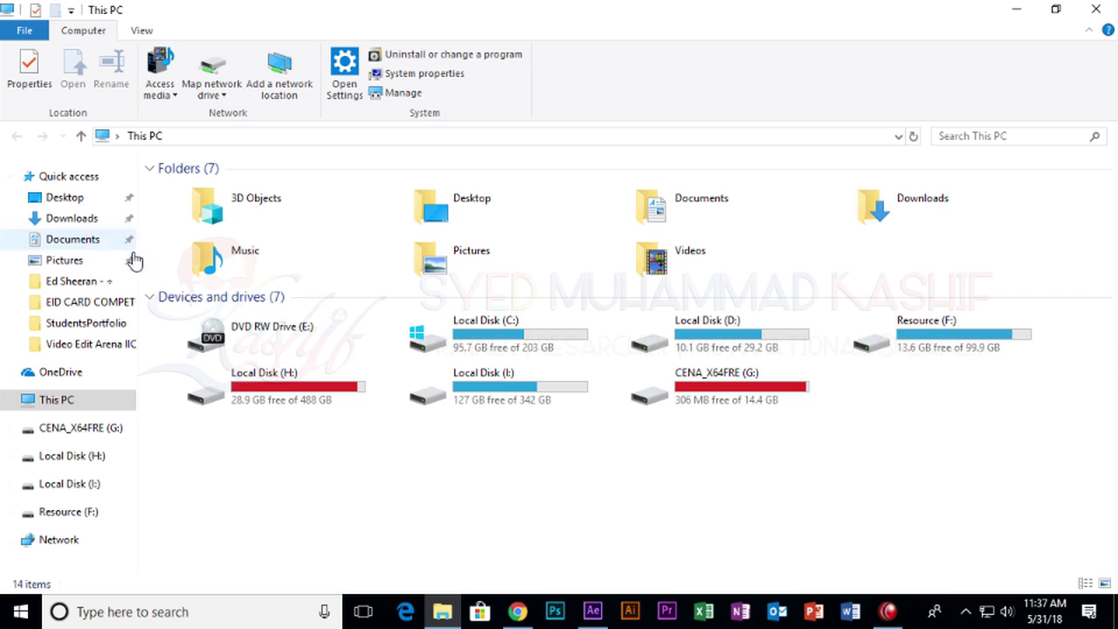
left_click(50, 177)
left_click(60, 196)
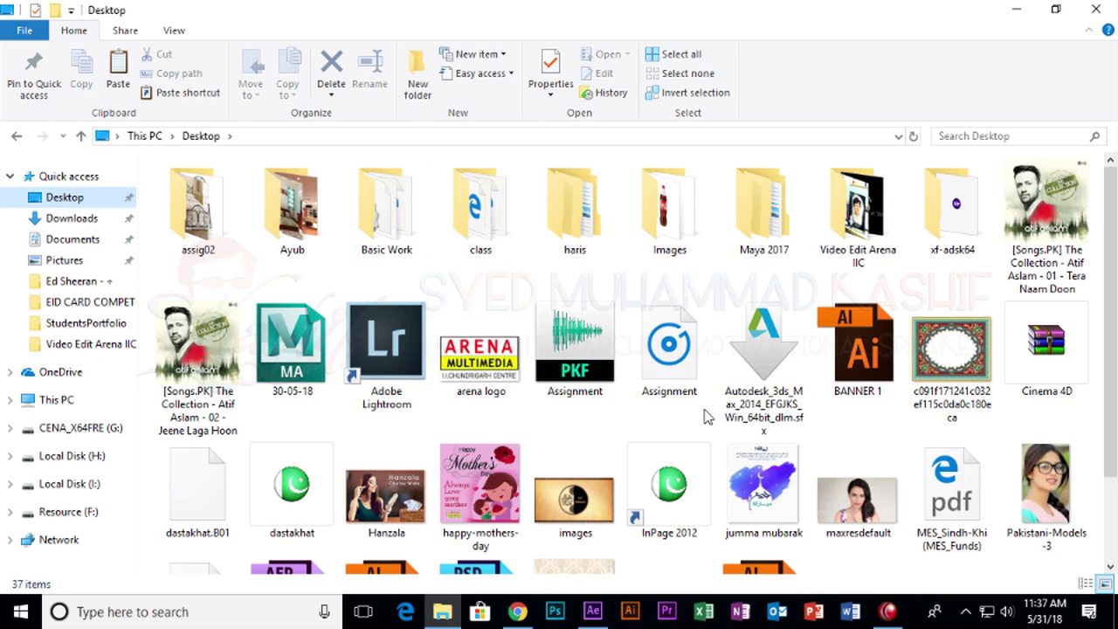
scroll(524, 427, "down", 2)
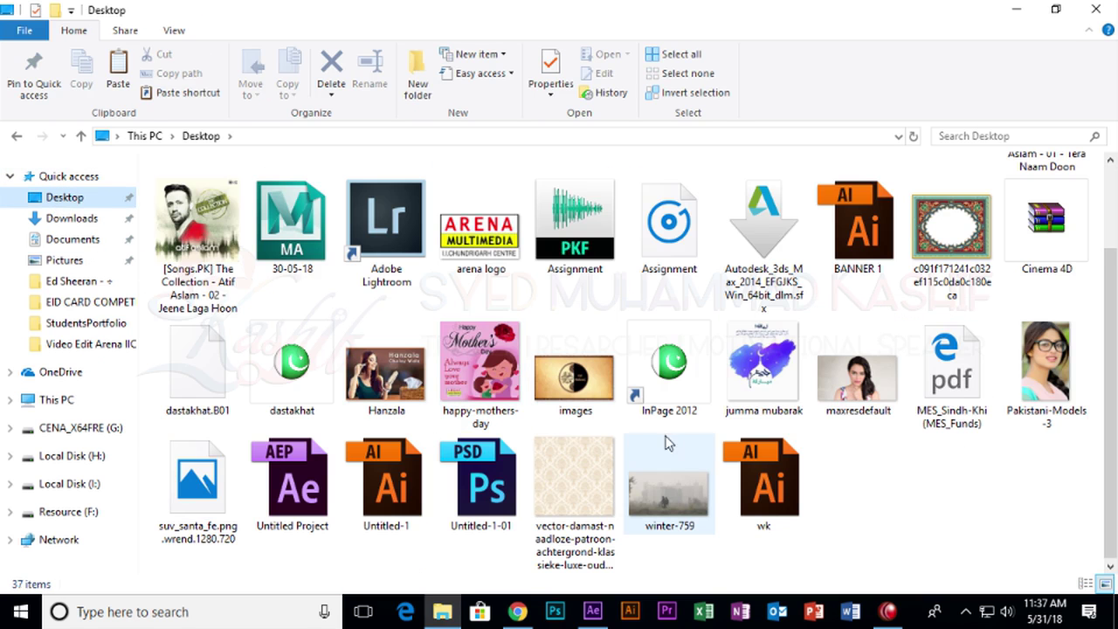
Rename the SUV file to suv_santa_fe.png by deleting the .wrend.1280.720 suffix.
left_click(205, 522)
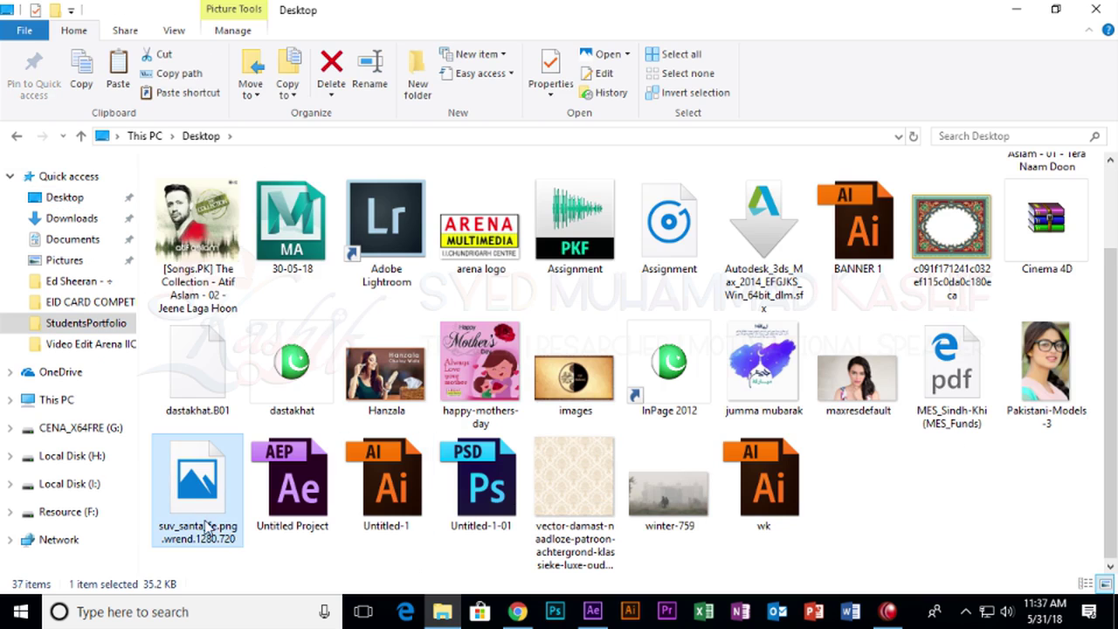
key("F2")
key("End")
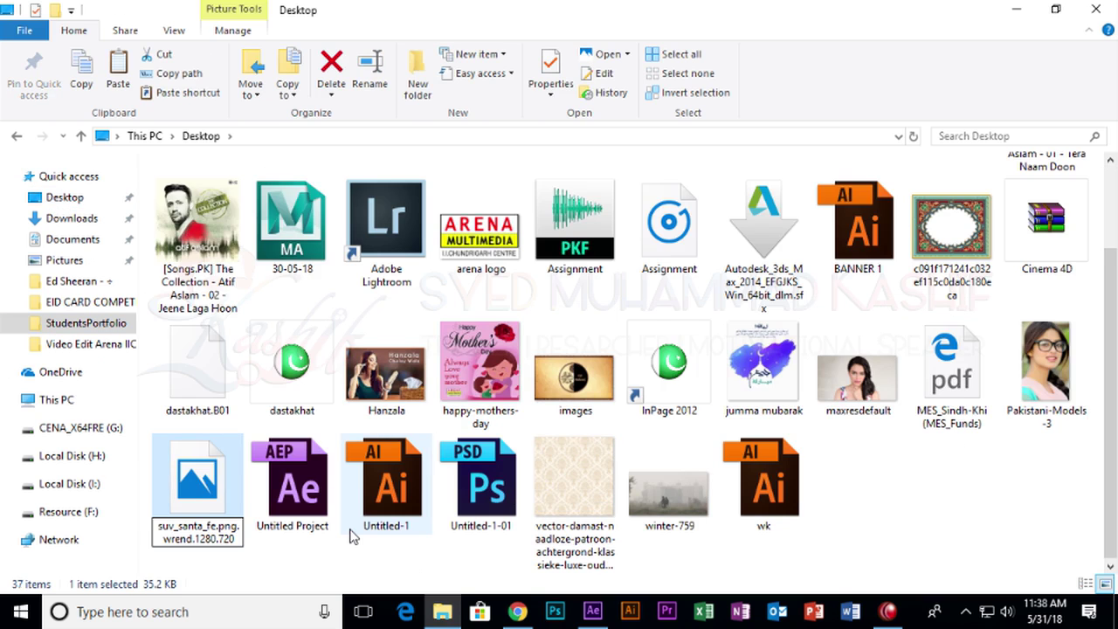
key("shift+End")
key("Delete")
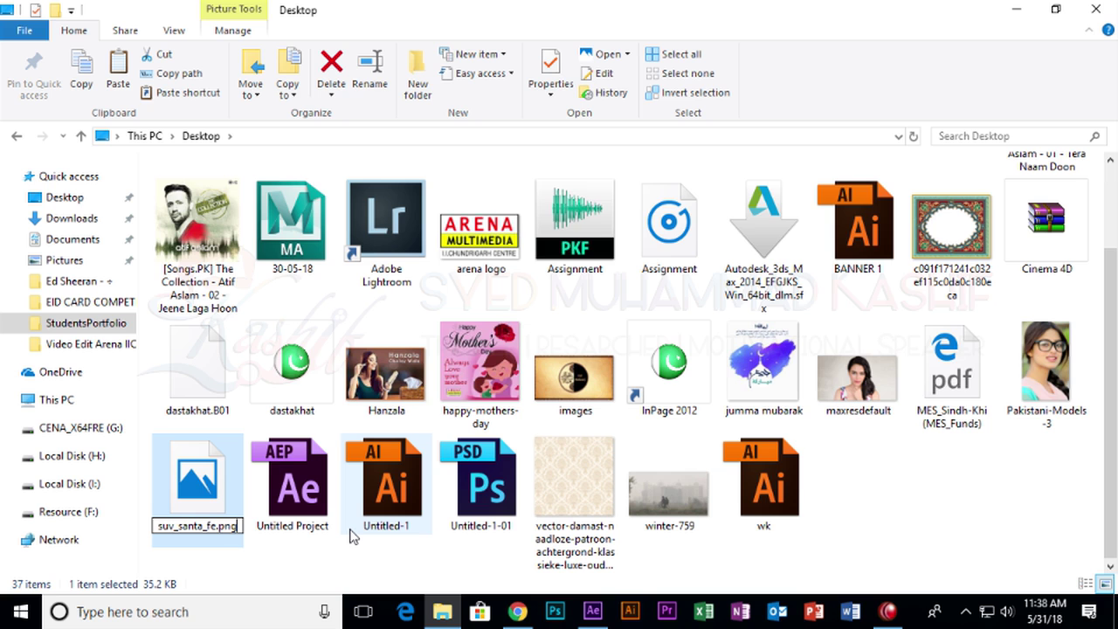
key("Return")
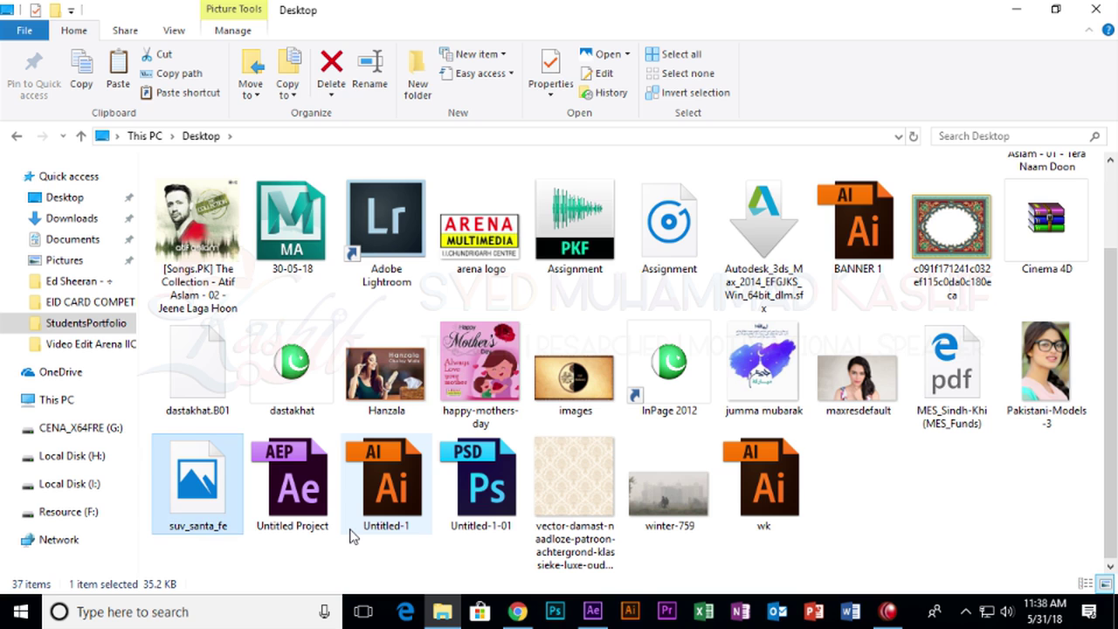
Check suv_santa_fe.png's properties, then minimize the Explorer window.
right_click(234, 521)
left_click(344, 579)
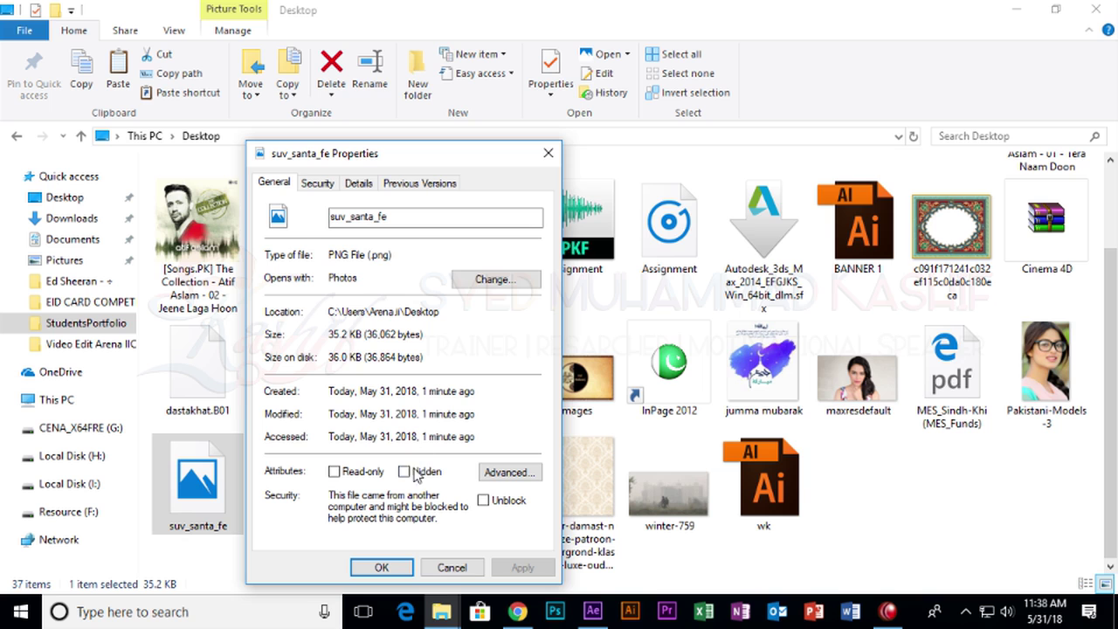
left_click(451, 567)
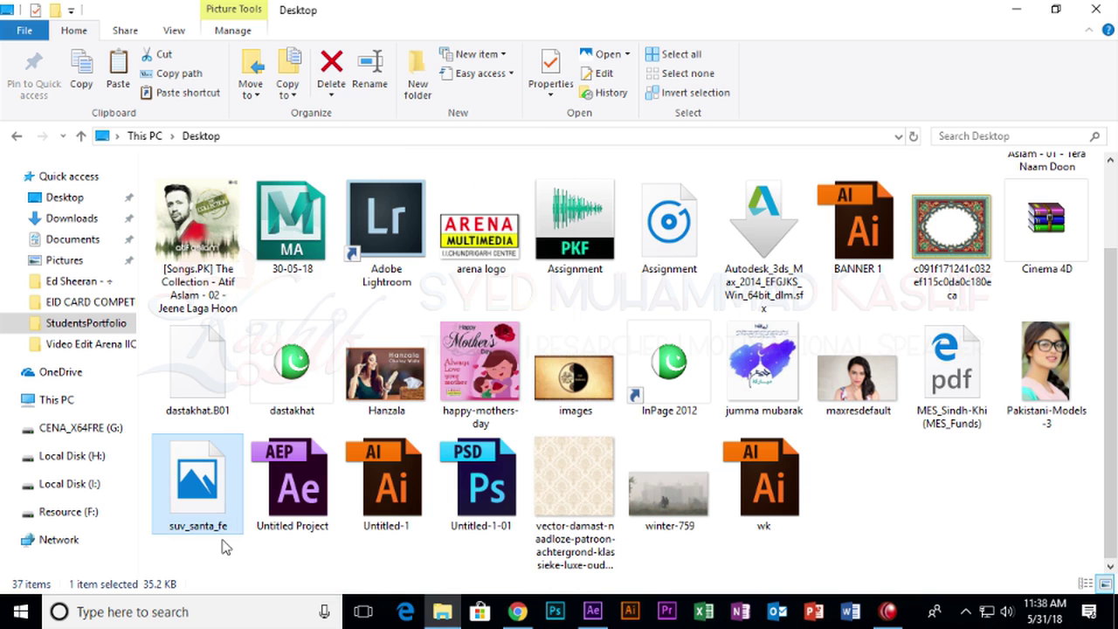
right_click(216, 505)
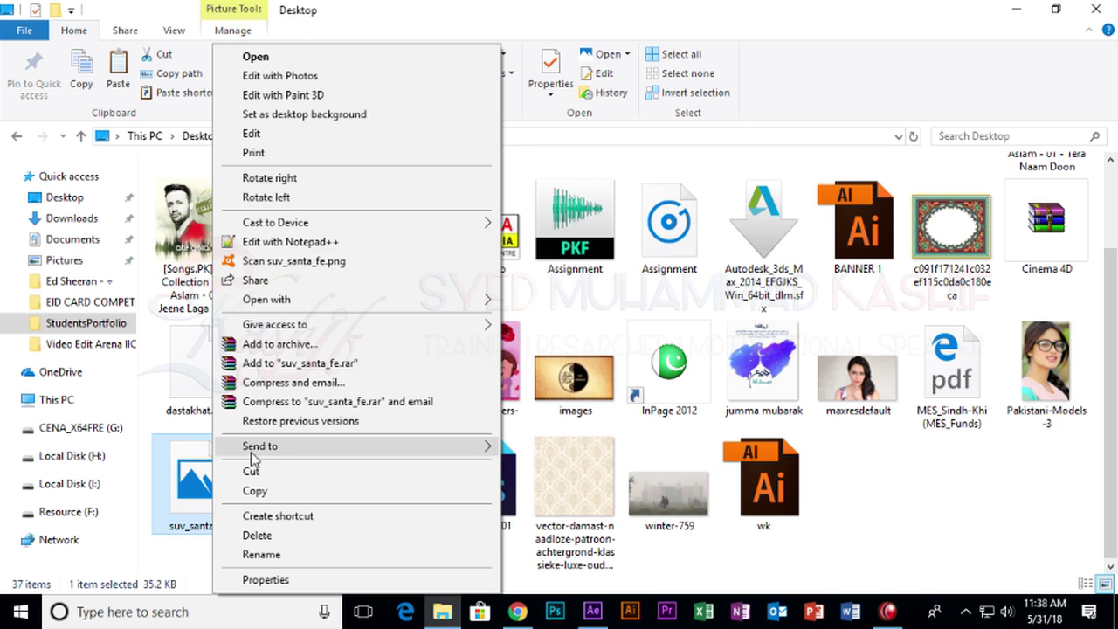
left_click(190, 472)
right_click(198, 480)
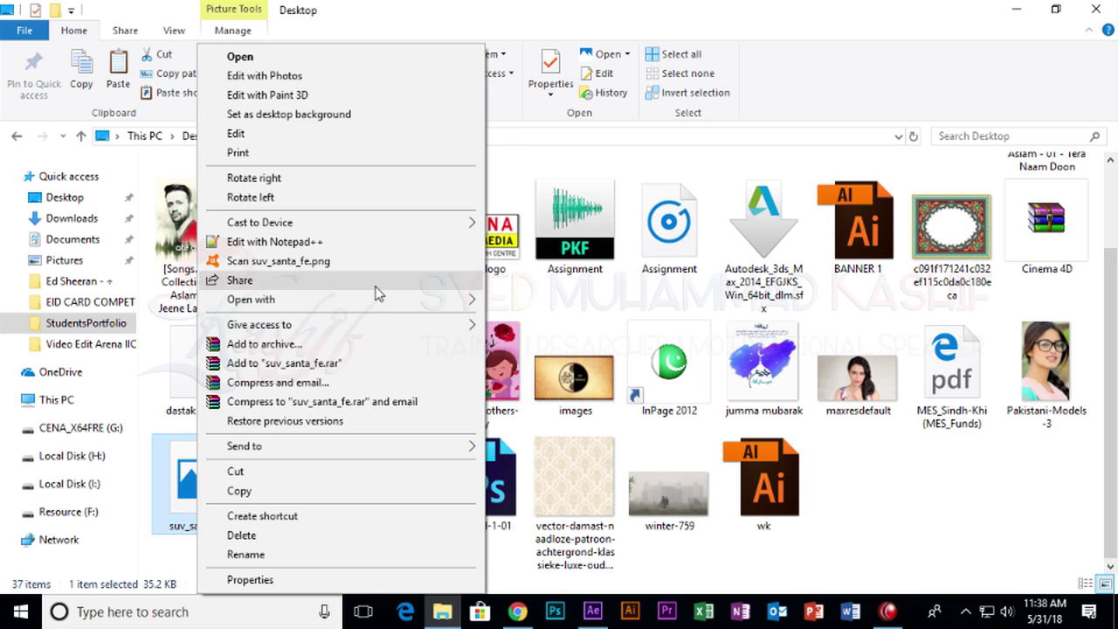
mouse_move(428, 302)
left_click(532, 320)
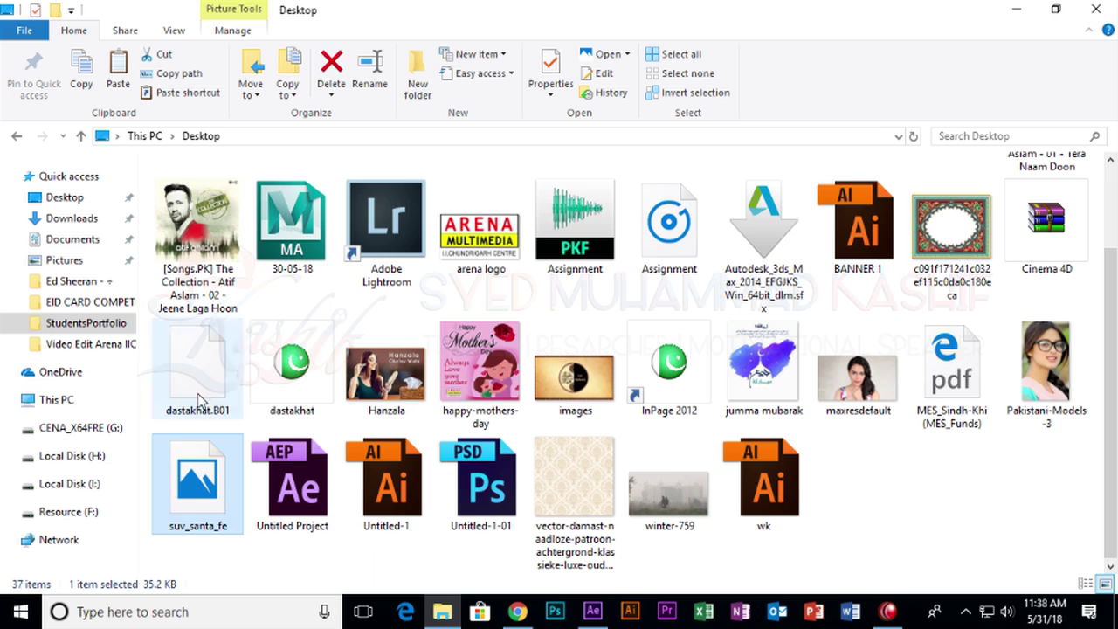
left_click(1015, 9)
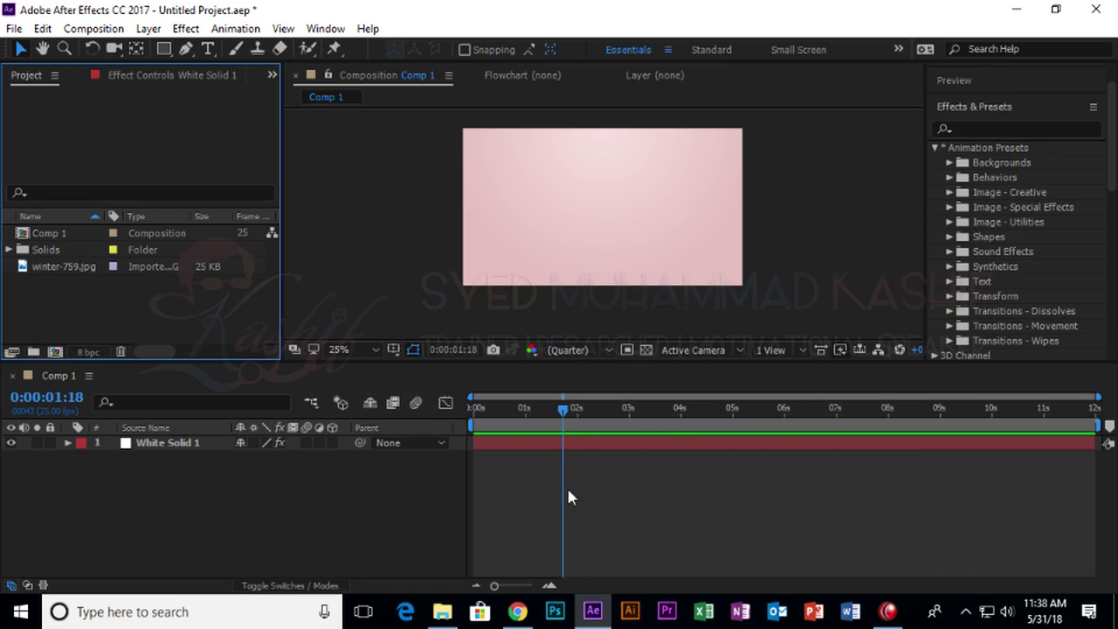
Import the black car image images.jpg and drag it and winter-759.jpg into Comp 1.
left_click(889, 609)
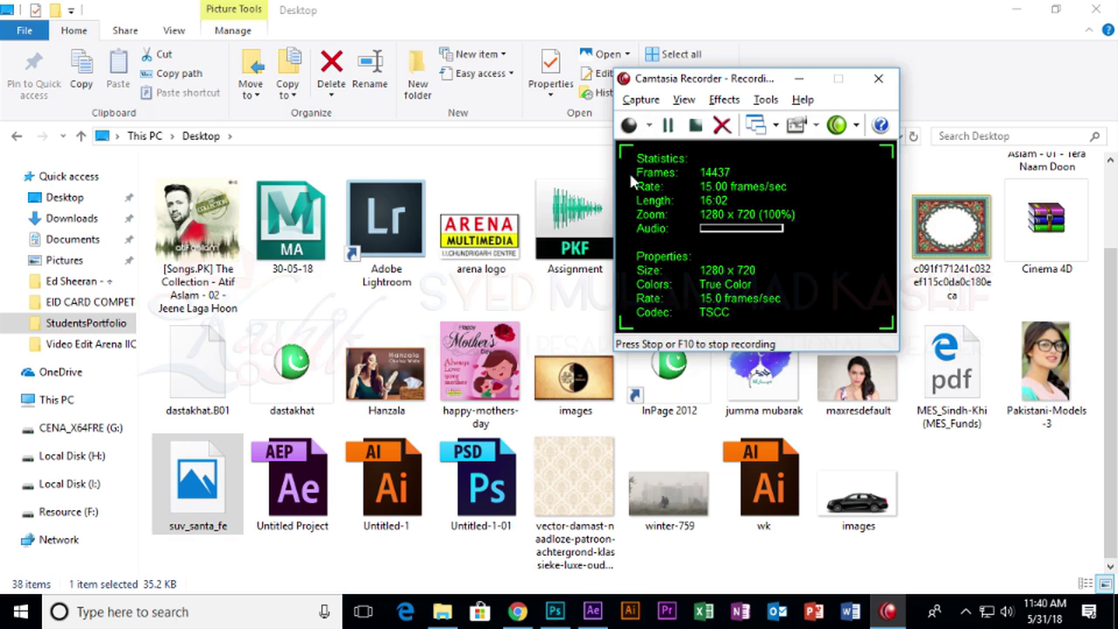
key("alt+Tab")
key("alt+Tab")
key("alt+Tab")
key("alt+Tab")
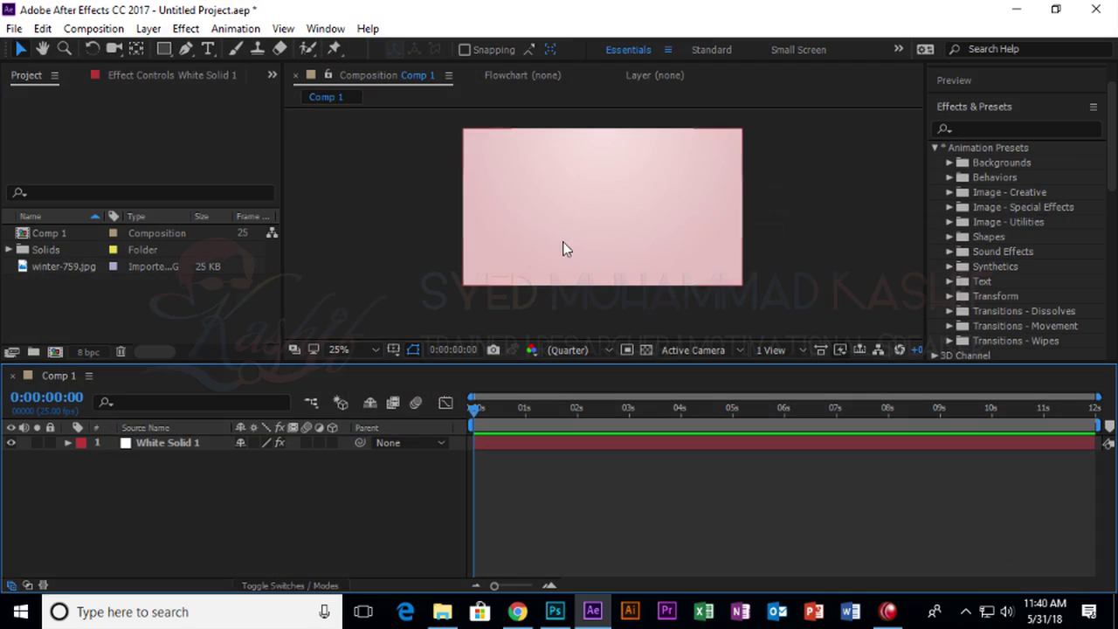
double_click(217, 280)
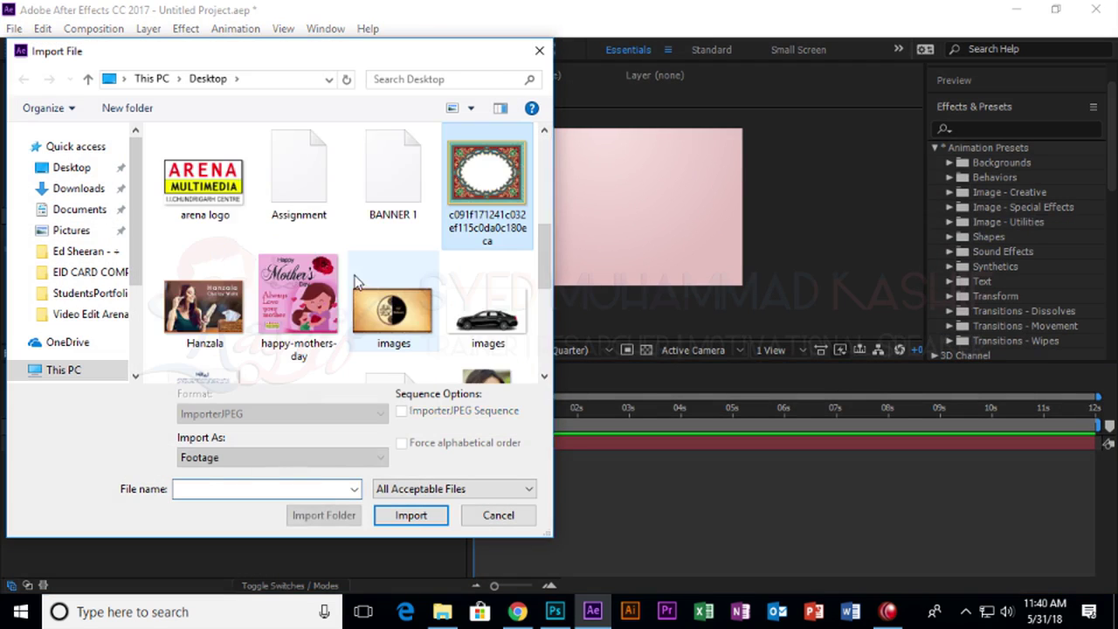
scroll(355, 282, "up", 3)
scroll(355, 281, "down", 4)
left_click(516, 242)
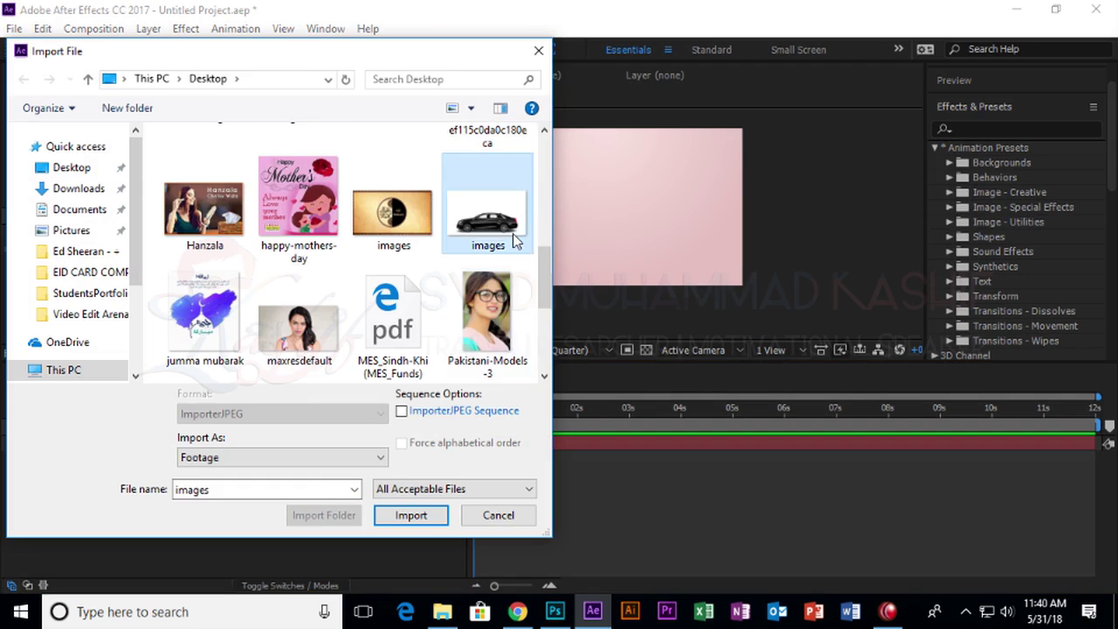
double_click(488, 218)
left_click_drag(52, 262, 592, 218)
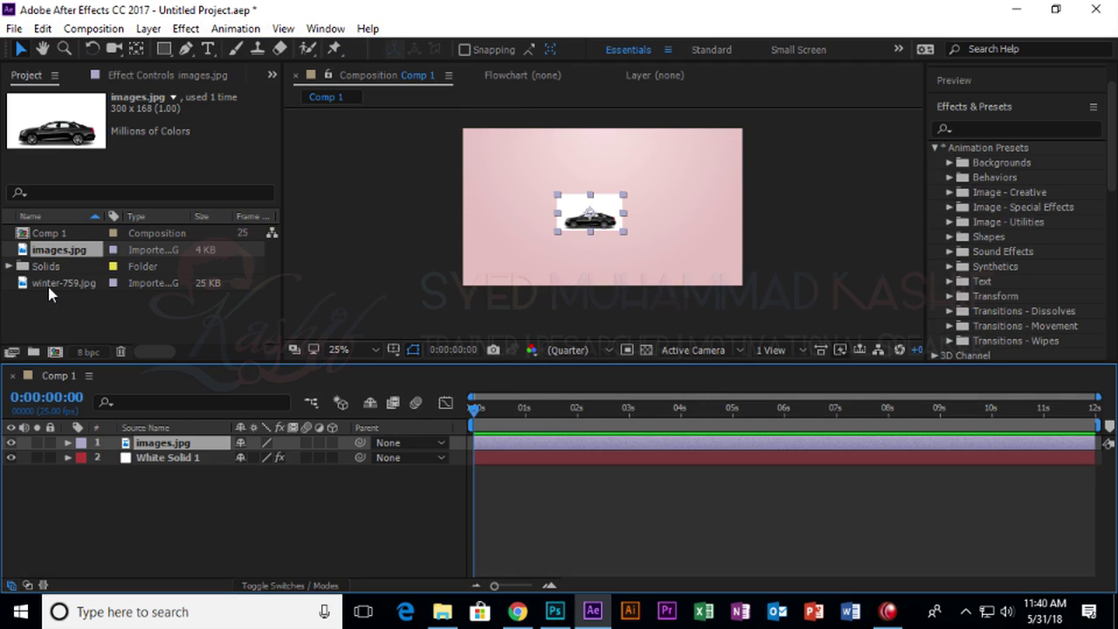
left_click_drag(47, 283, 601, 214)
Place winter-759.jpg beneath the car layer and scale it to 170%.
left_click_drag(147, 454, 167, 476)
scroll(625, 229, "up", 2)
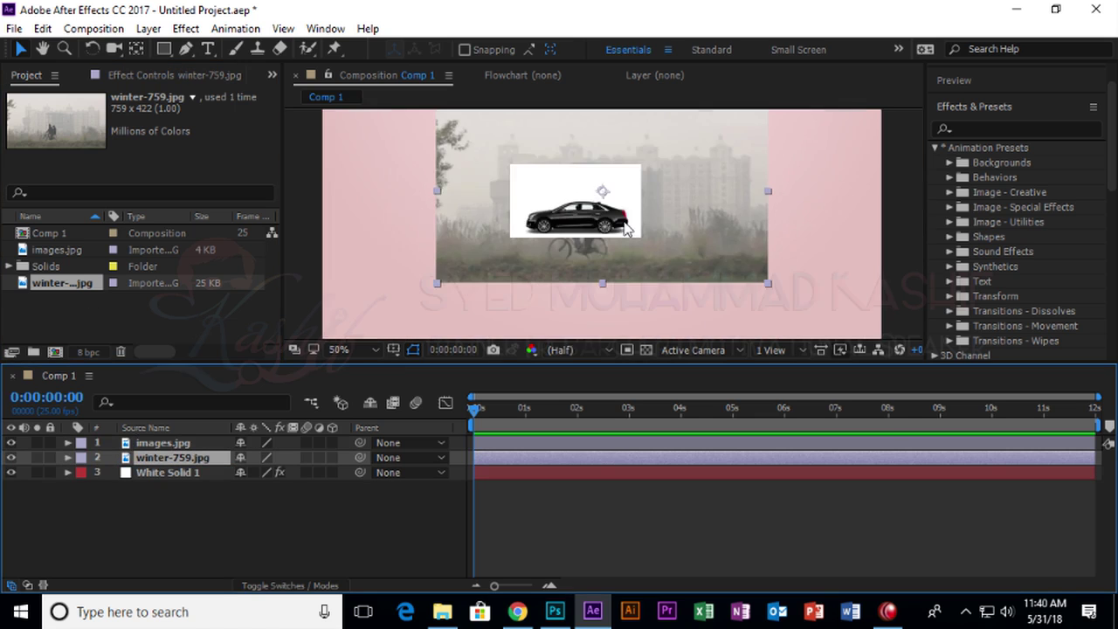
scroll(625, 229, "up", 1)
scroll(706, 254, "down", 2)
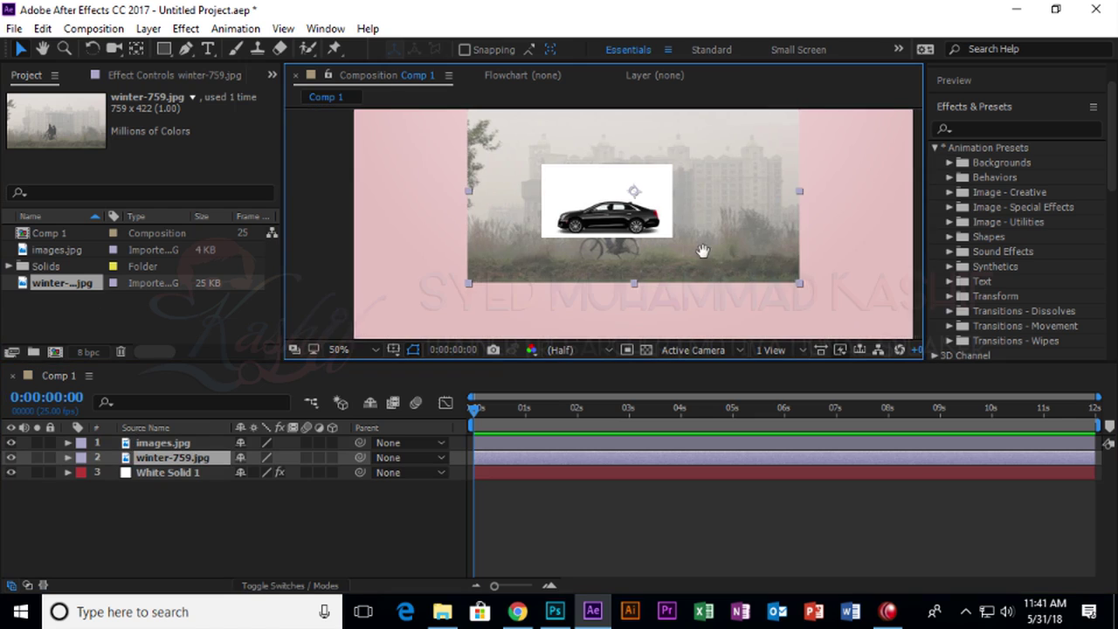
key("s")
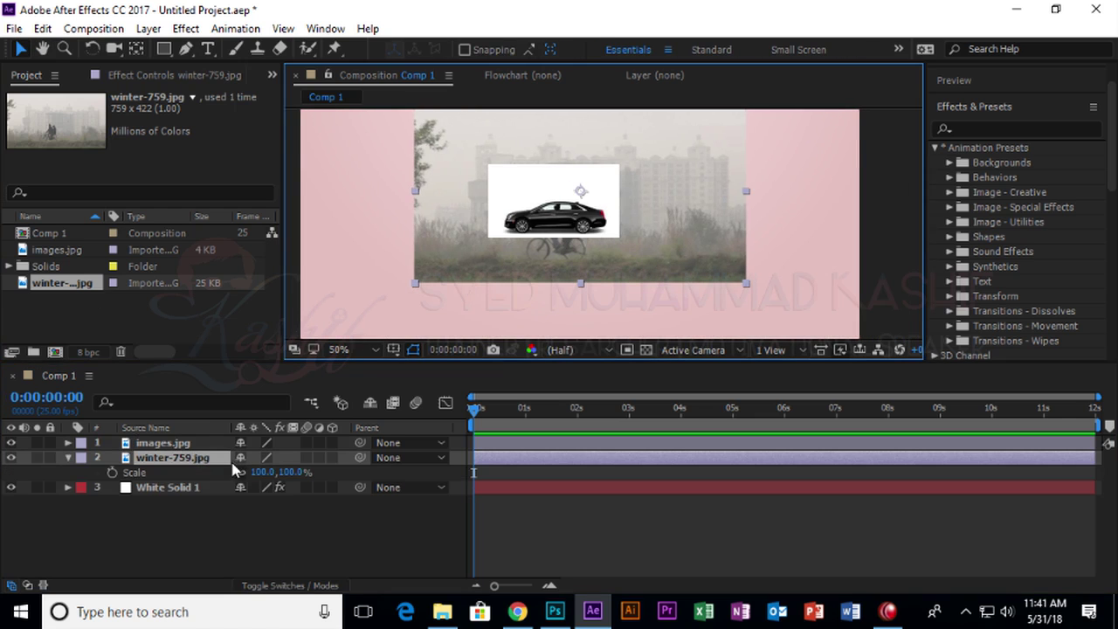
left_click_drag(251, 472, 320, 472)
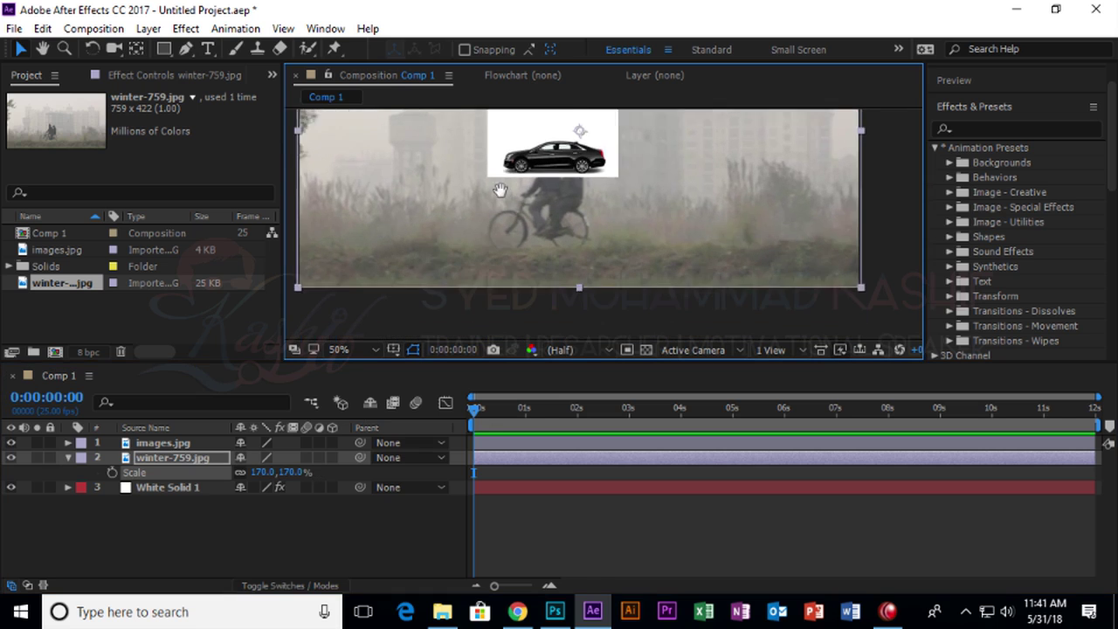
scroll(541, 230, "down", 2)
left_click_drag(541, 229, 530, 286)
Scale the car layer up to about 271% and set its blend mode to Multiply.
key("v")
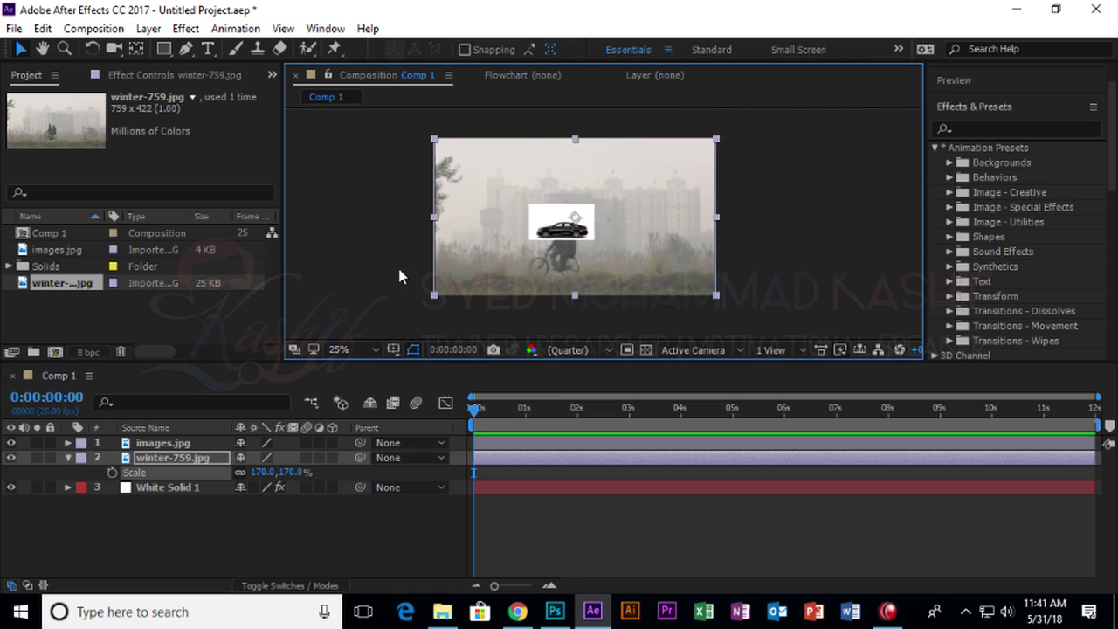
left_click(561, 225)
key("s")
left_click_drag(253, 457, 389, 454)
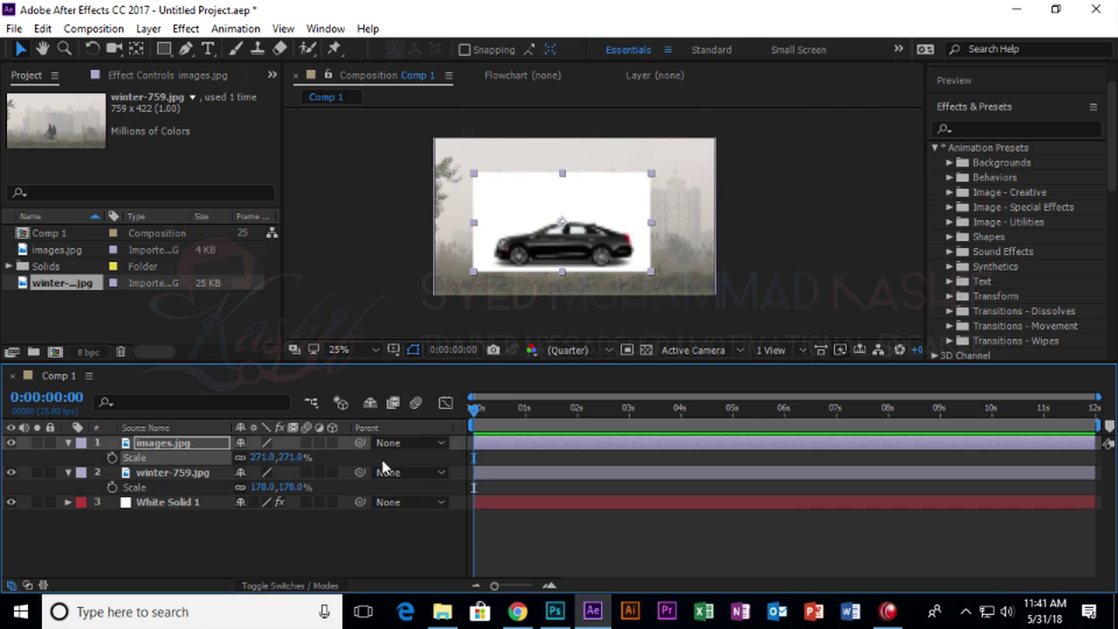
left_click(310, 585)
left_click(289, 445)
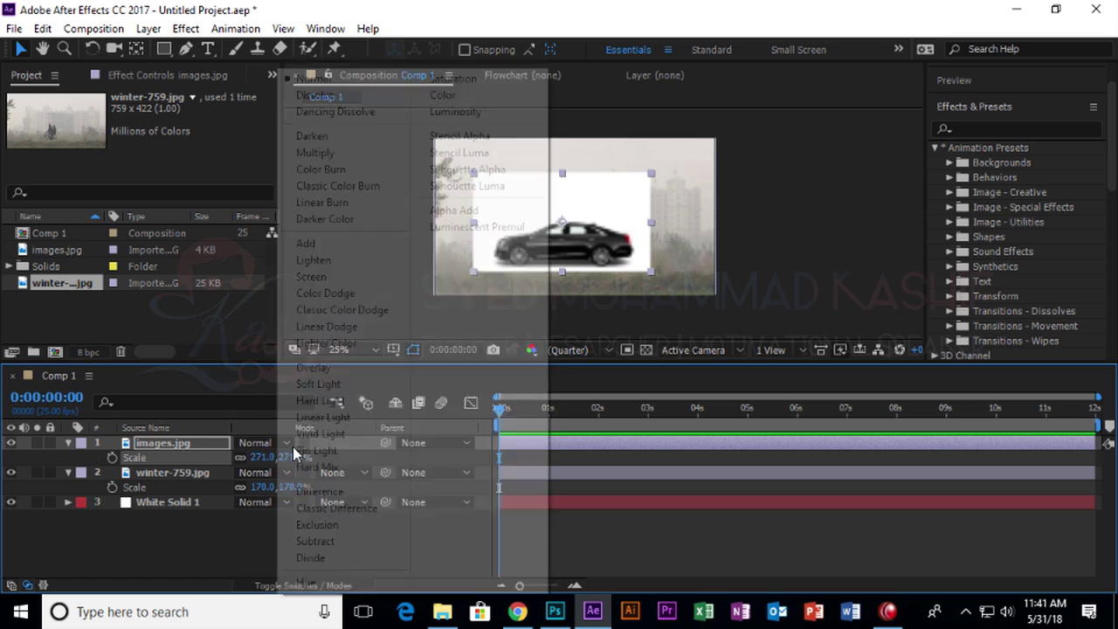
left_click(319, 152)
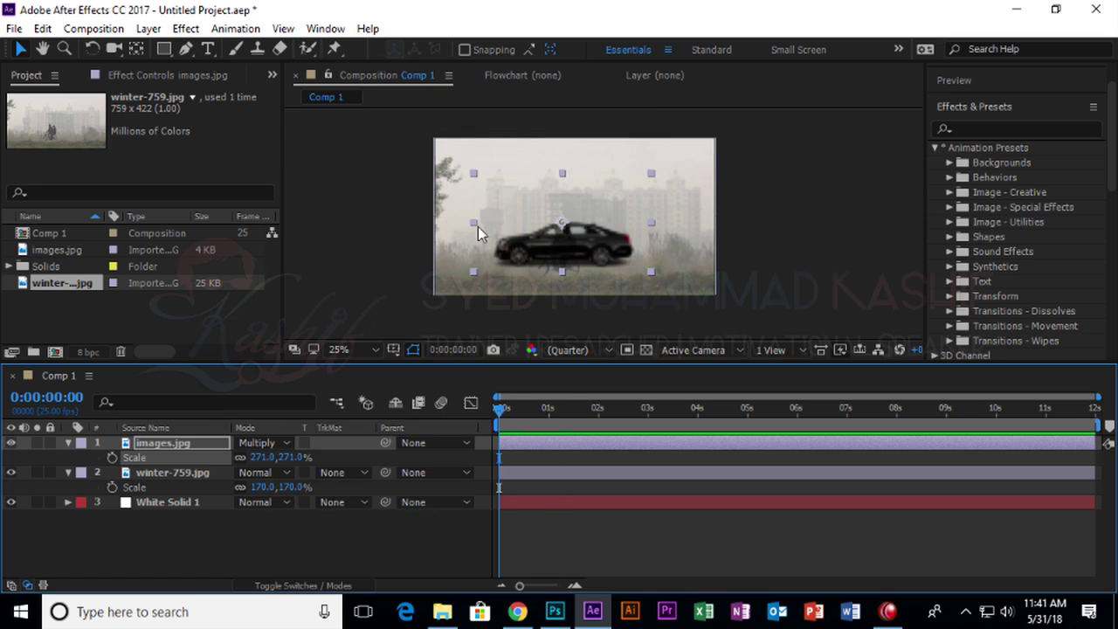
Move the car right, fit the composition in view, and reduce its scale to 260%.
left_click(392, 230)
left_click_drag(592, 252, 684, 257)
left_click_drag(777, 232, 752, 219)
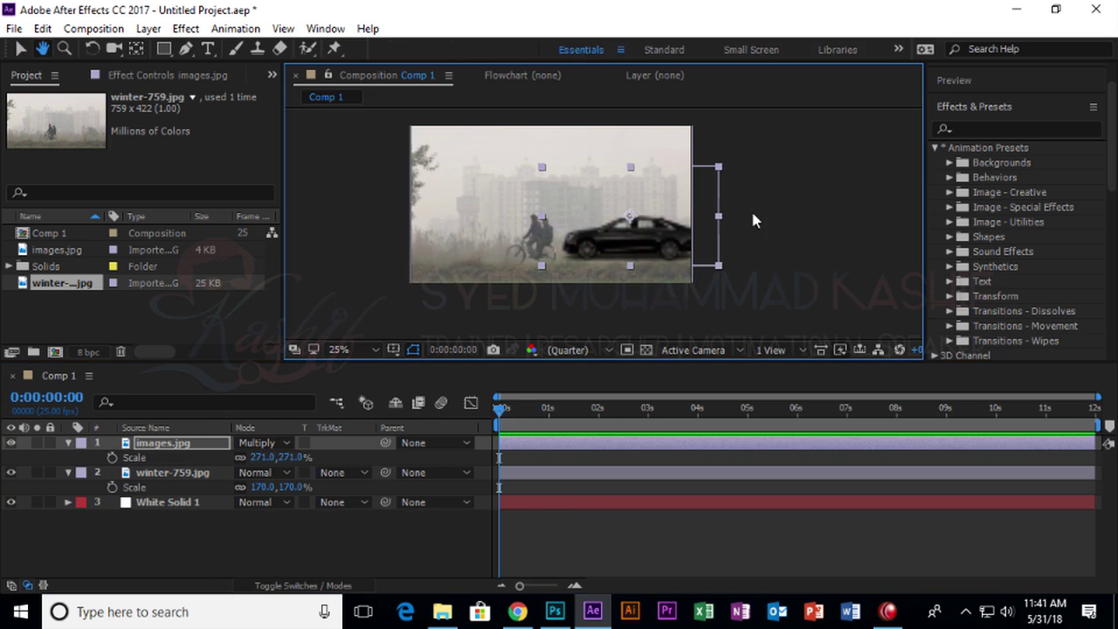
left_click(354, 349)
left_click(369, 39)
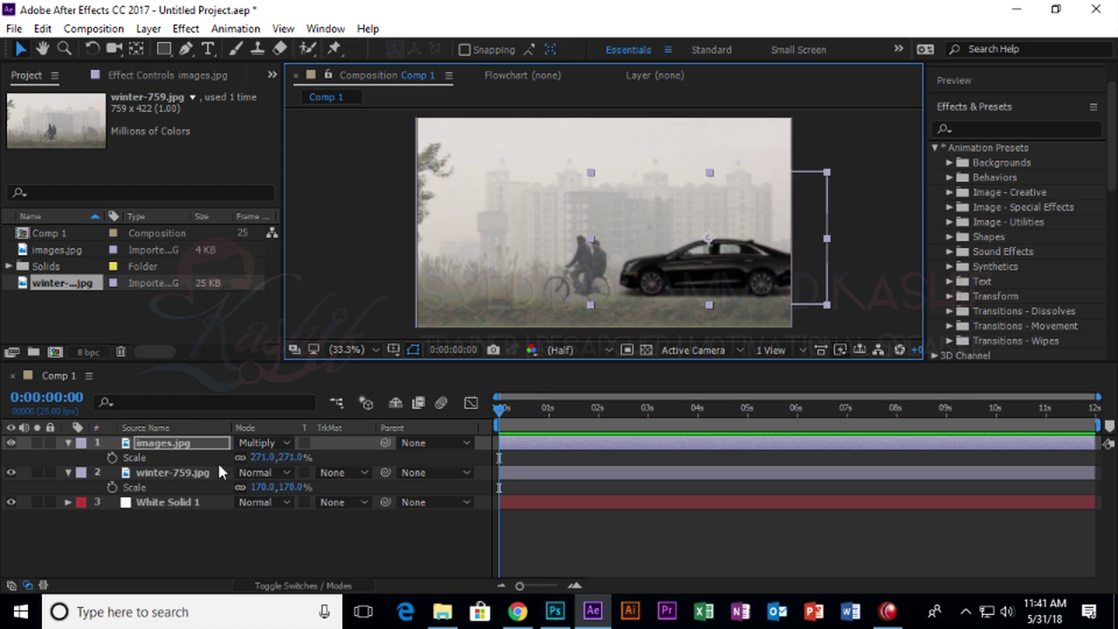
left_click_drag(260, 456, 250, 458)
left_click_drag(739, 265, 716, 291)
Move the car to the photo's right edge, at Position 1474,604.
left_click(136, 49)
mouse_move(5, 49)
left_mouse_down()
mouse_move(30, 54)
mouse_move(27, 35)
mouse_move(26, 50)
left_mouse_up()
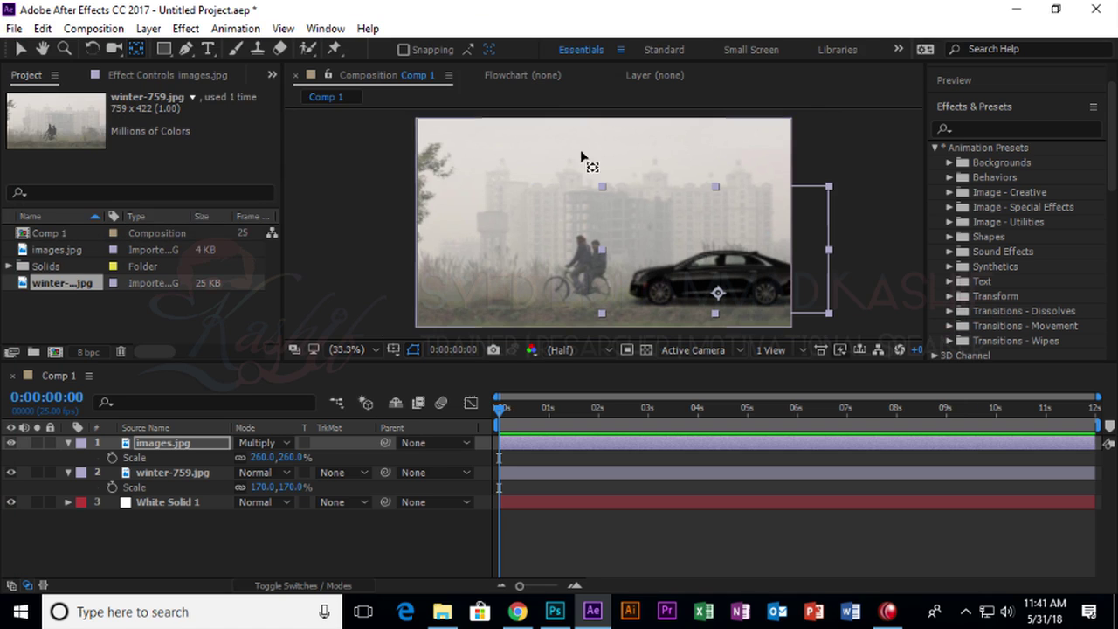
left_click(698, 256)
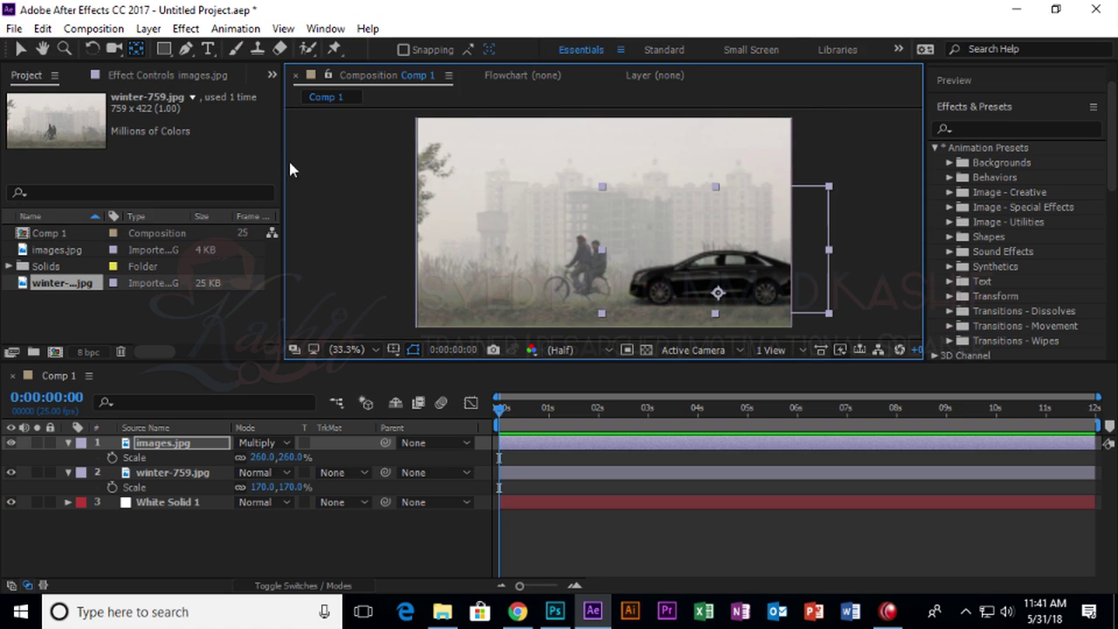
left_click(19, 49)
left_click_drag(699, 279, 826, 280)
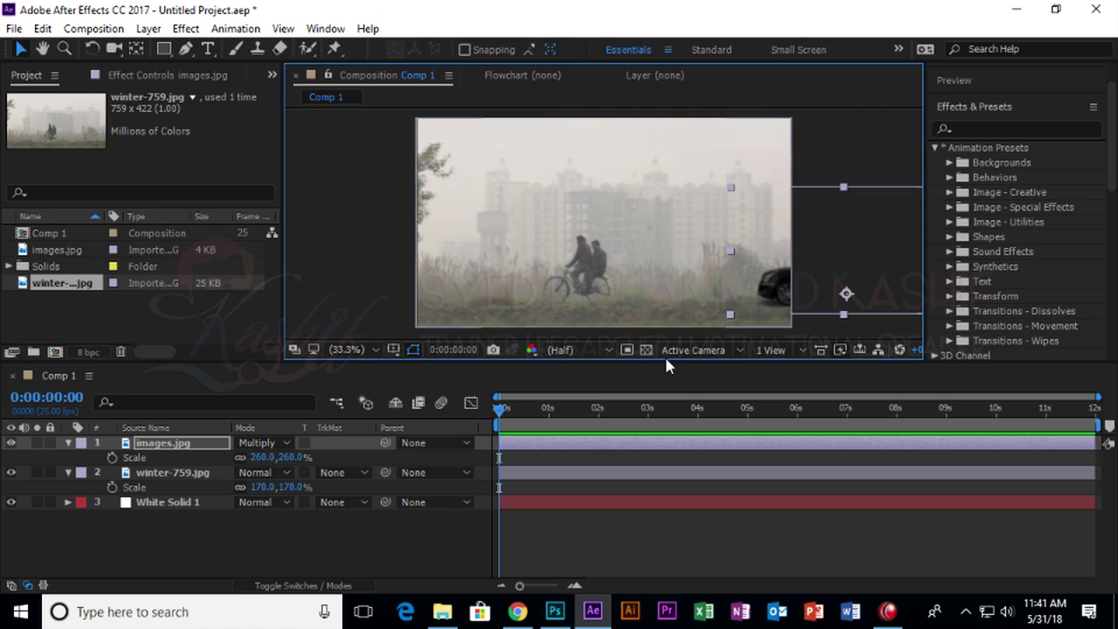
key("p")
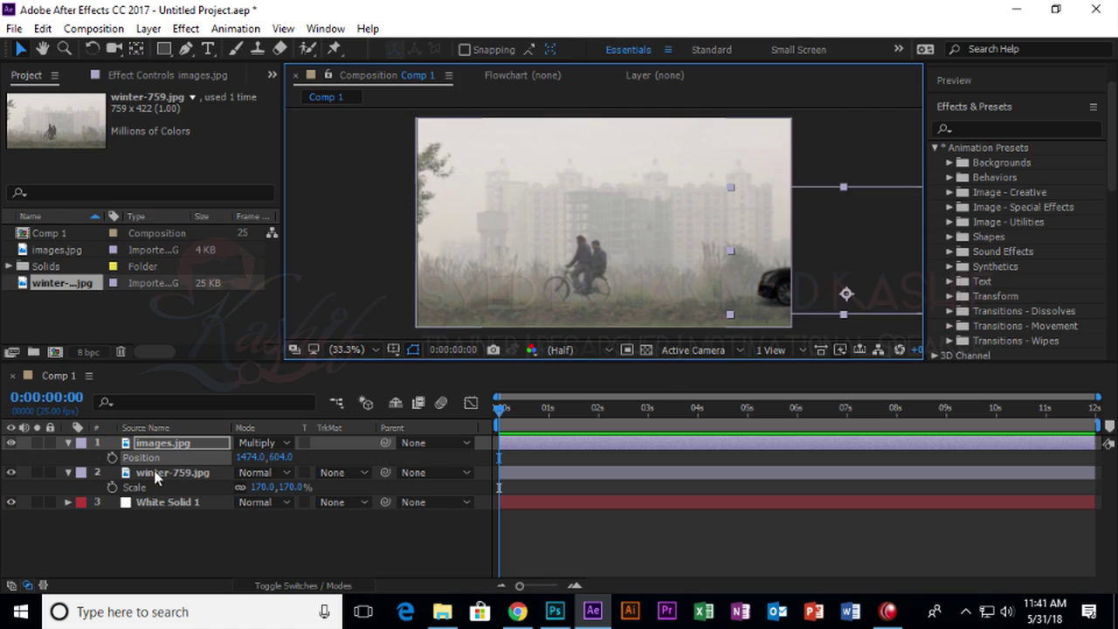
left_click(211, 547)
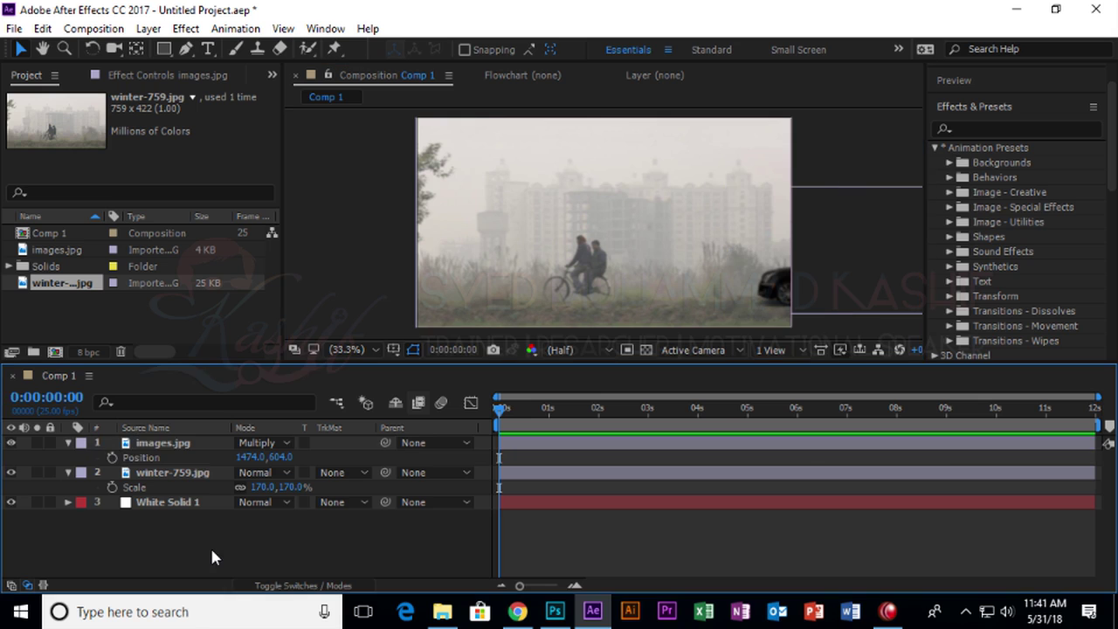
left_click(185, 474)
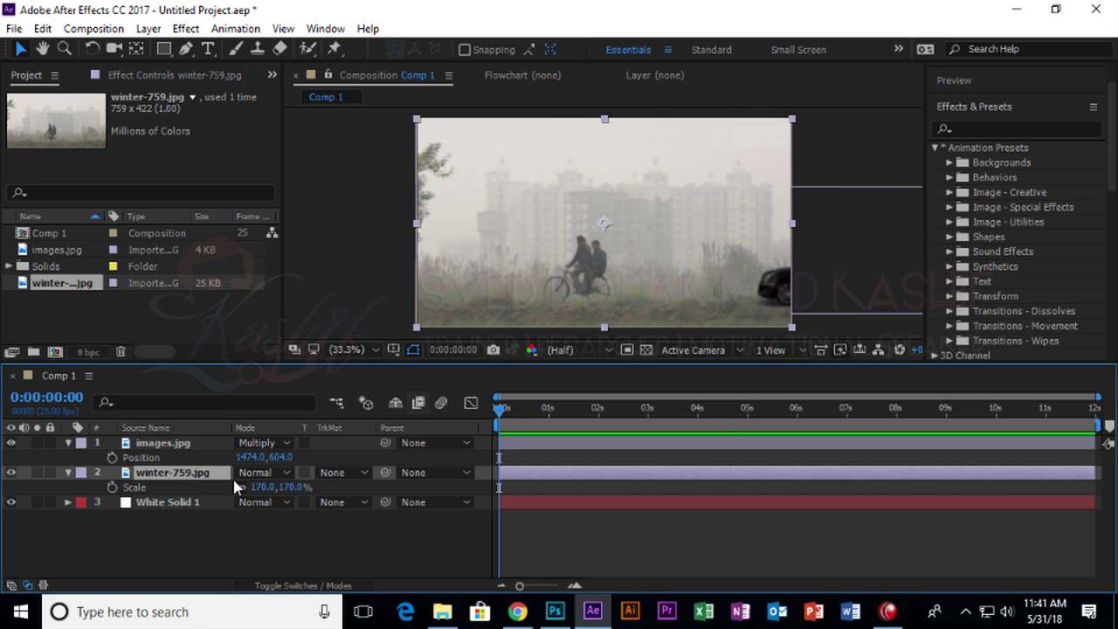
left_click(205, 529)
left_click(190, 475)
left_click(188, 51)
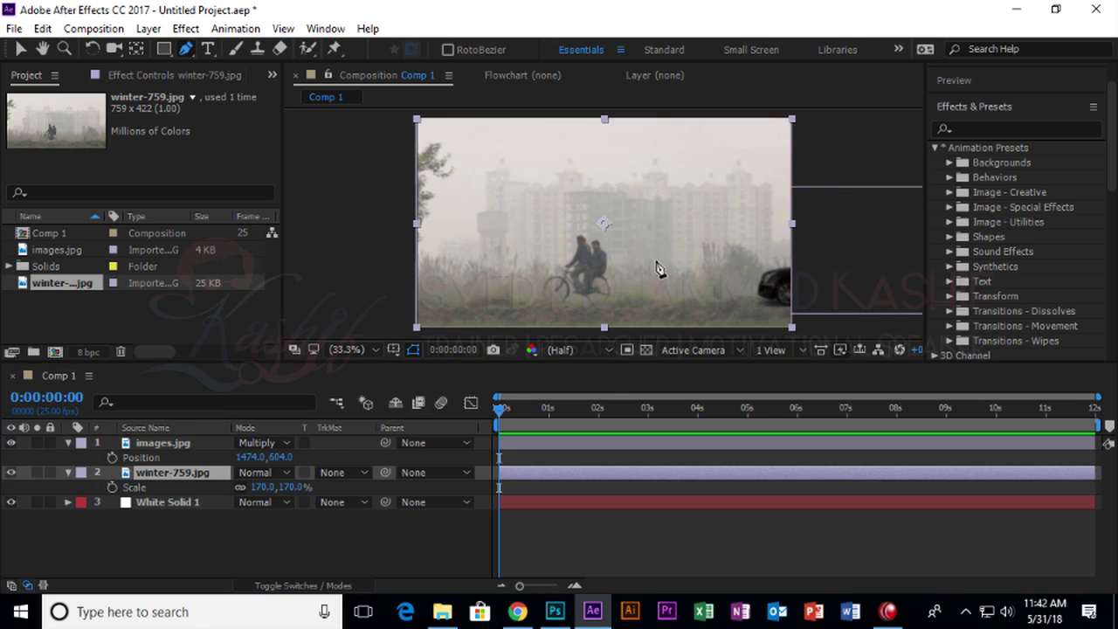
left_click(821, 295)
left_click_drag(705, 286, 685, 299)
left_click_drag(585, 288, 568, 285)
left_click_drag(472, 288, 354, 299)
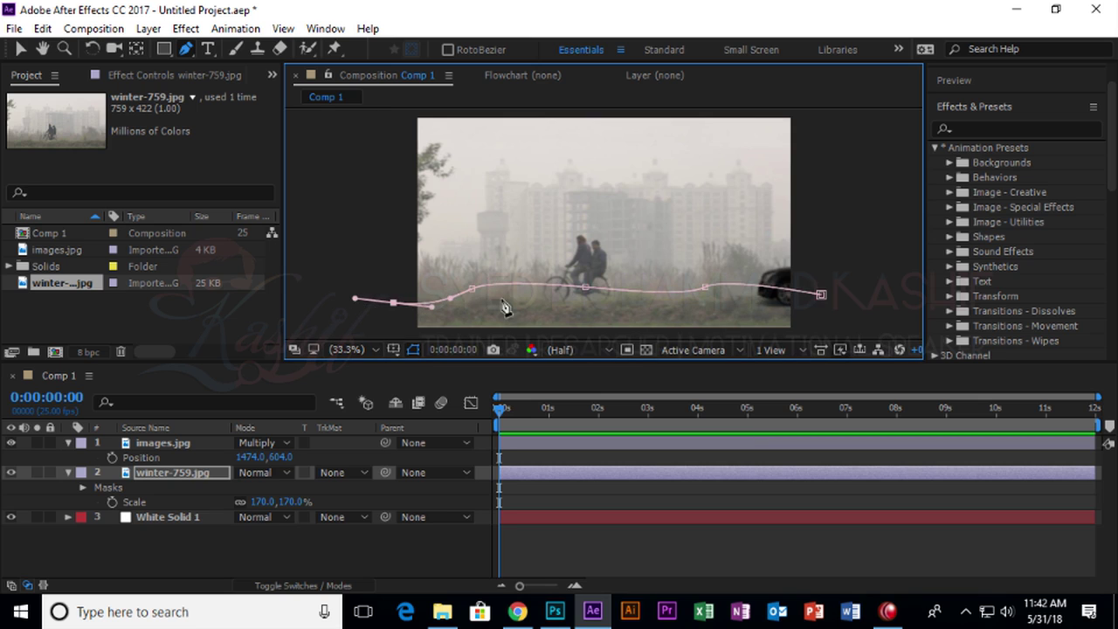
left_click(319, 303)
left_click(19, 50)
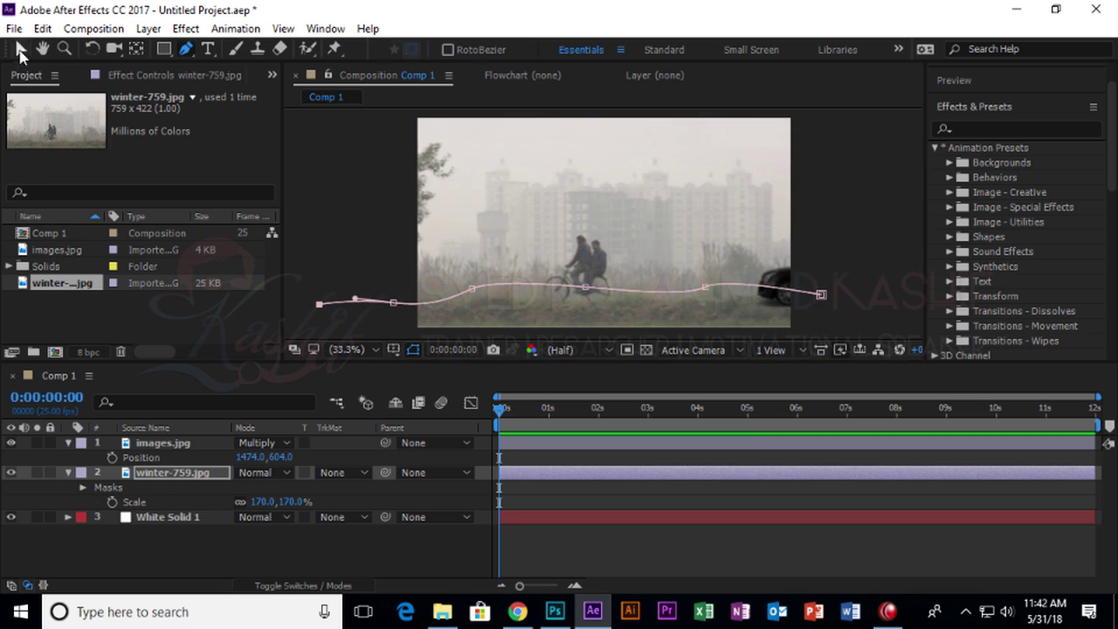
left_click(84, 486)
left_click(97, 502)
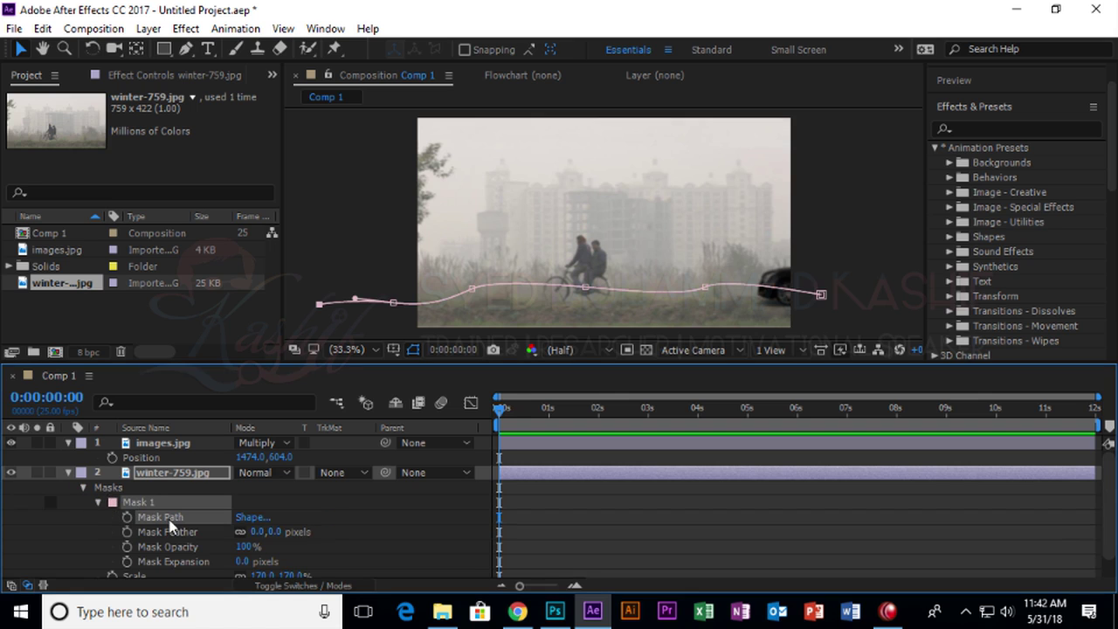
key("ctrl+z")
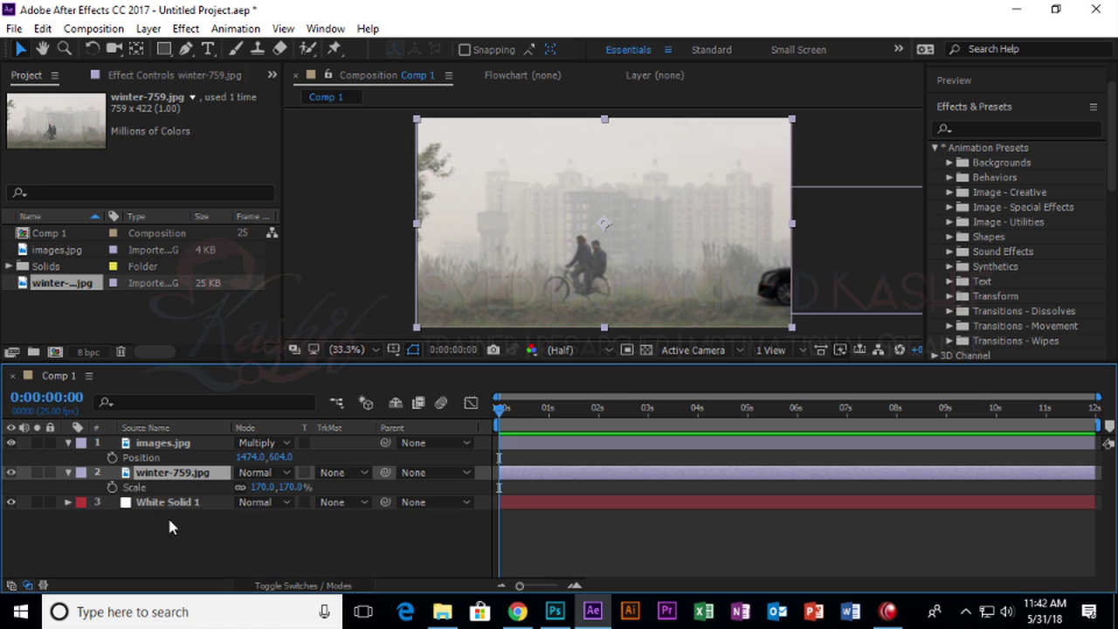
Paste the wavy Position keyframes onto the images.jpg car layer and preview them.
left_click(412, 559)
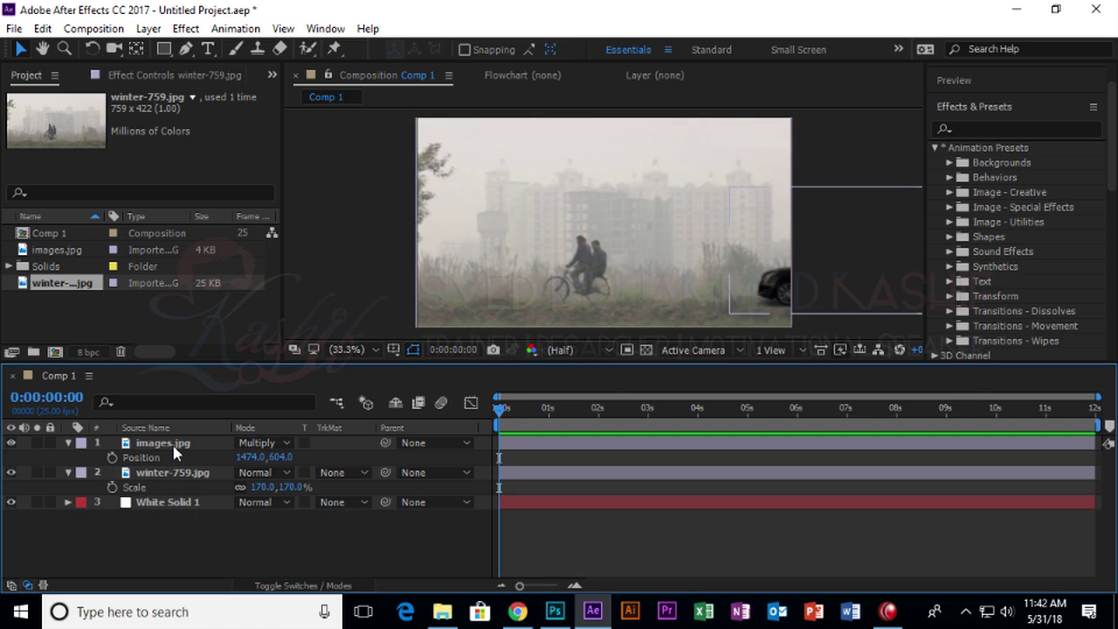
left_click(173, 446)
key("Return")
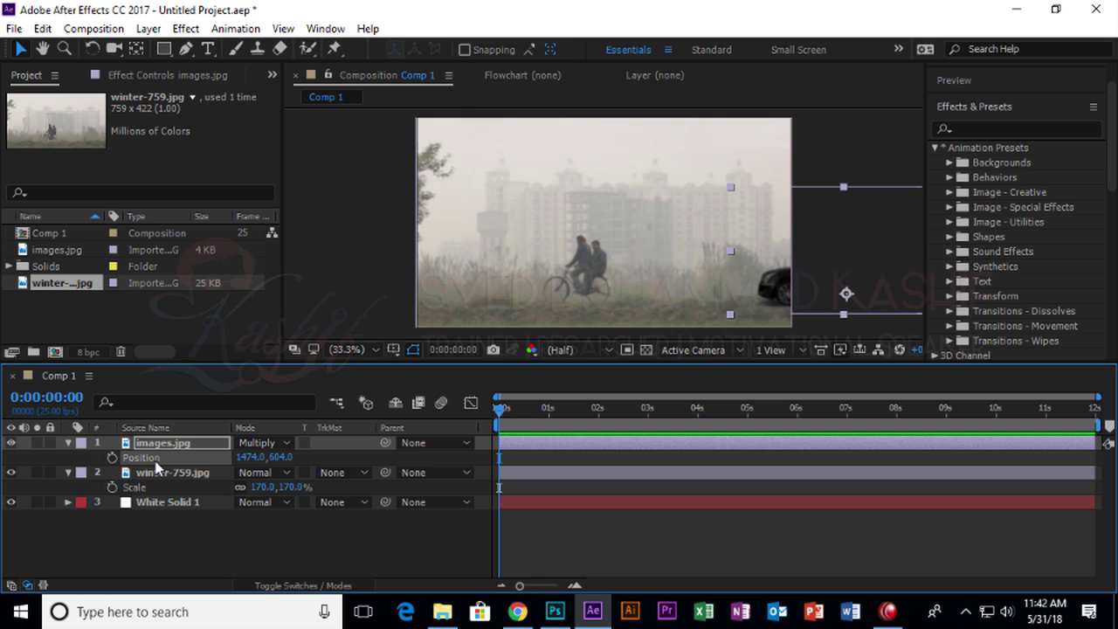
key("ctrl+v")
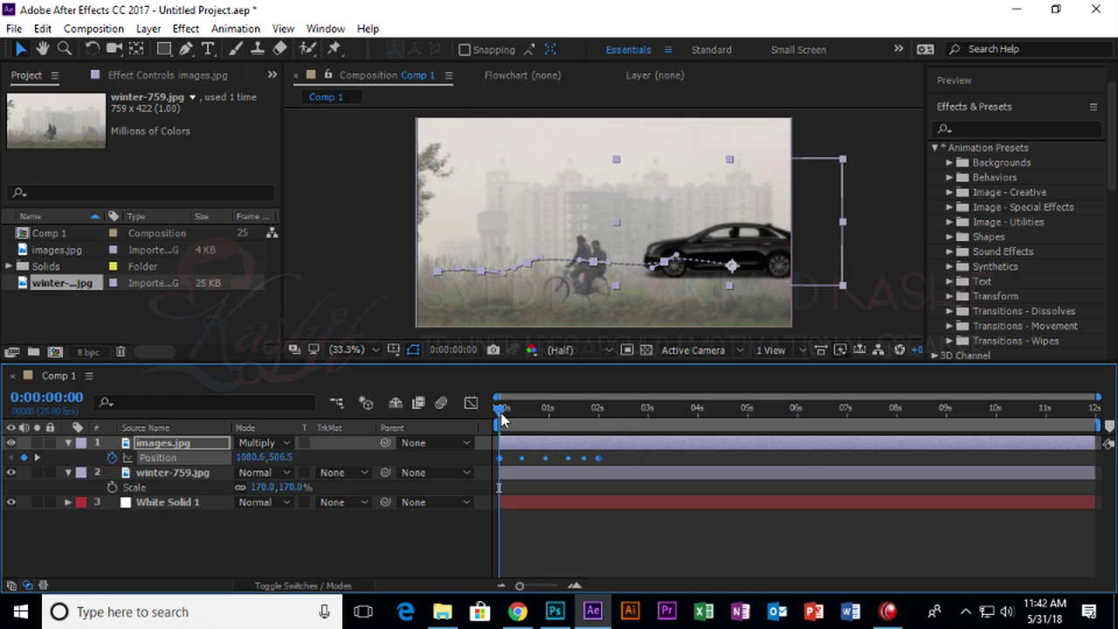
key("space")
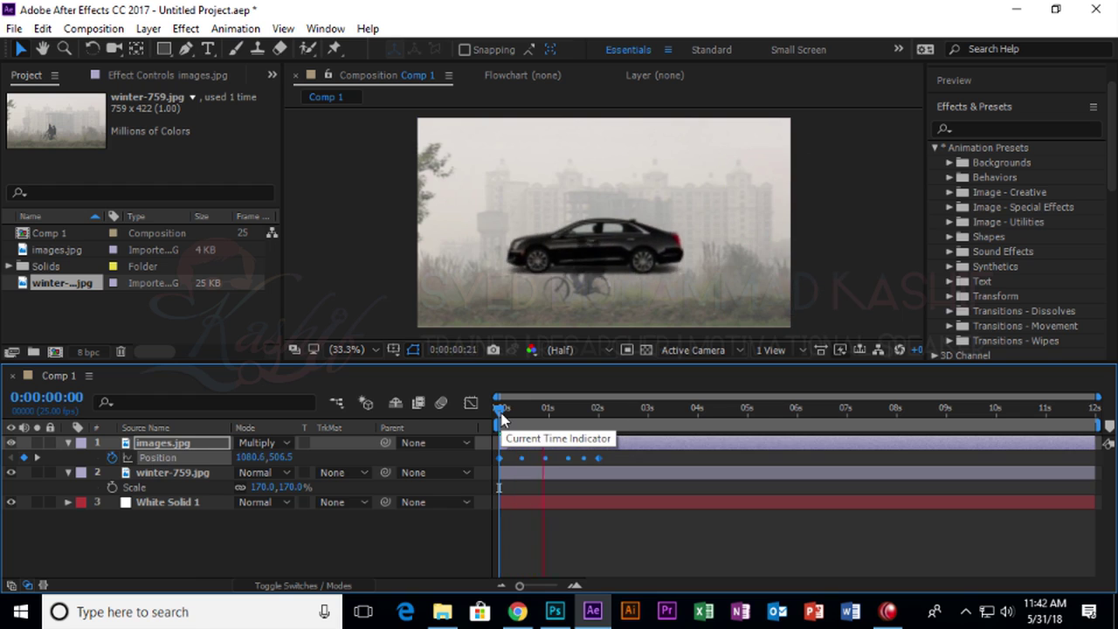
left_click(612, 408)
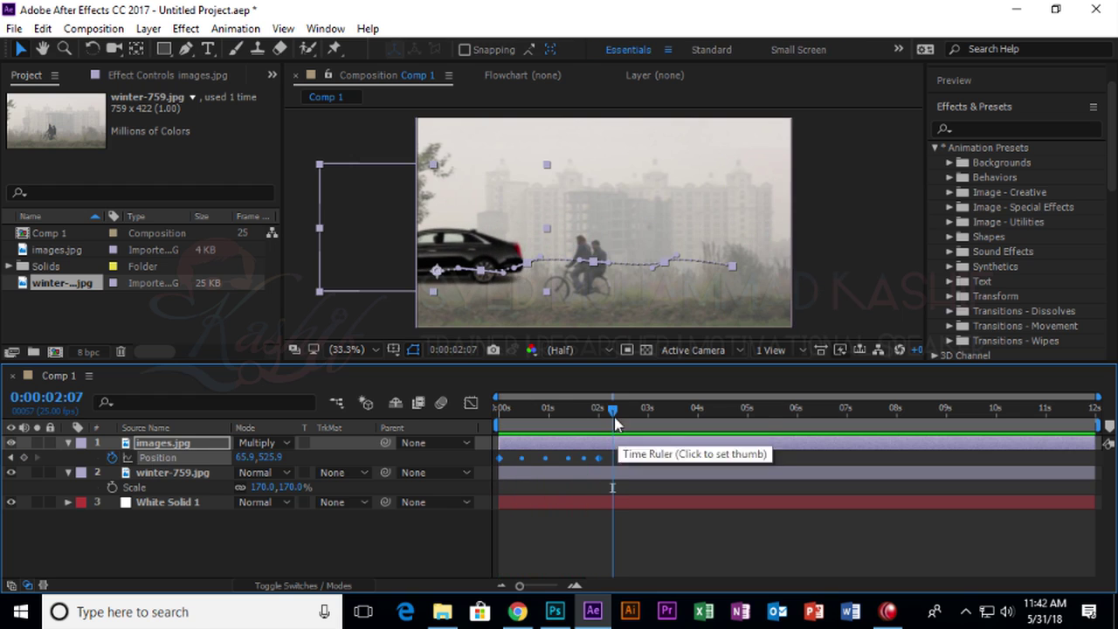
Drag the car and its motion-path points down onto the road, starting at 1173.6,578.5.
left_click_drag(503, 261, 502, 275)
key("ctrl+z")
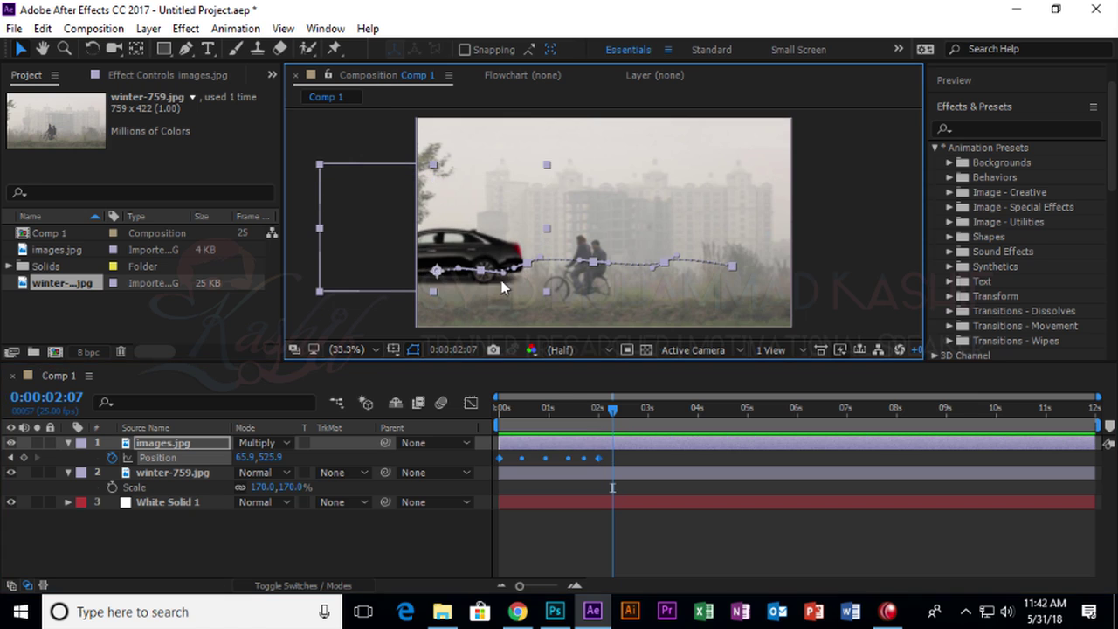
key("Home")
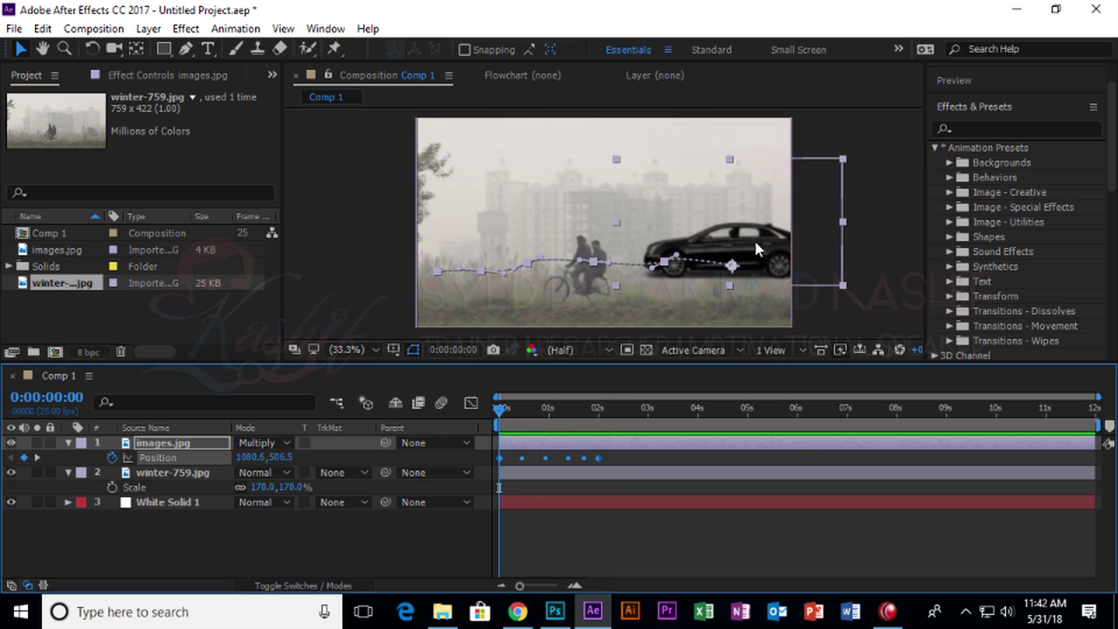
left_click(873, 237)
left_click_drag(735, 245, 770, 275)
left_click_drag(665, 264, 659, 288)
left_click_drag(593, 268, 591, 294)
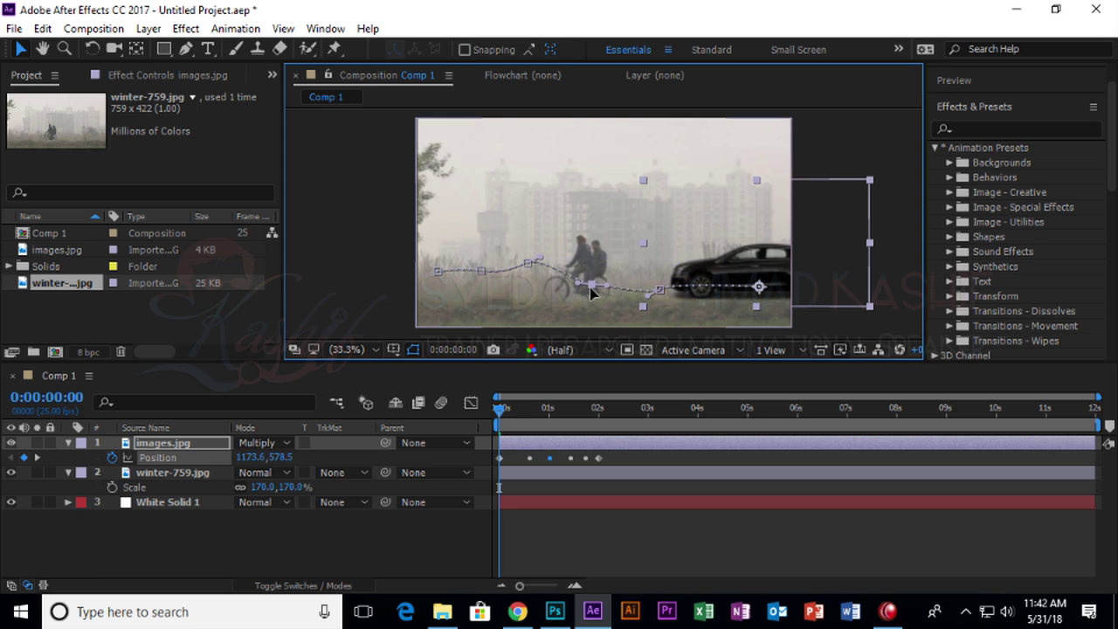
left_click_drag(527, 263, 434, 283)
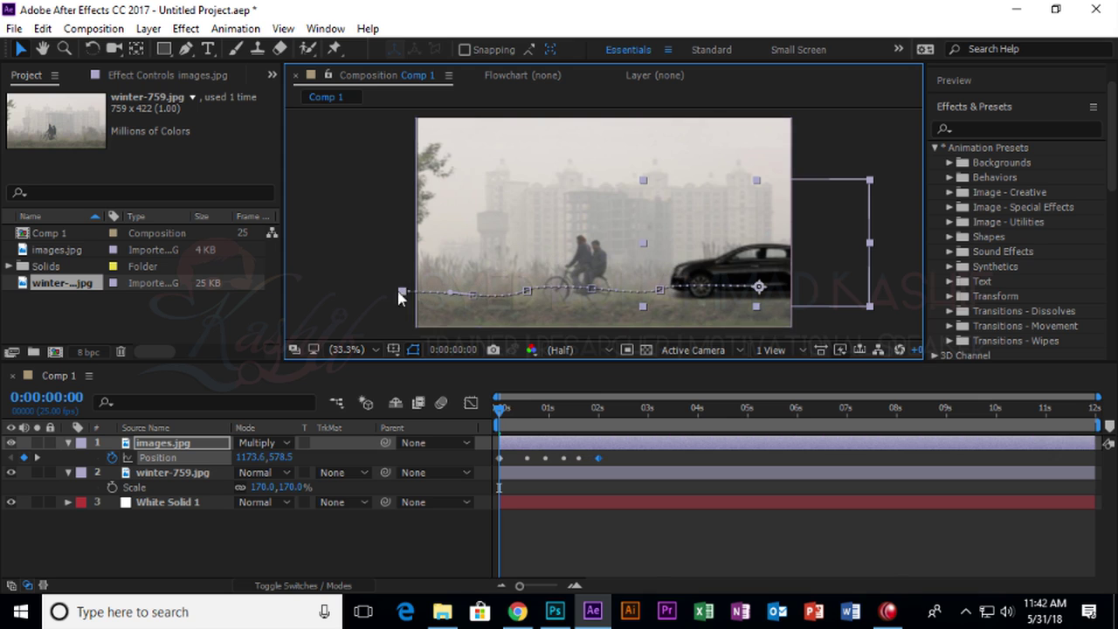
left_click(366, 211)
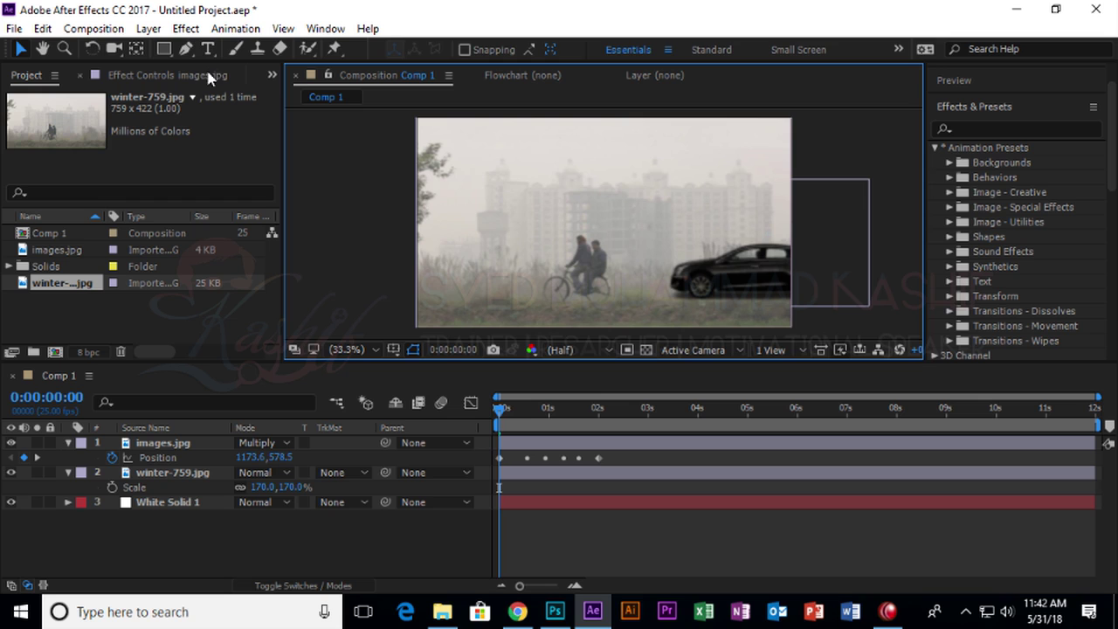
left_click(186, 49)
left_click(379, 159)
left_click_drag(531, 157, 572, 192)
left_click_drag(642, 194, 686, 179)
left_click_drag(716, 229, 648, 287)
left_click(423, 243)
left_click_drag(378, 160, 384, 173)
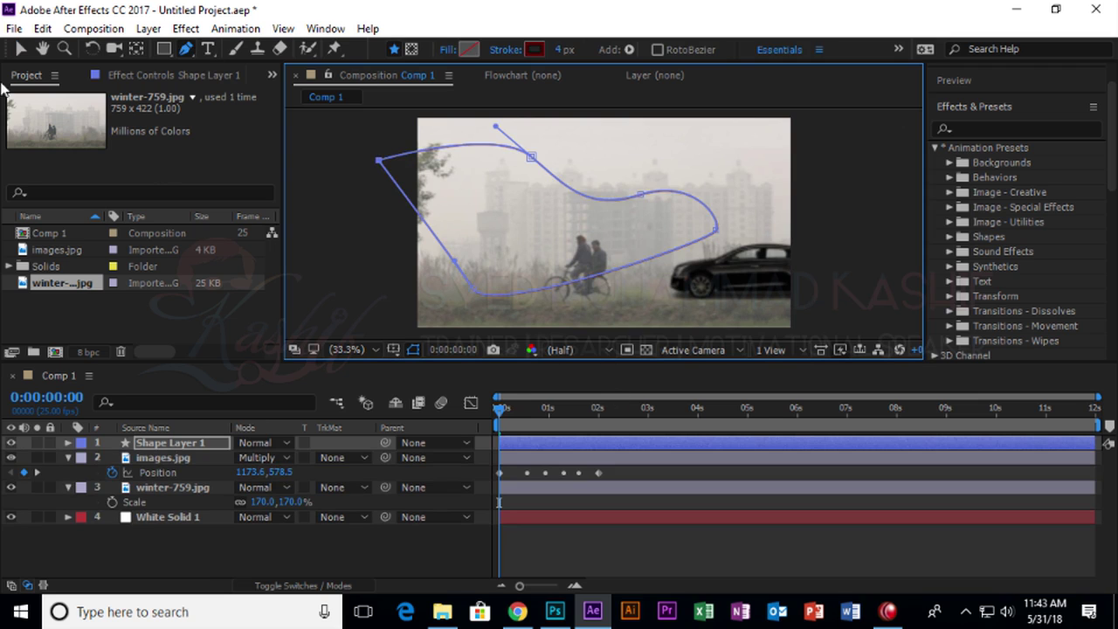
left_click(17, 50)
left_click(437, 166)
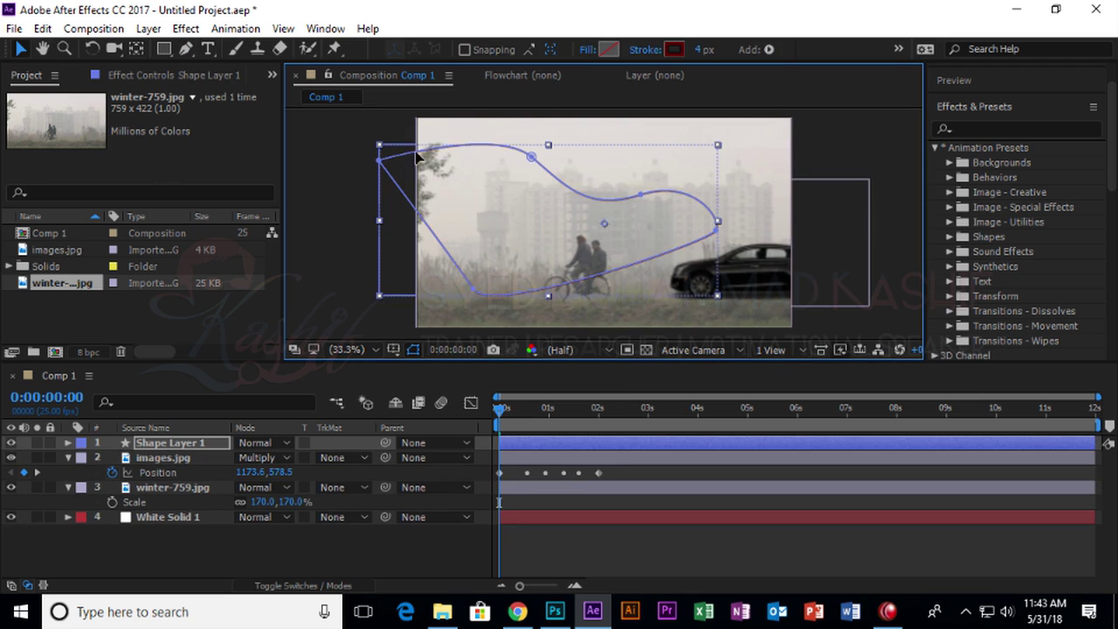
left_click(21, 535)
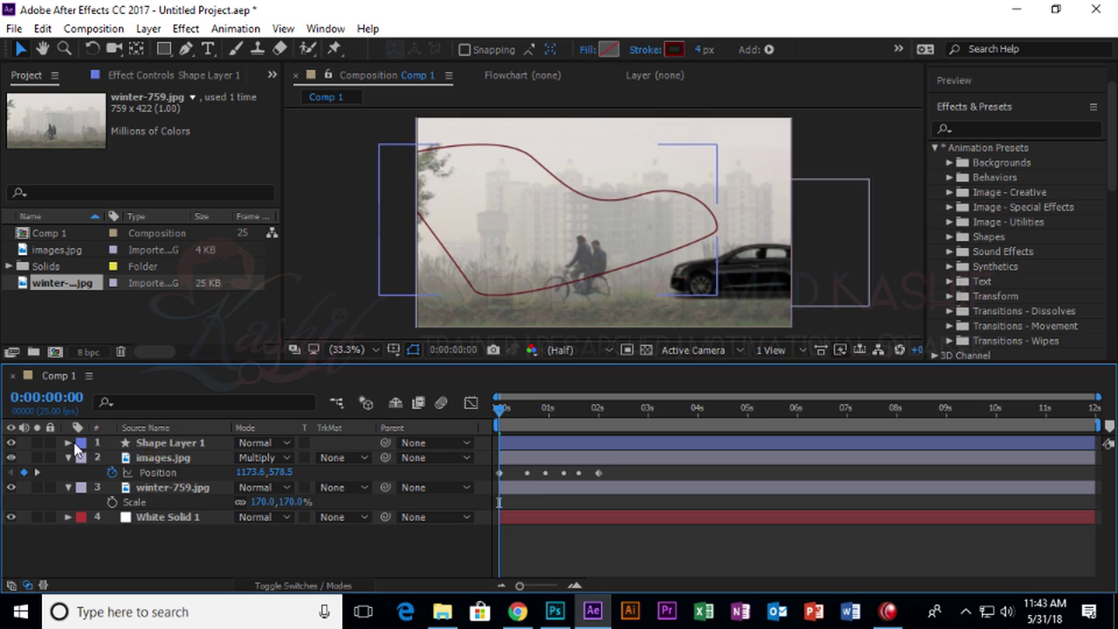
left_click(69, 442)
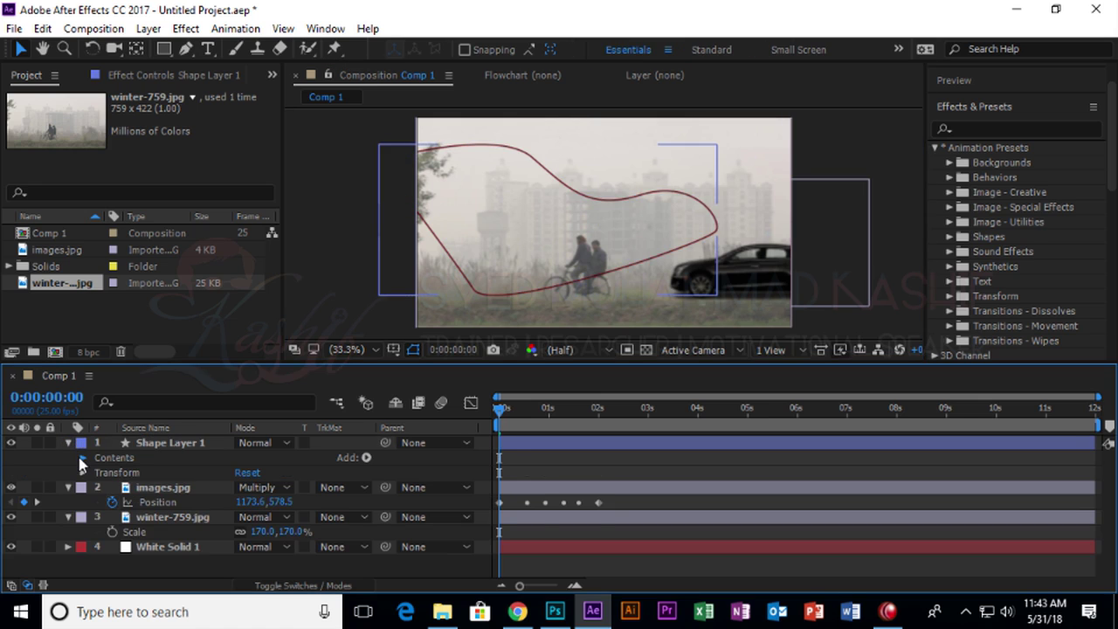
left_click(81, 457)
left_click(94, 472)
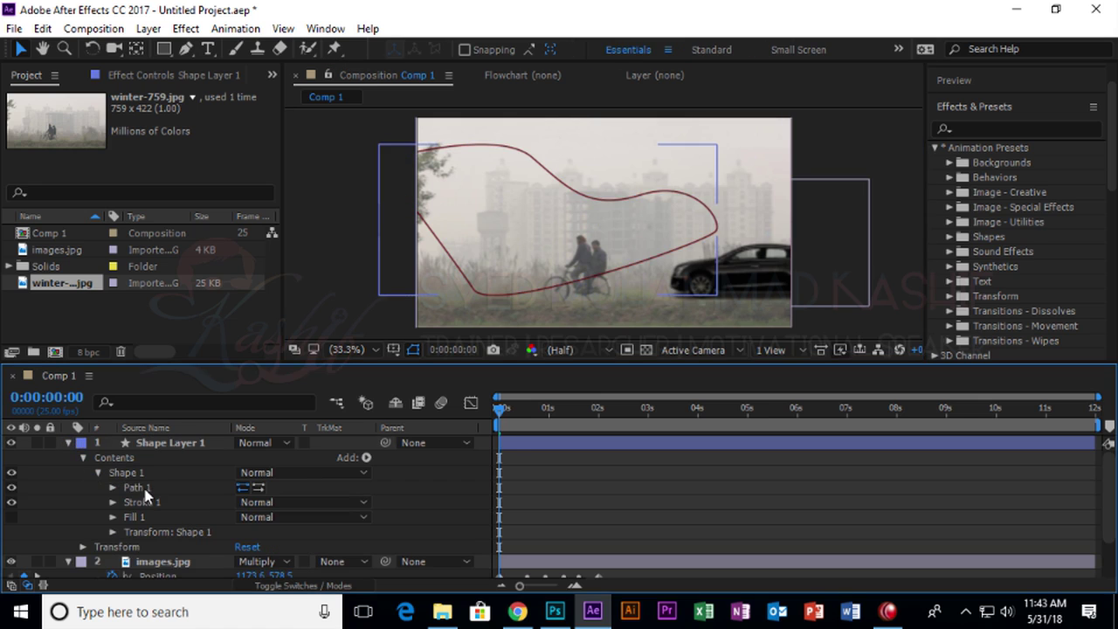
left_click(123, 488)
left_click(112, 488)
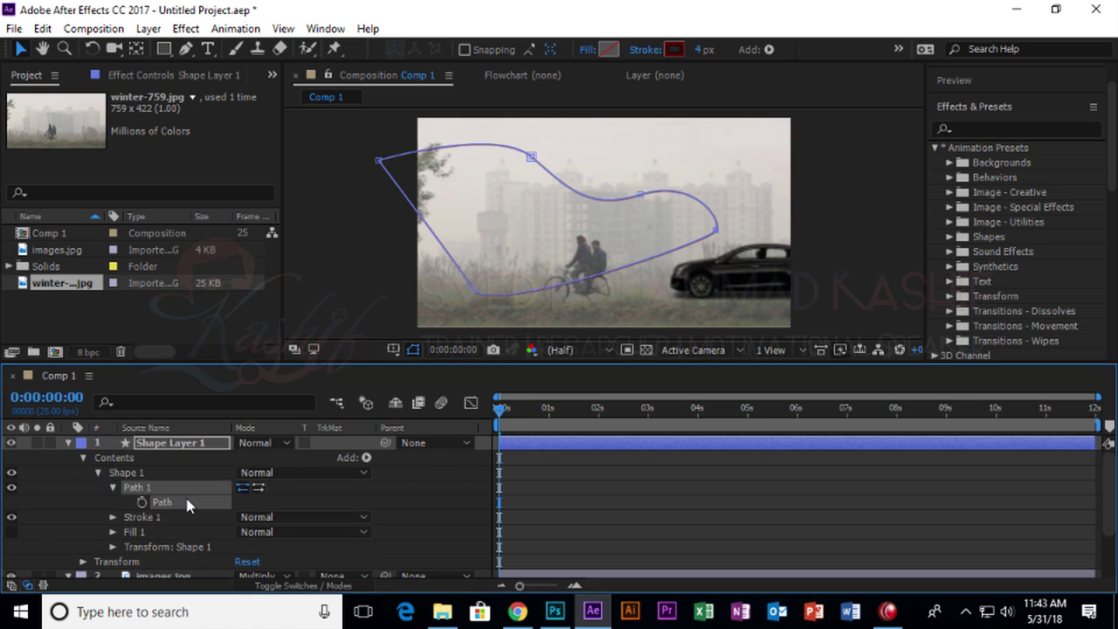
key("Delete")
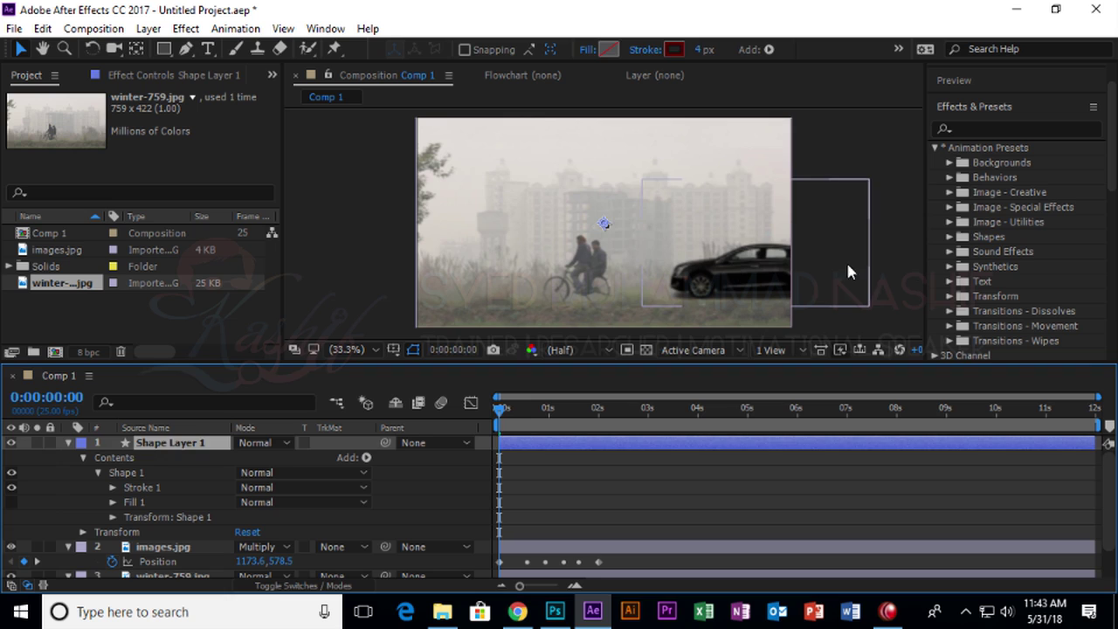
left_click(559, 255)
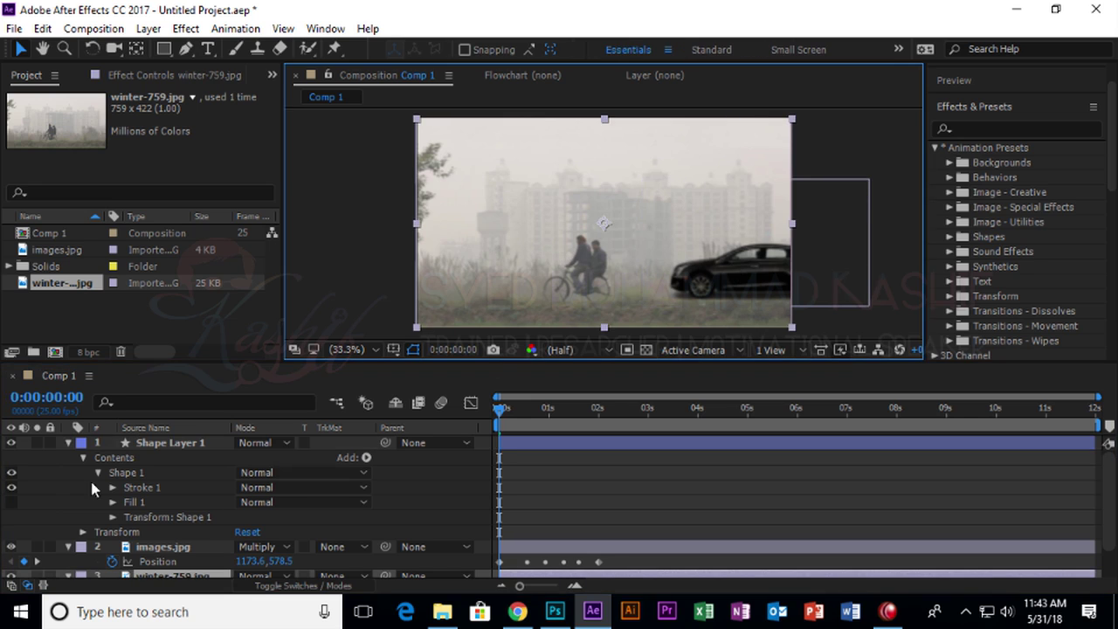
left_click(68, 443)
left_click(184, 443)
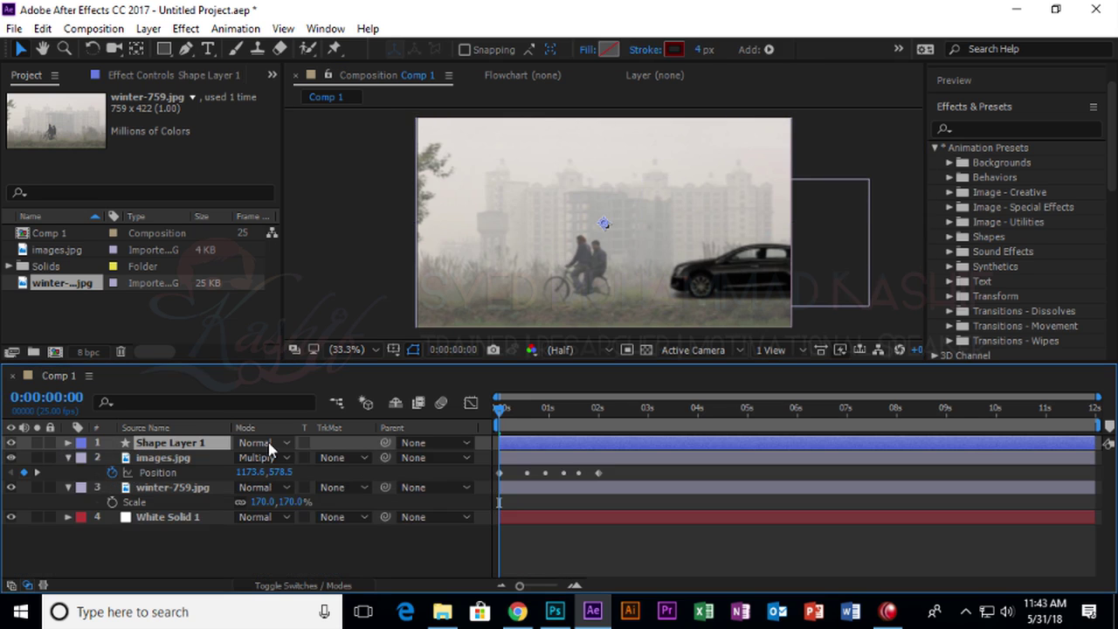
key("Delete")
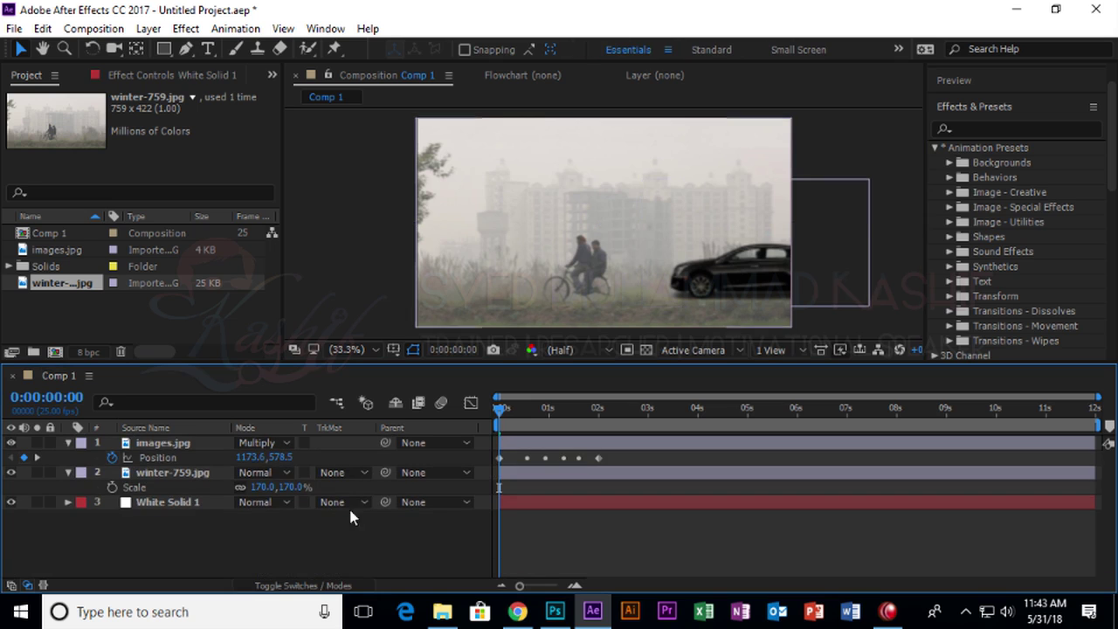
Adjust the car's motion-path points so the path extends past both frame edges.
key("space")
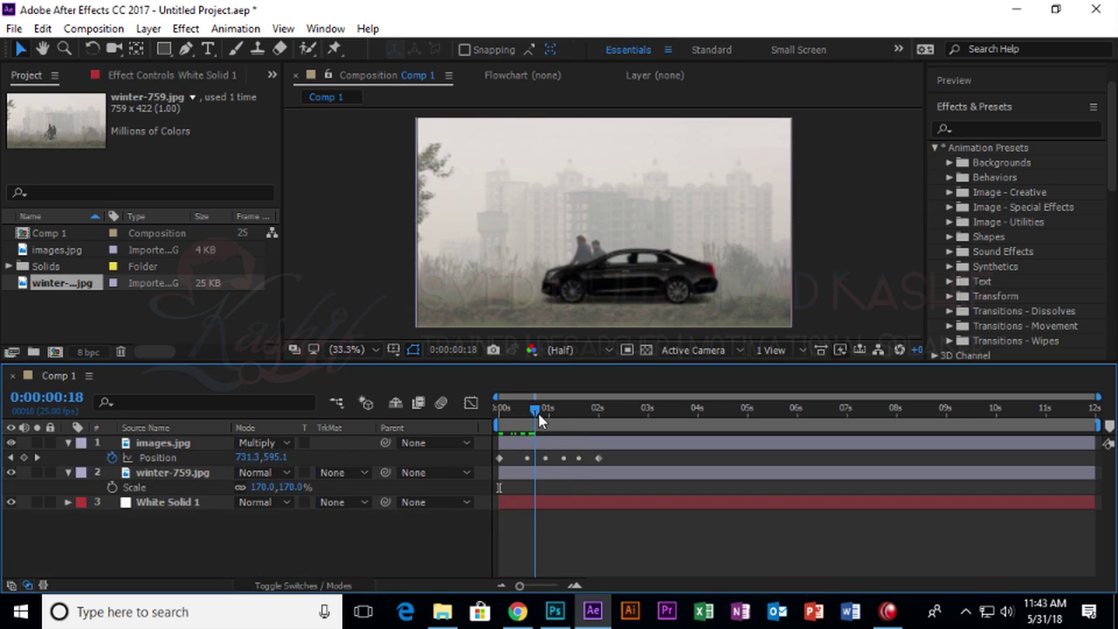
left_click(522, 443)
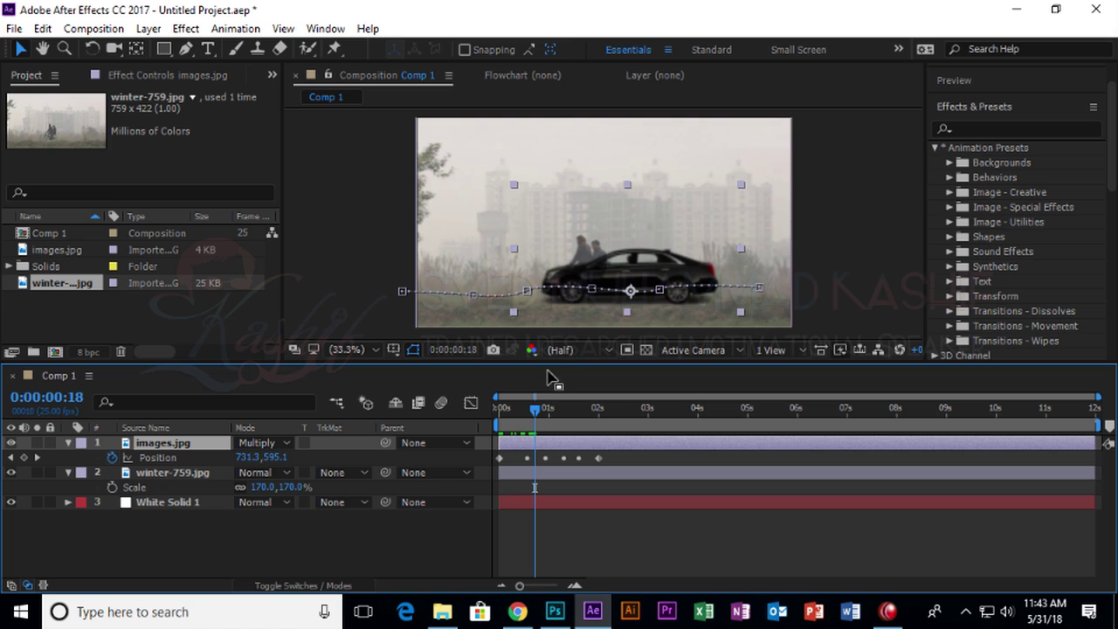
mouse_move(534, 413)
left_mouse_down()
mouse_move(500, 415)
mouse_move(515, 415)
left_mouse_up()
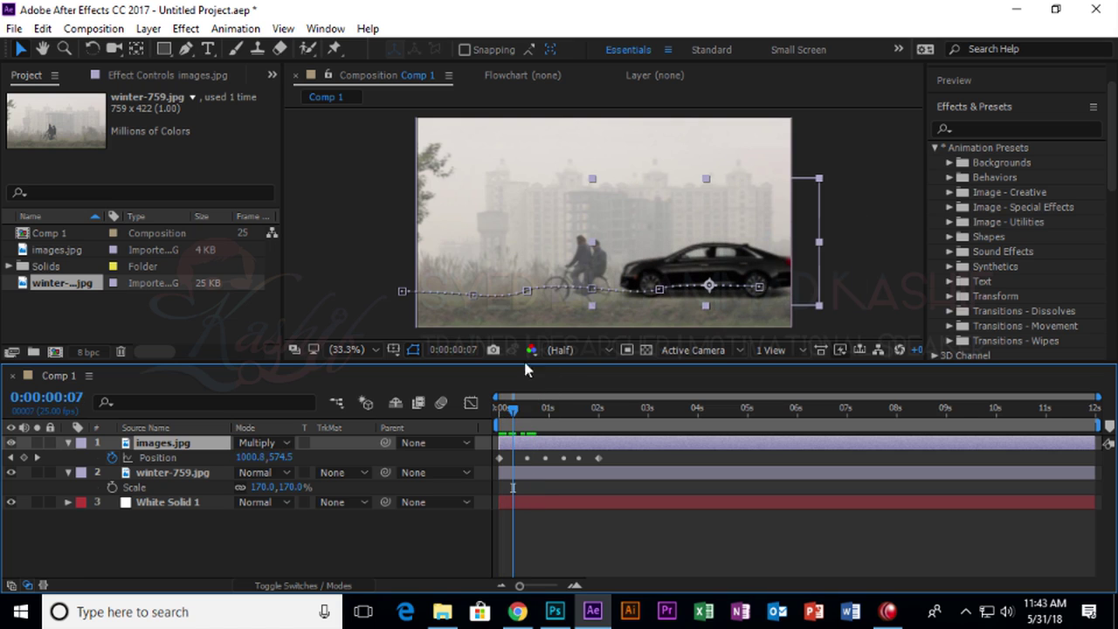
left_click_drag(591, 288, 589, 274)
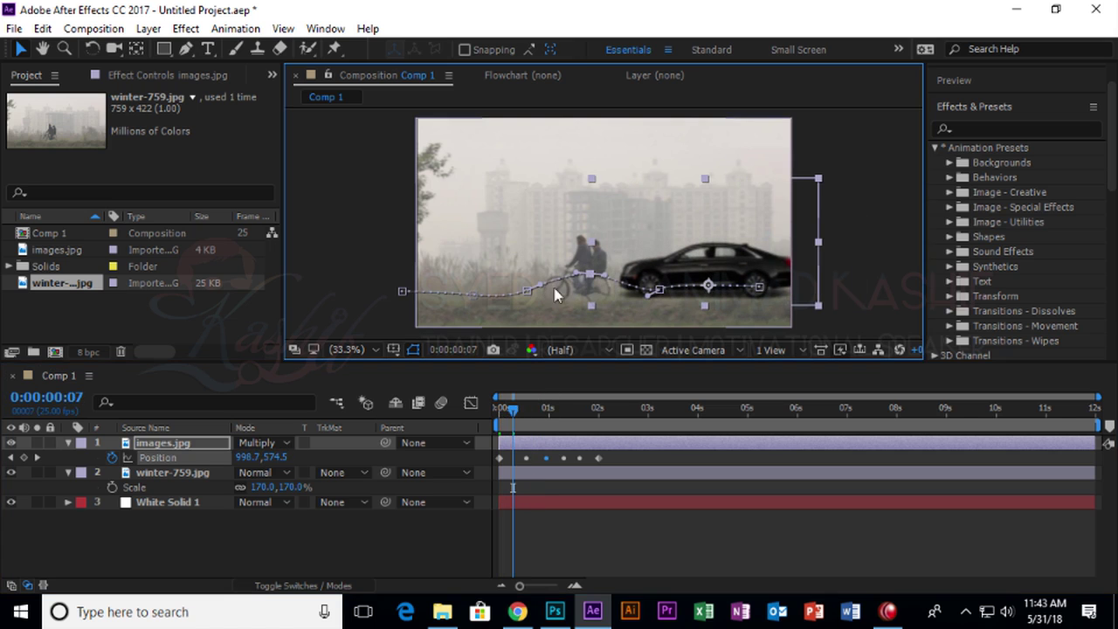
left_click_drag(402, 291, 331, 283)
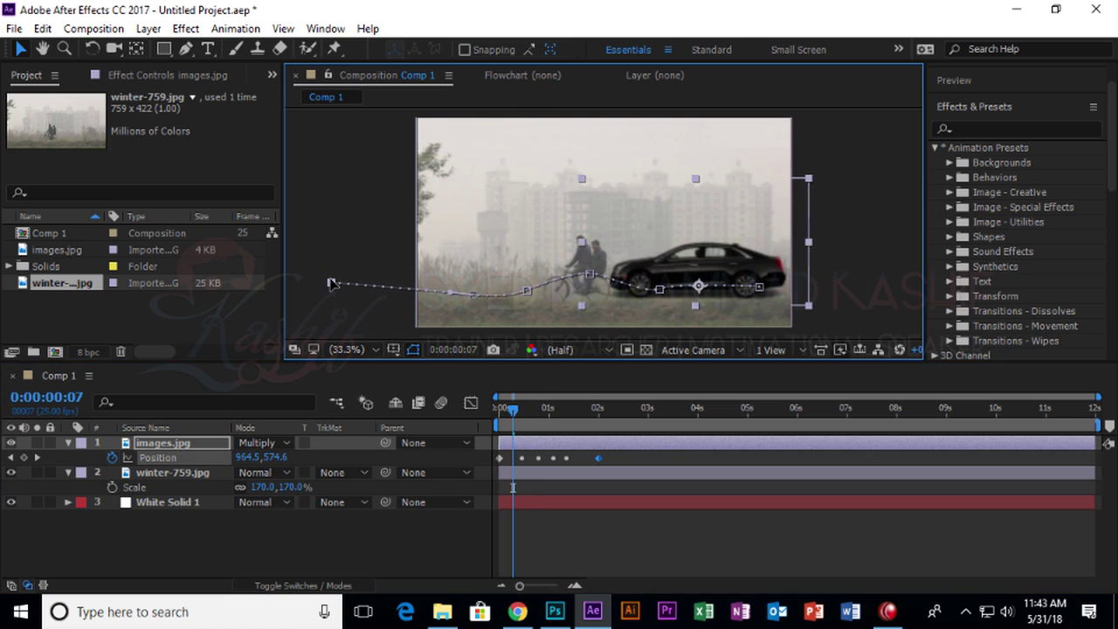
left_click_drag(756, 286, 812, 290)
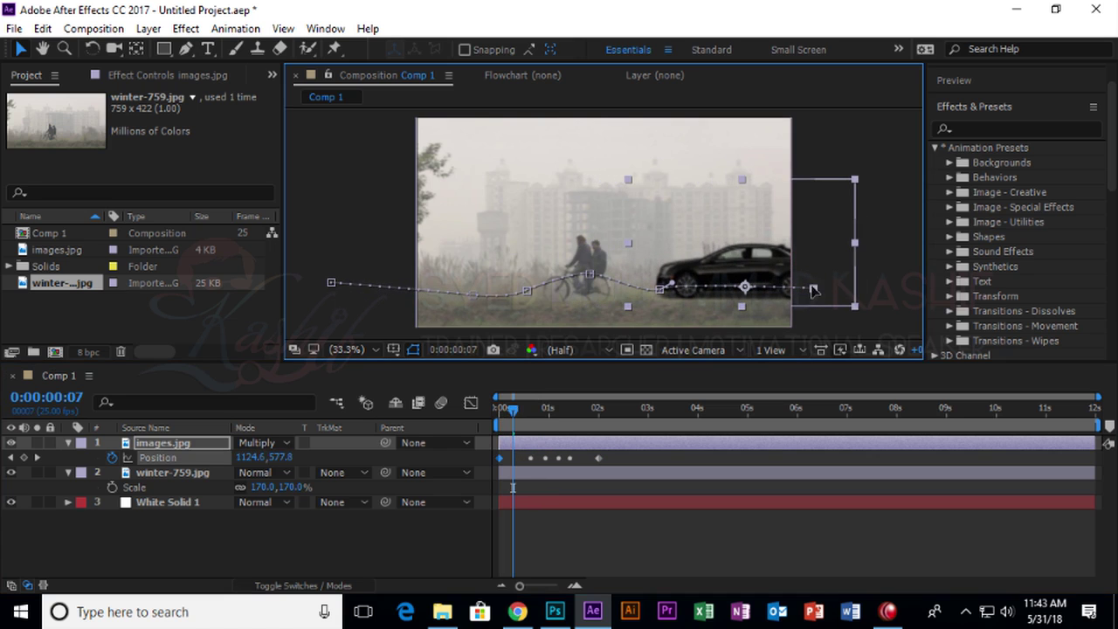
Move the last Position keyframe to about 0:00:04:20, lengthening the drive.
mouse_move(521, 414)
left_mouse_down()
mouse_move(499, 411)
mouse_move(611, 412)
mouse_move(499, 410)
mouse_move(527, 411)
left_mouse_up()
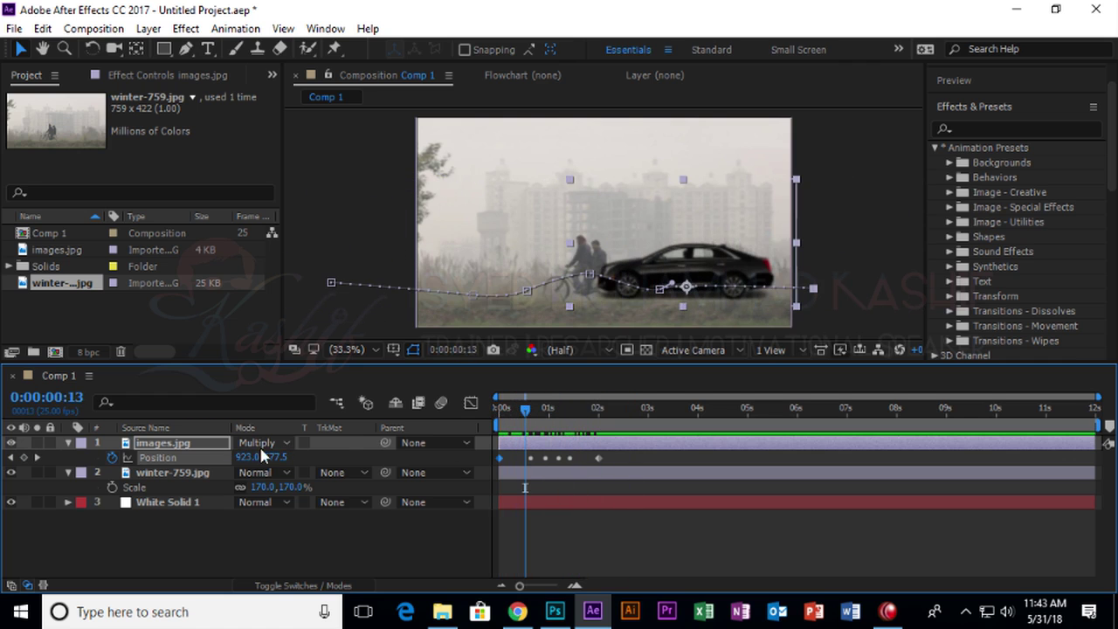
left_click_drag(526, 418, 593, 417)
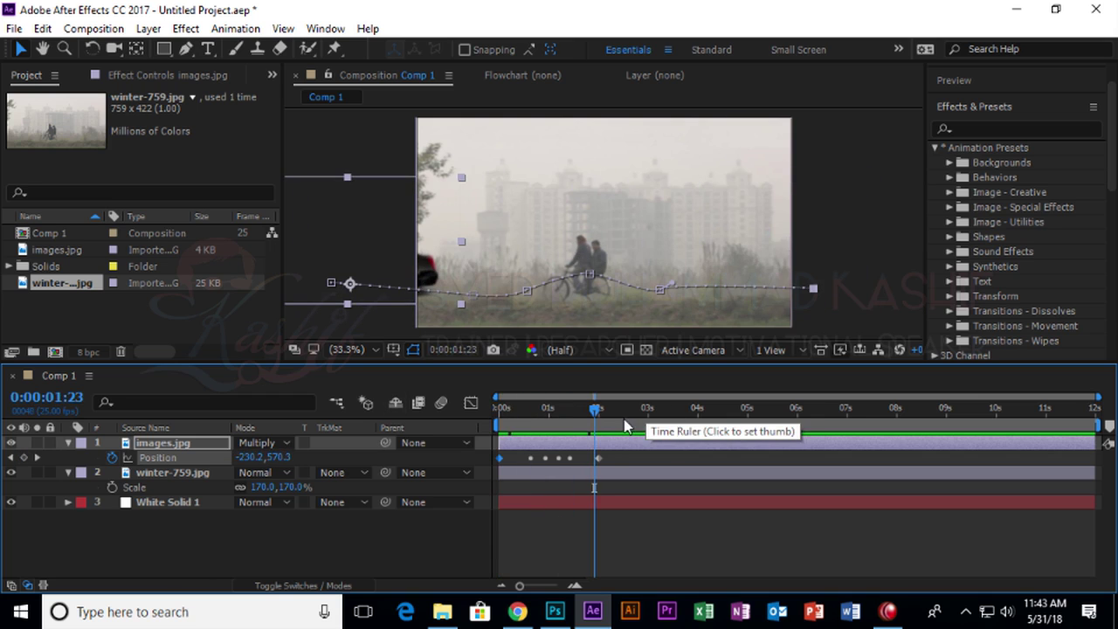
left_click_drag(600, 461, 684, 457)
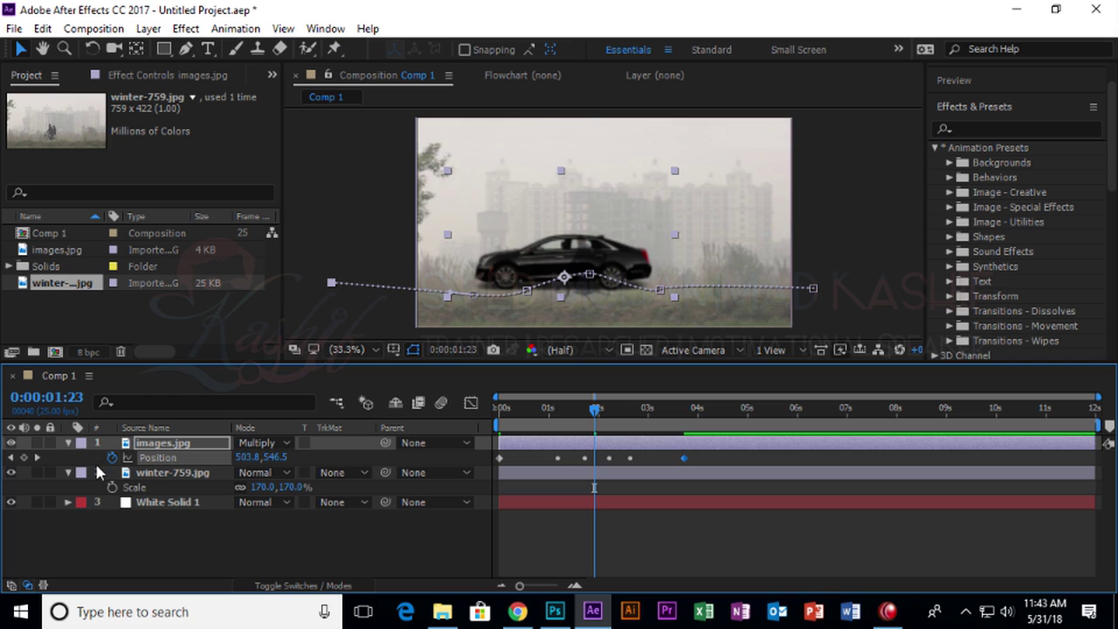
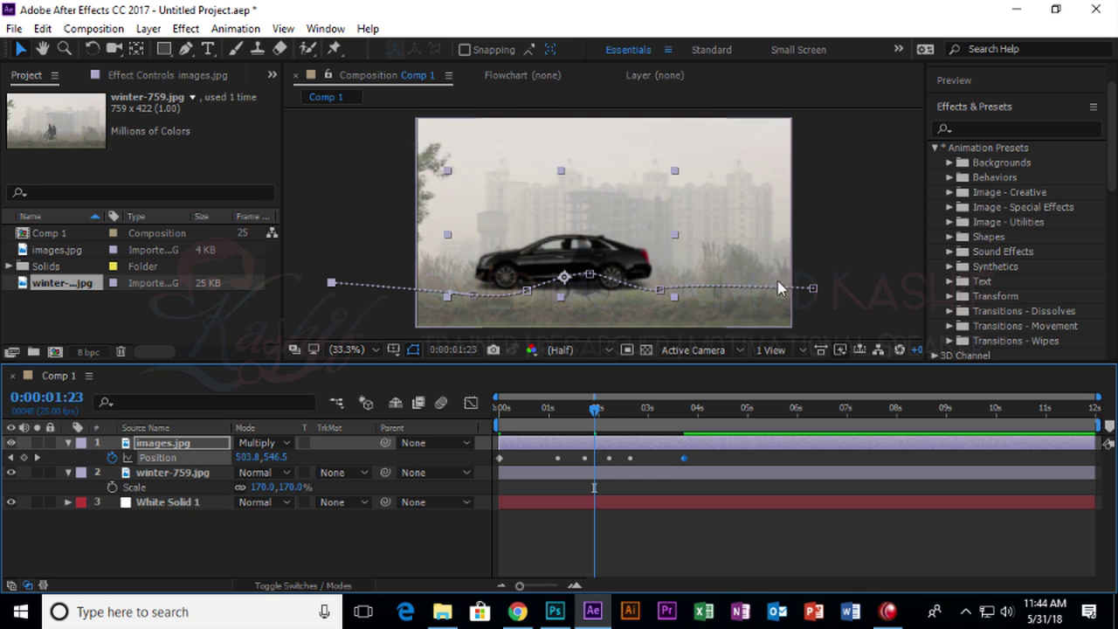
Cancel an import, then duplicate the images.jpg car layer.
double_click(143, 307)
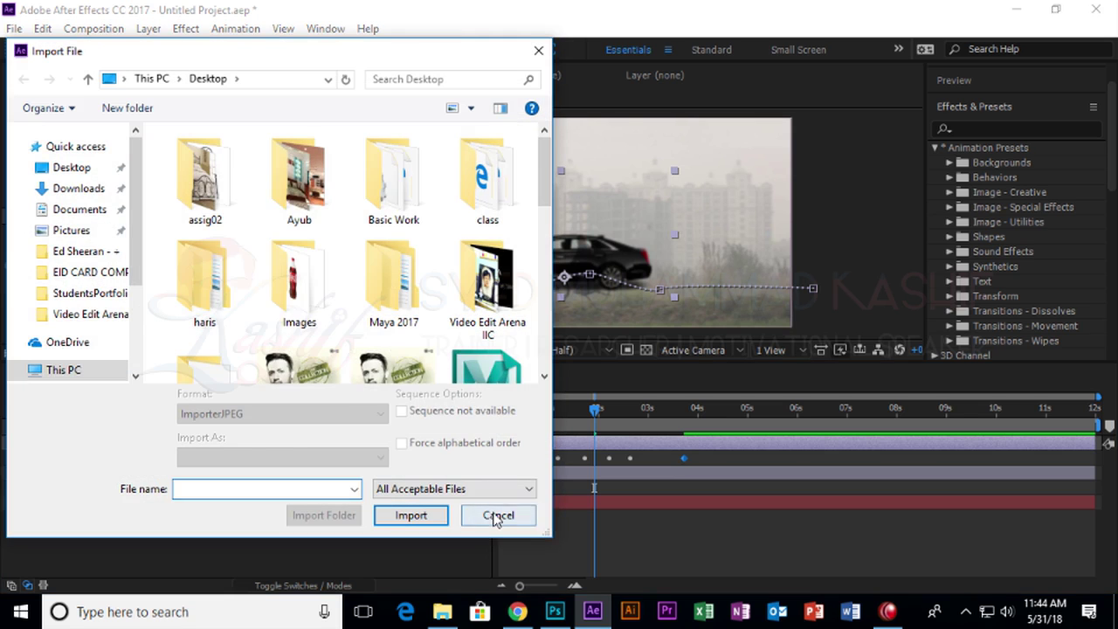
left_click(498, 515)
left_click(68, 284)
left_click(174, 449)
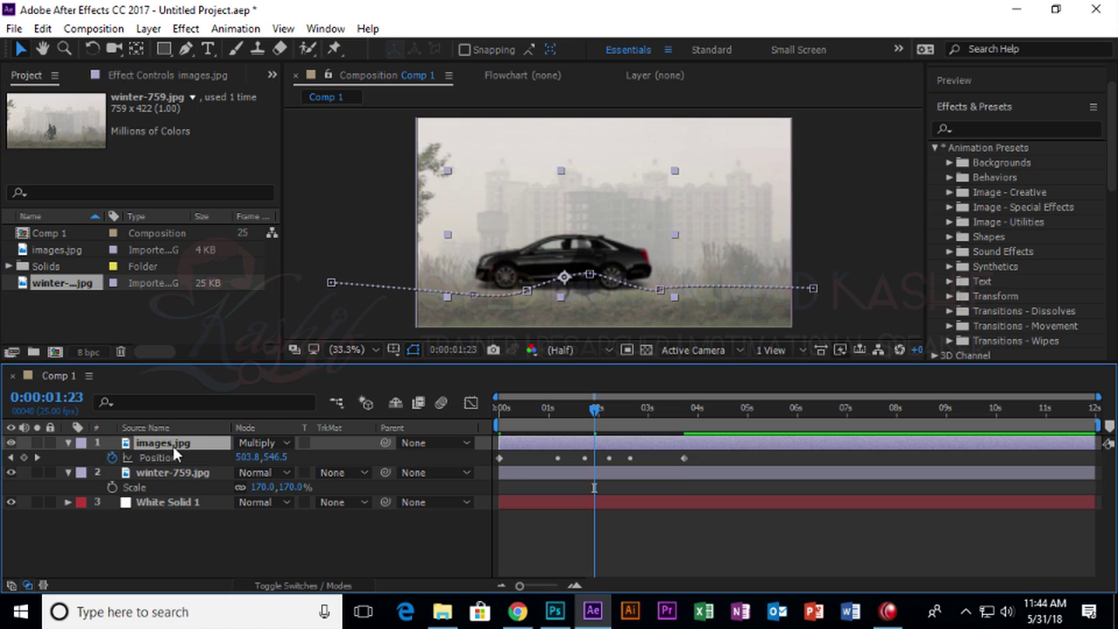
key("ctrl+d")
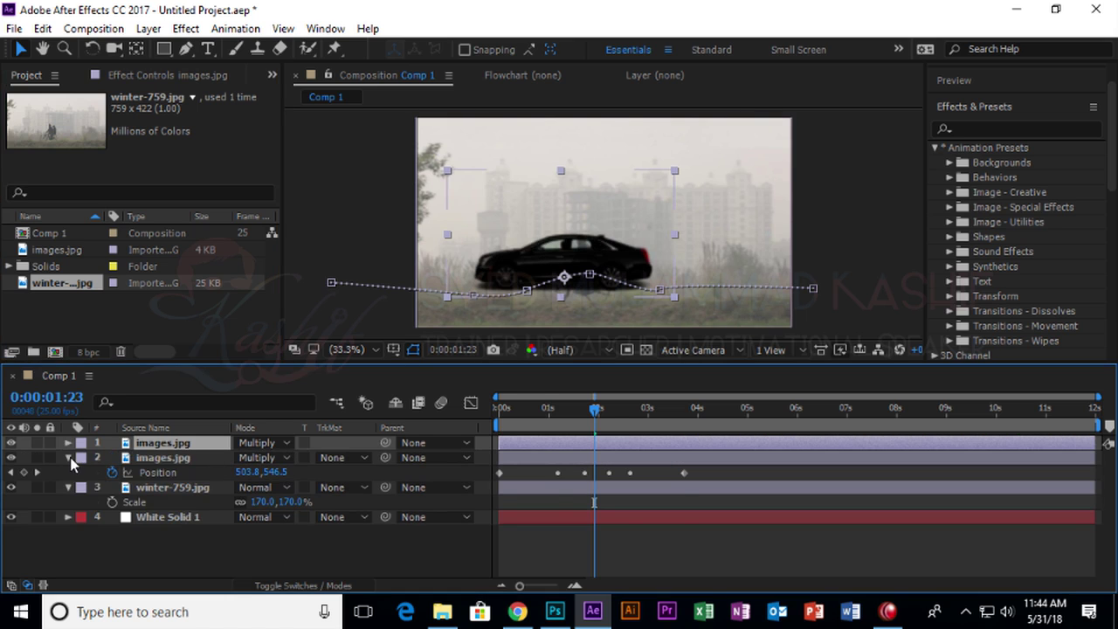
Shift the duplicate car right, parent it to the original, and scrub to preview both.
key("p")
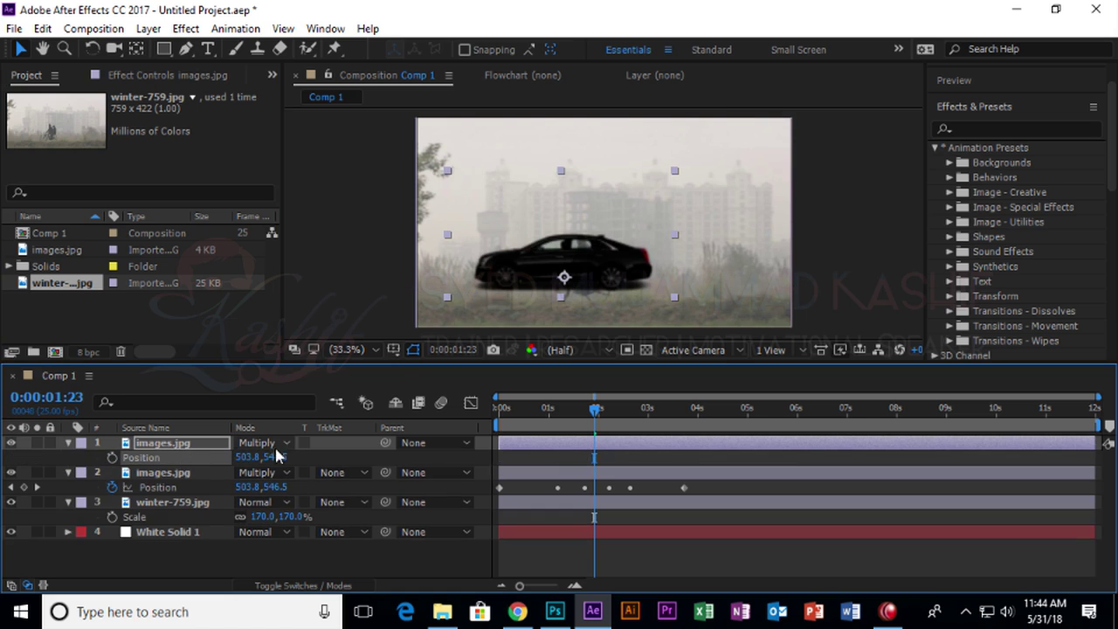
left_click_drag(596, 268, 830, 268)
left_click(377, 451)
left_click_drag(380, 443, 223, 464)
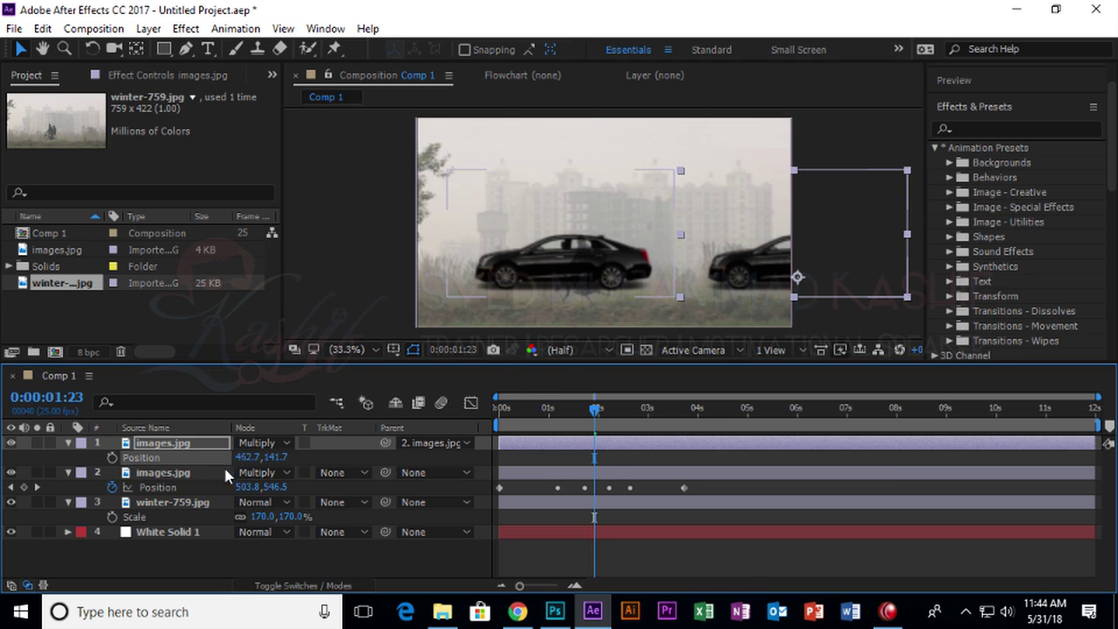
left_click_drag(582, 407, 430, 403)
left_click_drag(503, 408, 443, 388)
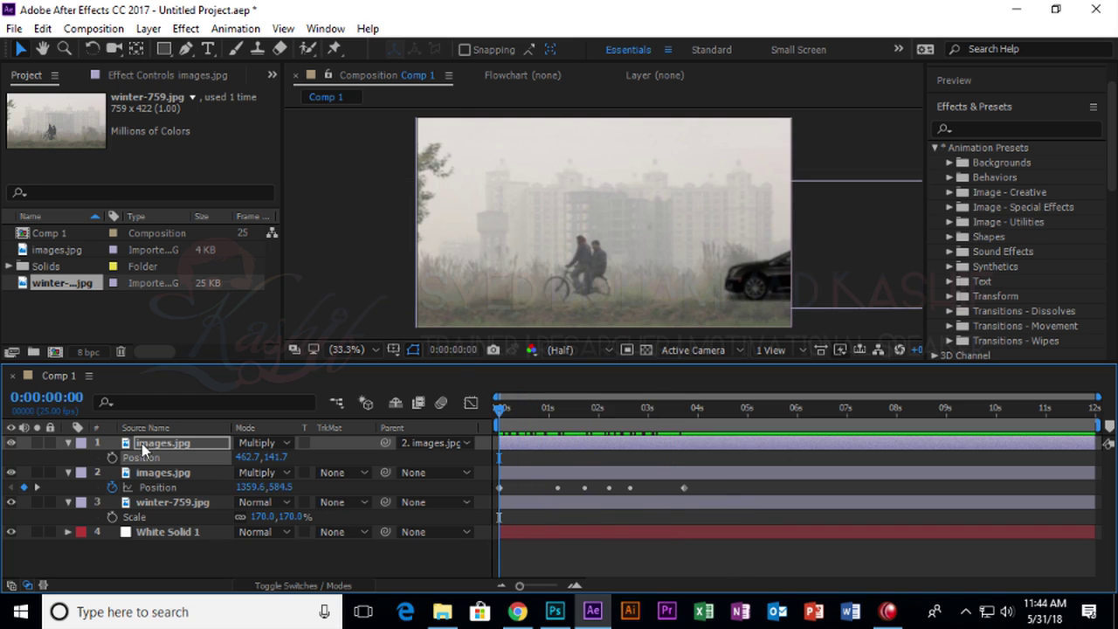
Delete both images.jpg car layers and select winter-759.jpg.
left_click(186, 472)
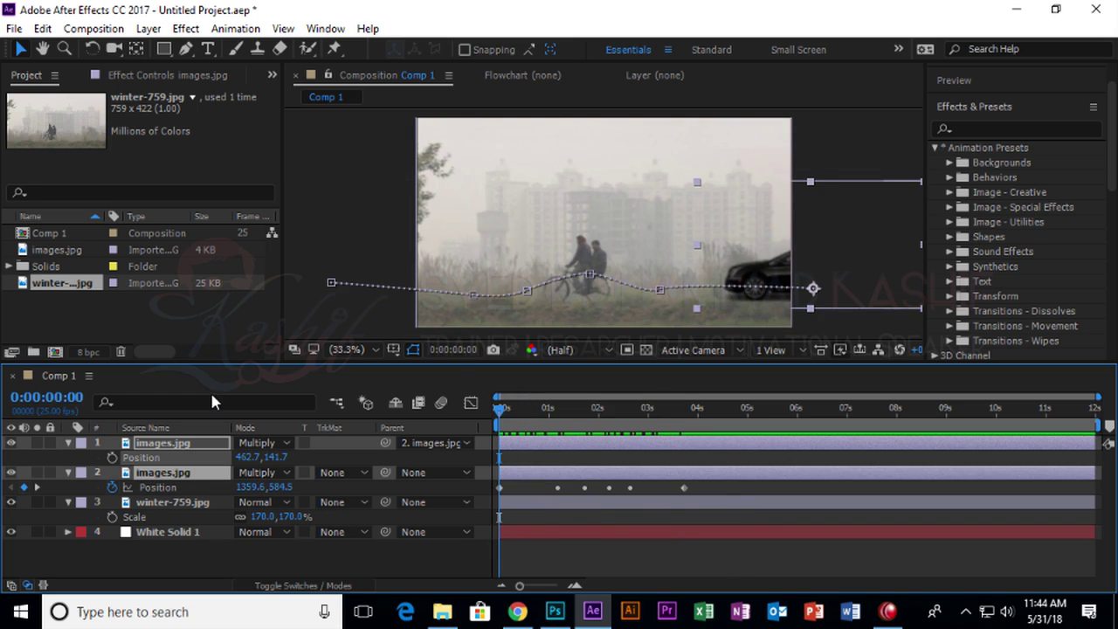
key("Delete")
left_click(183, 444)
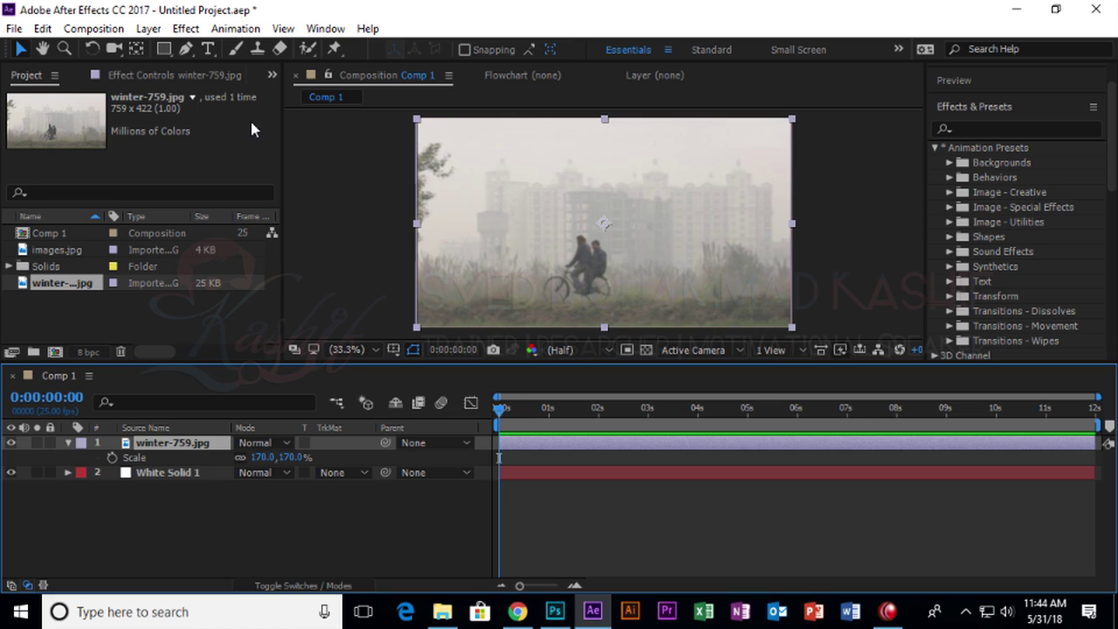
Choose the Rectangle Tool from the shape flyout with winter-759.jpg as the target layer.
left_click(165, 51)
left_click(164, 49)
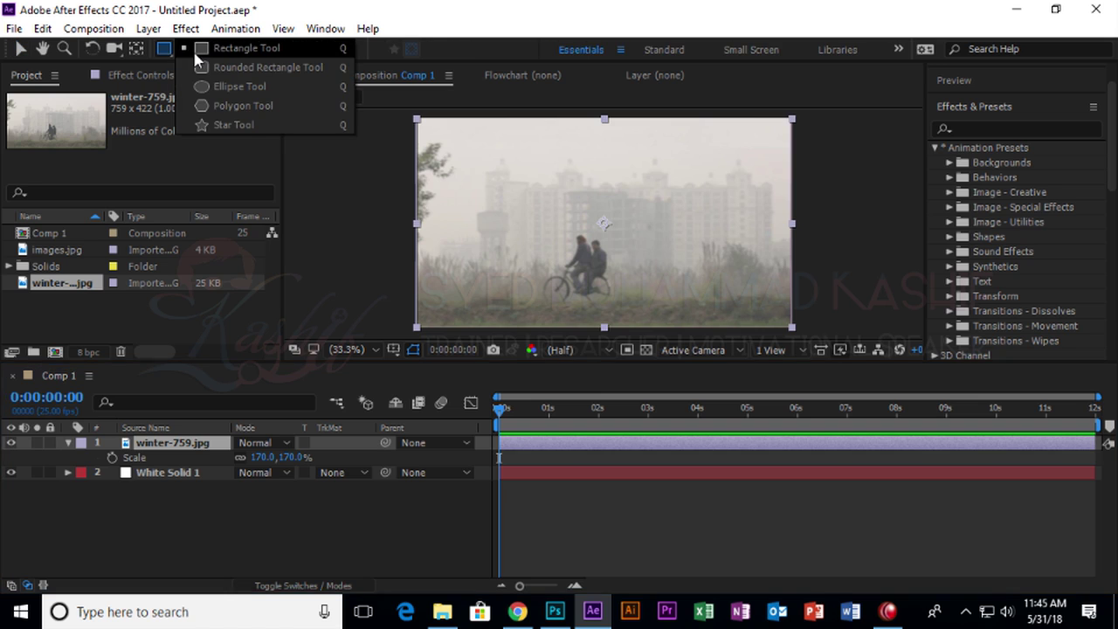
left_click(196, 54)
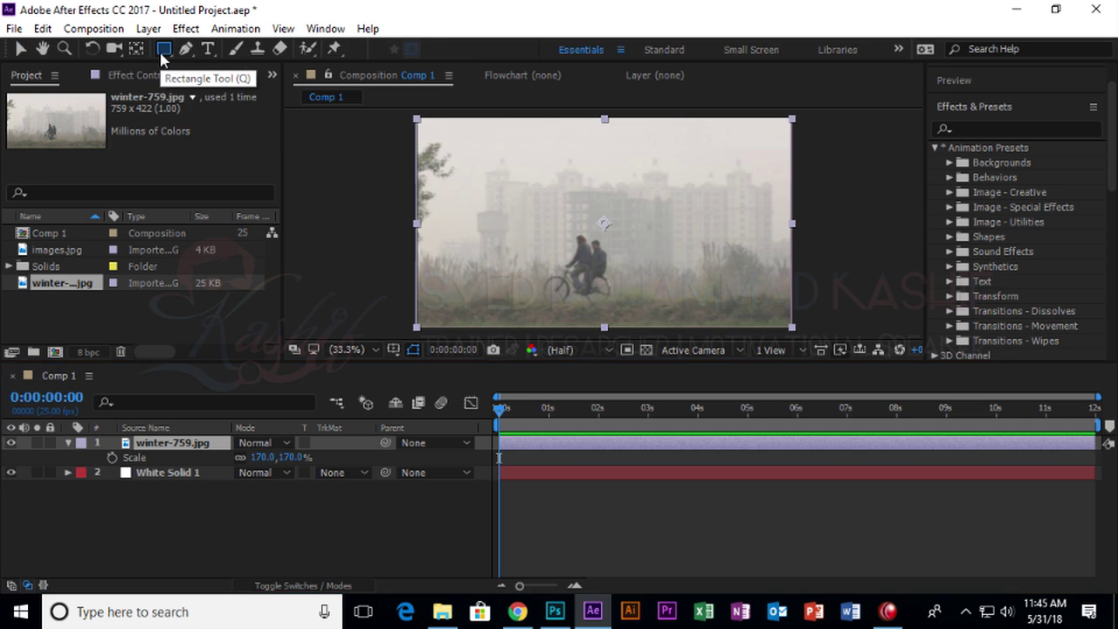
left_click(21, 49)
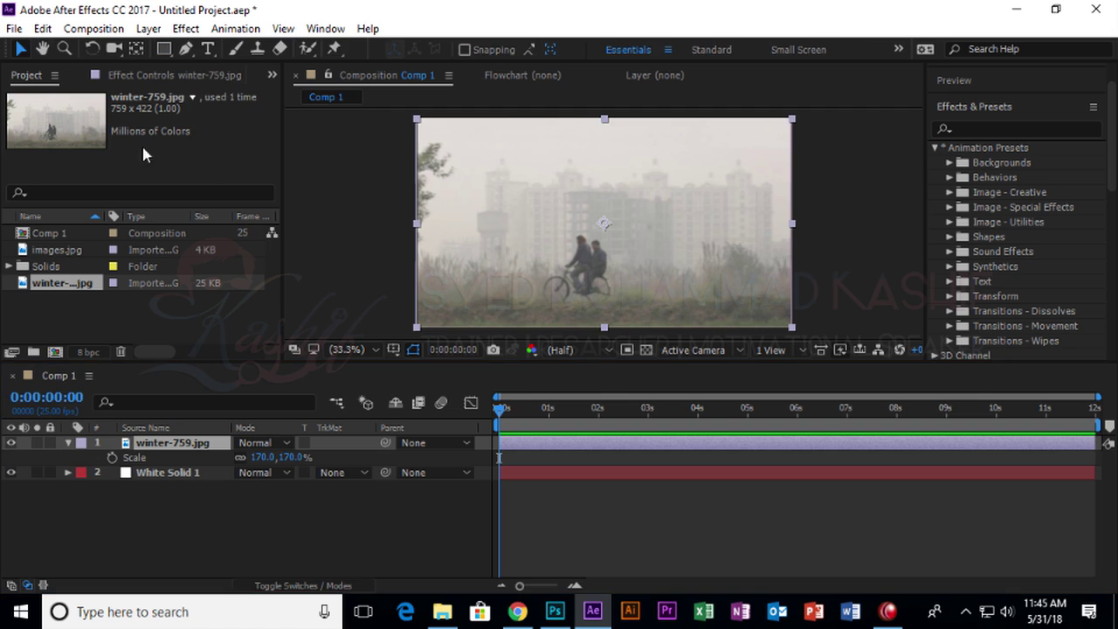
left_click(166, 50)
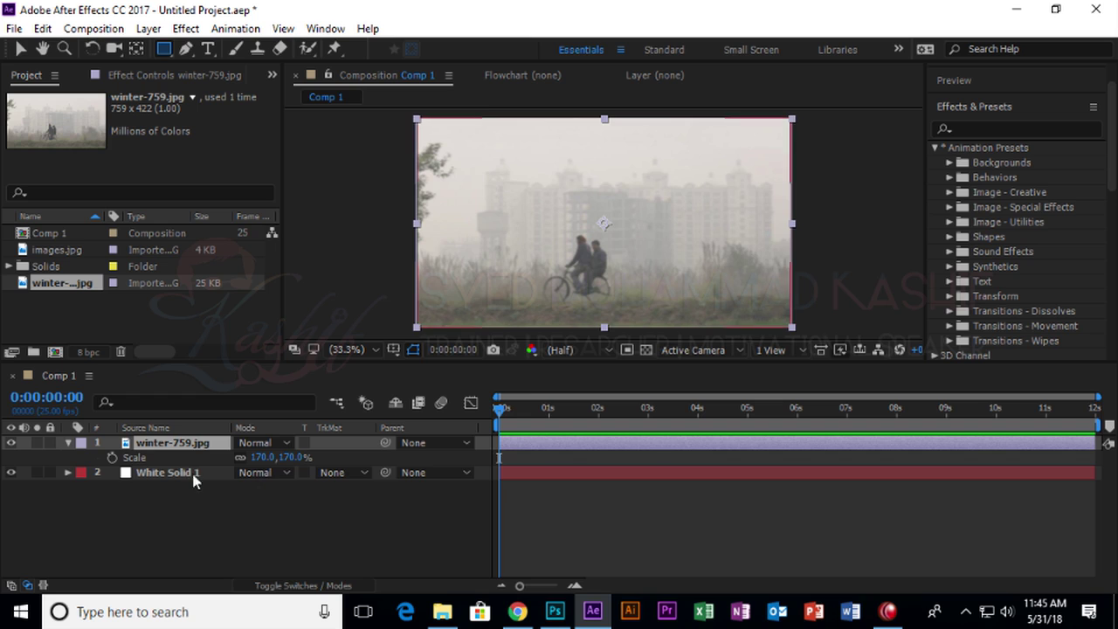
left_click(174, 447)
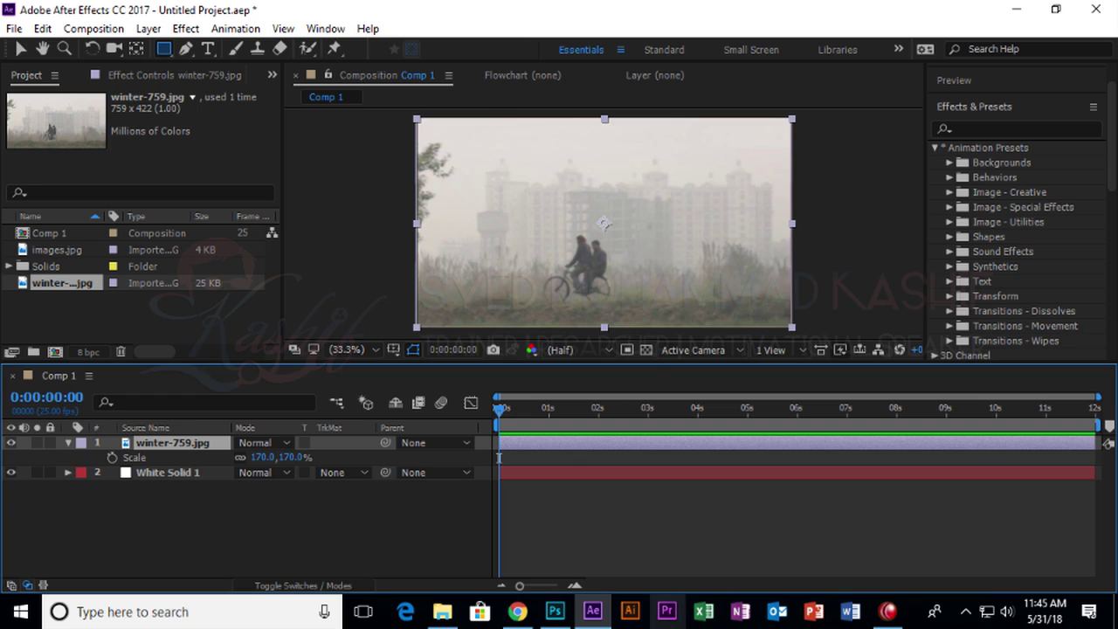
Draw a rectangular Mask 1 over part of the winter-759.jpg photo.
left_click_drag(519, 144, 654, 249)
left_click(21, 49)
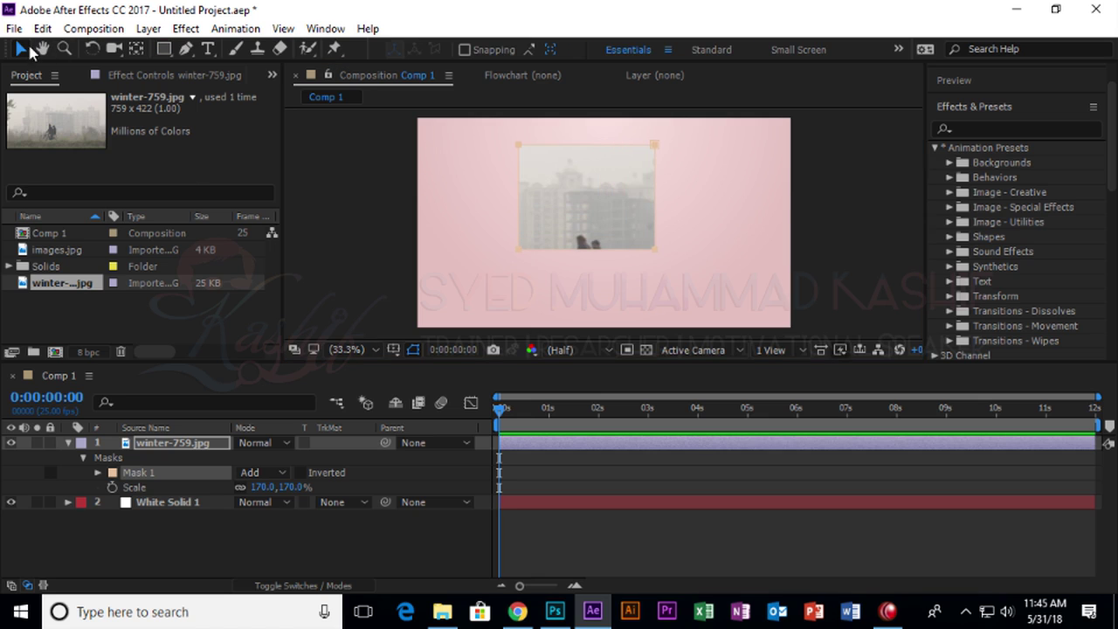
left_click(618, 228)
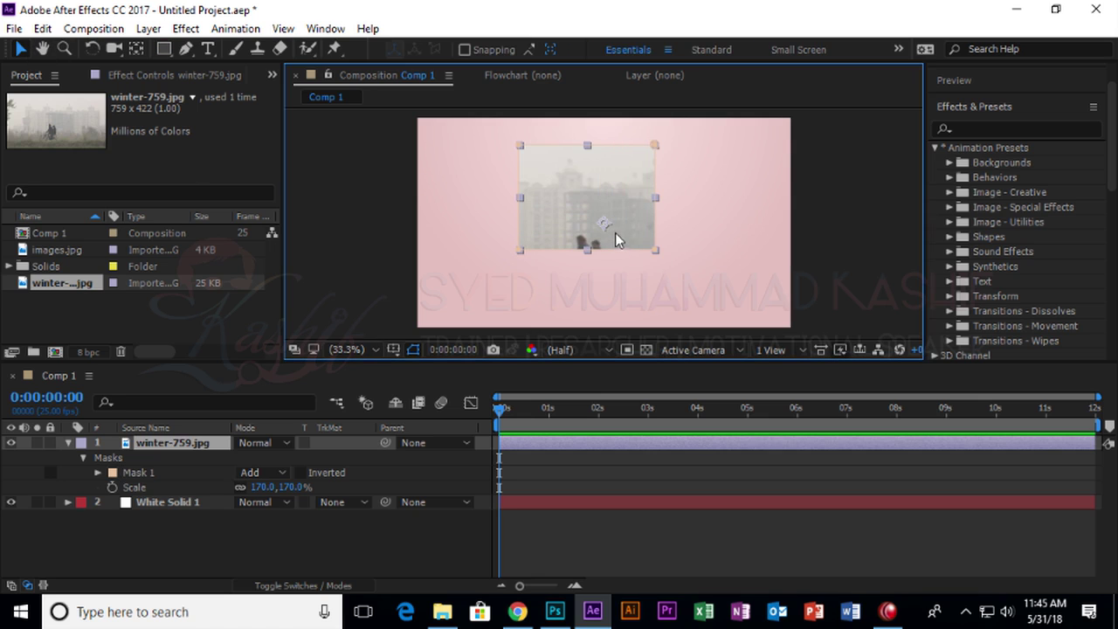
double_click(614, 159)
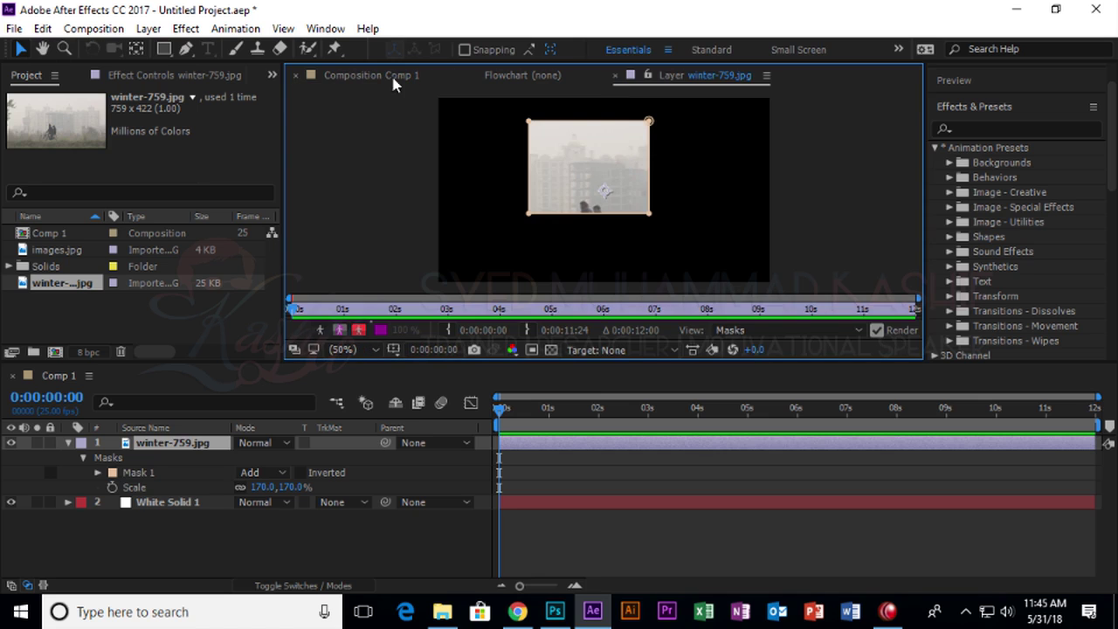
left_click(404, 76)
Reposition the masked photo within the frame, undoing the first move.
left_click_drag(602, 209, 651, 237)
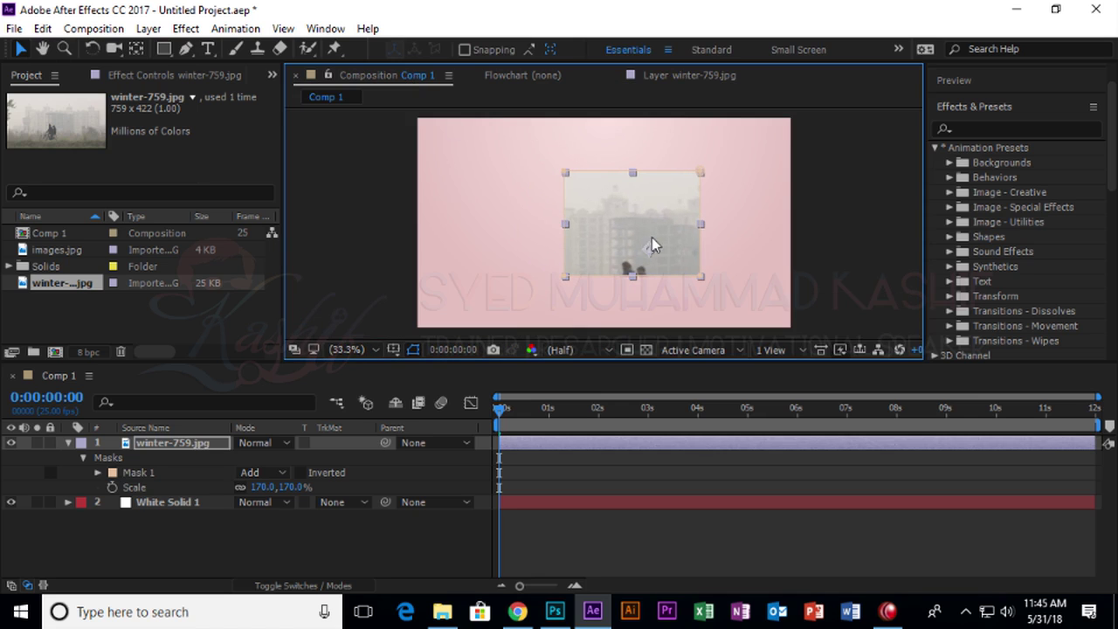
key("ctrl+z")
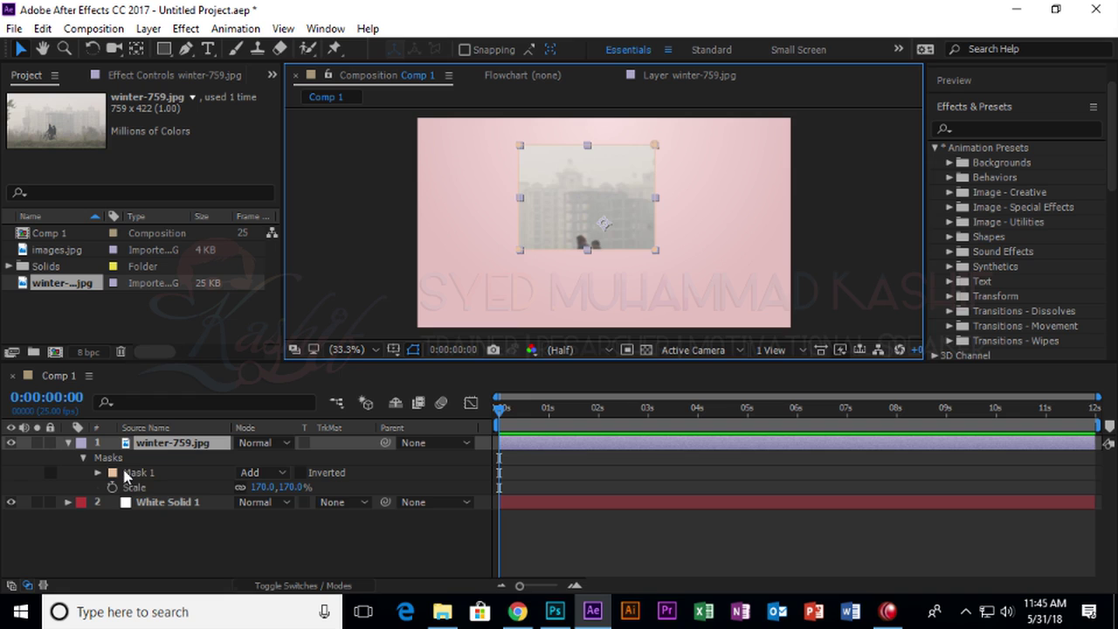
left_click(127, 473)
left_click(656, 254)
left_click_drag(625, 236, 679, 264)
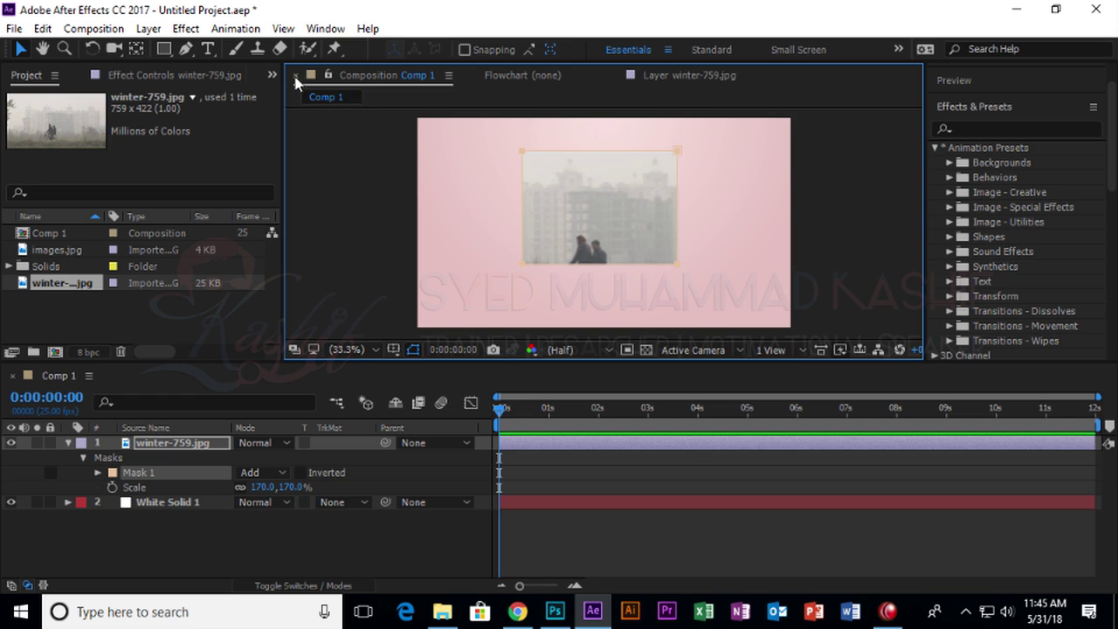
left_click(188, 50)
Add a vertex to the mask's top edge and pull it up into a peak.
left_click_drag(190, 48, 220, 67)
left_click(592, 152)
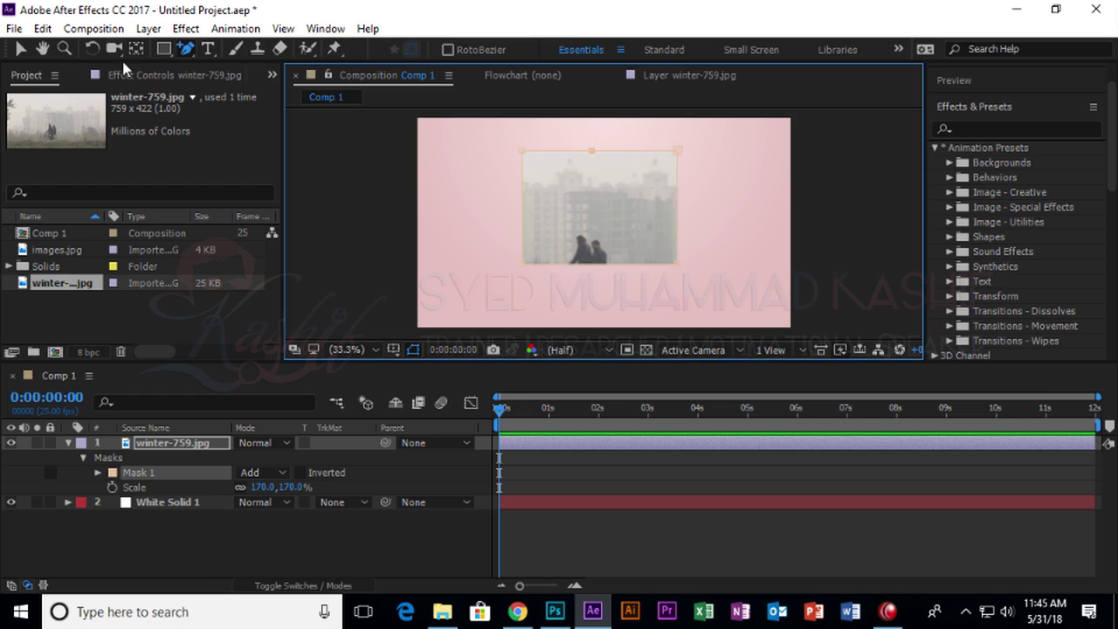
left_click(21, 49)
left_click_drag(594, 150, 590, 138)
right_click(590, 139)
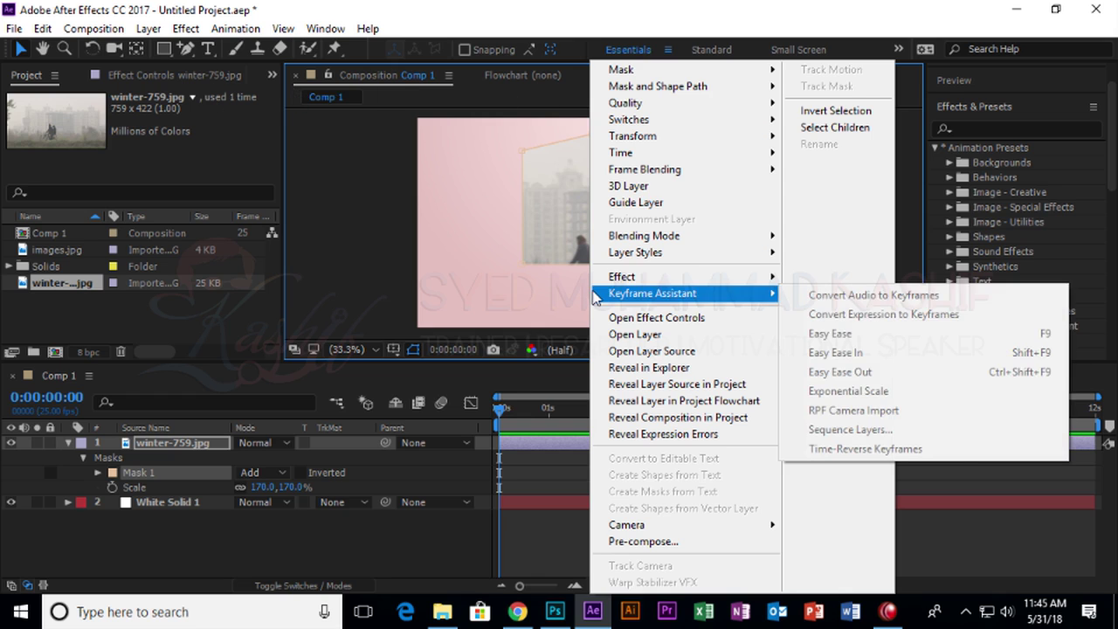
Convert the peak and all four mask corners into smooth curves.
left_click(187, 49)
left_click_drag(187, 50, 225, 117)
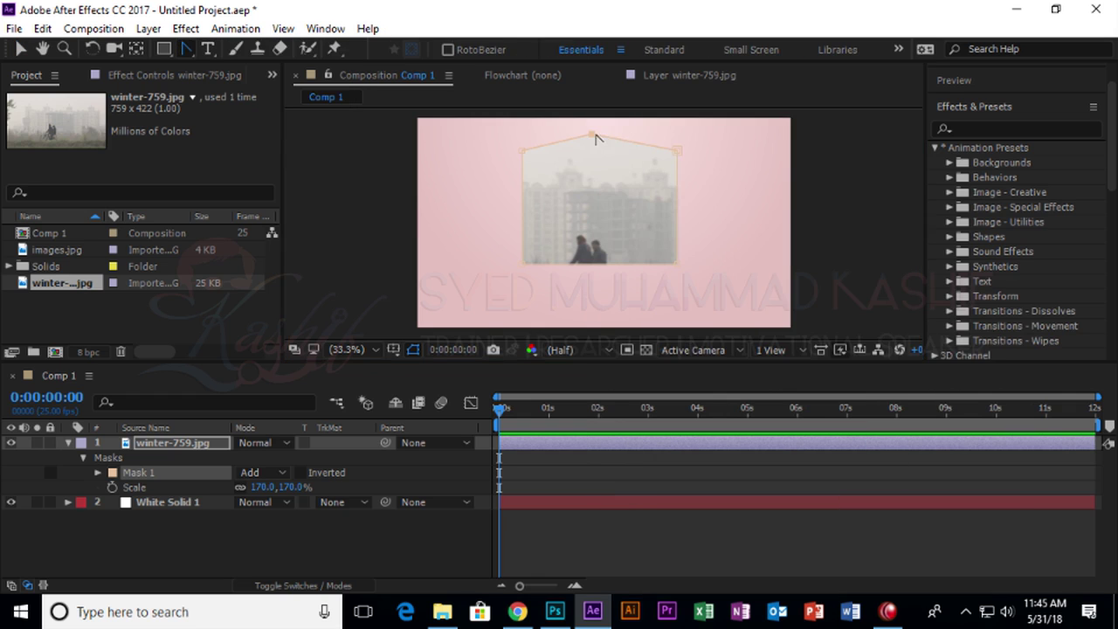
left_click(616, 142)
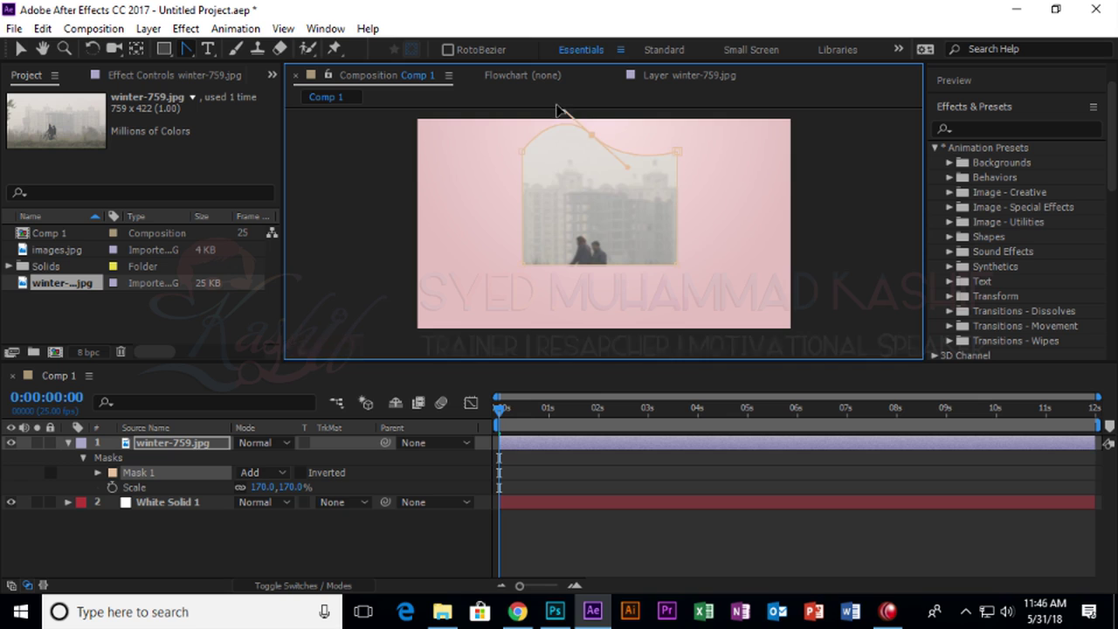
left_click_drag(678, 267, 696, 242)
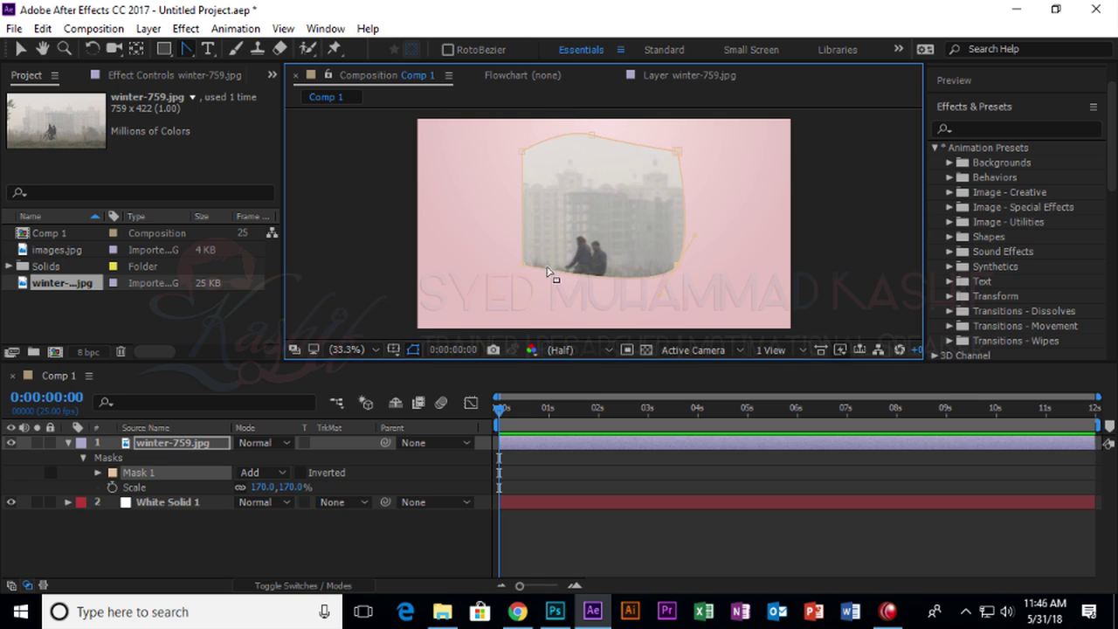
left_click_drag(526, 272, 566, 260)
left_click_drag(523, 152, 507, 172)
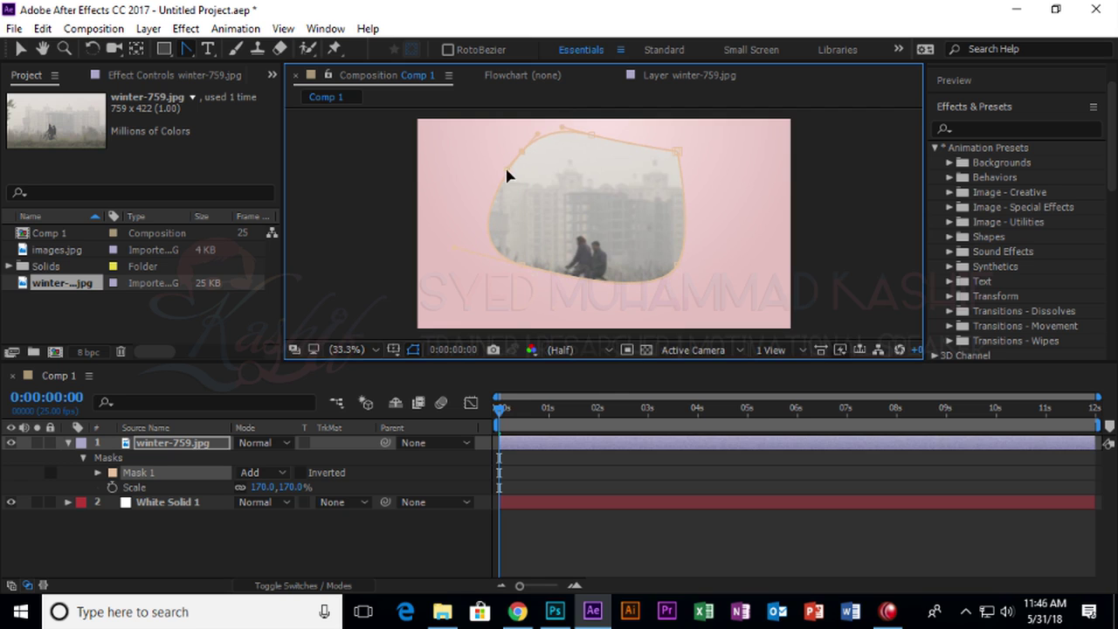
left_click_drag(679, 152, 648, 130)
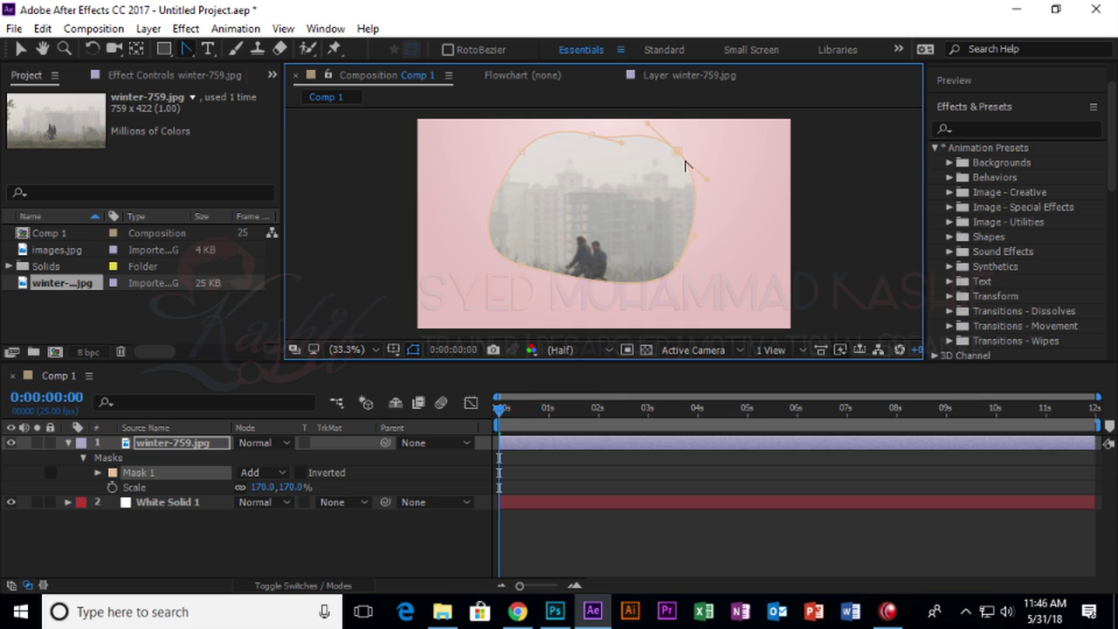
Pull the top-right corner out to widen the mask and reveal Mask 1's properties.
left_click(21, 49)
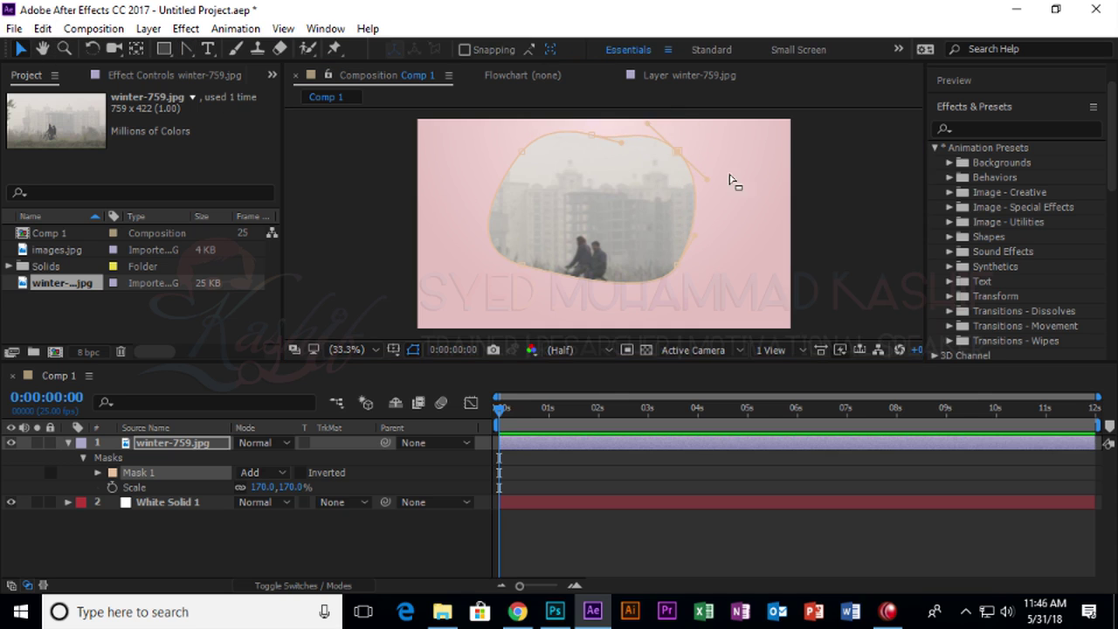
left_click_drag(679, 160, 729, 175)
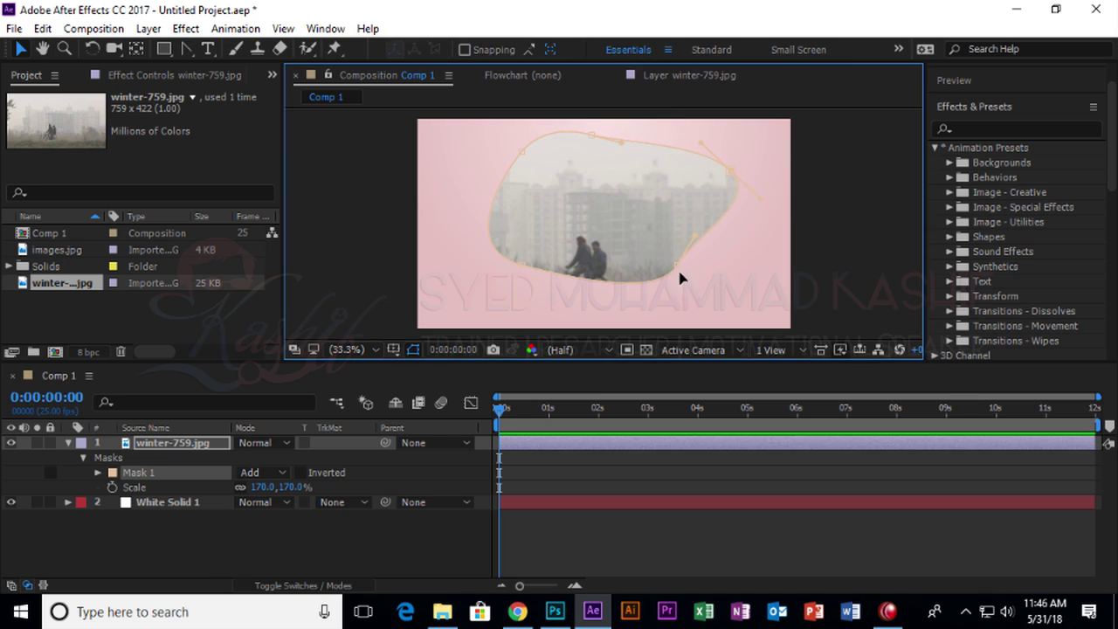
left_click(140, 487)
left_click(98, 473)
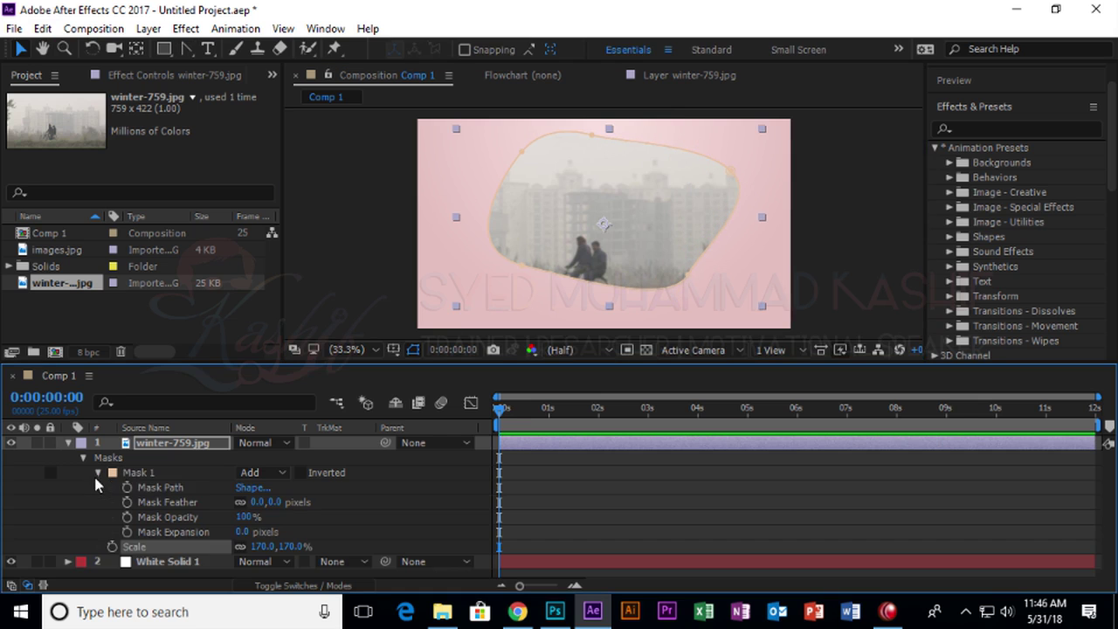
Keyframe Mask Path and move that keyframe to about 1 second.
left_click(158, 489)
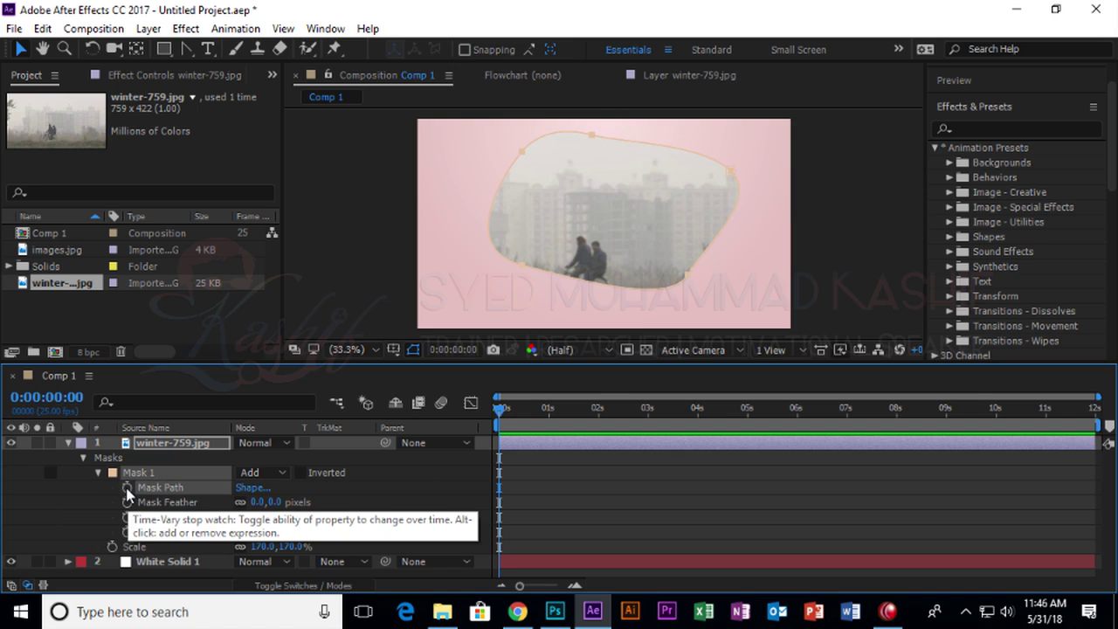
left_click(128, 489)
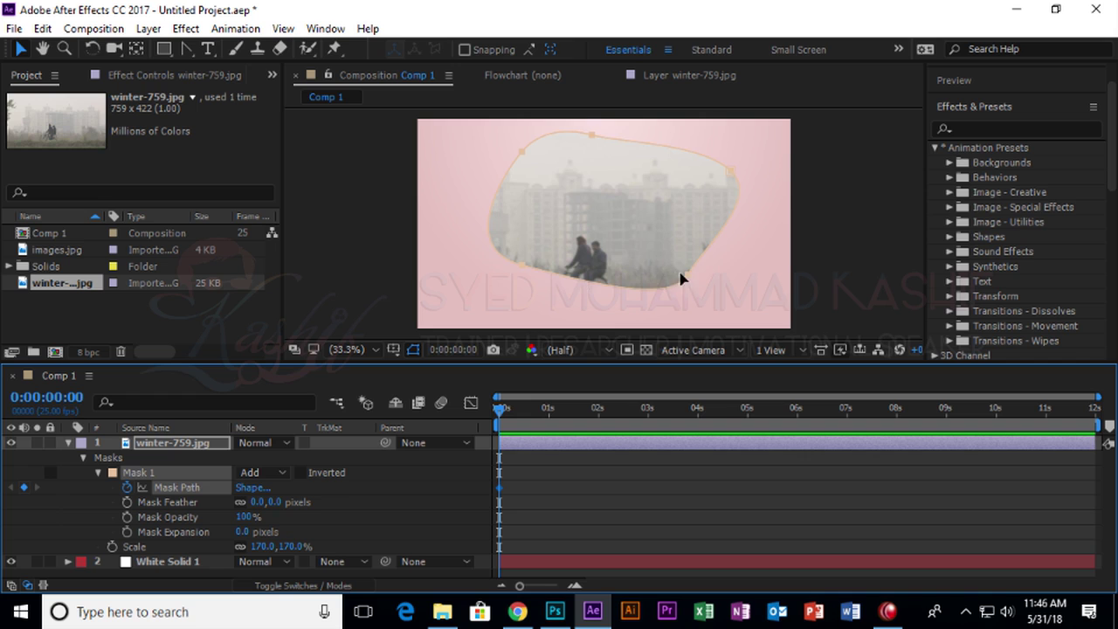
left_click_drag(497, 487, 564, 486)
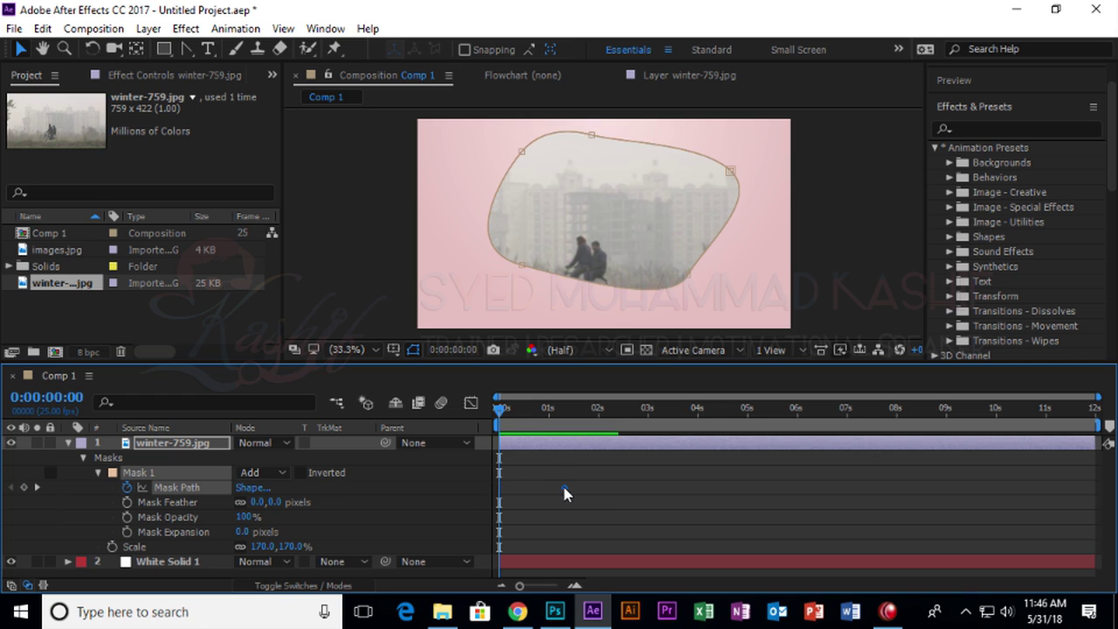
At 0 seconds, drag the mask points inward into a small pointed sliver.
left_click_drag(686, 279, 560, 223)
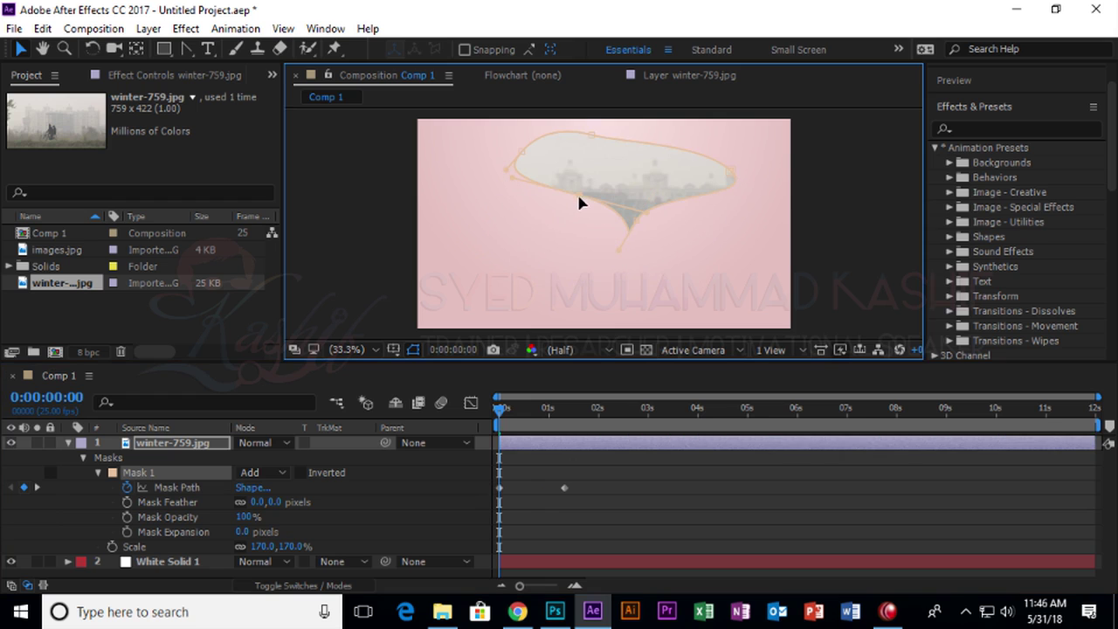
left_click_drag(526, 160, 600, 142)
left_click_drag(661, 163, 654, 184)
left_click_drag(730, 183, 648, 219)
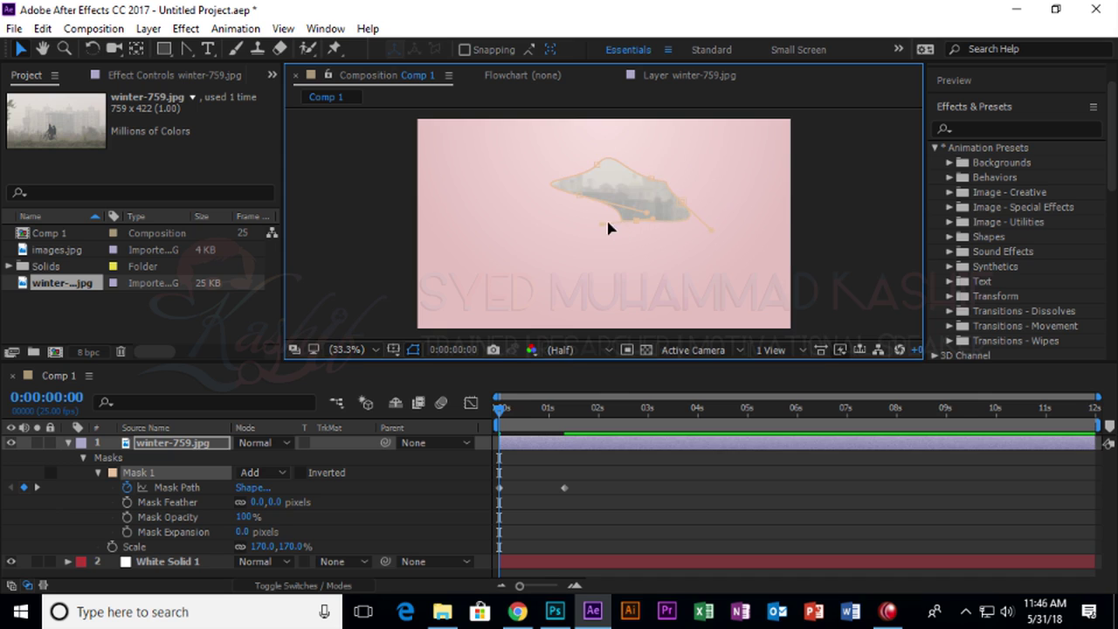
left_click_drag(646, 219, 589, 210)
left_click(586, 202)
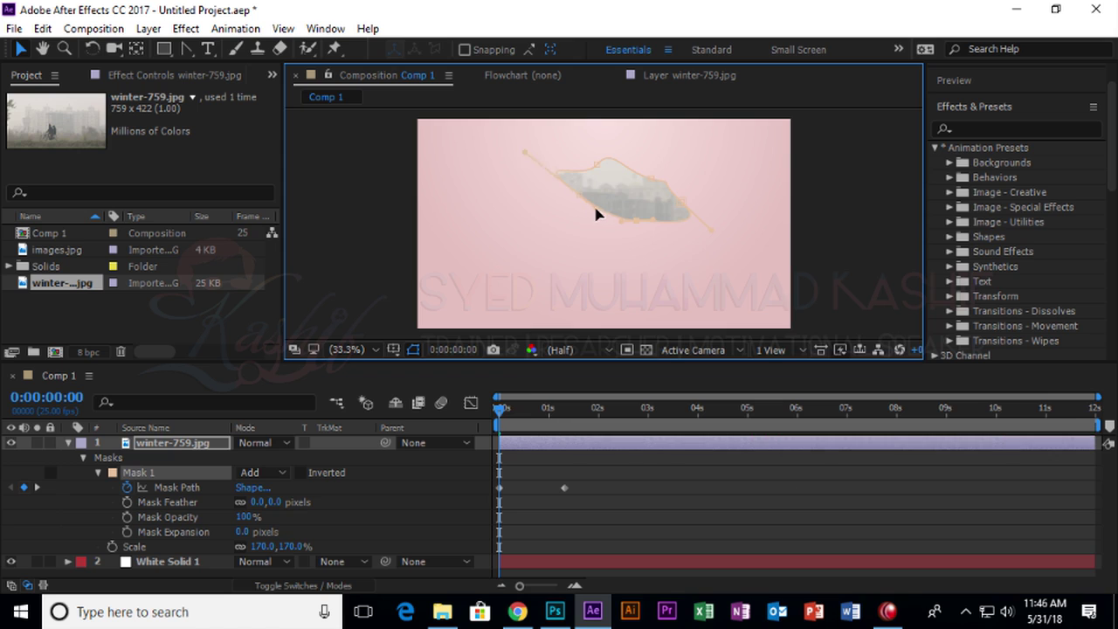
left_click_drag(581, 201, 655, 216)
Scrub the timeline to preview the mask growing into the rounded window.
left_click_drag(501, 424, 446, 425)
left_click_drag(516, 422, 718, 428)
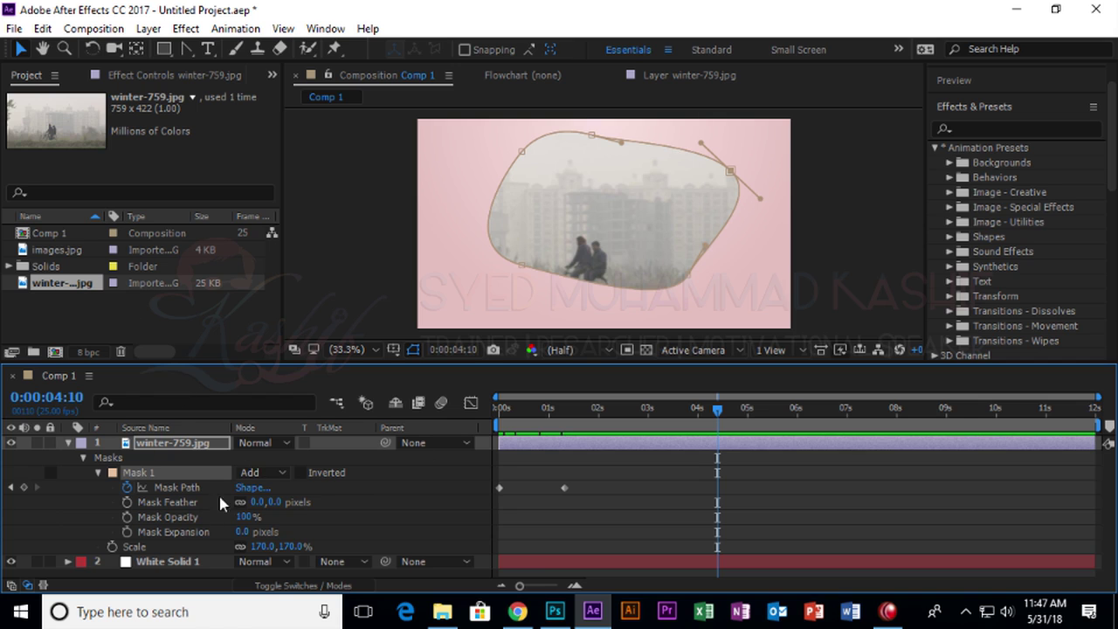
left_click_drag(589, 434, 547, 410)
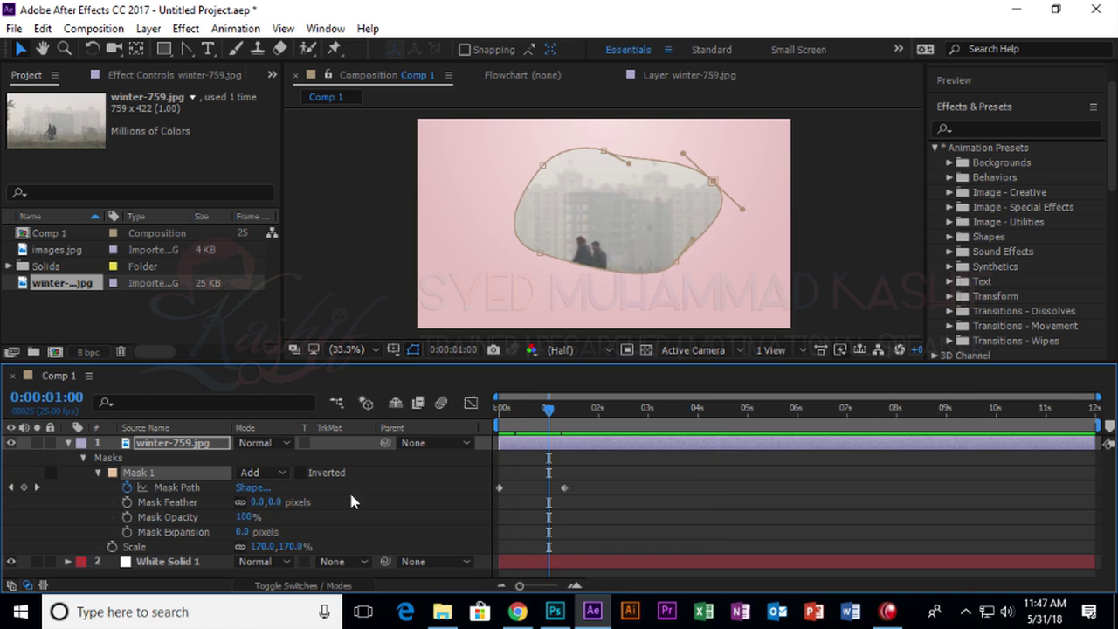
left_click_drag(262, 504, 328, 502)
mouse_move(573, 418)
left_mouse_down()
mouse_move(666, 411)
mouse_move(467, 418)
mouse_move(575, 425)
left_mouse_up()
left_click(417, 249)
left_click(398, 248)
left_click_drag(260, 498, 174, 499)
left_click(51, 496)
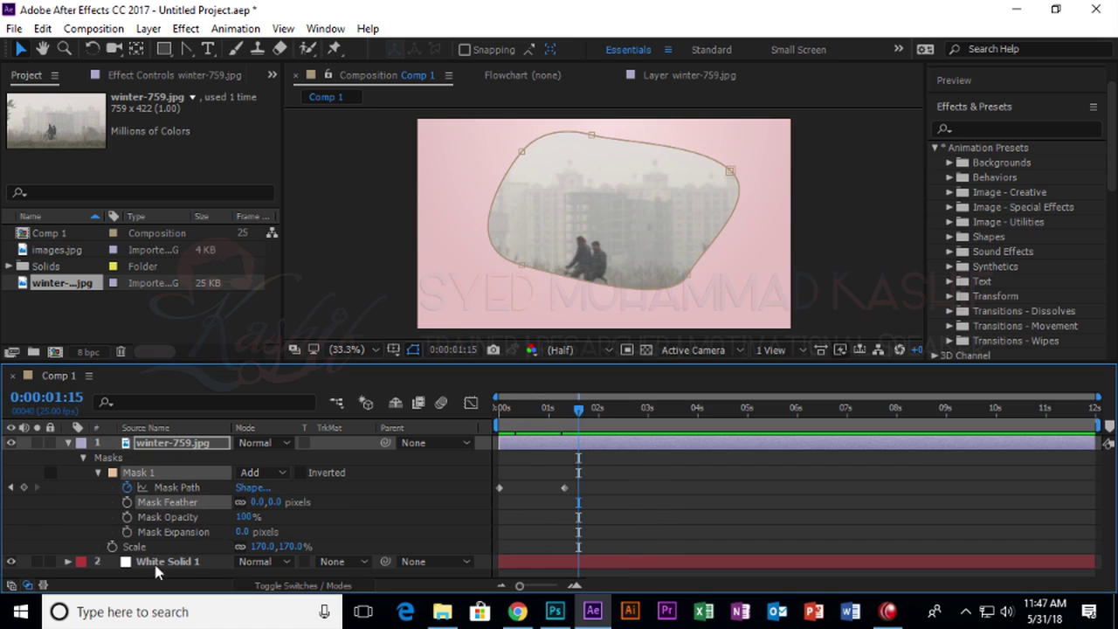
left_click_drag(246, 522, 315, 522)
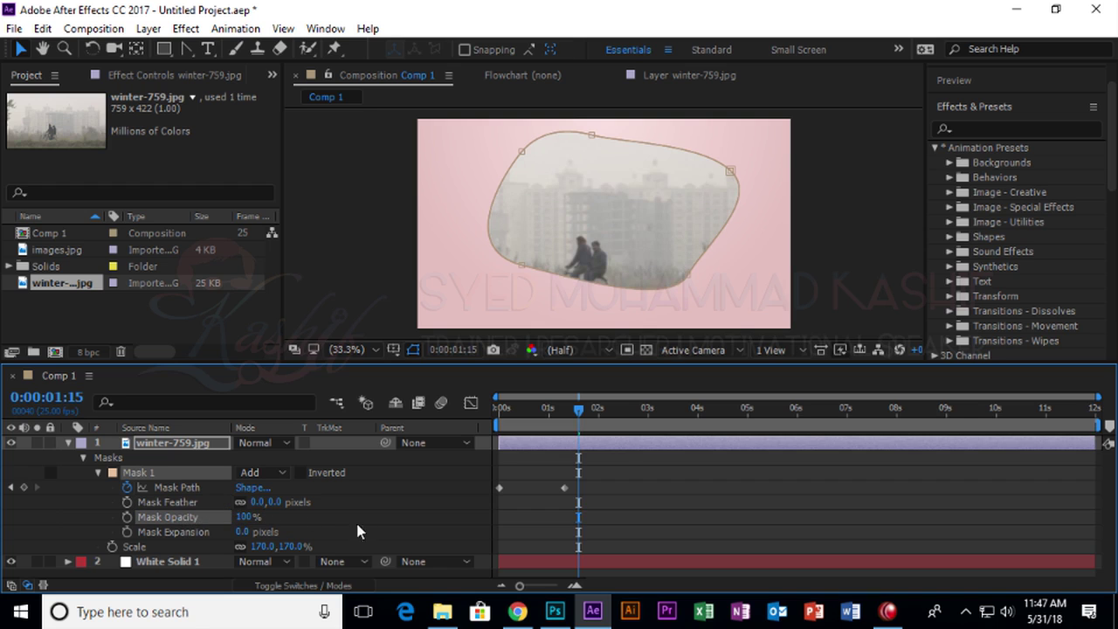
mouse_move(243, 532)
left_mouse_down()
mouse_move(302, 532)
mouse_move(255, 529)
left_mouse_up()
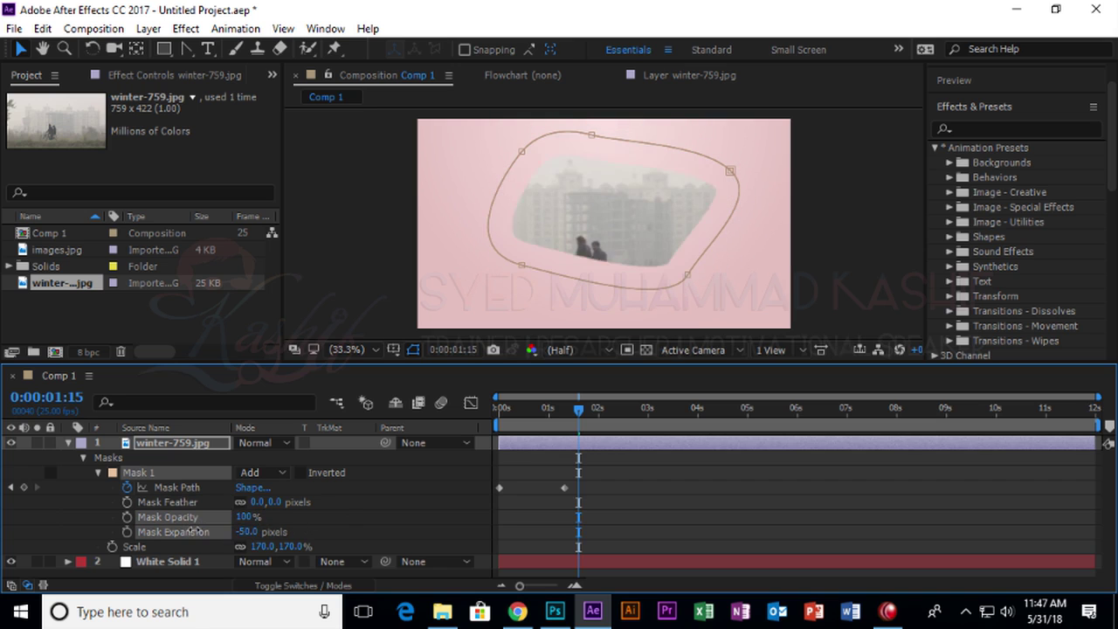
Undo the Mask Expansion and toggle Inverted on, then off.
key("ctrl+z")
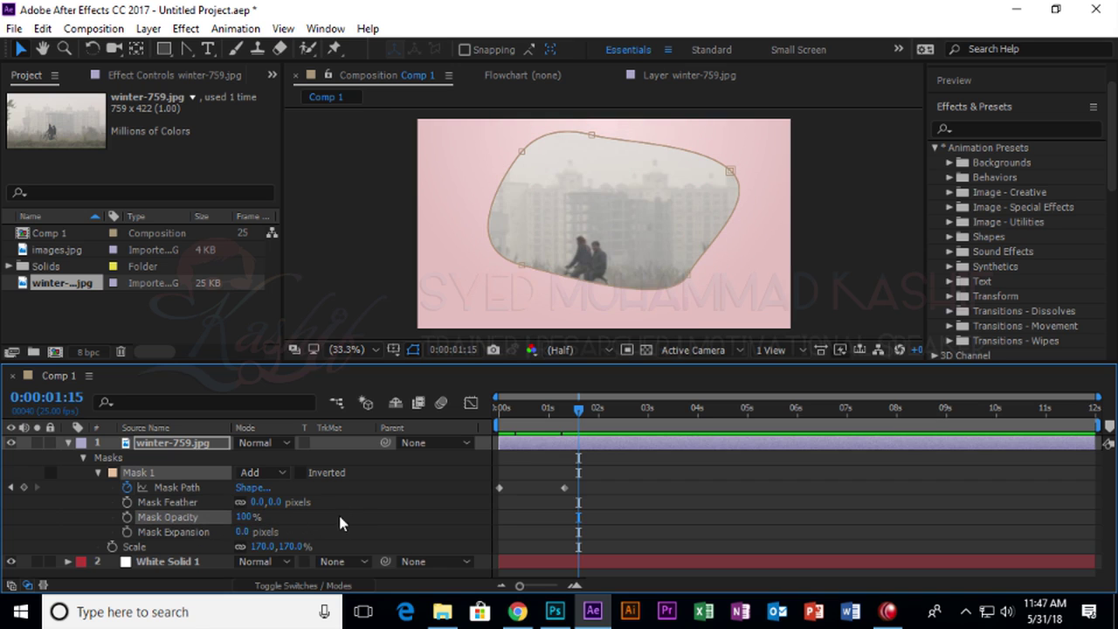
left_click(300, 472)
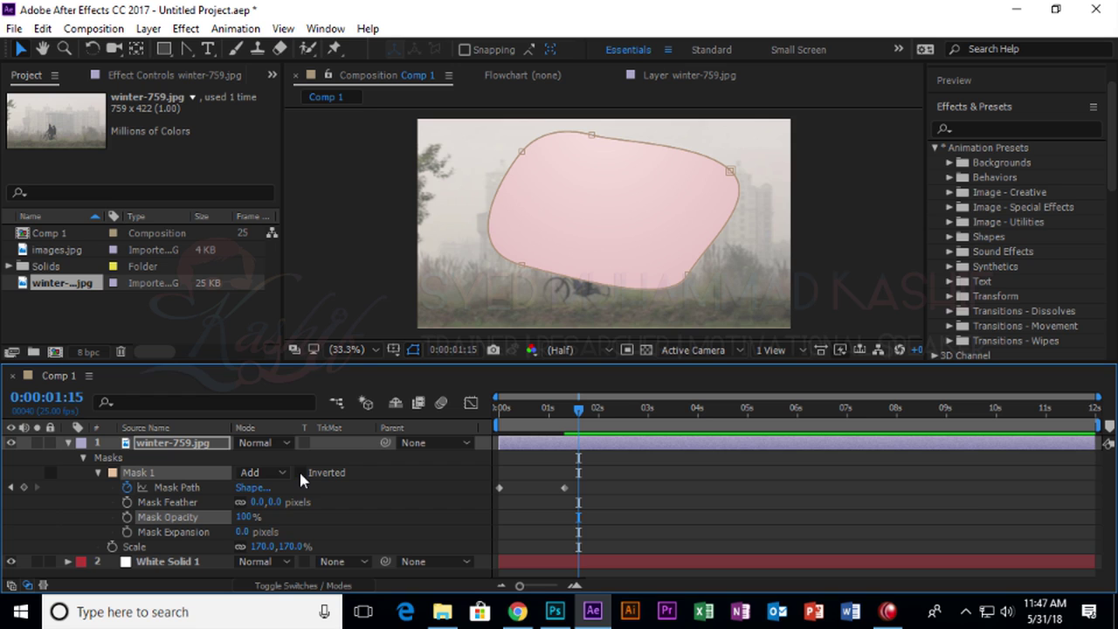
left_click(300, 473)
Try Subtract, Intersect, Lighten, Difference and None mask modes, then restore Add.
left_click(278, 472)
left_click(275, 374)
left_click(283, 471)
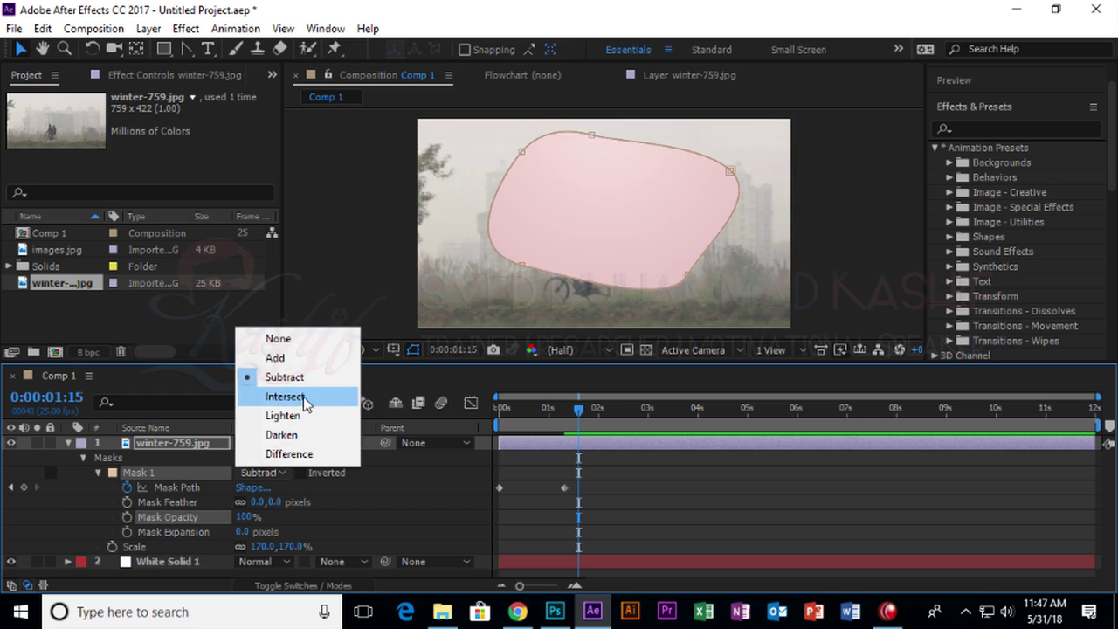
left_click(304, 397)
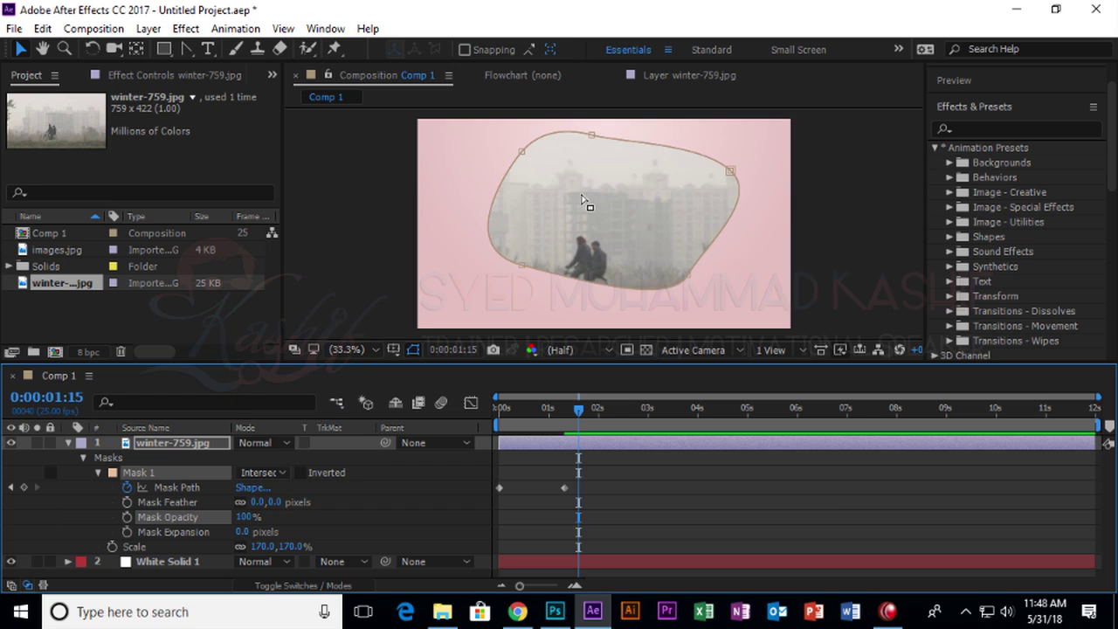
left_click(281, 472)
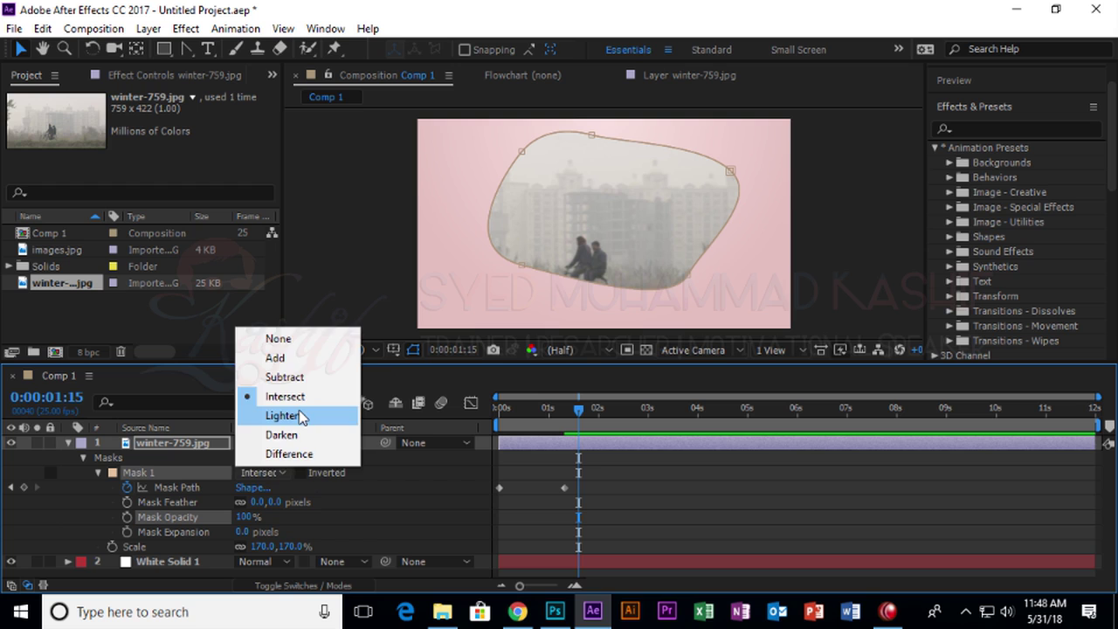
left_click(325, 409)
left_click(271, 472)
left_click(289, 454)
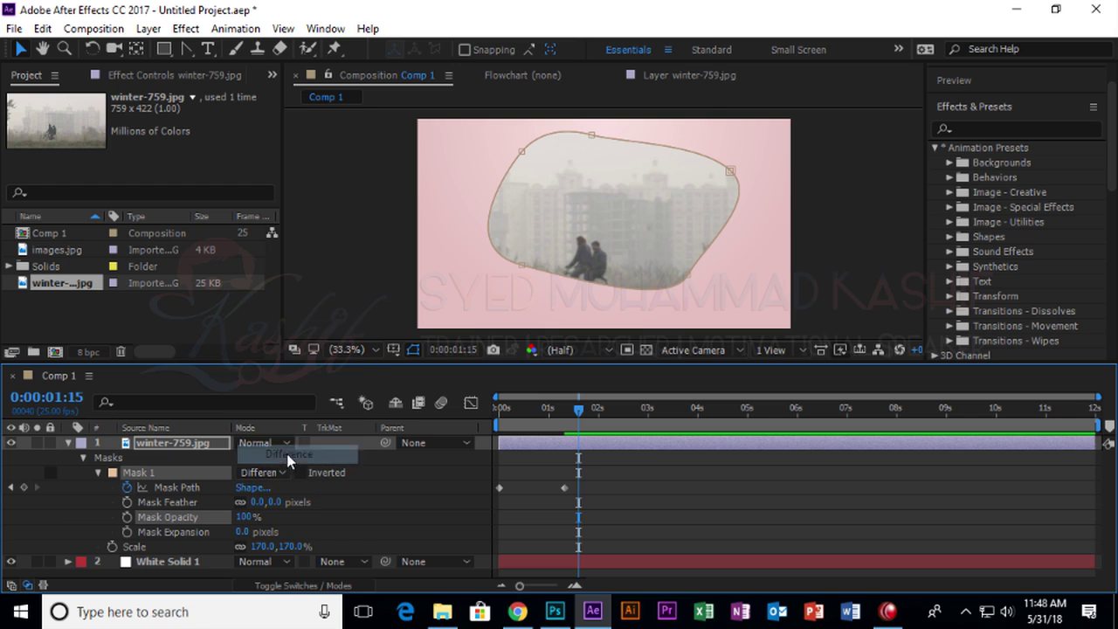
left_click(281, 472)
left_click(272, 339)
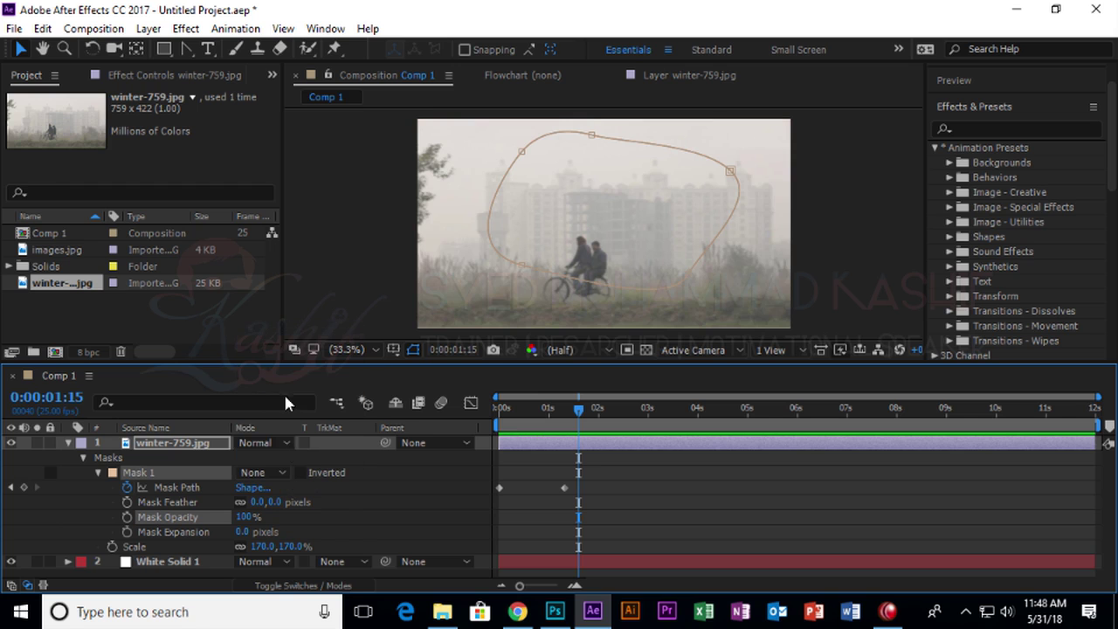
left_click(282, 472)
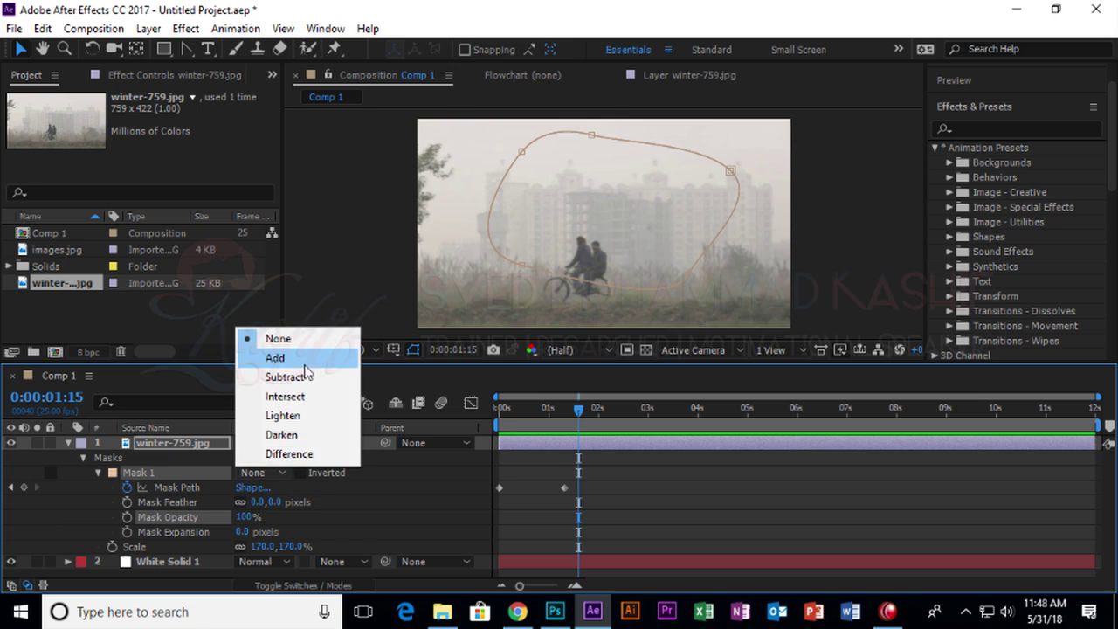
left_click(277, 358)
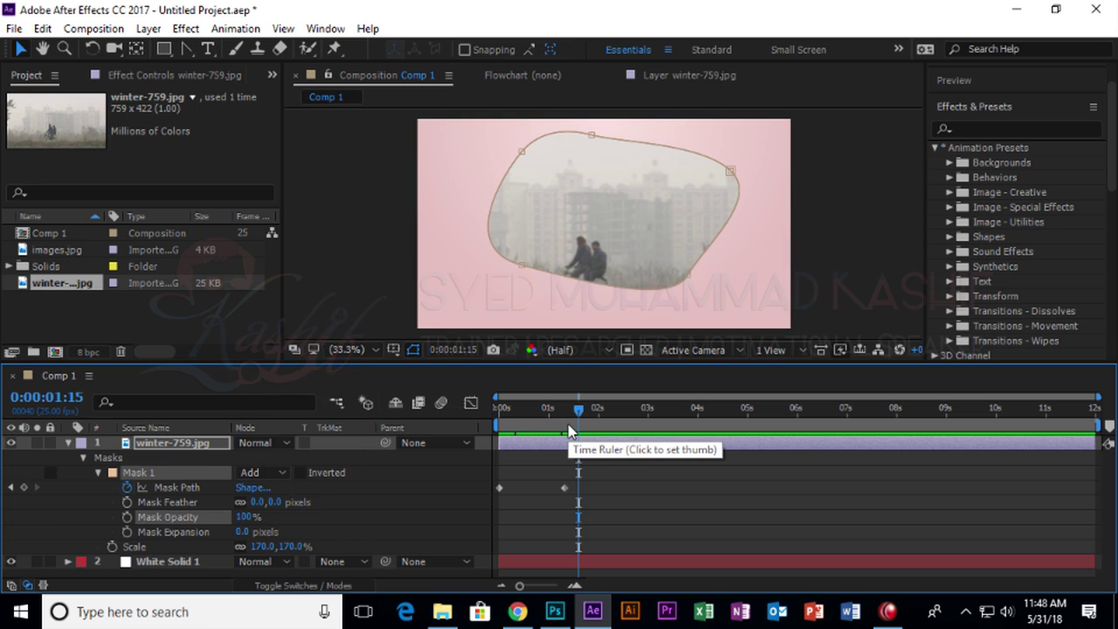
Return to 0 seconds and delete the winter-759.jpg layer from Comp 1.
left_click_drag(568, 428, 368, 400)
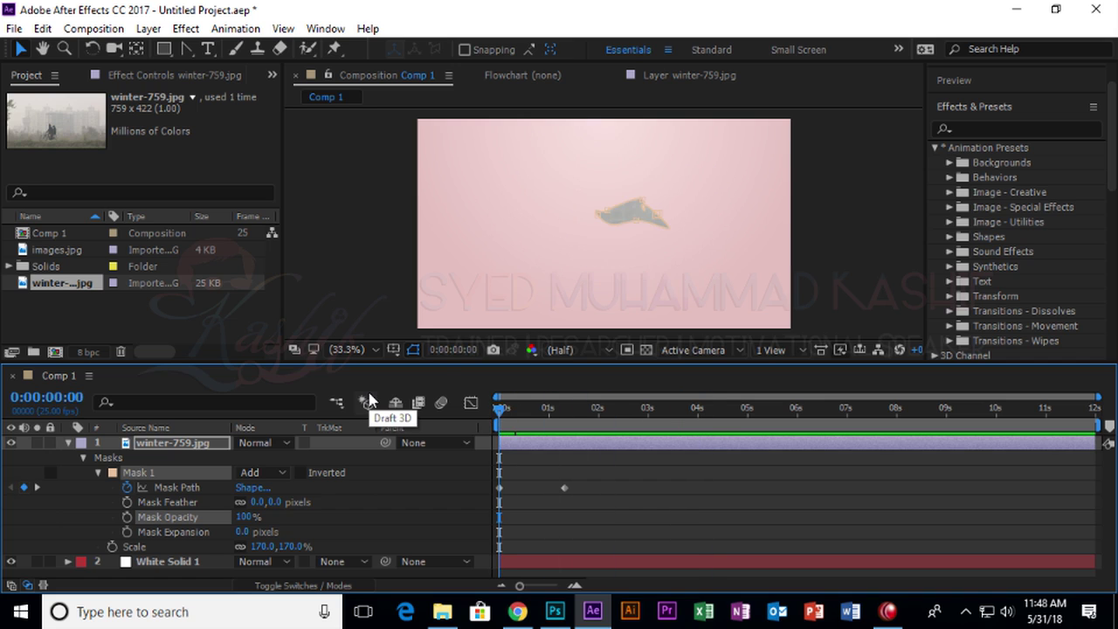
left_click(210, 442)
key("Delete")
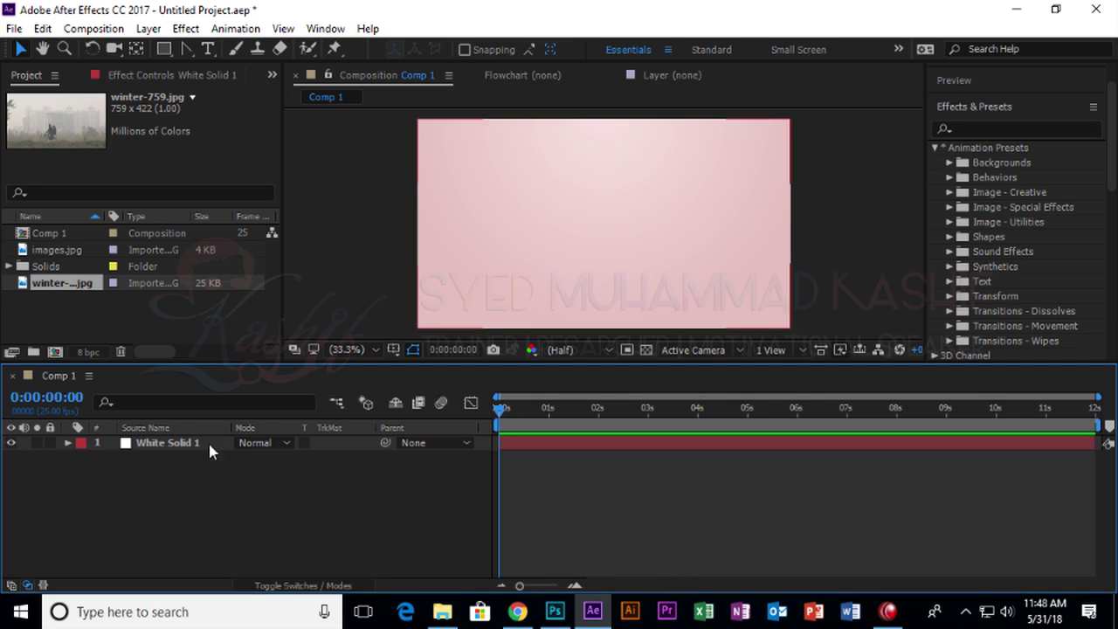
left_click(202, 333)
key("alt+Tab")
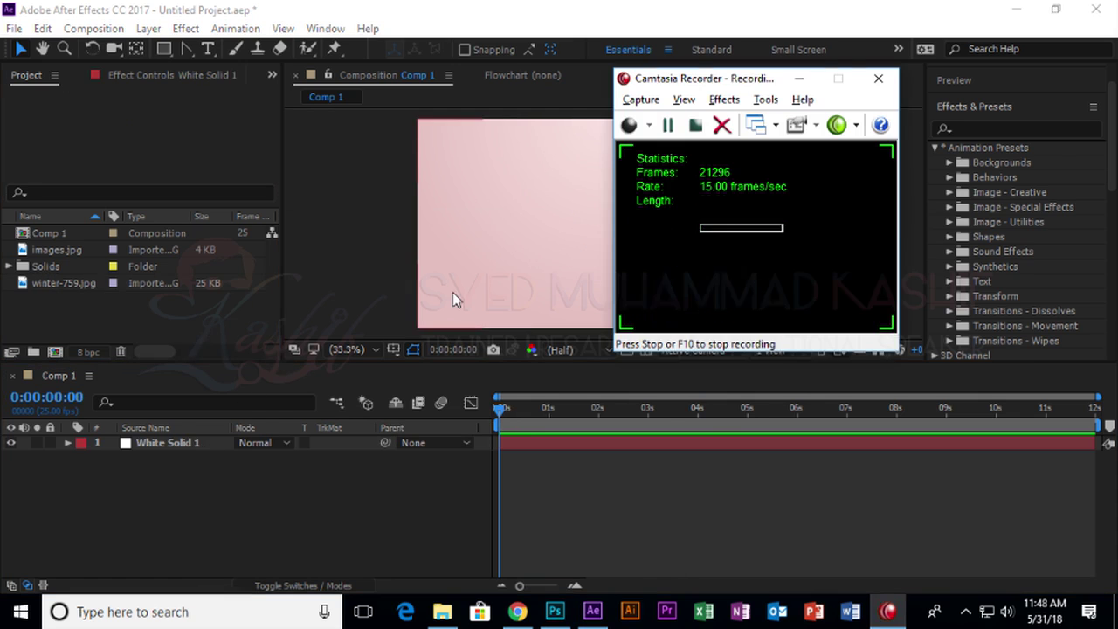
Search Google Images for 'glass png'.
key("alt+Tab")
key("alt+Tab")
key("alt+Tab")
scroll(262, 195, "up", 5)
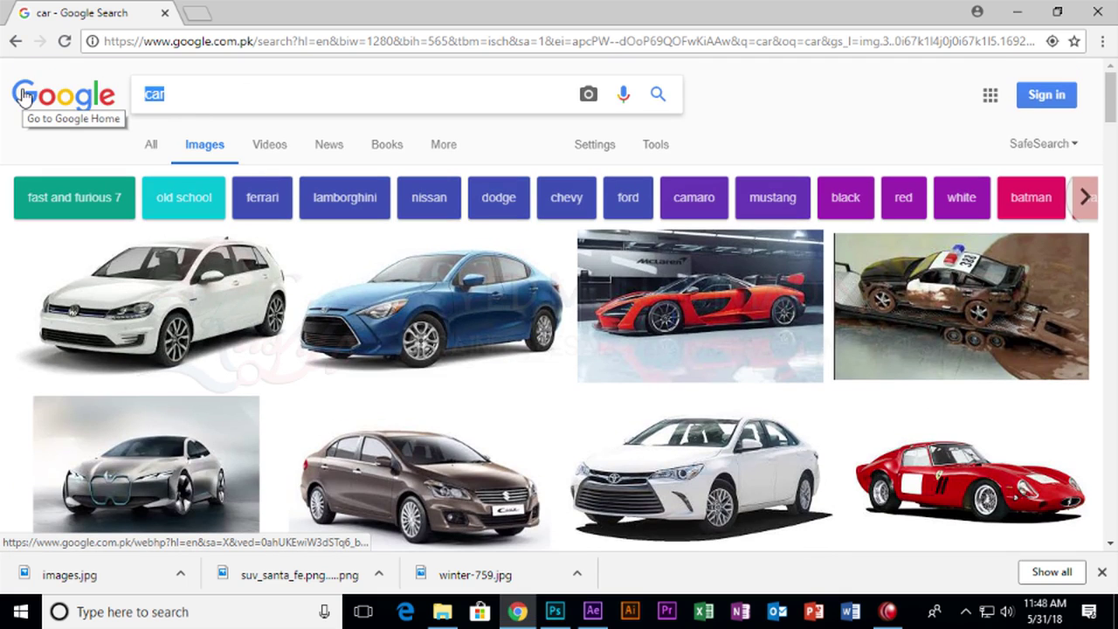
type("glass")
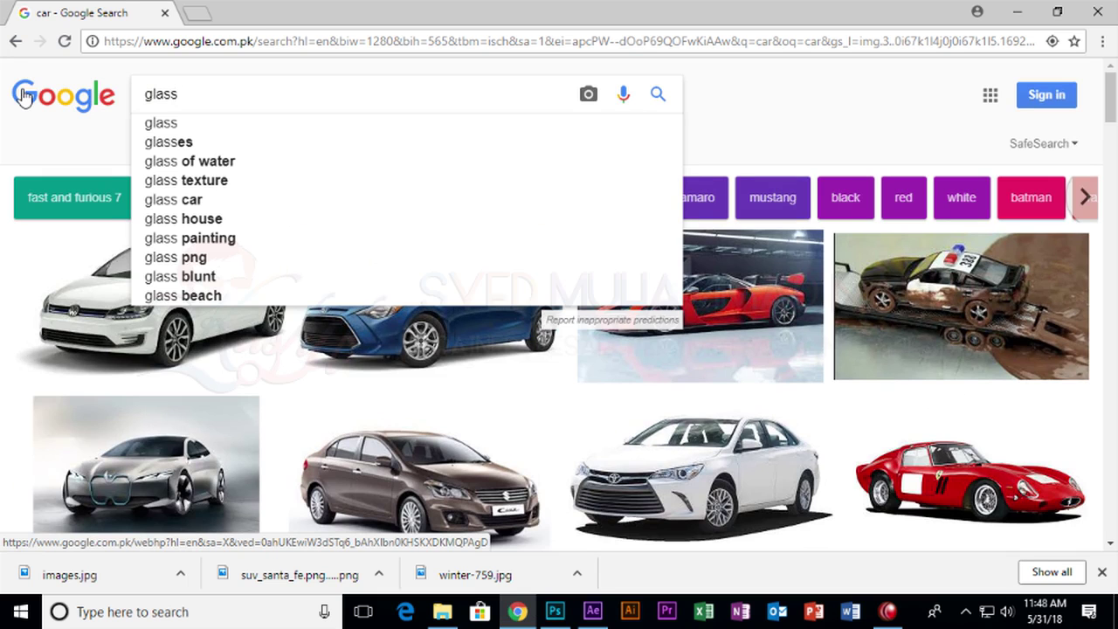
key("Return")
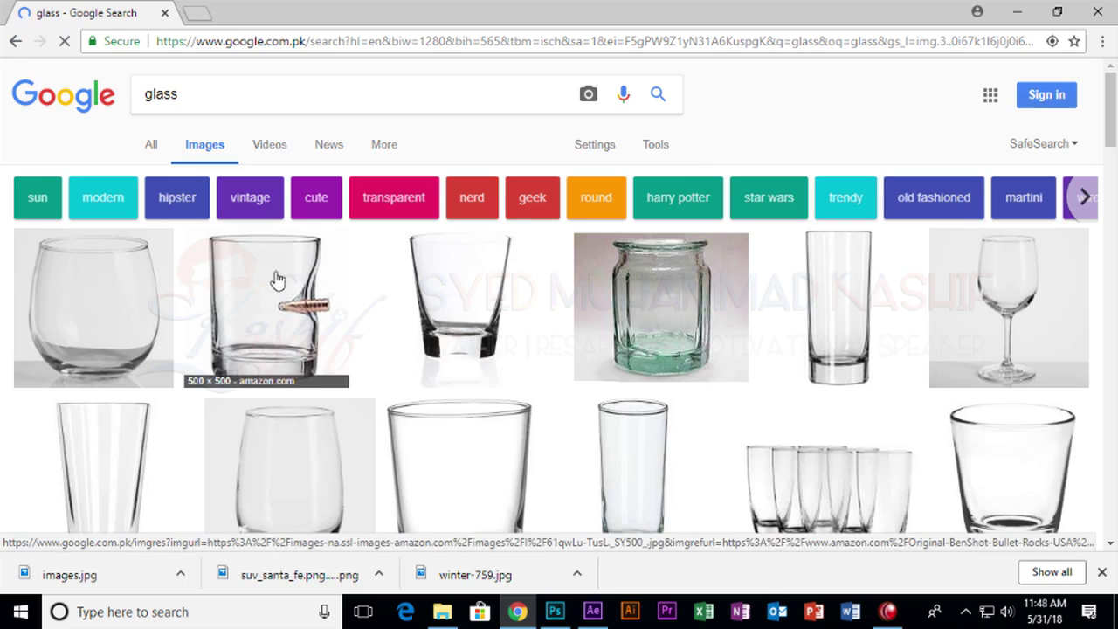
scroll(349, 302, "down", 2)
scroll(751, 332, "up", 1)
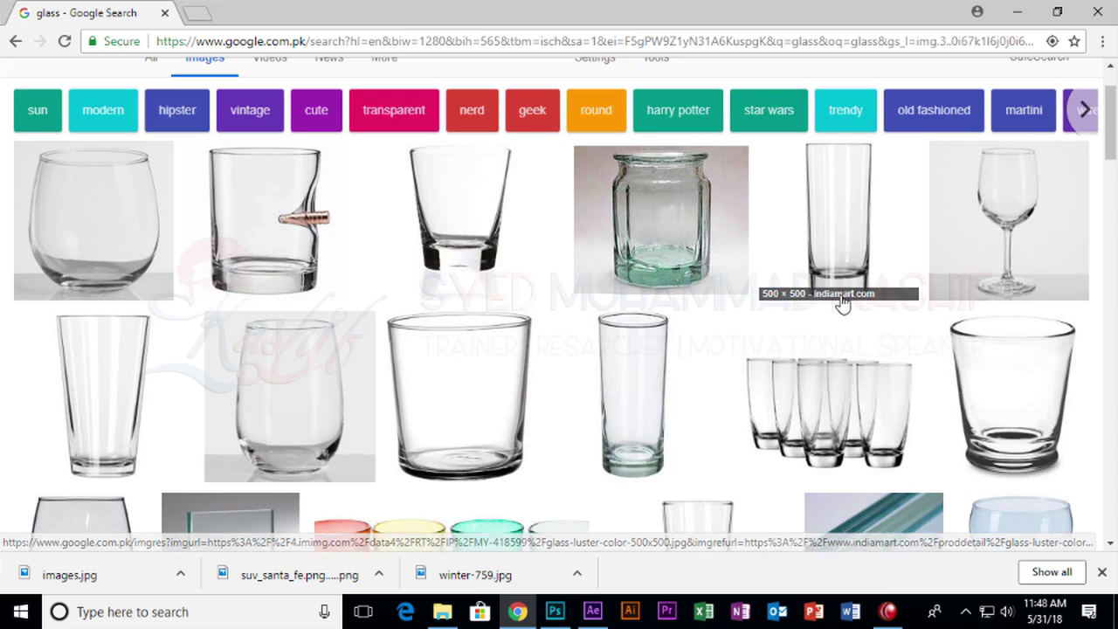
scroll(643, 382, "down", 3)
scroll(644, 384, "down", 5)
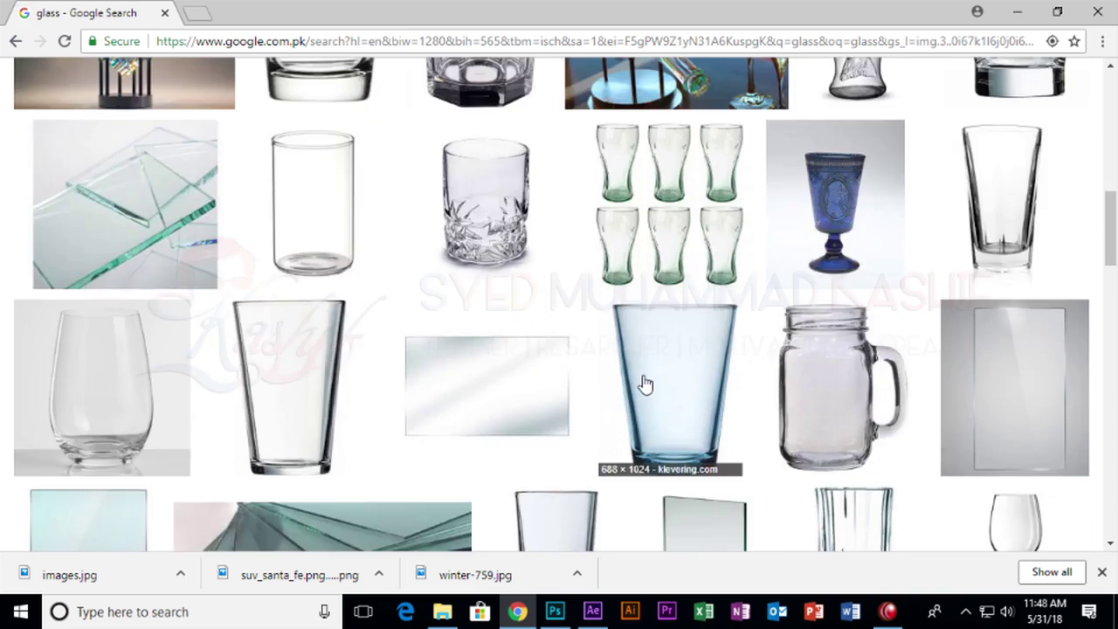
scroll(644, 384, "up", 10)
left_click(281, 103)
type("png")
key("Return")
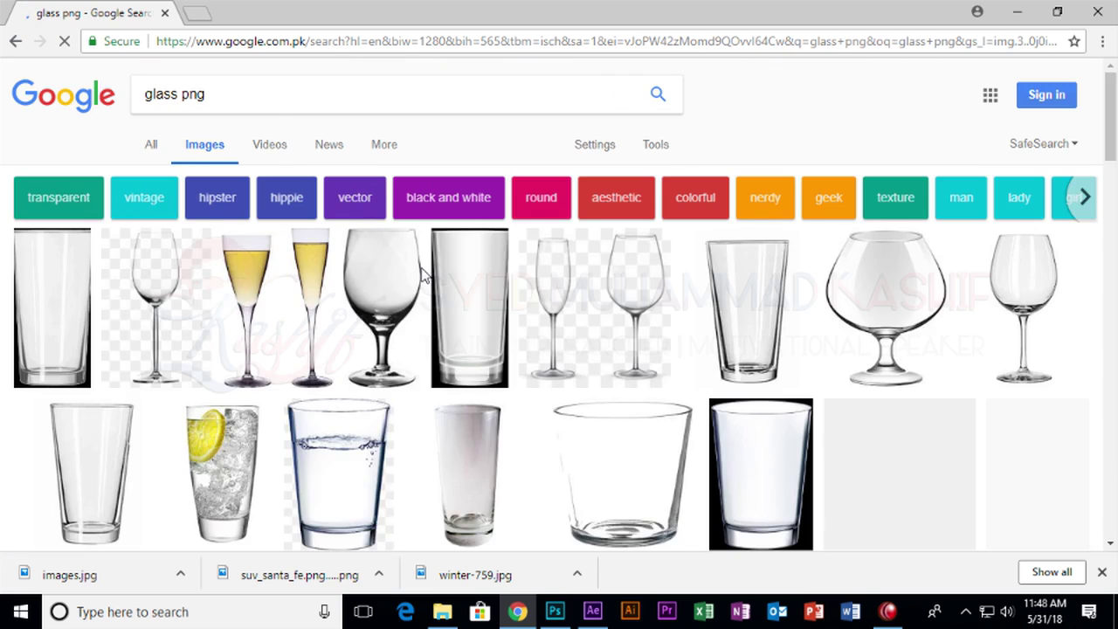
Save the transparent martini glass image as Glass.png.
scroll(312, 429, "down", 4)
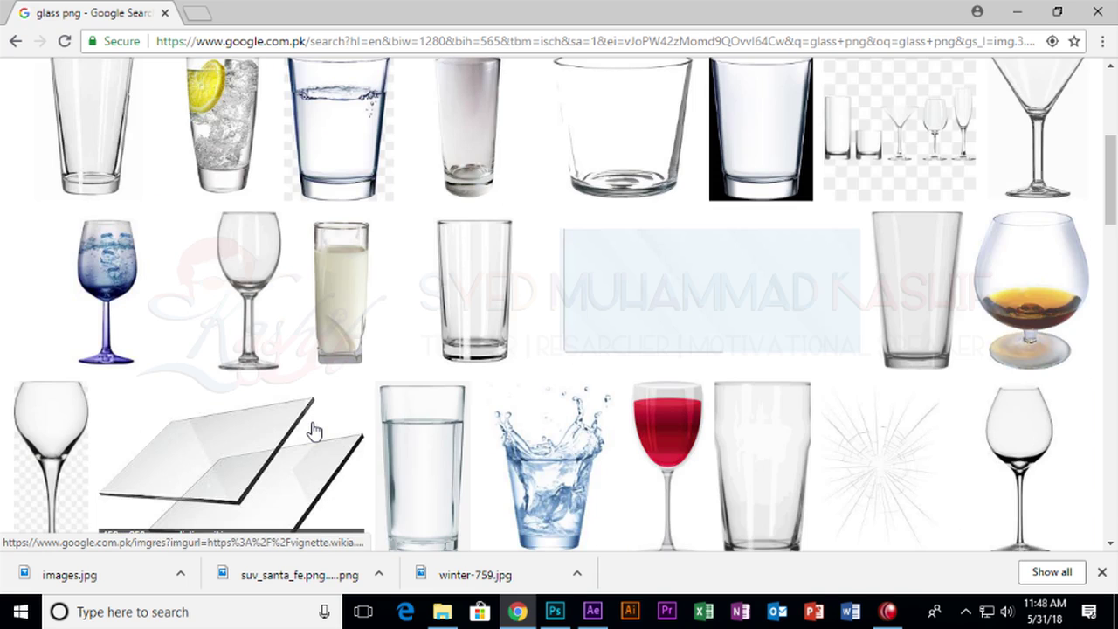
scroll(1026, 253, "up", 2)
scroll(952, 366, "down", 1)
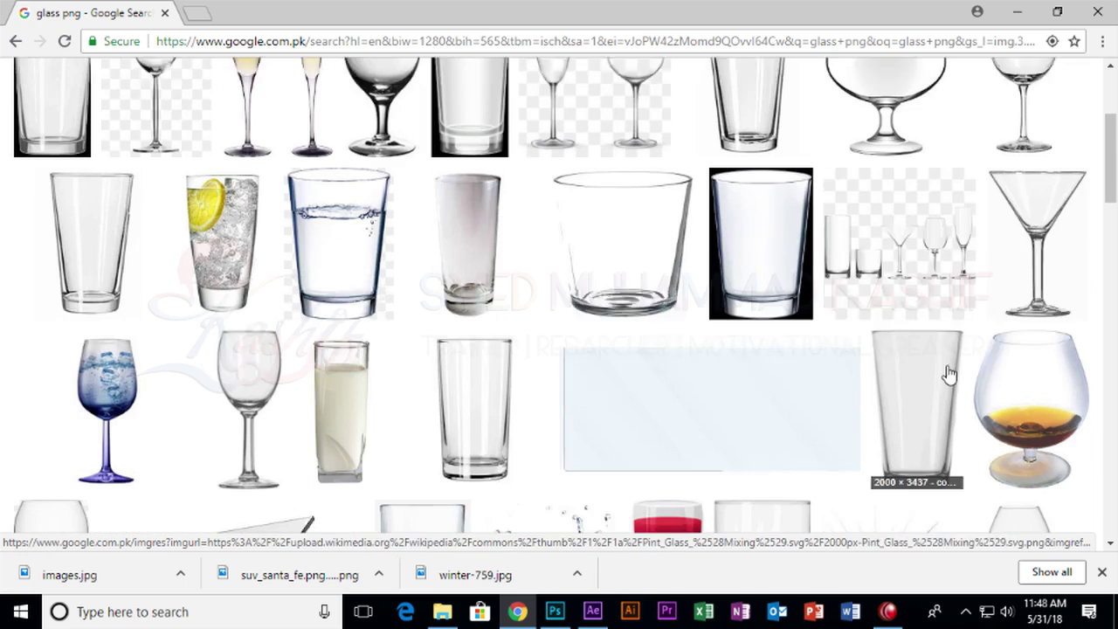
scroll(537, 362, "up", 3)
scroll(534, 373, "down", 1)
scroll(535, 372, "down", 2)
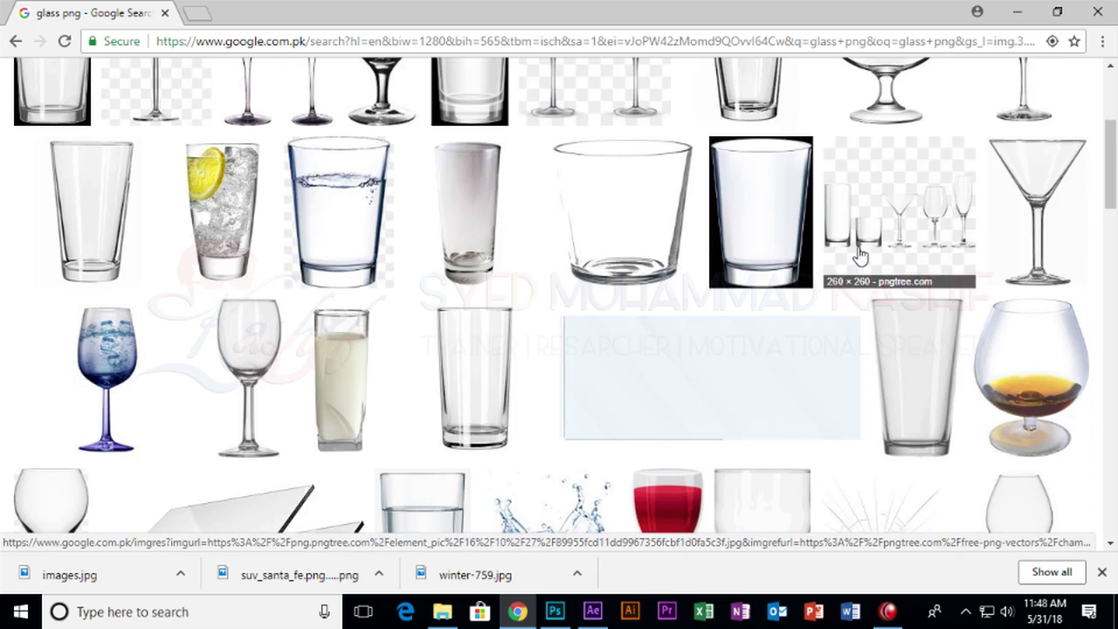
left_click(1027, 189)
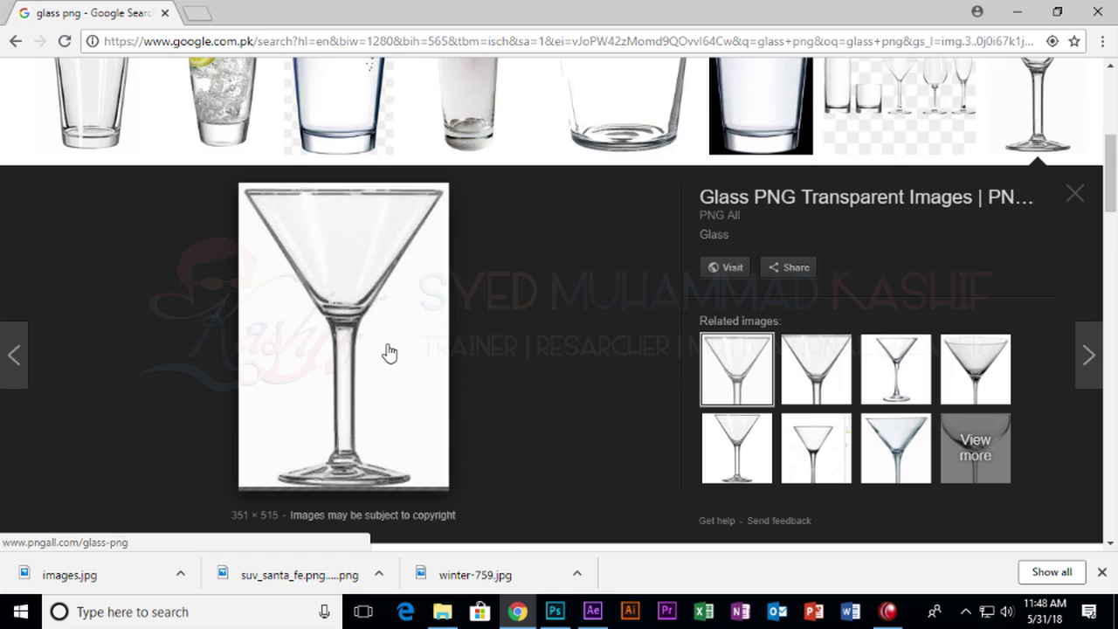
right_click(376, 318)
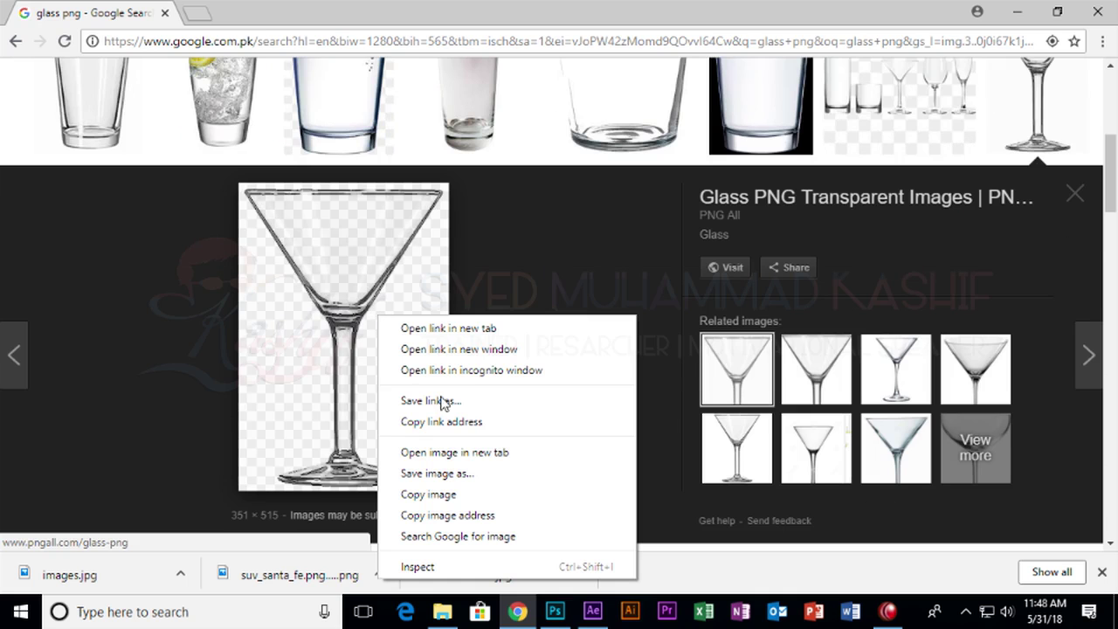
left_click(467, 466)
left_click(428, 392)
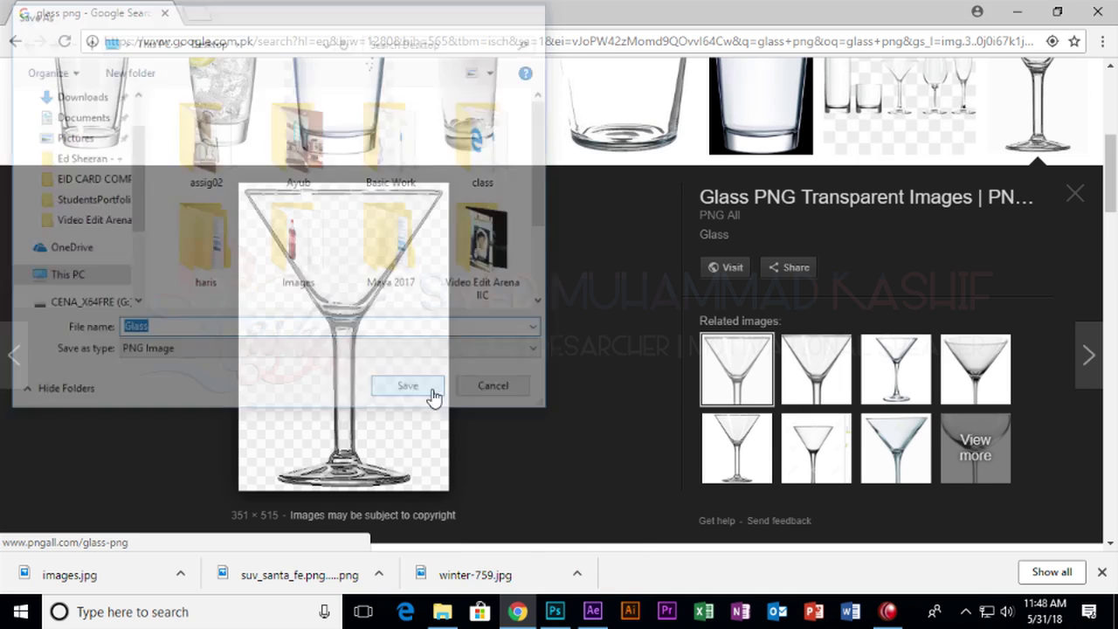
key("alt+Tab")
key("alt+Tab")
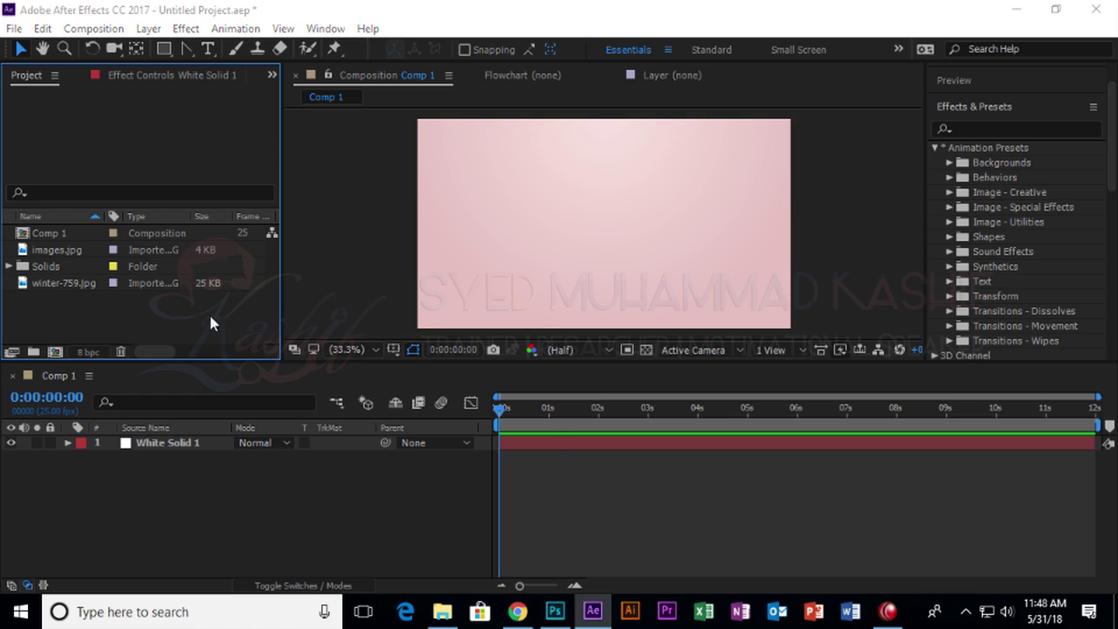
Import Glass.png from its folder into the After Effects project.
double_click(209, 316)
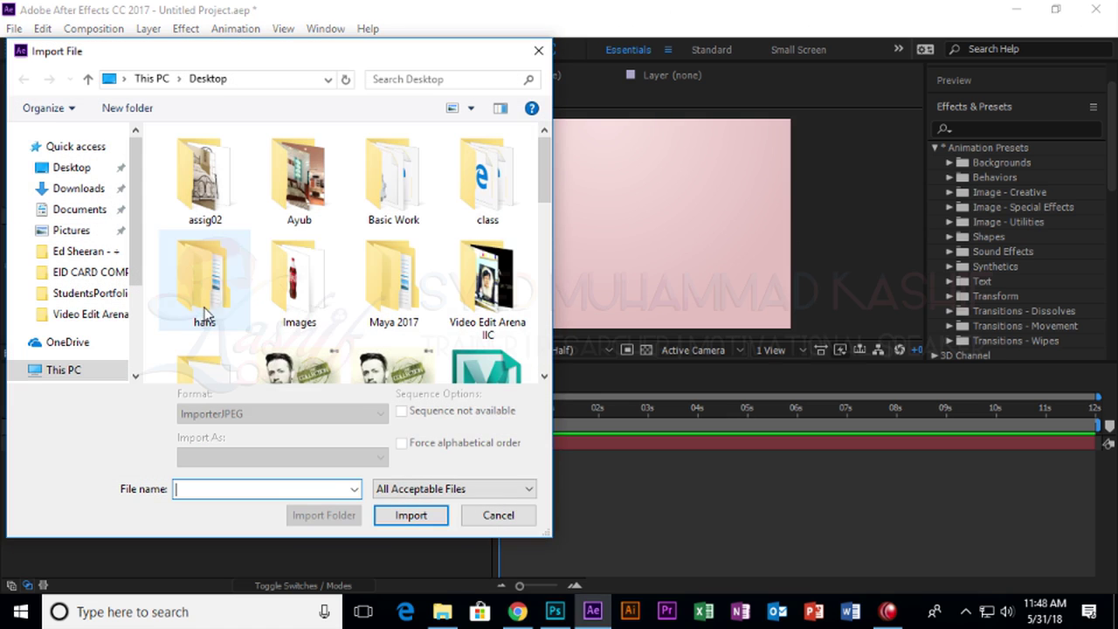
double_click(308, 299)
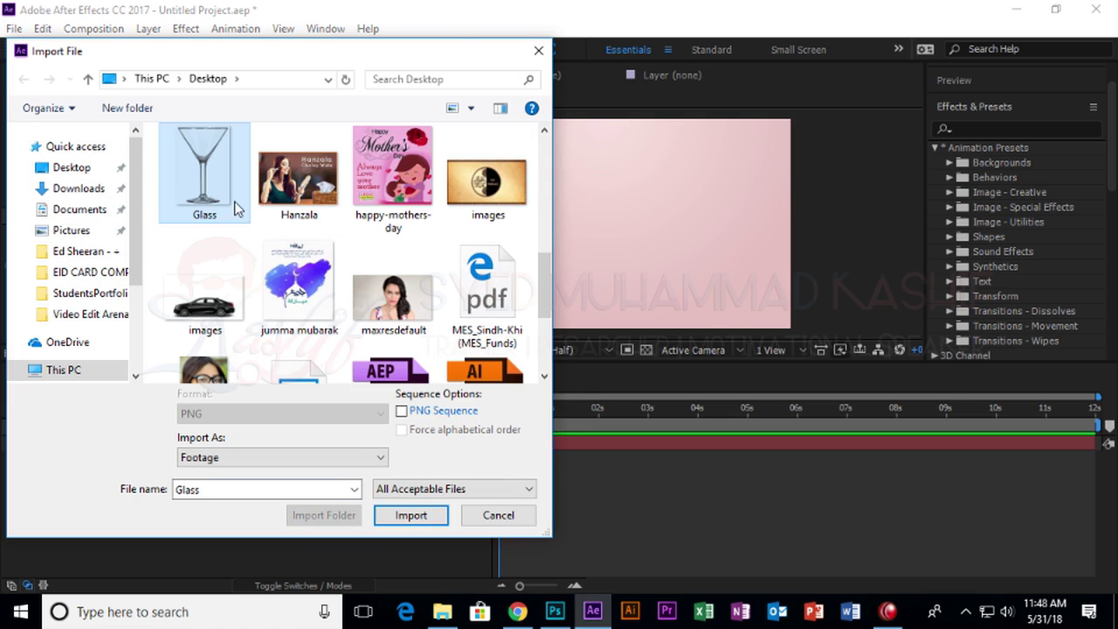
double_click(238, 208)
Add Glass.png to Comp 1 above White Solid 1 and nudge it slightly lower.
left_click_drag(58, 253, 231, 437)
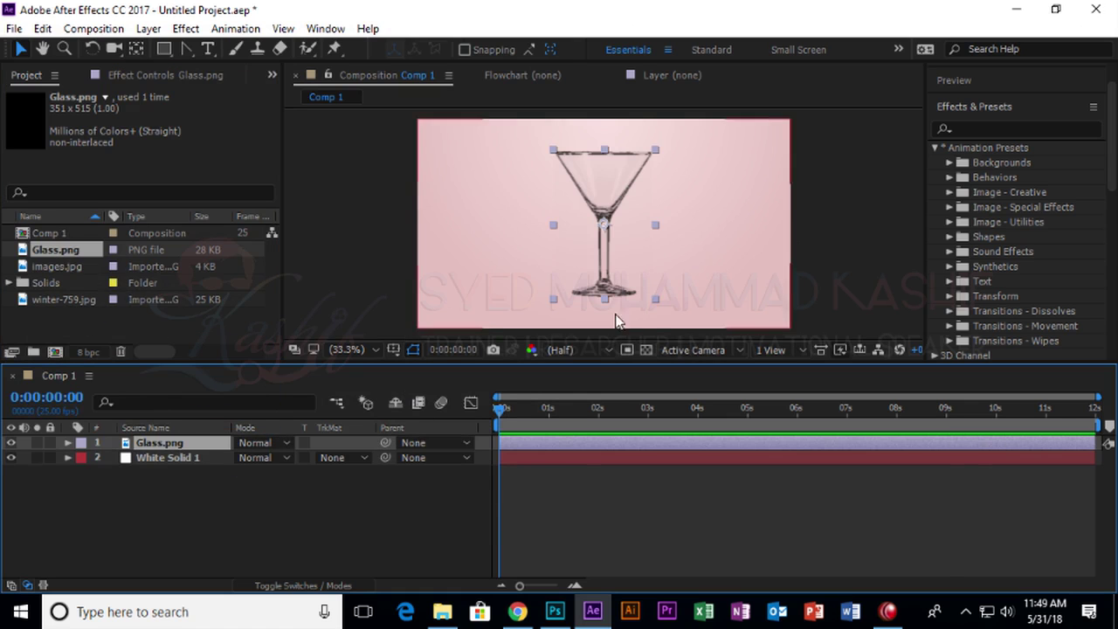
left_click_drag(618, 211, 616, 239)
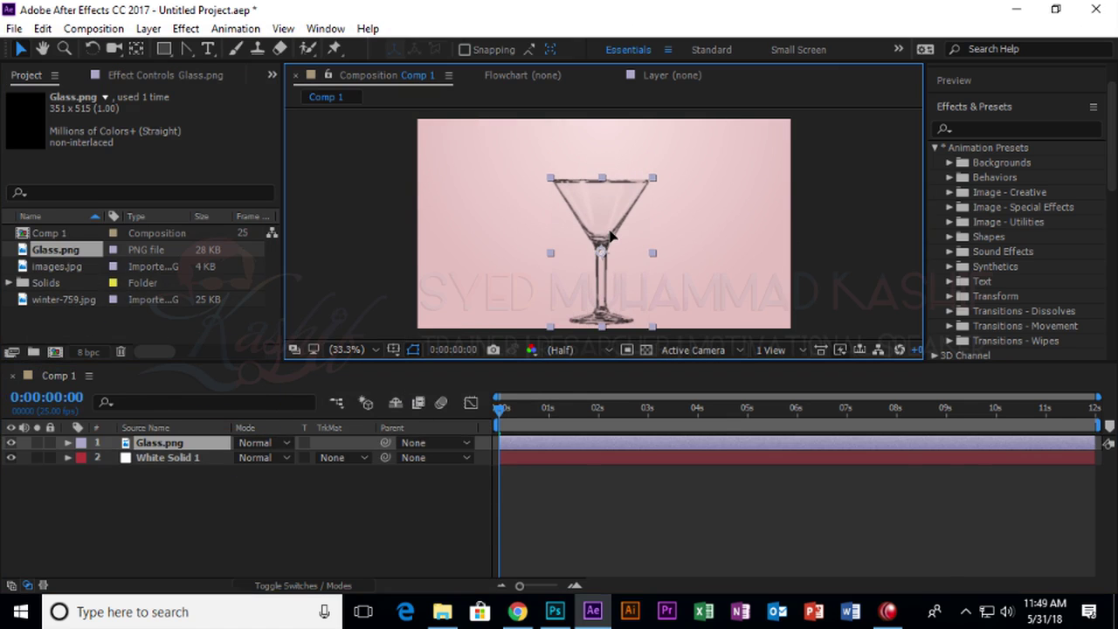
left_click(360, 214)
scroll(544, 225, "up", 3)
scroll(547, 225, "down", 2)
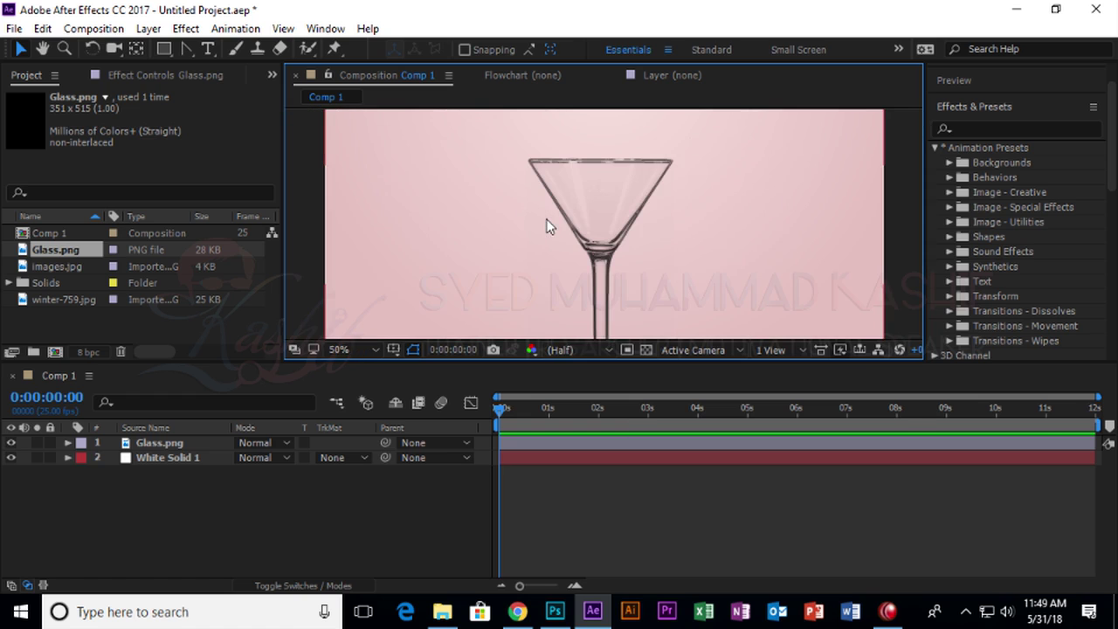
key("alt+Tab")
key("Escape")
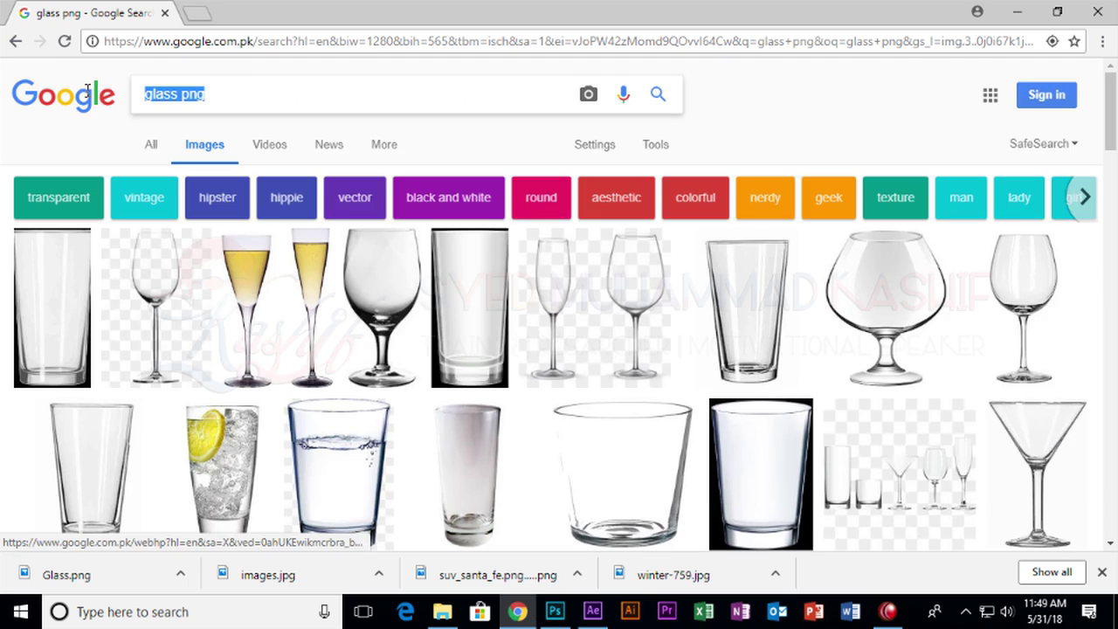
Search Google Images for 'juice' and view more images like a pouring-juice photo.
type("juice")
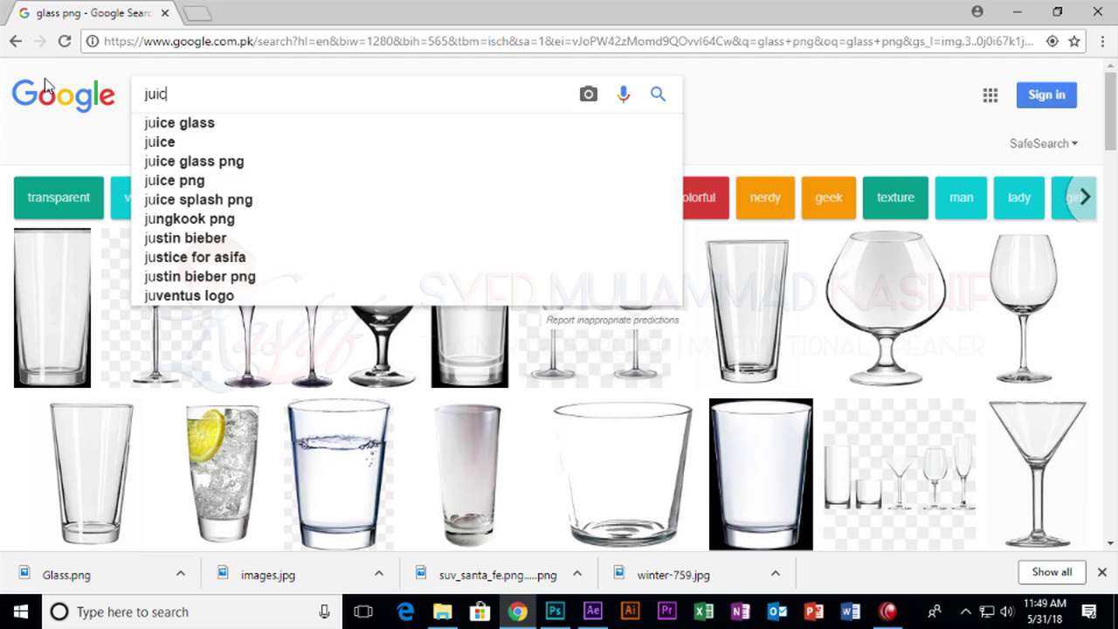
key("Return")
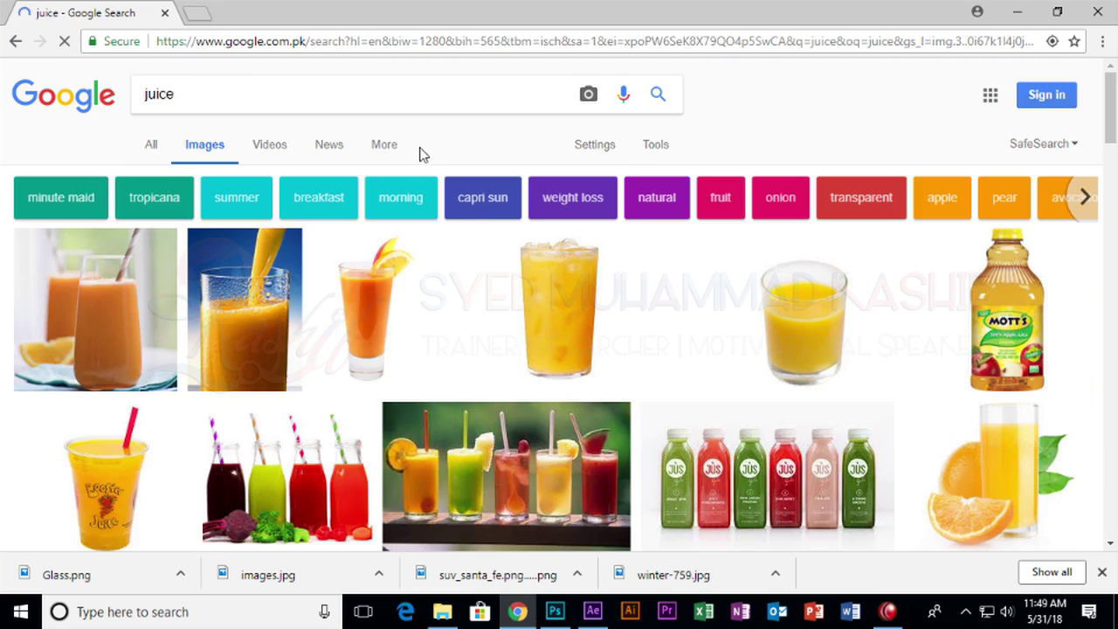
scroll(369, 305, "down", 2)
scroll(369, 305, "up", 2)
scroll(325, 335, "down", 15)
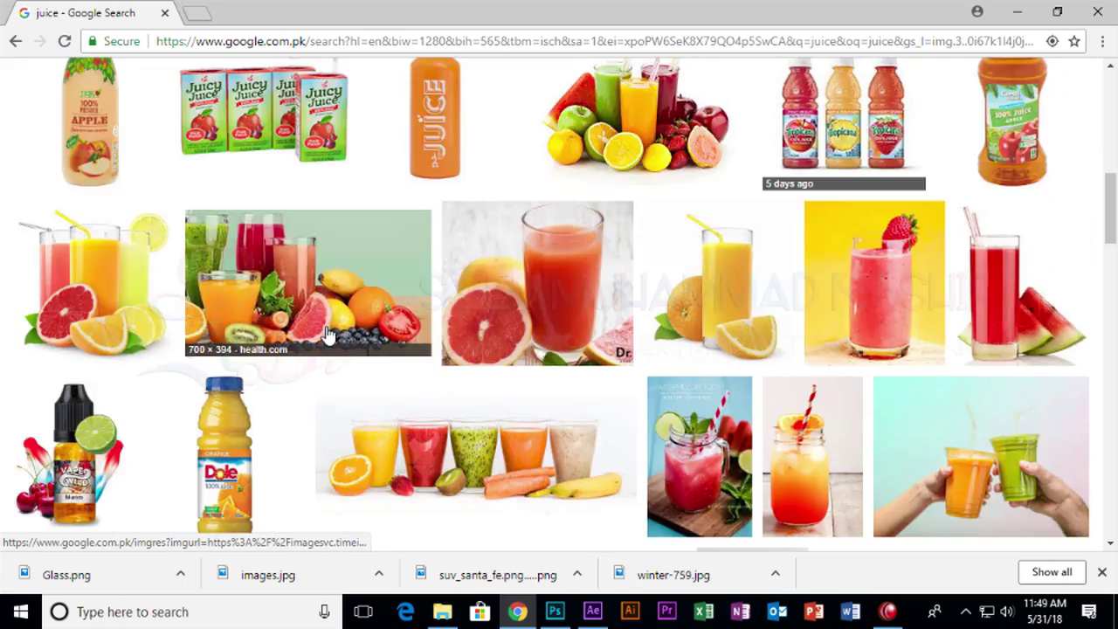
scroll(328, 335, "down", 3)
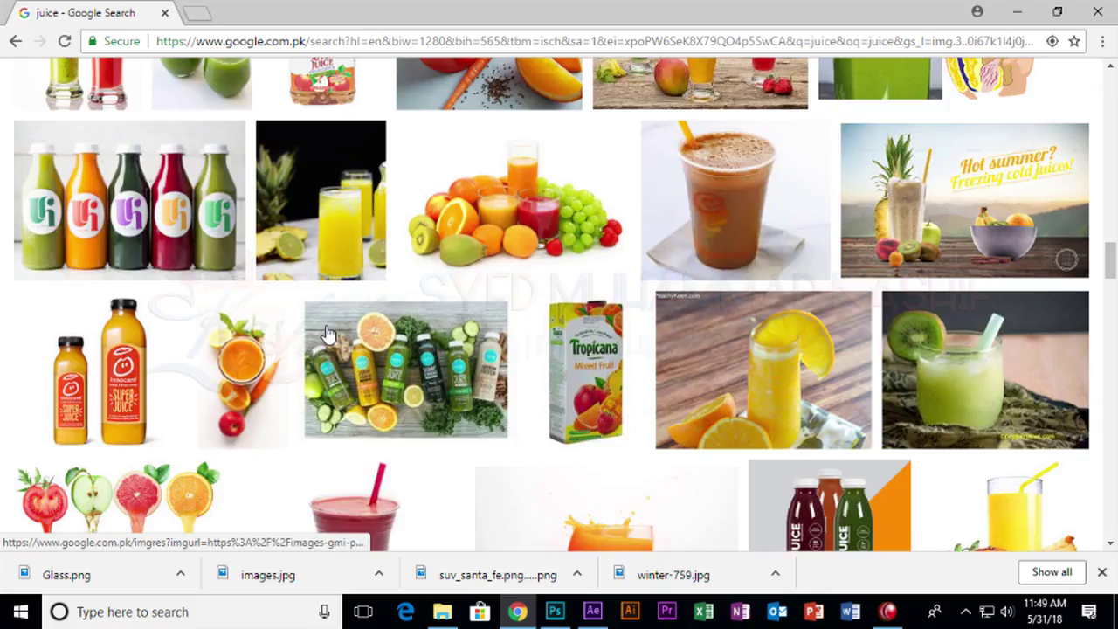
scroll(329, 335, "up", 7)
scroll(328, 335, "up", 10)
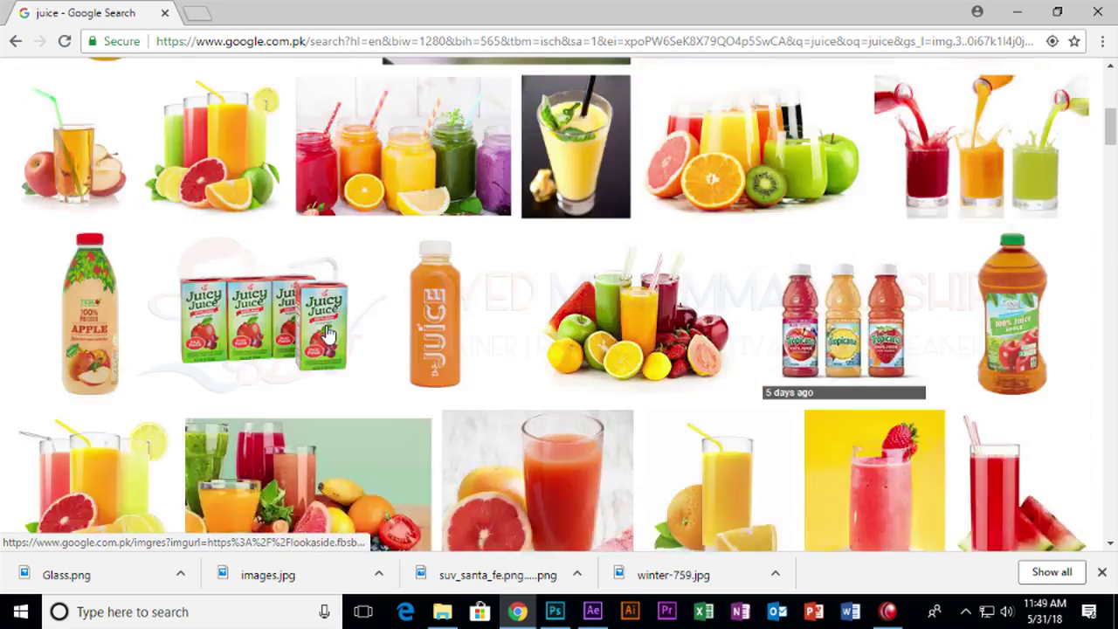
left_click(233, 349)
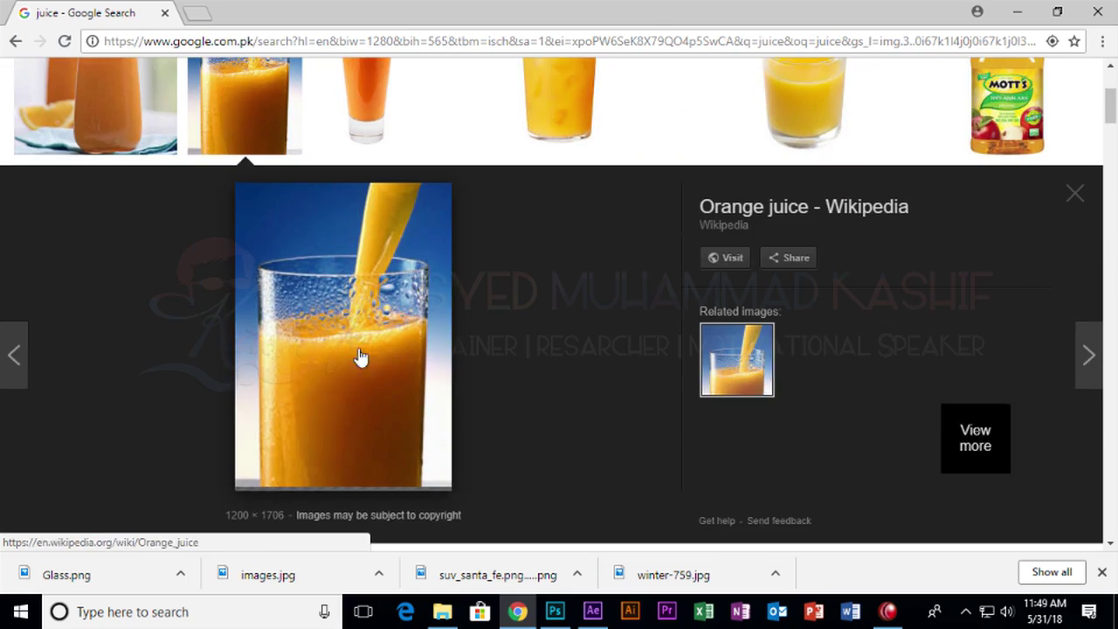
left_click(963, 426)
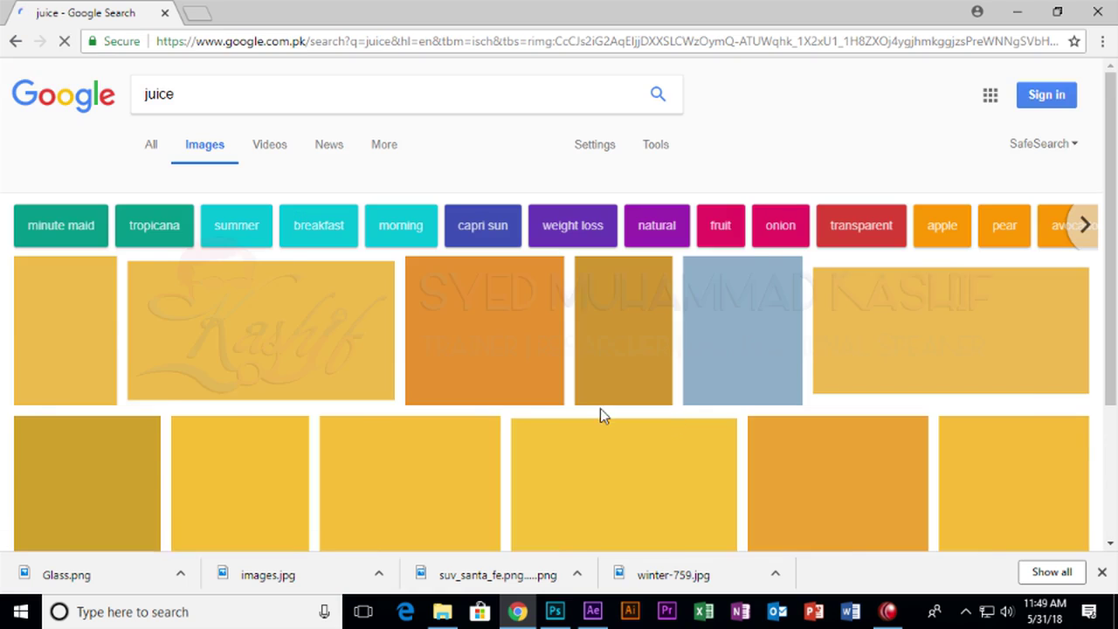
Save the orange-juice-pouring photo as download.jpg.
scroll(647, 412, "down", 2)
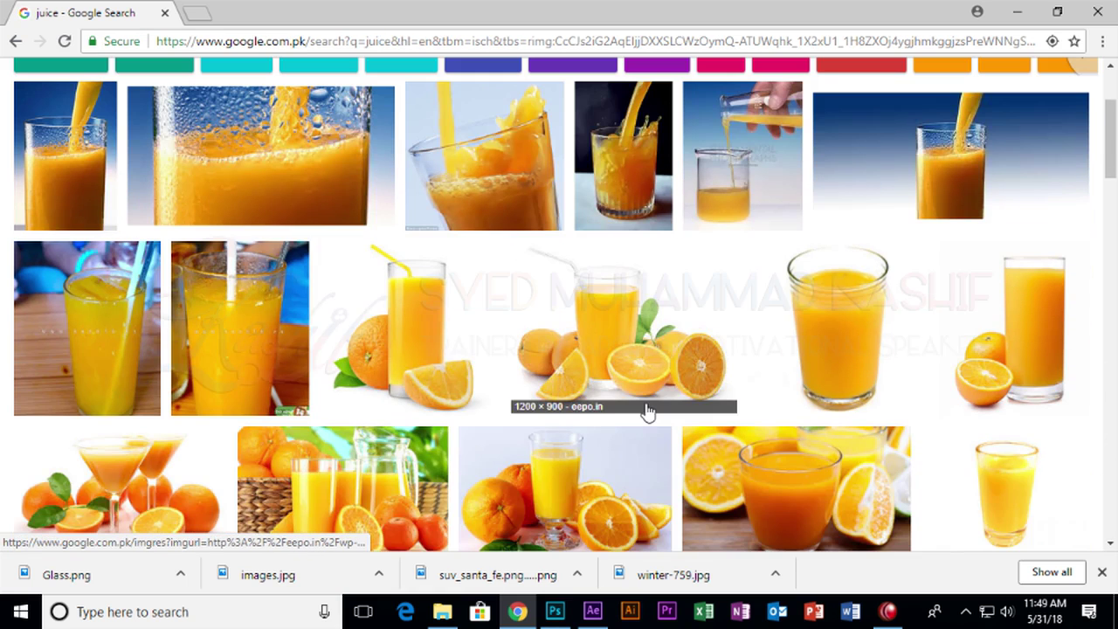
scroll(646, 412, "up", 2)
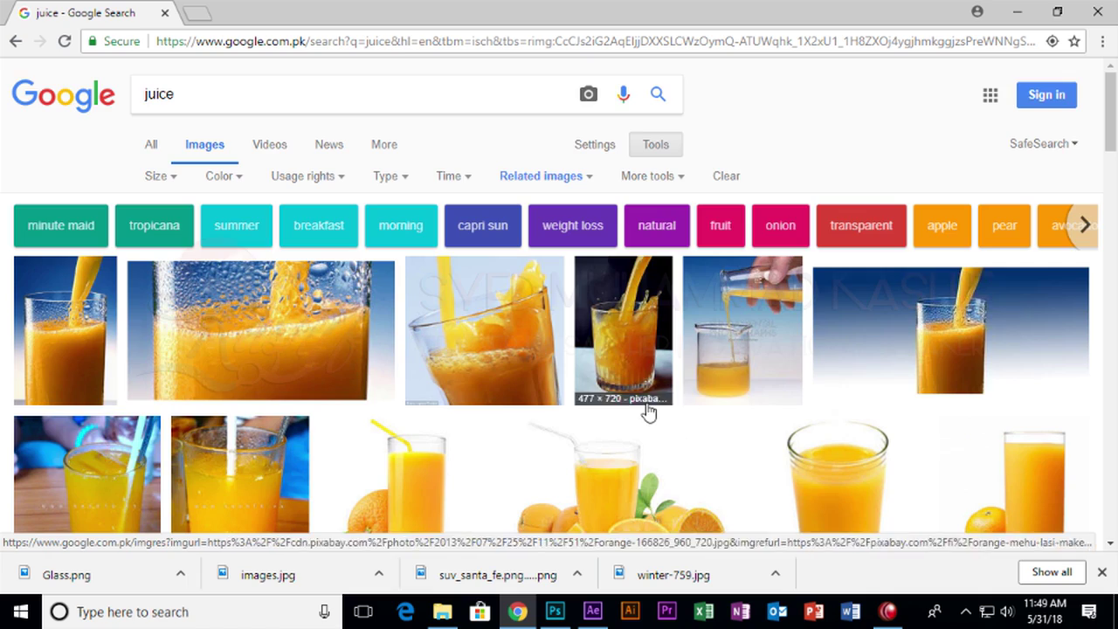
scroll(541, 441, "down", 9)
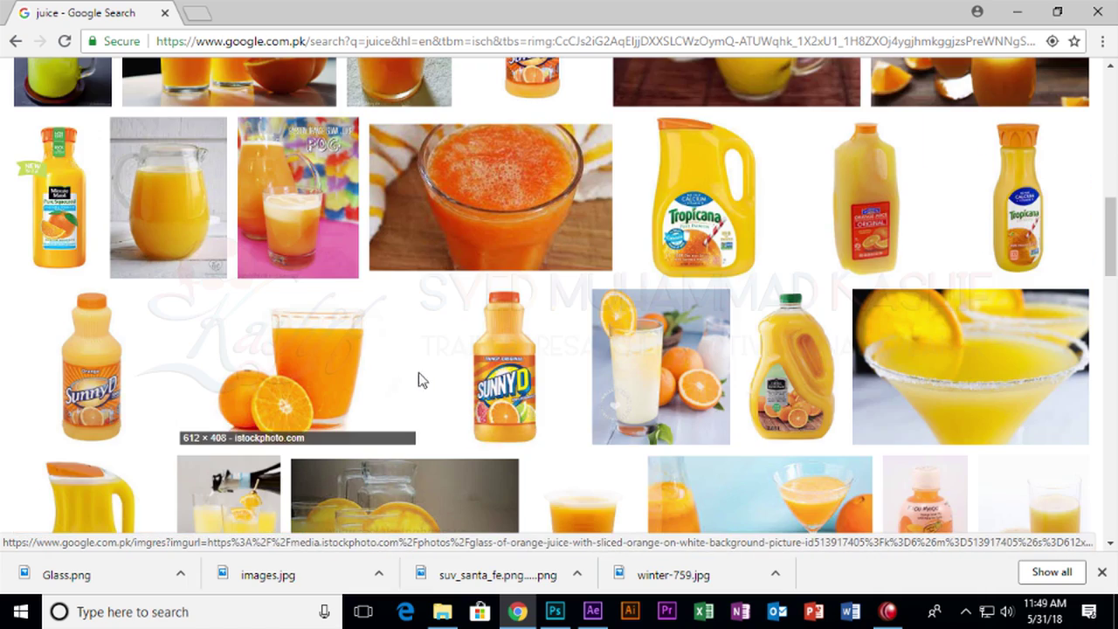
scroll(424, 379, "up", 10)
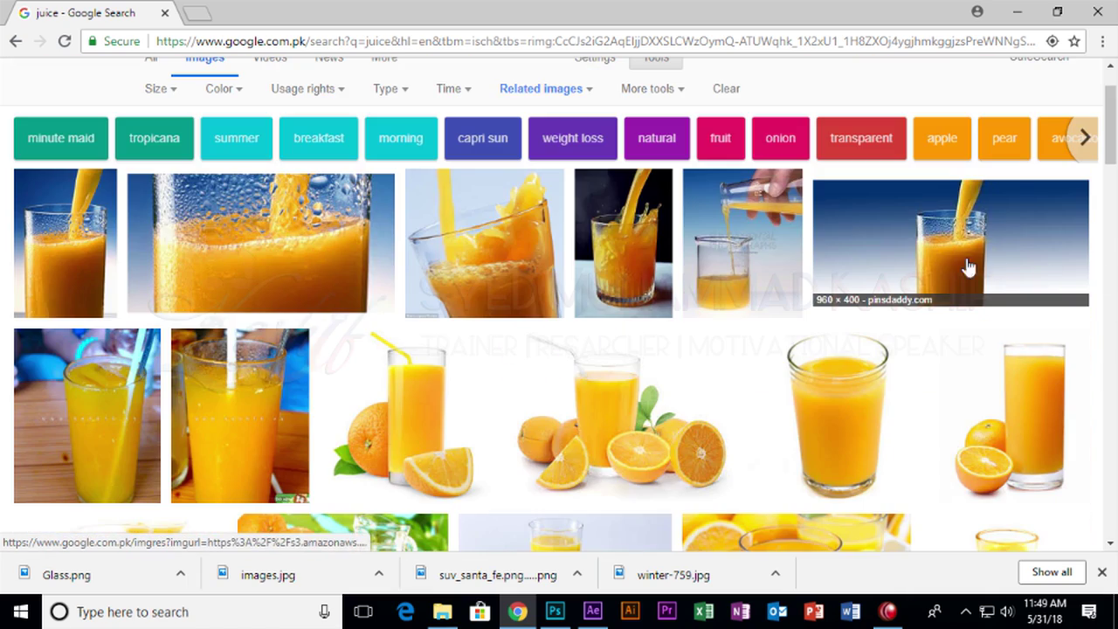
left_click(937, 262)
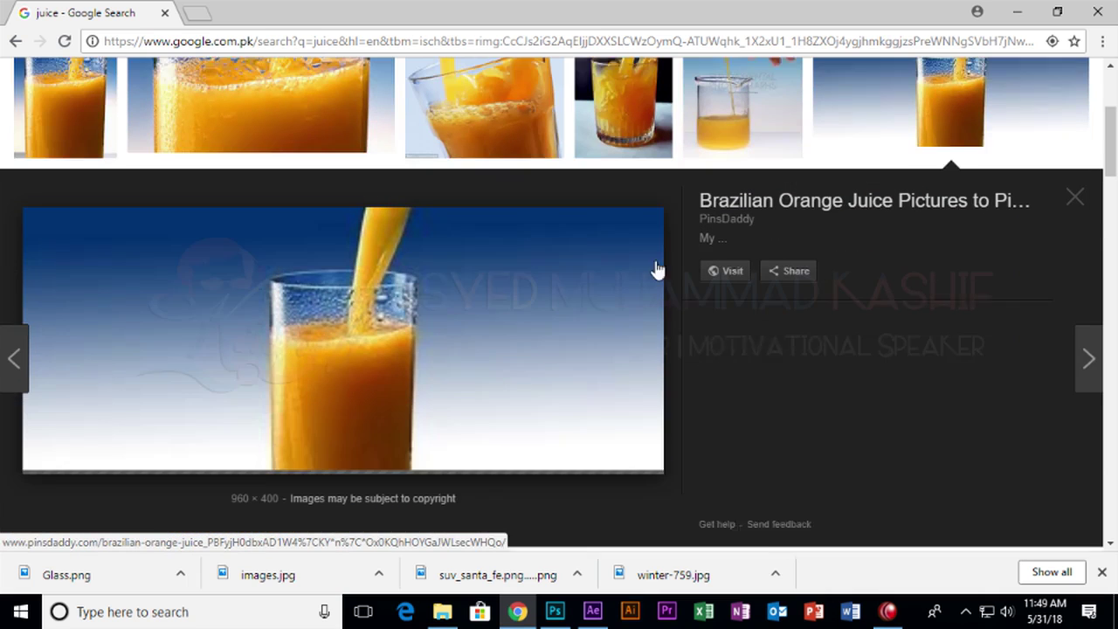
right_click(438, 298)
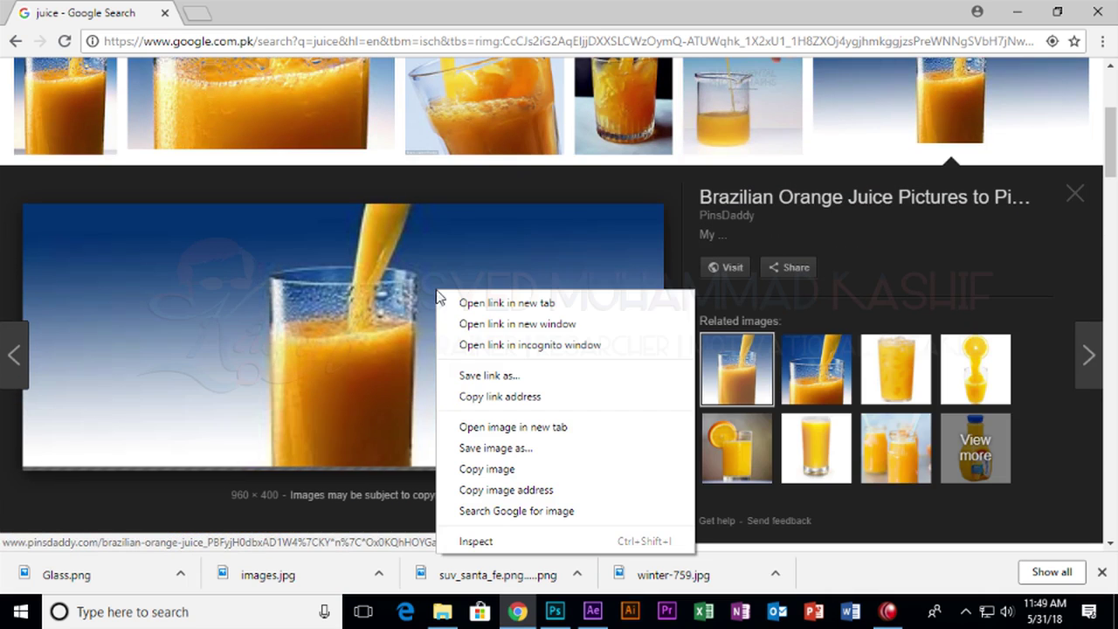
left_click(522, 448)
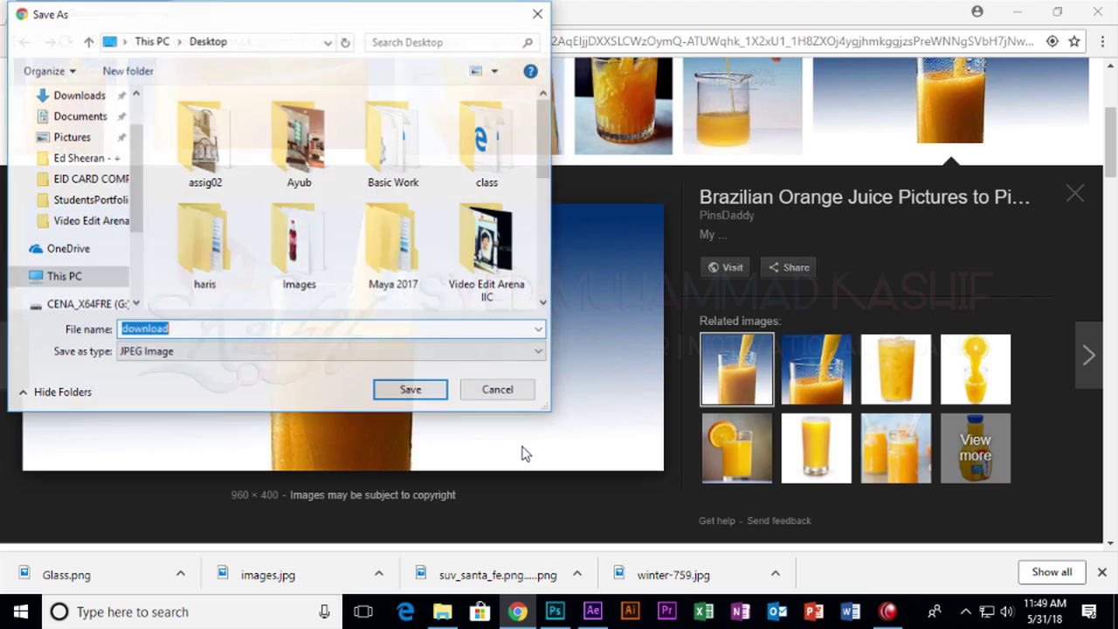
left_click(407, 390)
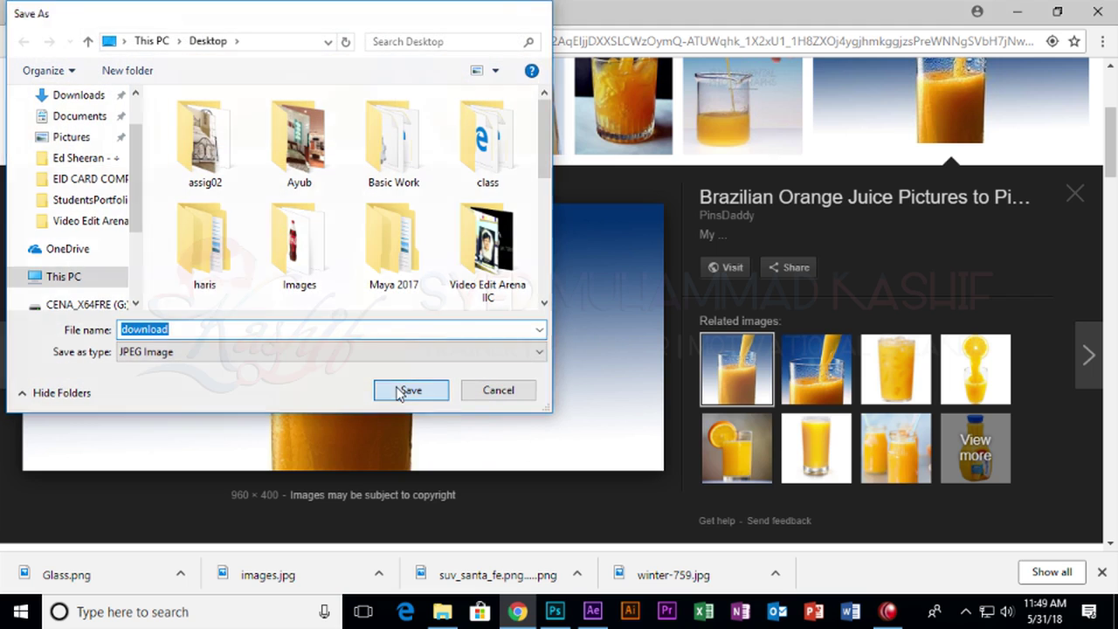
left_click(592, 612)
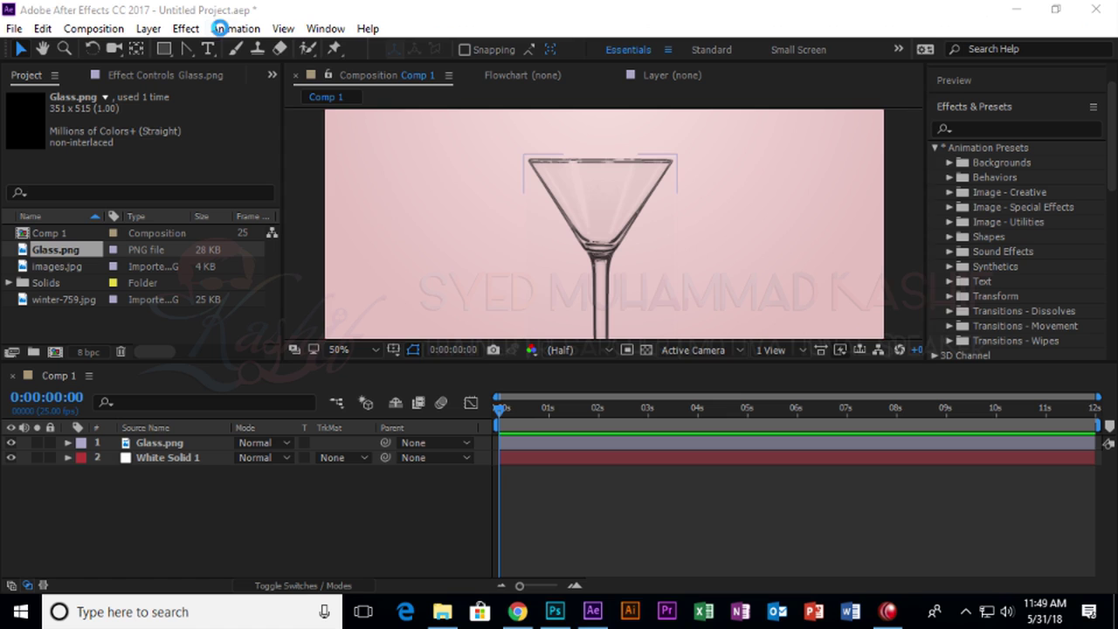
Import download.jpg and add the juice photo to Comp 1.
double_click(178, 310)
scroll(332, 278, "down", 5)
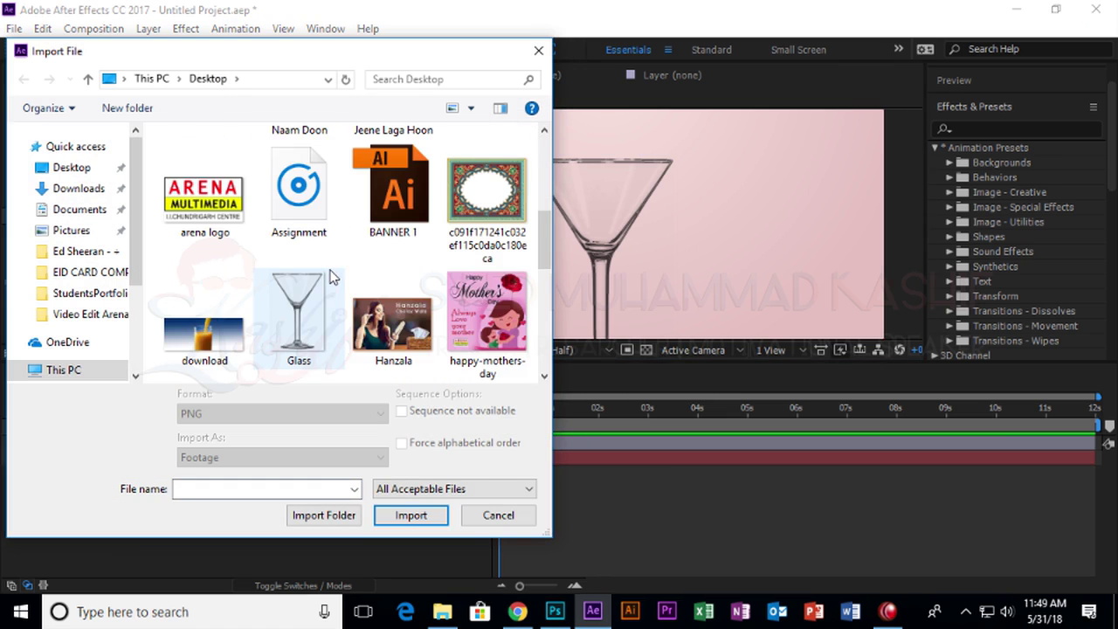
scroll(309, 292, "up", 2)
scroll(309, 292, "down", 5)
scroll(262, 253, "up", 1)
left_click(212, 207)
double_click(212, 207)
left_click_drag(213, 246, 519, 245)
Create a new white solid layer in the composition.
right_click(264, 523)
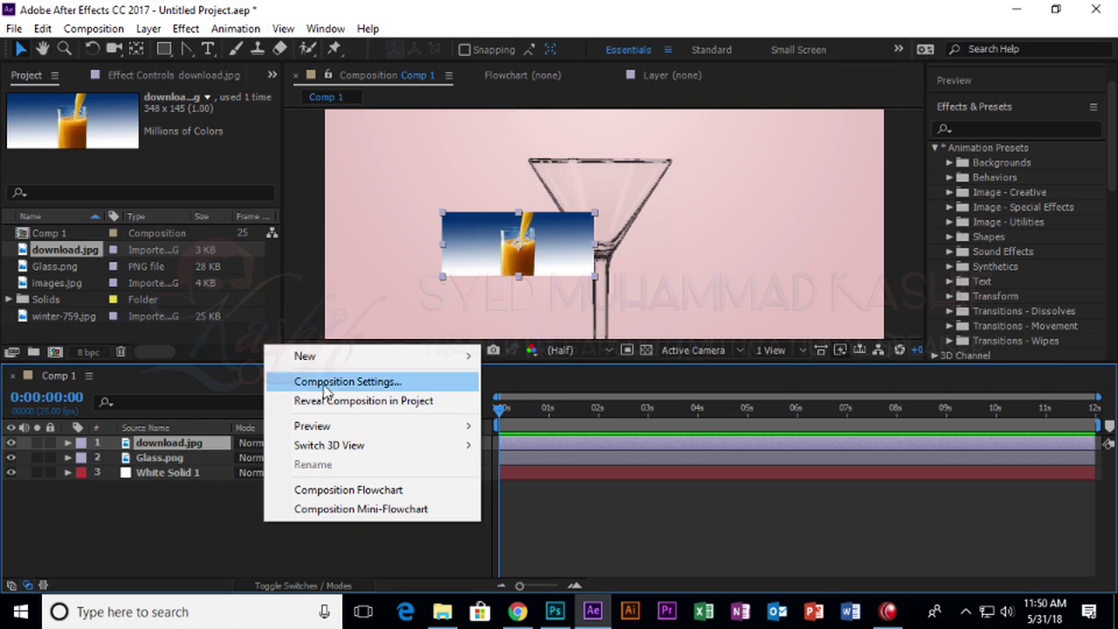
mouse_move(294, 355)
left_click(599, 400)
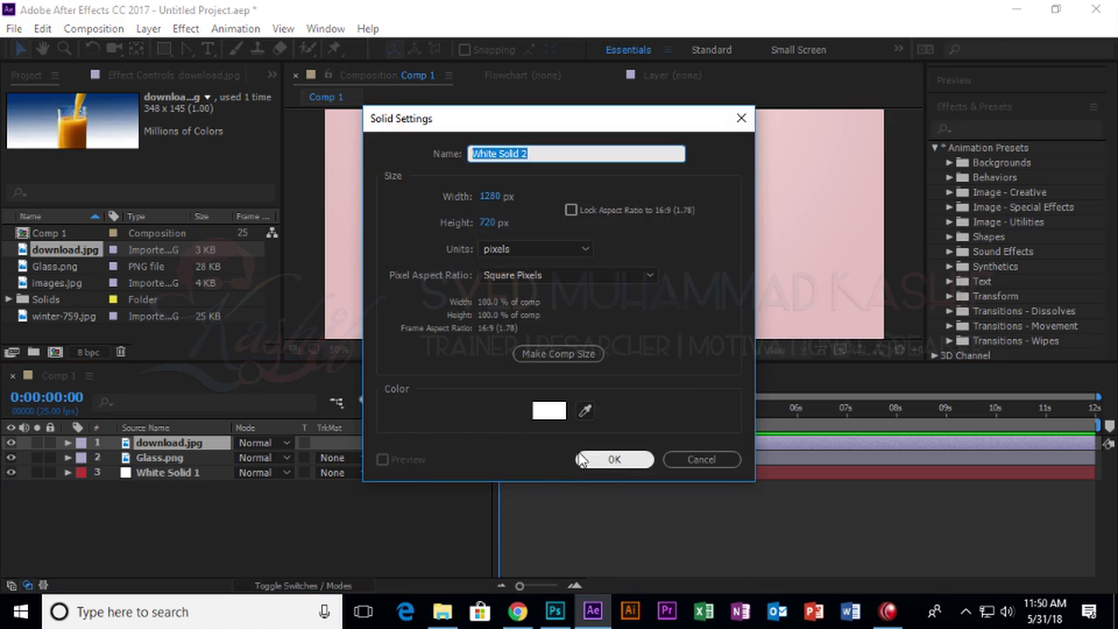
left_click(603, 459)
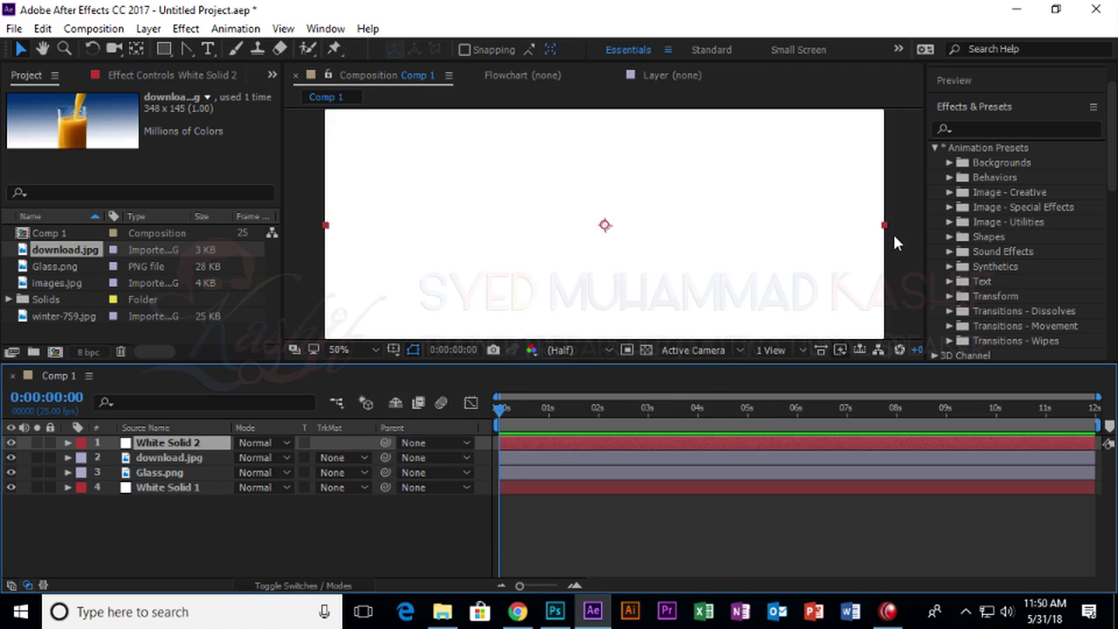
Scale the white solid to 30% and move it toward the right of the frame.
key("s")
left_click_drag(258, 457, 197, 457)
left_click_drag(572, 257, 661, 257)
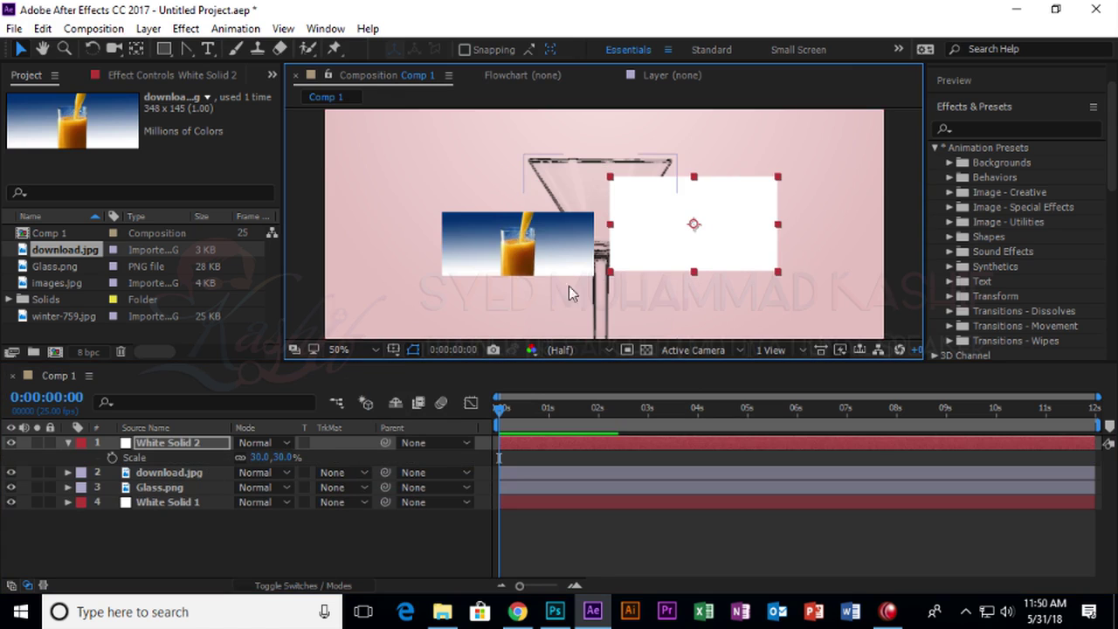
Move White Solid 2's anchor point to its top edge, then reselect the layer.
left_click(136, 51)
left_click_drag(696, 225, 696, 179)
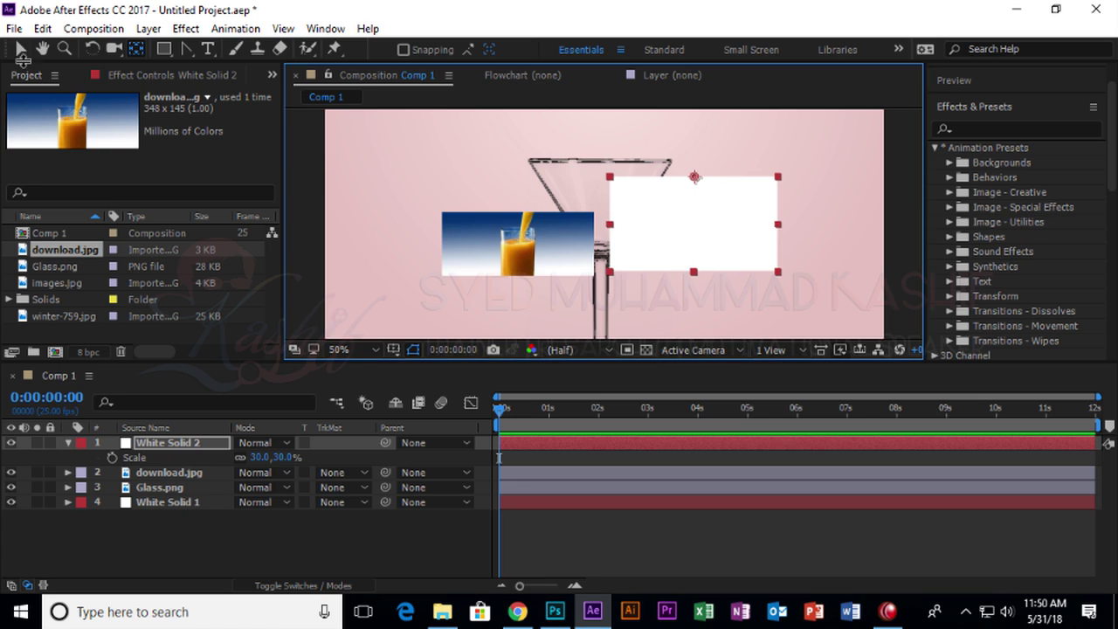
left_click(21, 50)
left_click(238, 537)
key("ctrl+z")
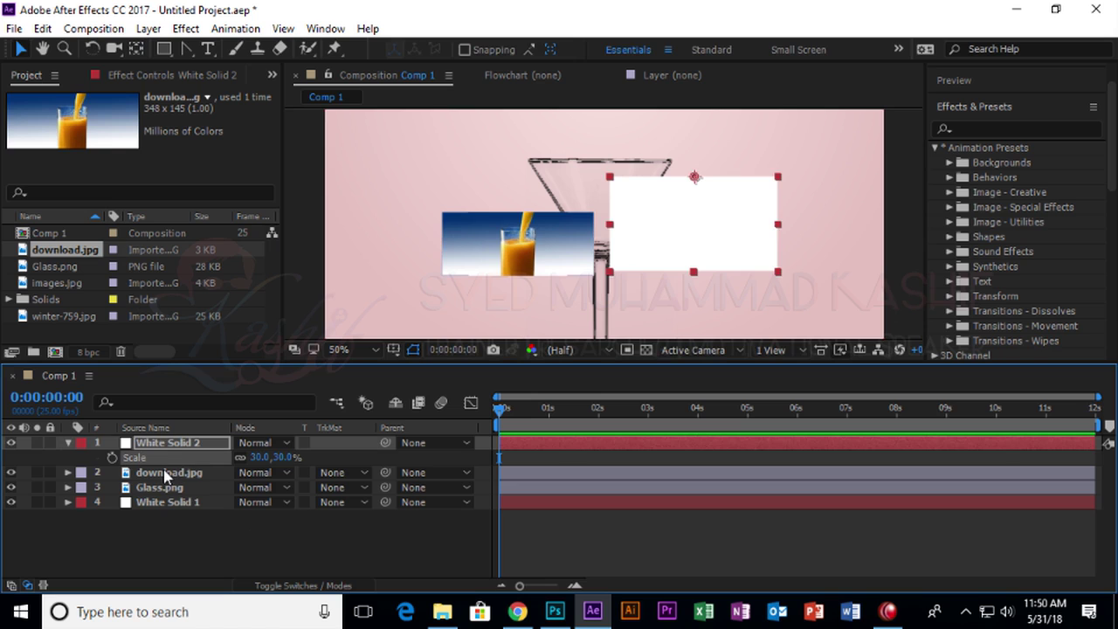
left_click(182, 445)
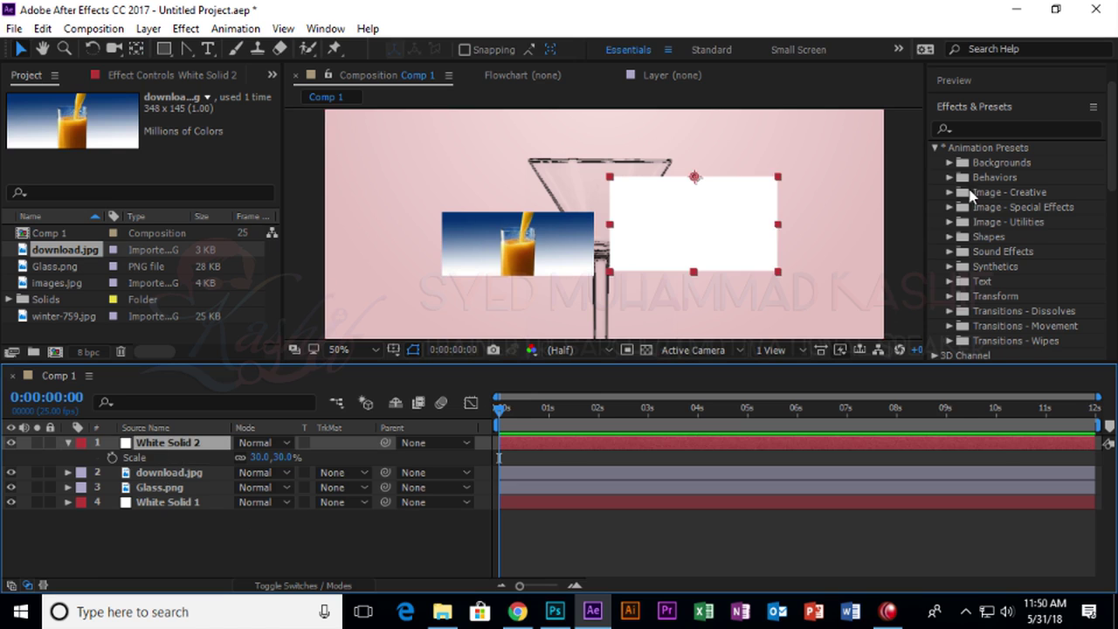
left_click(984, 131)
Search effects for 'grad' and apply 4-Color Gradient to White Solid 2.
key("g")
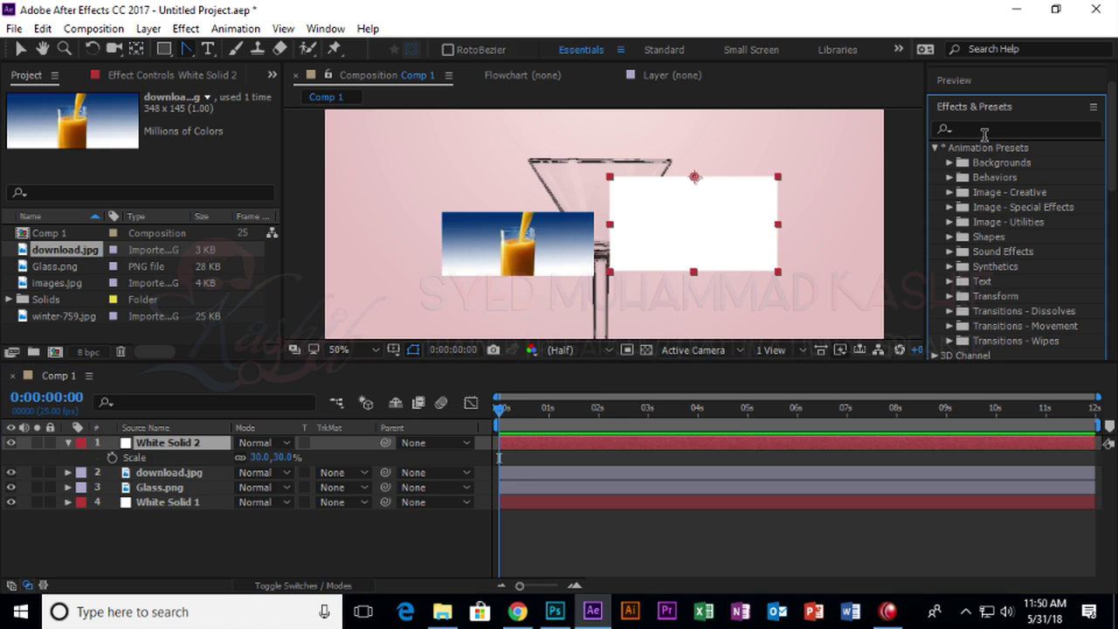
left_click(986, 131)
type("grad")
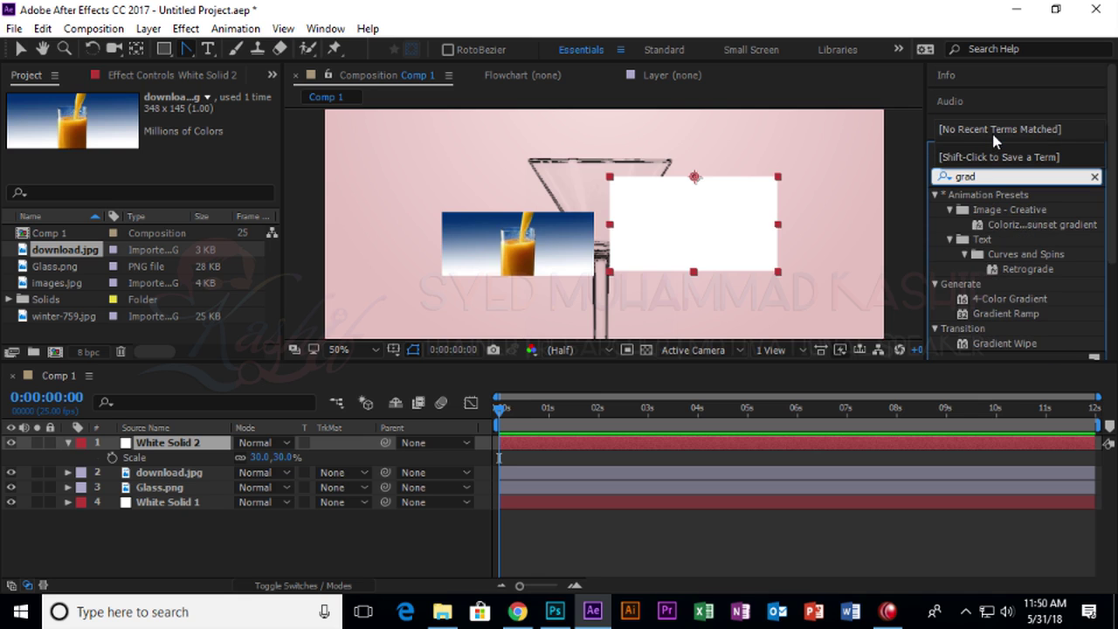
left_click(1027, 314)
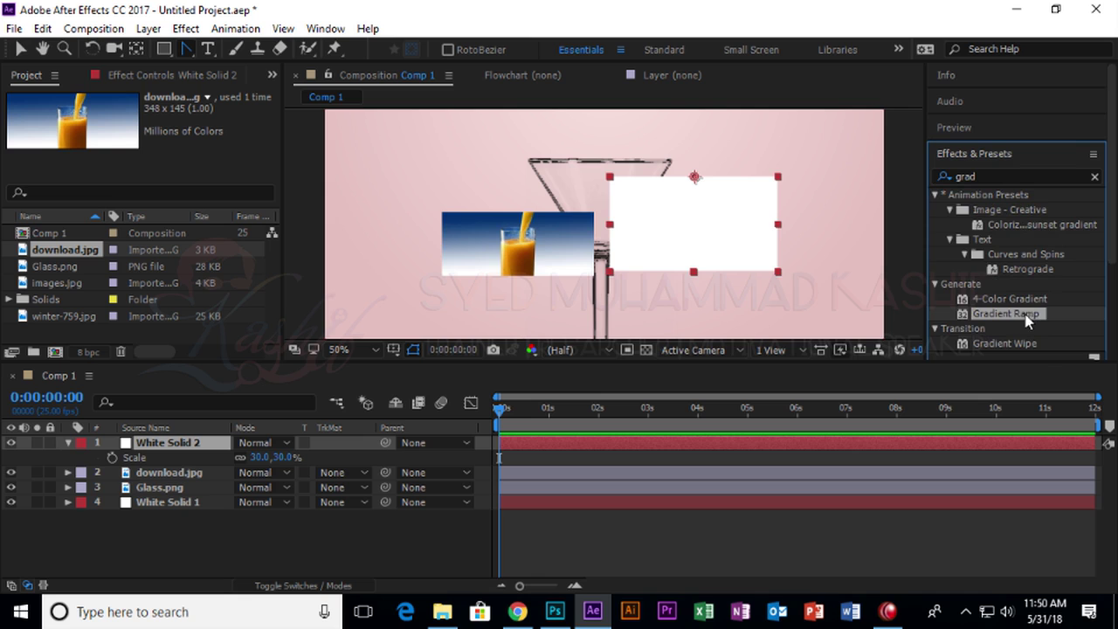
left_click(1020, 300)
left_click_drag(1020, 304, 769, 262)
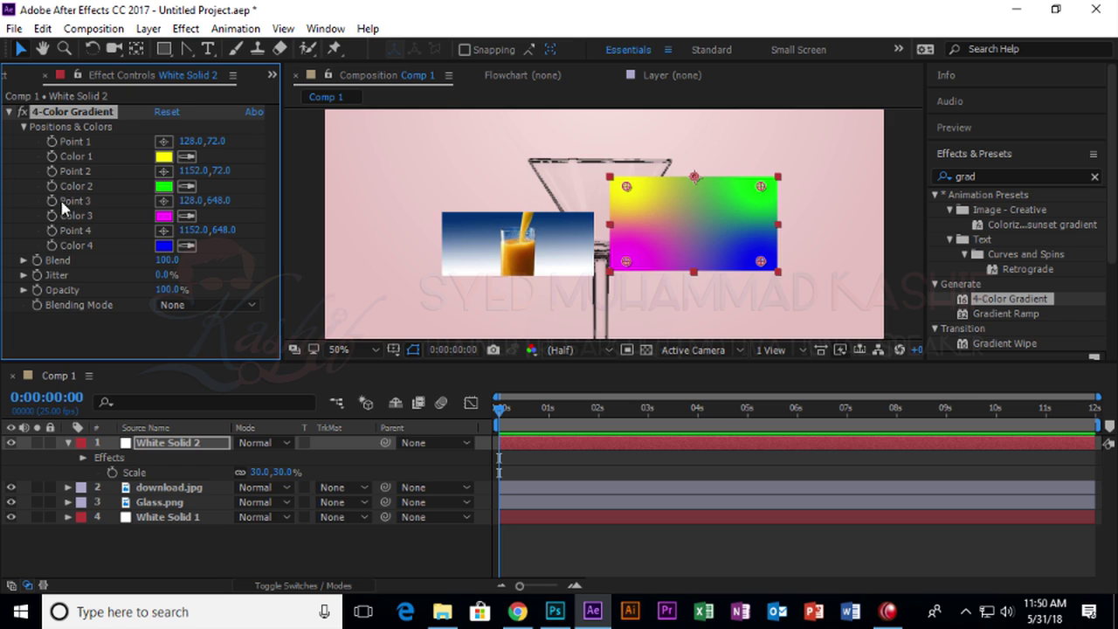
Sample the four gradient colors from the juice photo: pale cream, orange, brownish orange, orange.
scroll(524, 236, "up", 4)
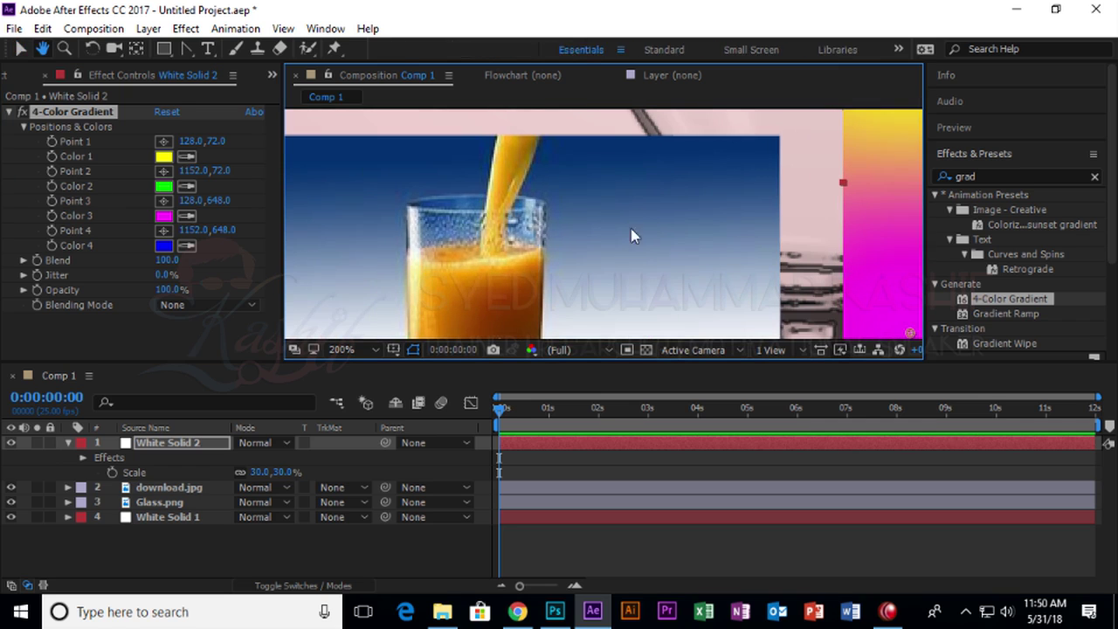
left_click(186, 156)
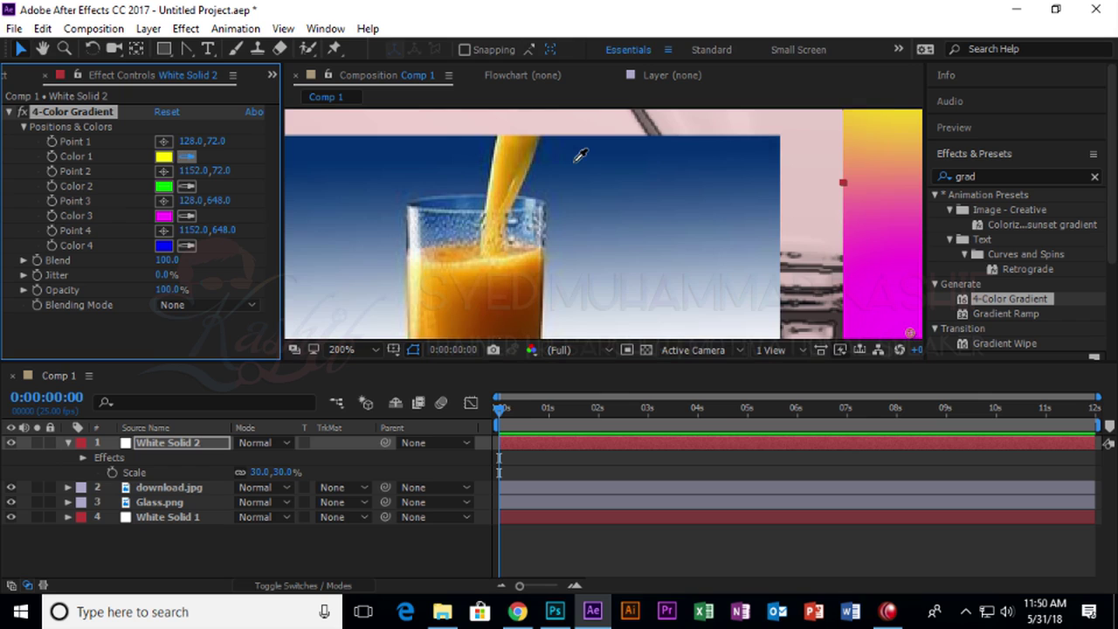
left_click(513, 164)
left_click(502, 176)
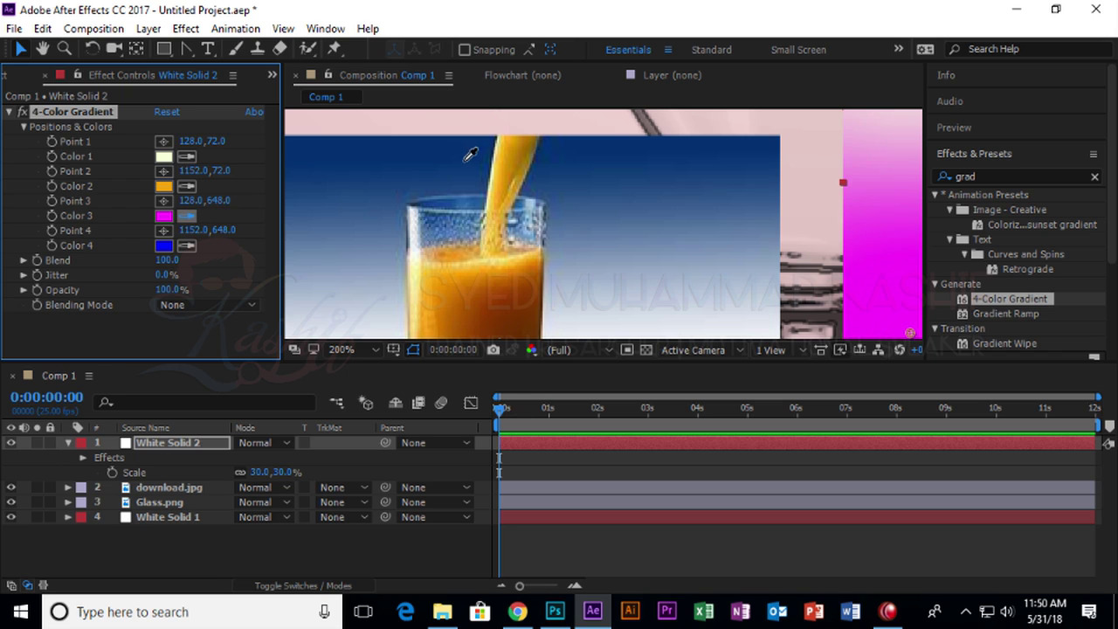
left_click(529, 162)
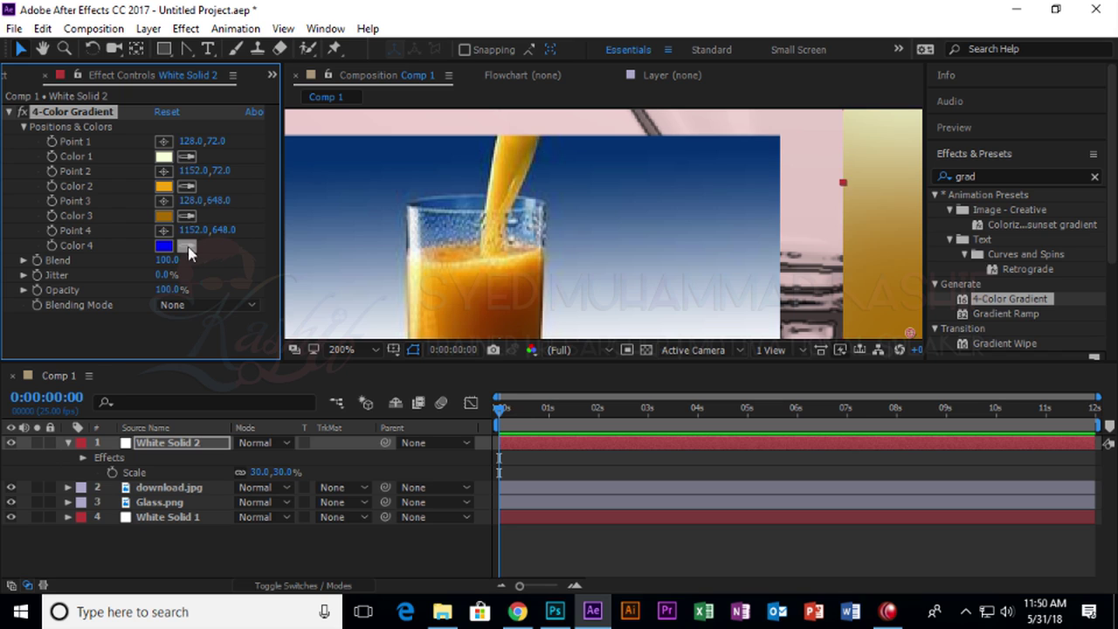
left_click(504, 208)
left_click(10, 113)
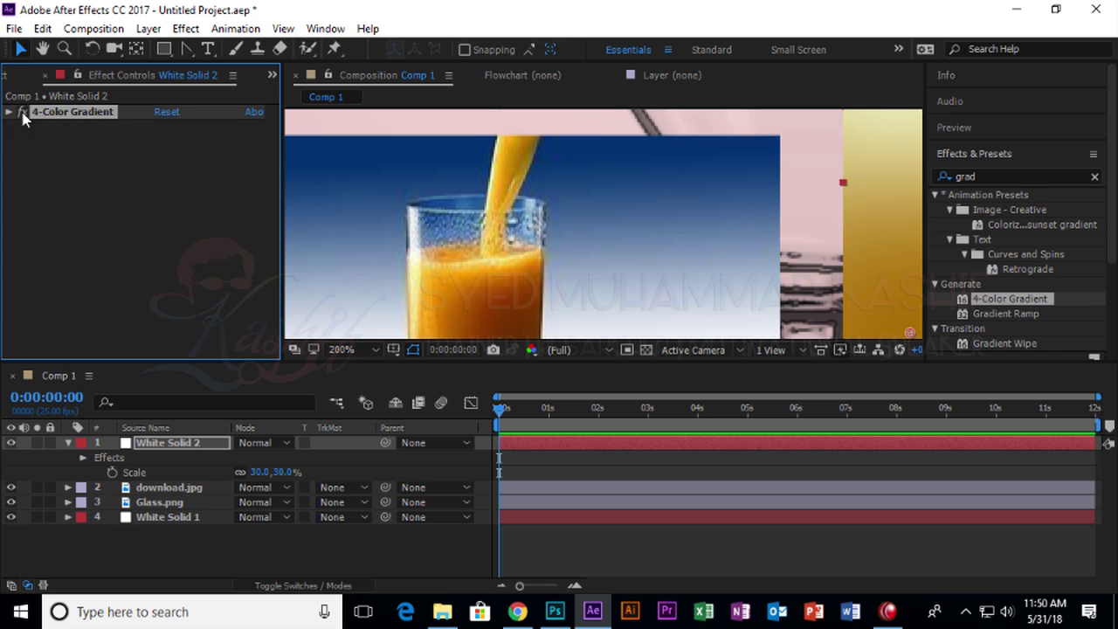
scroll(580, 184, "down", 4)
left_click(580, 240)
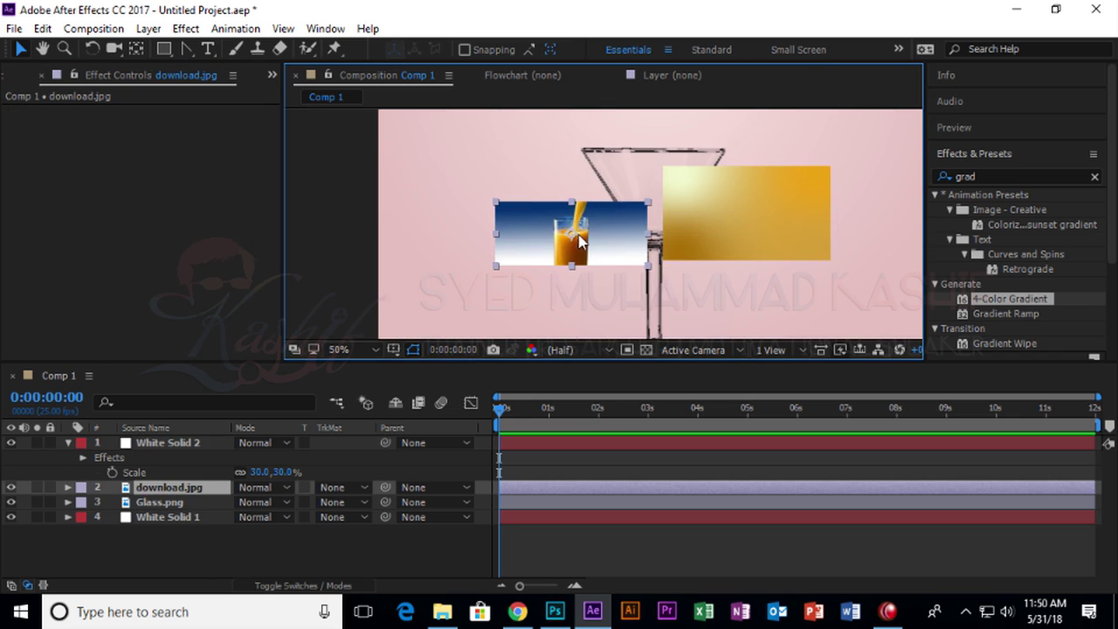
Spread the gradient's colour points across the solid, centring one and pushing the top-right outward.
left_click(681, 185)
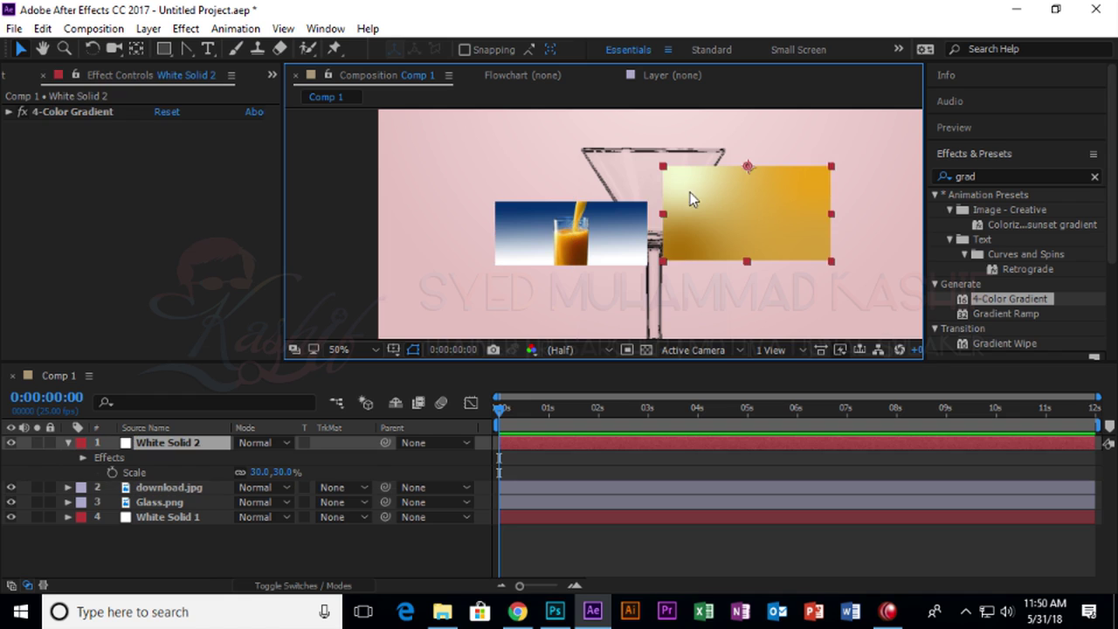
left_click(103, 114)
left_click_drag(680, 178, 741, 218)
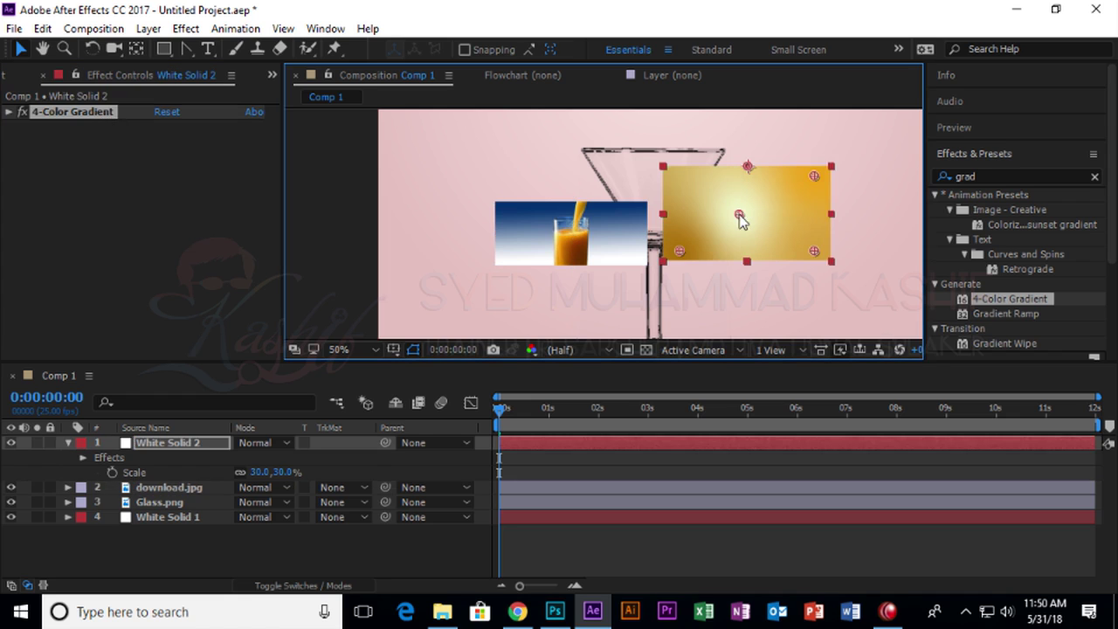
left_click_drag(679, 237, 671, 219)
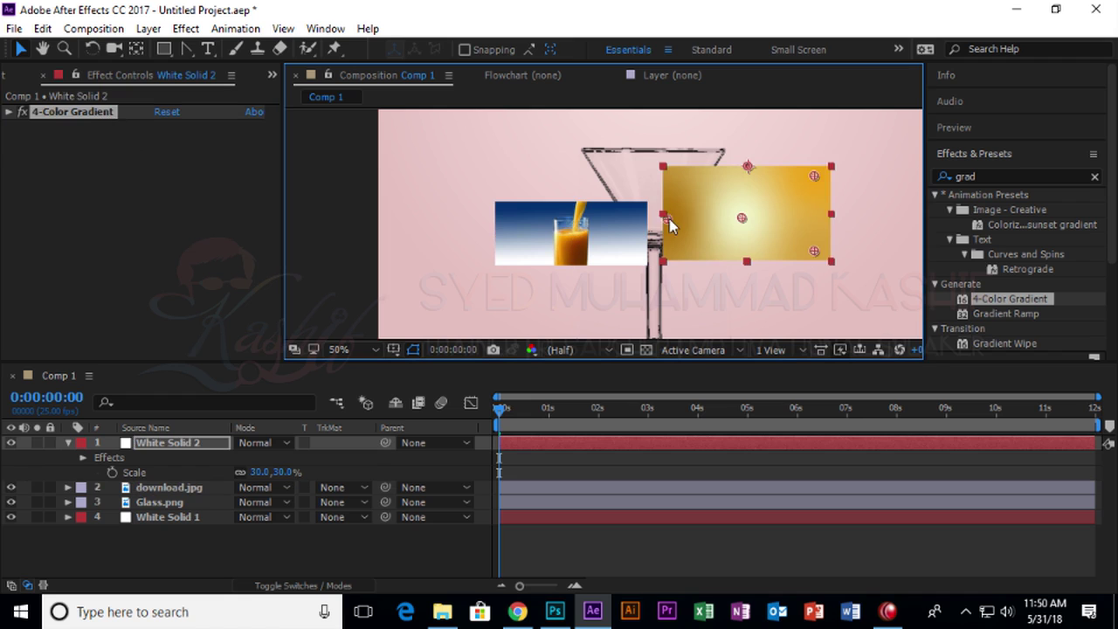
left_click_drag(818, 253, 832, 260)
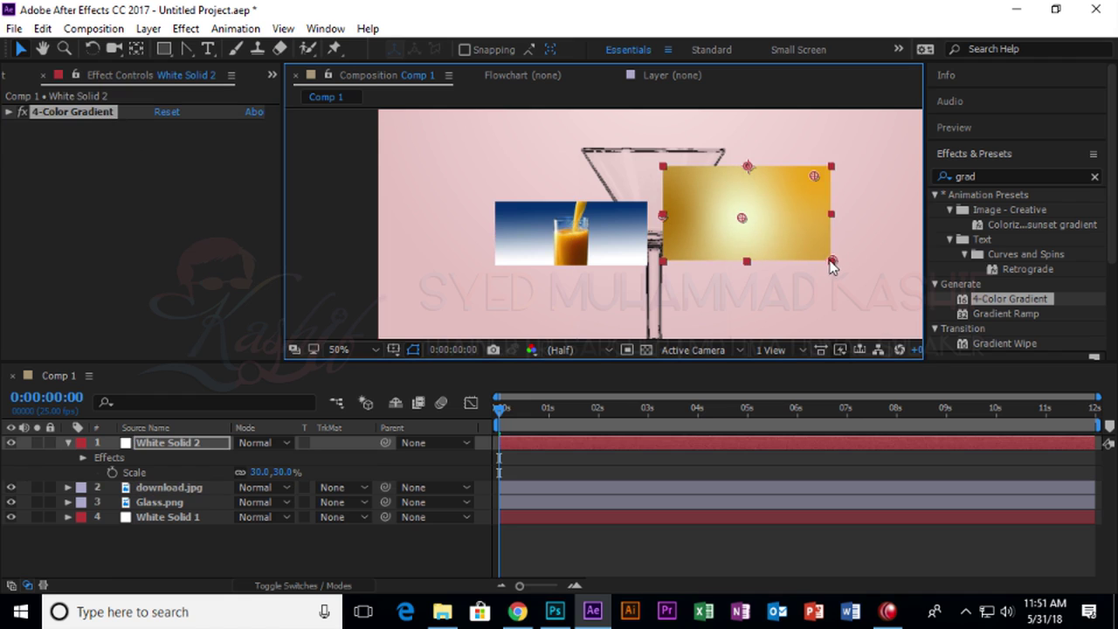
left_click_drag(812, 178, 846, 164)
Refine the colour points so the bright glow sits left of centre, and move the solid above the glass.
mouse_move(742, 217)
left_mouse_down()
mouse_move(746, 265)
mouse_move(752, 214)
mouse_move(720, 212)
left_mouse_up()
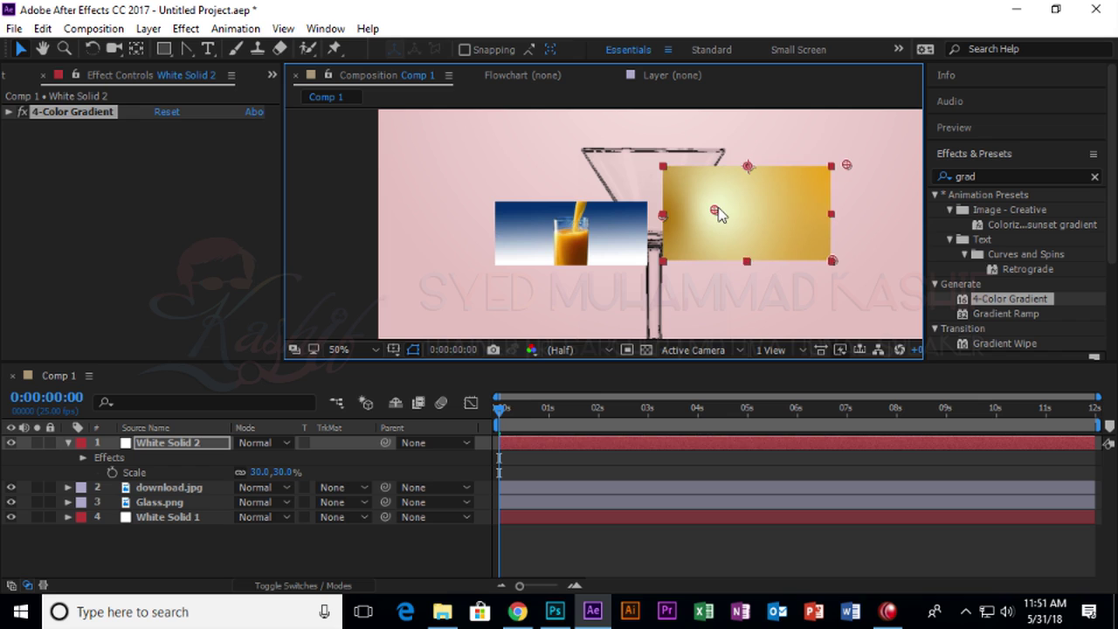
left_click_drag(846, 165, 769, 173)
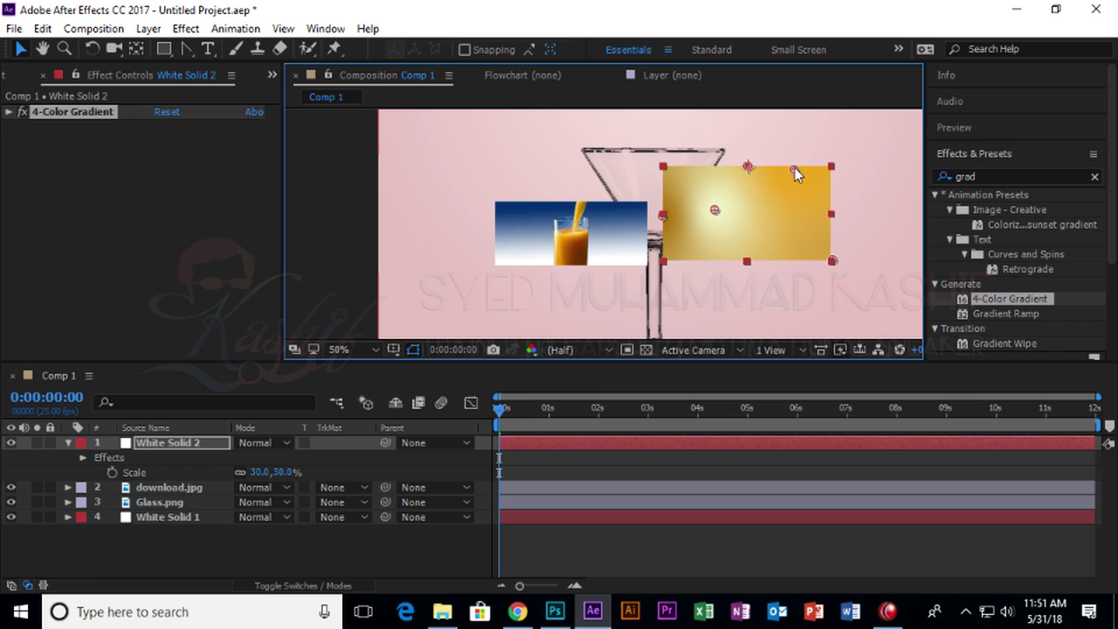
left_click_drag(829, 258, 793, 261)
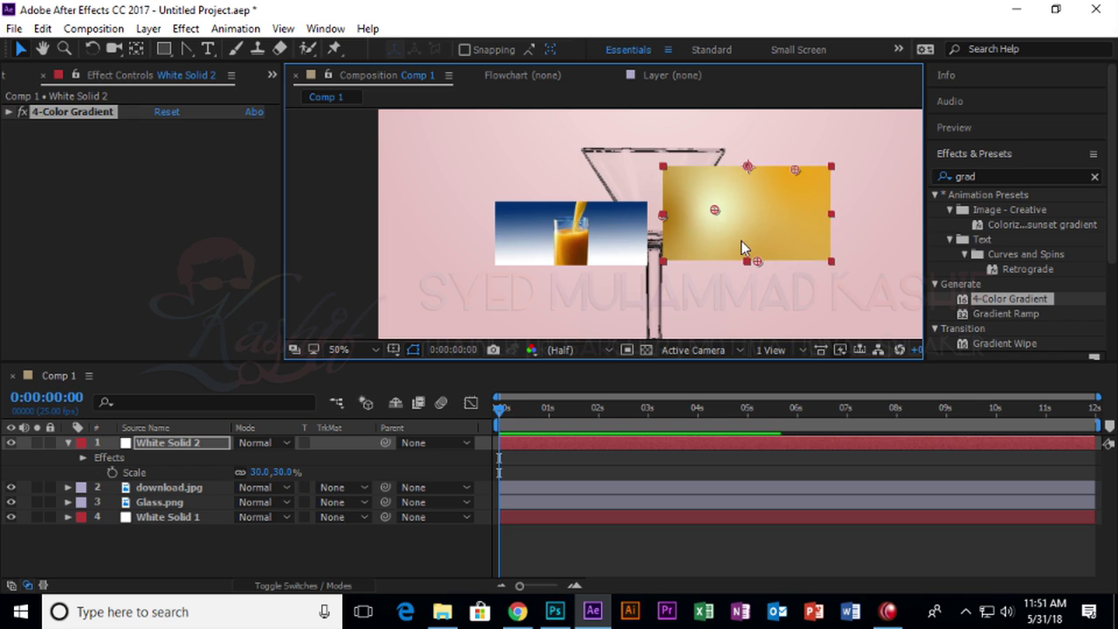
left_click_drag(717, 211, 718, 223)
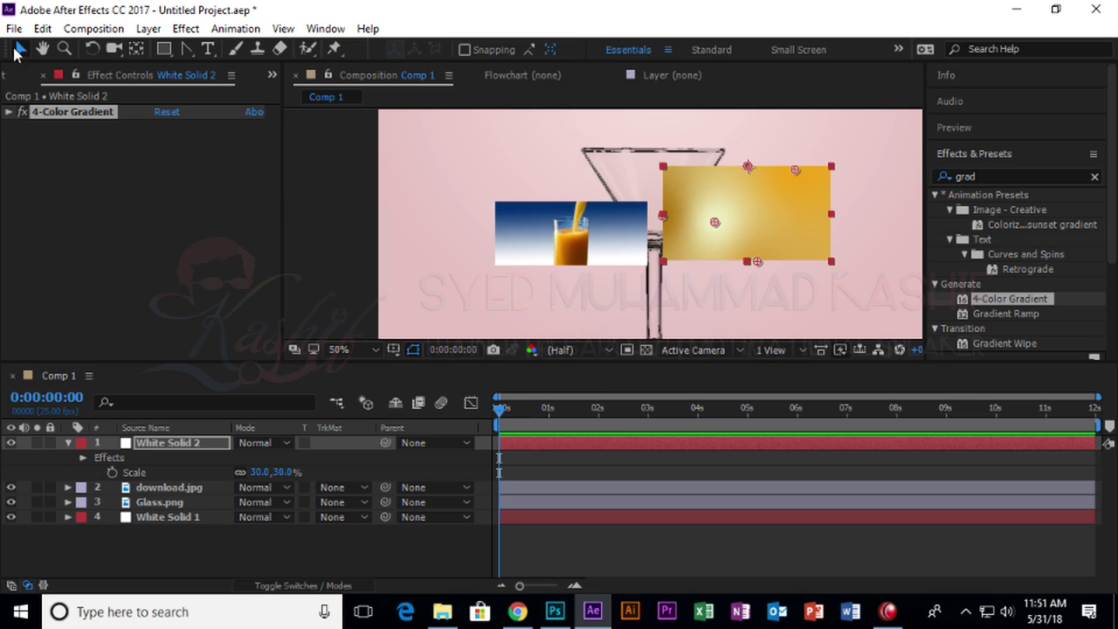
left_click_drag(764, 228, 691, 172)
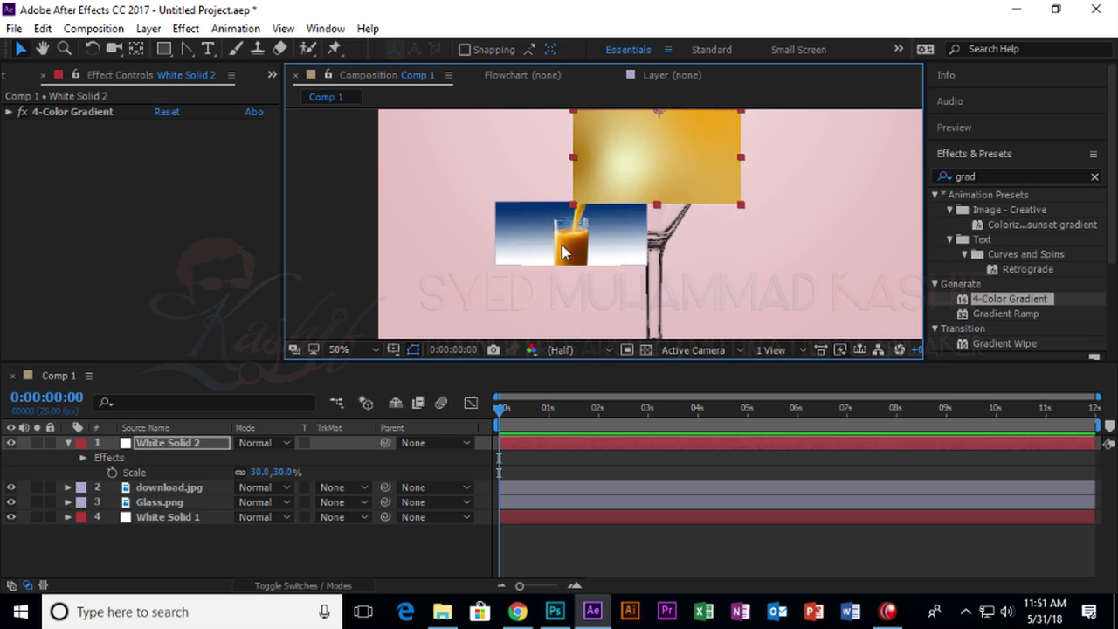
Delete the download.jpg juice photo layer from the composition.
left_click(547, 257)
key("Delete")
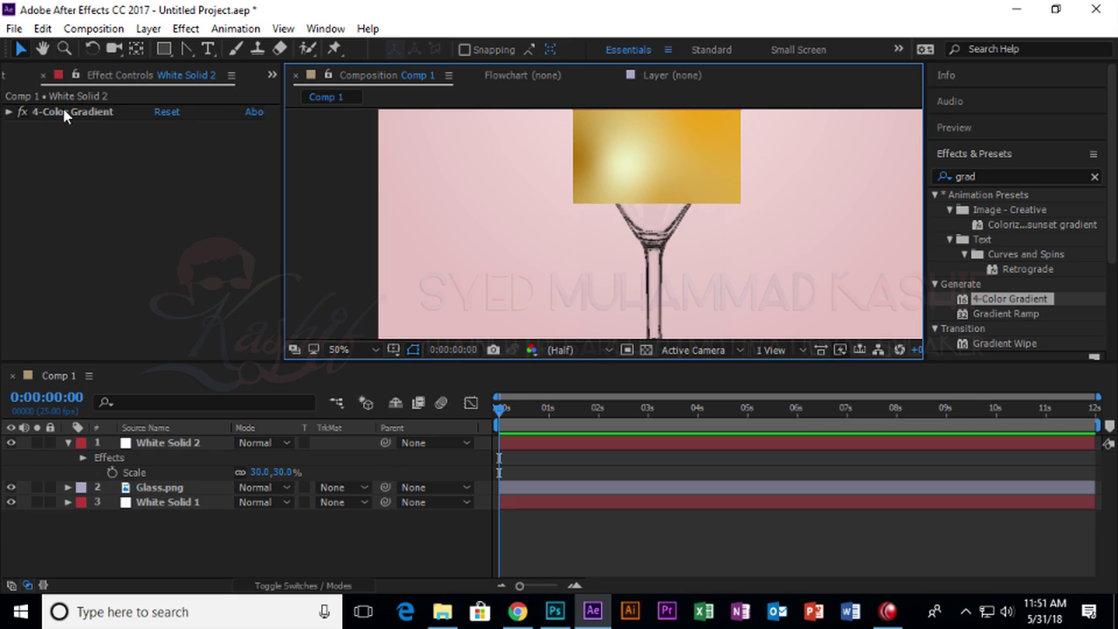
left_click(18, 78)
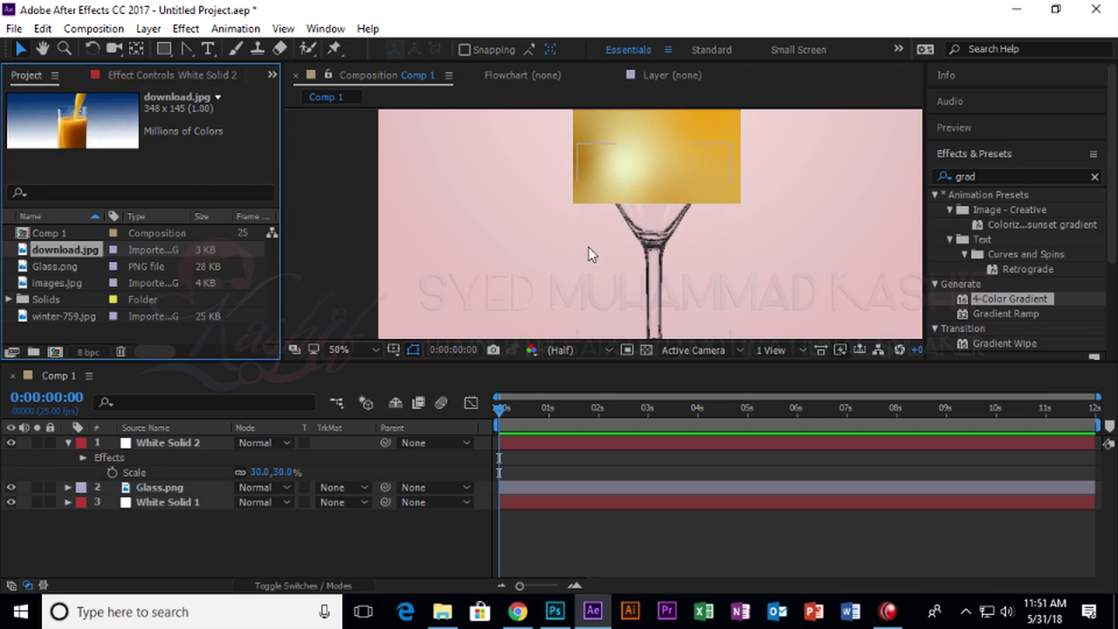
Narrow the gold solid to a 6.8%-wide strip and add a full-size rectangular mask.
left_click(691, 145)
left_click_drag(573, 157, 647, 163)
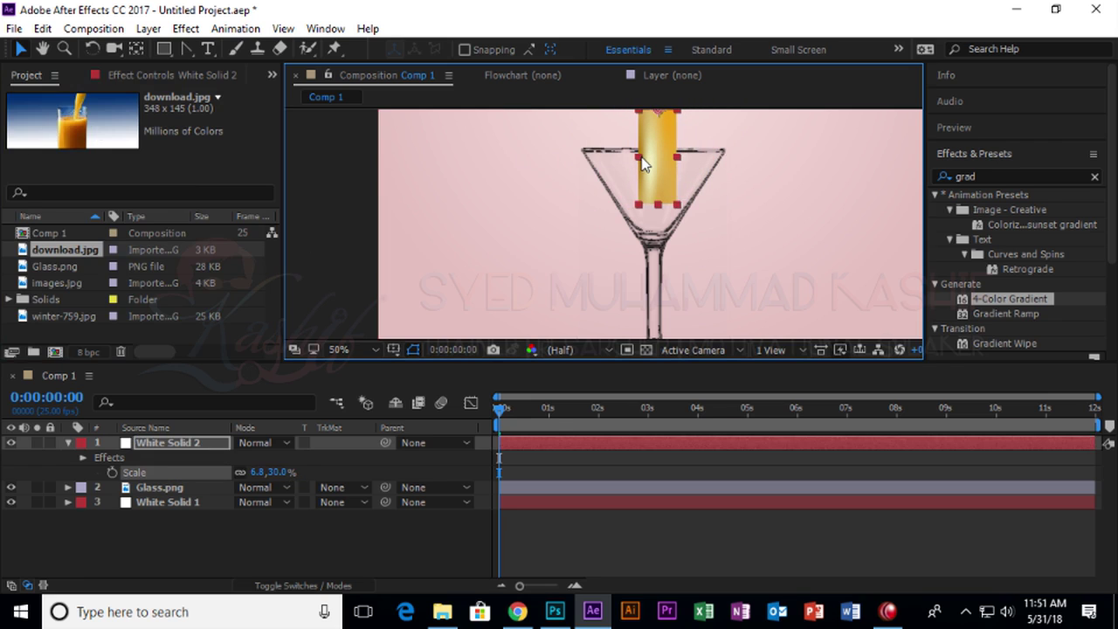
scroll(689, 245, "up", 2)
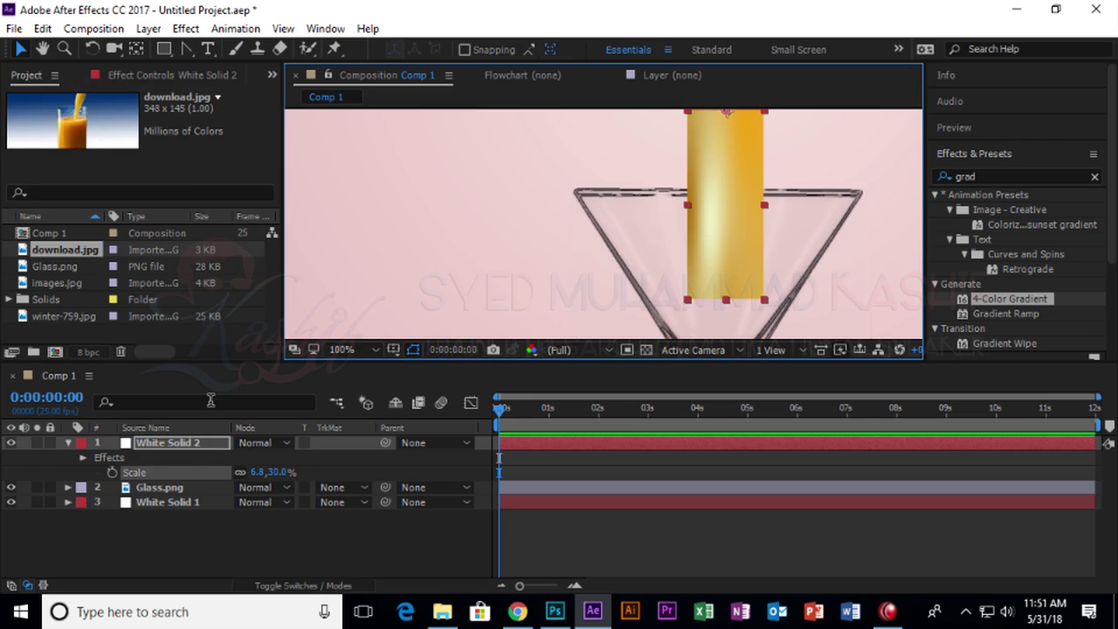
left_click(205, 443)
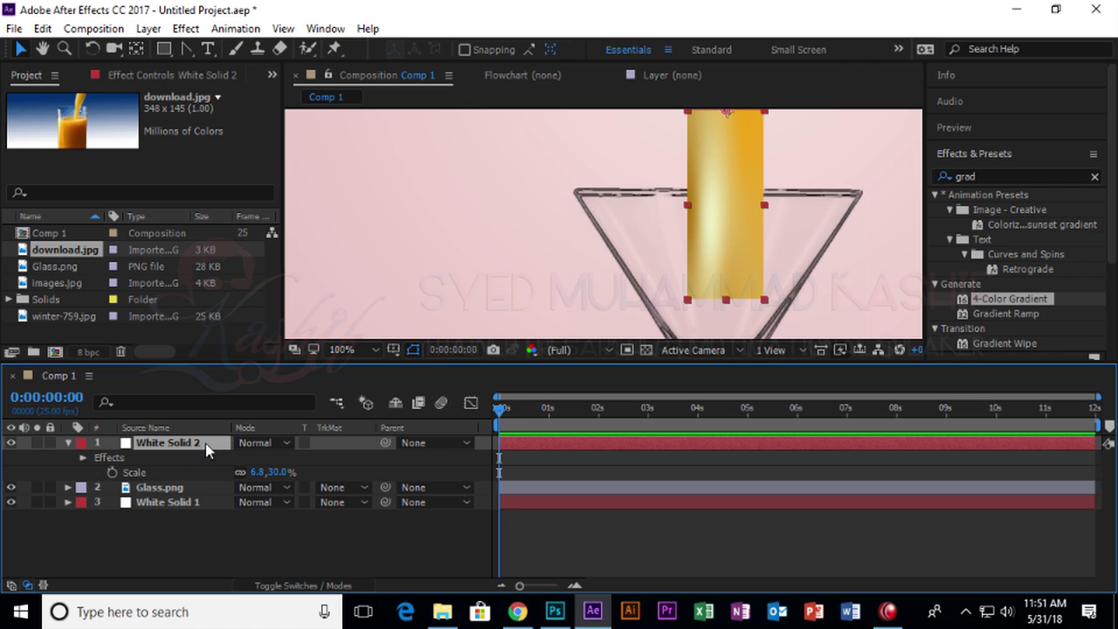
double_click(164, 48)
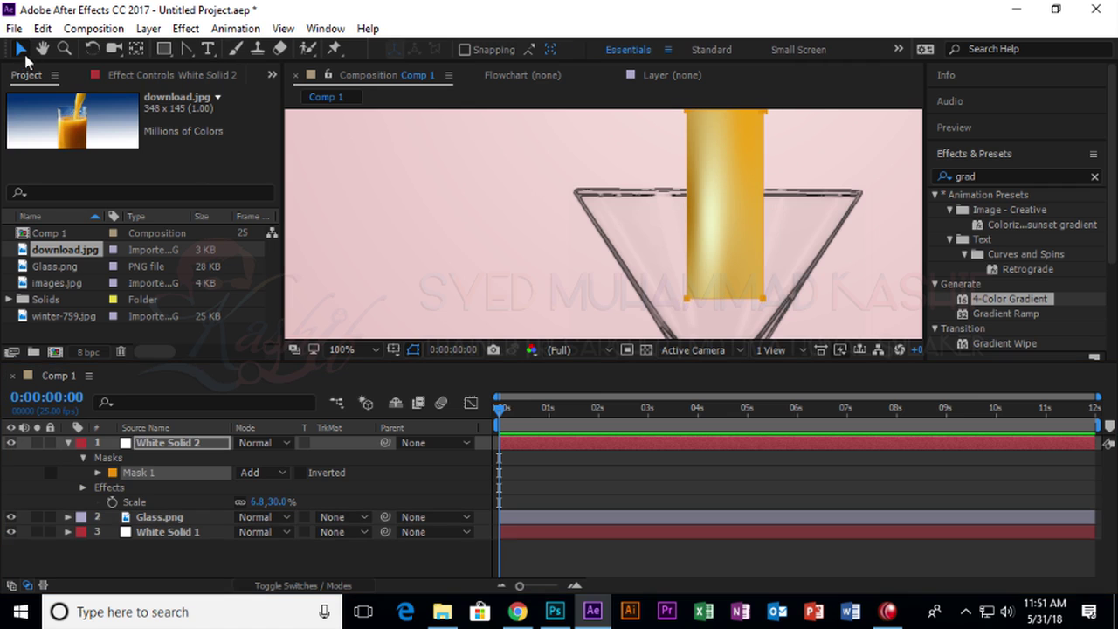
Move the gold strip up so it sits fully above the composition frame.
scroll(773, 192, "down", 2)
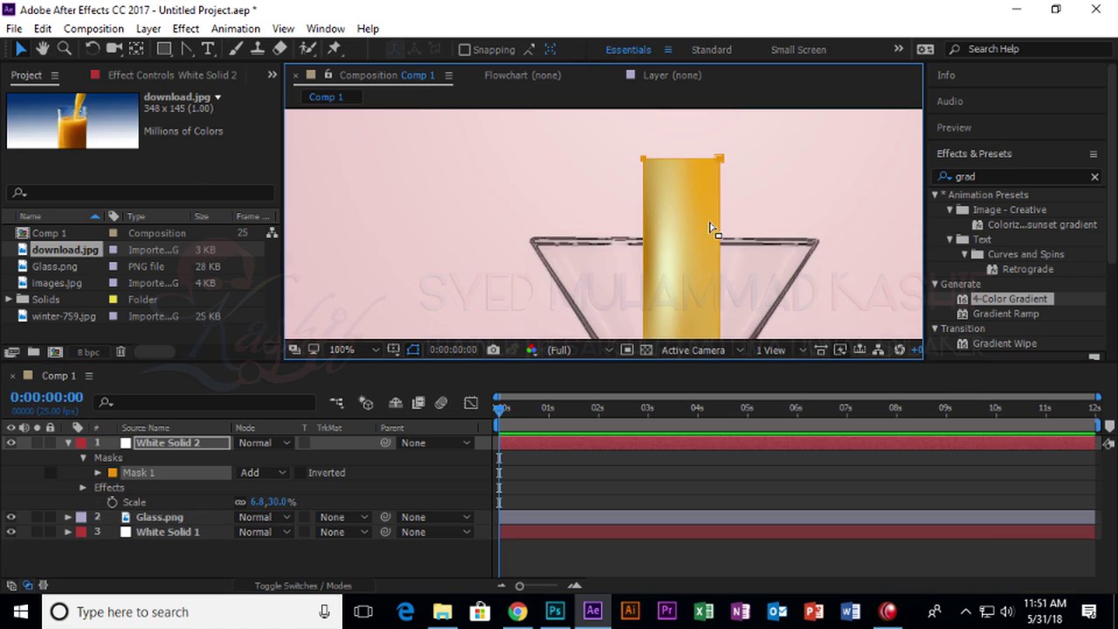
left_click(644, 185)
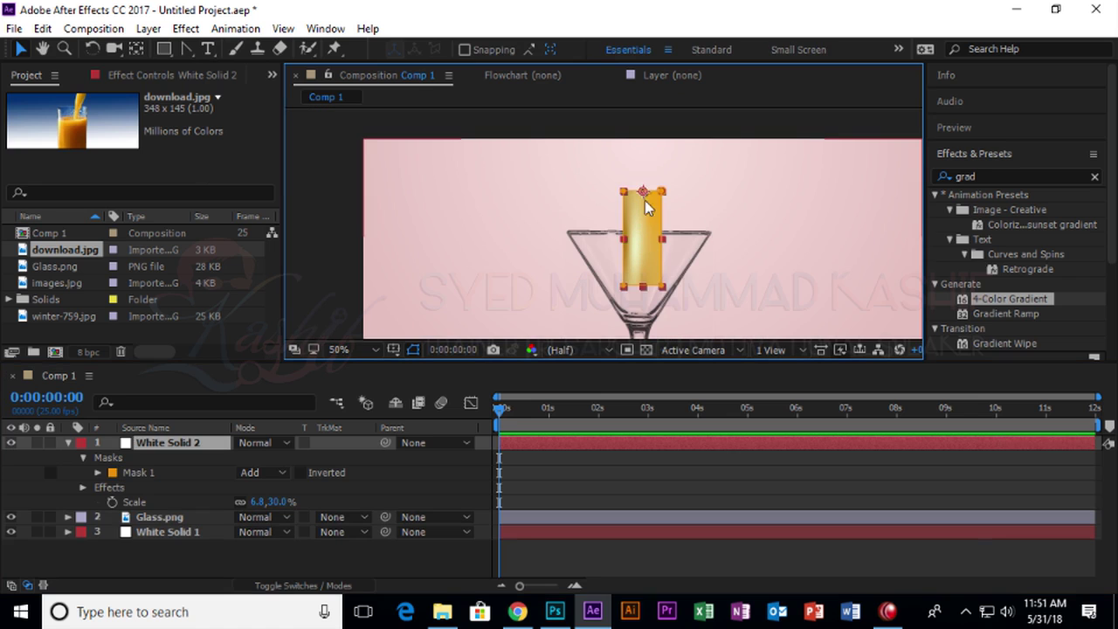
left_click_drag(646, 236, 637, 114)
scroll(637, 114, "up", 3)
mouse_move(644, 219)
left_mouse_down()
mouse_move(646, 200)
mouse_move(648, 214)
left_mouse_up()
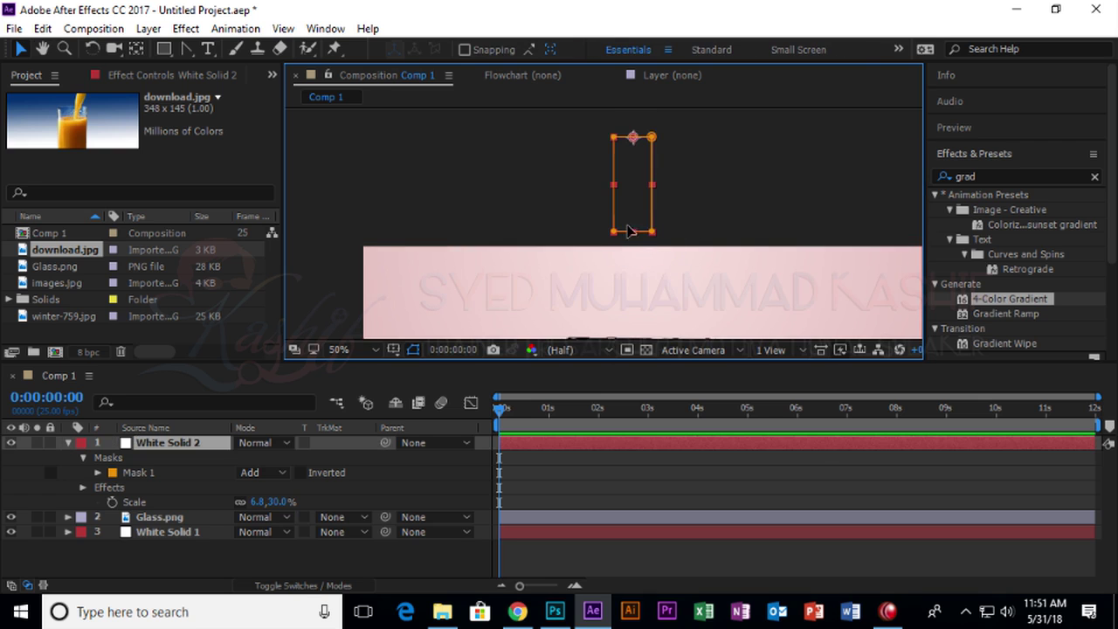
Add a point to the mask's bottom edge and start keyframing Mask Path.
left_click_drag(185, 48, 240, 43)
left_click(645, 234)
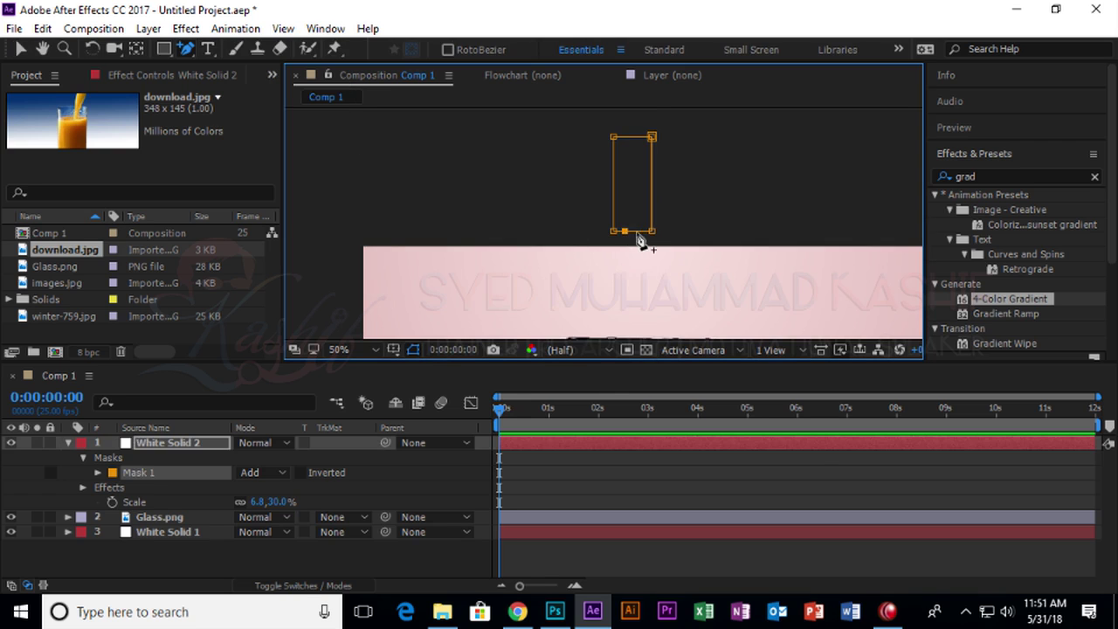
left_click(641, 233)
left_click(18, 52)
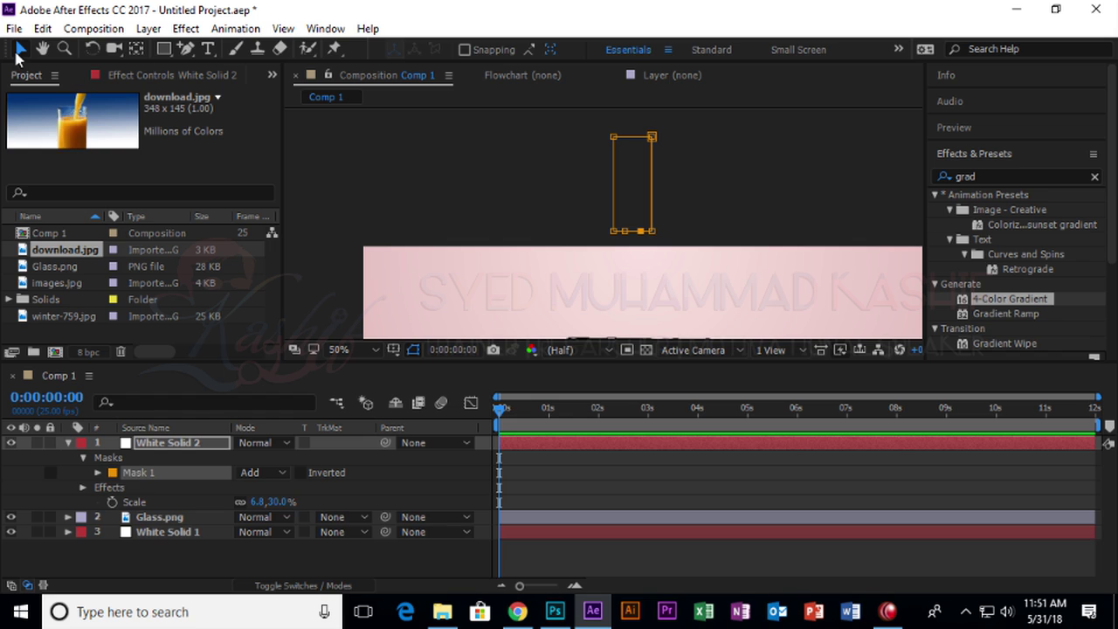
left_click(98, 471)
left_click(128, 488)
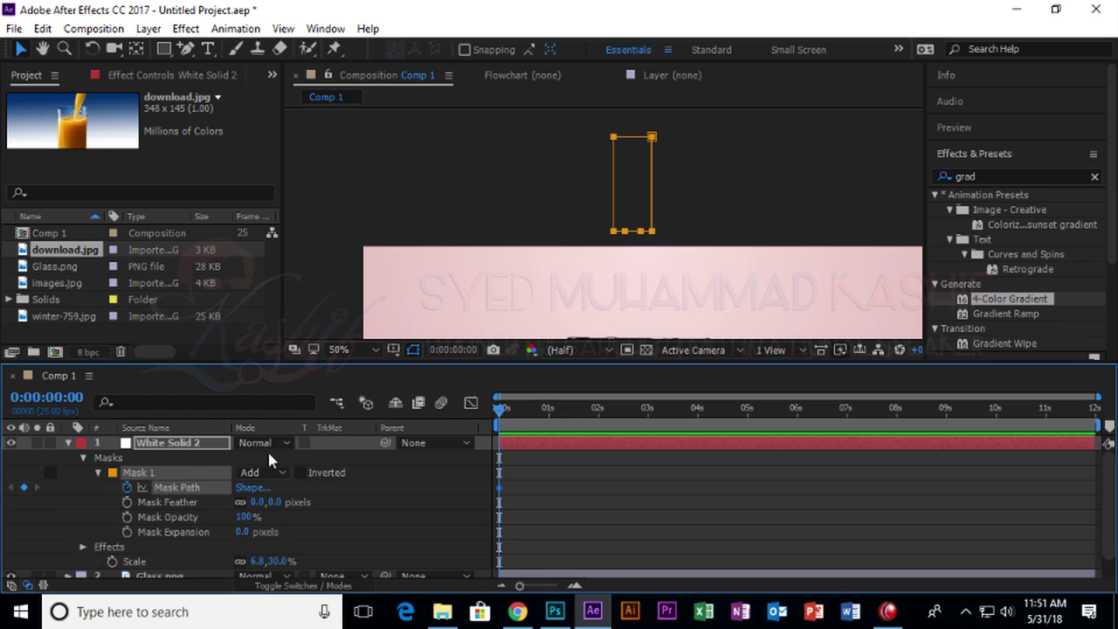
At frame 17, curve the mask's bottom point and pull it down-right into a bending stream.
left_click_drag(510, 417, 532, 413)
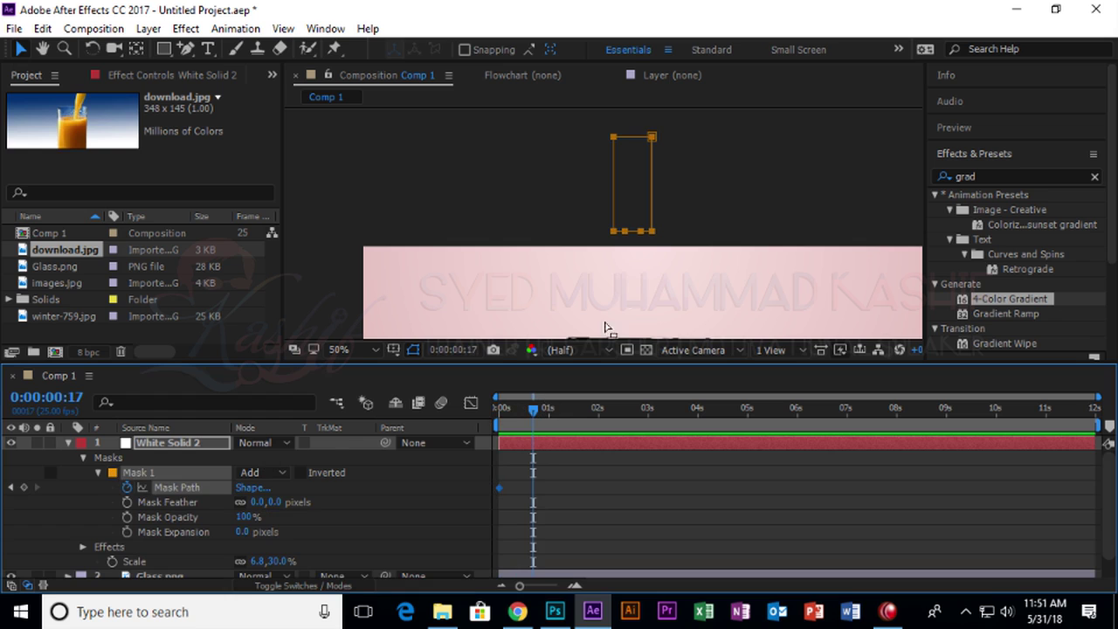
left_click_drag(186, 49, 219, 102)
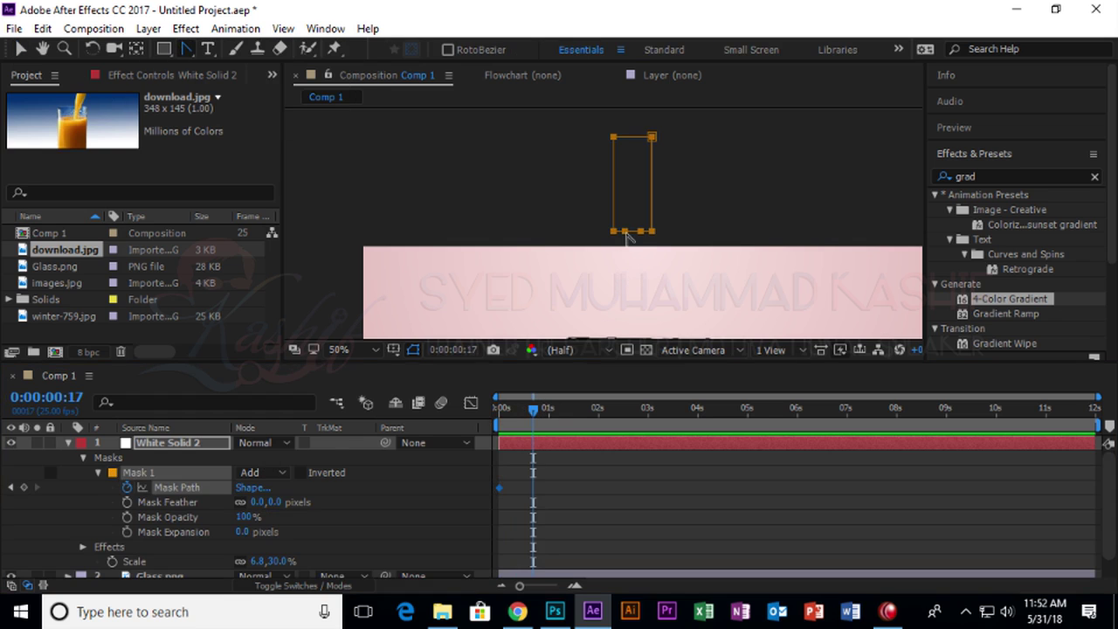
left_click_drag(640, 231, 638, 295)
left_click(19, 48)
left_click_drag(644, 245, 662, 279)
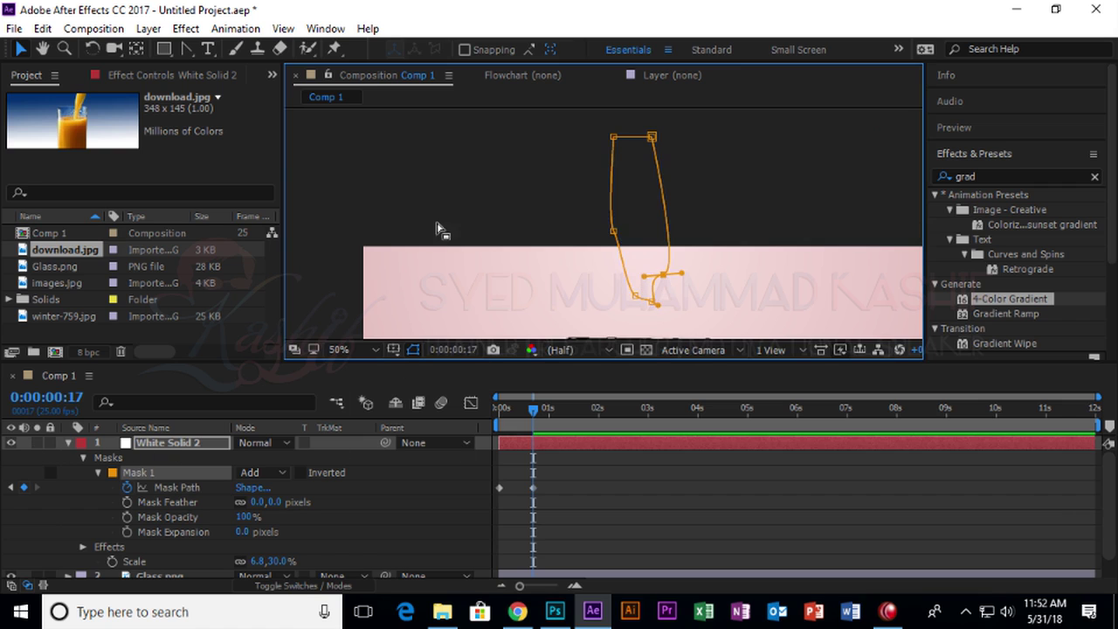
key("h")
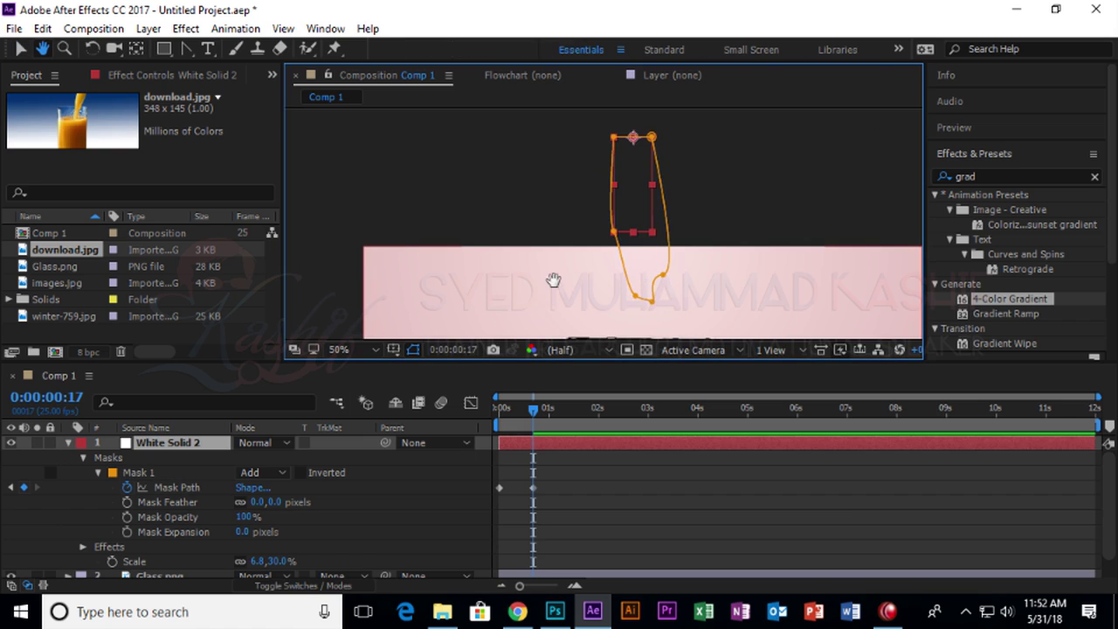
left_click_drag(554, 276, 492, 236)
key("v")
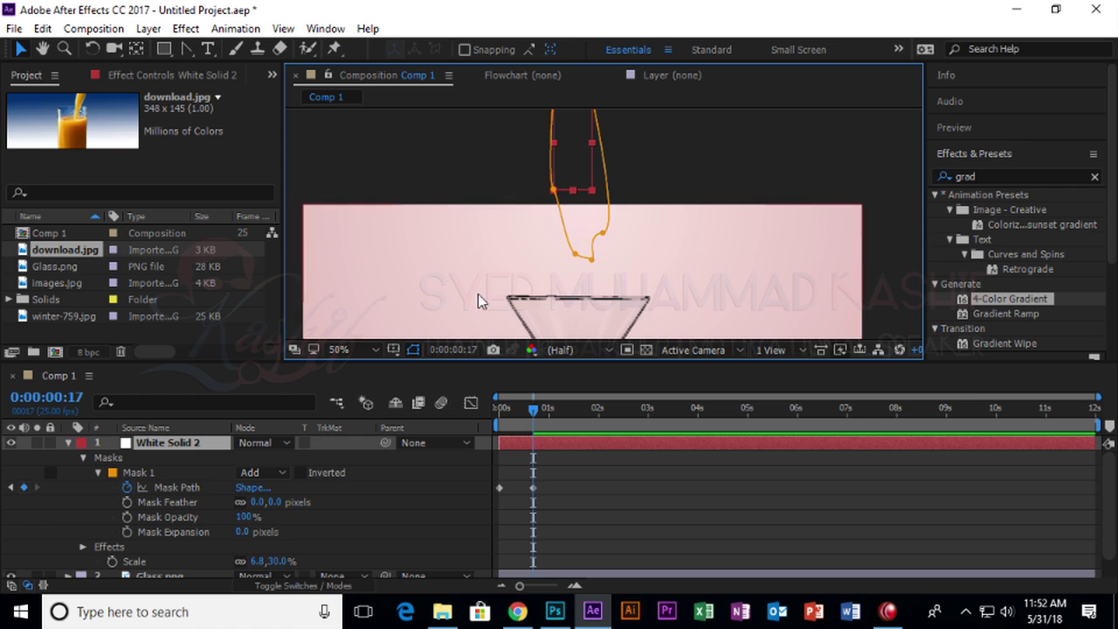
scroll(497, 249, "down", 2)
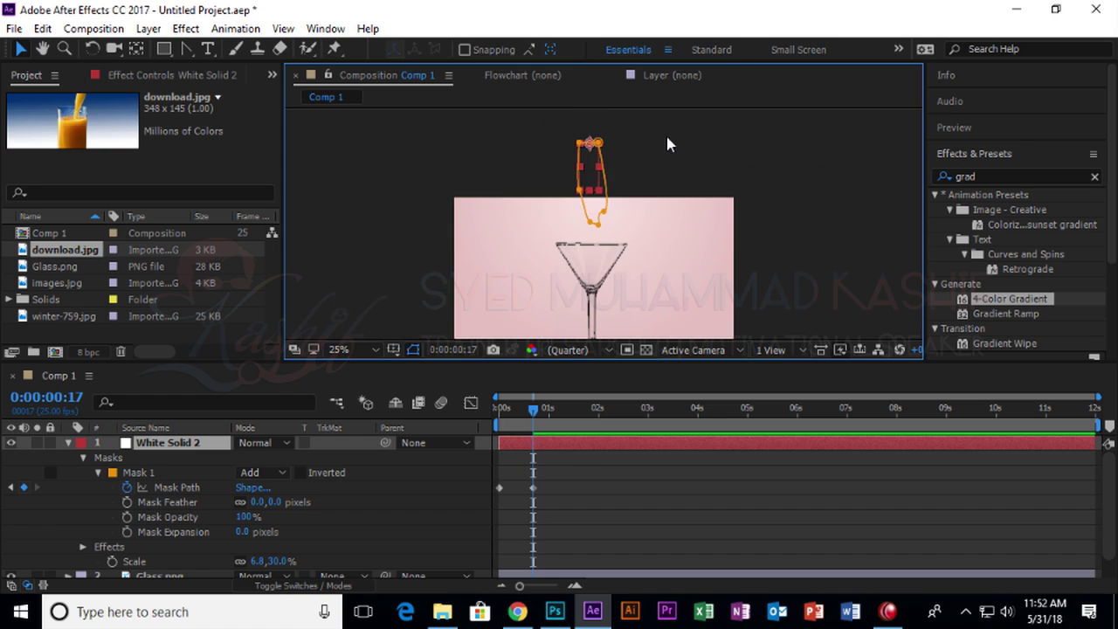
Collapse the mask properties and delete the White Solid 2 stream layer.
left_click(113, 473)
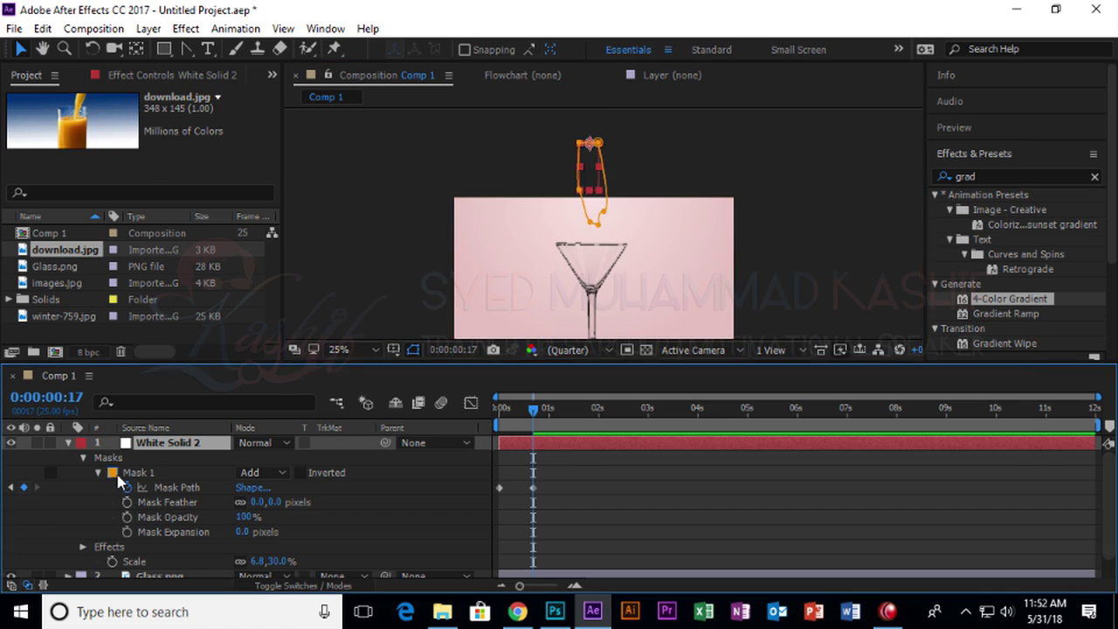
key("Escape")
left_click(84, 459)
left_click(110, 474)
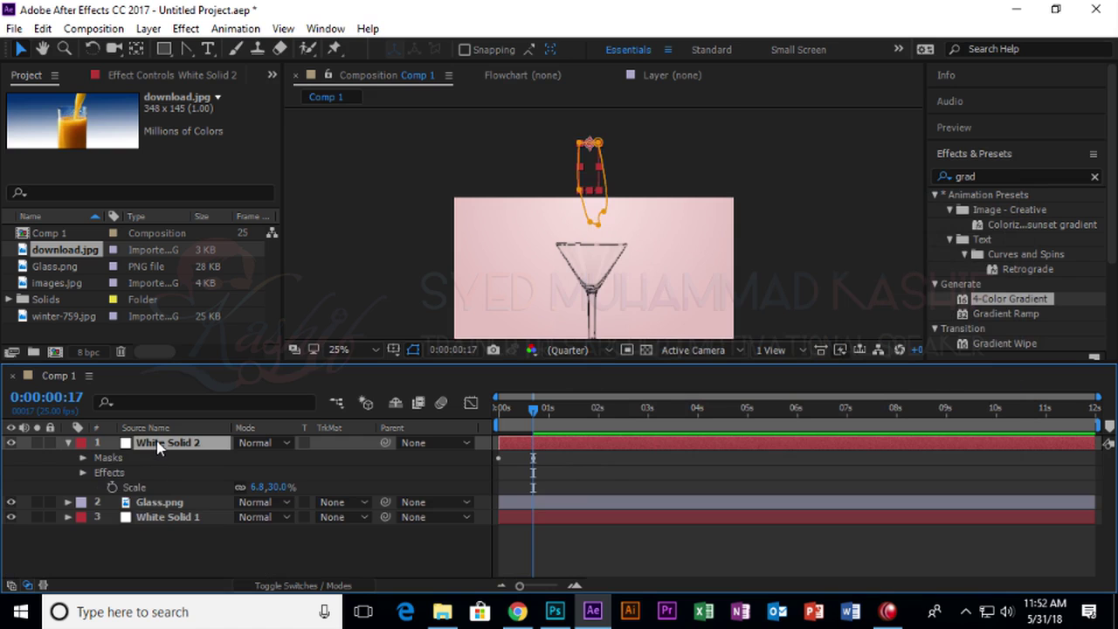
key("Delete")
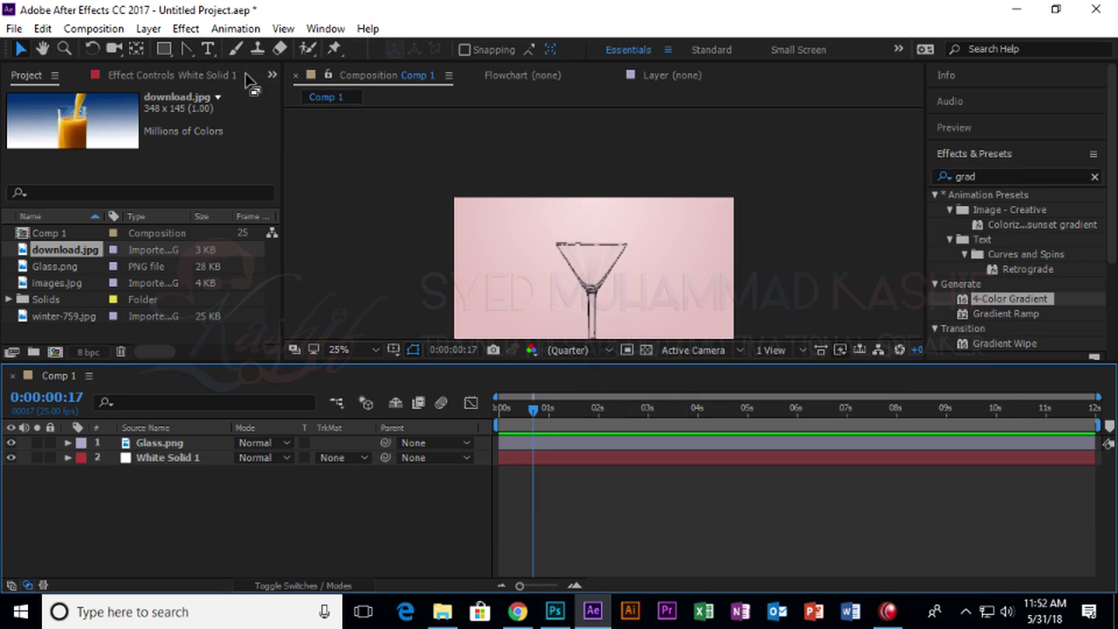
left_click_drag(184, 48, 249, 46)
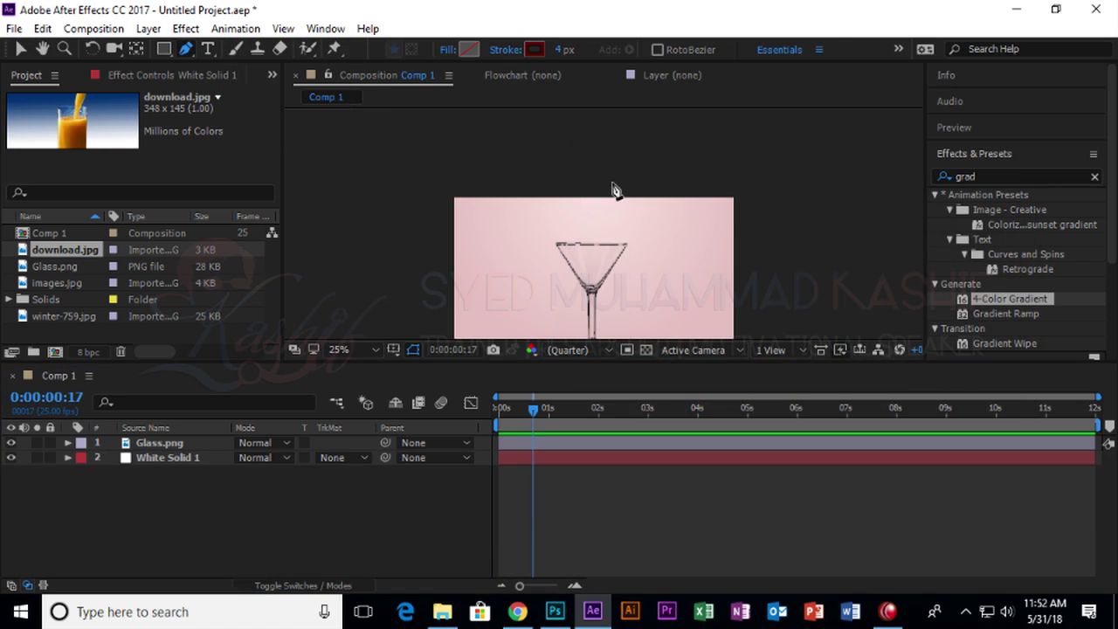
left_click(163, 48)
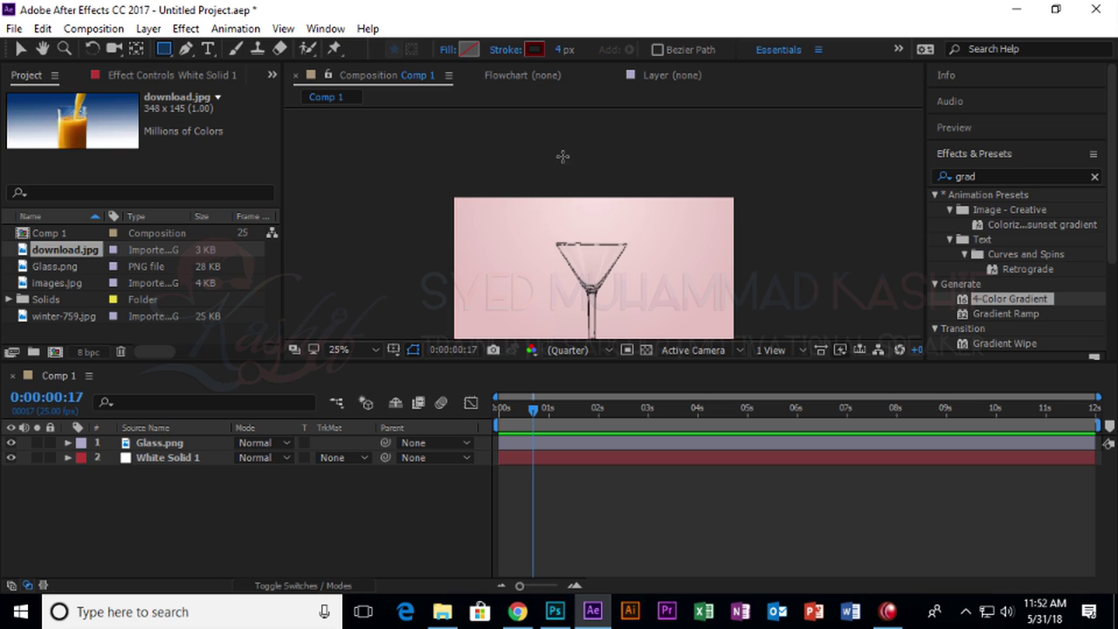
left_click_drag(565, 151, 595, 173)
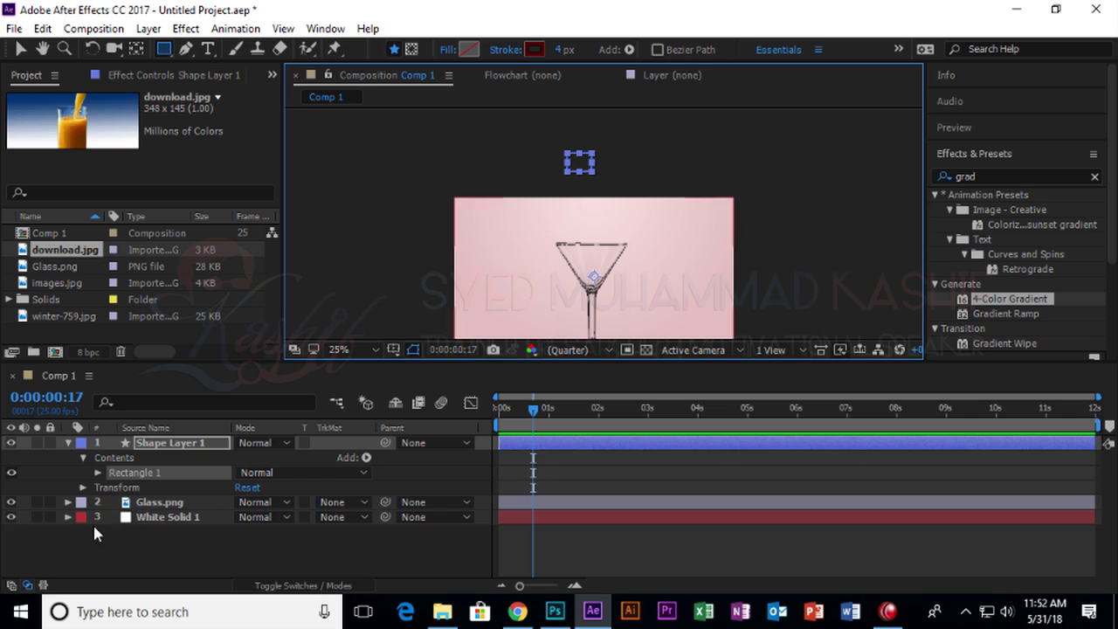
key("ctrl+shift+n")
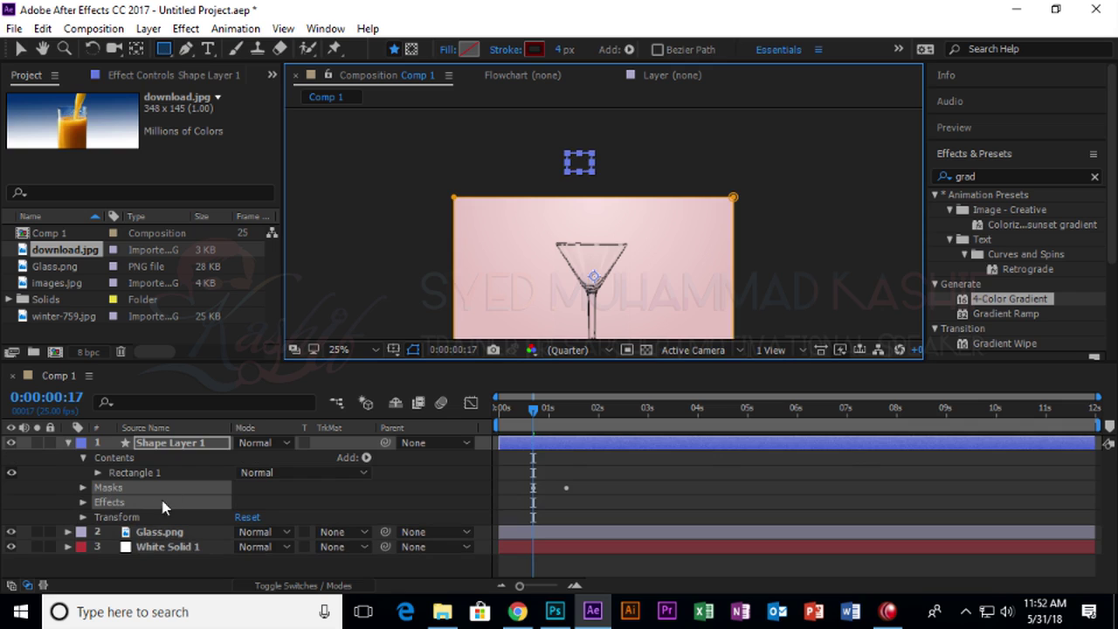
key("ctrl+z")
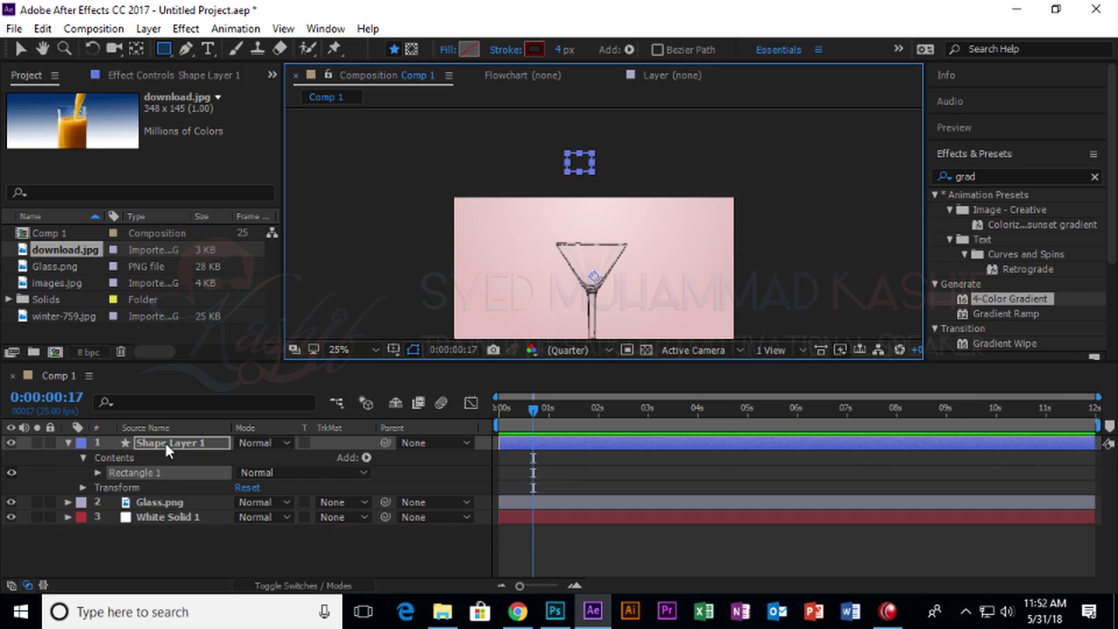
left_click(170, 445)
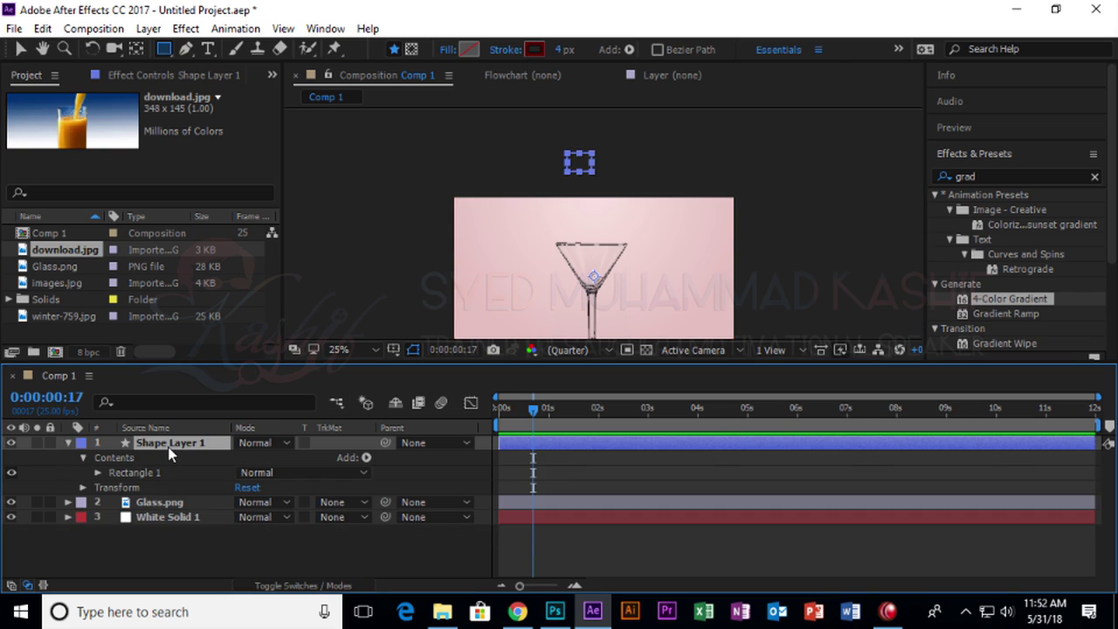
key("ctrl+d")
key("Delete")
key("Delete")
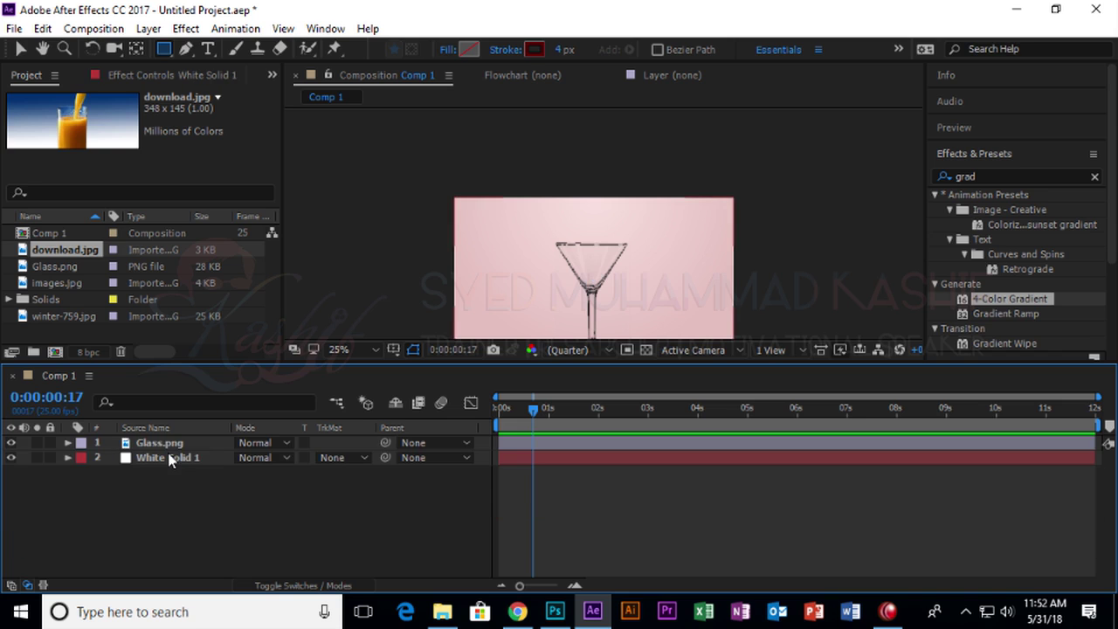
key("ctrl+z")
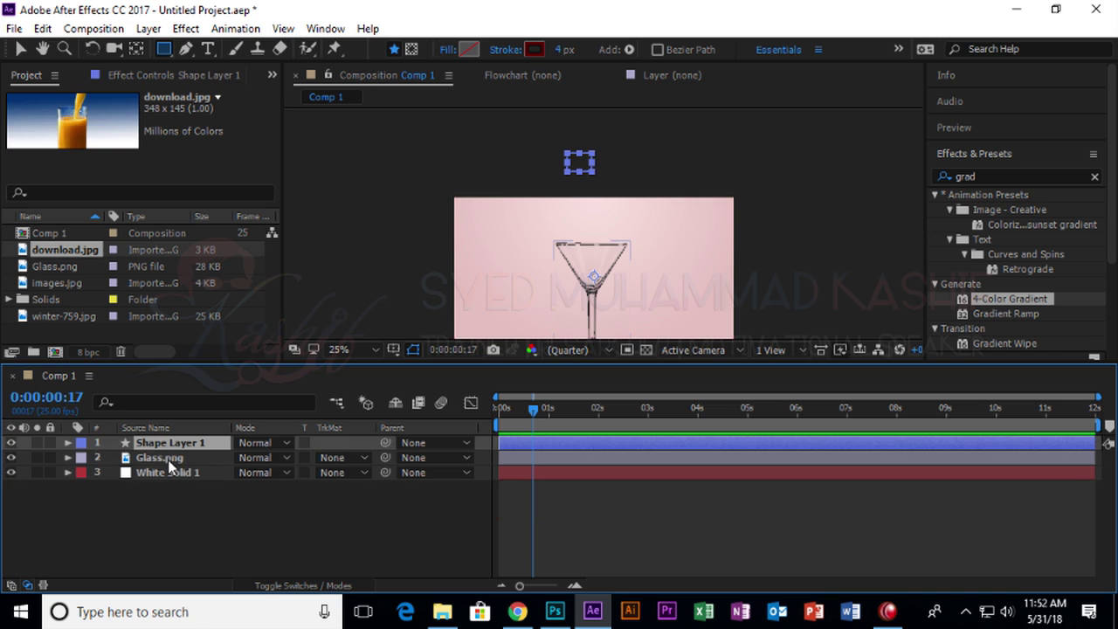
key("Delete")
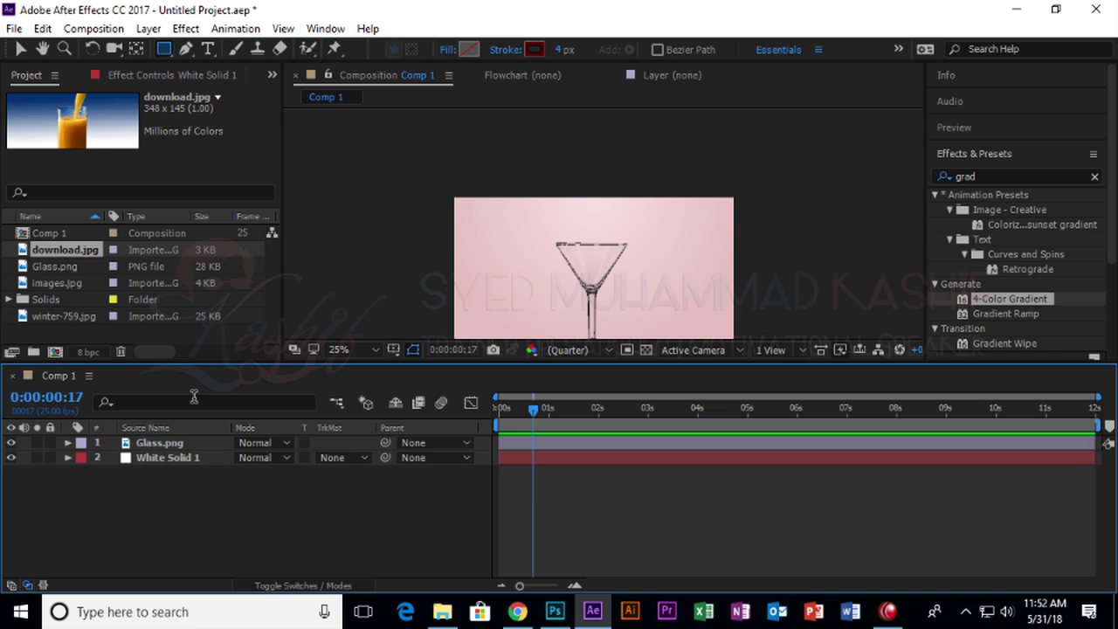
key("ctrl+z")
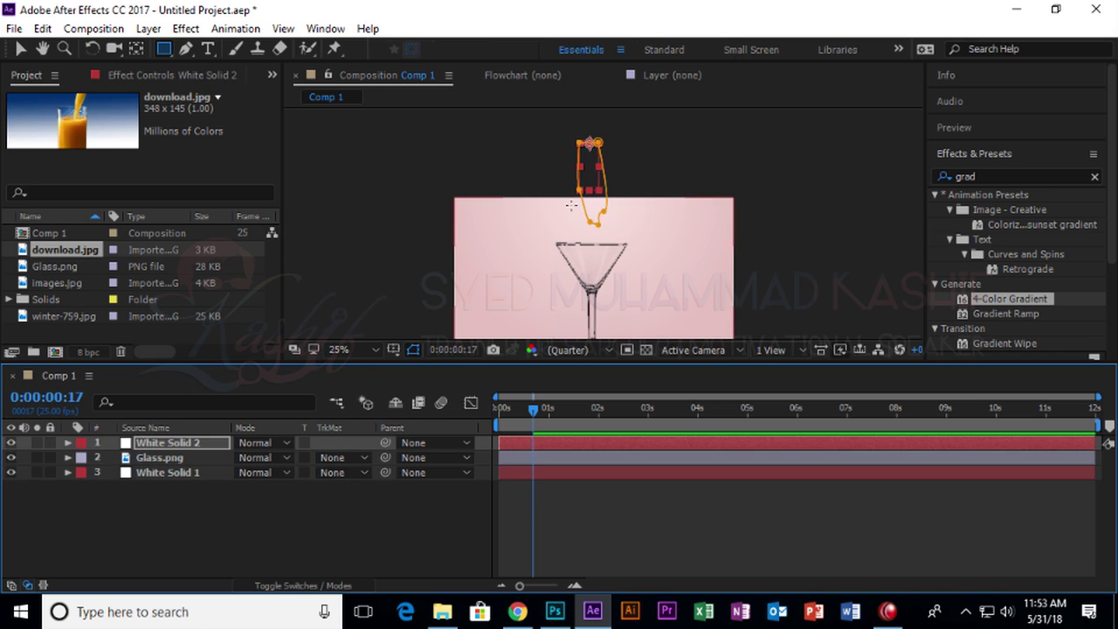
Remove the 4-Color Gradient effect, then delete the White Solid 2 layer.
left_click(146, 74)
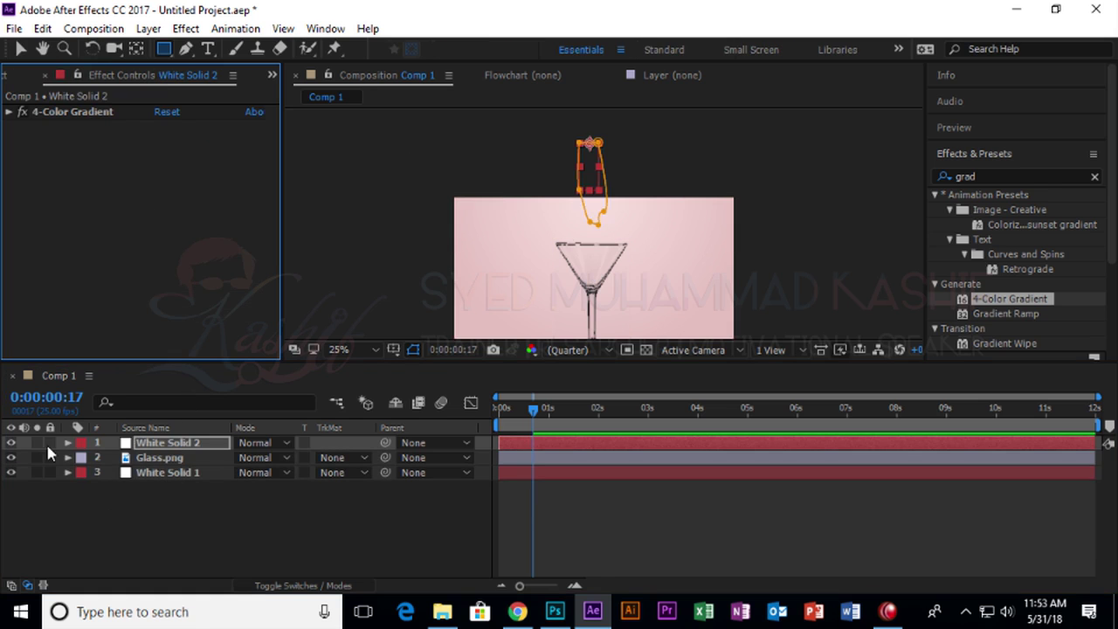
left_click(64, 114)
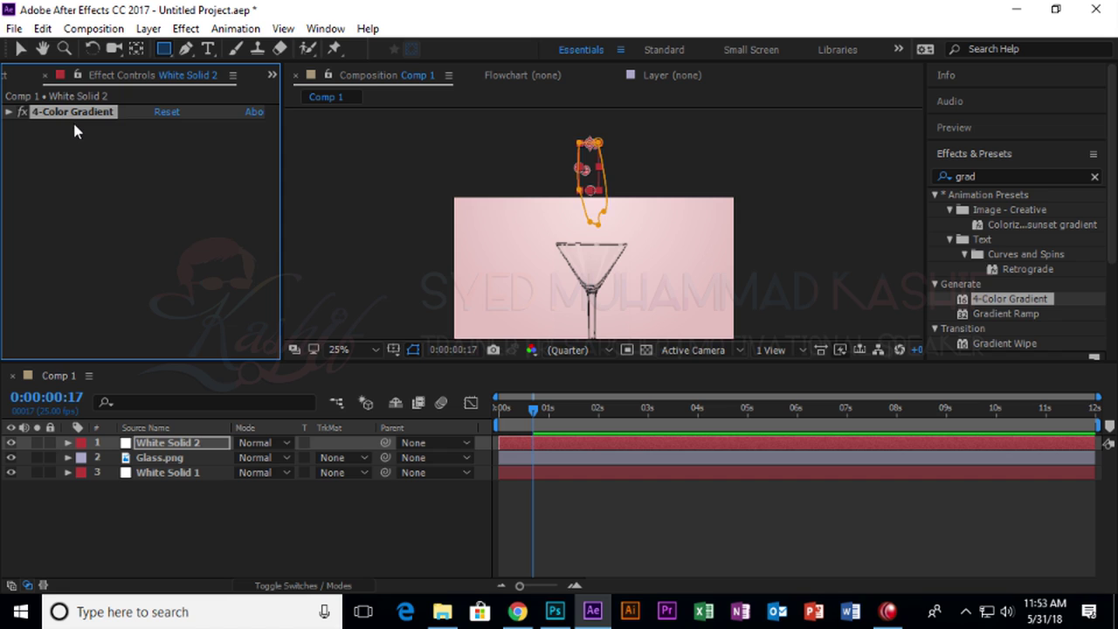
key("Delete")
left_click(23, 50)
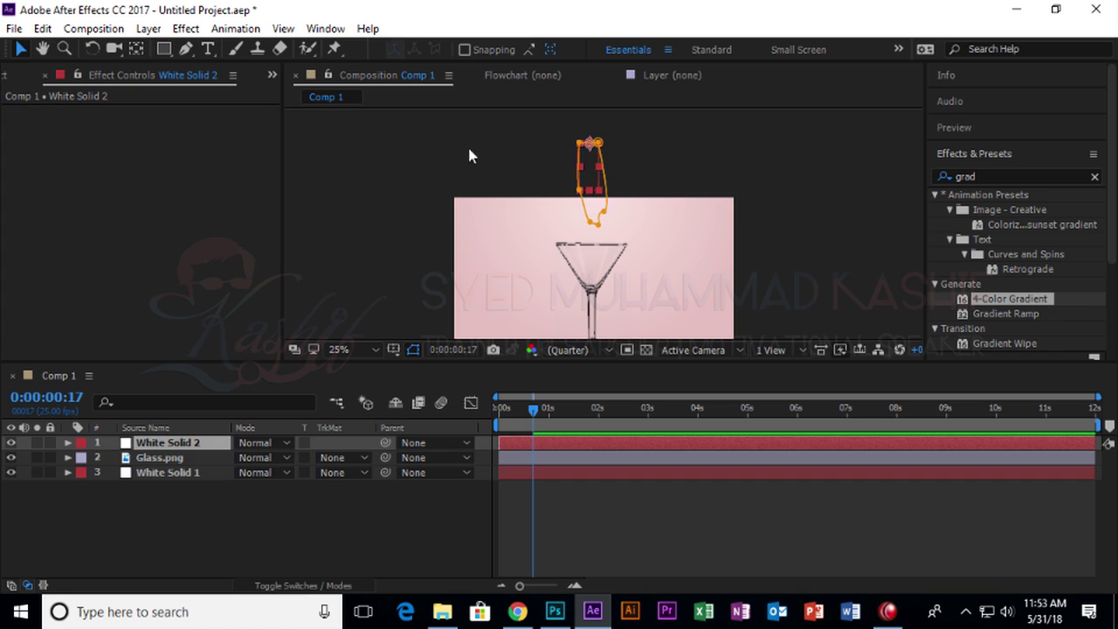
left_click(187, 445)
key("Delete")
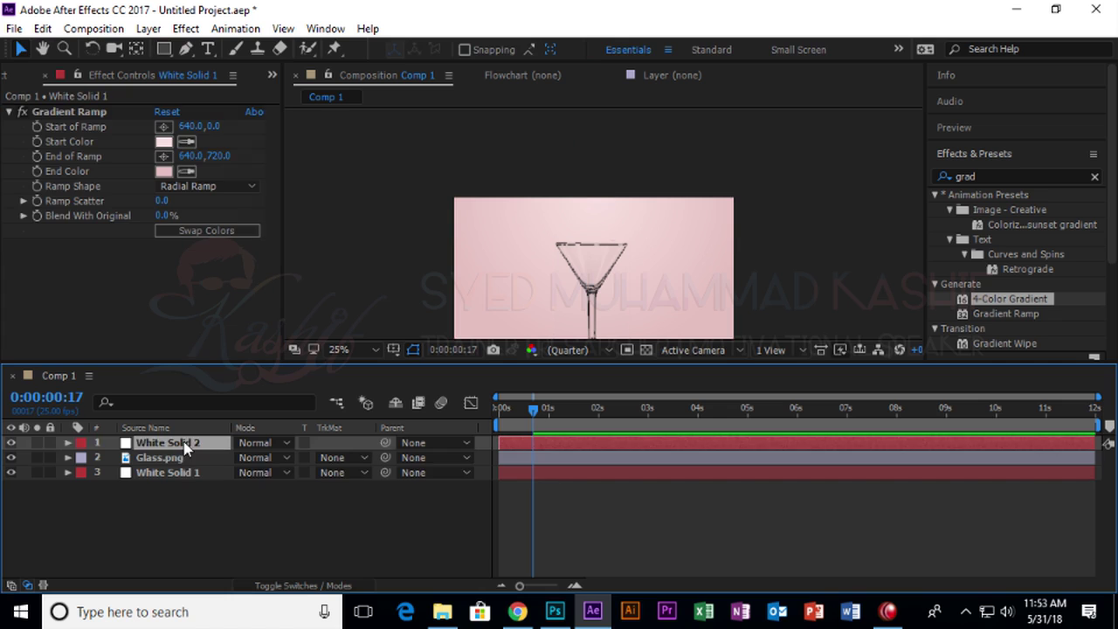
Draw a small ellipse above the martini glass with the Ellipse Tool.
mouse_move(166, 48)
left_mouse_down()
mouse_move(211, 49)
mouse_move(218, 86)
left_mouse_up()
left_click_drag(577, 127, 618, 175)
left_click(148, 446)
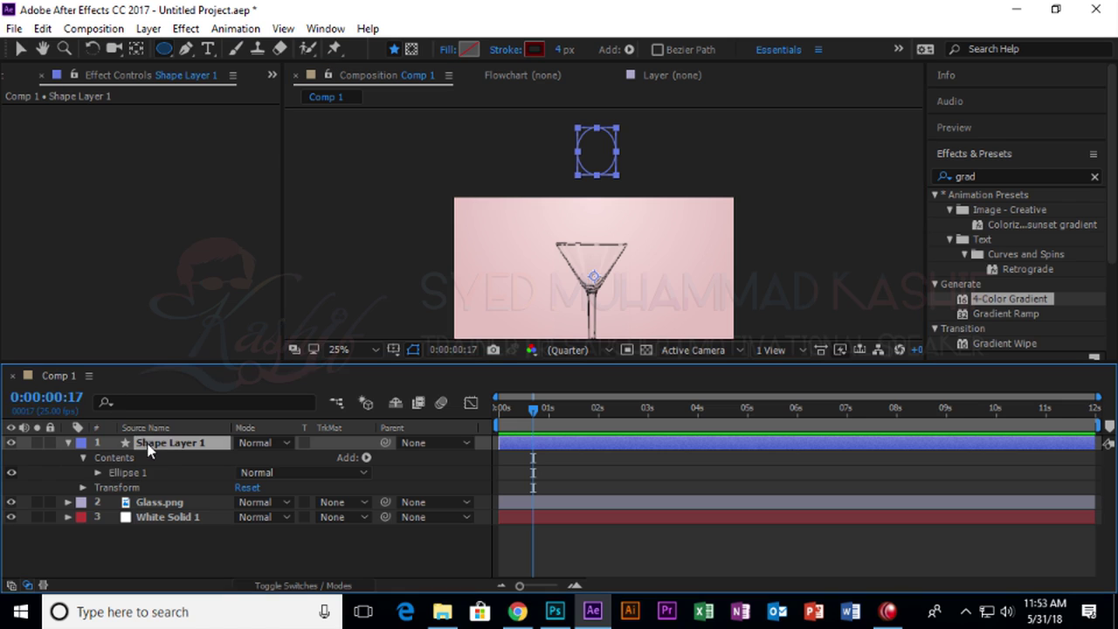
Apply the 4-Color Gradient effect to the ellipse shape layer.
left_click_drag(128, 250, 129, 249)
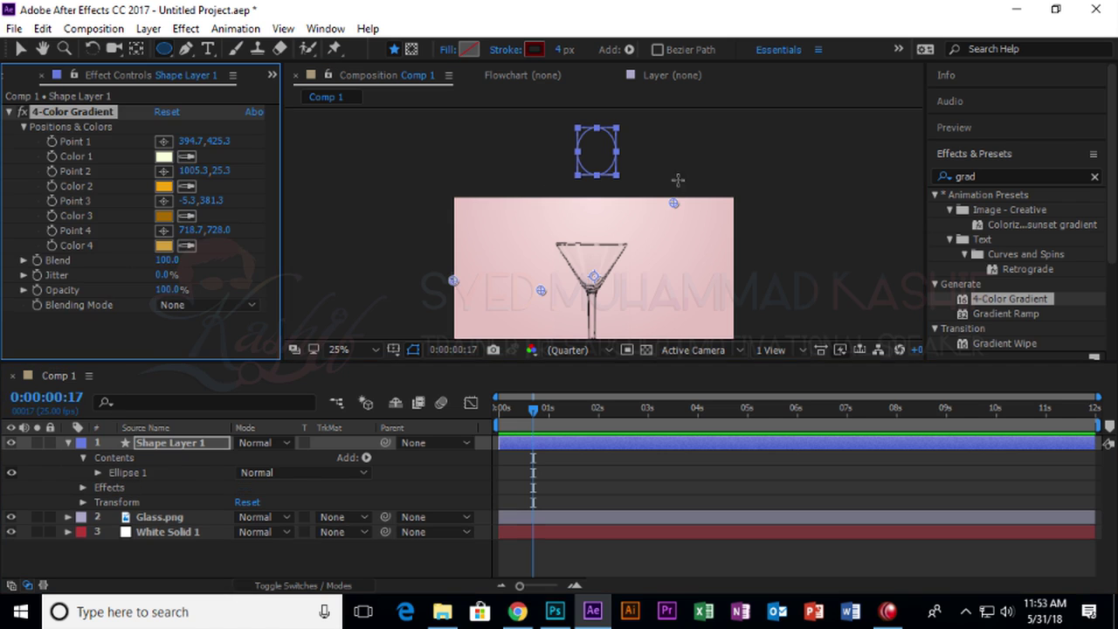
left_click(20, 49)
left_click(310, 134)
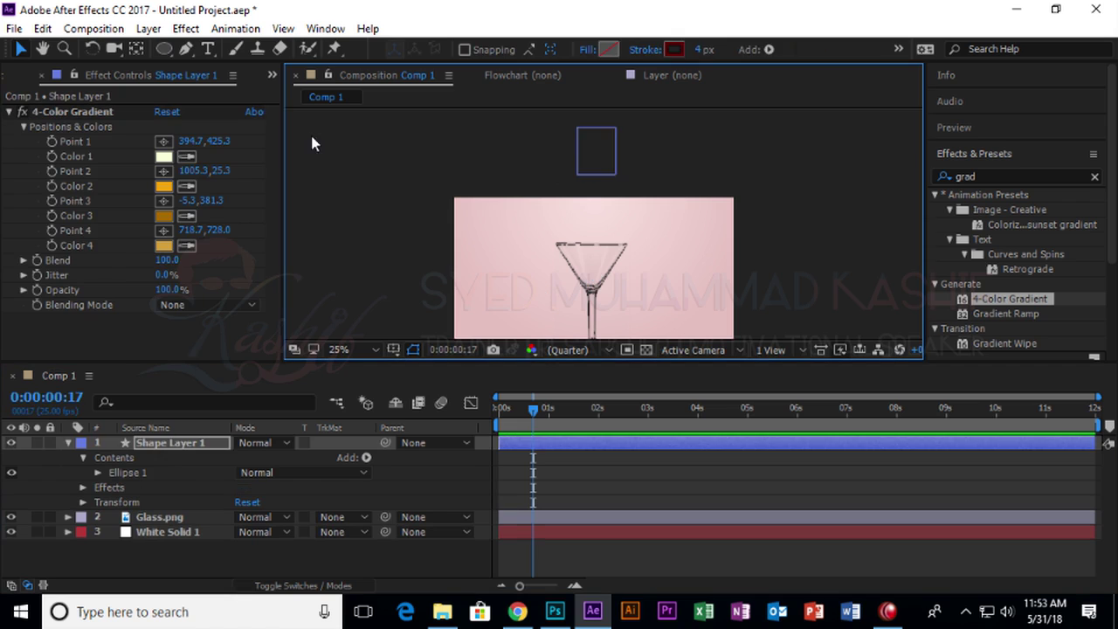
left_click(611, 177)
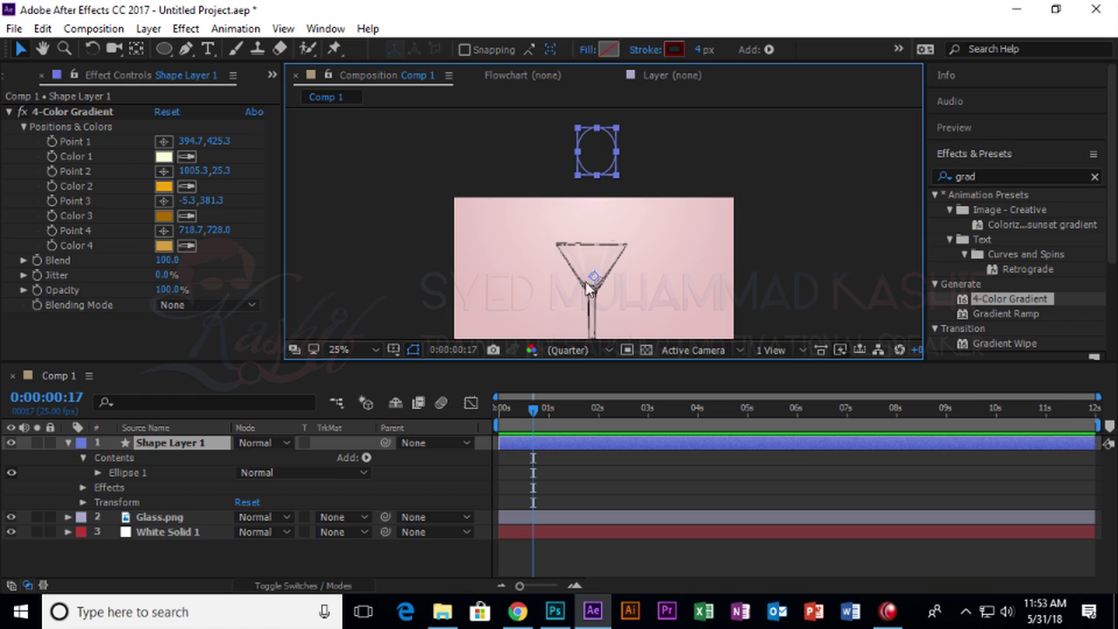
Move the shape layer's anchor point up to the ellipse's top.
left_click(136, 49)
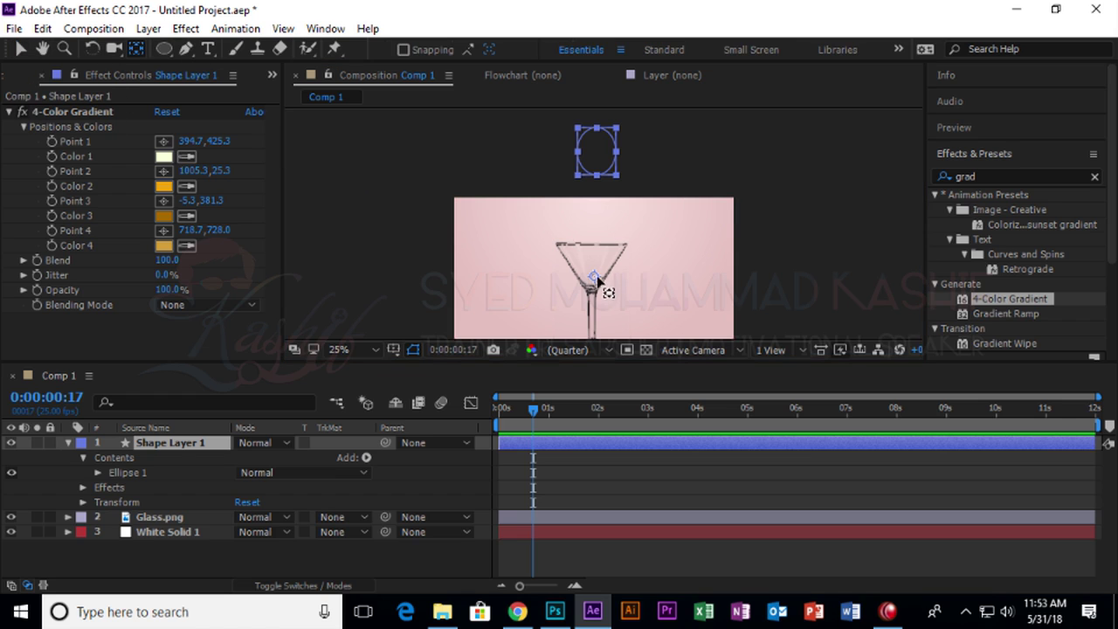
left_click_drag(593, 277, 595, 257)
left_click_drag(599, 151, 595, 131)
Zoom in close on the ellipse in the composition view.
left_click(191, 48)
left_click(191, 49)
left_click(596, 180)
scroll(595, 187, "up", 4)
scroll(598, 197, "down", 2)
left_click_drag(600, 200, 628, 245)
scroll(599, 217, "up", 2)
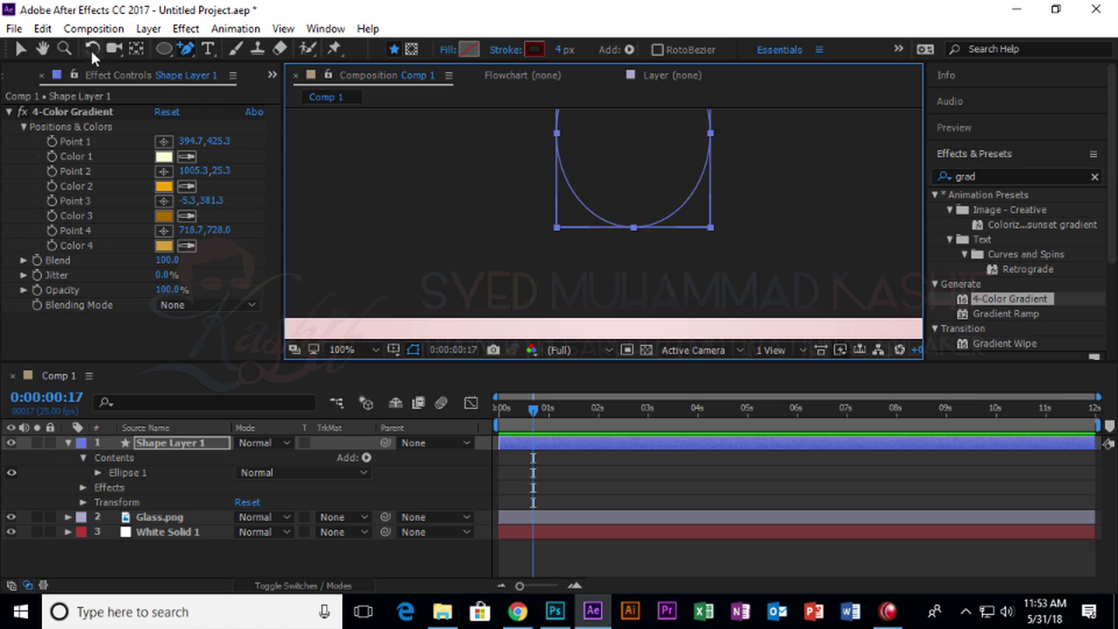
Stretch the ellipse's bottom vertex further down, undoing a stray path point.
left_click(25, 49)
left_click_drag(187, 51, 215, 49)
left_click(654, 244)
key("ctrl+z")
left_click(22, 51)
mouse_move(638, 256)
left_mouse_down()
mouse_move(607, 213)
mouse_move(625, 261)
left_mouse_up()
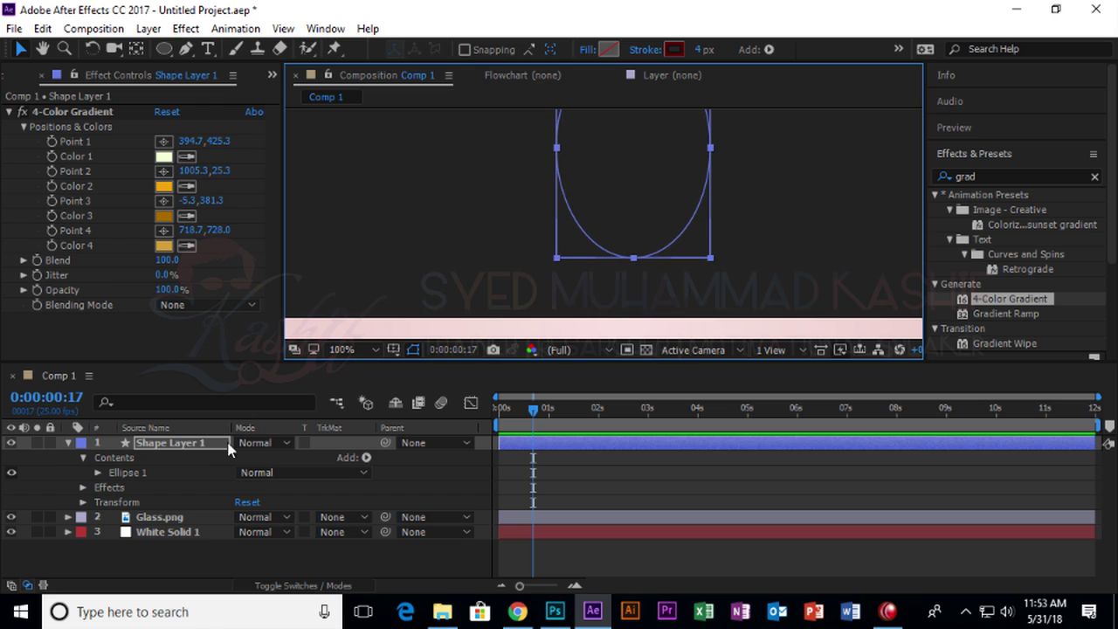
Inspect Ellipse Path 1's size and position, then delete Shape Layer 1.
left_click(98, 473)
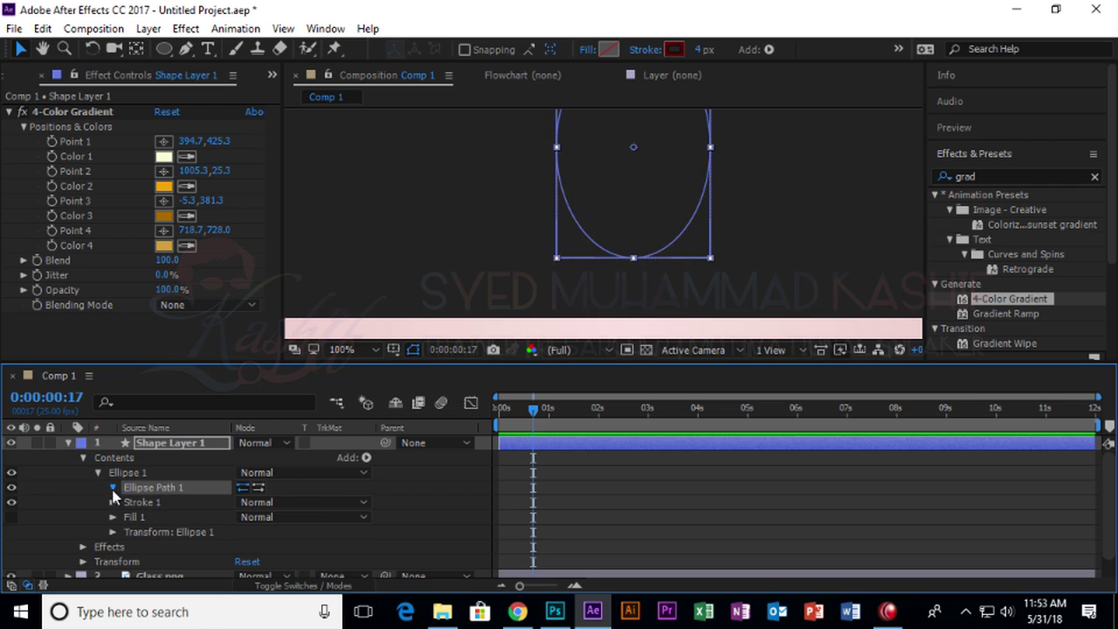
left_click(113, 489)
left_click(180, 516)
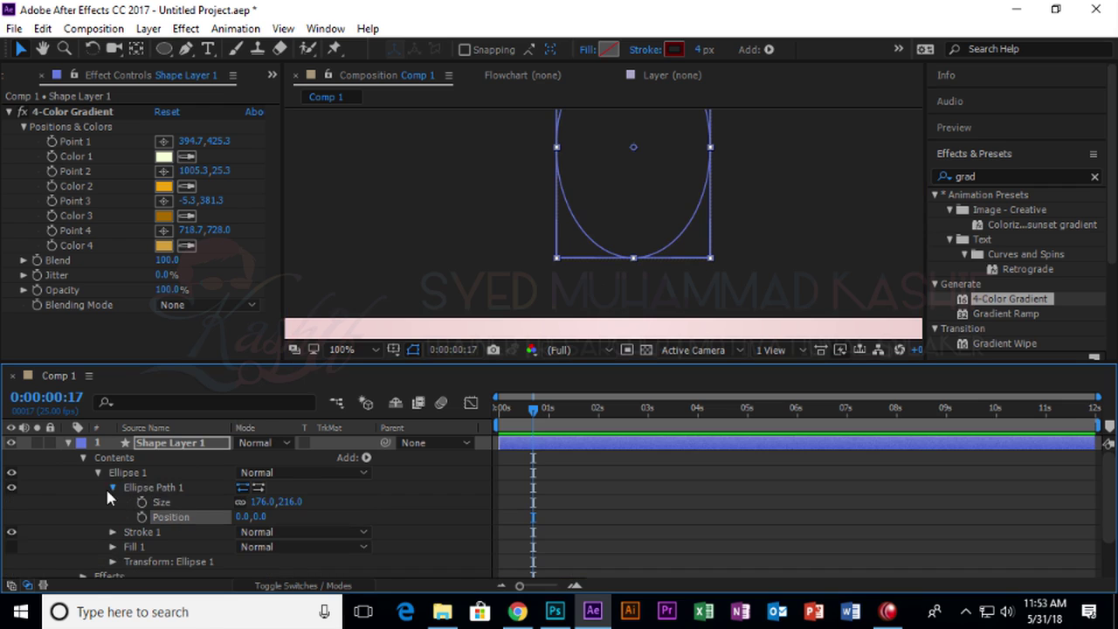
left_click(111, 486)
left_click(165, 446)
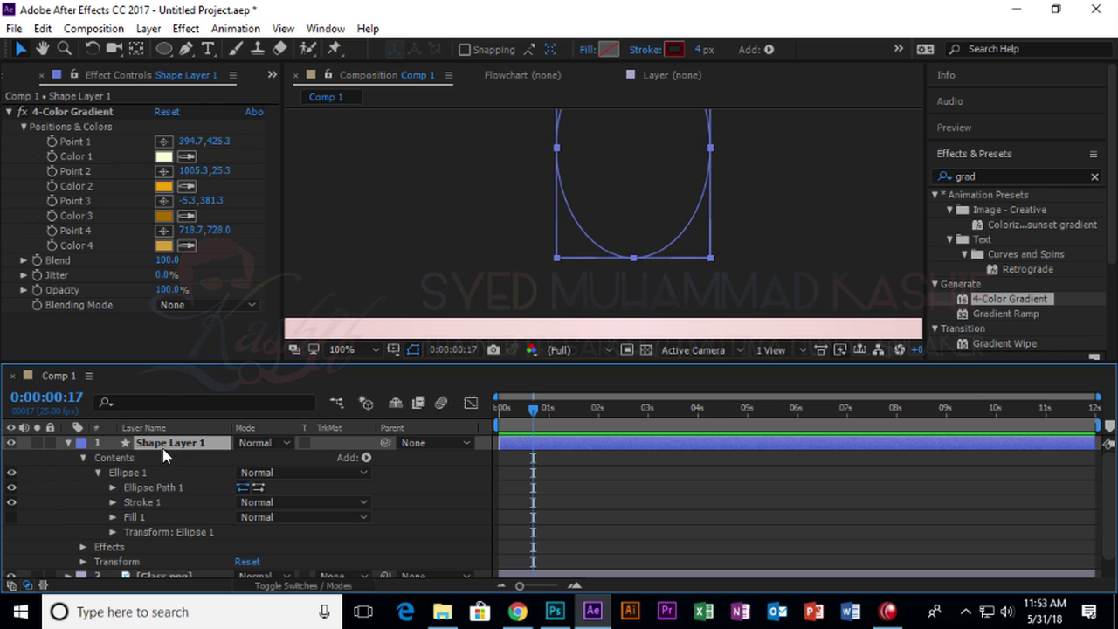
key("Delete")
Draw four points of an angled juice-shape outline with the Pen tool.
left_click(185, 49)
left_click(626, 146)
left_click(566, 206)
left_click(620, 225)
left_click(722, 225)
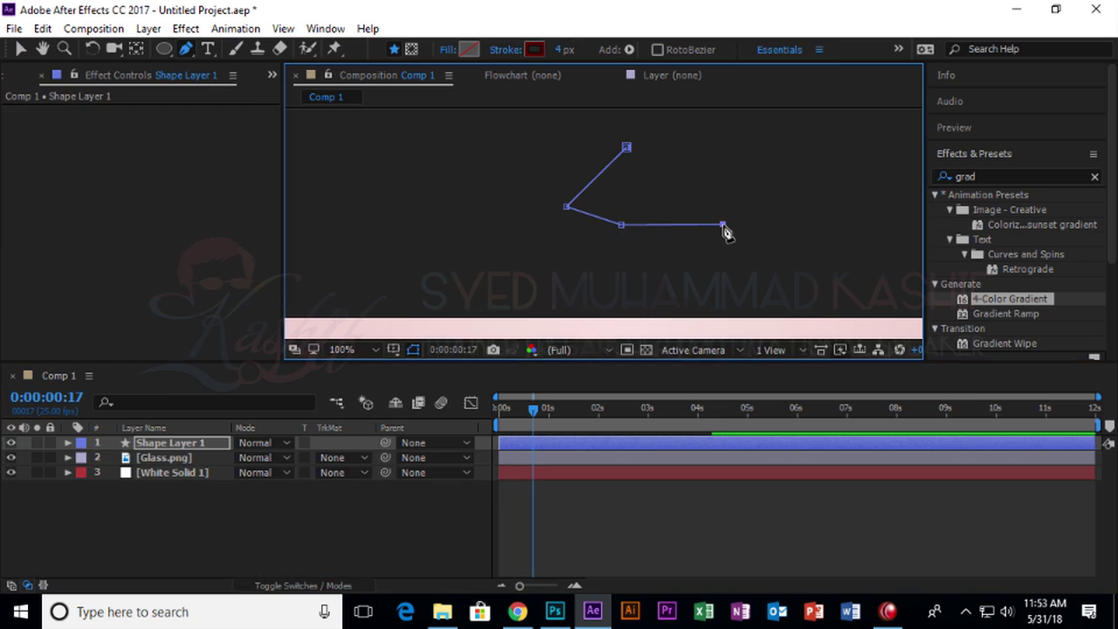
Close the pen path and apply the 4-Color Gradient to the new shape.
left_click(627, 147)
key("ctrl+alt+shift+e")
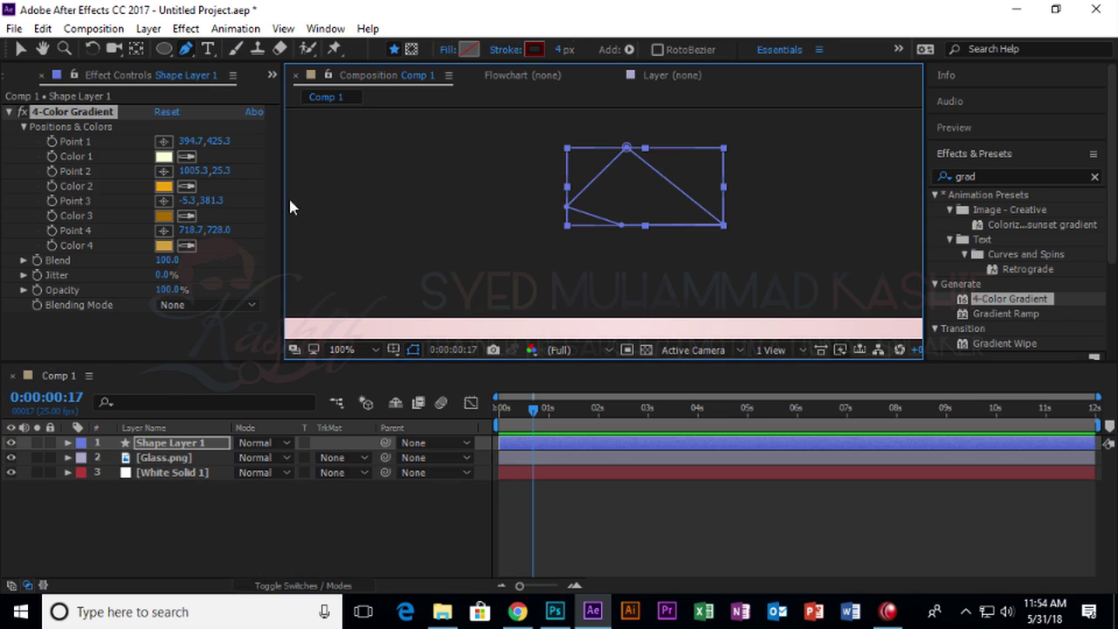
left_click_drag(179, 49, 225, 81)
left_click(225, 79)
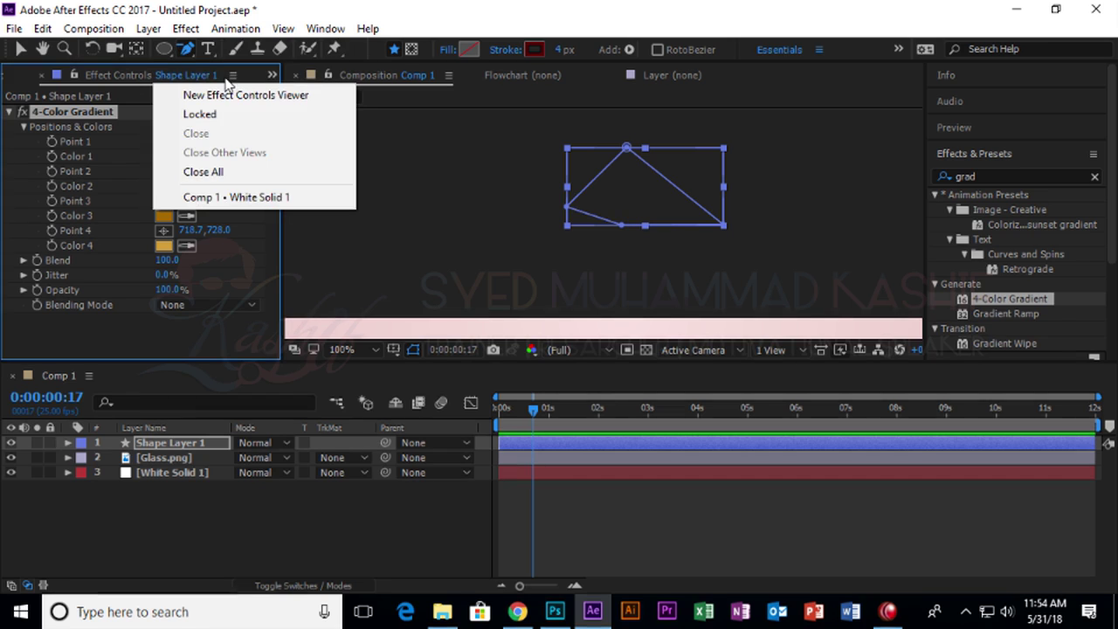
left_click(207, 49)
Add two points on the shape's bottom edge and convert them to curve it.
left_click_drag(185, 48, 236, 46)
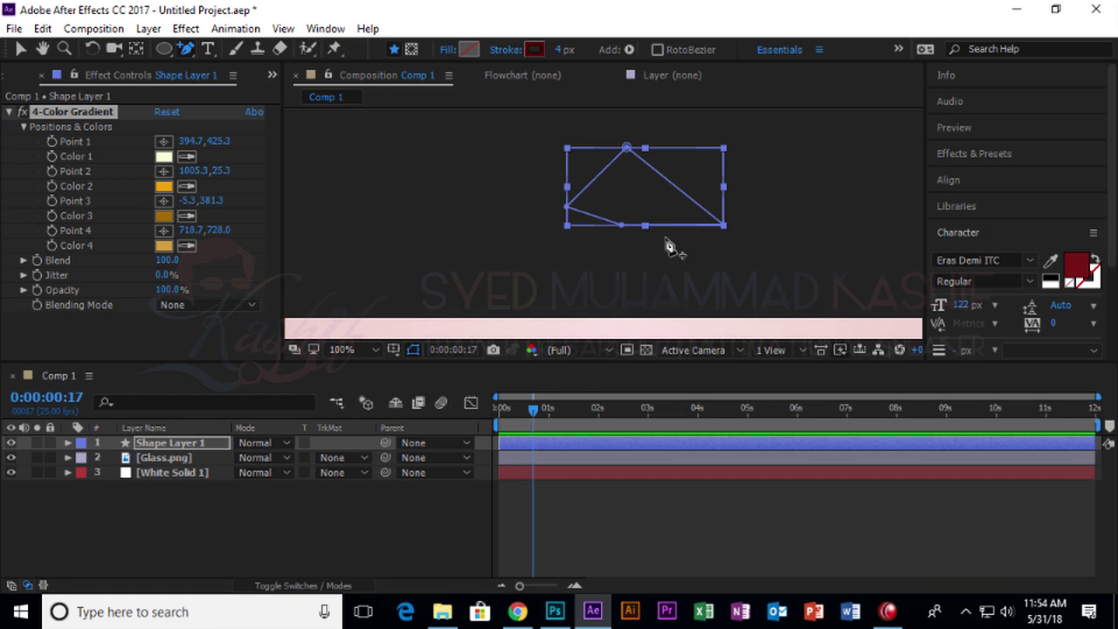
left_click(613, 224)
left_click(673, 225)
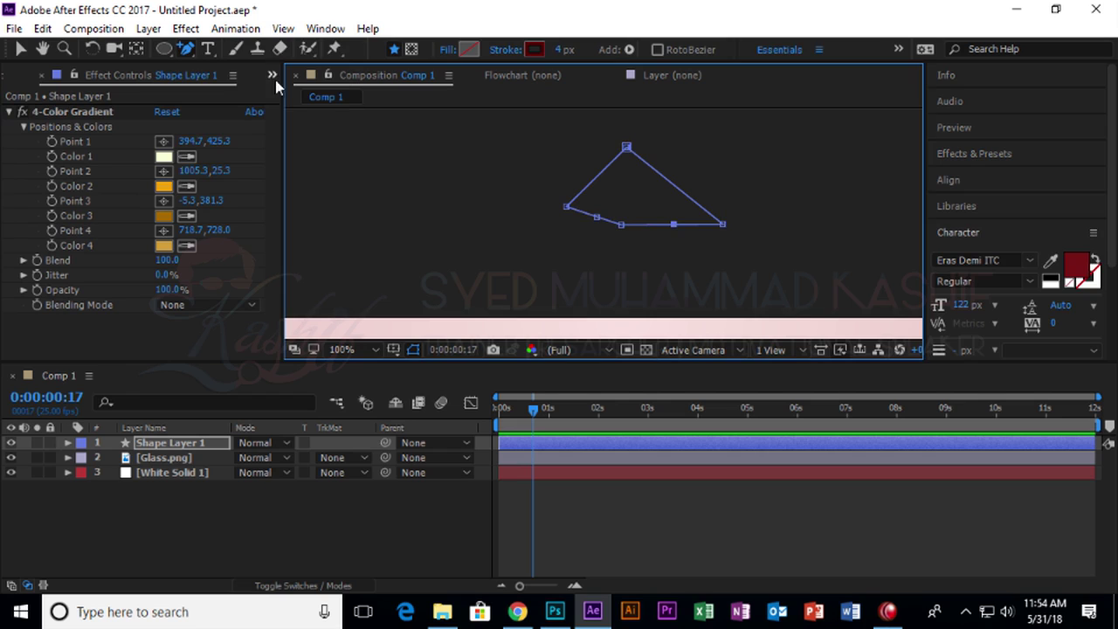
left_click_drag(187, 53, 238, 96)
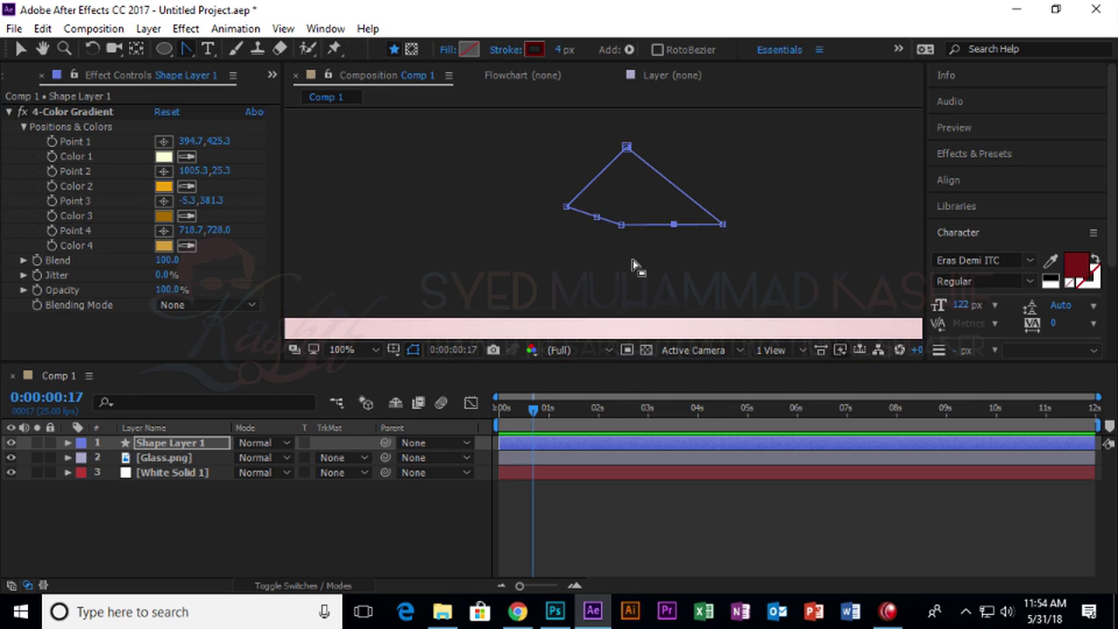
left_click_drag(621, 224, 689, 237)
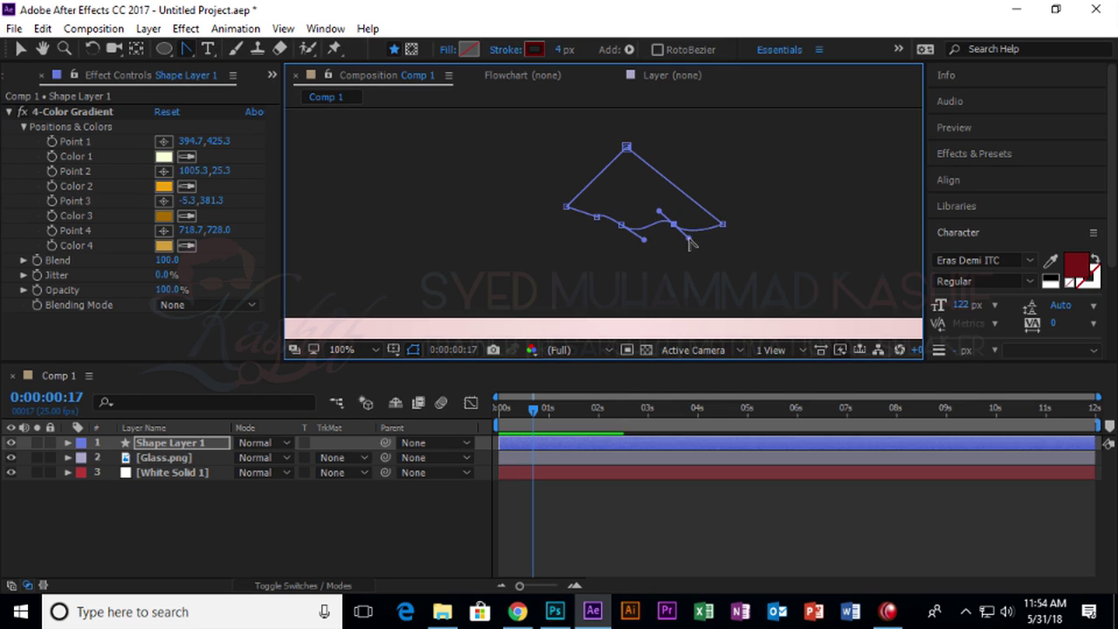
Pull the bottom points down into a long tail toward the glass.
left_click(22, 50)
scroll(618, 147, "down", 2)
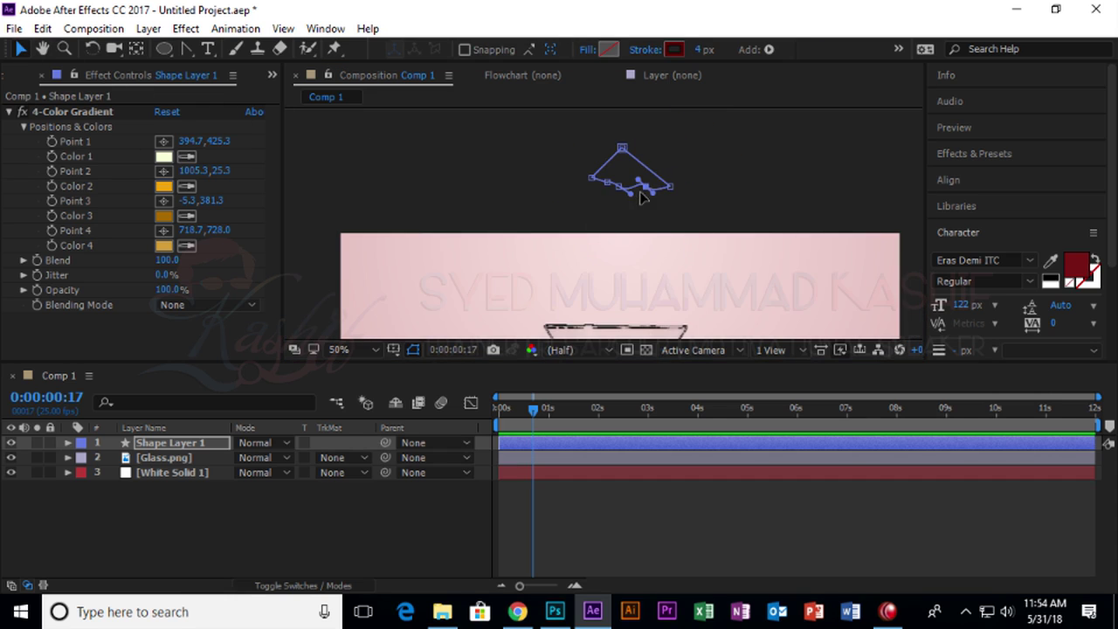
left_click_drag(622, 194, 611, 255)
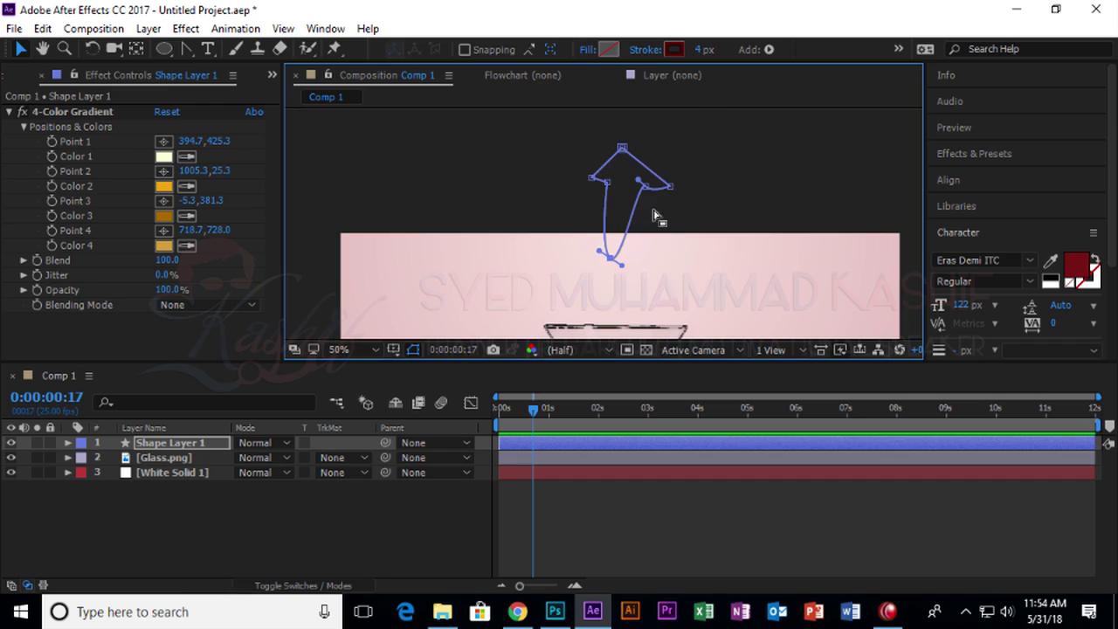
left_click_drag(644, 189, 645, 264)
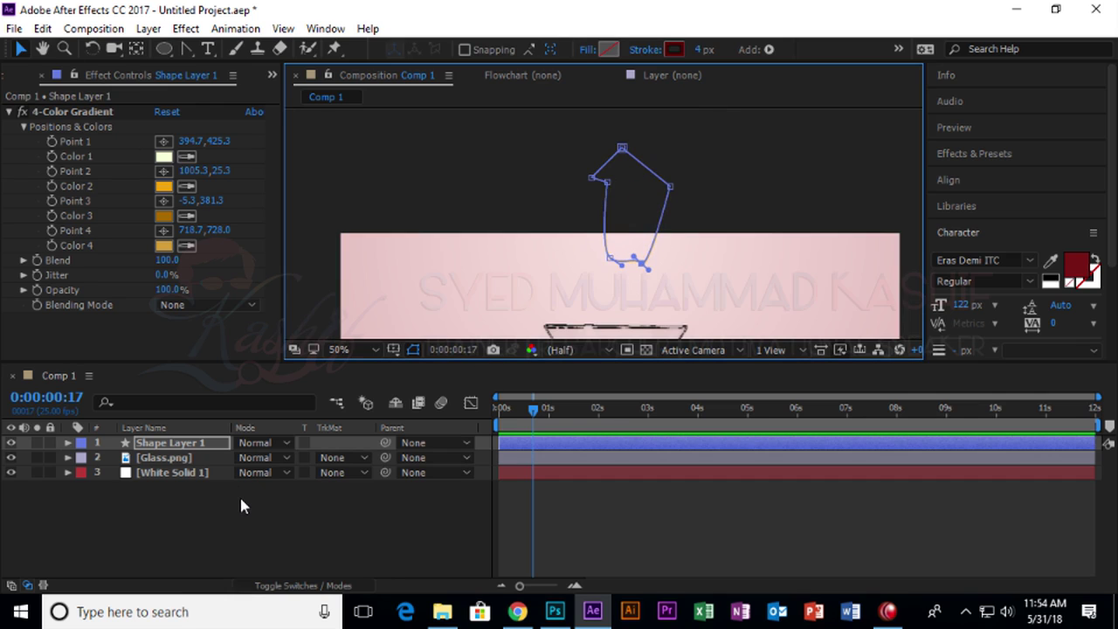
left_click(19, 447)
left_click(22, 49)
left_click_drag(649, 176, 781, 272)
key("ctrl+z")
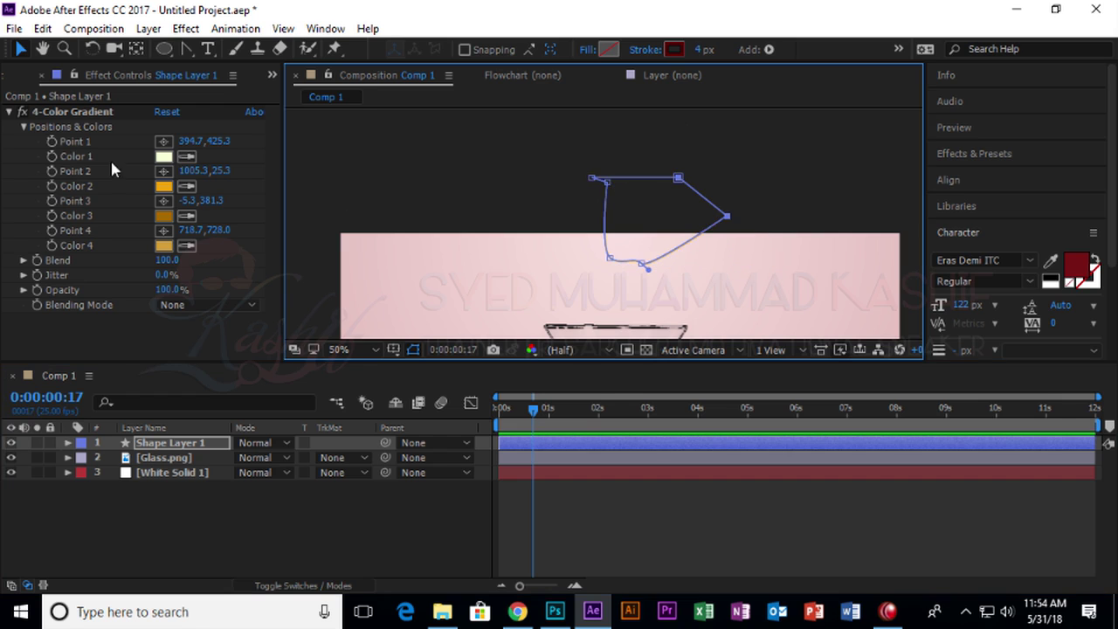
left_click(63, 113)
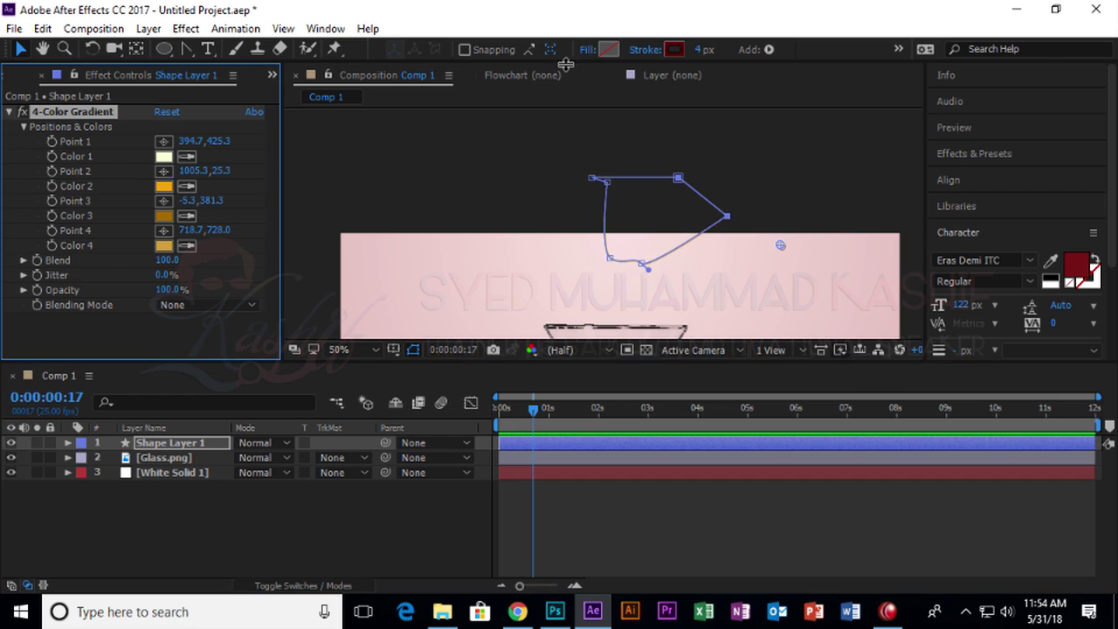
Set the shape's stroke to None and its fill to Linear Gradient.
left_click(653, 50)
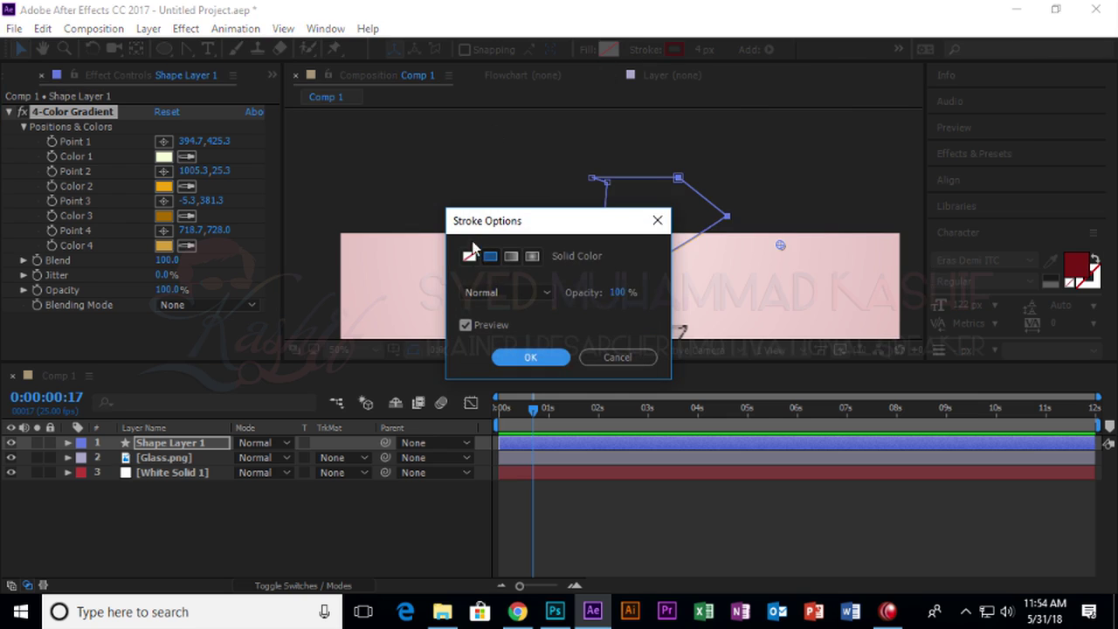
left_click(470, 255)
left_click(528, 356)
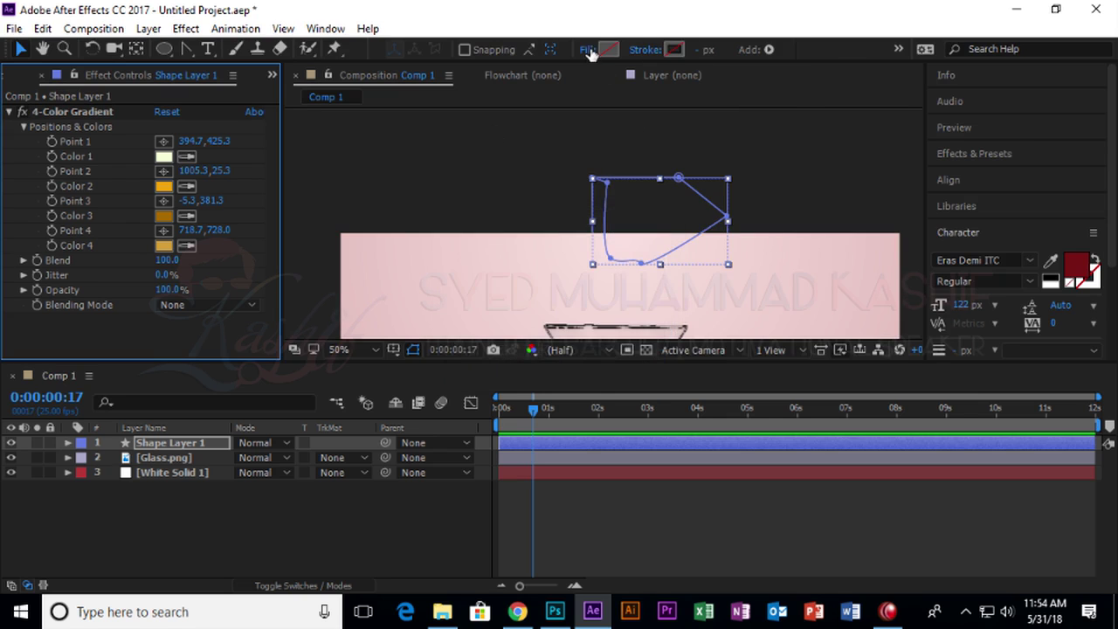
left_click(588, 50)
left_click(490, 256)
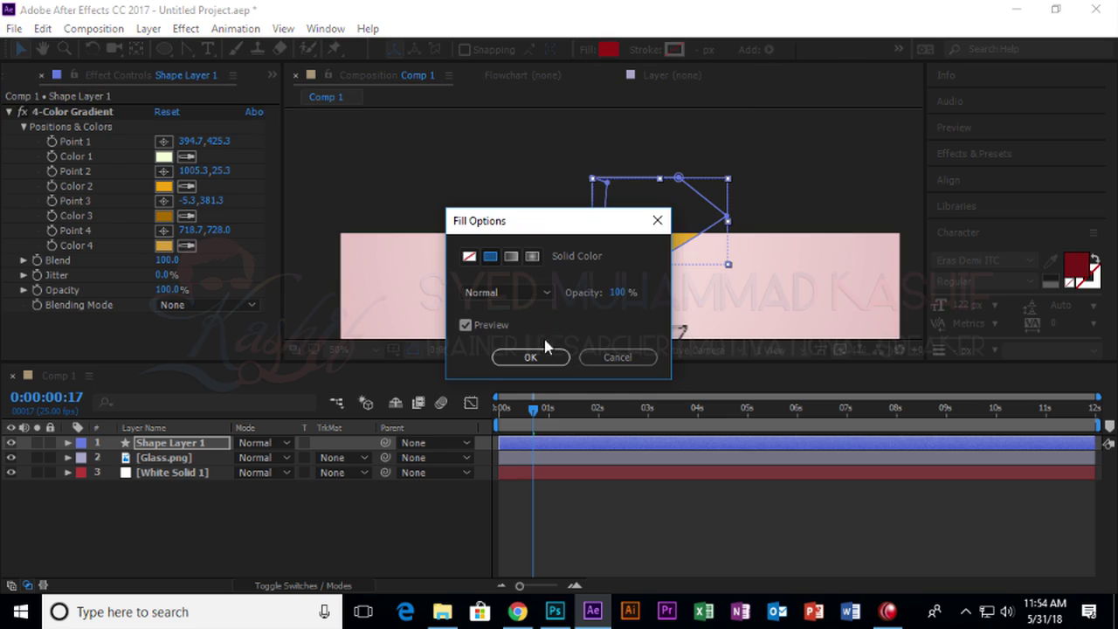
left_click(511, 256)
left_click(530, 358)
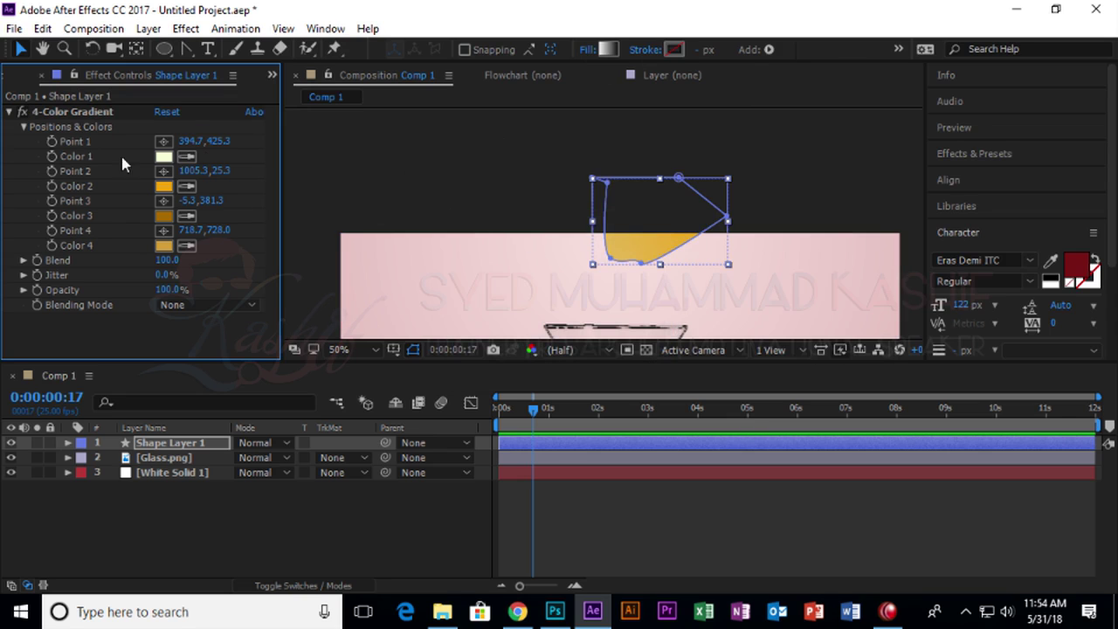
Pull the shape's bottom point down into a pouring wedge, then rewind and expand Shape Layer 1.
left_click(86, 114)
left_click(642, 262)
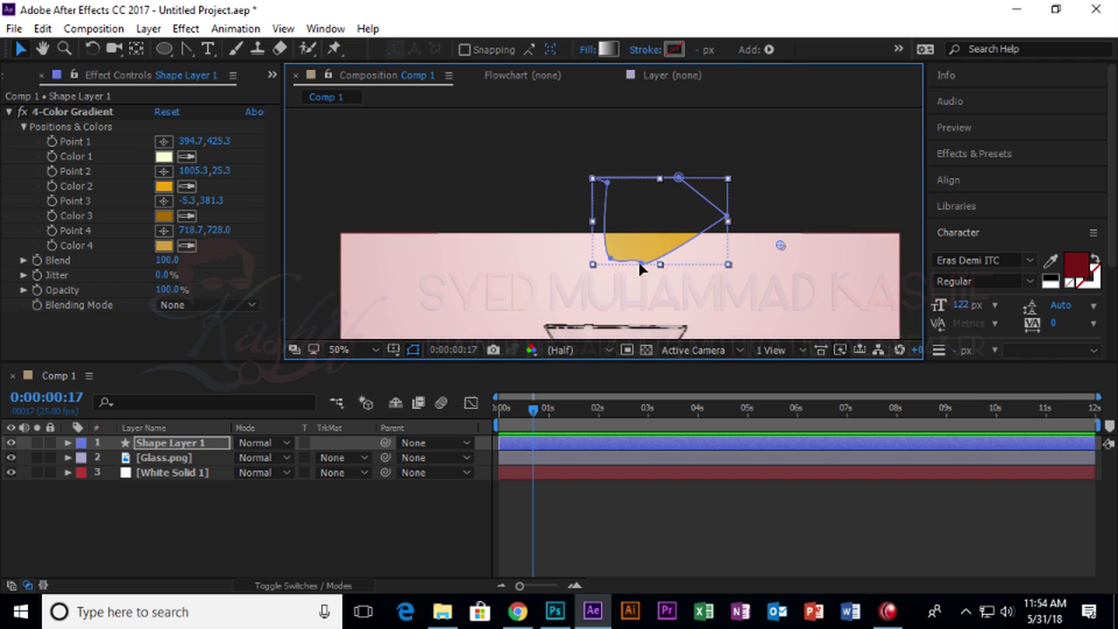
left_click_drag(642, 262, 630, 284)
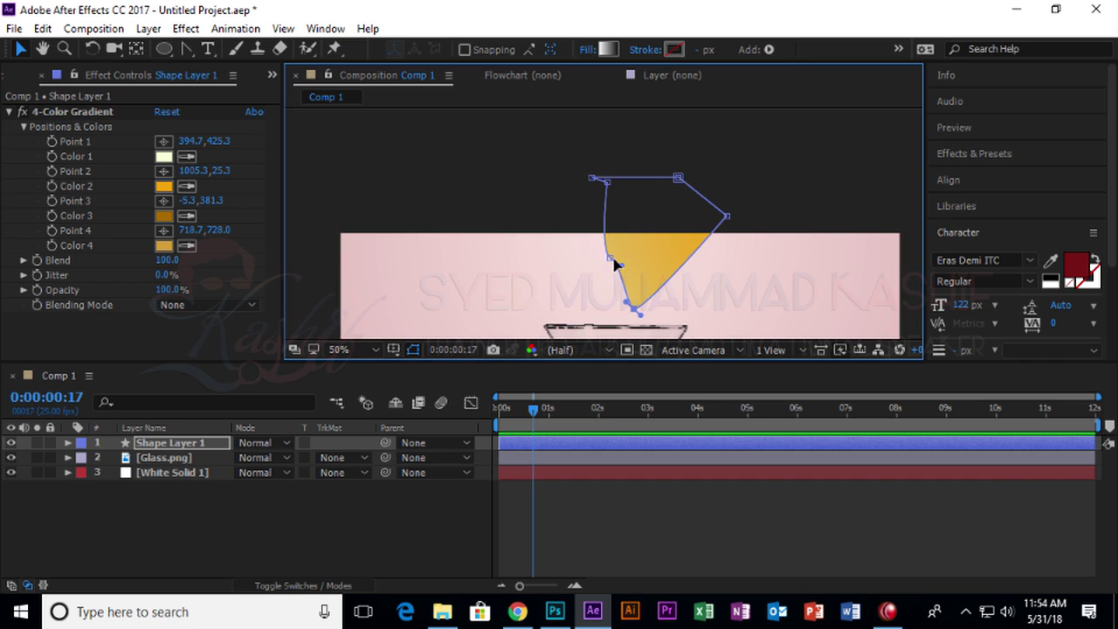
left_click_drag(534, 409, 501, 410)
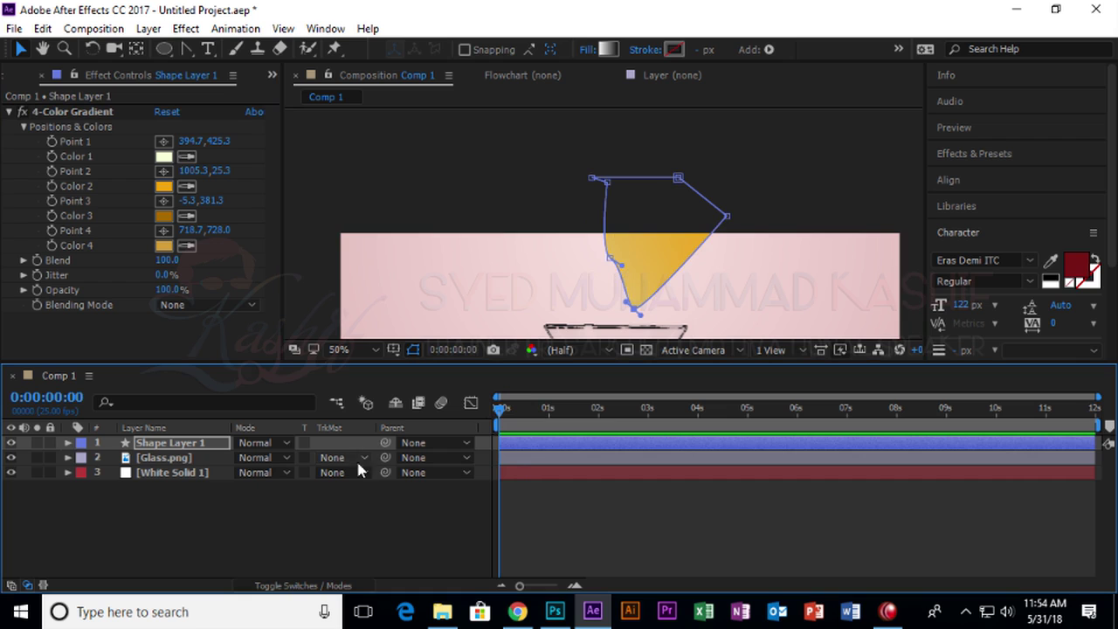
left_click(68, 443)
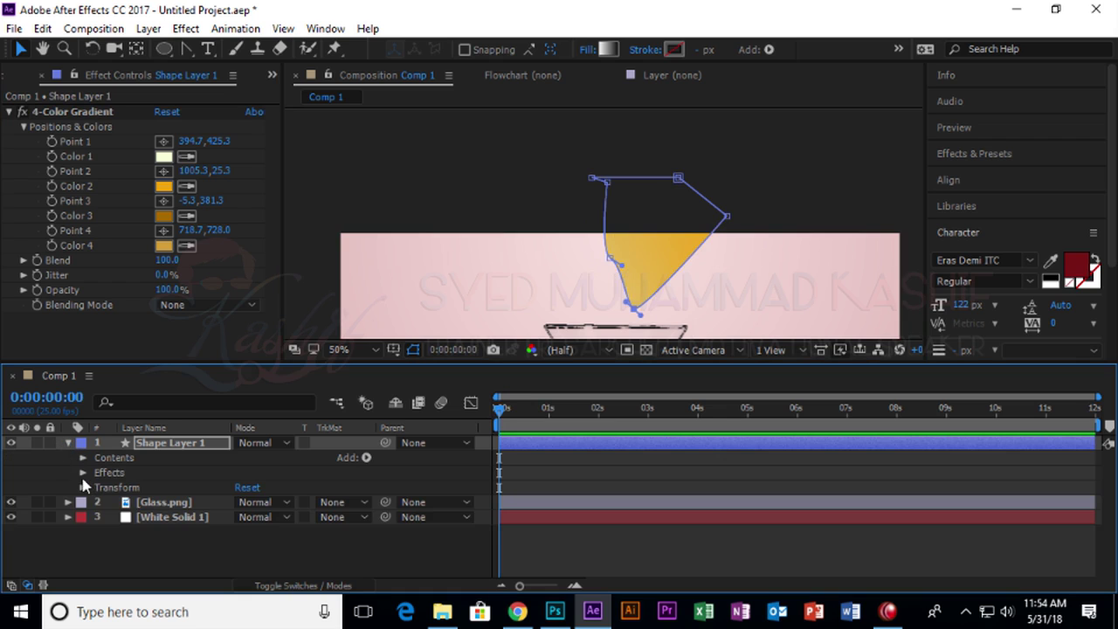
At frame 17, reshape the juice path into a rounded pool.
key("k")
key("ctrl+t")
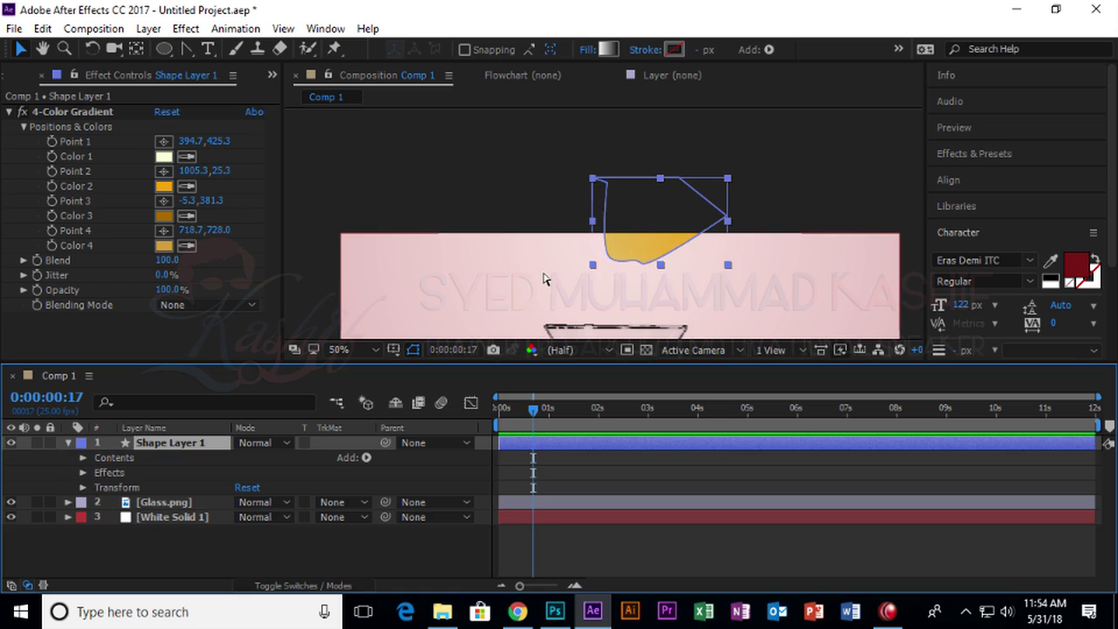
left_click(684, 248)
mouse_move(684, 249)
left_mouse_down()
mouse_move(655, 286)
mouse_move(690, 254)
left_mouse_up()
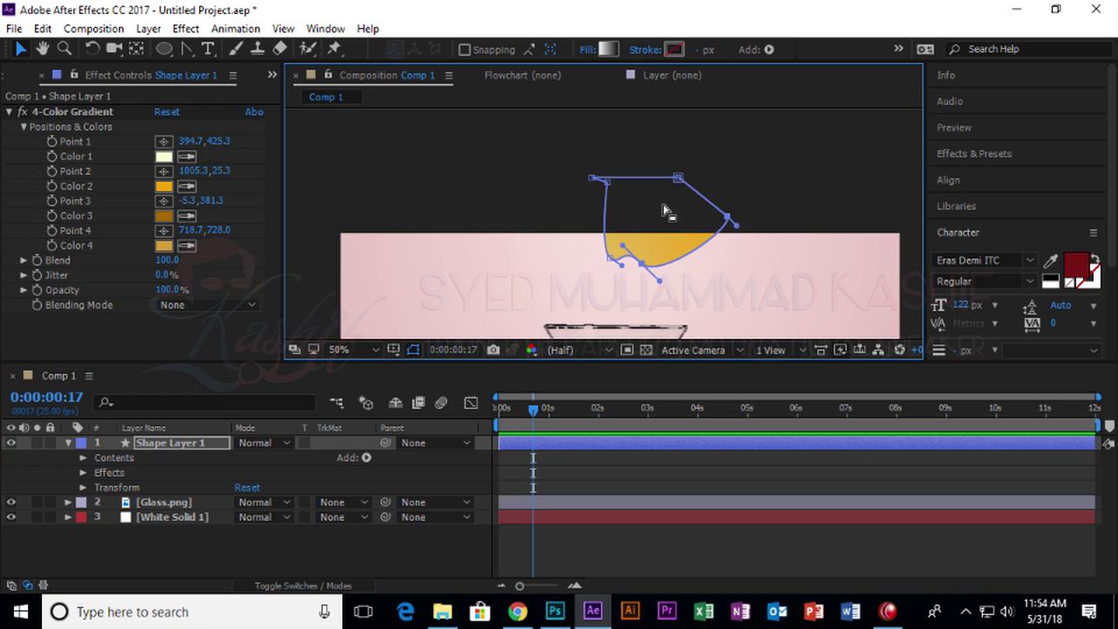
Reveal Shape 1's Path property and set its first keyframe at frame 17.
left_click(83, 467)
left_click(83, 467)
left_click(83, 455)
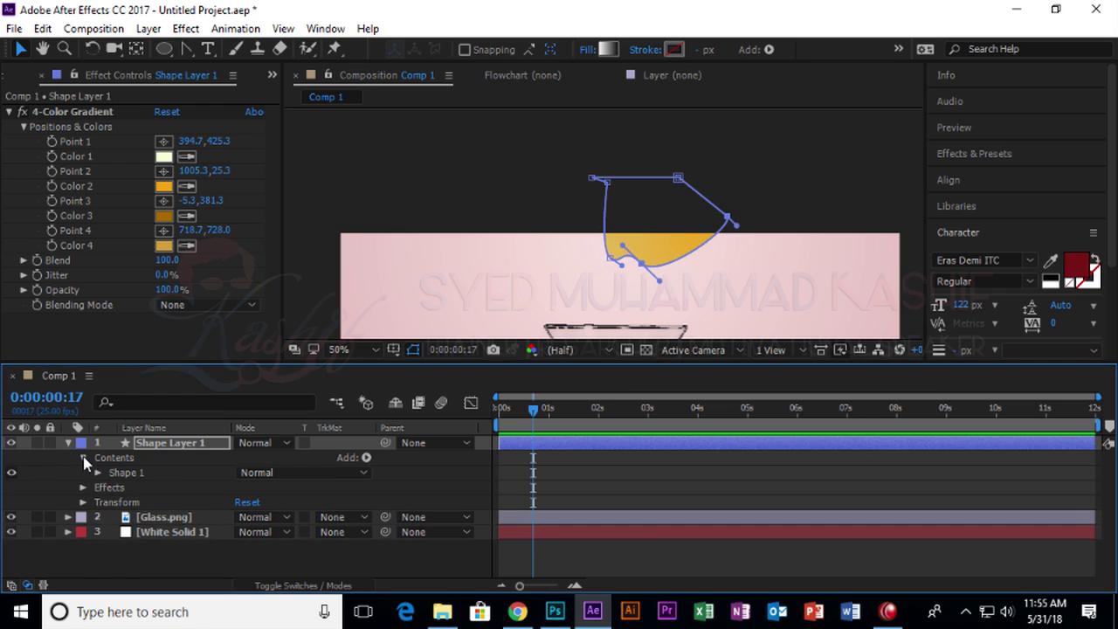
left_click(98, 473)
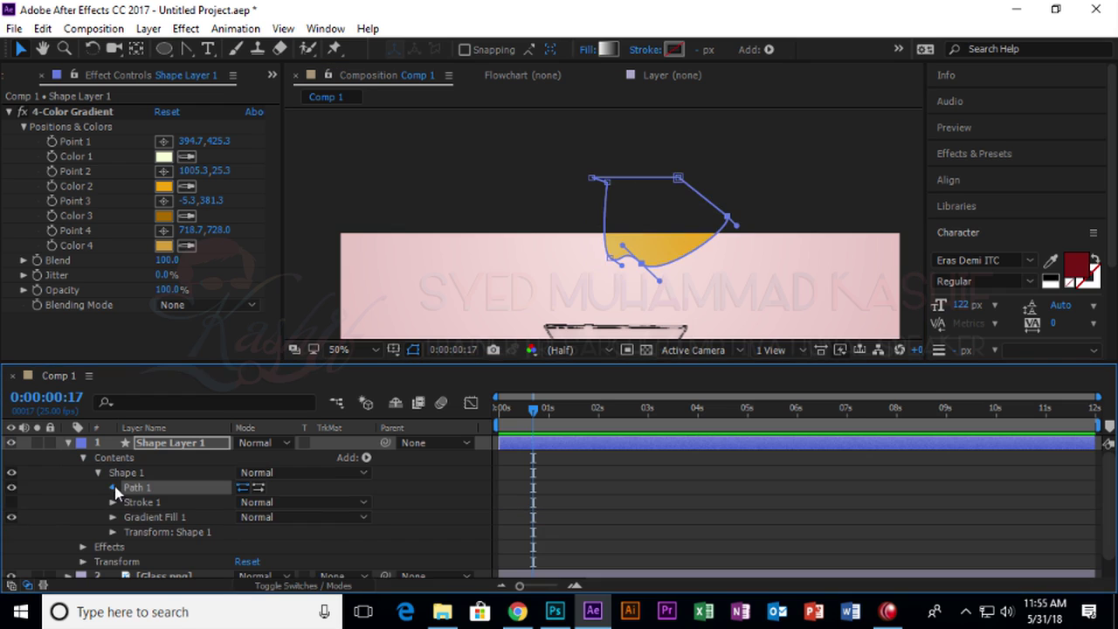
left_click(113, 487)
left_click(142, 502)
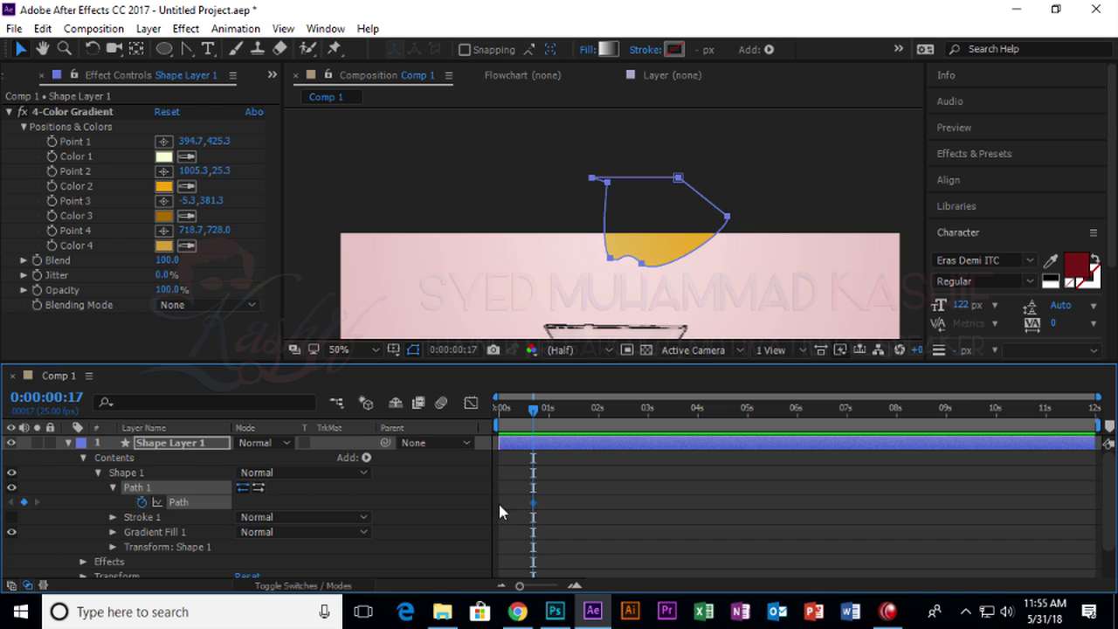
Key the juice shape moved up at frame 0 and its bottom point pulled down-left at frame 9.
left_click_drag(533, 408, 499, 408)
left_click_drag(611, 261, 616, 223)
mouse_move(495, 417)
left_mouse_down()
mouse_move(531, 410)
mouse_move(495, 417)
mouse_move(513, 412)
left_mouse_up()
left_click(650, 254)
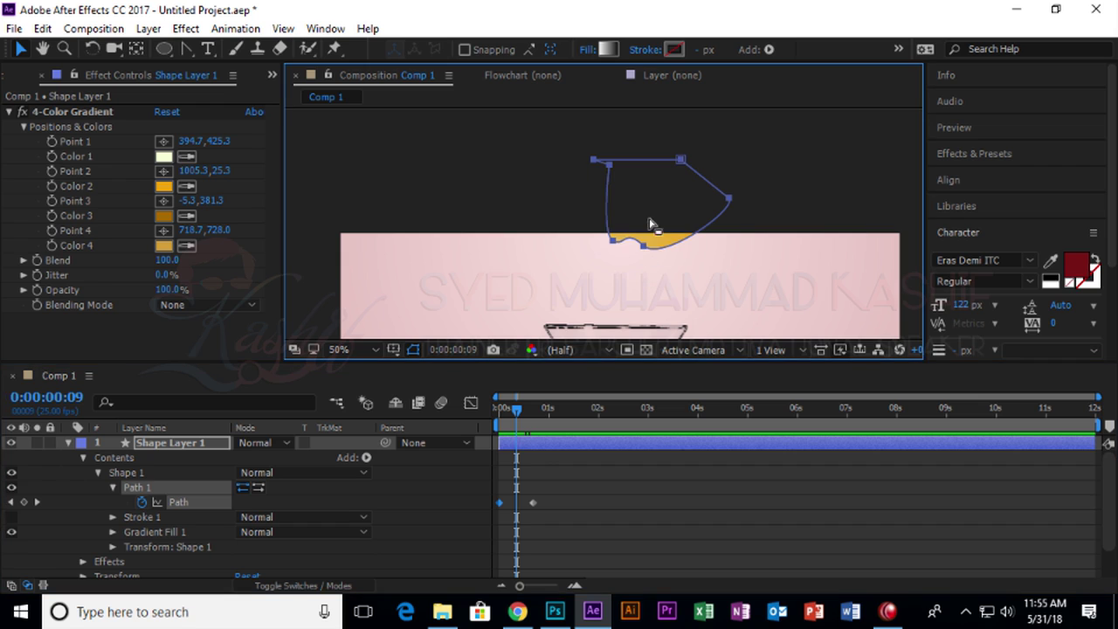
left_click(650, 225)
left_click(644, 248)
left_click_drag(643, 248, 625, 284)
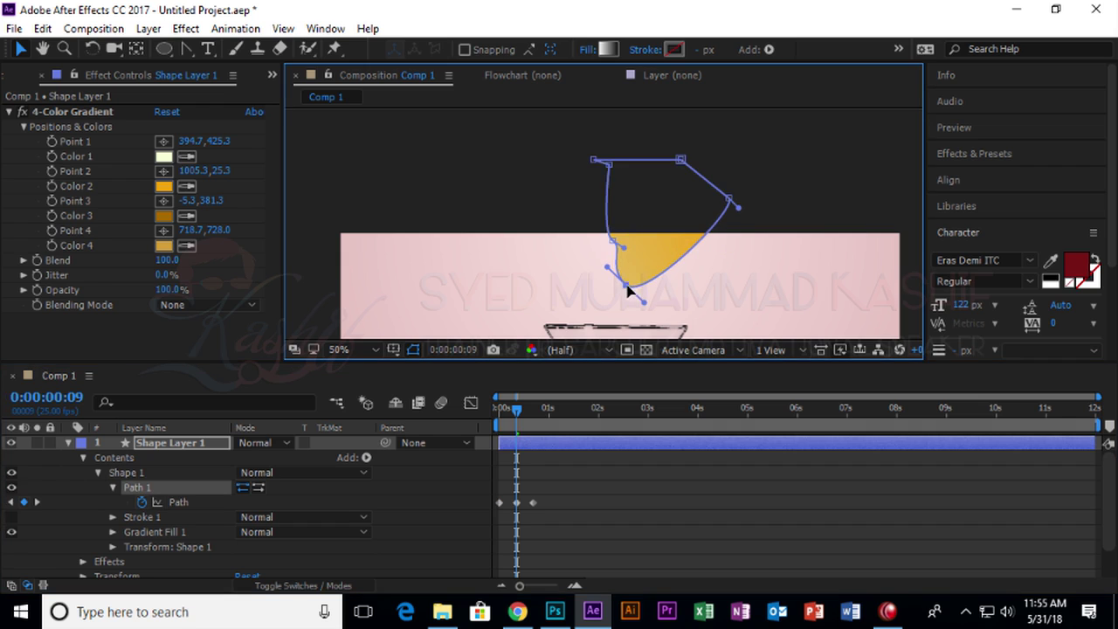
Add a point on the juice's lower edge and pull it toward the glass at frame 12.
key("equal")
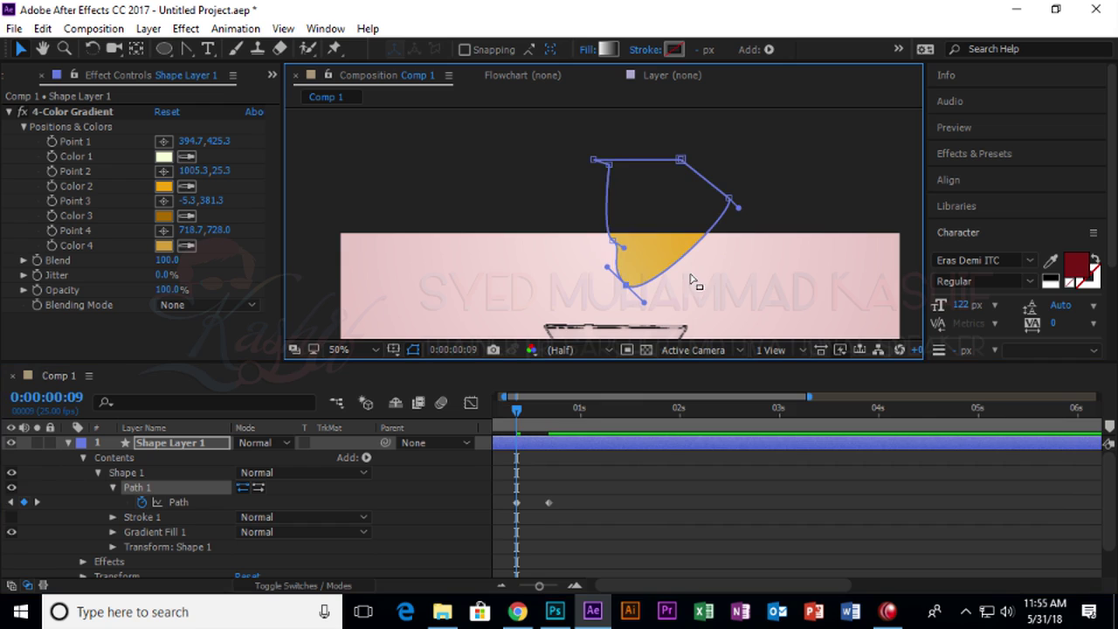
left_click_drag(184, 49, 249, 78)
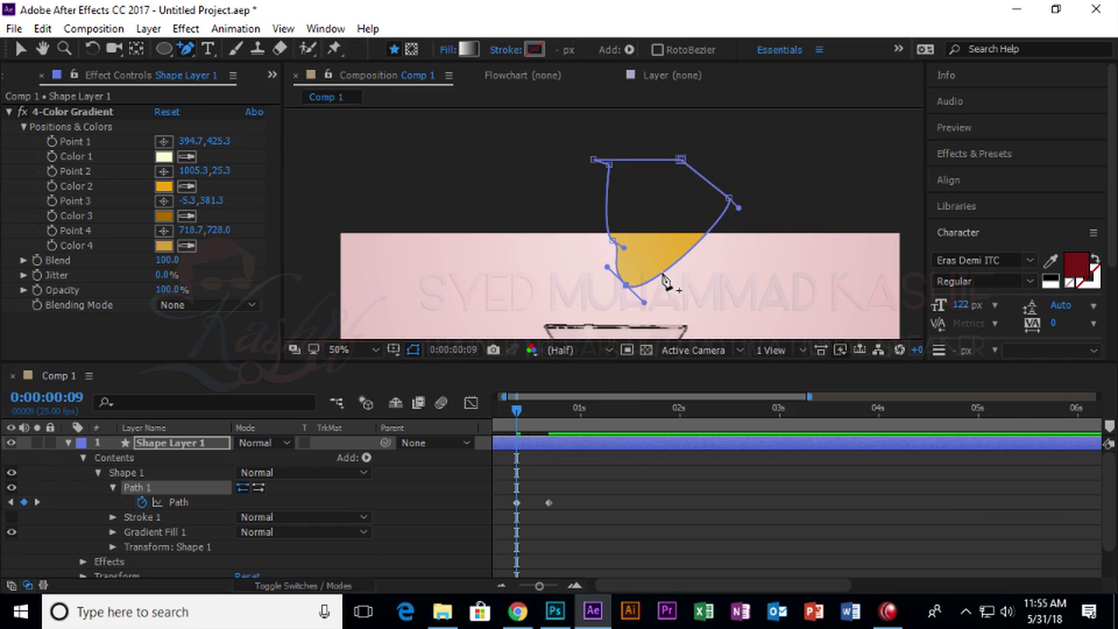
left_click(663, 275)
left_click(21, 49)
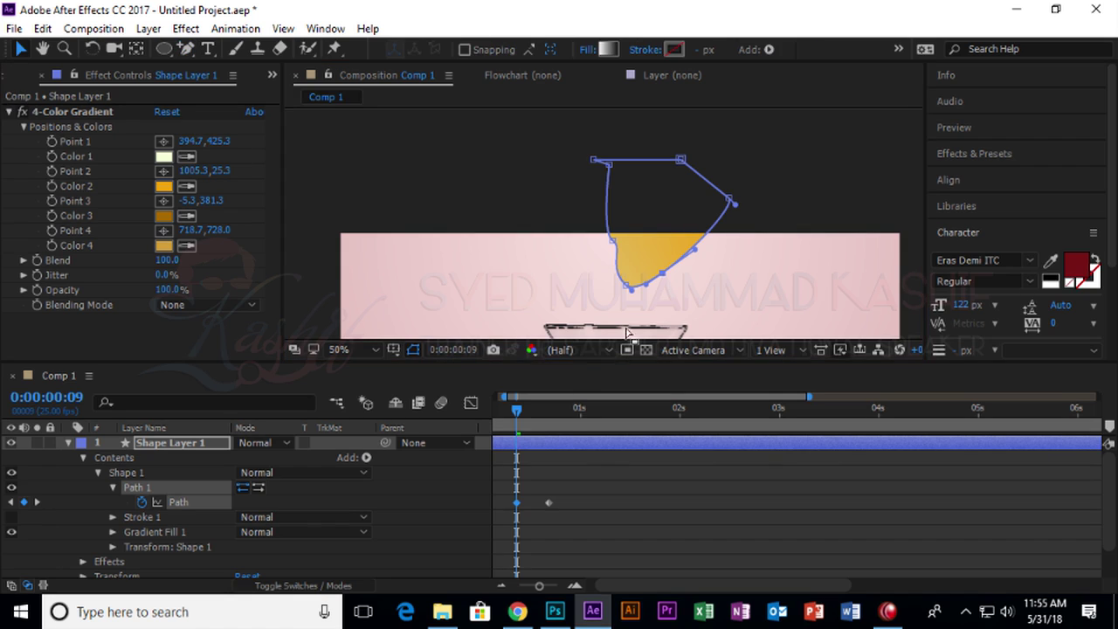
left_click_drag(520, 419, 529, 414)
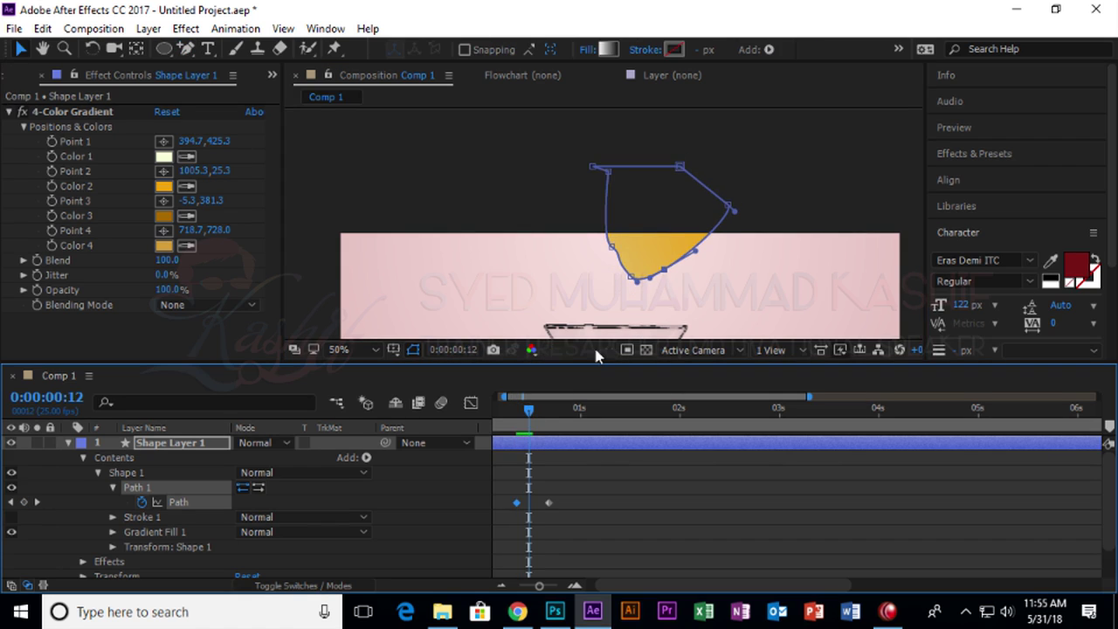
left_click_drag(664, 276, 647, 309)
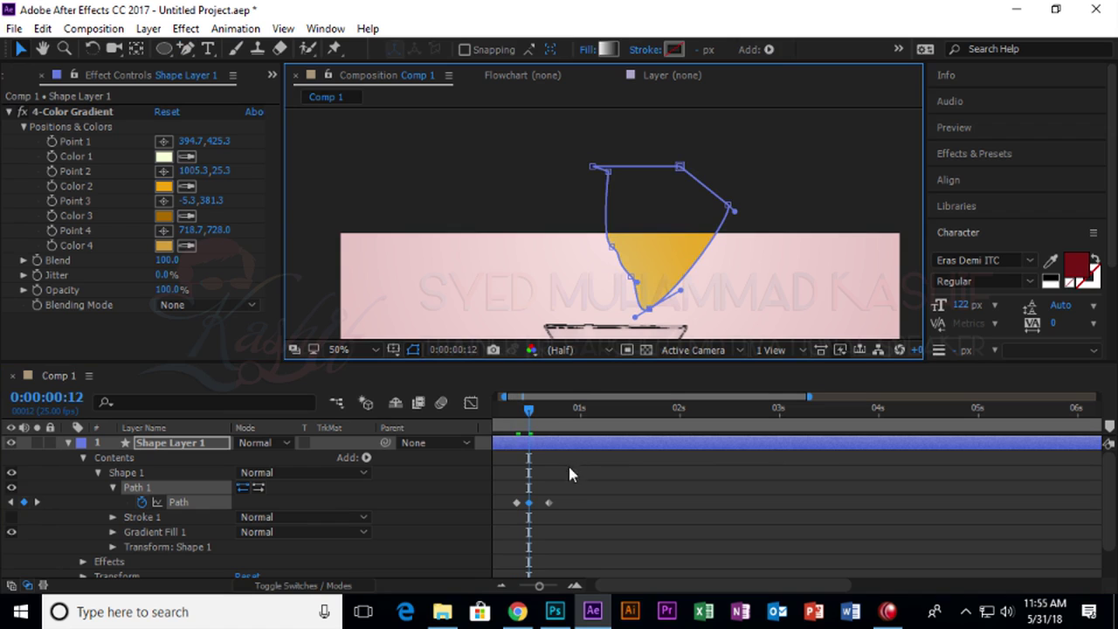
Delete the Path keyframe at frame 14.
left_click_drag(532, 420, 536, 411)
left_click(549, 503)
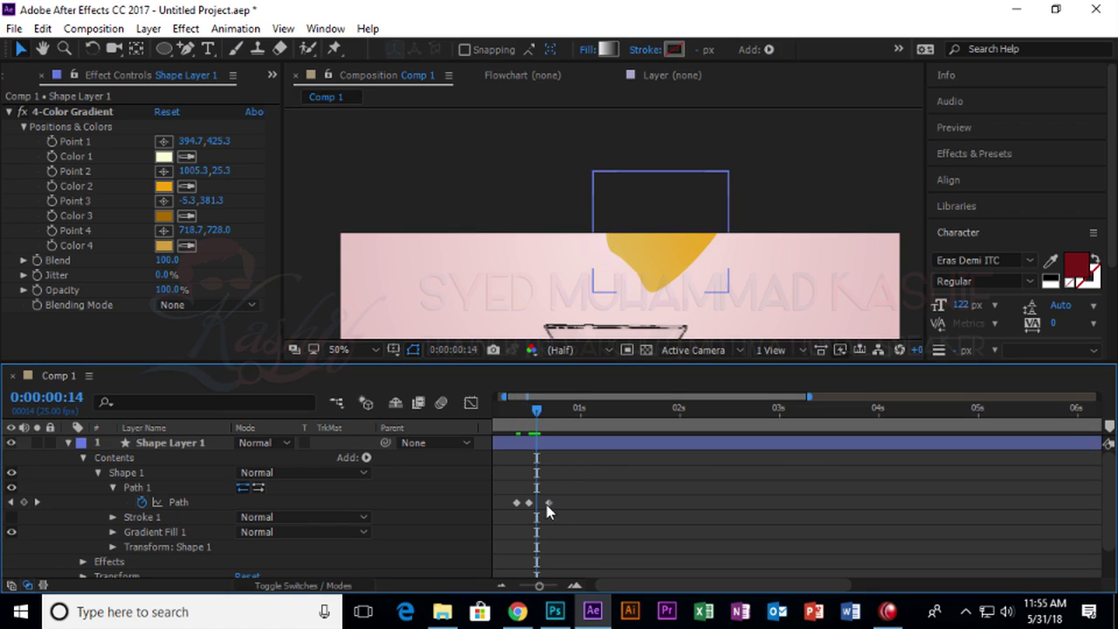
key("Delete")
Pull the stream's tip into the glass and shift that Path keyframe to frame 16.
left_click_drag(657, 312, 683, 228)
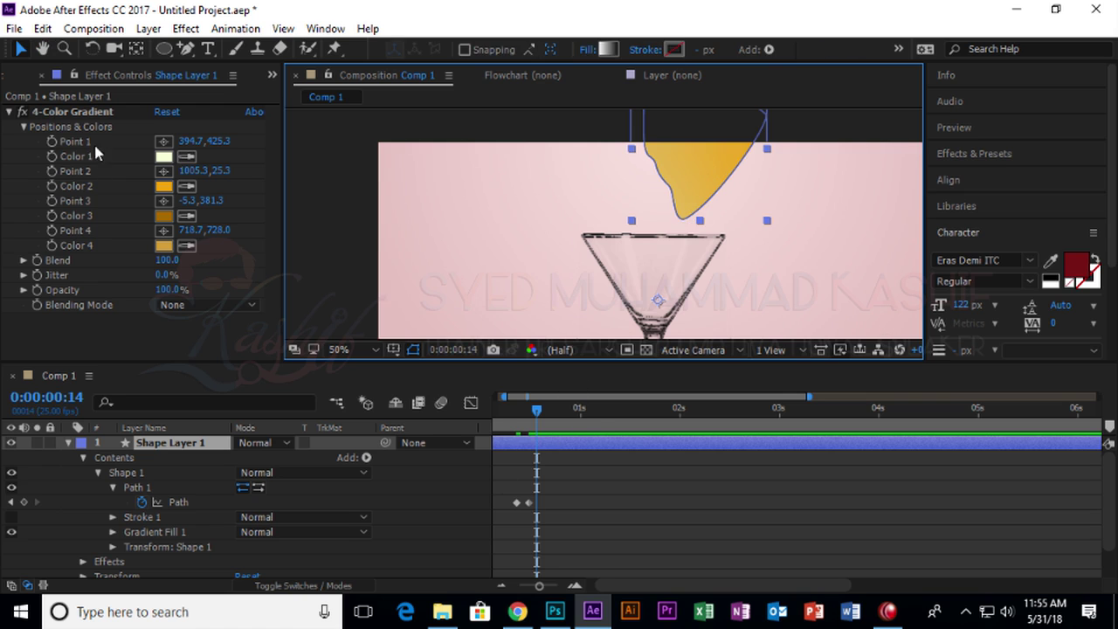
left_click(169, 487)
left_click_drag(684, 215, 665, 284)
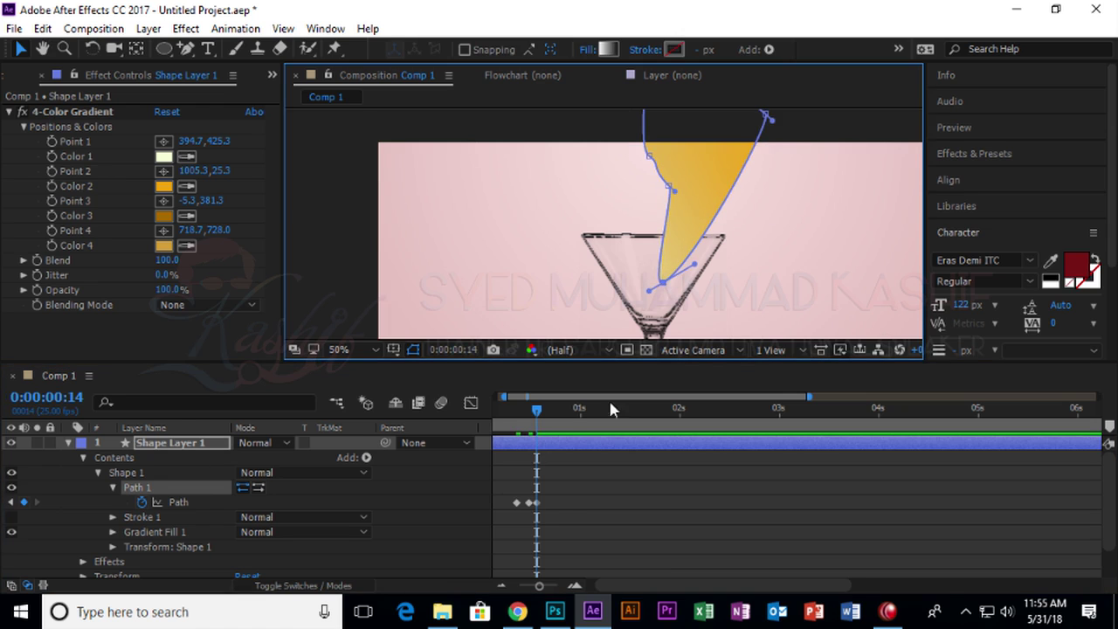
left_click_drag(535, 503, 551, 503)
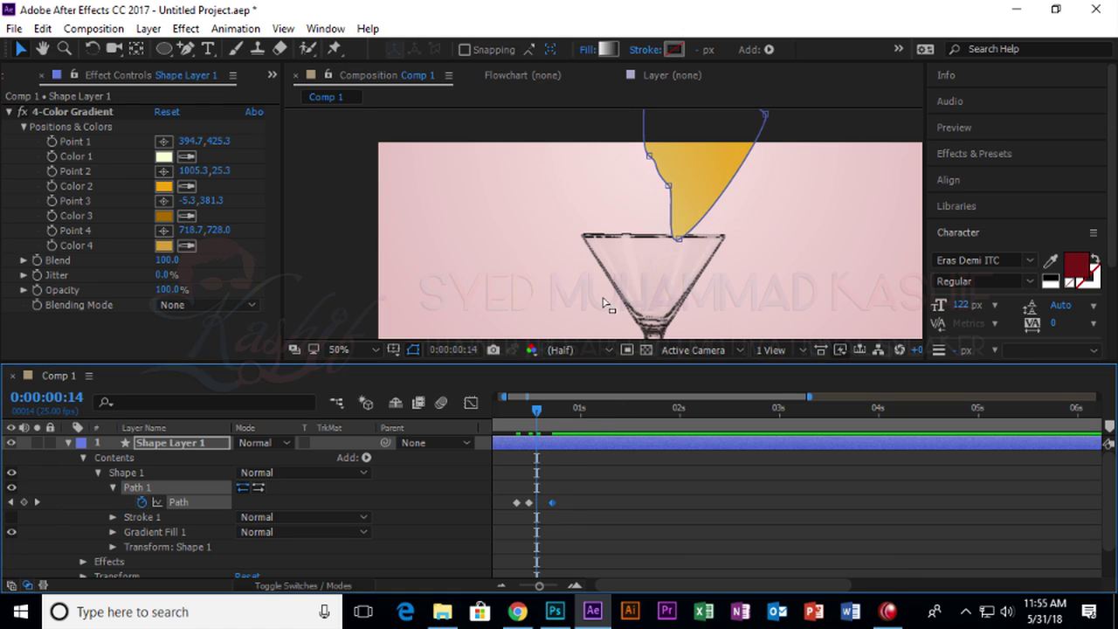
left_click_drag(656, 244, 646, 245)
At frame 19, reshape the stream deeper into the bowl and nudge the keyframe later.
left_click_drag(544, 423, 559, 424)
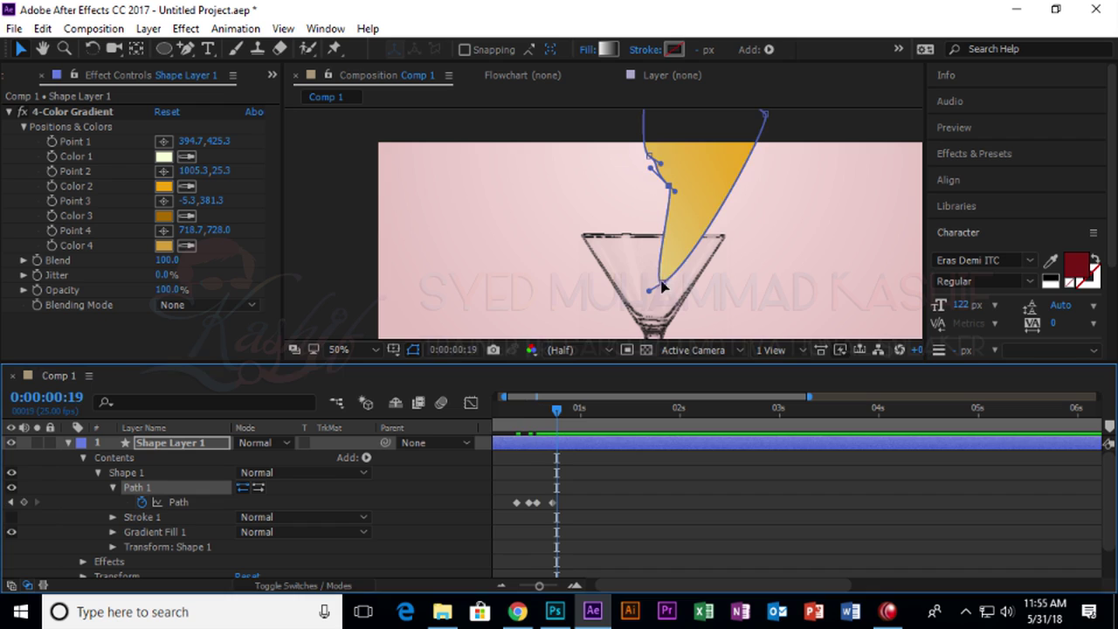
left_click_drag(662, 286, 657, 315)
left_click_drag(675, 194, 644, 280)
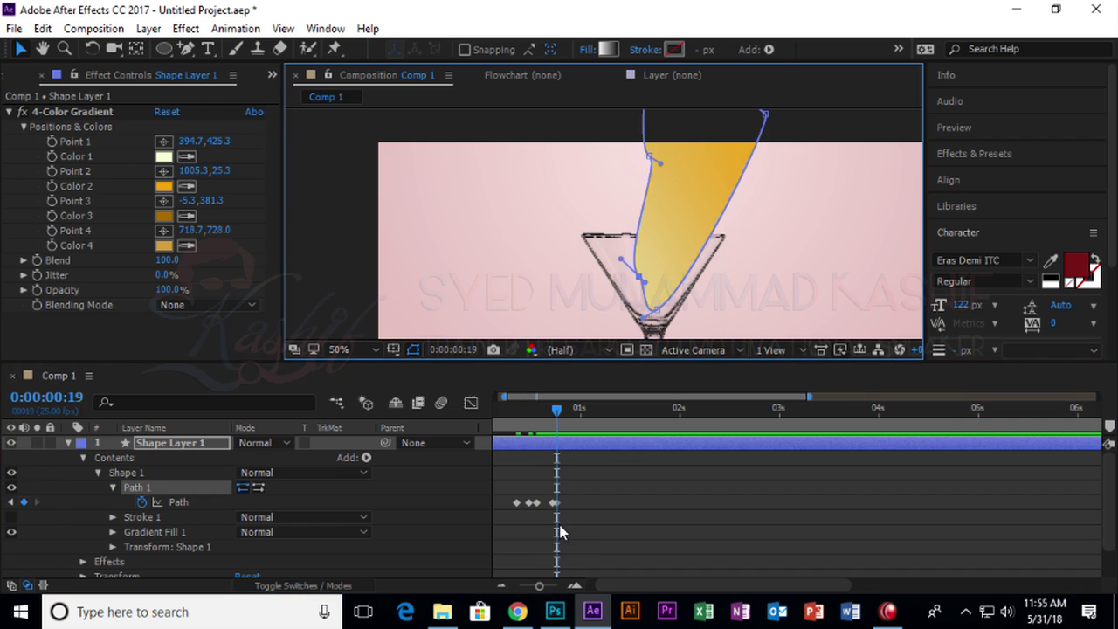
left_click_drag(557, 503, 569, 504)
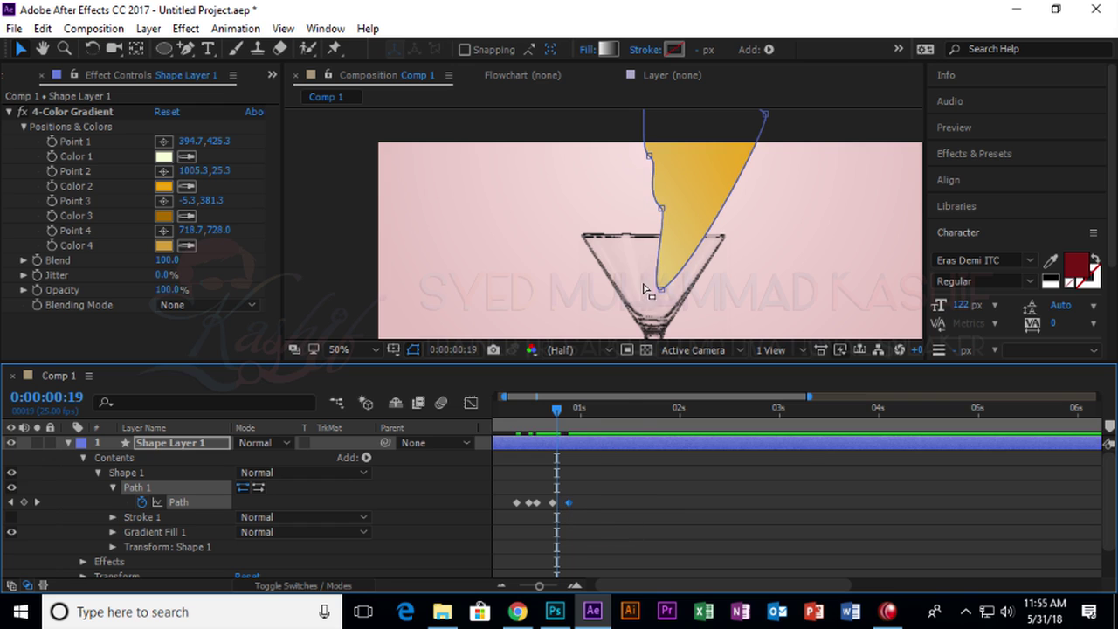
left_click_drag(592, 426, 618, 424)
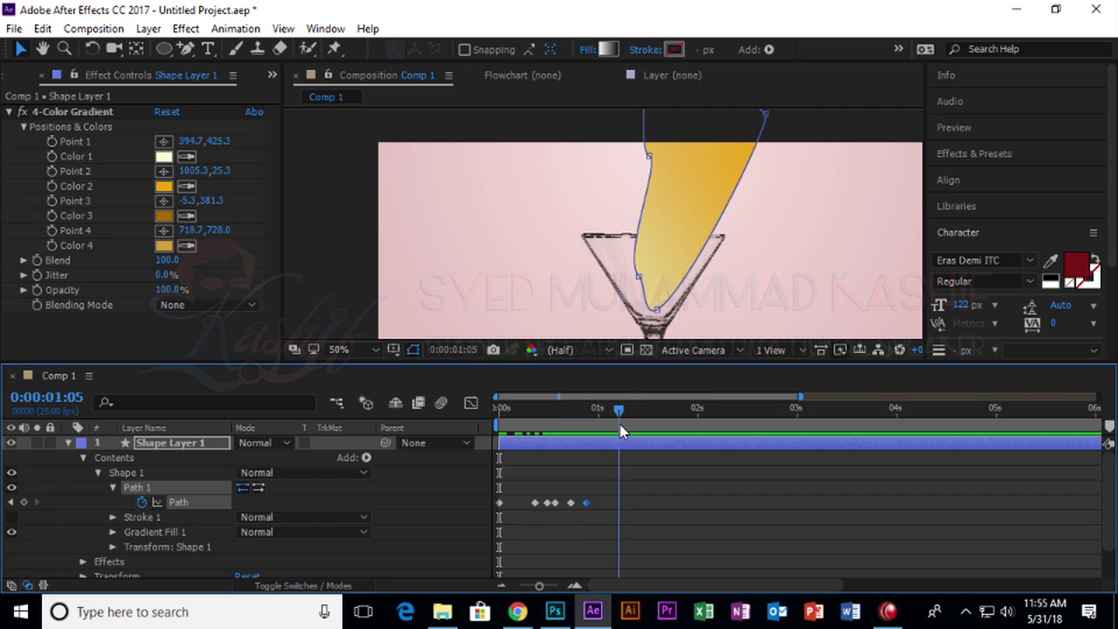
Drag the stream's vertices down to the rim and glass bottom, forming a pool at 1:05.
left_click_drag(657, 293, 690, 297)
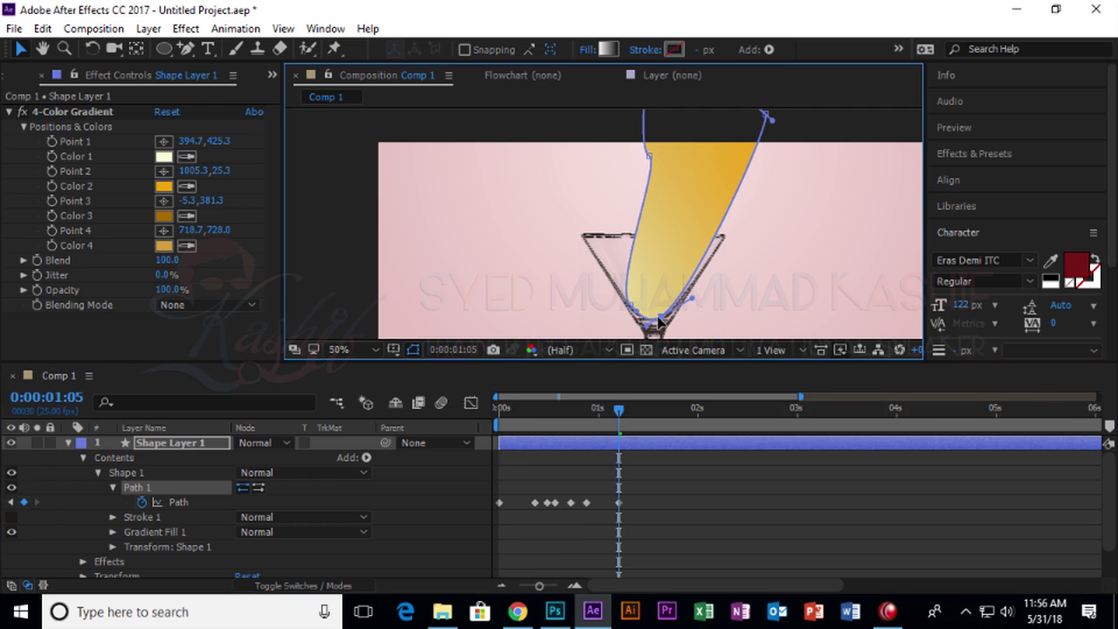
left_click_drag(653, 157, 605, 269)
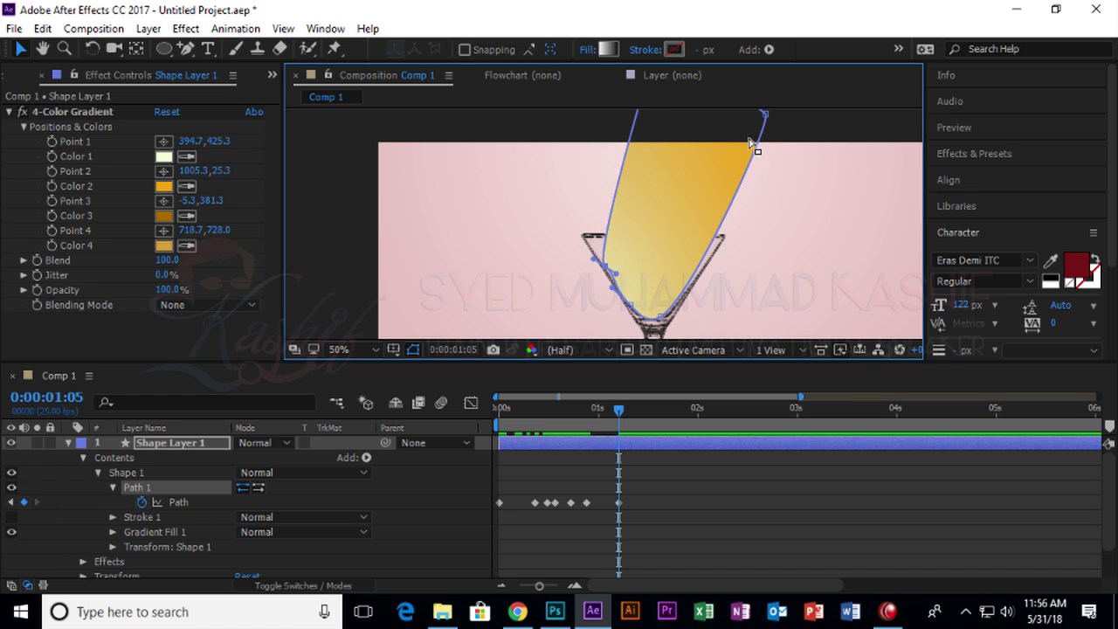
left_click_drag(764, 116, 703, 262)
left_click_drag(736, 204, 736, 270)
left_click_drag(721, 155, 748, 237)
left_click_drag(705, 124, 686, 302)
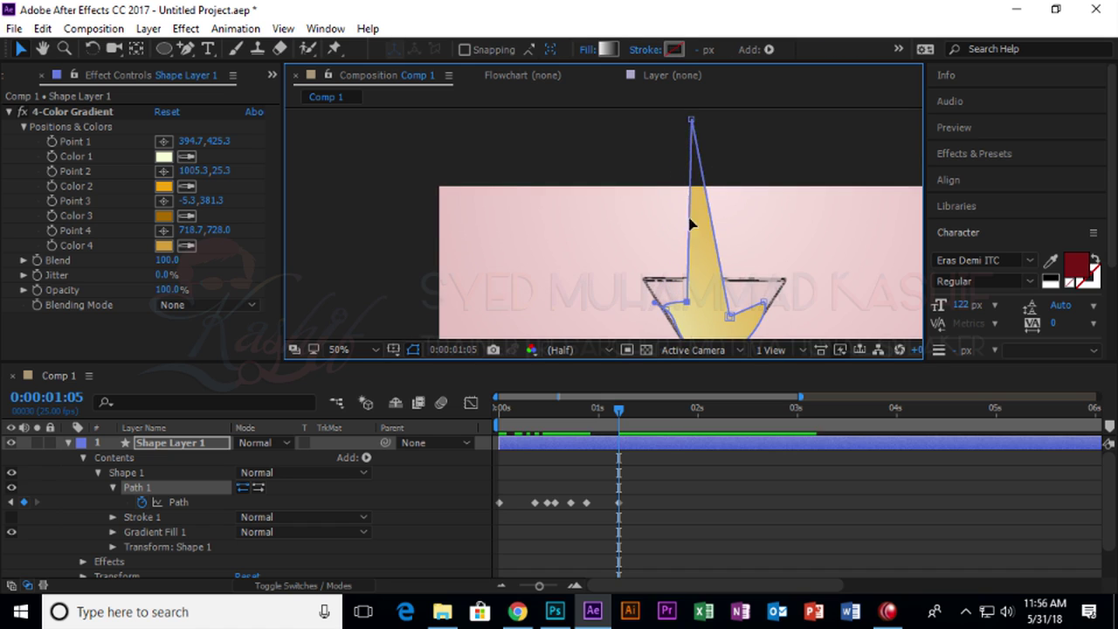
left_click_drag(690, 122, 706, 319)
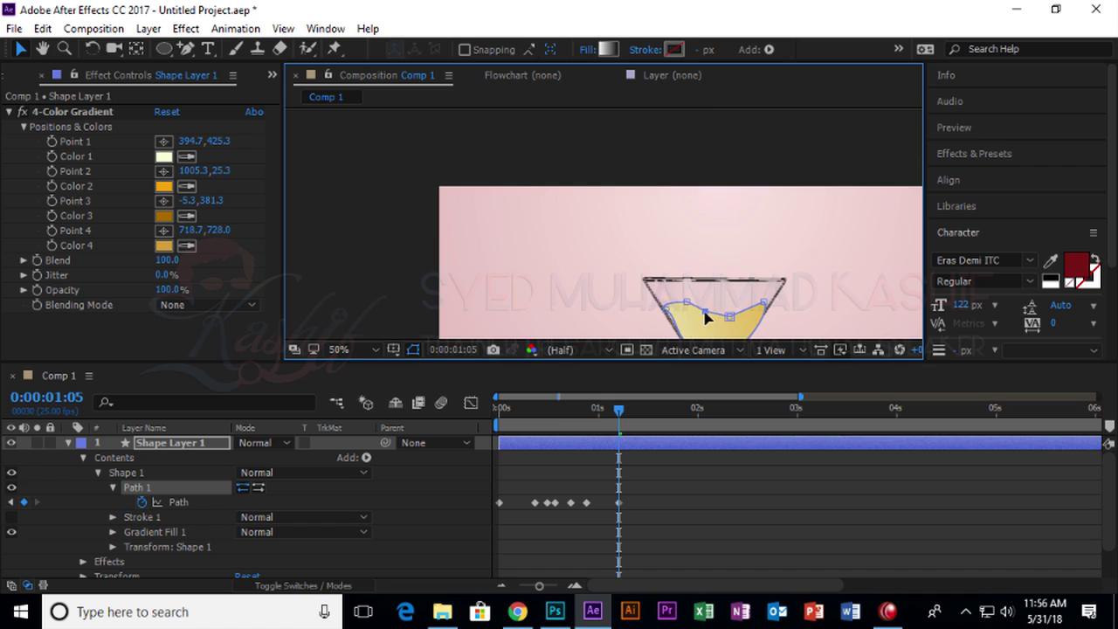
With the Convert Vertex Tool, curve the liquid's surface vertices into peaks and dips.
left_click(183, 50)
left_click(257, 106)
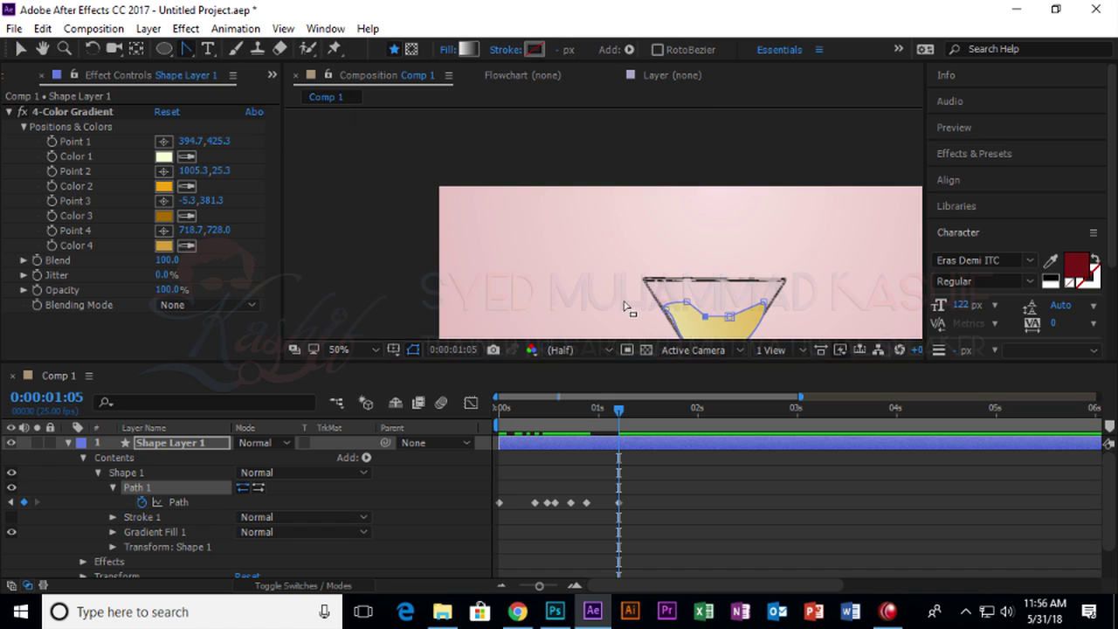
left_click(709, 317)
mouse_move(730, 317)
left_mouse_down()
mouse_move(732, 301)
mouse_move(724, 316)
left_mouse_up()
left_click(706, 313)
left_click(718, 305)
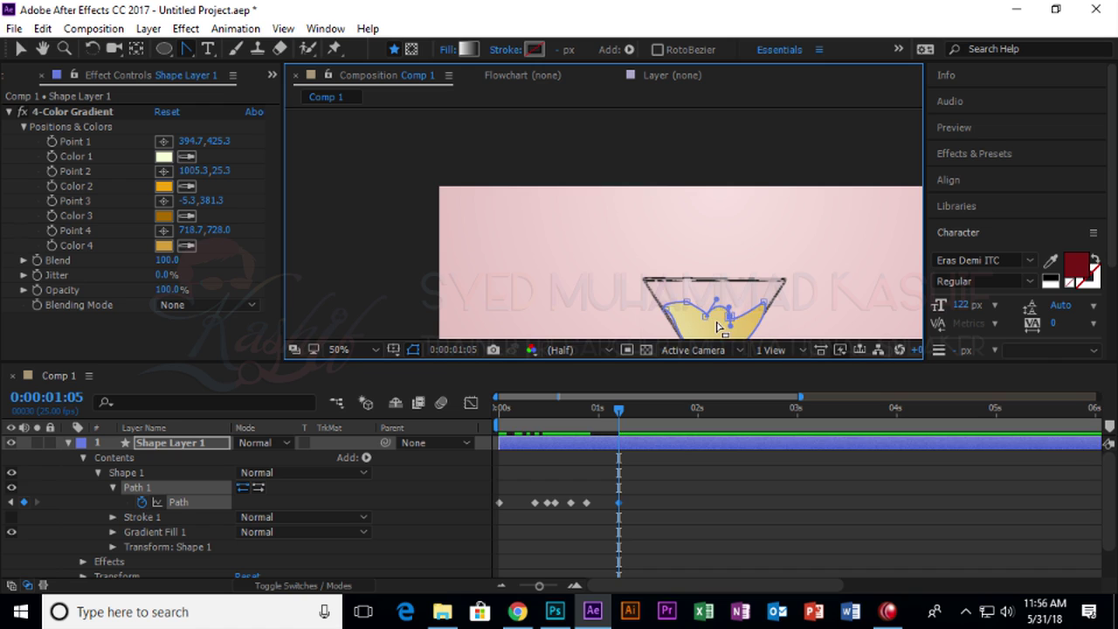
left_click_drag(709, 321, 683, 306)
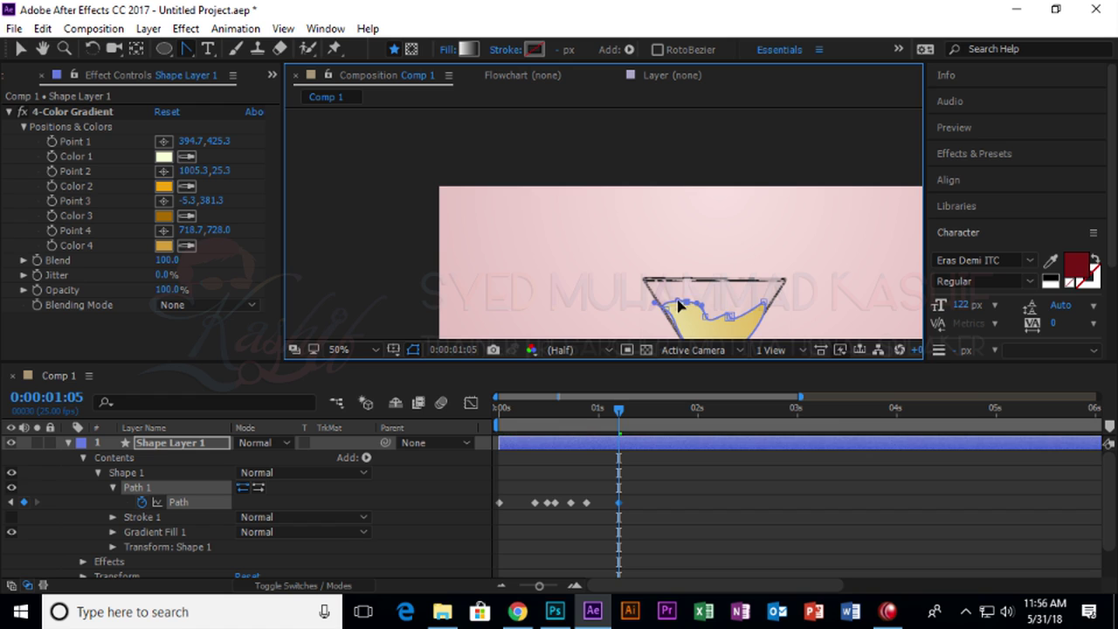
Return to the Selection tool, rewind to the start and deselect the liquid shape.
left_click(23, 49)
left_click(680, 251)
left_click_drag(680, 251, 568, 210)
left_click_drag(618, 408, 425, 415)
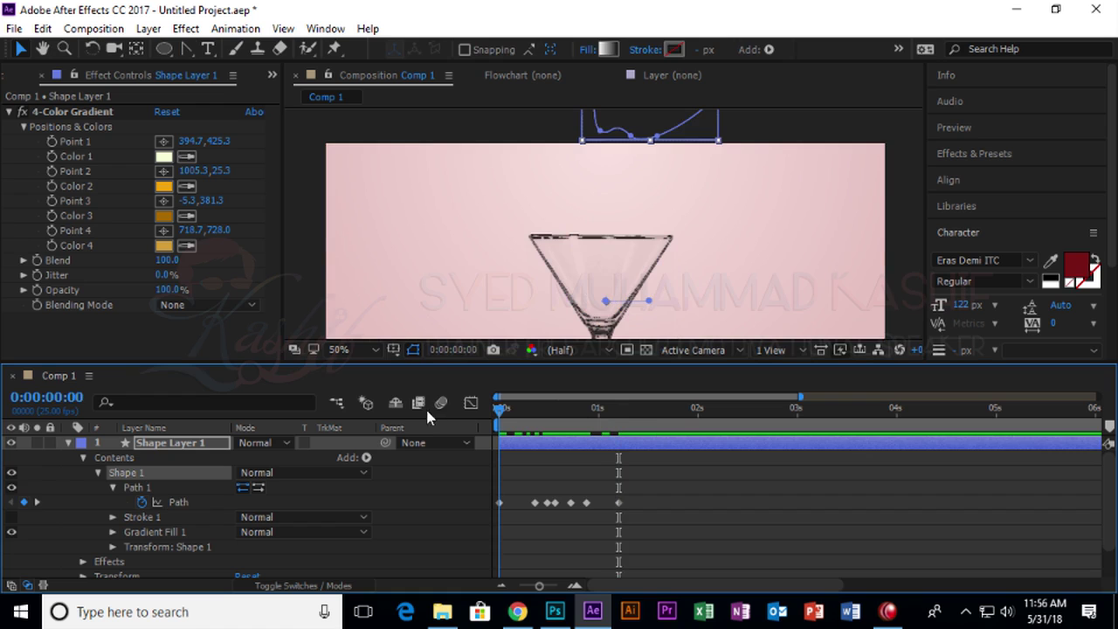
left_click(476, 136)
Preview the pour, scrub to 1:14 and collapse Shape Layer 1's properties.
key("space")
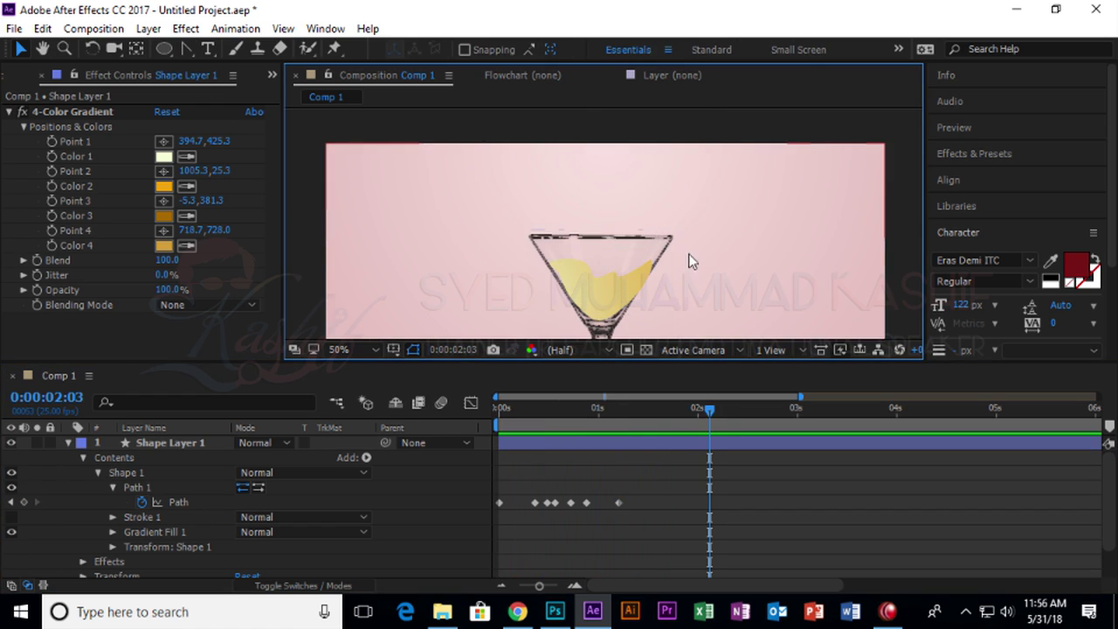
left_click(606, 408)
left_click_drag(592, 427, 656, 419)
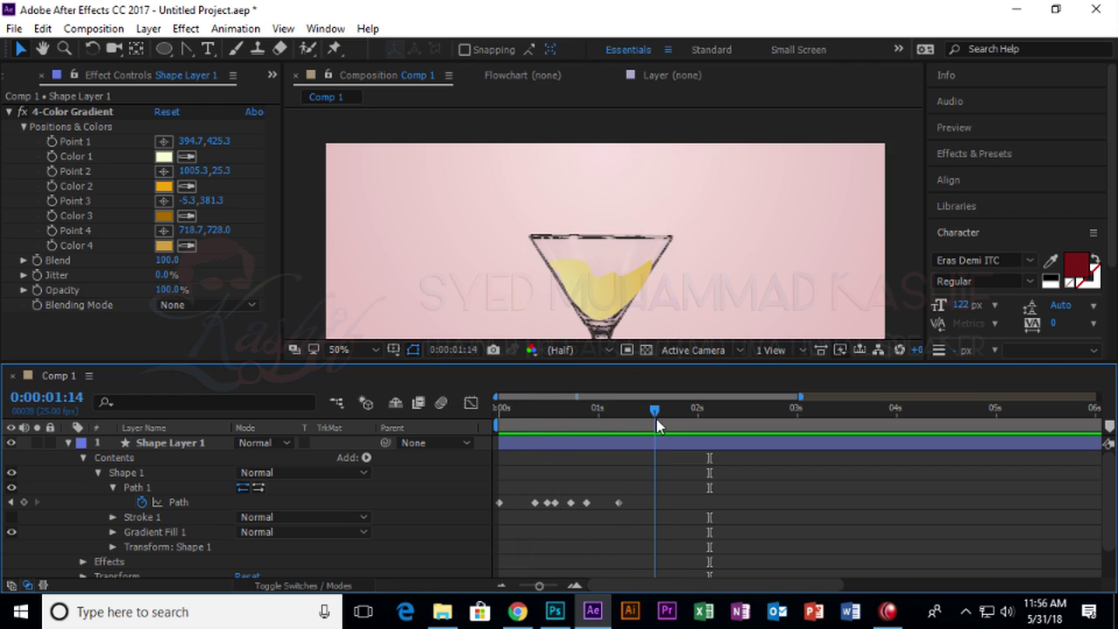
left_click(589, 319)
left_click(626, 239)
left_click(588, 260)
left_click(477, 216)
left_click(226, 502)
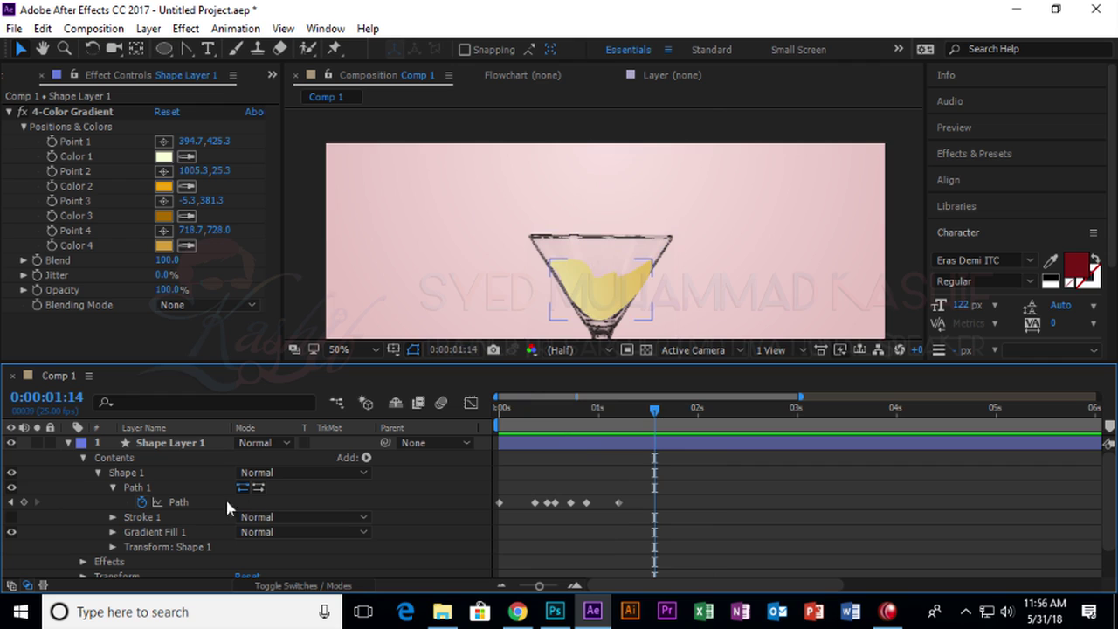
left_click(68, 443)
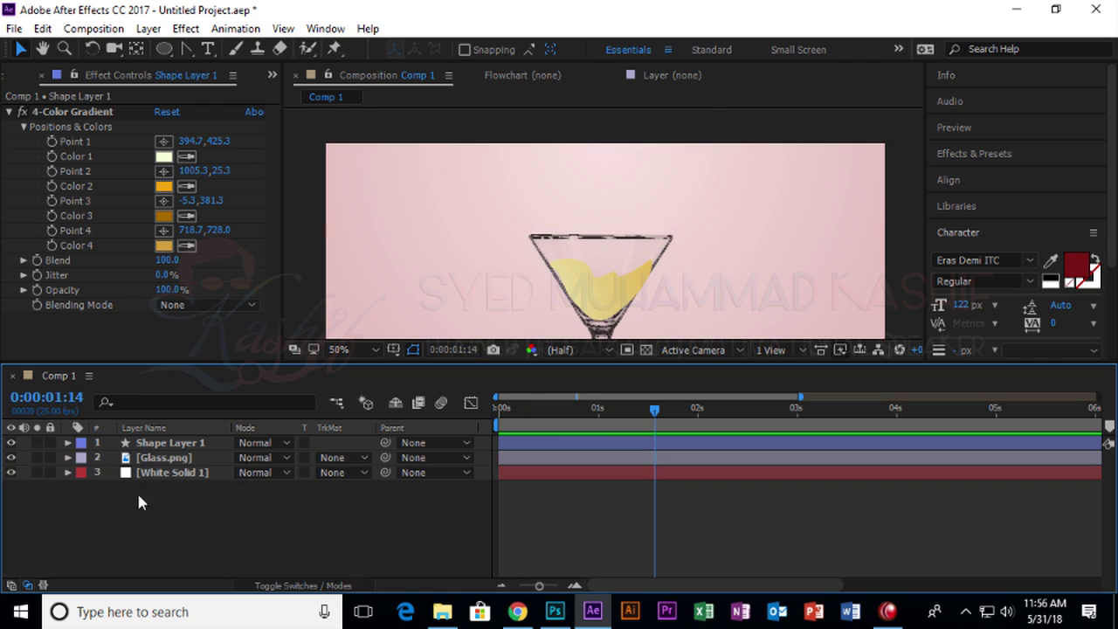
Duplicate the Glass.png layer and move the copy above Shape Layer 1.
left_click(145, 463)
key("ctrl+d")
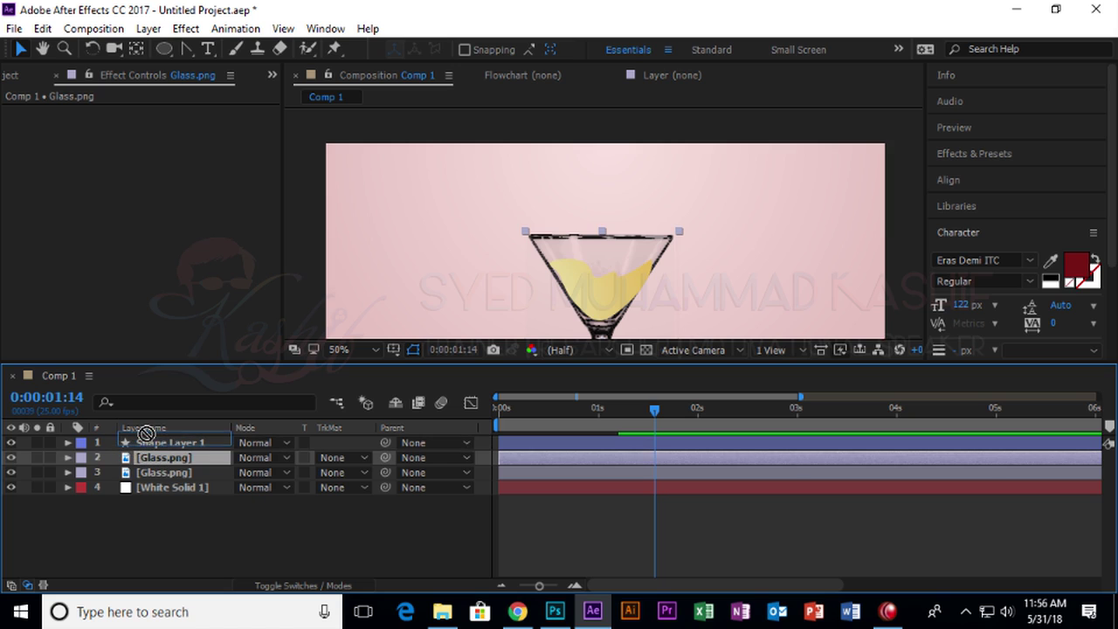
left_click(162, 444, "ctrl")
left_click_drag(170, 459, 173, 443)
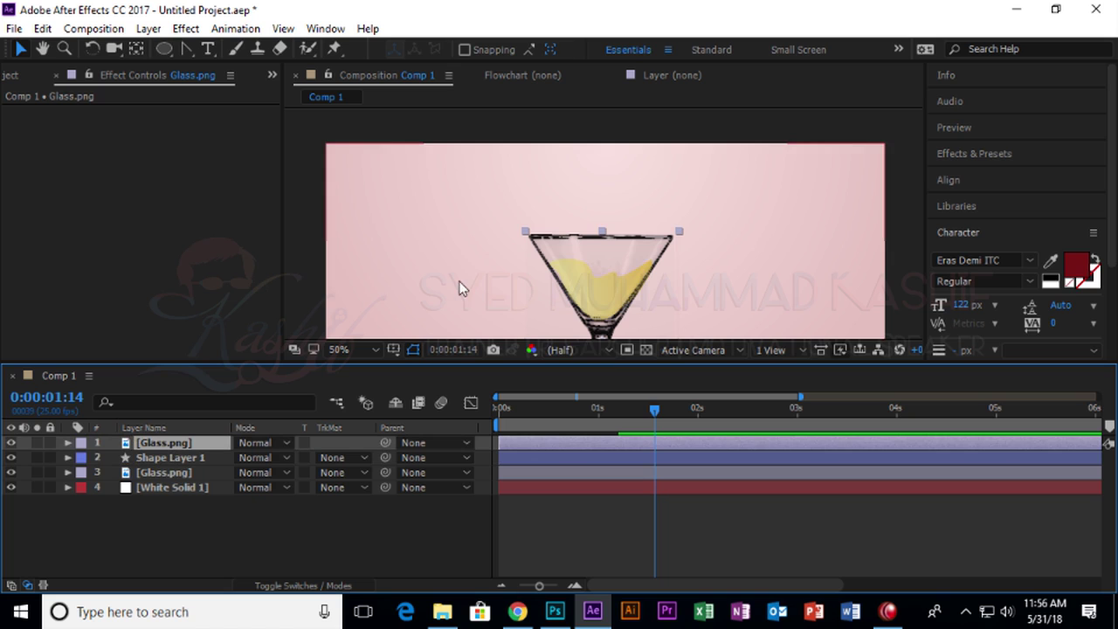
Rewind, preview the pour again and select the liquid layer.
left_click_drag(654, 410, 499, 414)
left_click(452, 136)
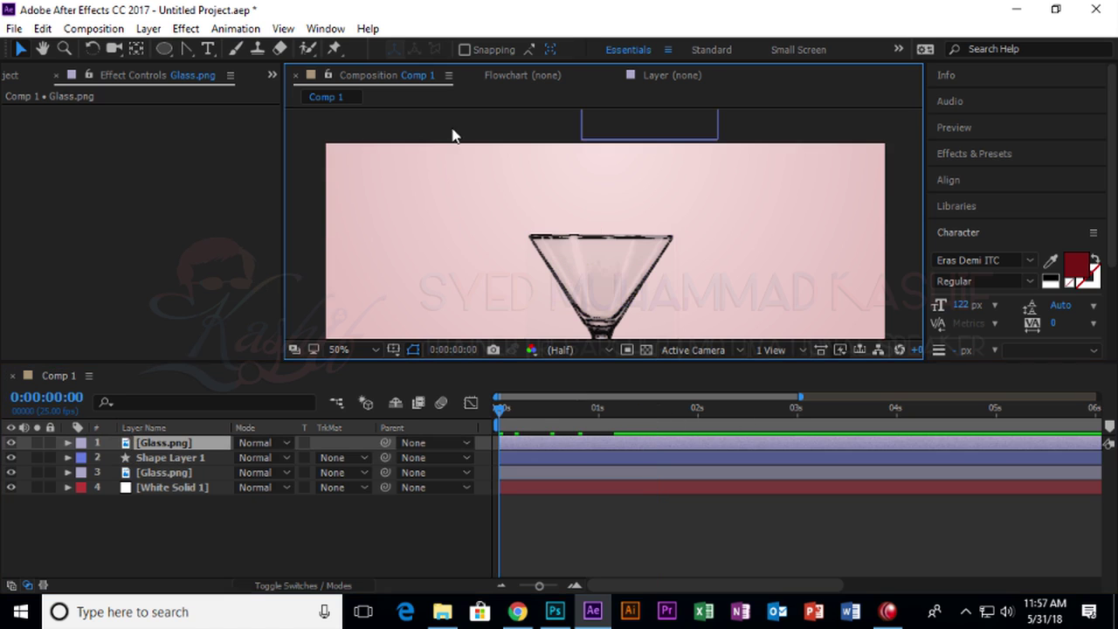
key("space")
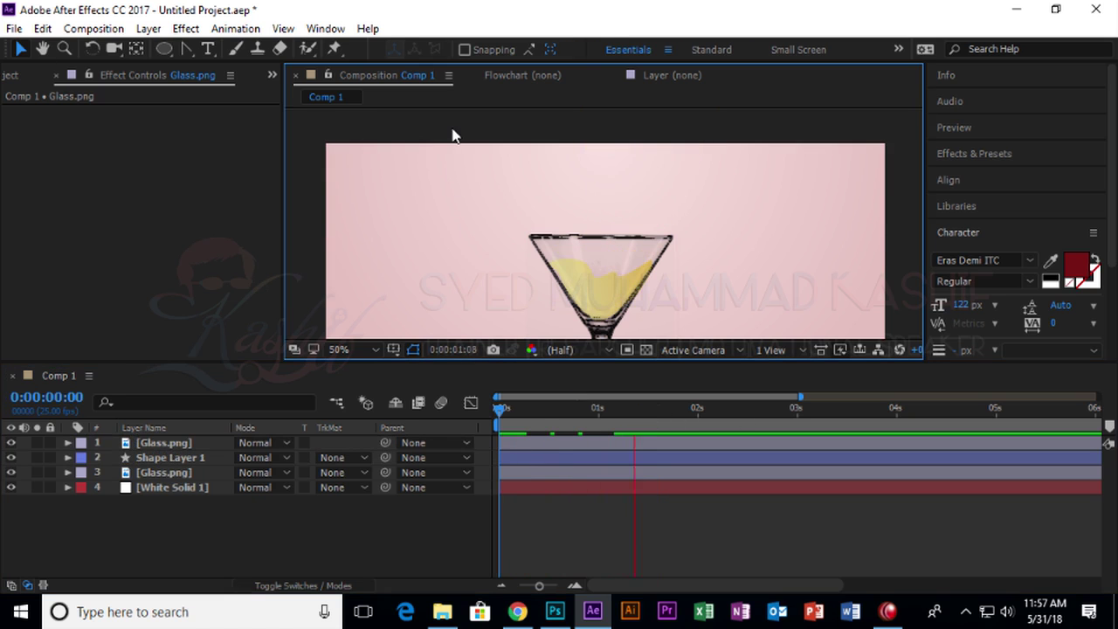
left_click_drag(695, 425, 558, 424)
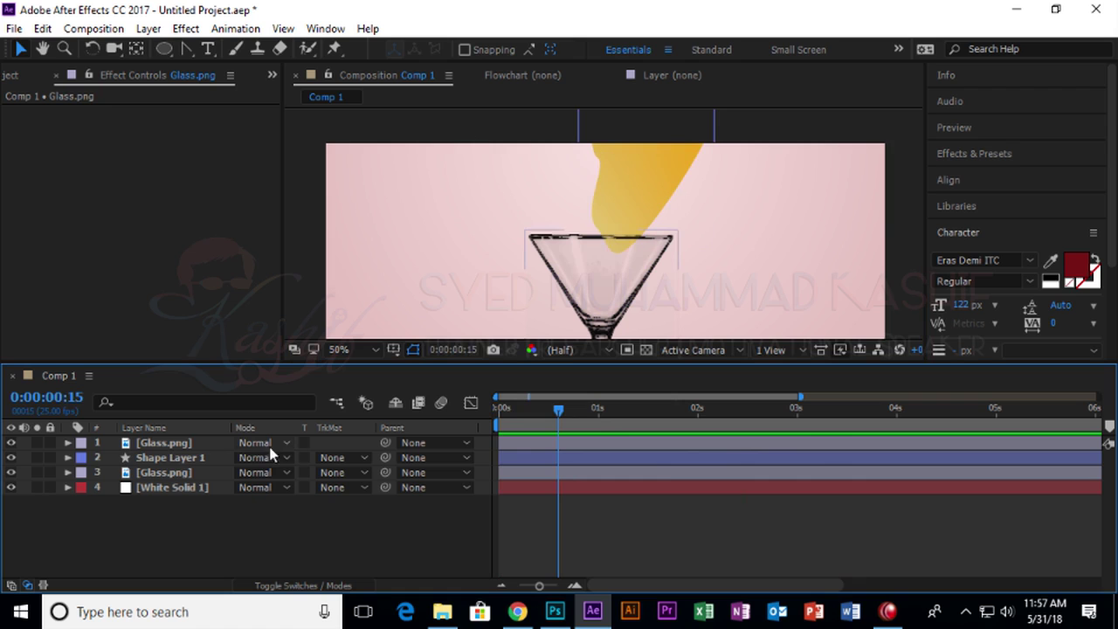
left_click(174, 458)
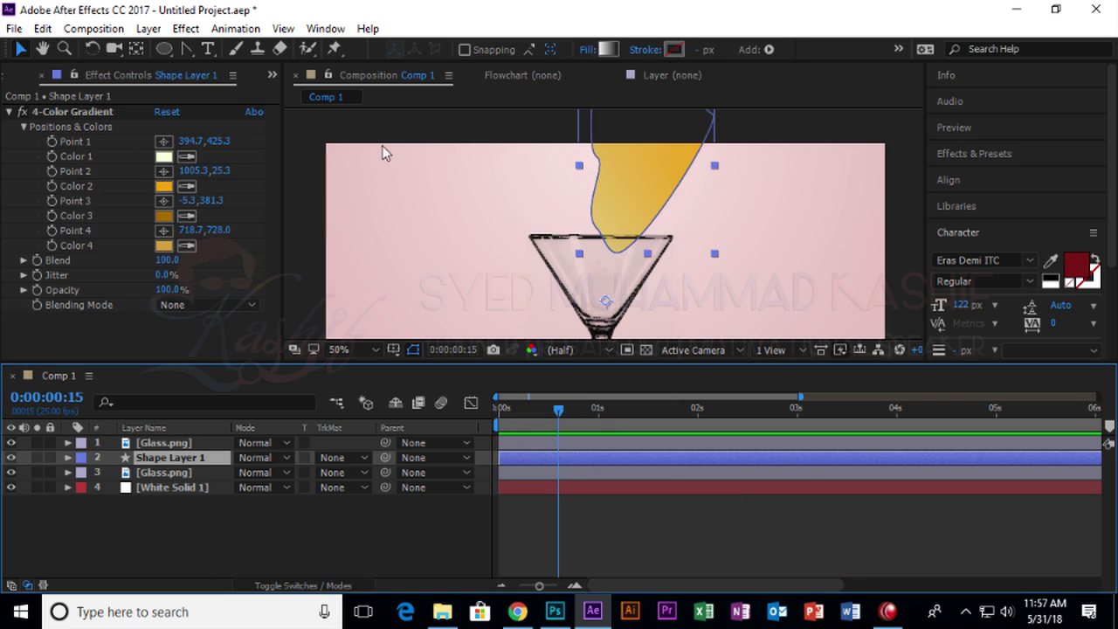
Move 4-Color Gradient Points 1–4 up around the top of the glass.
left_click(91, 114)
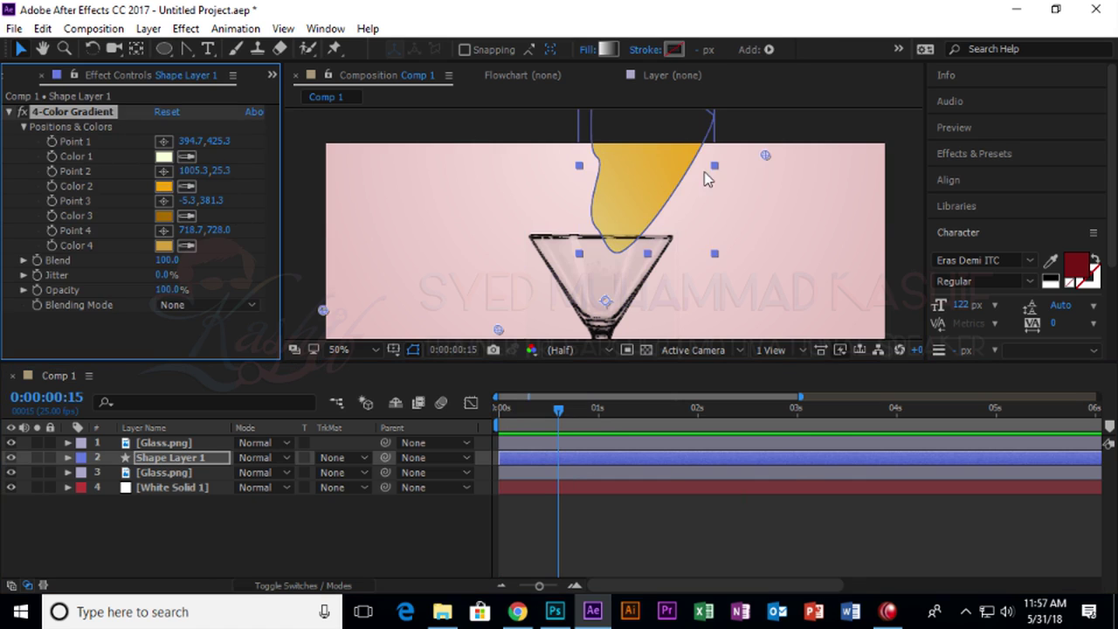
scroll(708, 178, "down", 2)
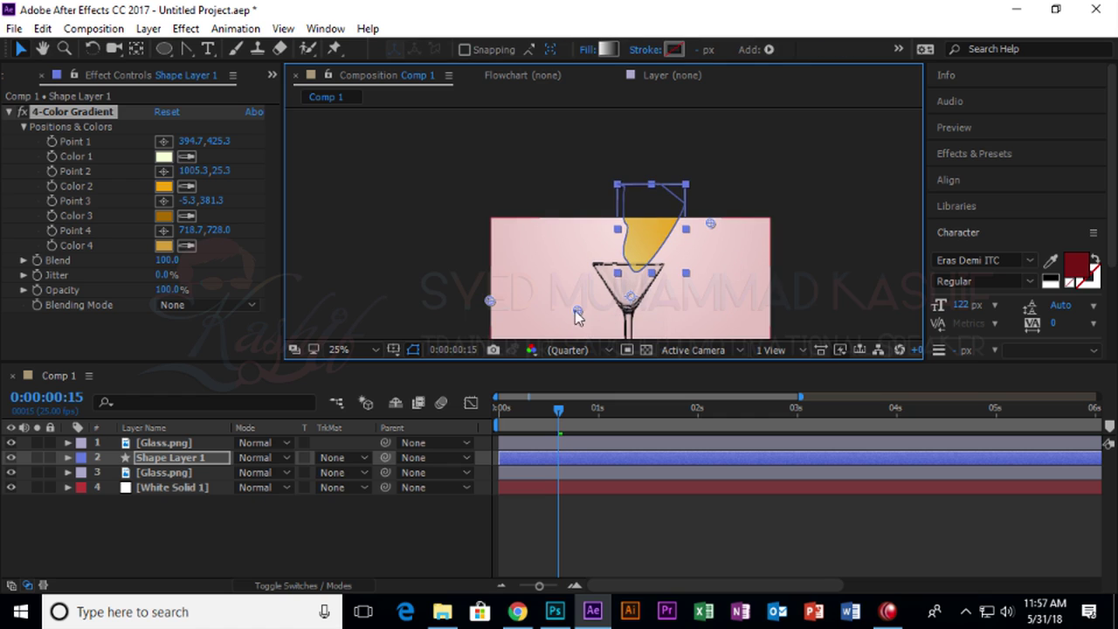
left_click_drag(490, 301, 608, 211)
left_click_drag(578, 310, 614, 256)
left_click_drag(710, 226, 663, 214)
key("h")
left_click_drag(727, 247, 730, 172)
key("v")
mouse_move(650, 301)
left_mouse_down()
mouse_move(644, 185)
mouse_move(663, 177)
left_mouse_up()
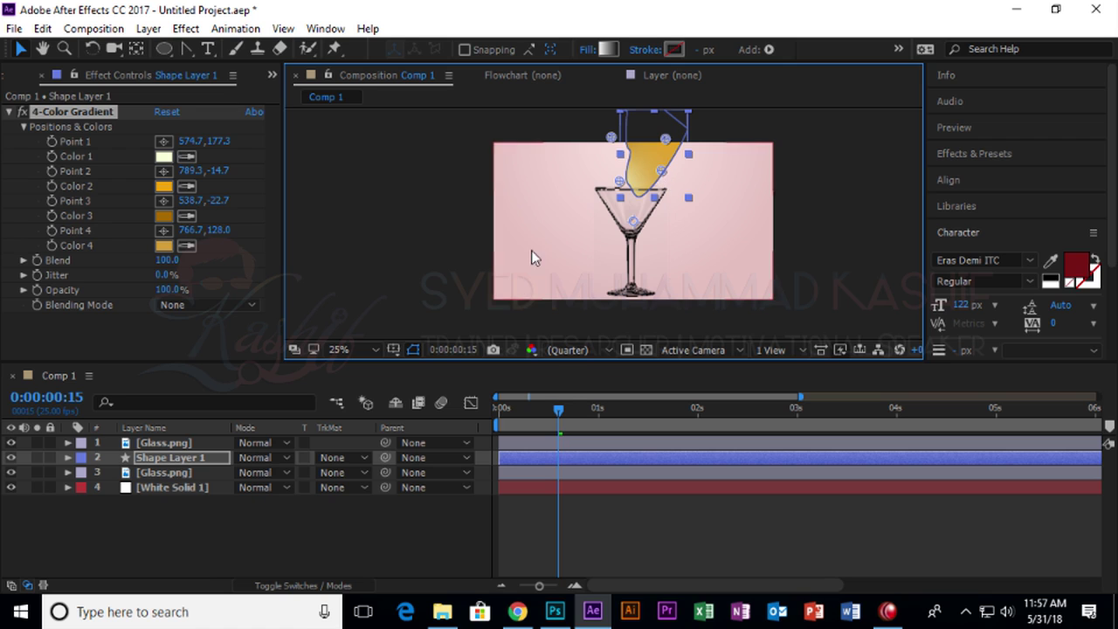
Rewind, deselect the liquid, zoom the viewer to 50% and preview the pour.
mouse_move(559, 409)
left_mouse_down()
mouse_move(467, 413)
mouse_move(623, 415)
mouse_move(571, 414)
left_mouse_up()
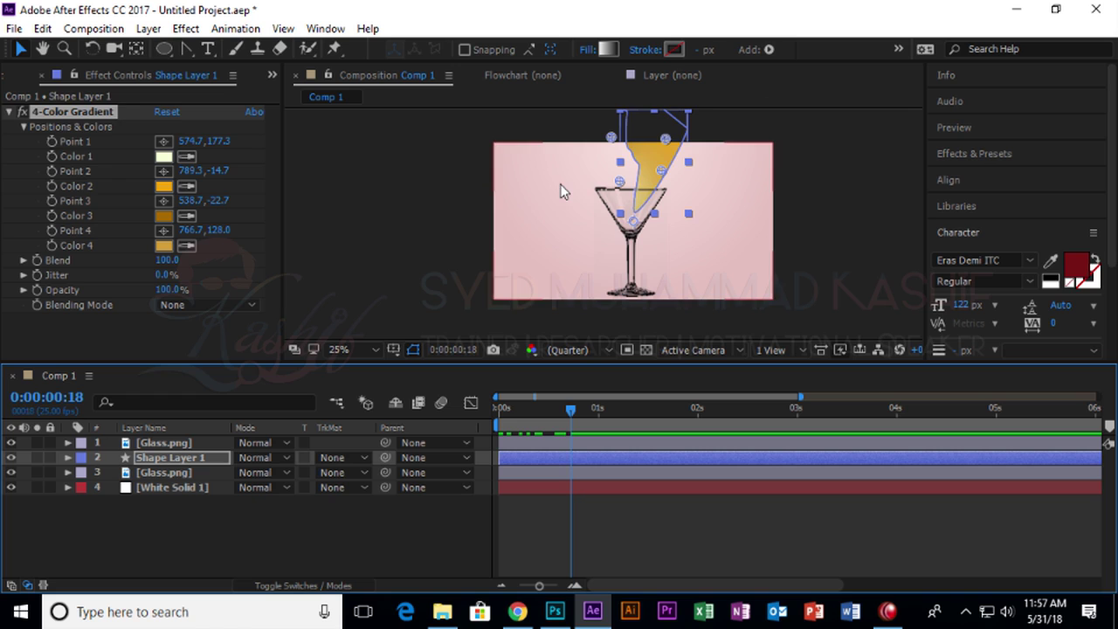
left_click(489, 170)
key("period")
key("space")
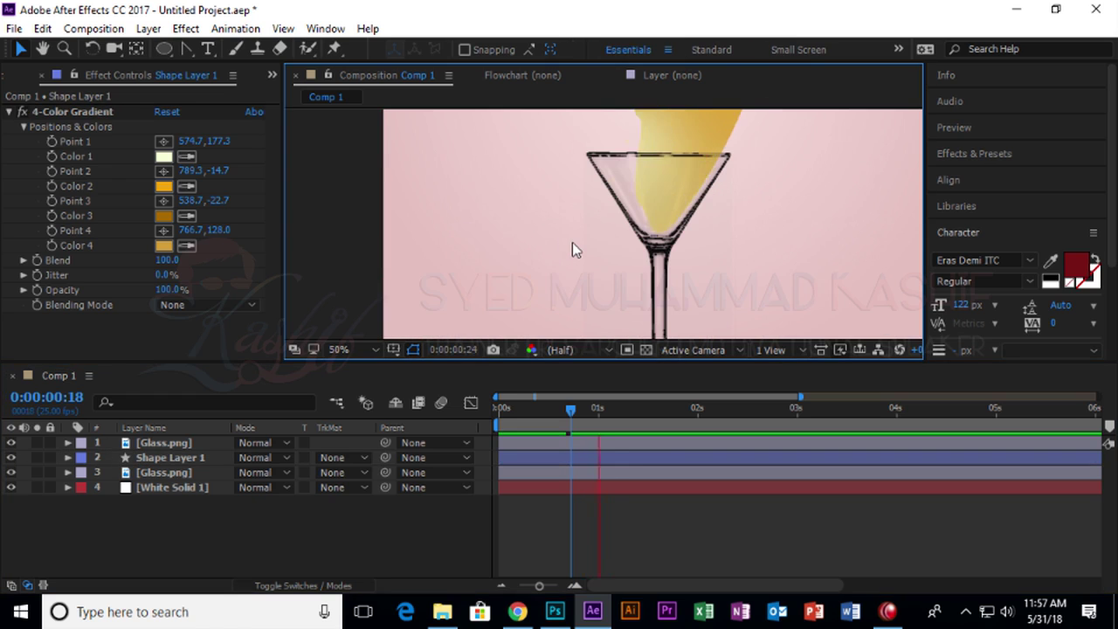
key("space")
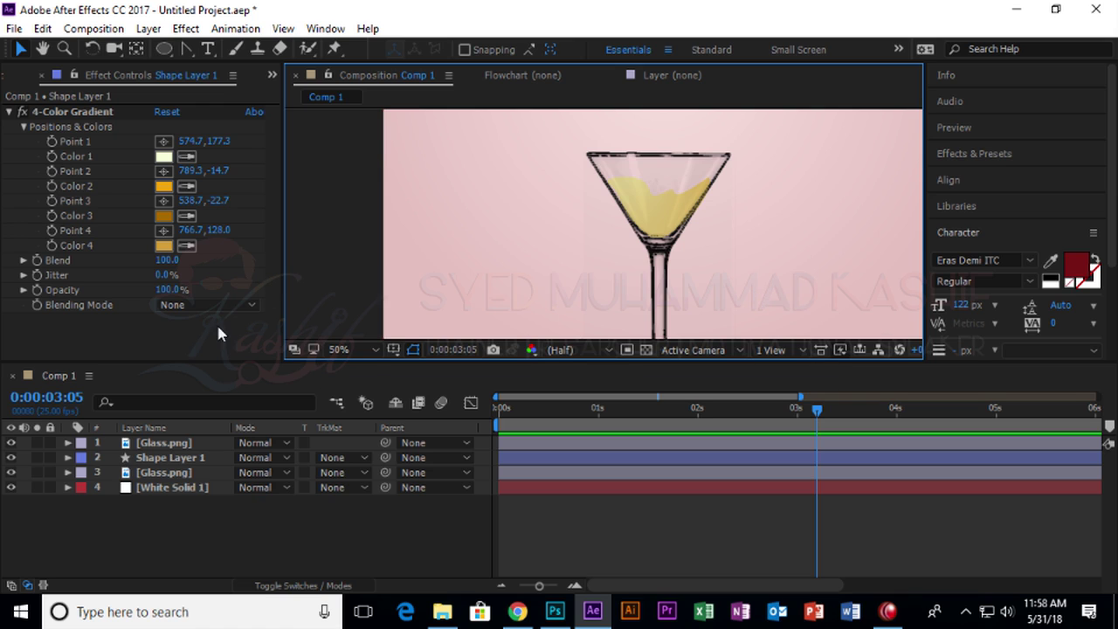
Show the timeline's layer switch columns, zoom the viewer out to 25%, and select the Ellipse tool.
left_click(319, 515)
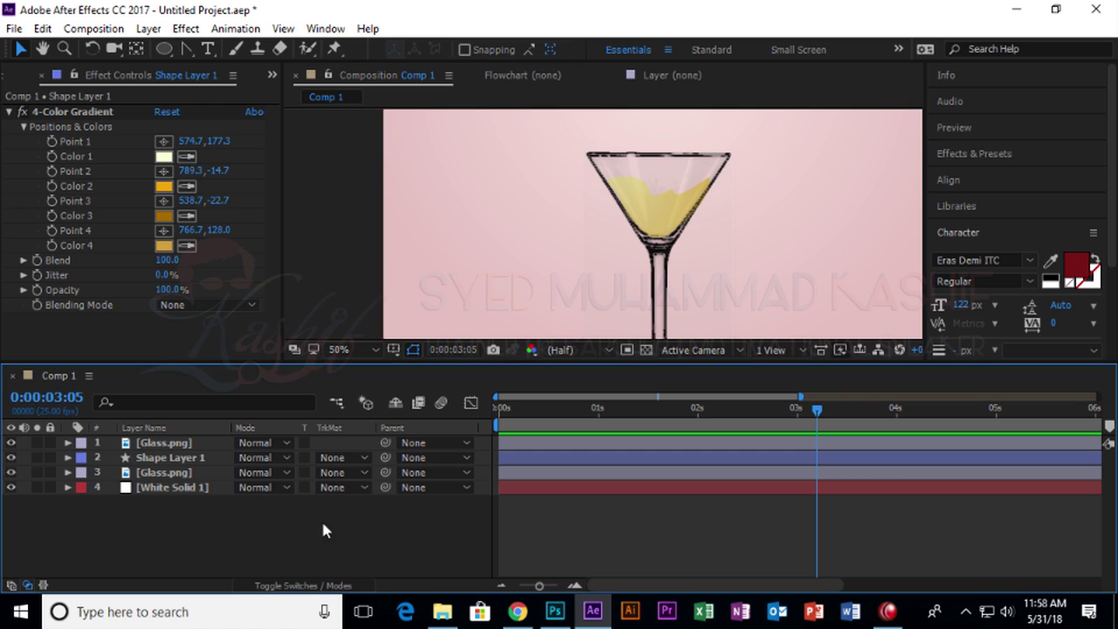
left_click(295, 586)
scroll(492, 213, "up", 2)
scroll(492, 206, "down", 4)
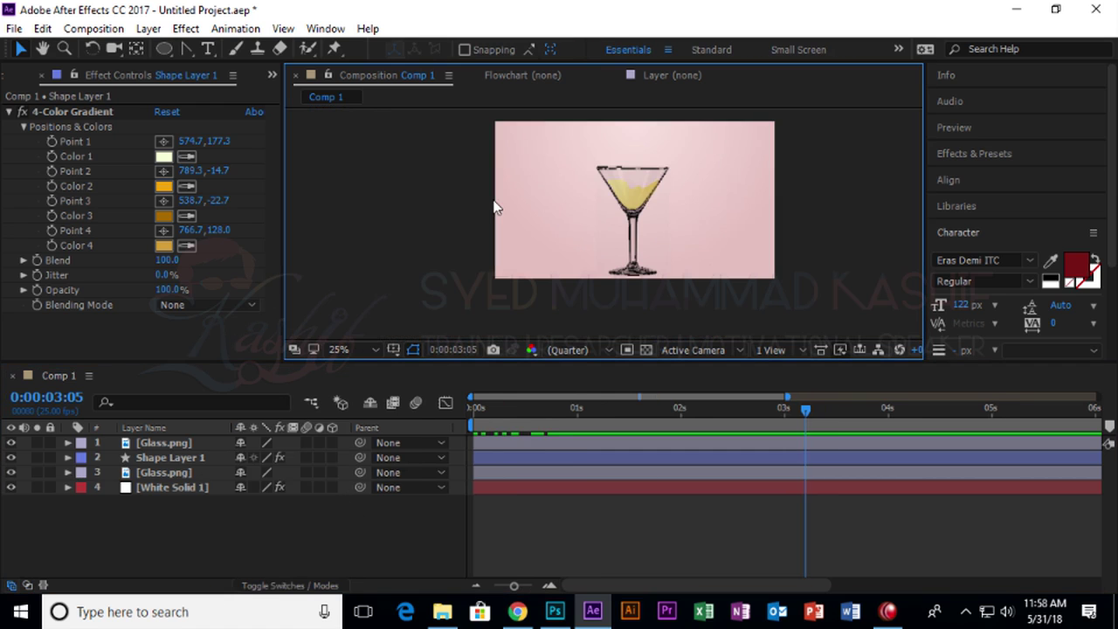
left_click(163, 49)
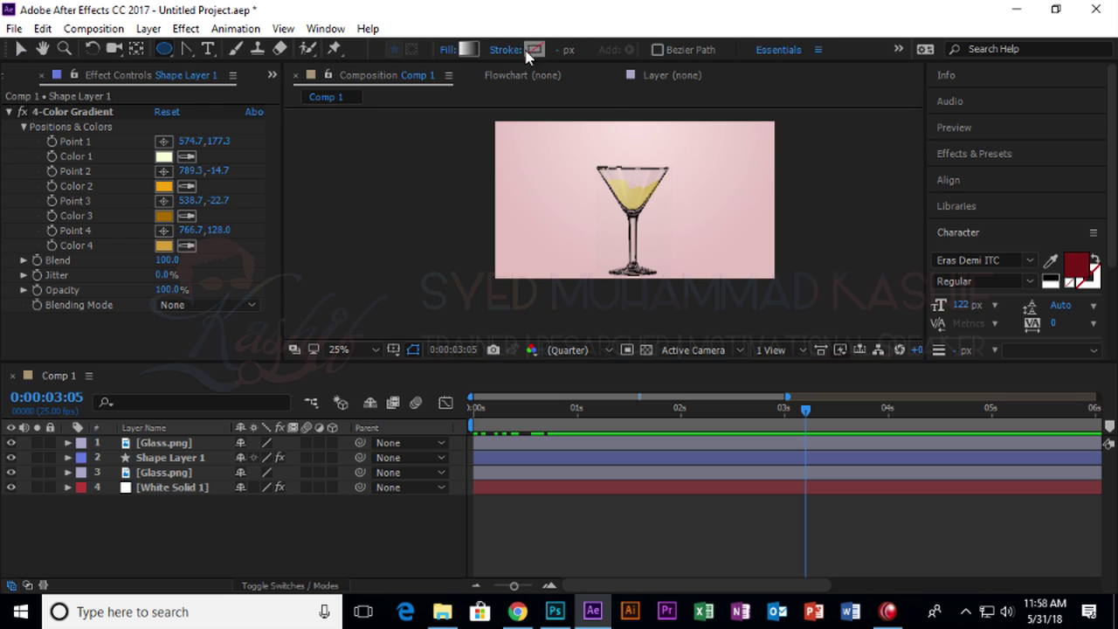
Set shape fill to None and stroke to red E64D4D, then draw a circle left of the glass.
left_click(450, 50)
left_click(469, 256)
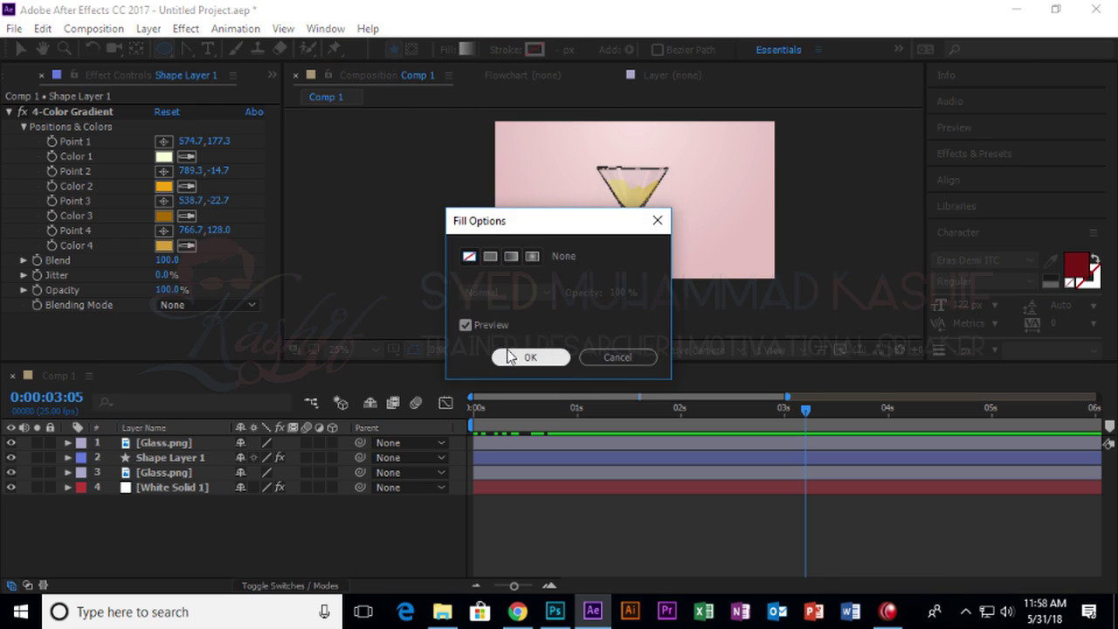
left_click(524, 357)
left_click(531, 49)
left_click_drag(780, 247, 742, 252)
left_click(977, 234)
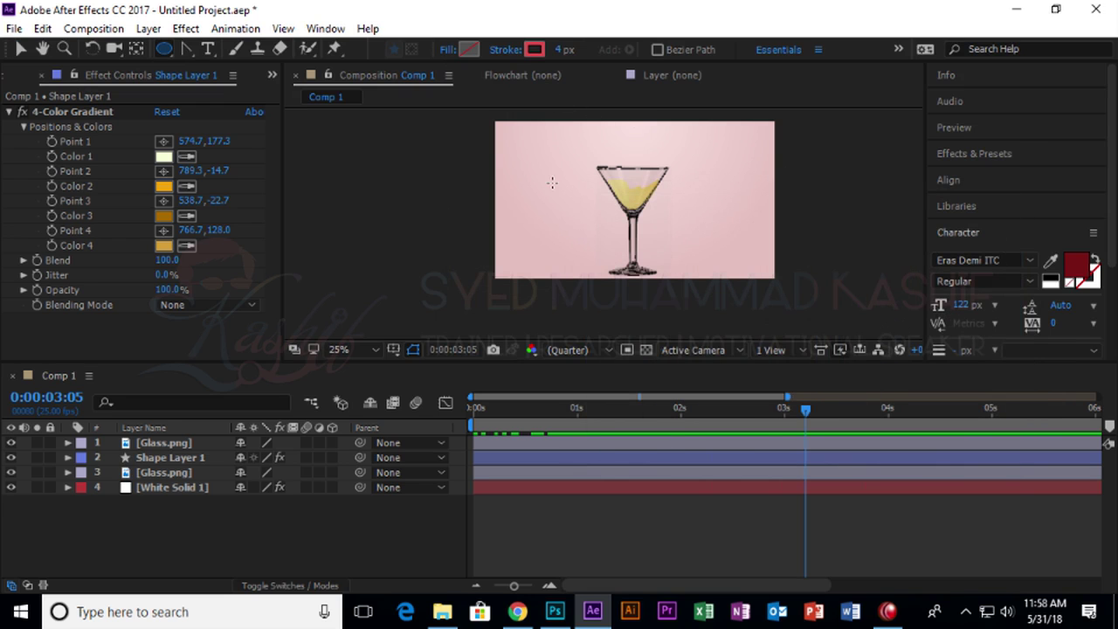
left_click_drag(547, 170, 612, 235)
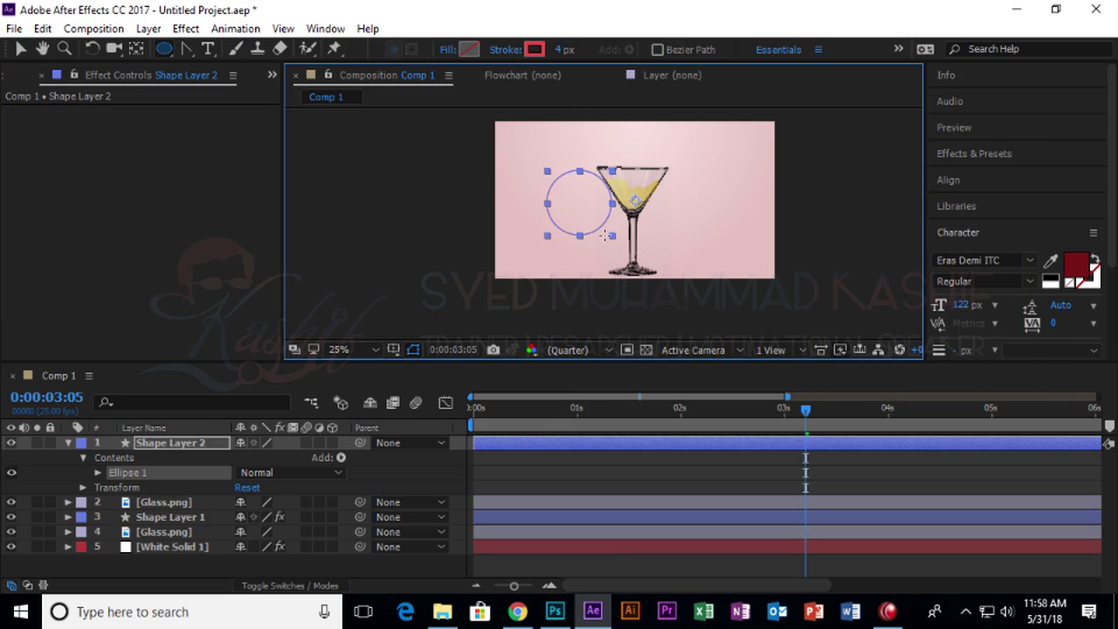
Zoom the viewer to 200% and pan to the top of the red circle.
scroll(601, 234, "up", 4)
left_click_drag(537, 197, 616, 287)
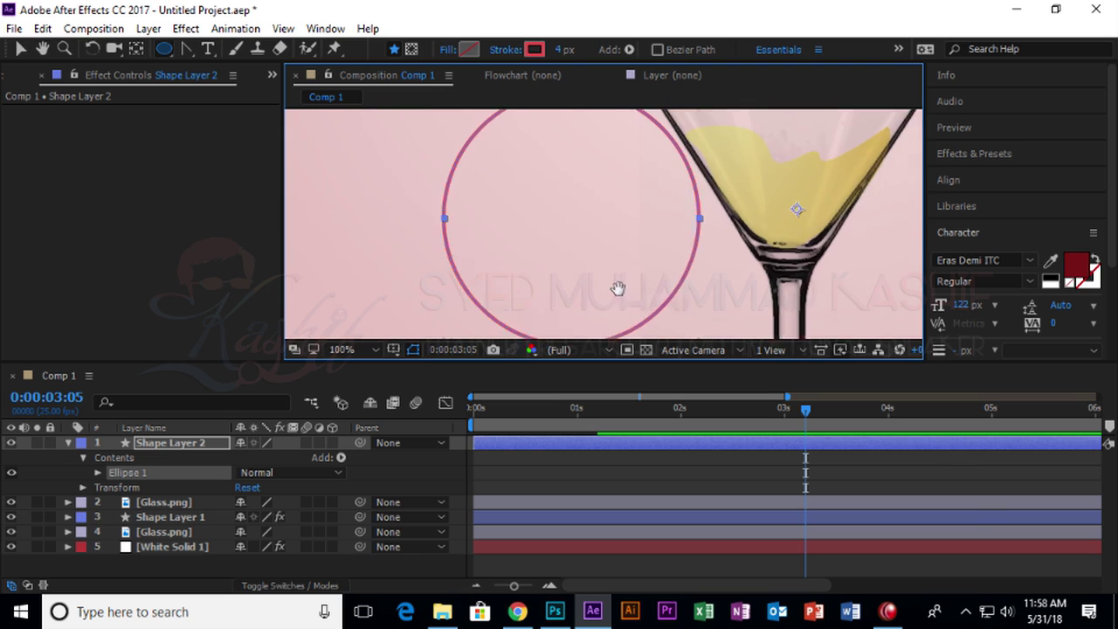
left_click_drag(586, 192, 552, 256)
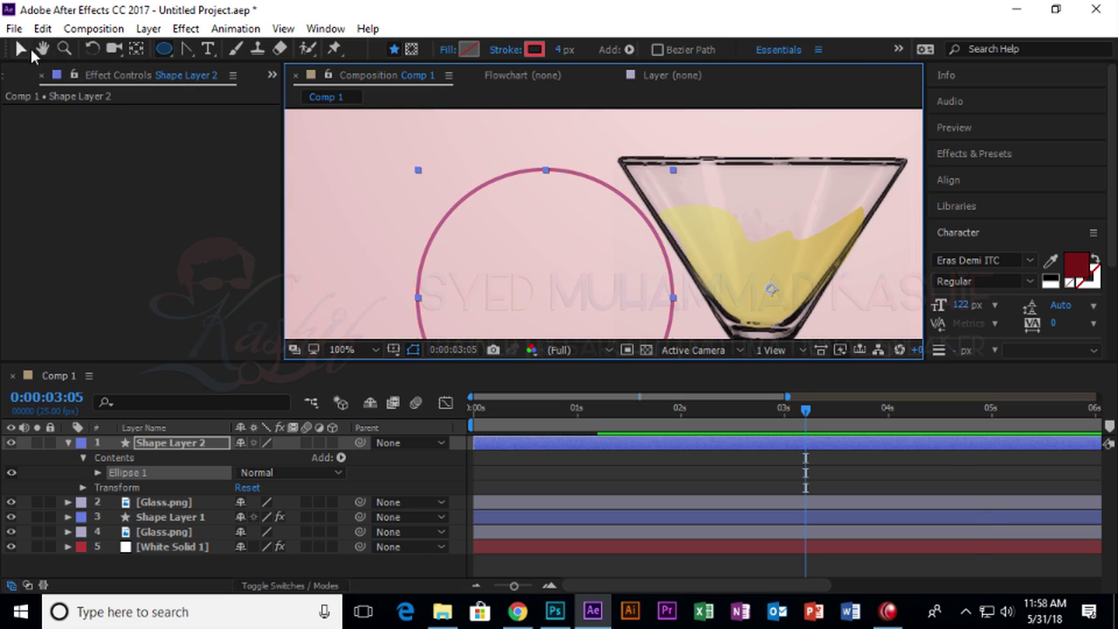
left_click(23, 48)
left_click_drag(186, 48, 247, 91)
scroll(451, 202, "up", 2)
scroll(599, 252, "down", 1)
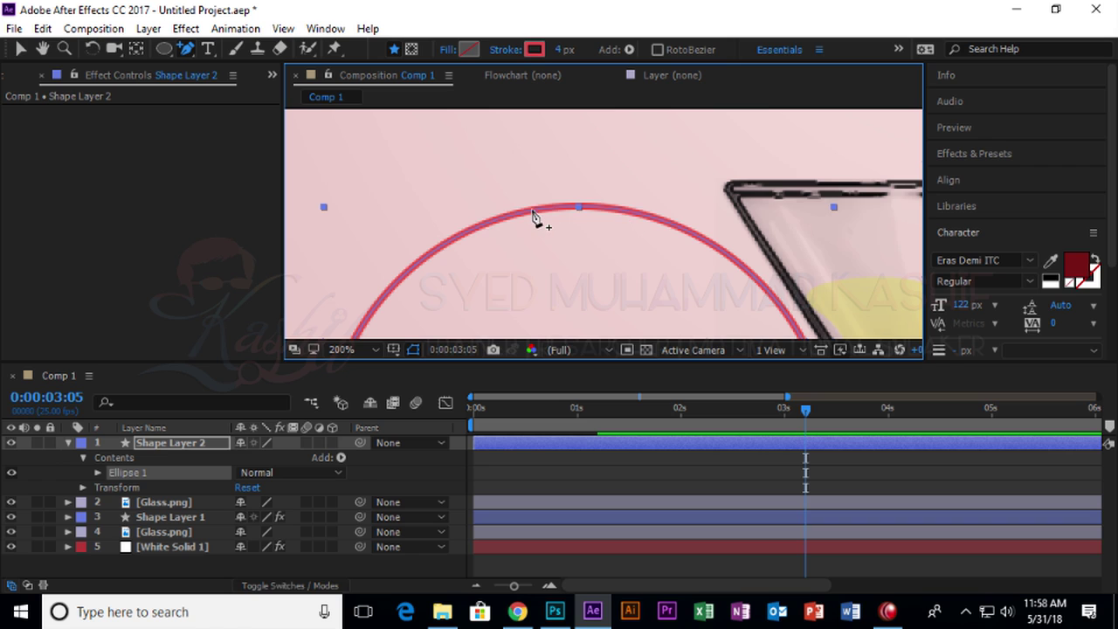
left_click_drag(186, 49, 221, 54)
key("v")
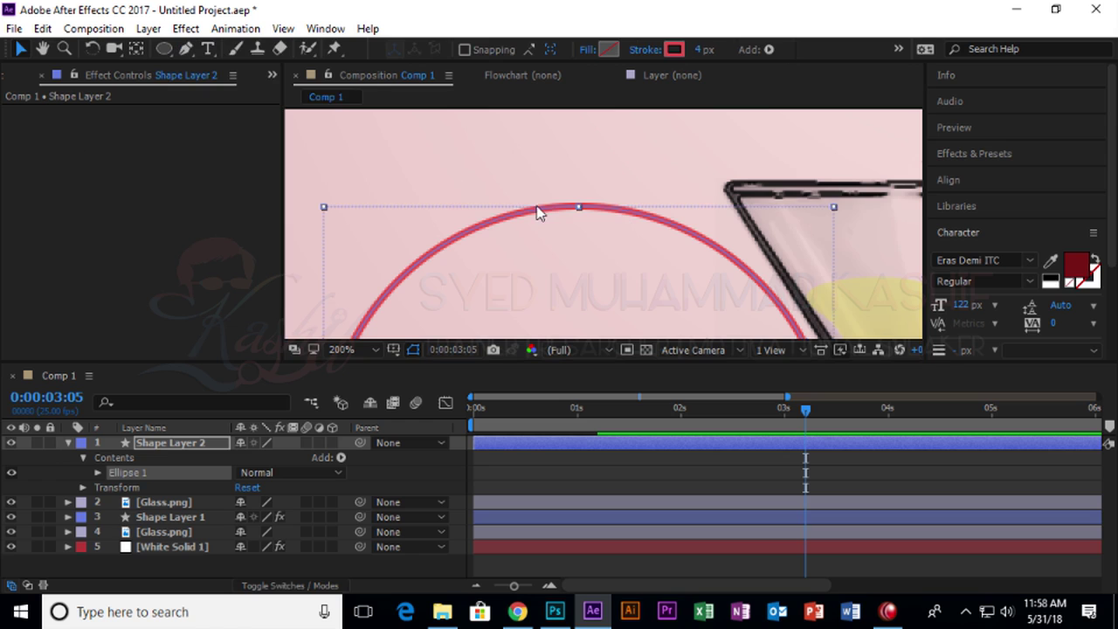
Expand Ellipse 1 and Ellipse Path 1 to check Size 292.0,292.0 and Position 0.0,0.0.
left_click(98, 473)
left_click(148, 502)
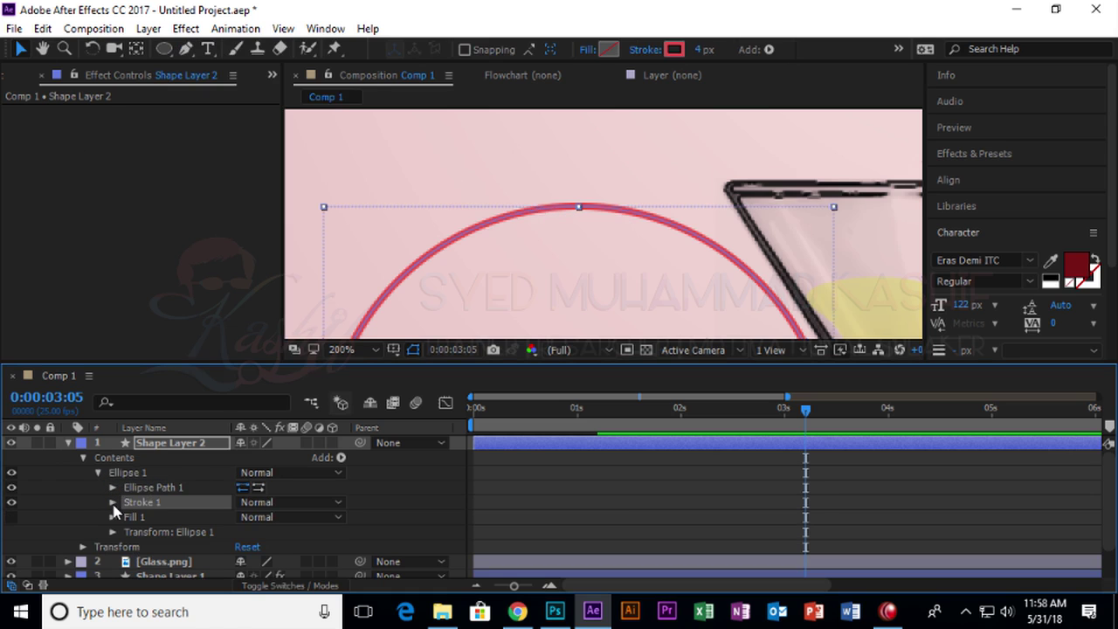
left_click(113, 503)
left_click(111, 451)
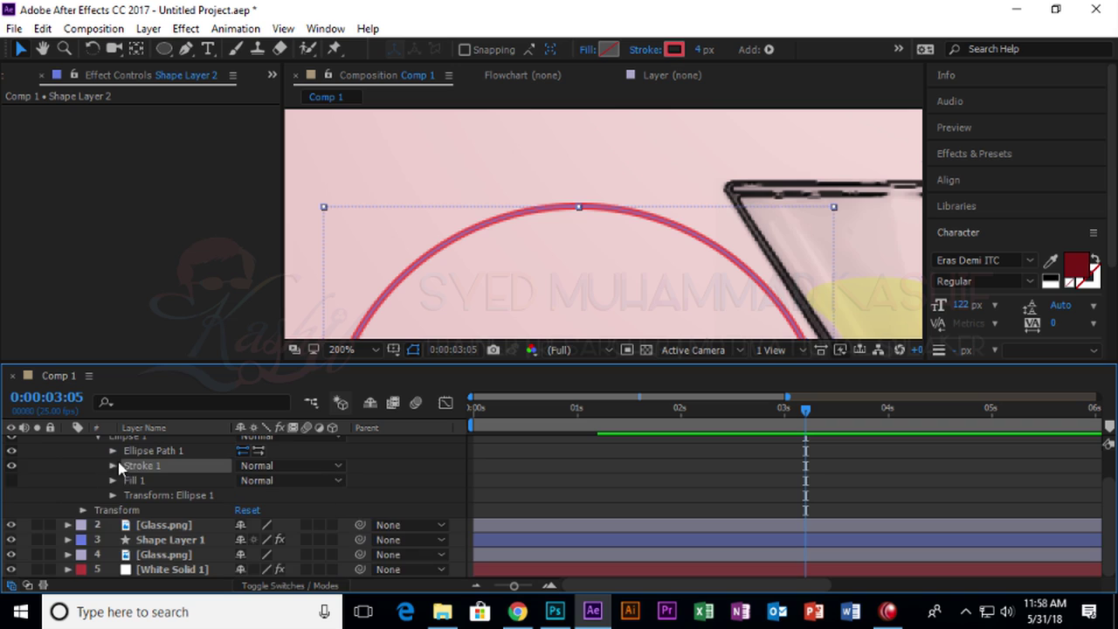
left_click(113, 451)
left_click(156, 468)
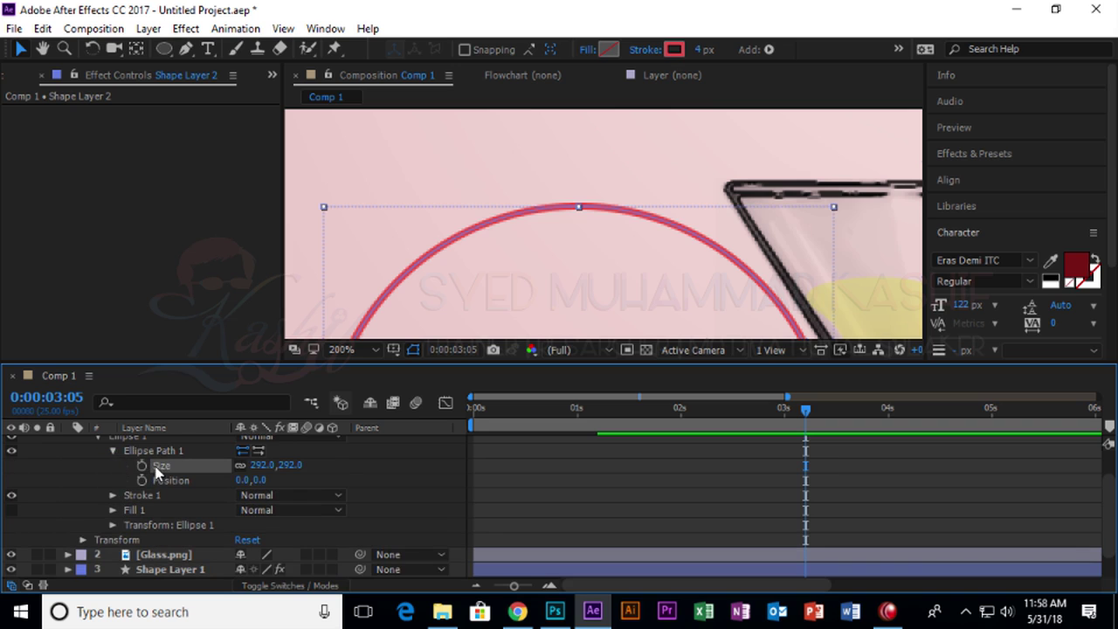
left_click(175, 451)
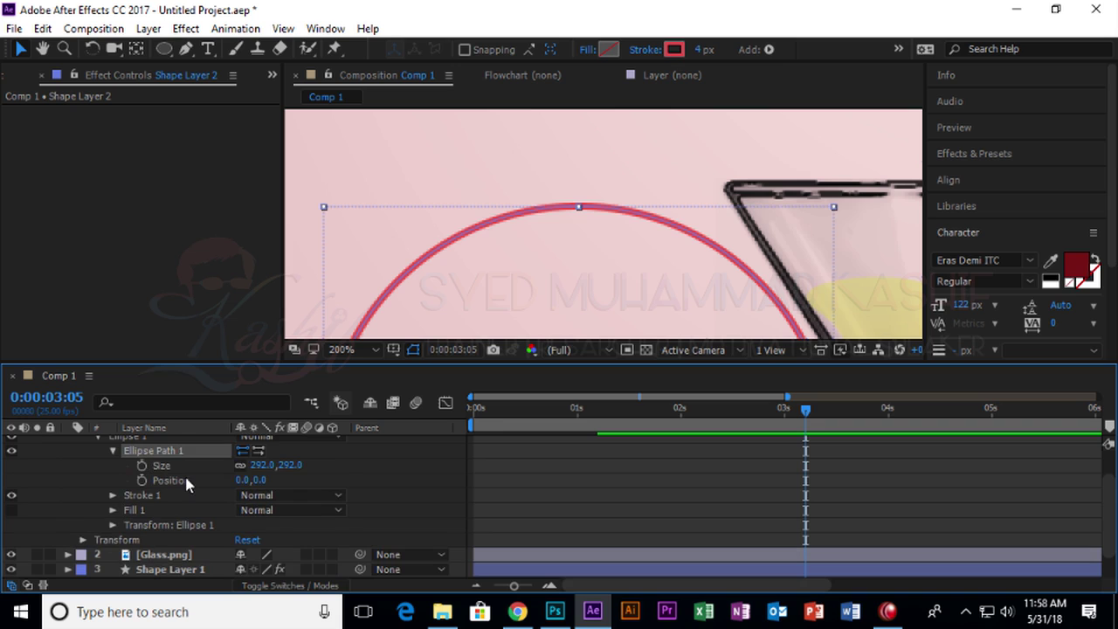
scroll(185, 476, "down", 1)
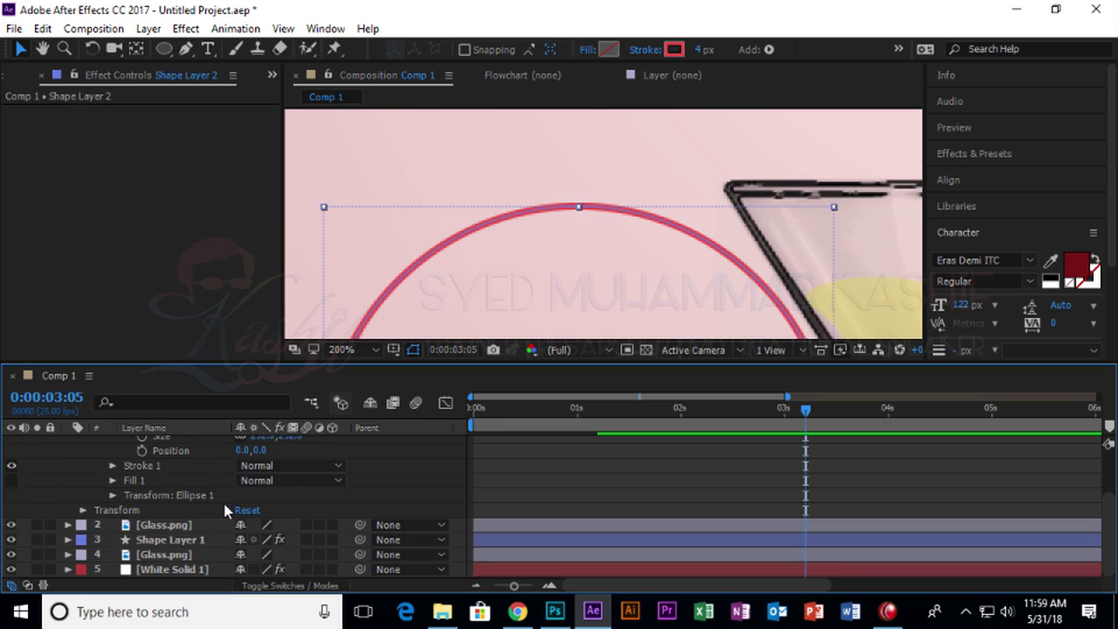
left_click(174, 495)
scroll(190, 478, "up", 2)
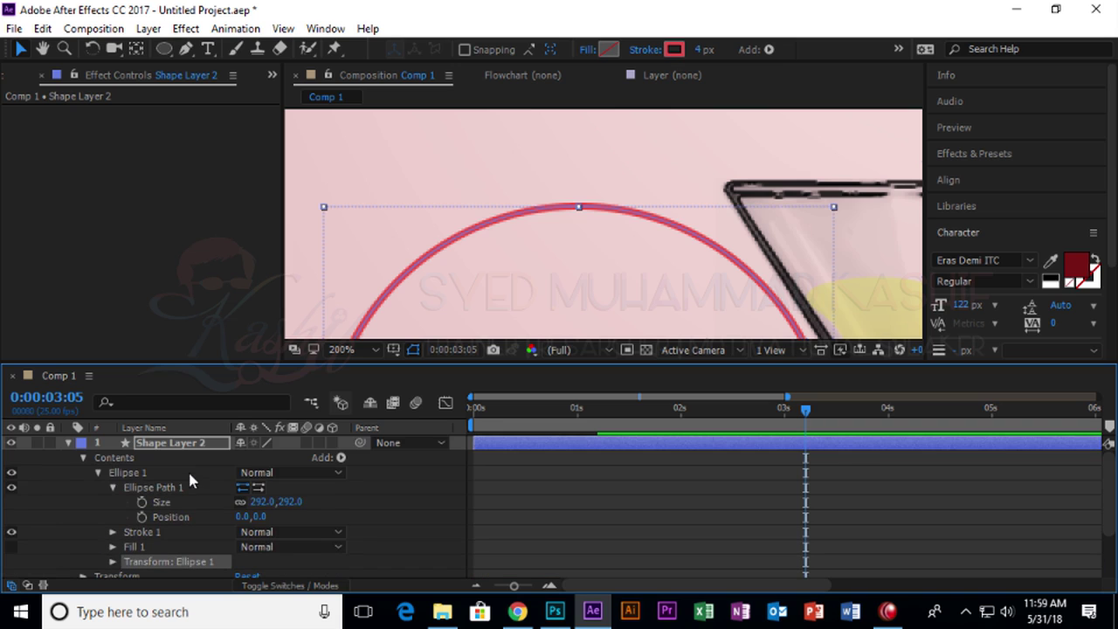
left_click(167, 448)
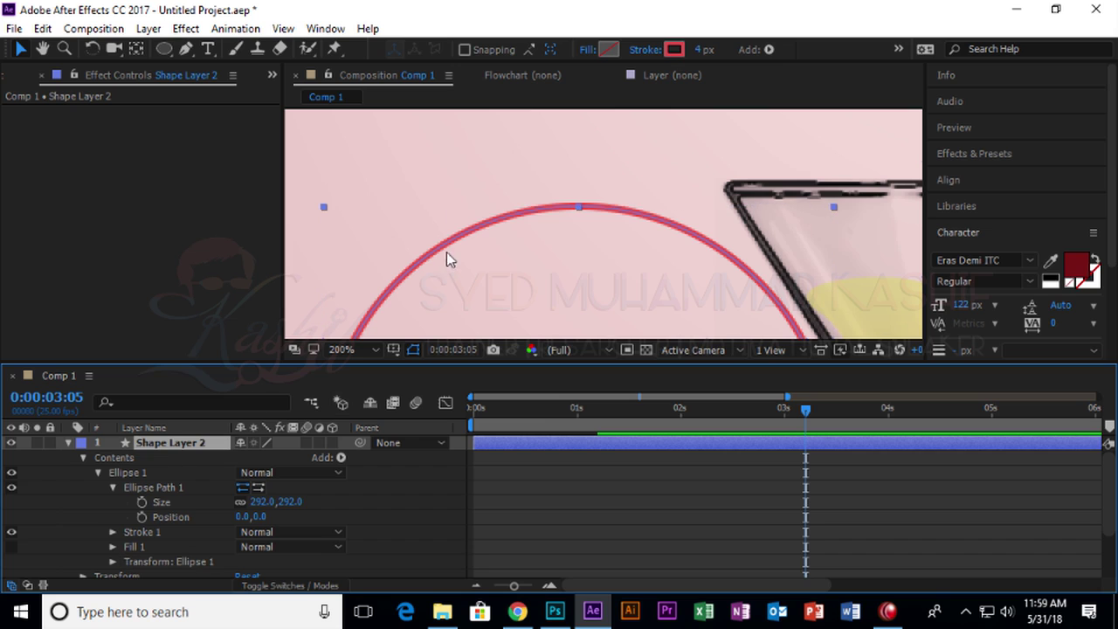
Reselect Shape Layer 2 itself after clicking the circle and background in the viewer.
left_click(23, 52)
left_click(590, 216)
left_click(589, 158)
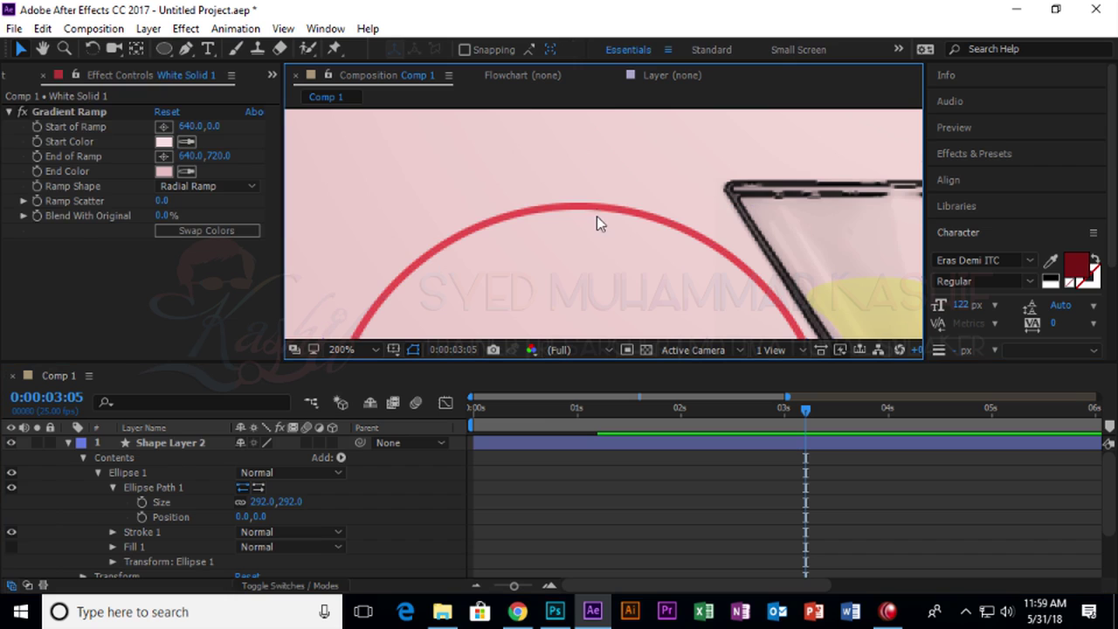
scroll(599, 212, "down", 4)
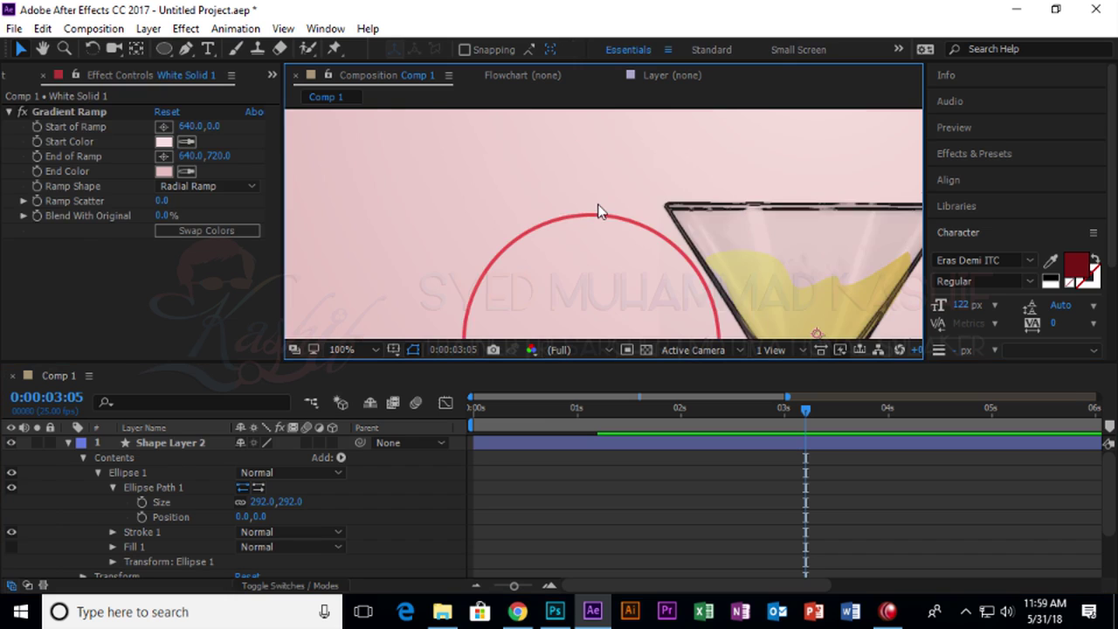
left_click(167, 448)
left_click(175, 444)
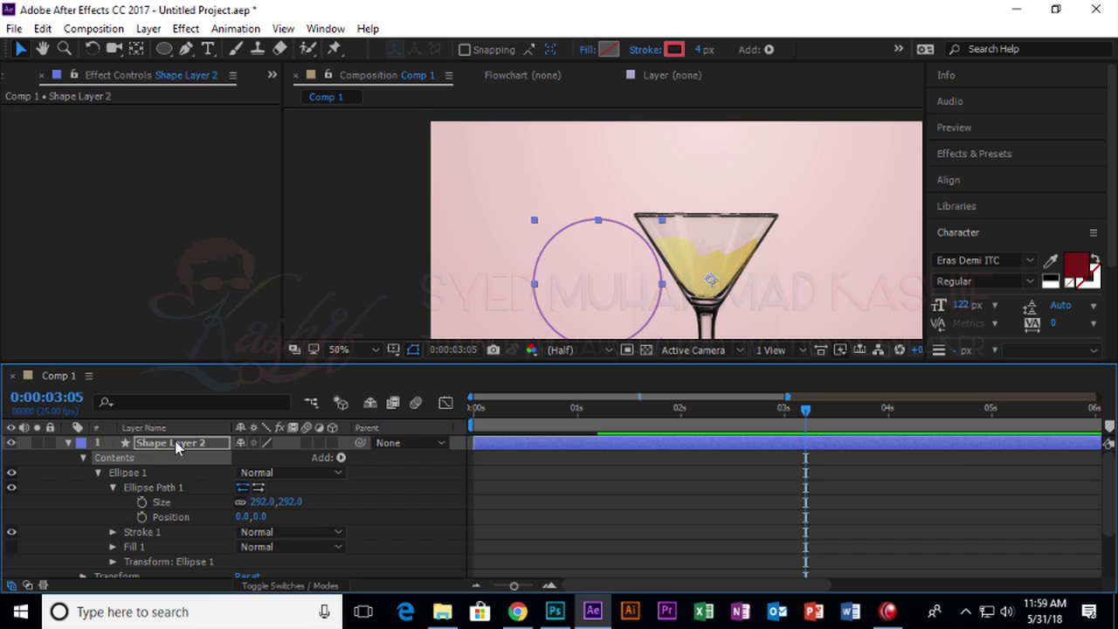
Try adding an ellipse and pen points on the circle's top, undoing each attempt.
double_click(163, 49)
key("Delete")
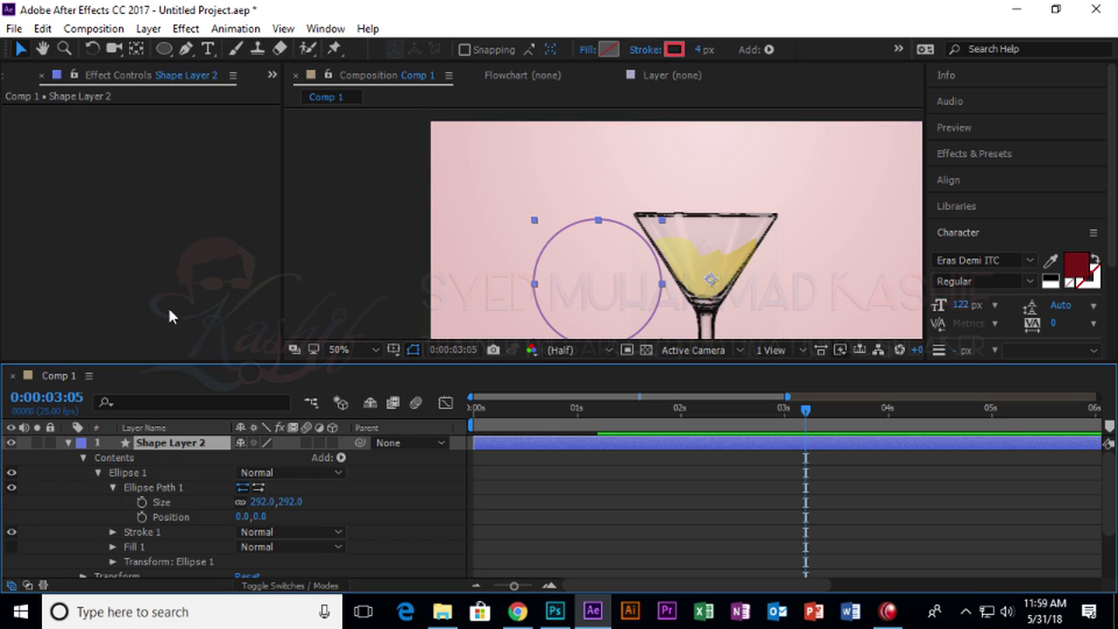
left_click_drag(163, 50, 165, 60)
scroll(599, 222, "up", 4)
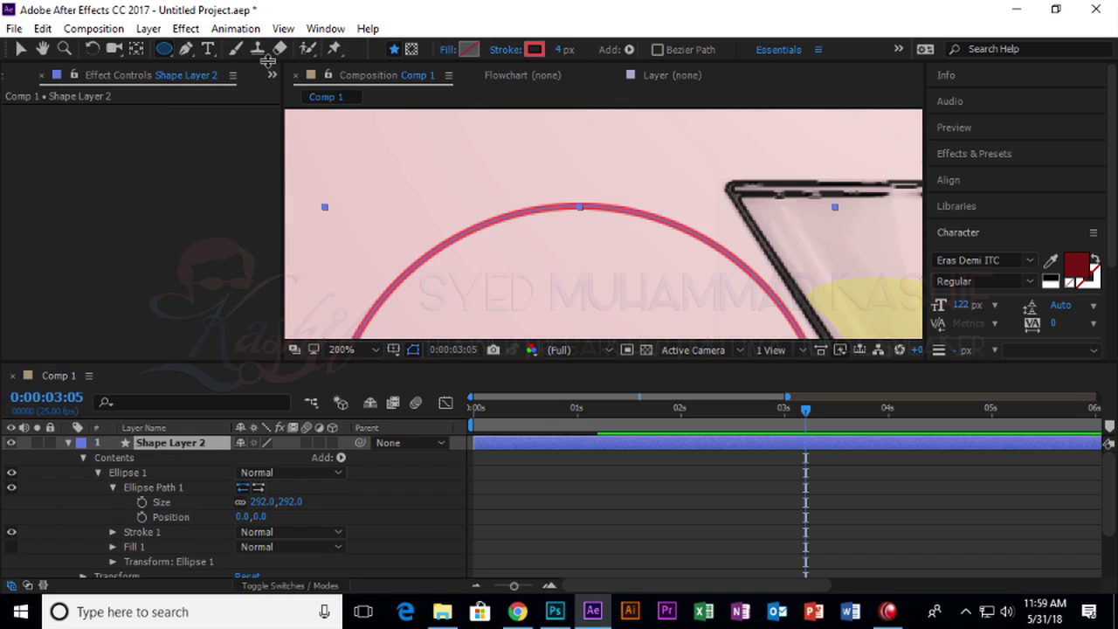
left_click(187, 50)
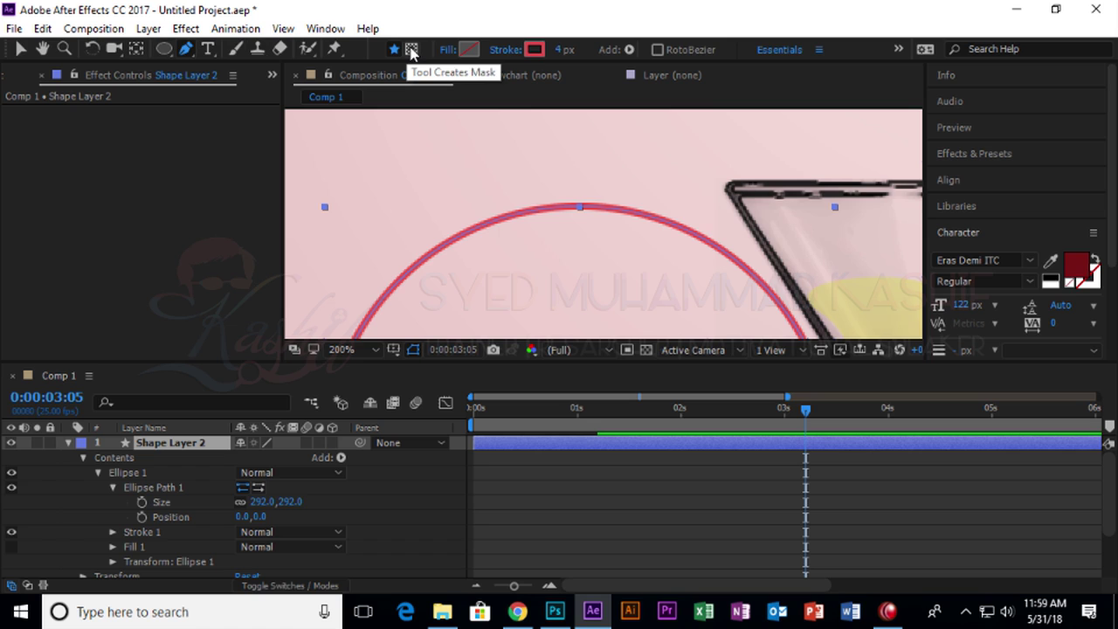
left_click(517, 213)
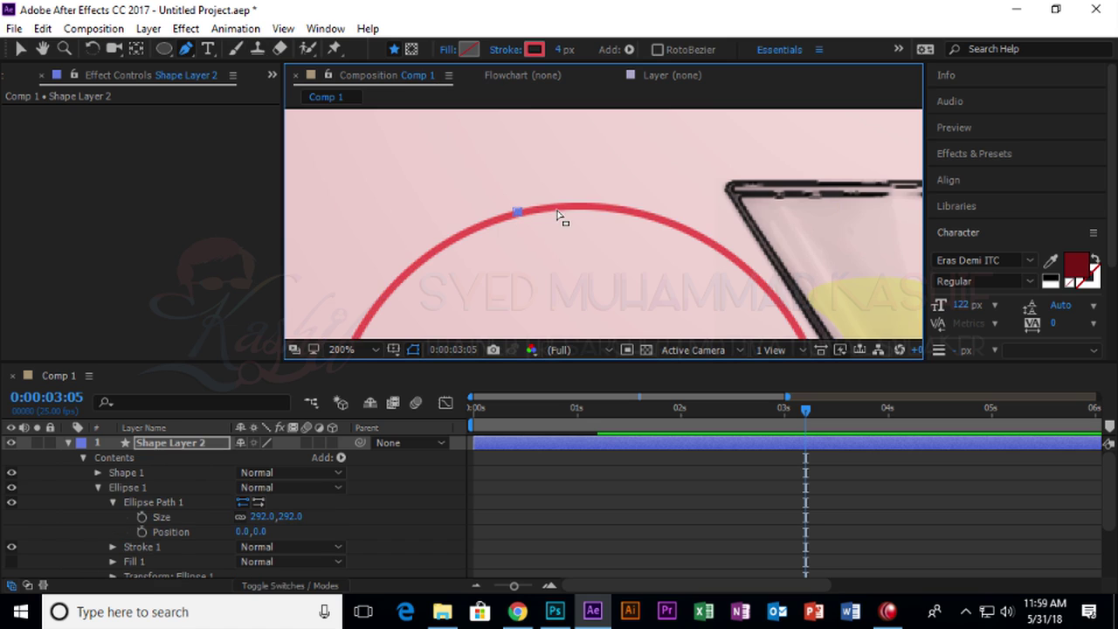
key("ctrl+z")
left_click(554, 209)
left_click(21, 48)
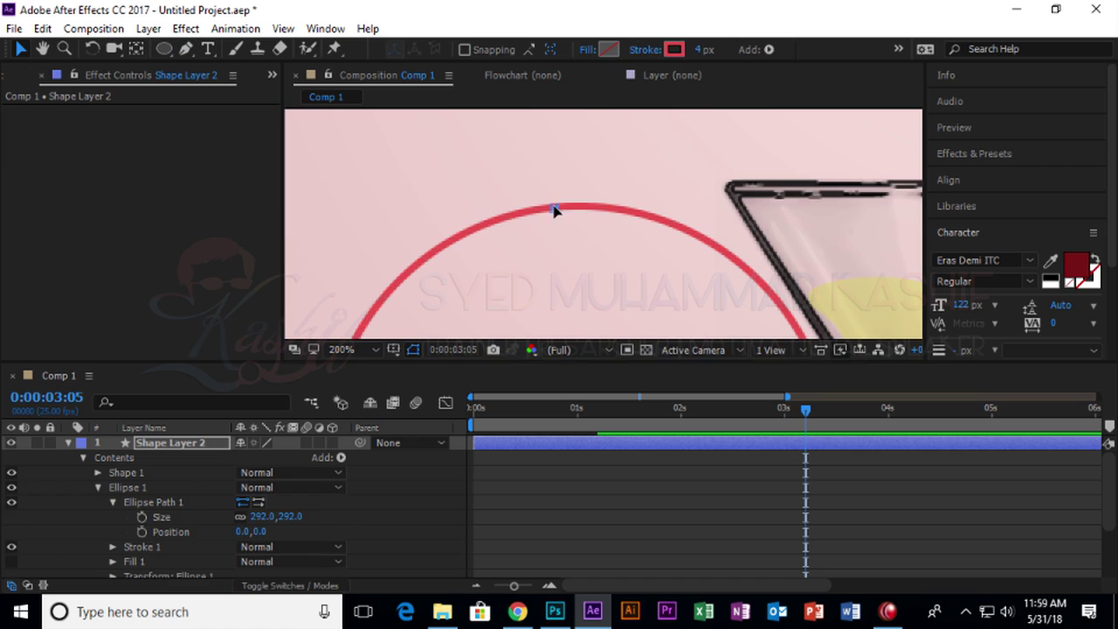
key("ctrl+z")
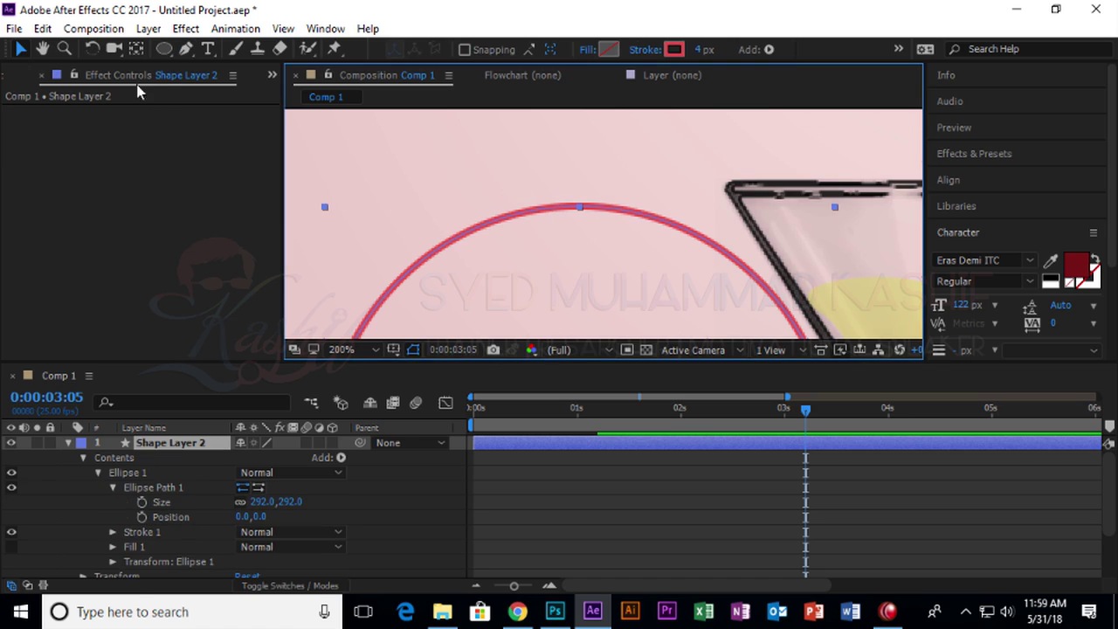
Try a mask-mode pen point on the circle, undo it, then delete Shape Layer 2.
left_click(188, 49)
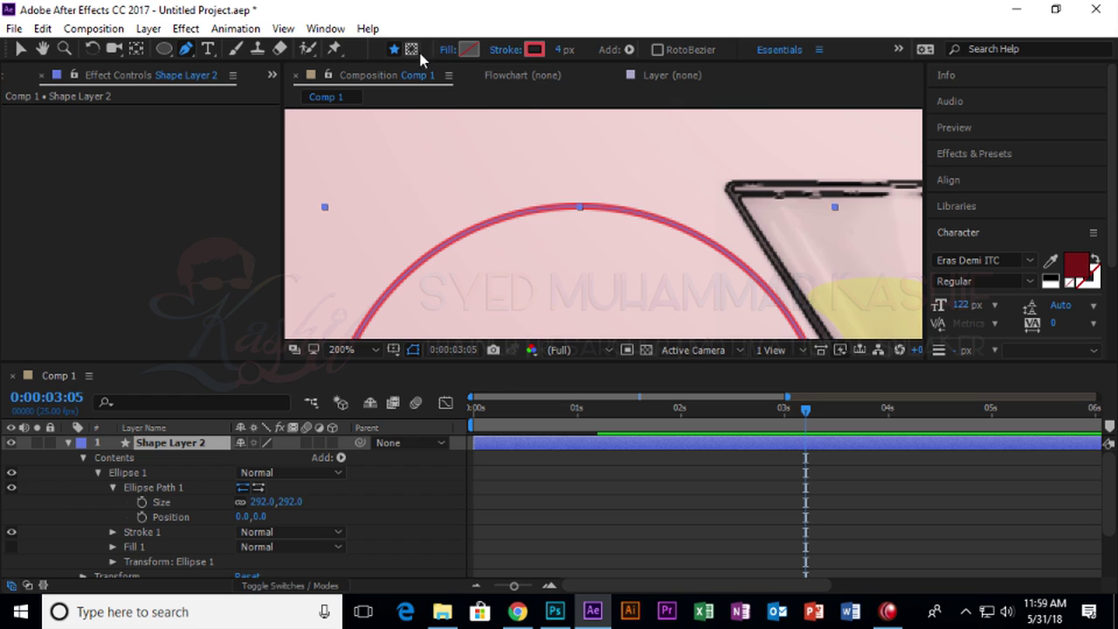
left_click(414, 49)
left_click(537, 210)
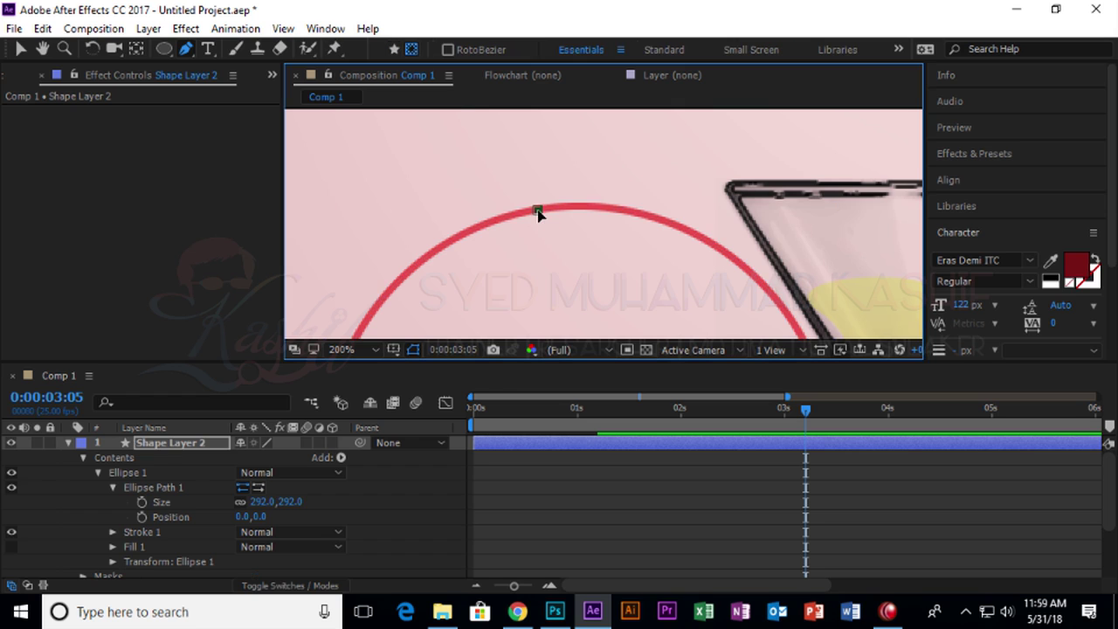
key("ctrl+z")
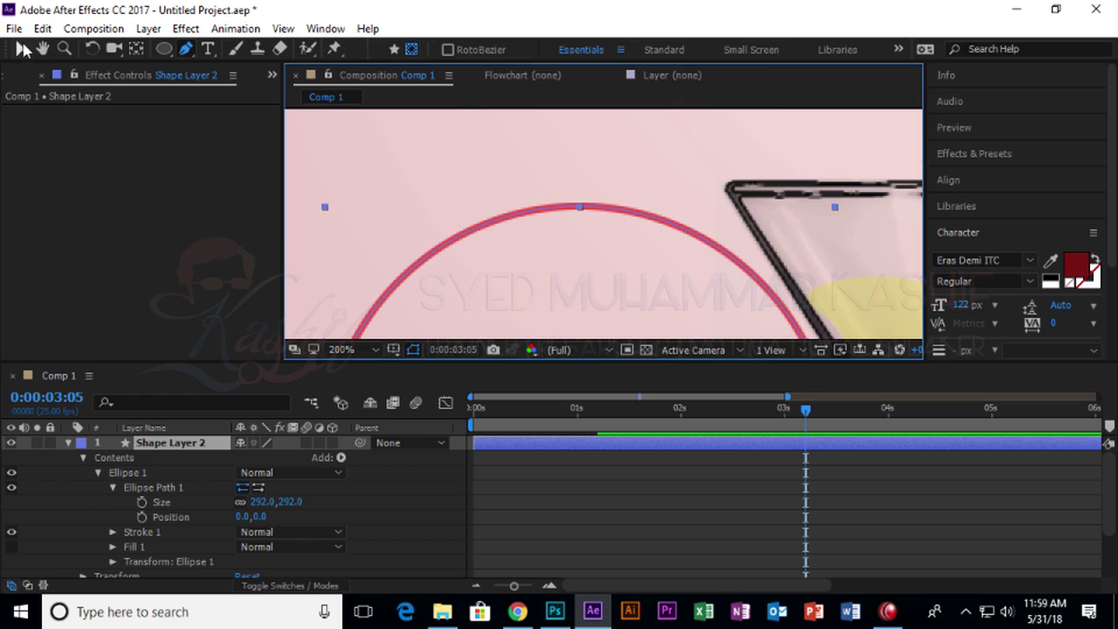
left_click(21, 49)
scroll(443, 203, "down", 5)
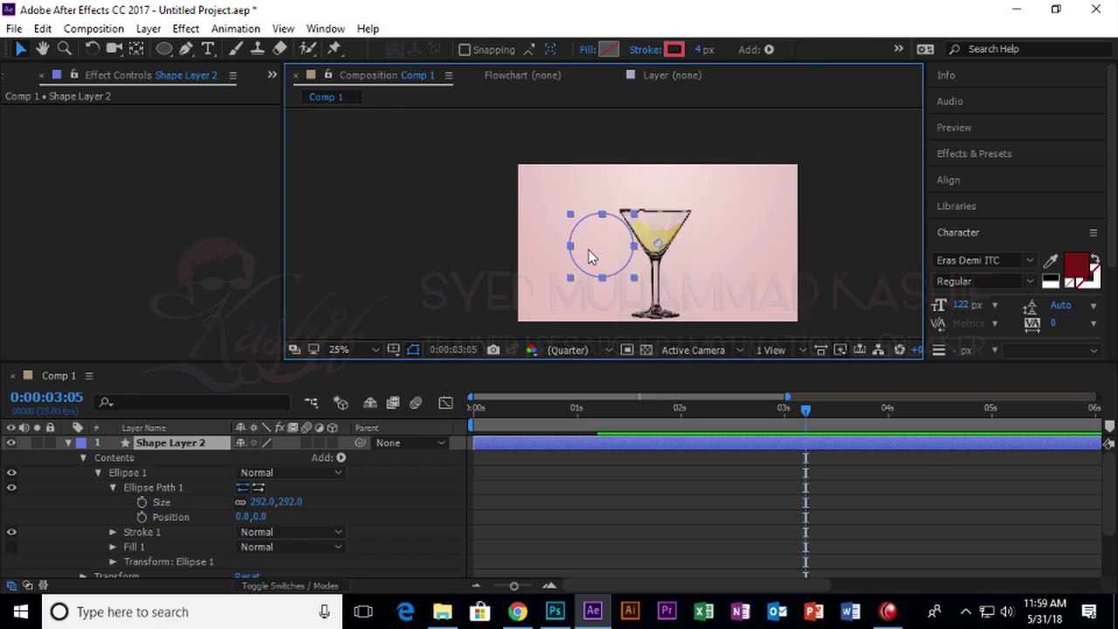
scroll(558, 210, "up", 3)
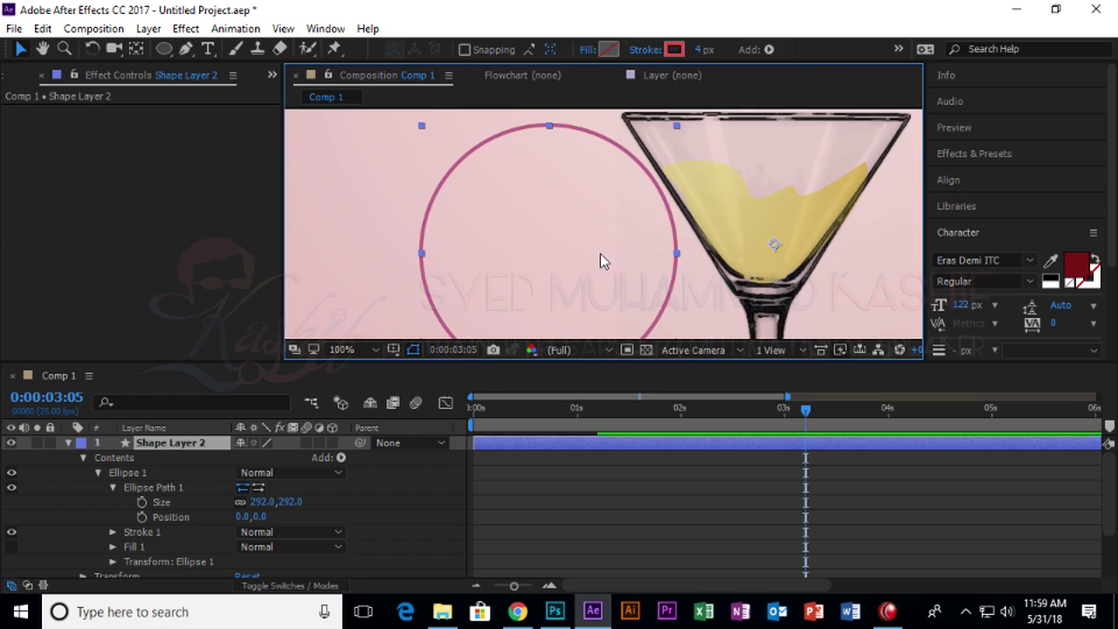
key("Delete")
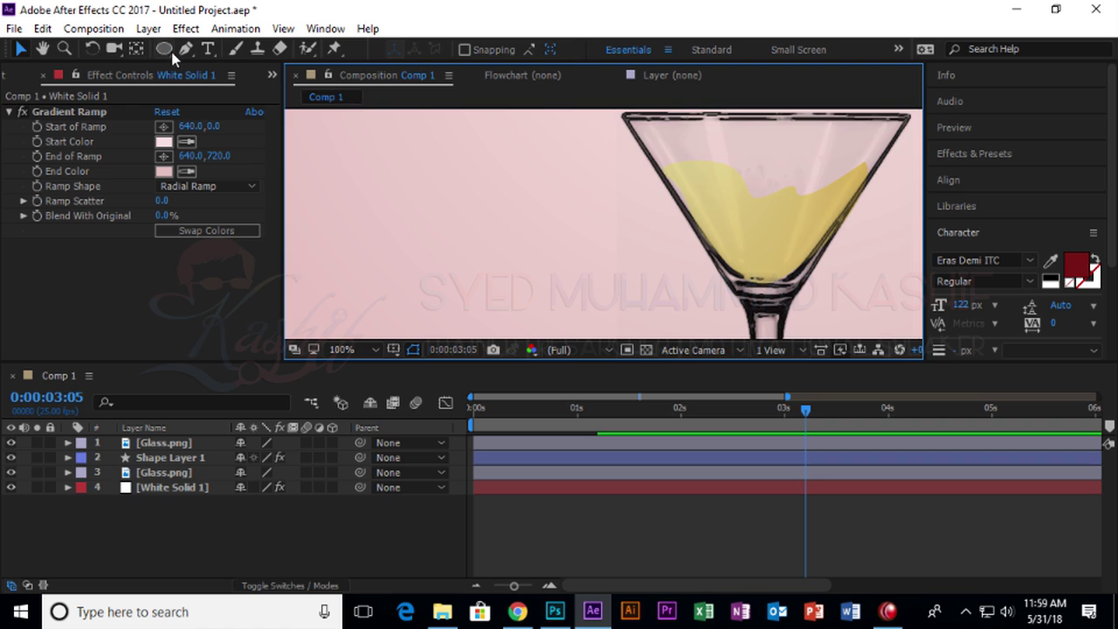
Start a pen path with a first point left of the martini glass, undoing a misplaced second point.
left_click(167, 49)
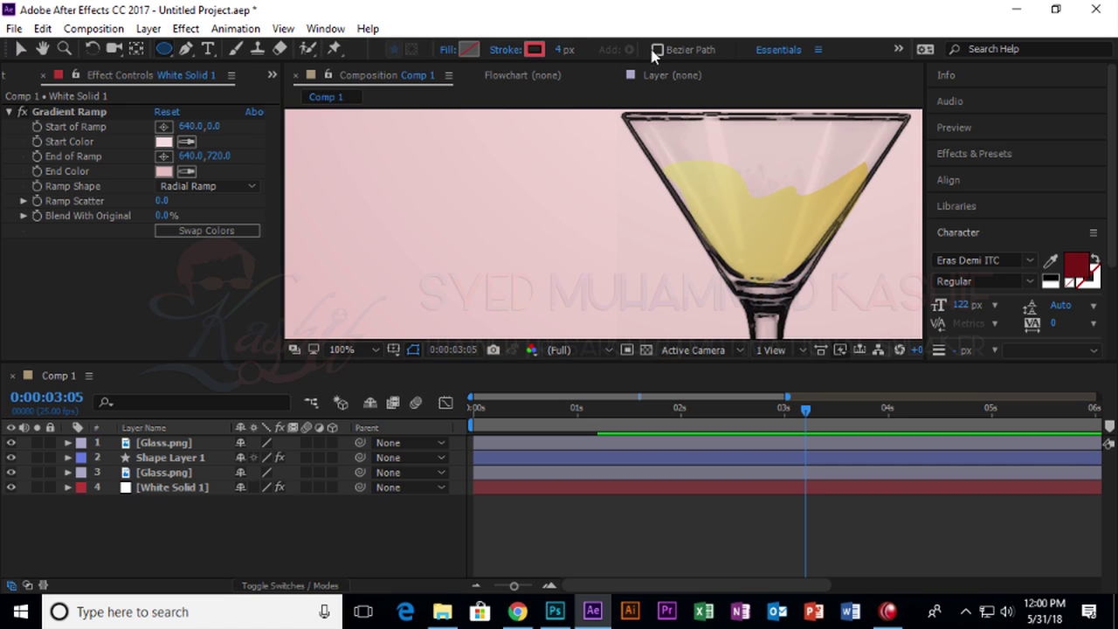
left_click(187, 49)
left_click(484, 142)
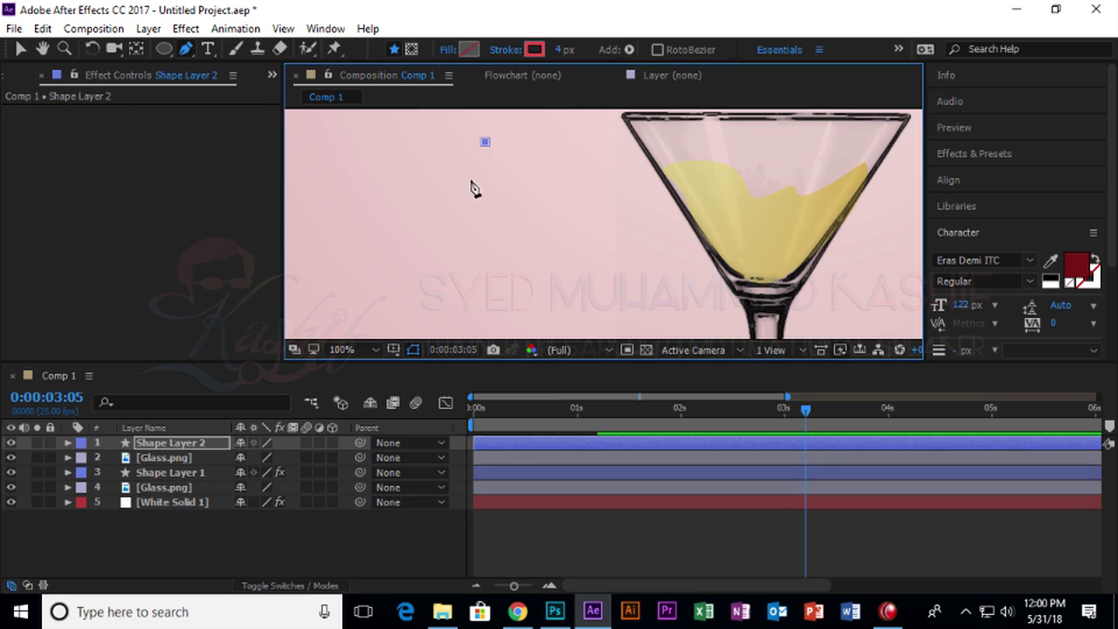
left_click_drag(486, 314, 594, 292)
scroll(568, 313, "down", 4)
scroll(593, 290, "down", 6)
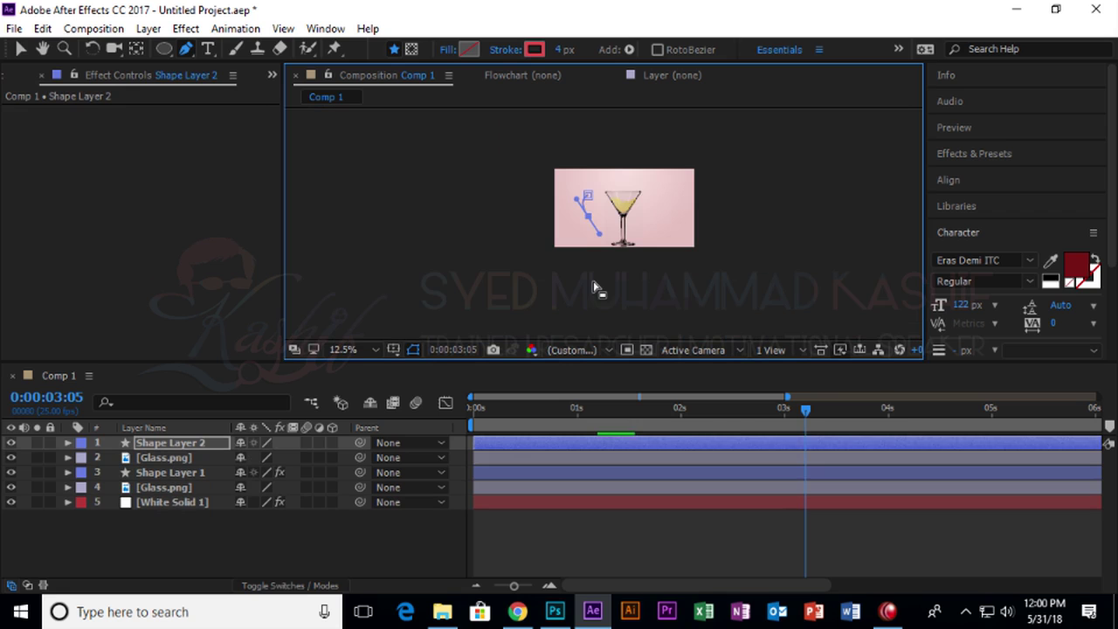
scroll(669, 233, "up", 5)
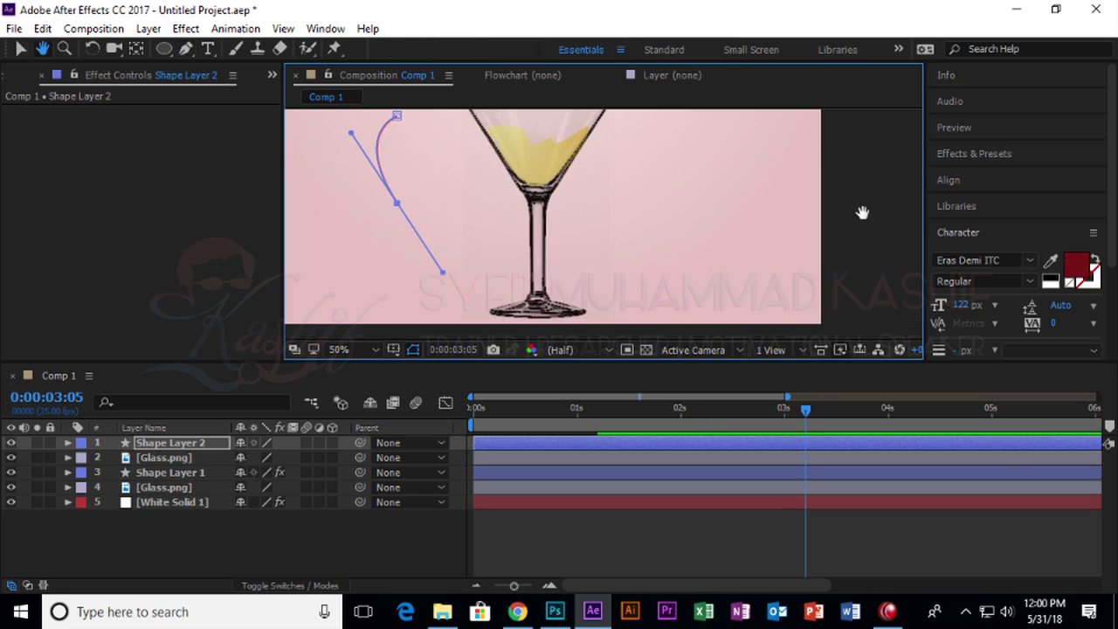
scroll(704, 232, "down", 1)
scroll(704, 232, "down", 1)
scroll(626, 242, "up", 2)
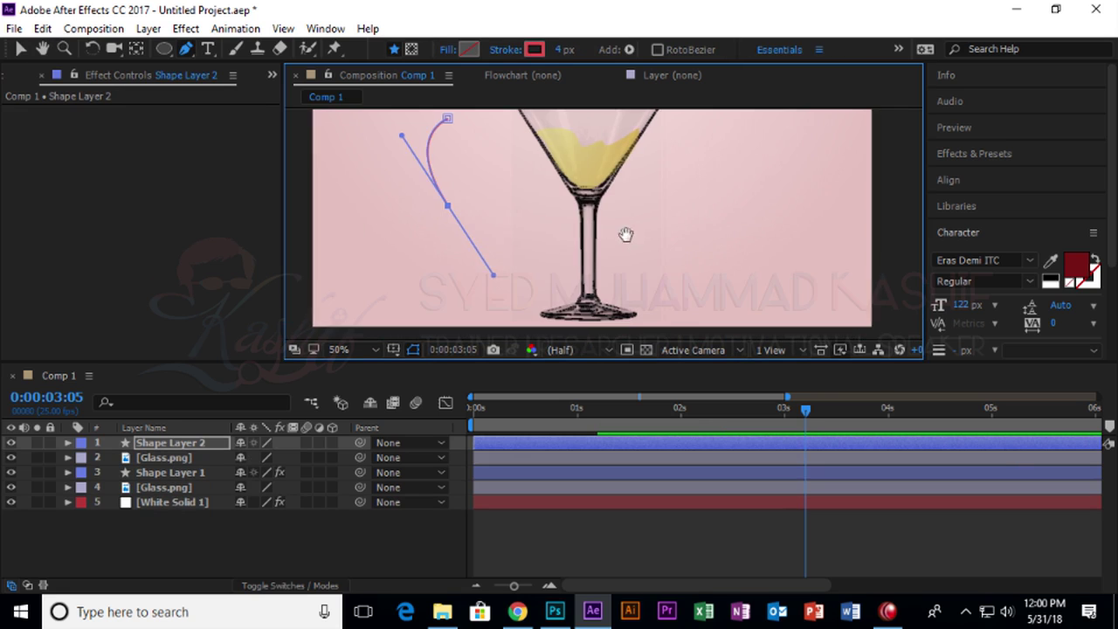
scroll(626, 236, "down", 2)
scroll(673, 259, "up", 2)
scroll(760, 331, "down", 1)
key("ctrl+z")
Add curved points below the start, near the glass rim and top left, closing the loop.
left_click_drag(472, 309, 572, 330)
left_click_drag(623, 188, 617, 180)
left_click_drag(491, 125, 373, 166)
key("ctrl+z")
left_click_drag(623, 185, 630, 140)
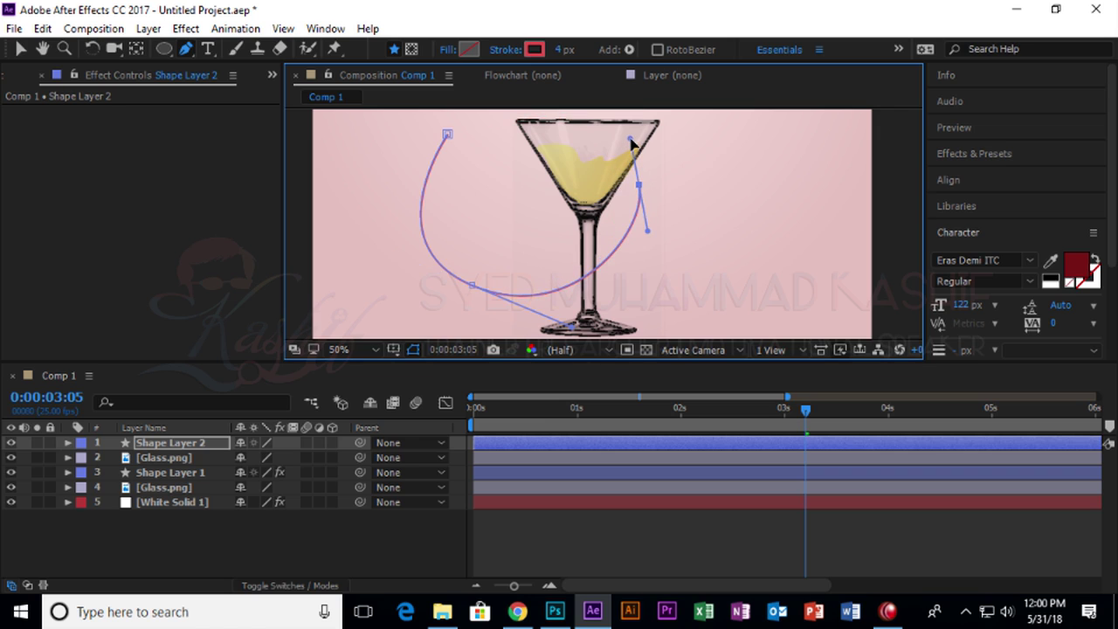
mouse_move(485, 129)
left_mouse_down()
mouse_move(439, 160)
mouse_move(444, 131)
mouse_move(424, 149)
mouse_move(453, 135)
mouse_move(444, 125)
mouse_move(376, 165)
mouse_move(320, 160)
left_mouse_up()
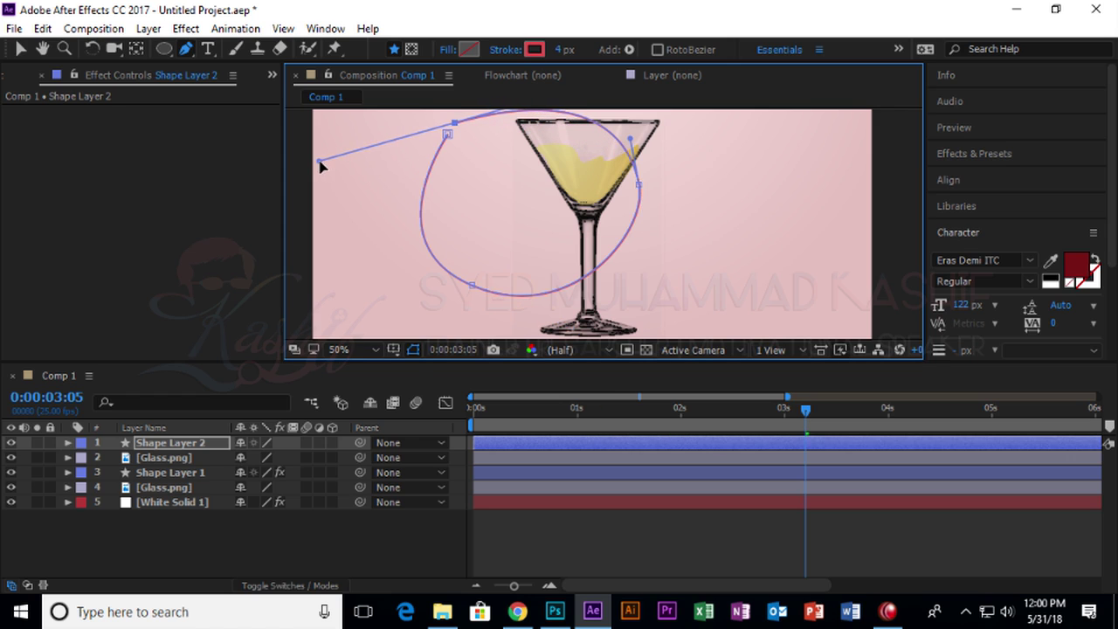
Move the looped path layer right and down over the glass.
left_click(21, 51)
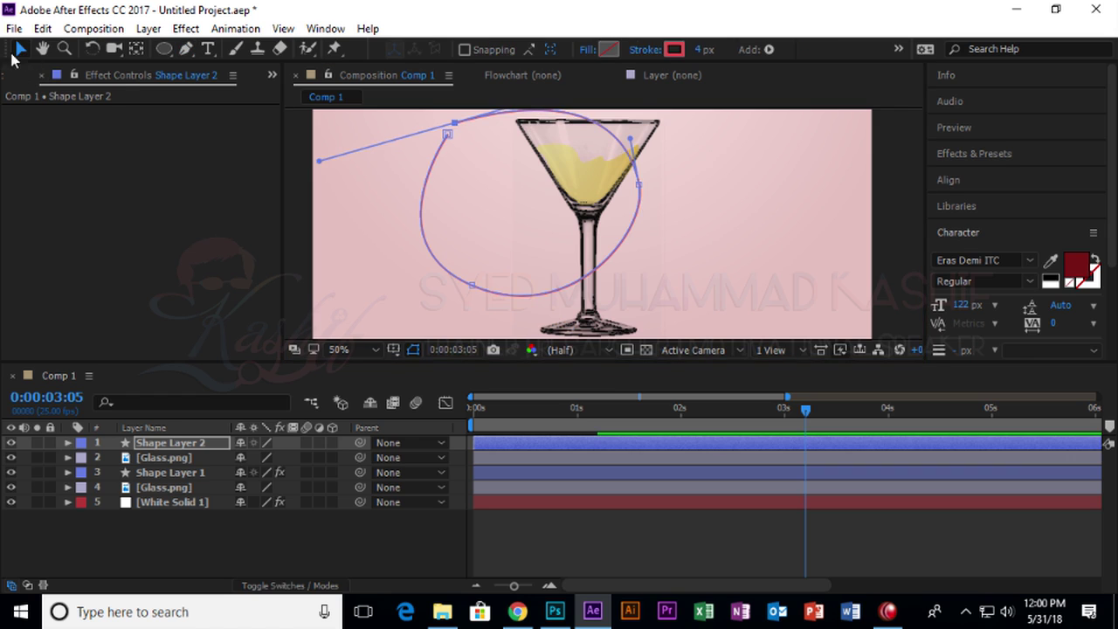
left_click(431, 175)
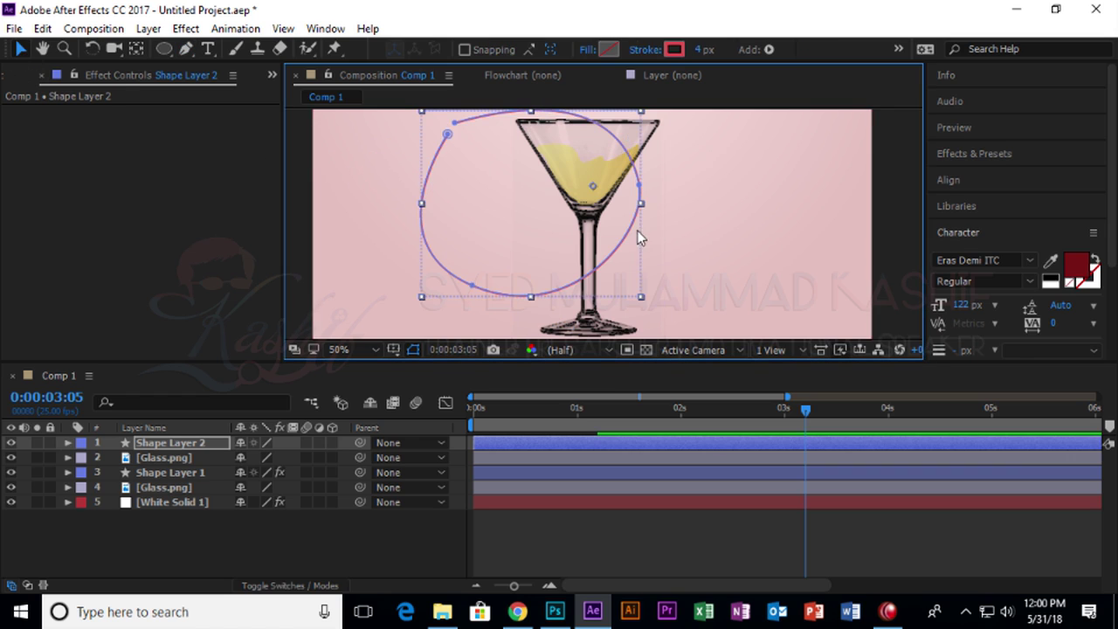
left_click_drag(635, 225, 701, 239)
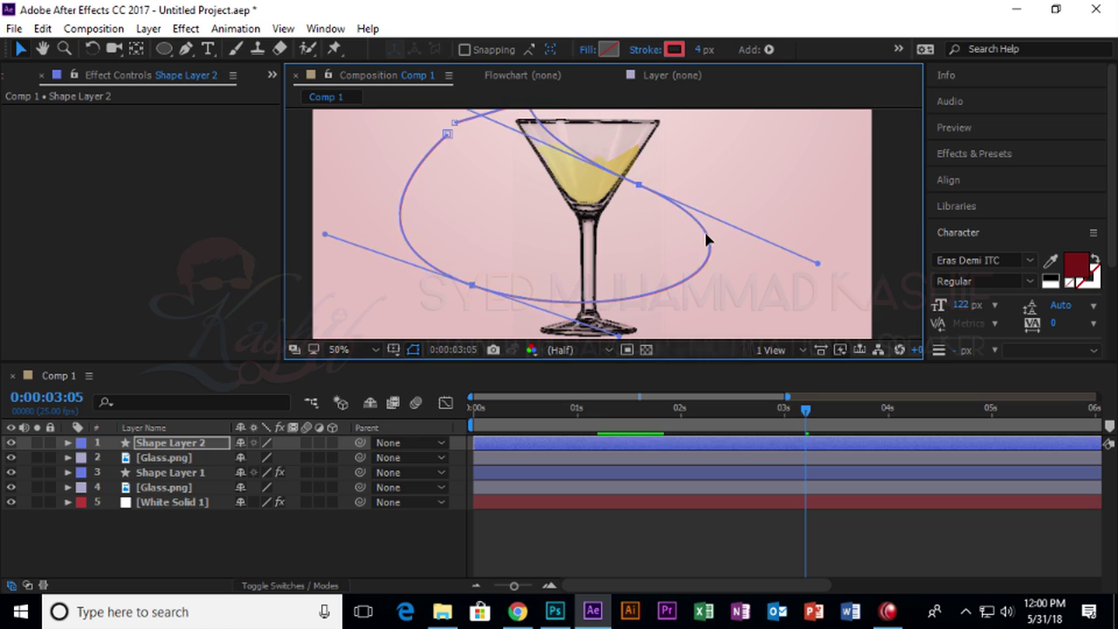
key("ctrl+z")
left_click_drag(636, 169, 783, 188)
Center the loop in the composition with the Align panel and move its anchor into the glass bowl.
left_click(137, 49)
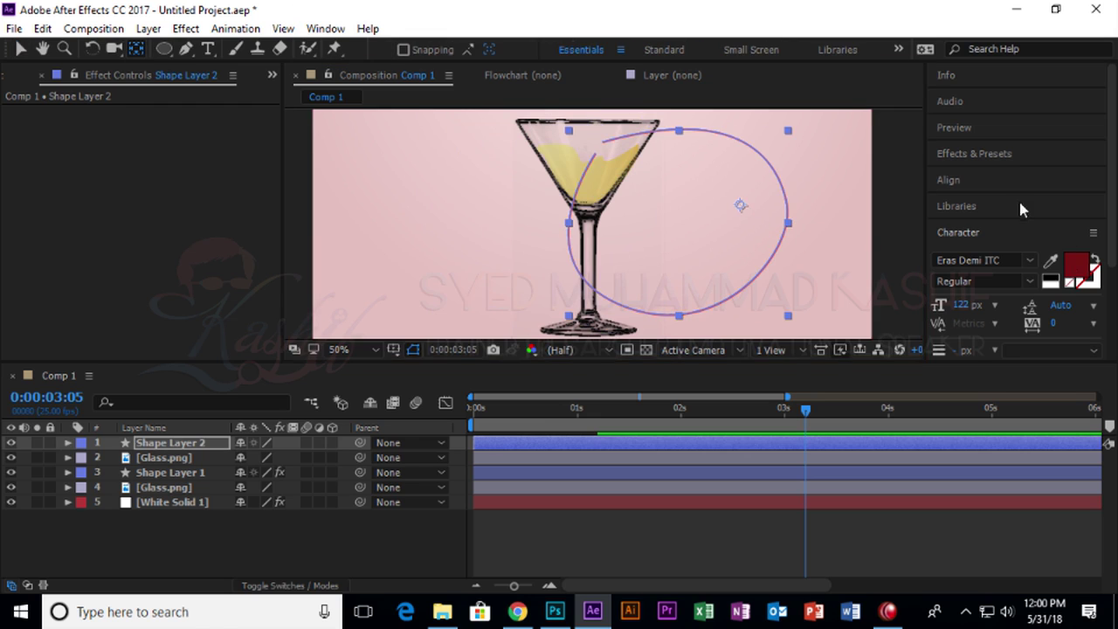
left_click(1006, 180)
left_click(974, 223)
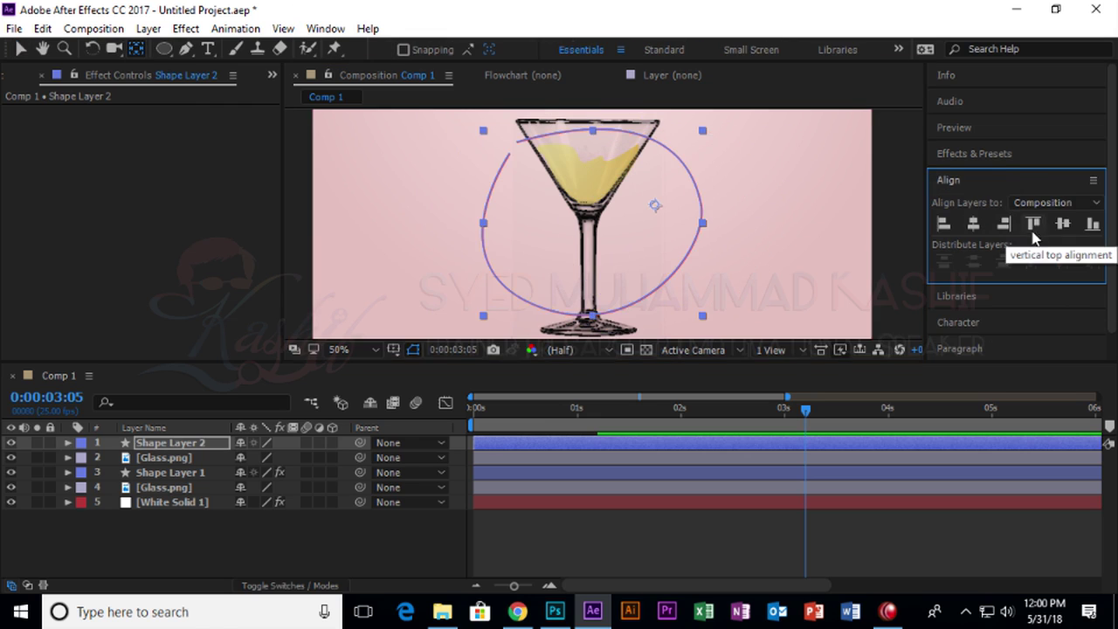
left_click(1062, 224)
left_click_drag(655, 170, 585, 186)
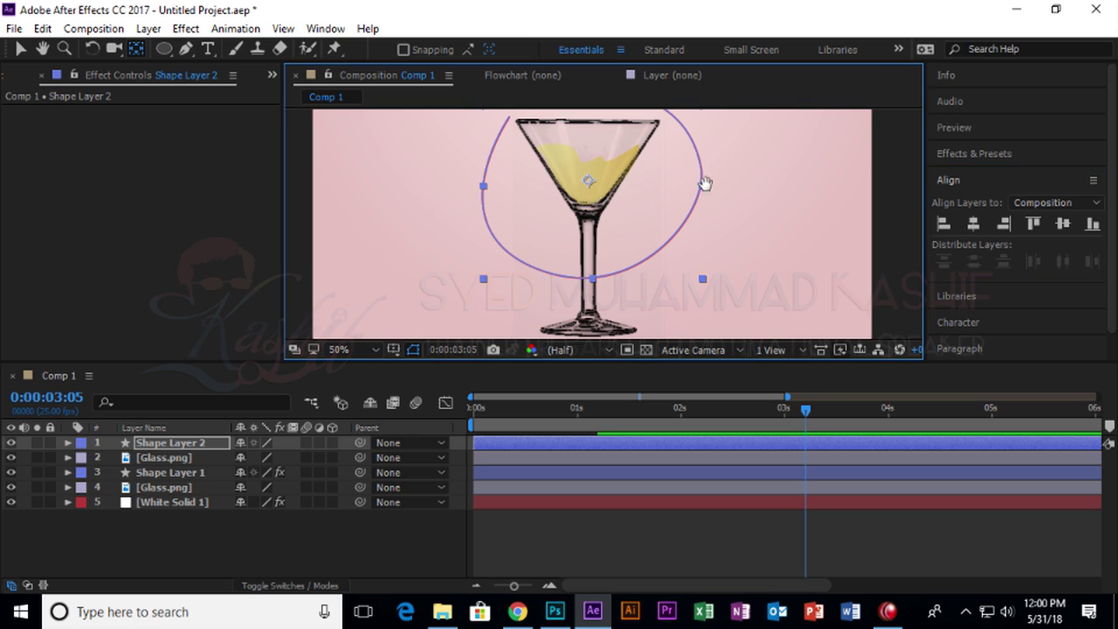
left_click_drag(706, 182, 726, 289)
mouse_move(7, 49)
left_mouse_down()
mouse_move(91, 41)
mouse_move(19, 39)
mouse_move(12, 54)
left_mouse_up()
Pull a curve handle from the loop's top-left point, then delete the looped path layer.
left_click(348, 162)
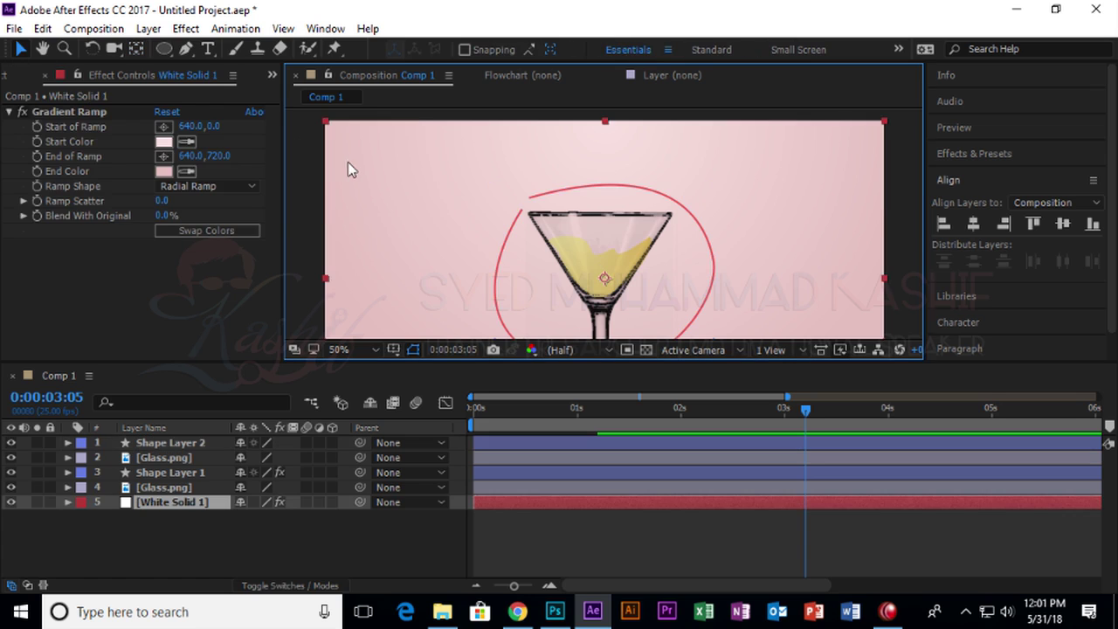
left_click(194, 446)
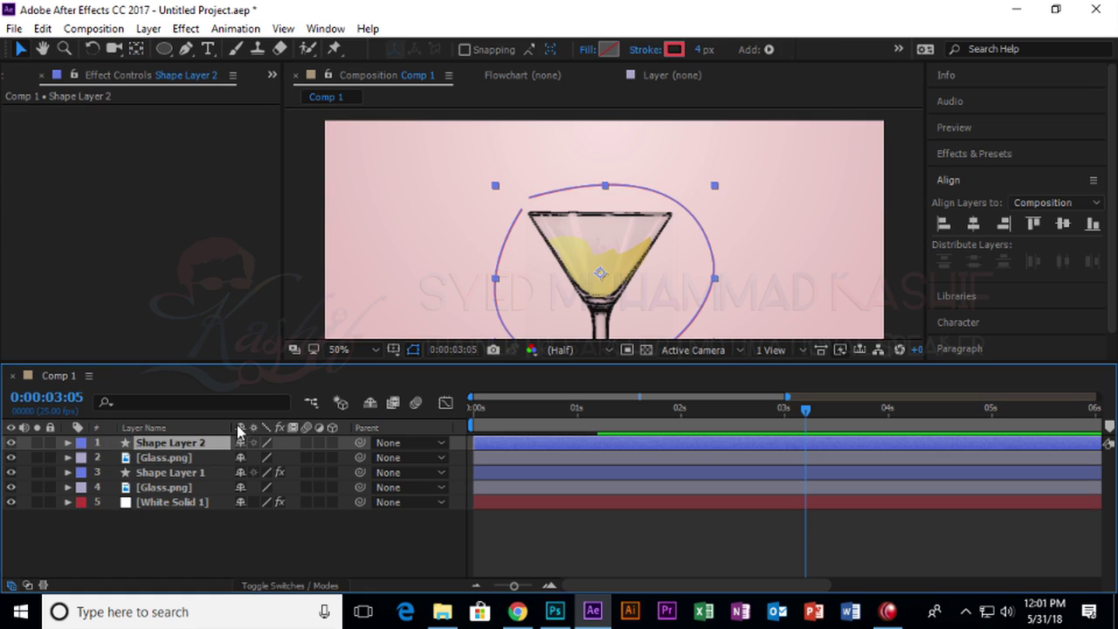
left_click(186, 49)
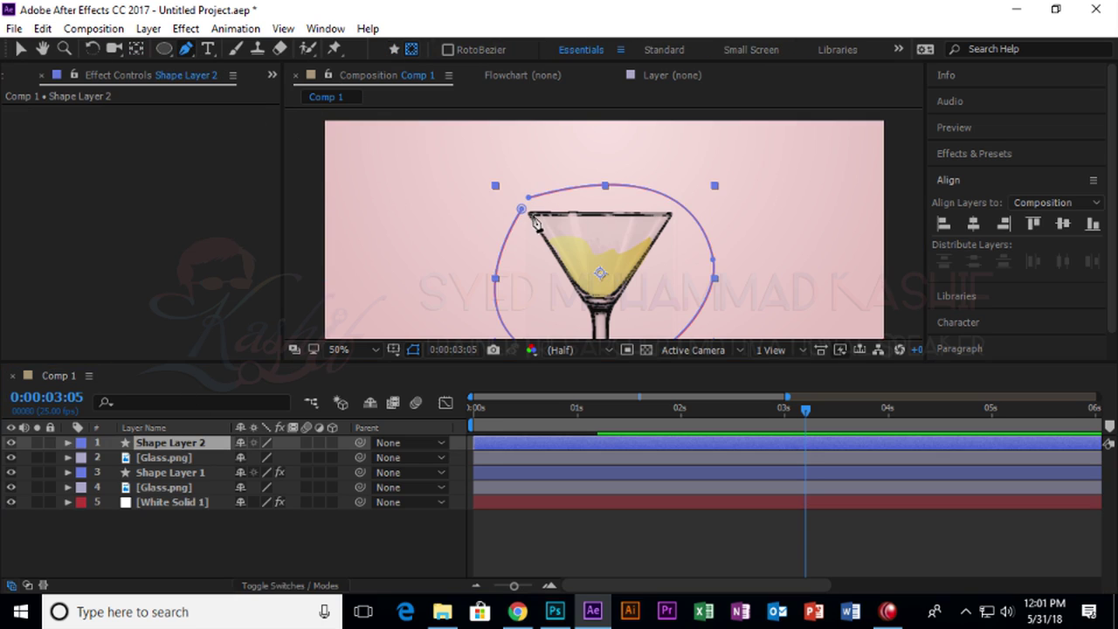
left_click_drag(522, 210, 393, 235)
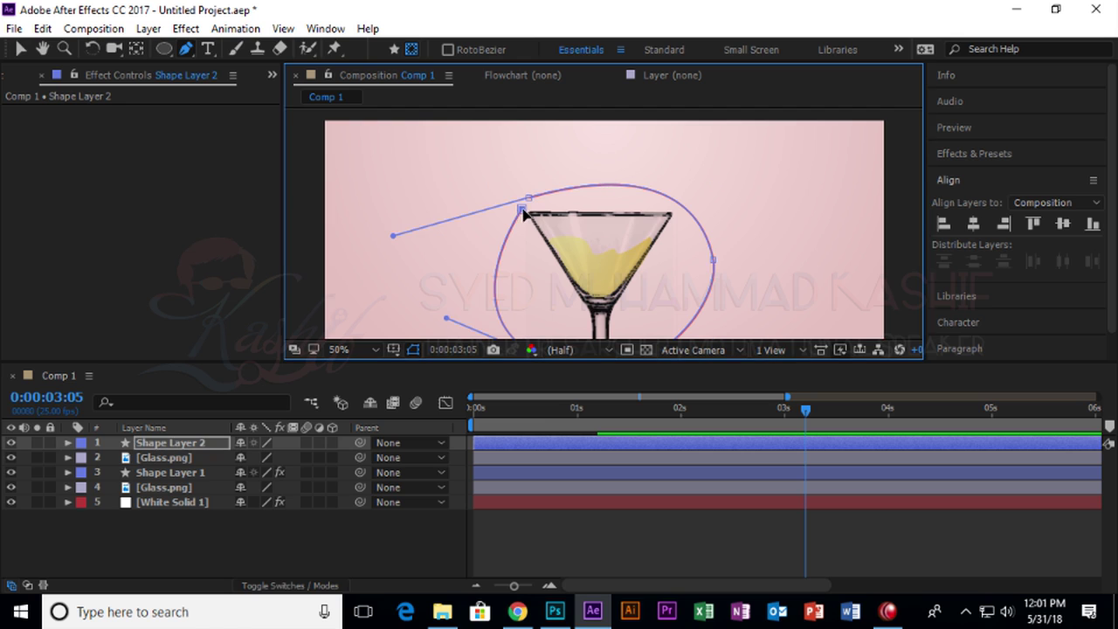
left_click(19, 49)
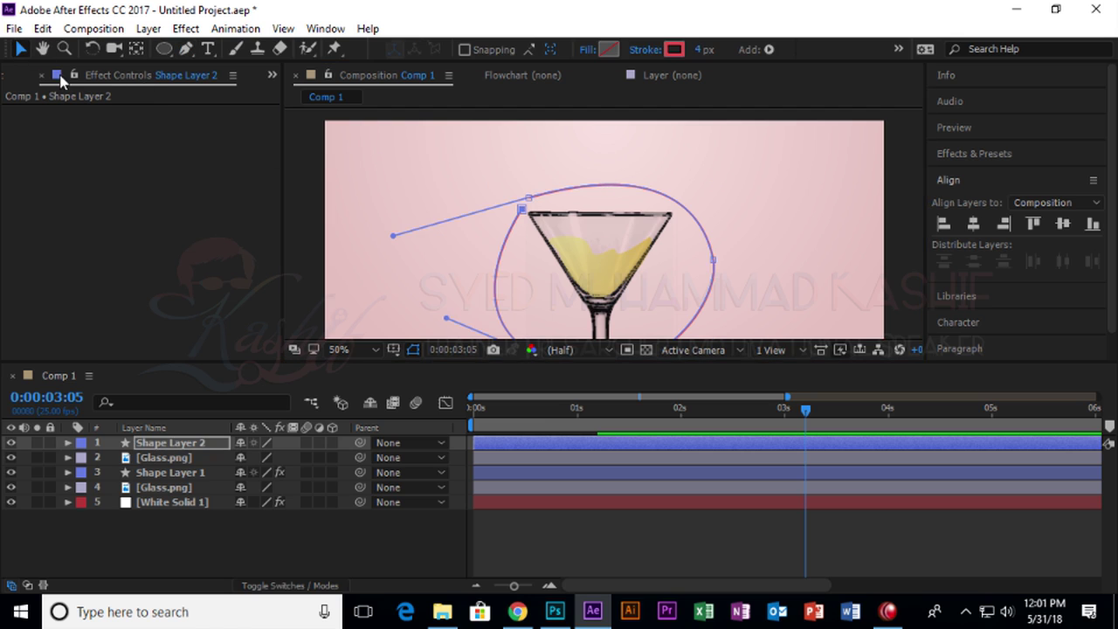
key("Delete")
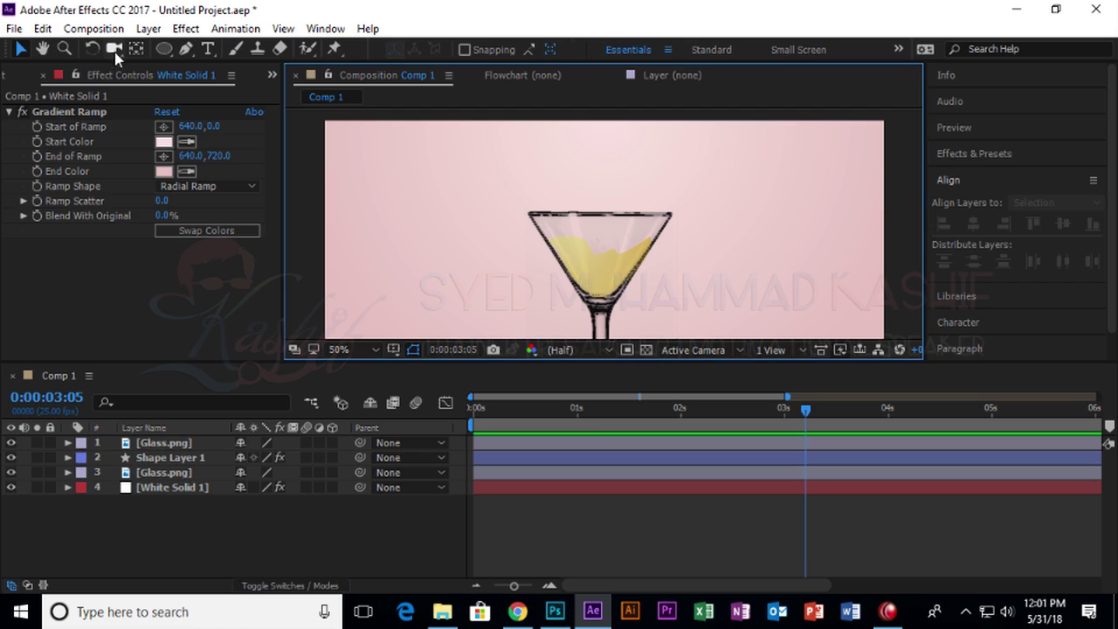
Draw a new circle around the glass and add a mask-mode vertex on its lower-left edge.
left_click(167, 51)
left_click_drag(452, 150, 649, 348)
left_click(186, 49)
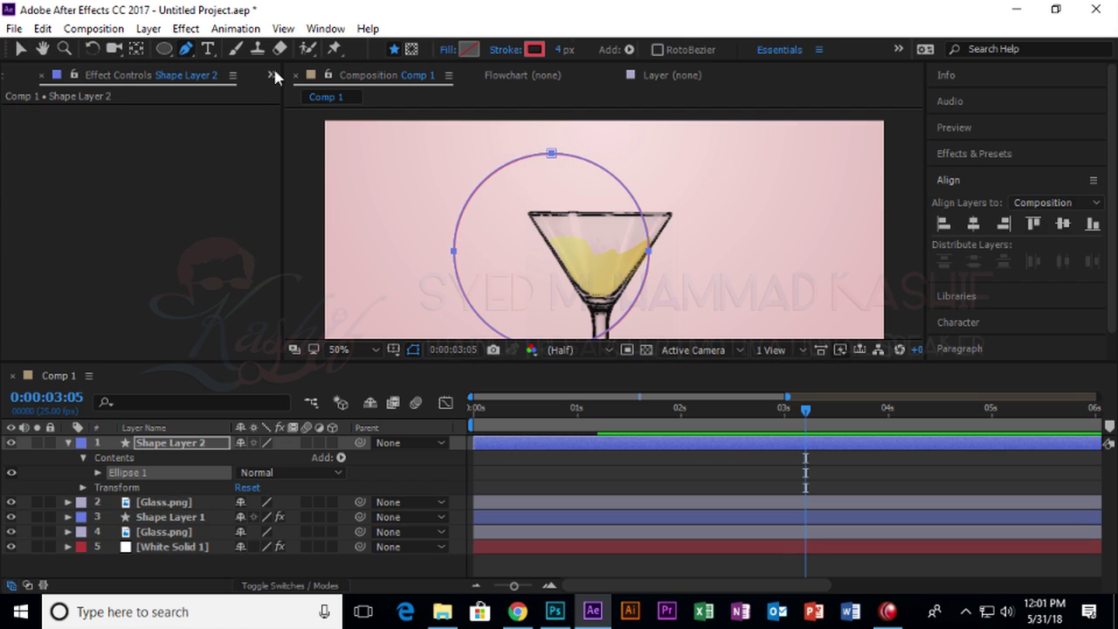
left_click(411, 49)
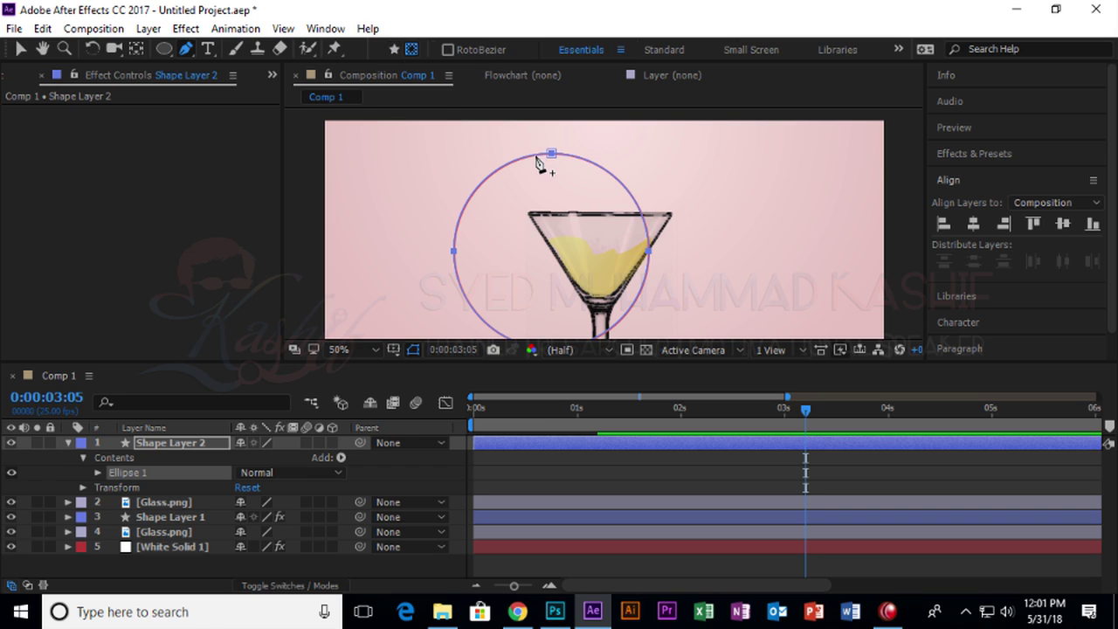
left_click(485, 323)
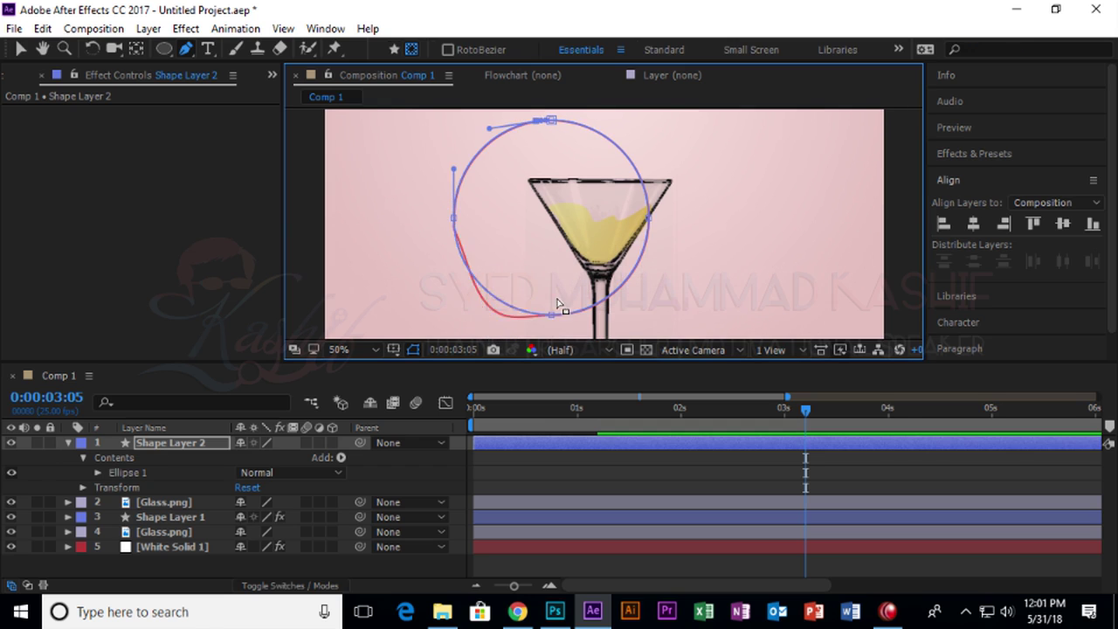
Zoom in and flip the top vertex's tangent handle to point right.
scroll(569, 200, "up", 4)
scroll(592, 223, "up", 10)
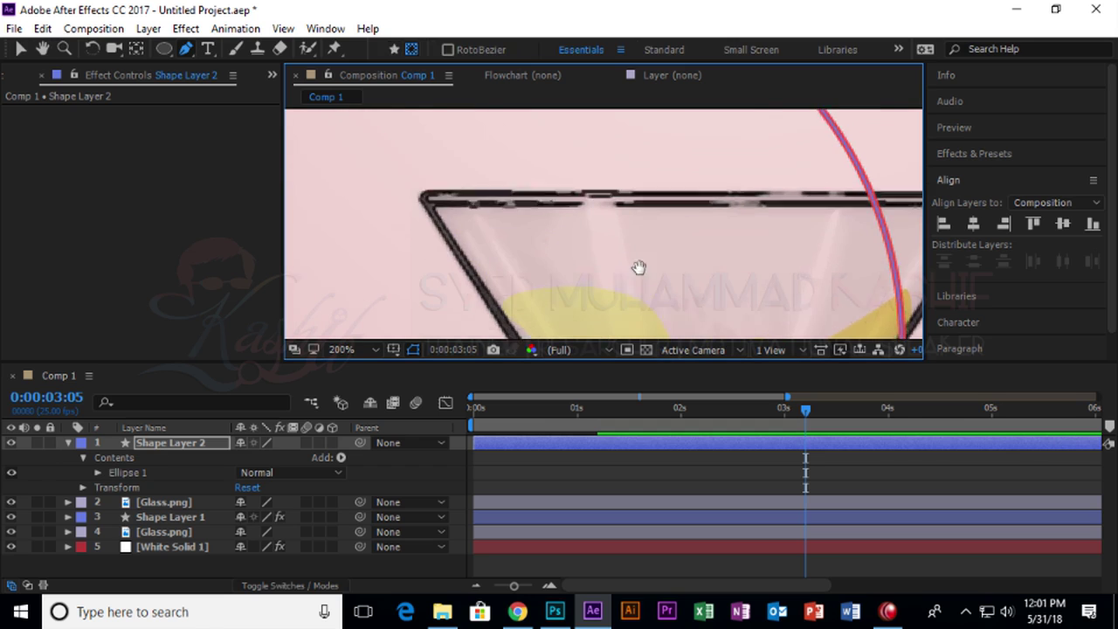
scroll(611, 262, "up", 2)
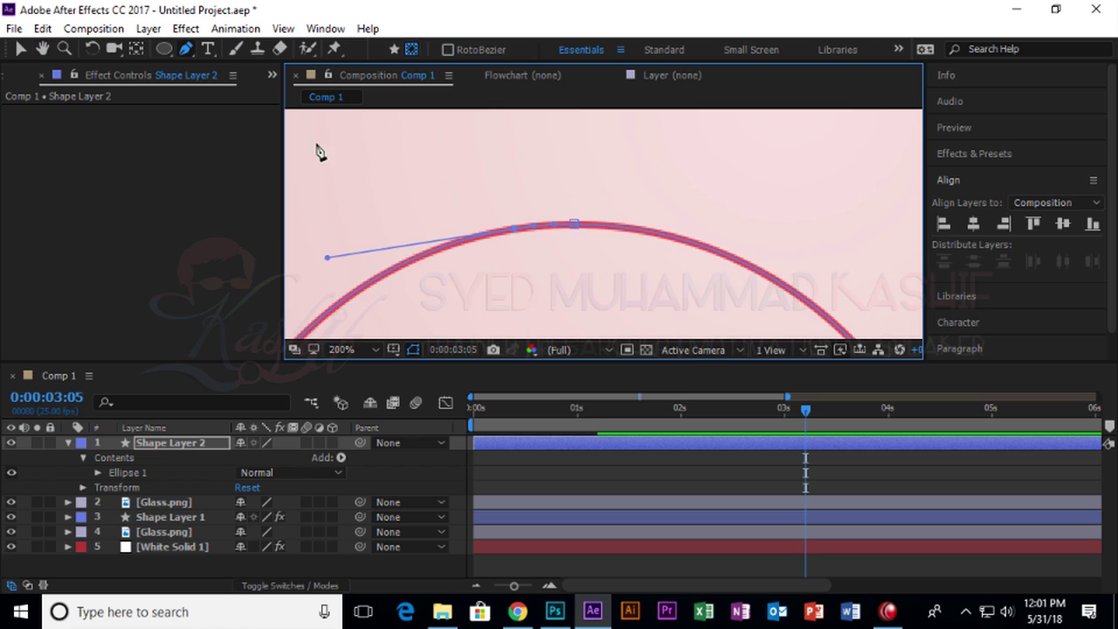
left_click(23, 51)
left_click(576, 226)
left_click_drag(576, 226, 586, 226)
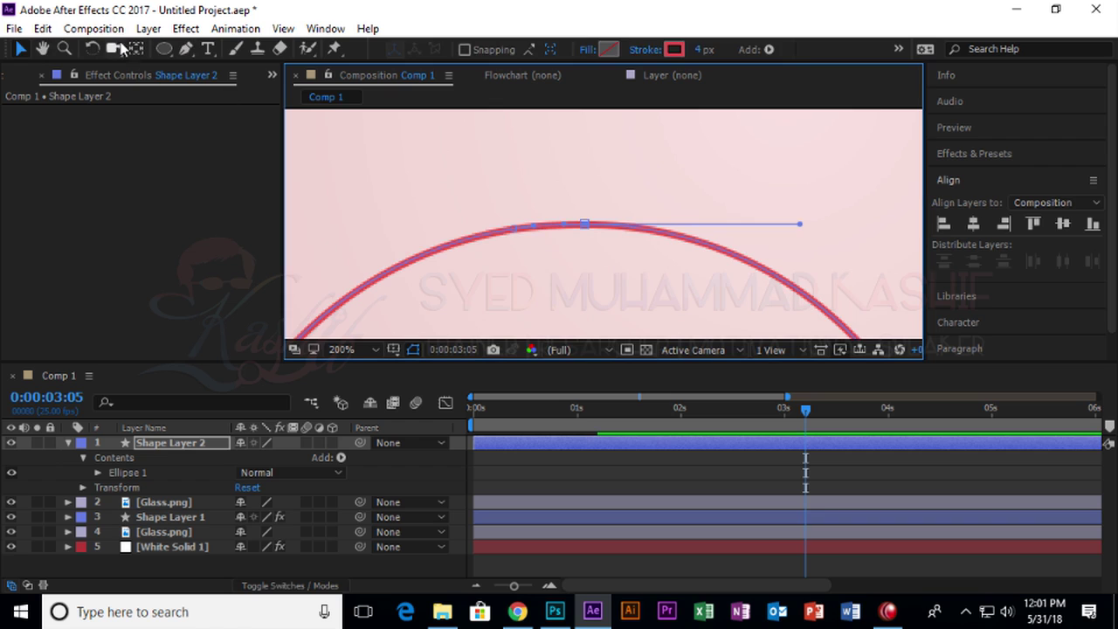
left_click(180, 50)
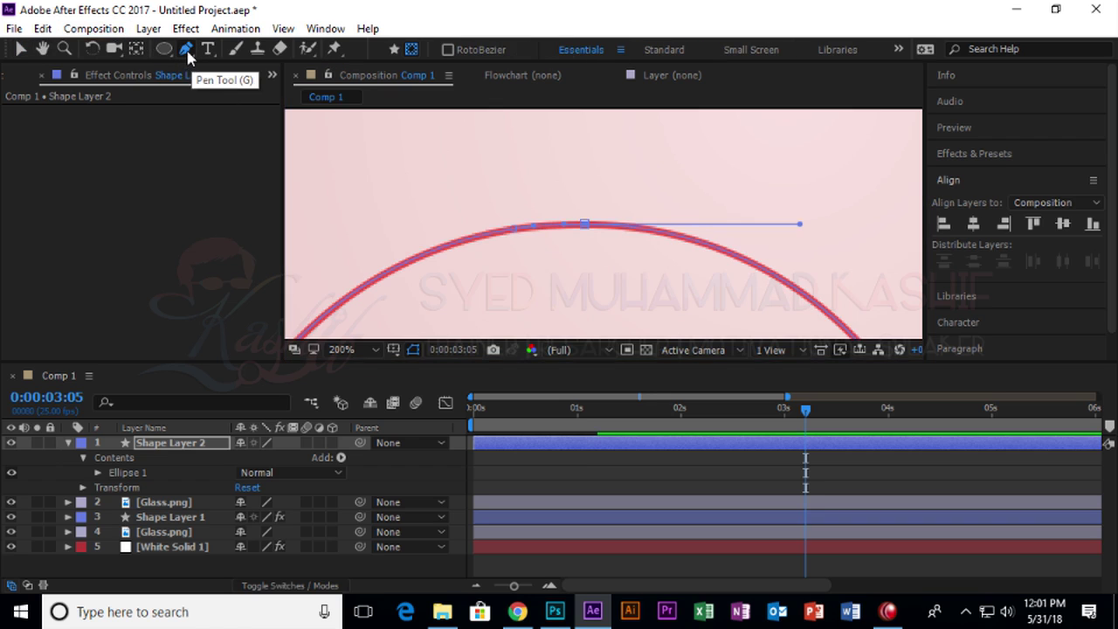
Expand Ellipse 1's Path 1 and the ellipse and layer Transform properties in the timeline.
left_click(96, 472)
scroll(149, 495, "down", 3)
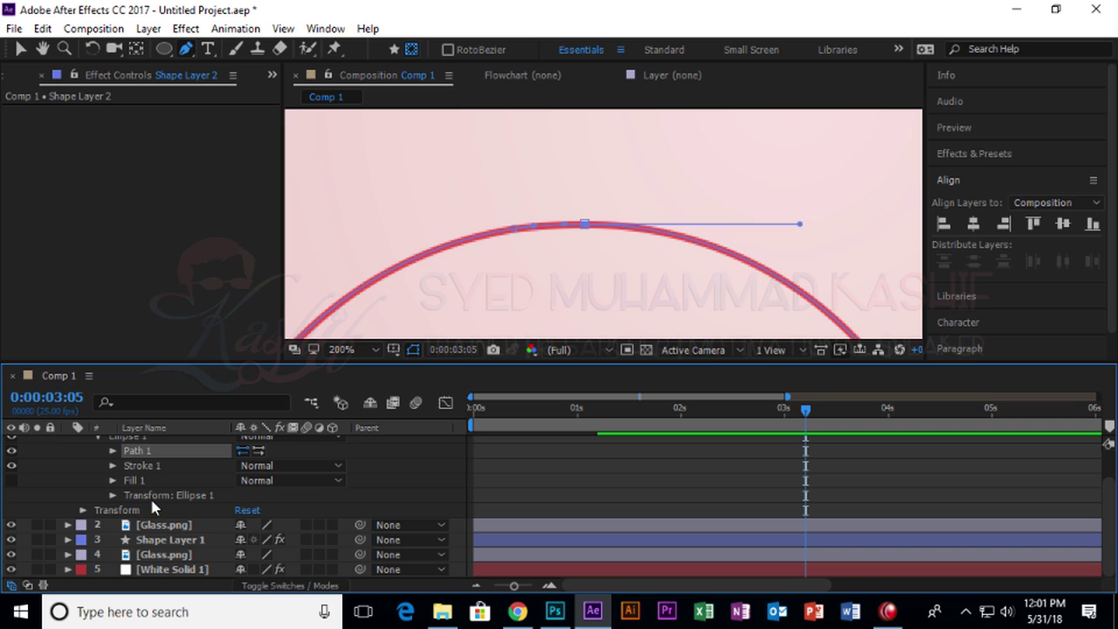
left_click(113, 451)
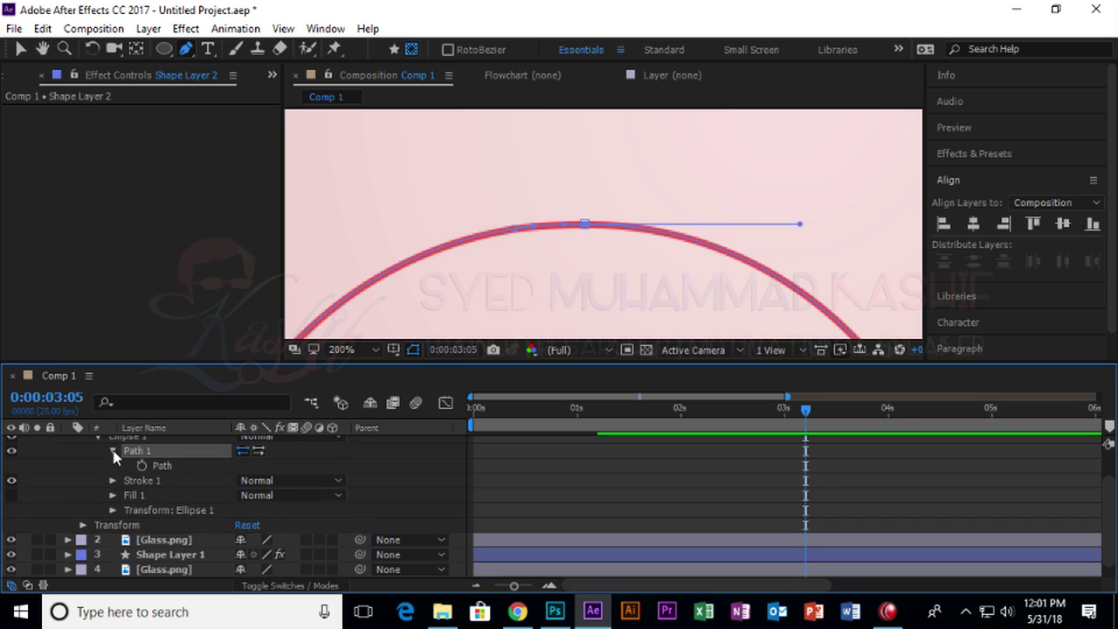
left_click(113, 510)
scroll(112, 507, "down", 3)
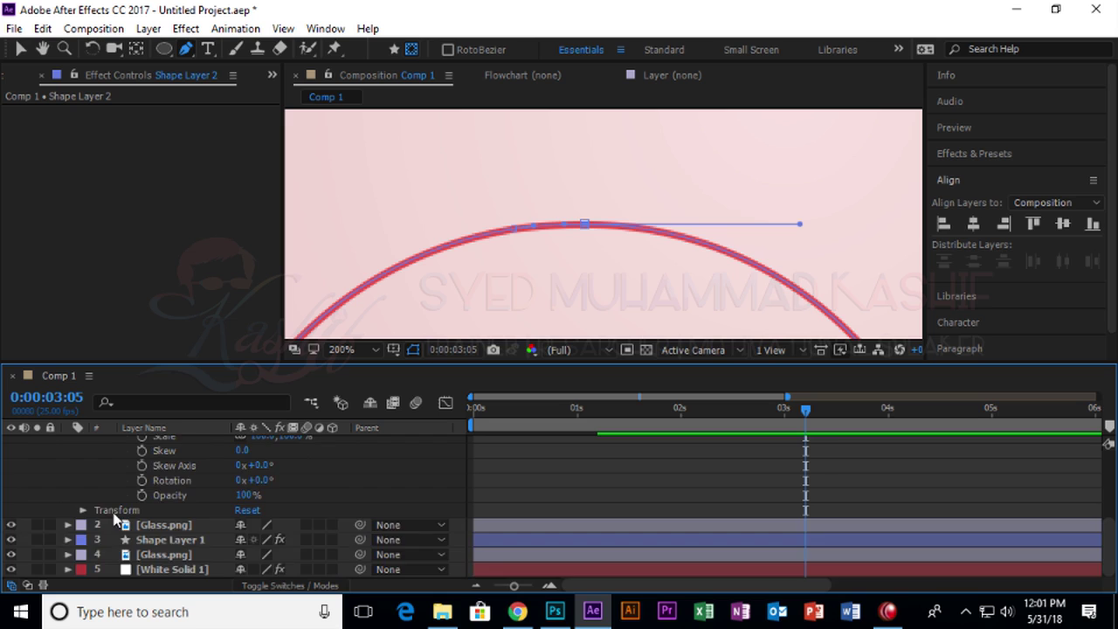
scroll(113, 519, "up", 3)
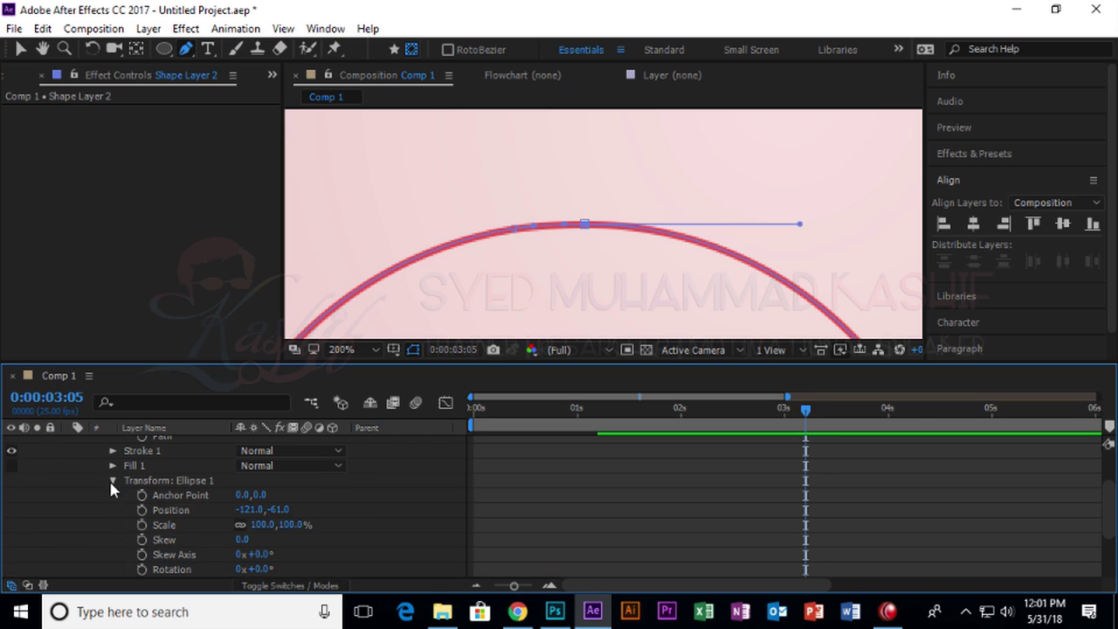
left_click(110, 480)
left_click(83, 507)
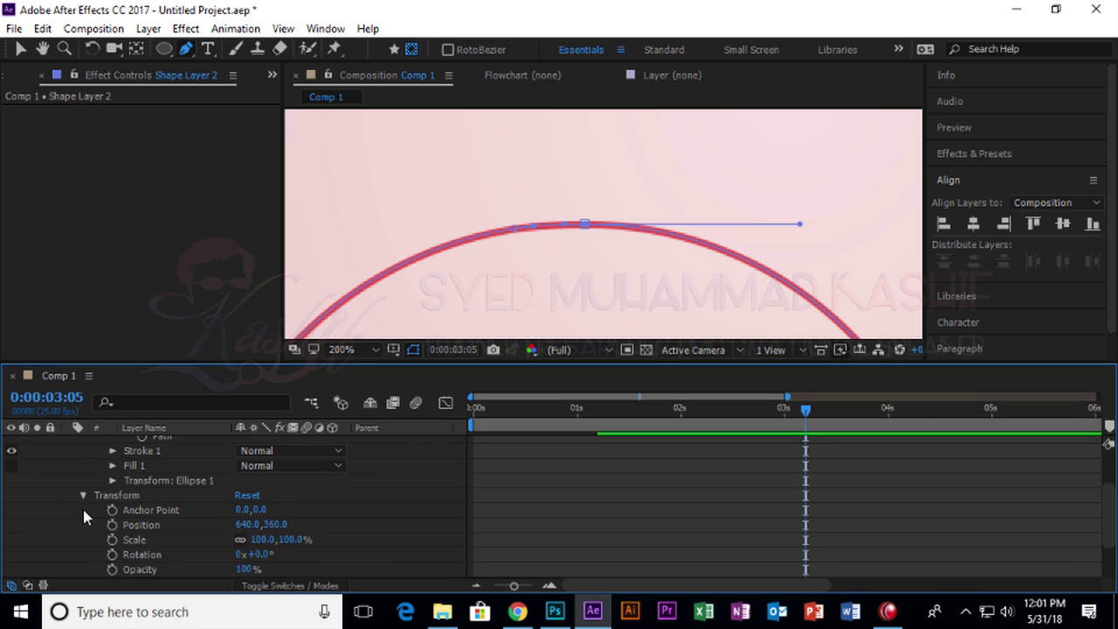
scroll(162, 517, "down", 2)
scroll(161, 521, "up", 3)
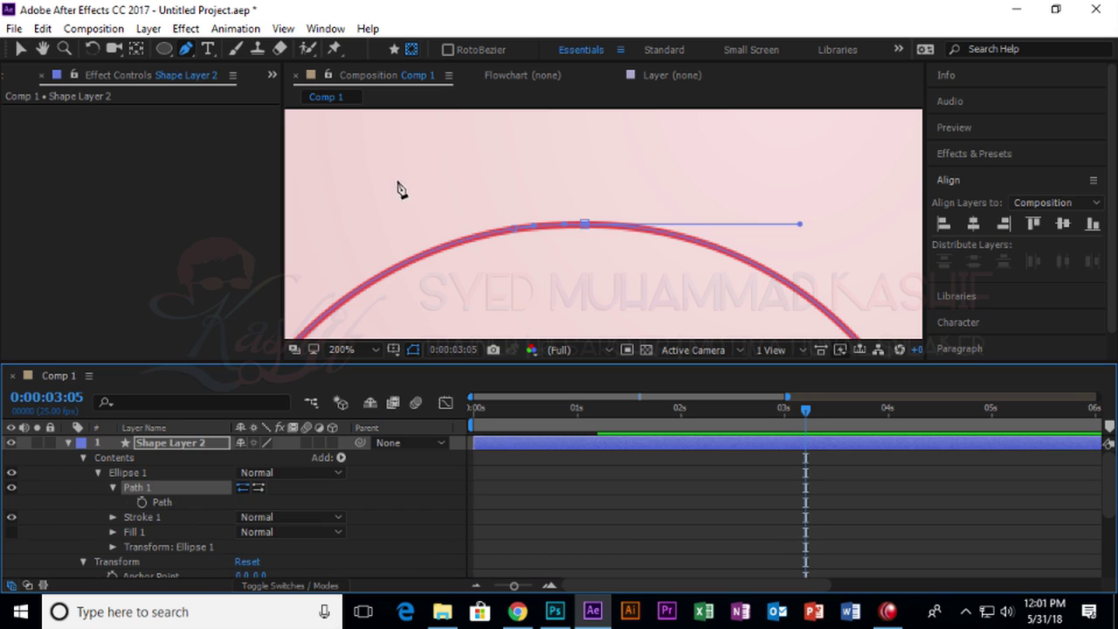
Select Shape Layer 2's Ellipse 1 Path 1 to show its vertices in the viewer.
left_click(21, 49)
left_click(584, 224)
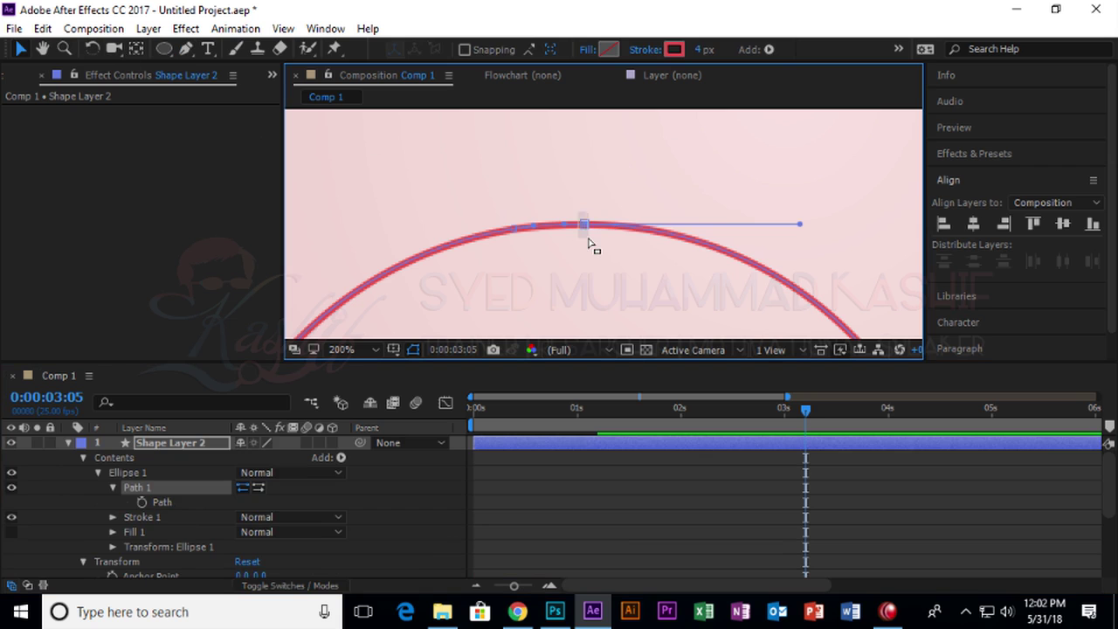
left_click(588, 229)
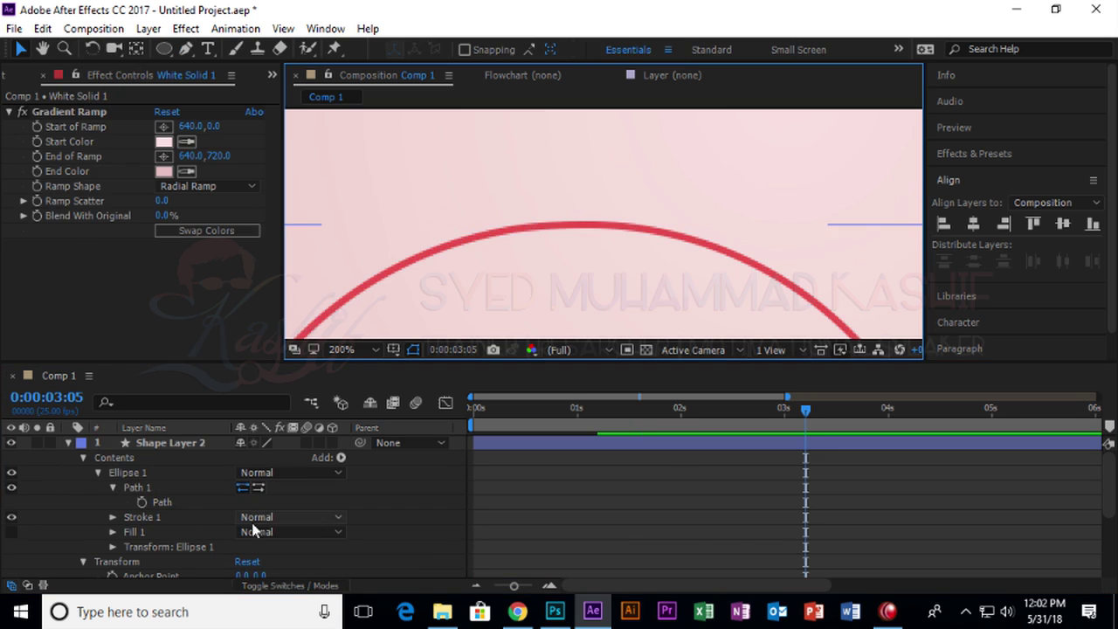
left_click(163, 443)
left_click(573, 226)
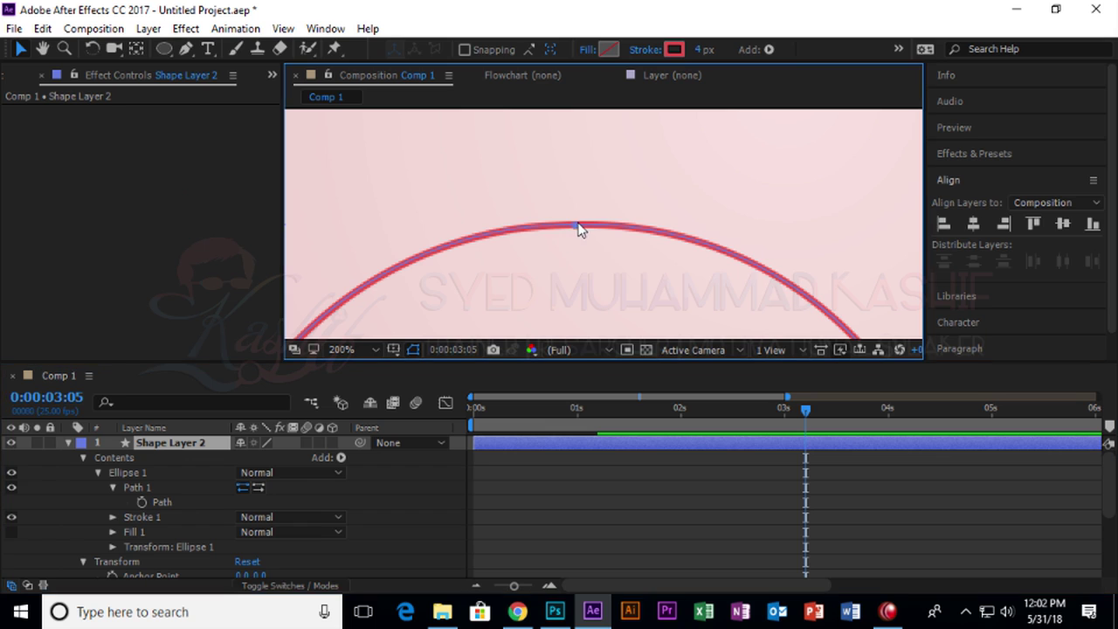
left_click(145, 479)
left_click(140, 488)
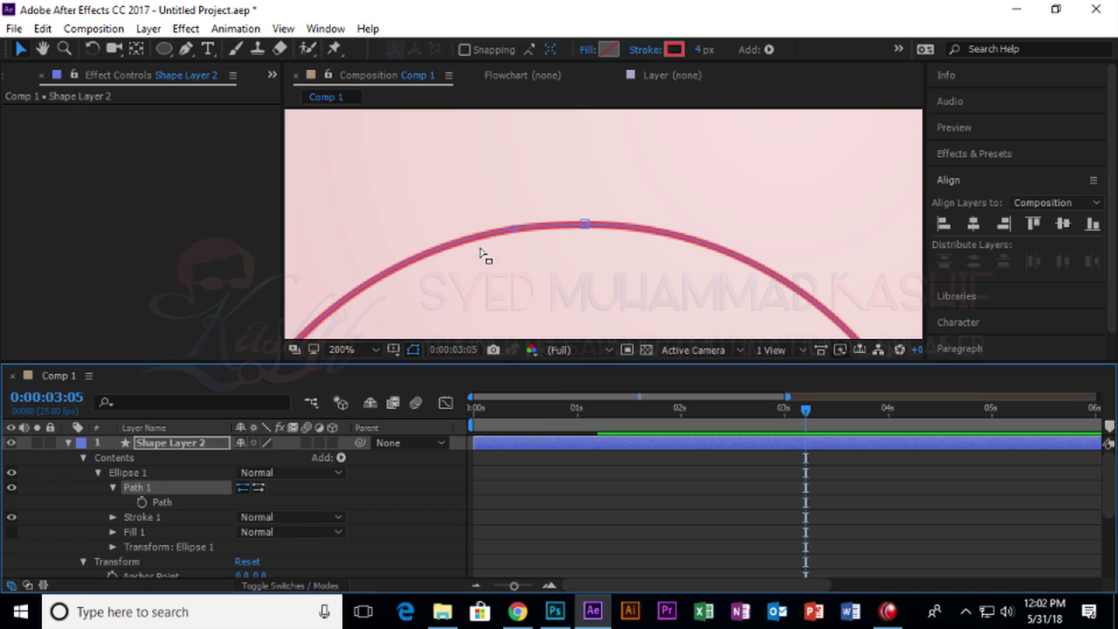
Convert the top vertex's left side to a corner, then undo the path edits.
left_click(512, 233)
left_click(514, 235, "ctrl+alt")
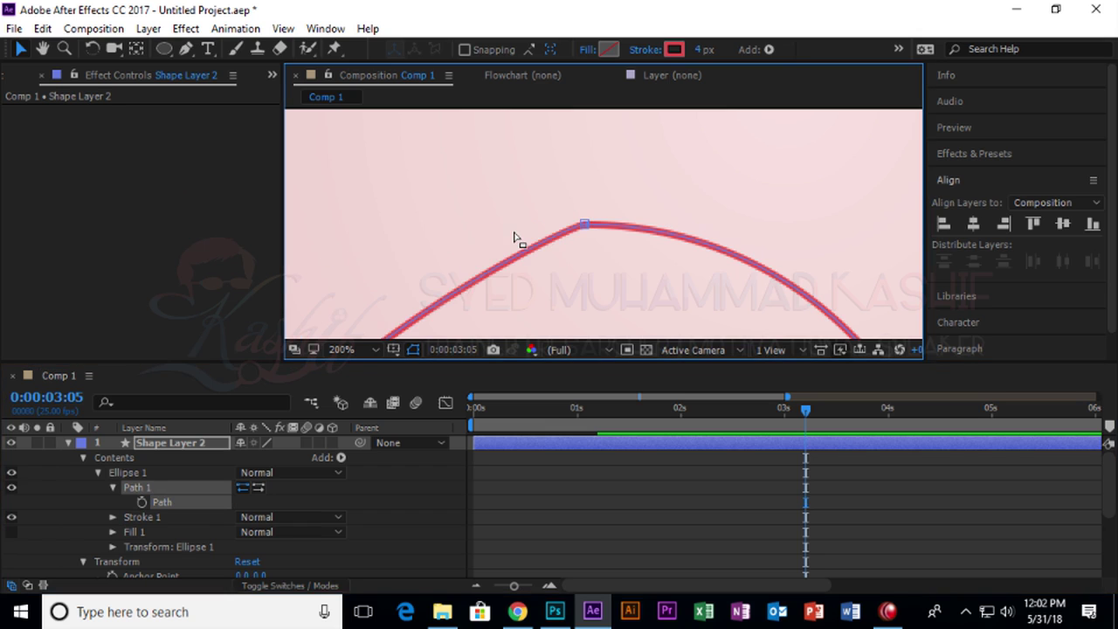
key("ctrl+z")
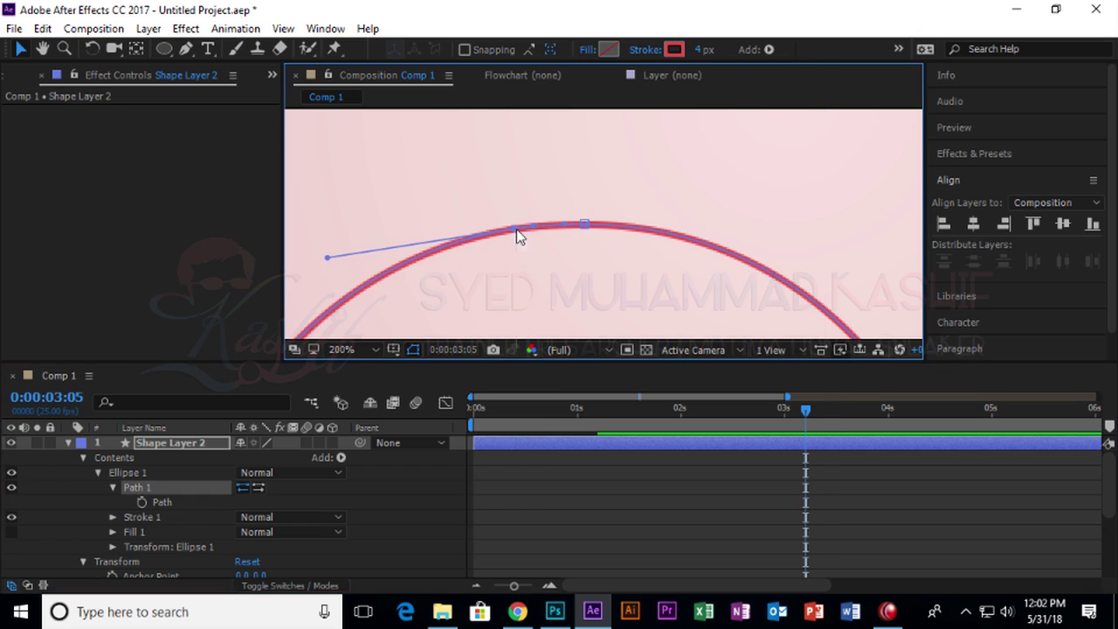
right_click(516, 231)
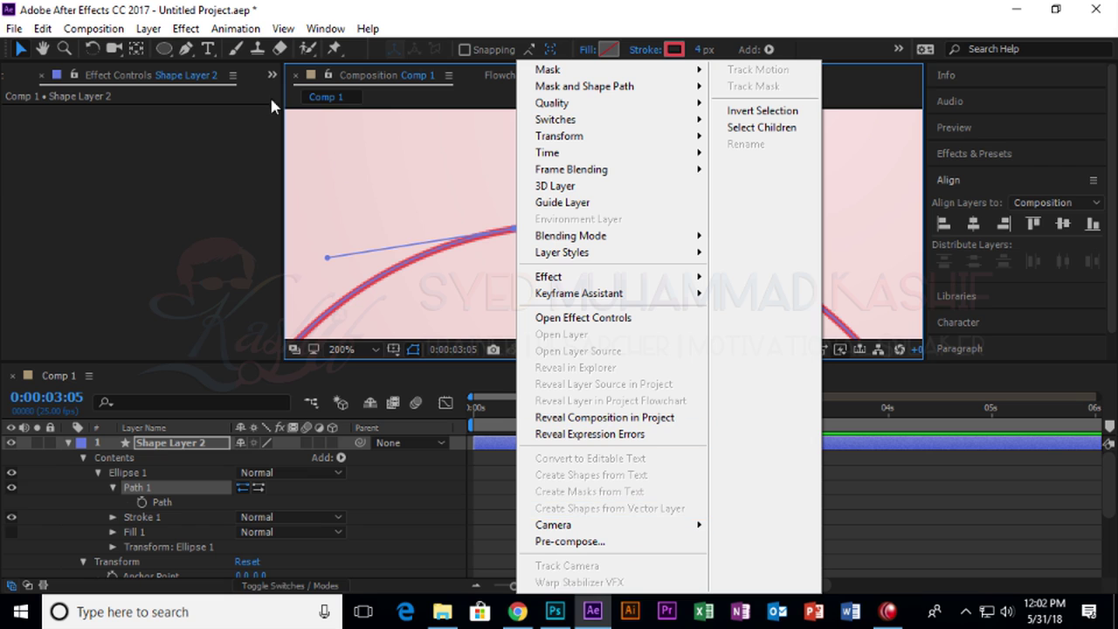
left_click(189, 51)
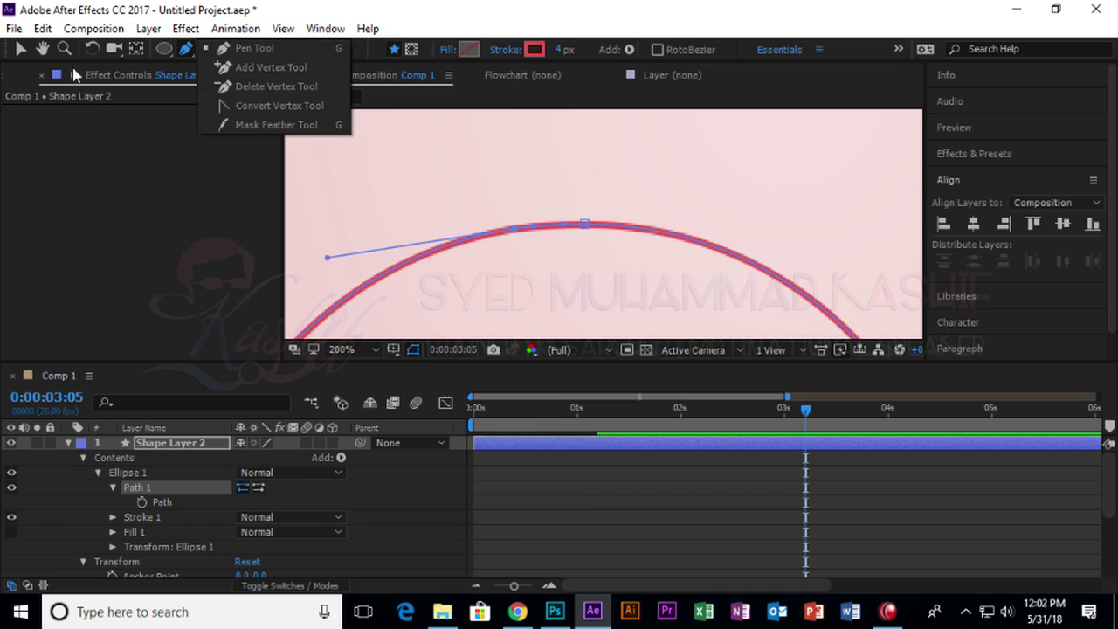
left_click(24, 54)
key("ctrl+z")
key("ctrl+z")
key("ctrl+z")
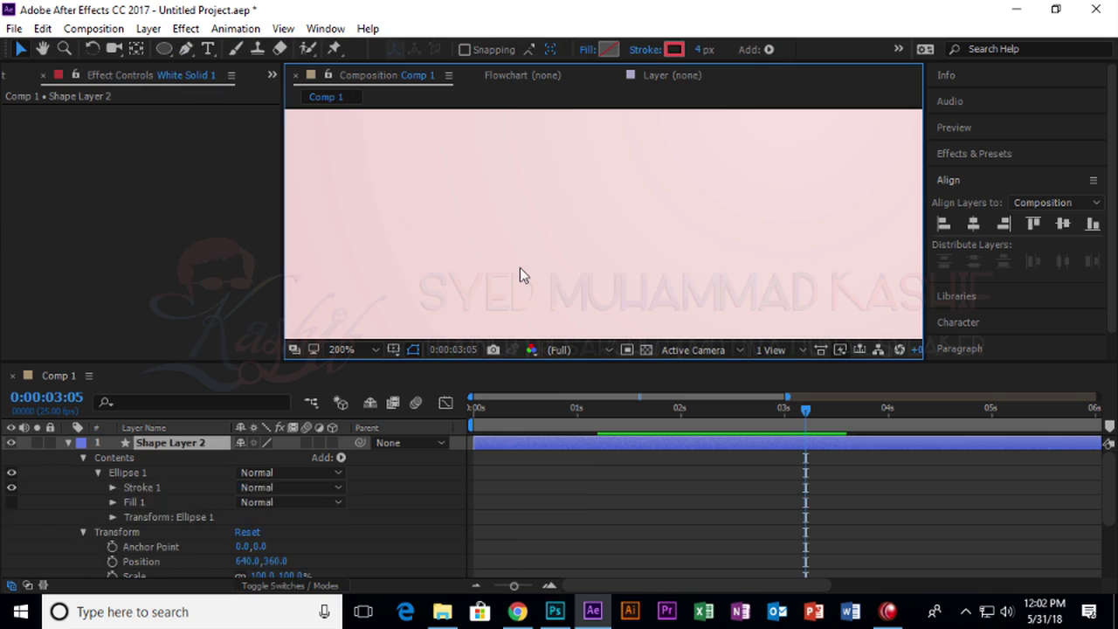
Scrub through the animation, return to the start, and select the White Solid 1 layer.
scroll(655, 175, "down", 5)
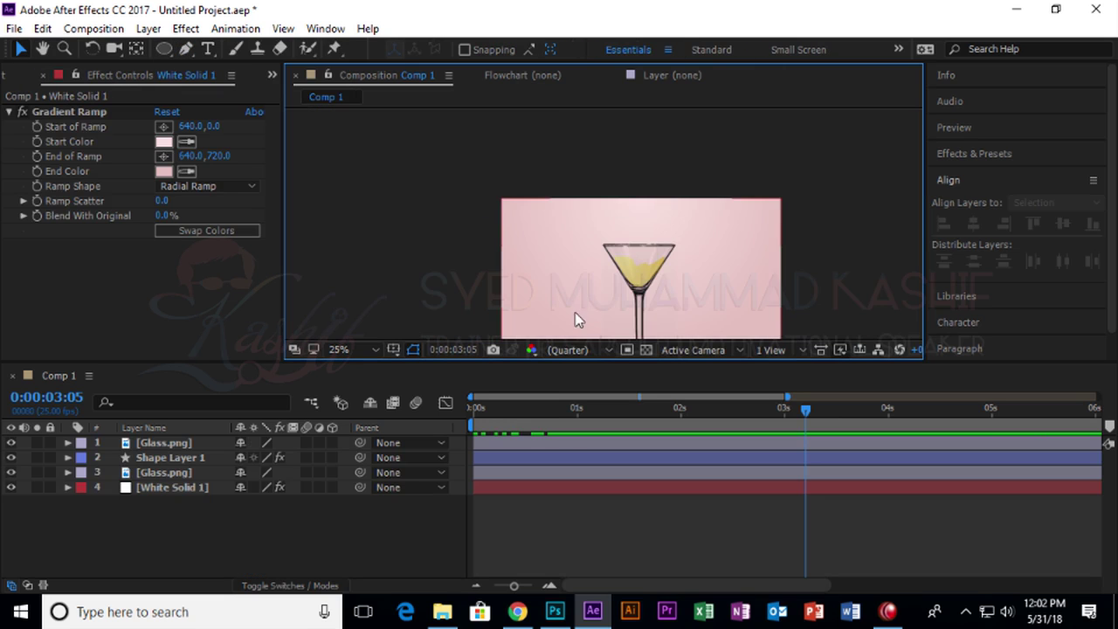
left_click_drag(524, 400, 837, 446)
key("Home")
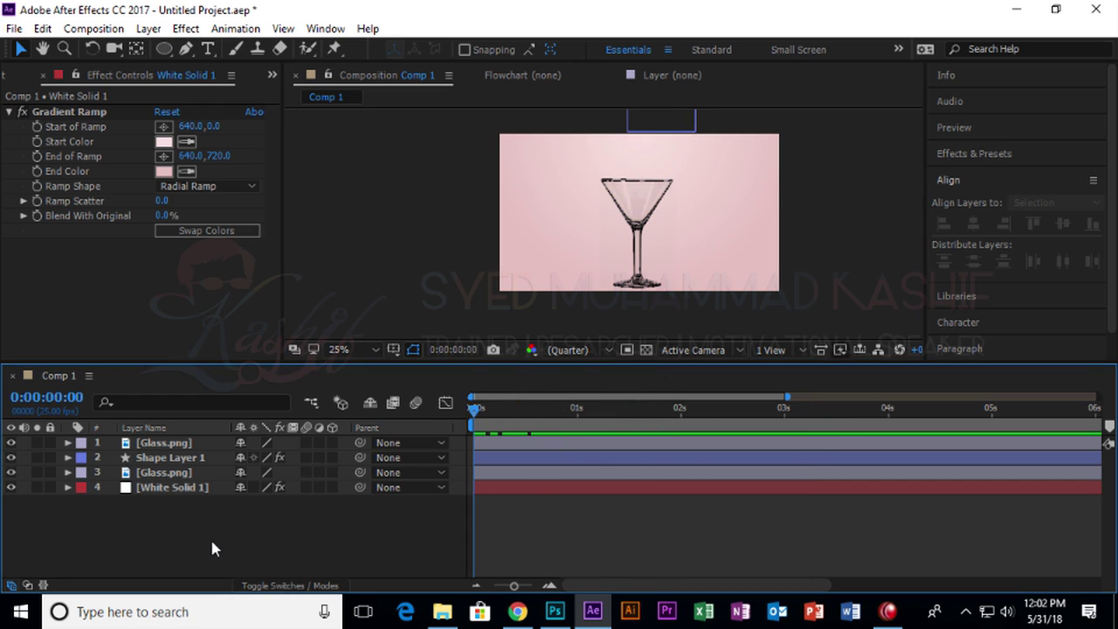
right_click(211, 547)
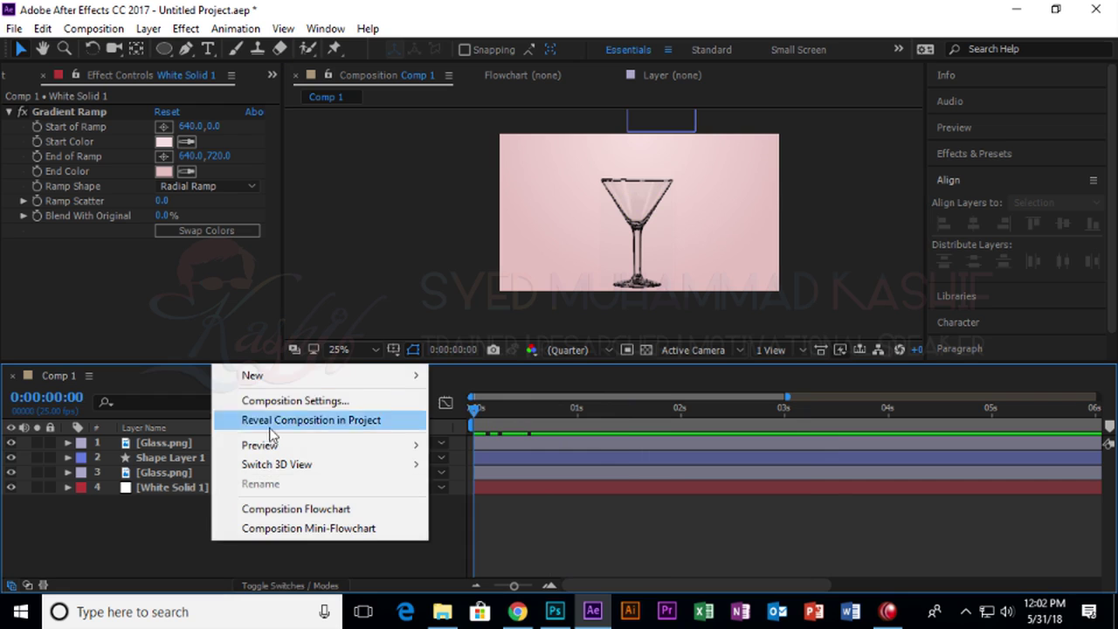
left_click(222, 317)
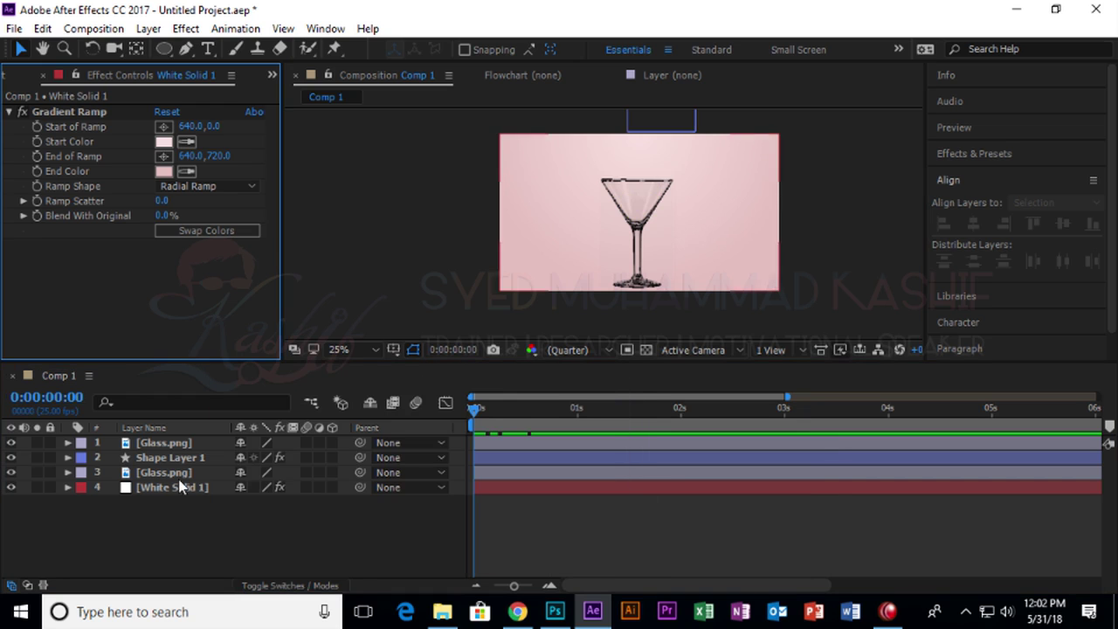
left_click(343, 473)
left_click(228, 487)
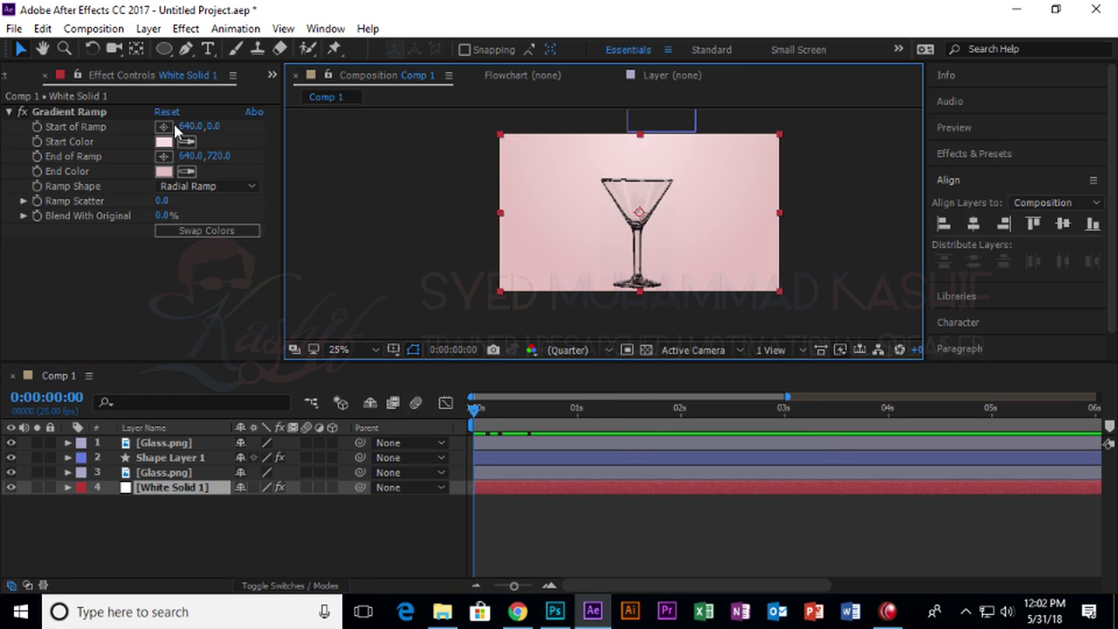
Draw a closed looping bezier mask around the martini glass on White Solid 1.
left_click(165, 49)
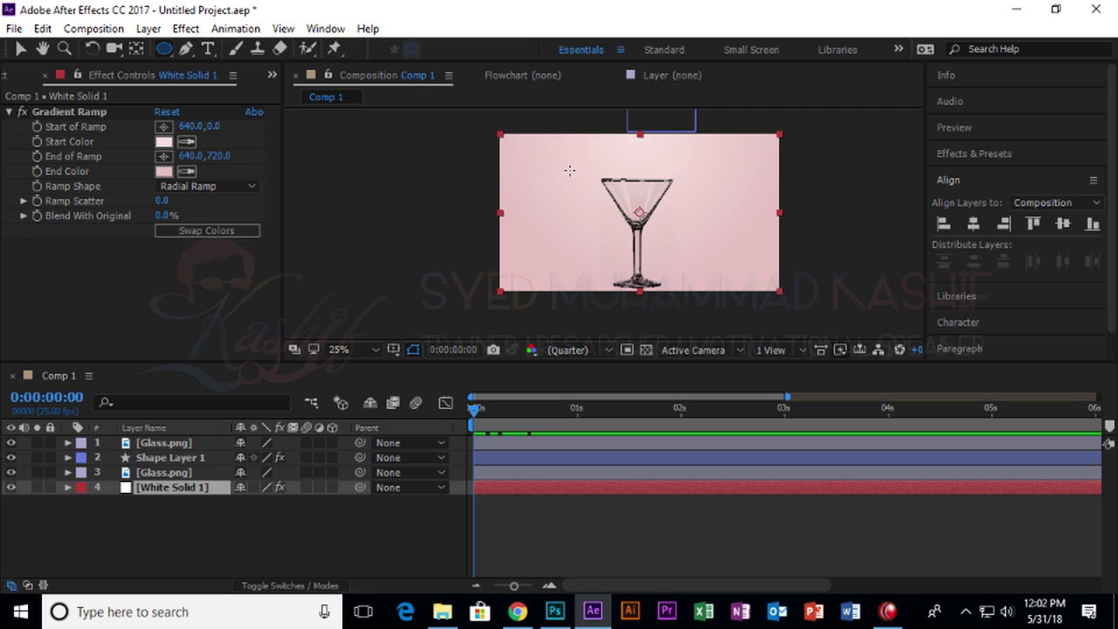
left_click(185, 49)
left_click(566, 164)
left_click_drag(590, 256, 659, 280)
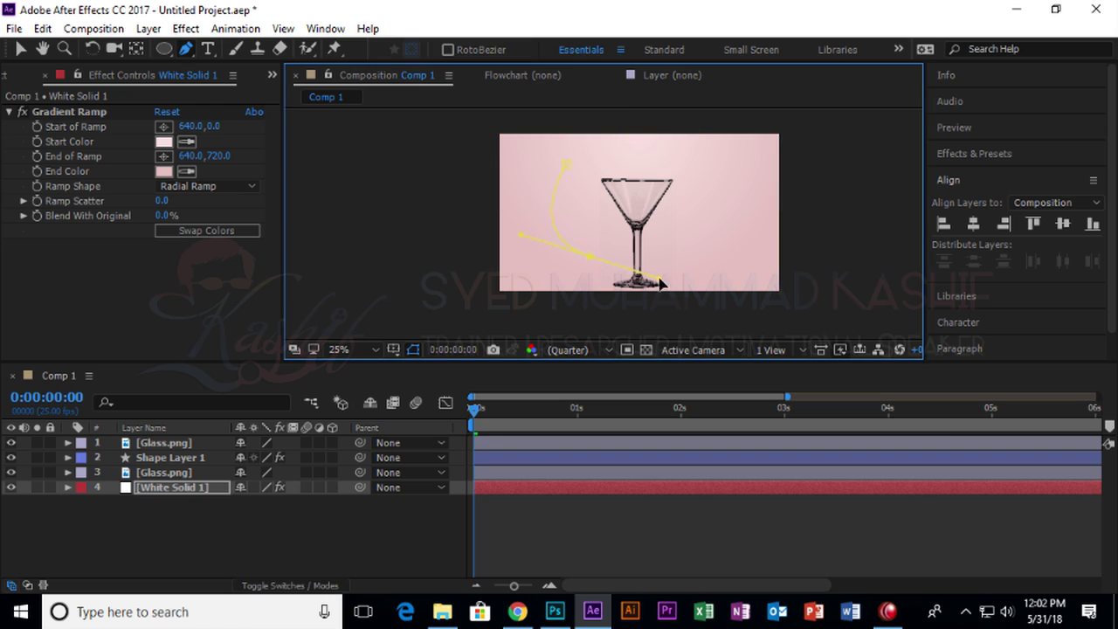
left_click_drag(742, 188, 705, 149)
left_click(567, 164)
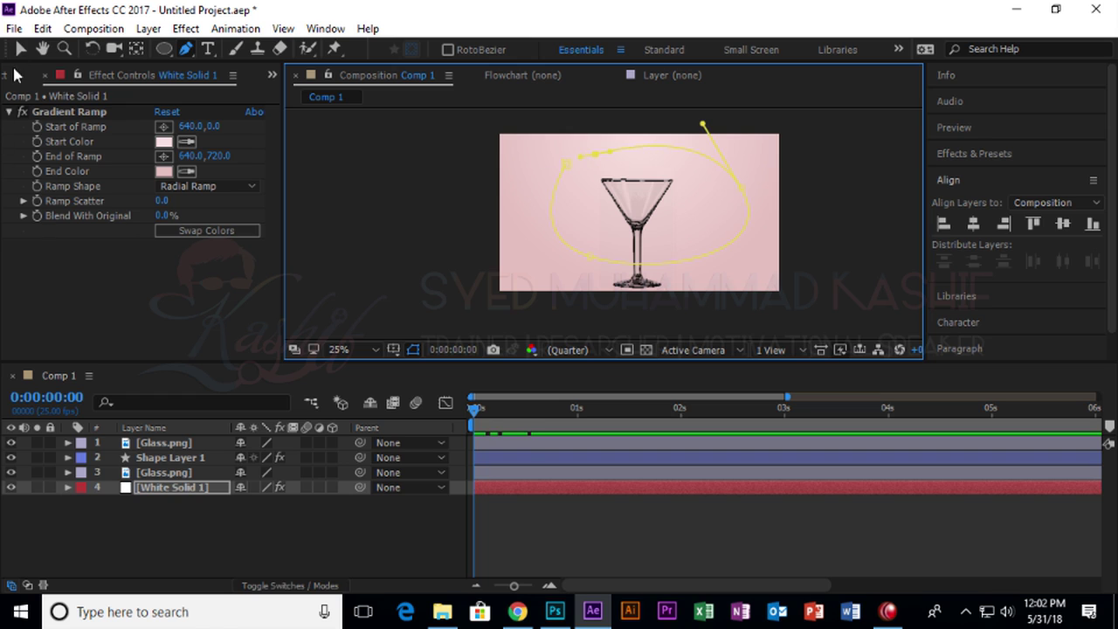
Delete Mask 1 from White Solid 1 and show the project's file list.
left_click(20, 49)
left_click(68, 487)
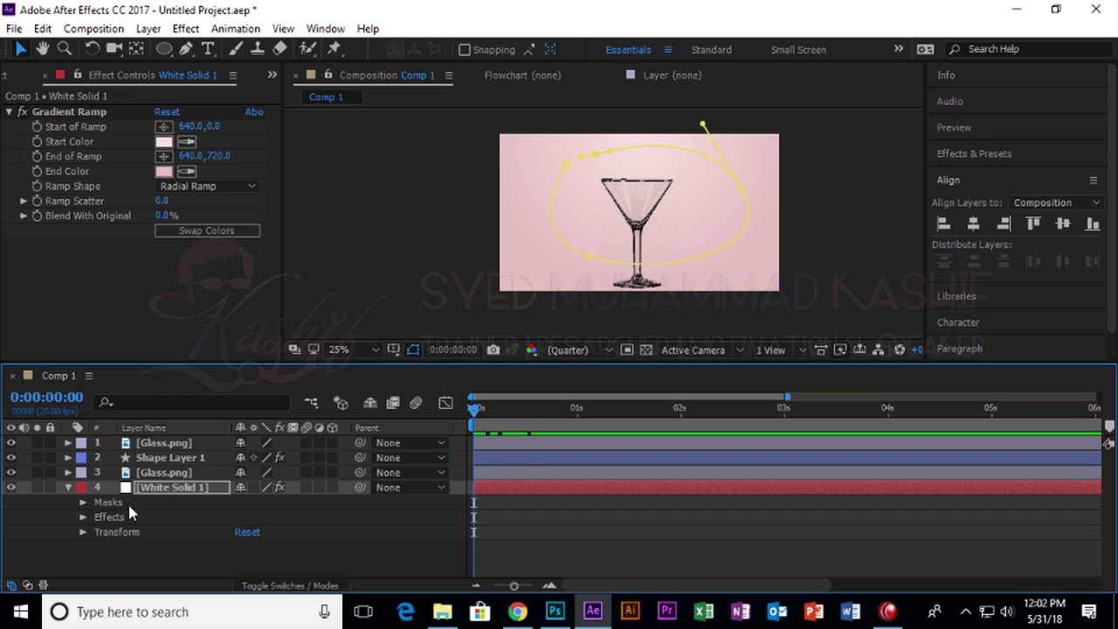
left_click(83, 503)
left_click(97, 517)
key("Delete")
left_click(68, 488)
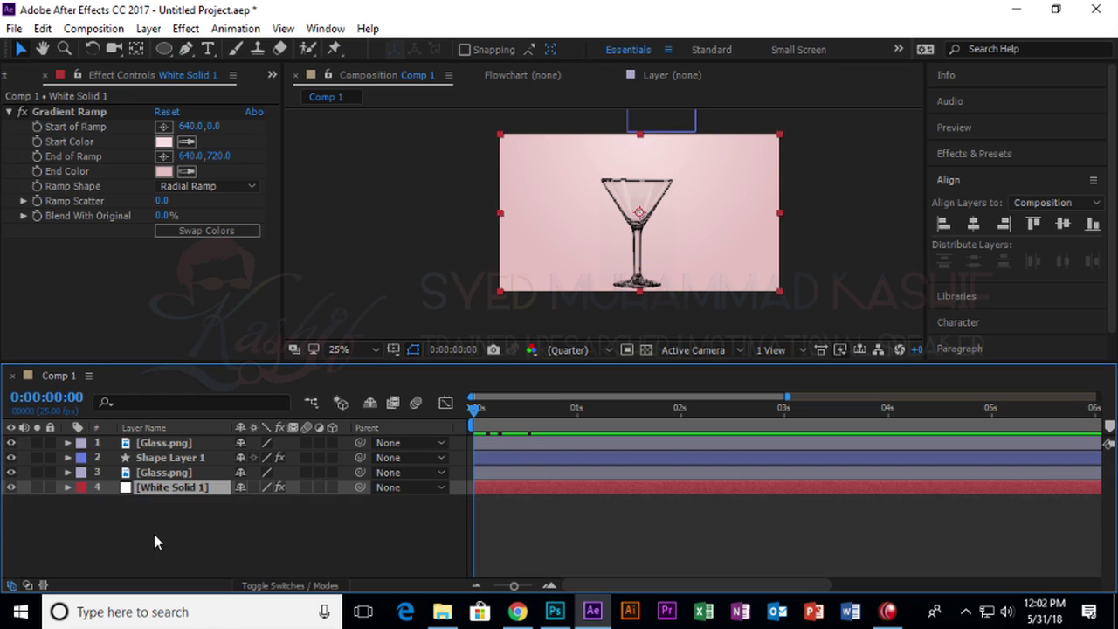
left_click(153, 530)
left_click(18, 77)
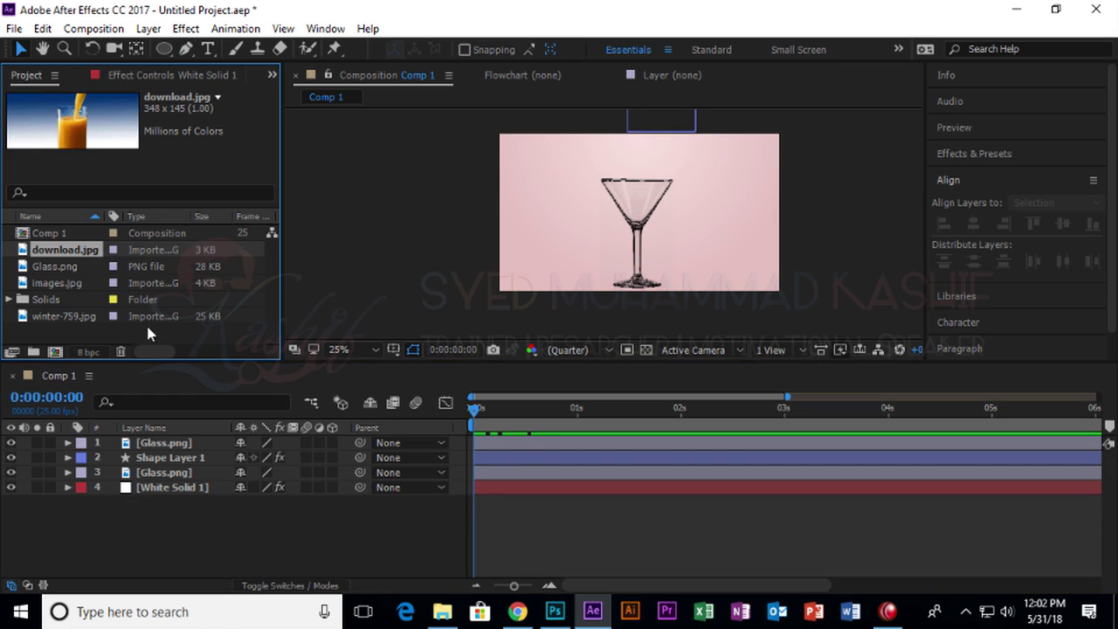
Draw a small ellipse left of the glass with no stroke and a solid red fill.
left_click(164, 48)
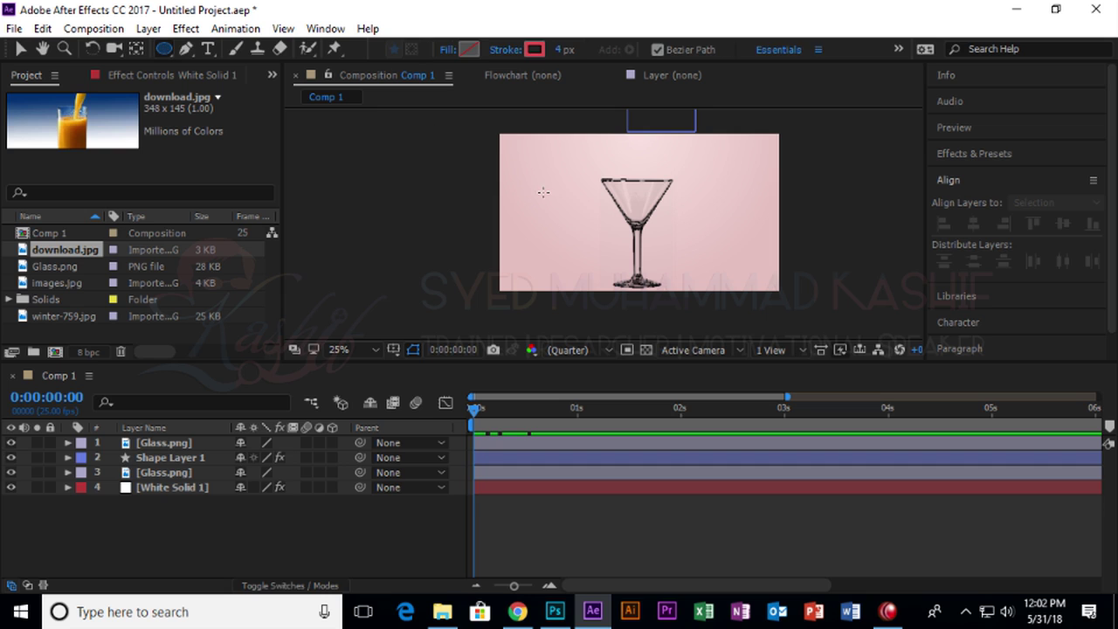
left_click_drag(543, 192, 569, 222)
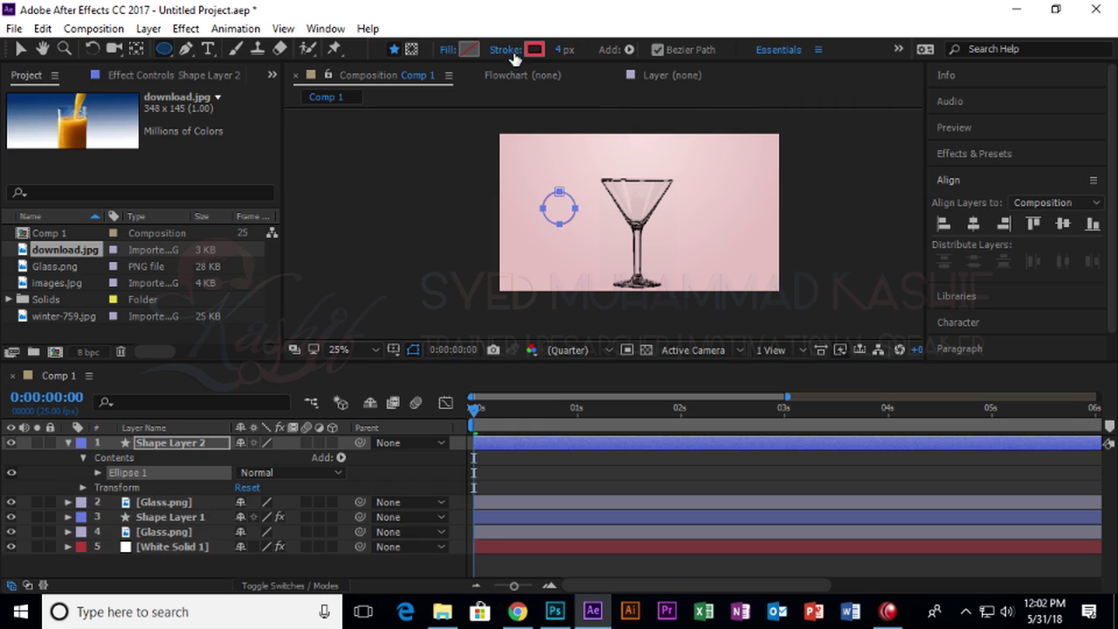
left_click(505, 50)
left_click(469, 256)
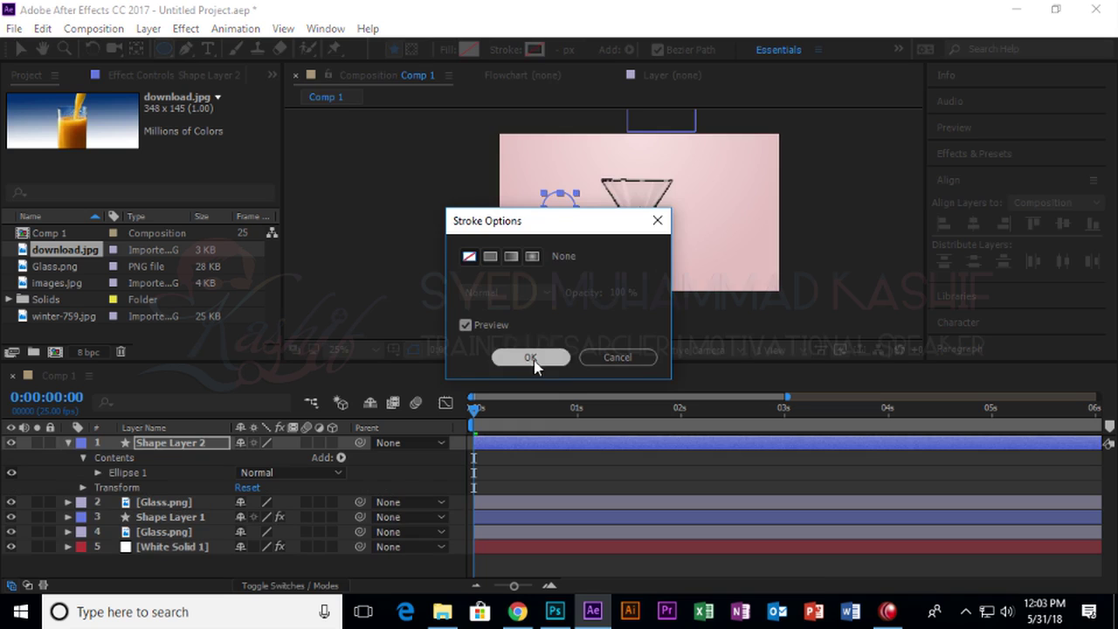
left_click(530, 357)
left_click(449, 50)
left_click(490, 256)
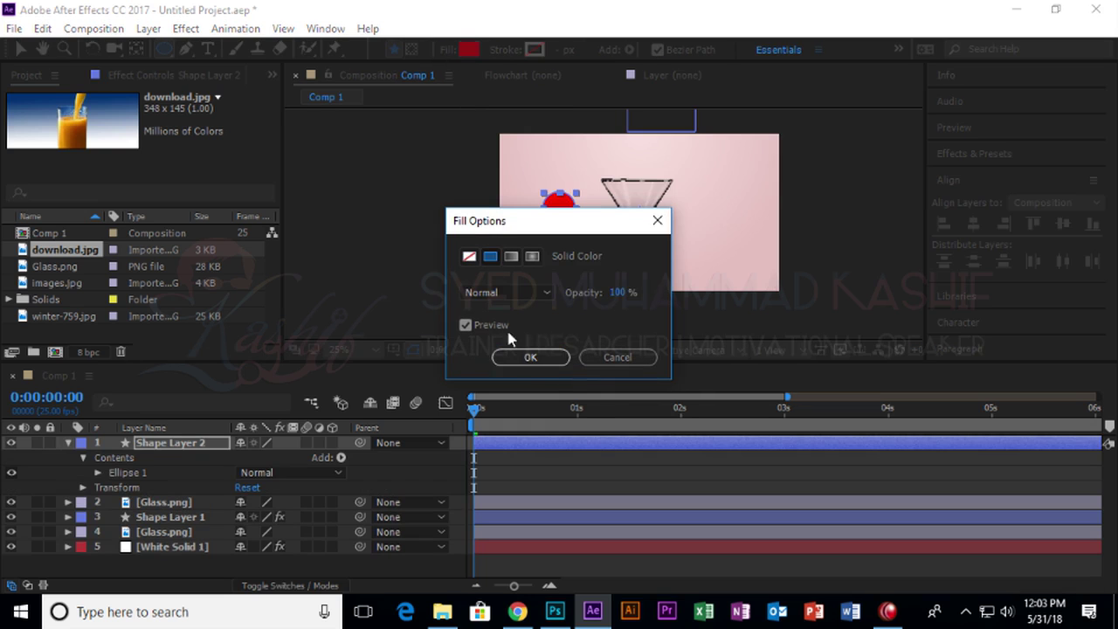
left_click(524, 357)
Reveal and select only the circle layer's Position property.
left_click(19, 48)
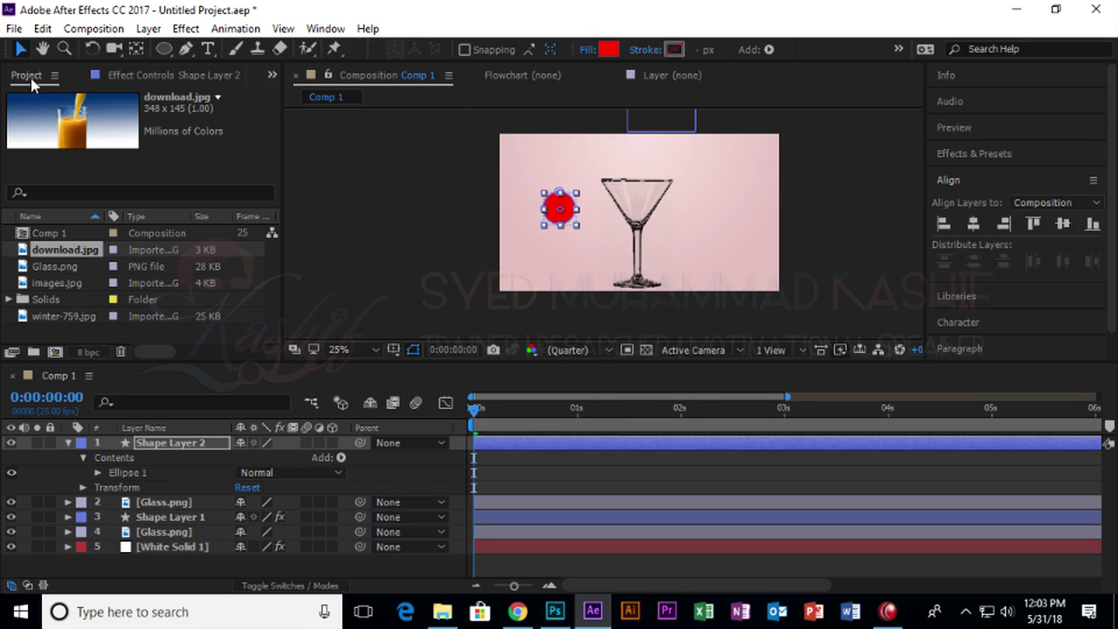
key("p")
left_click(169, 456)
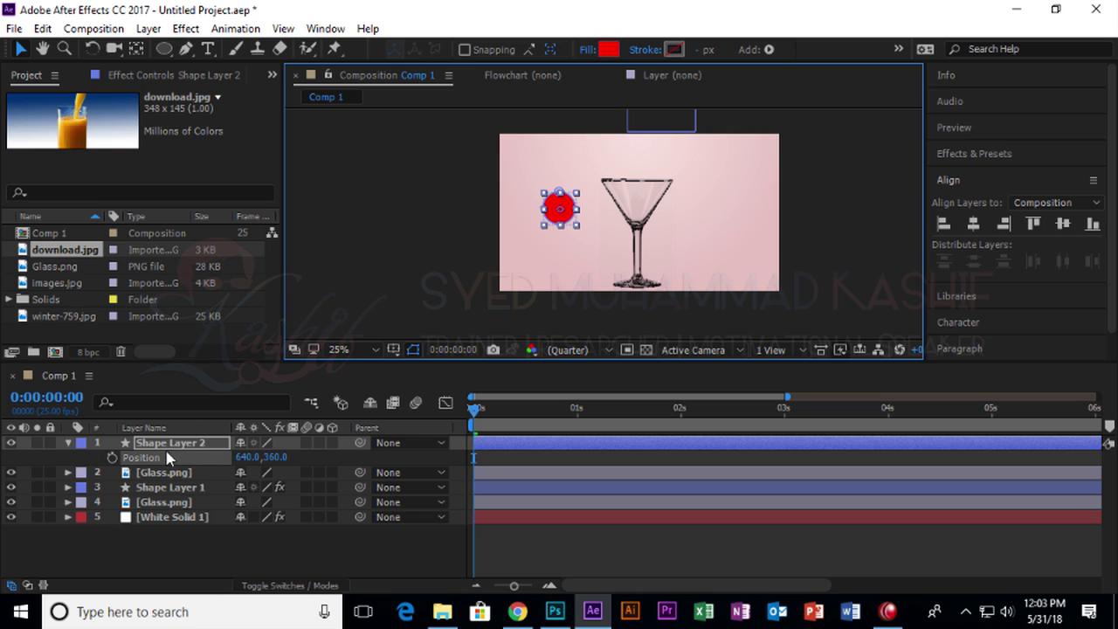
Undo a trial paste and move the circle's anchor point onto its centre.
key("ctrl+v")
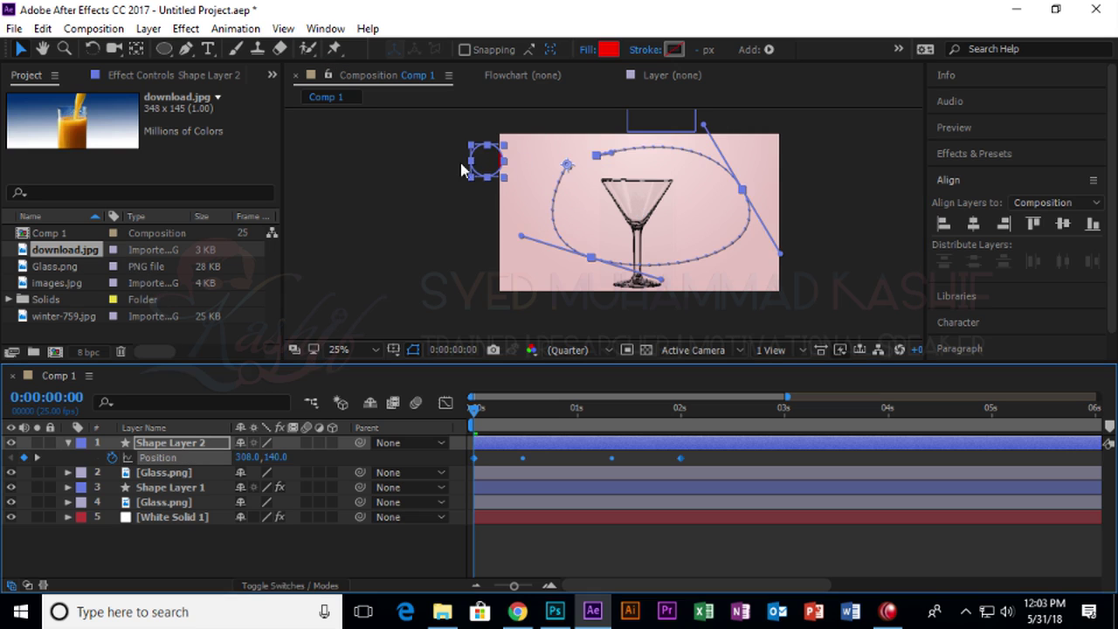
key("ctrl+z")
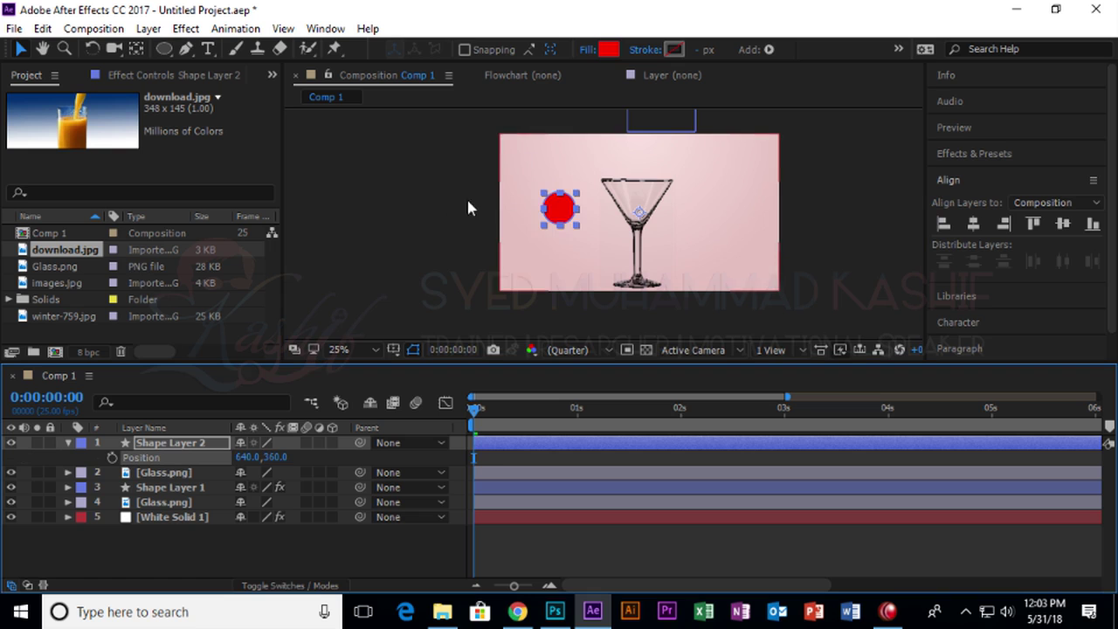
scroll(628, 222, "up", 4)
scroll(635, 239, "down", 2)
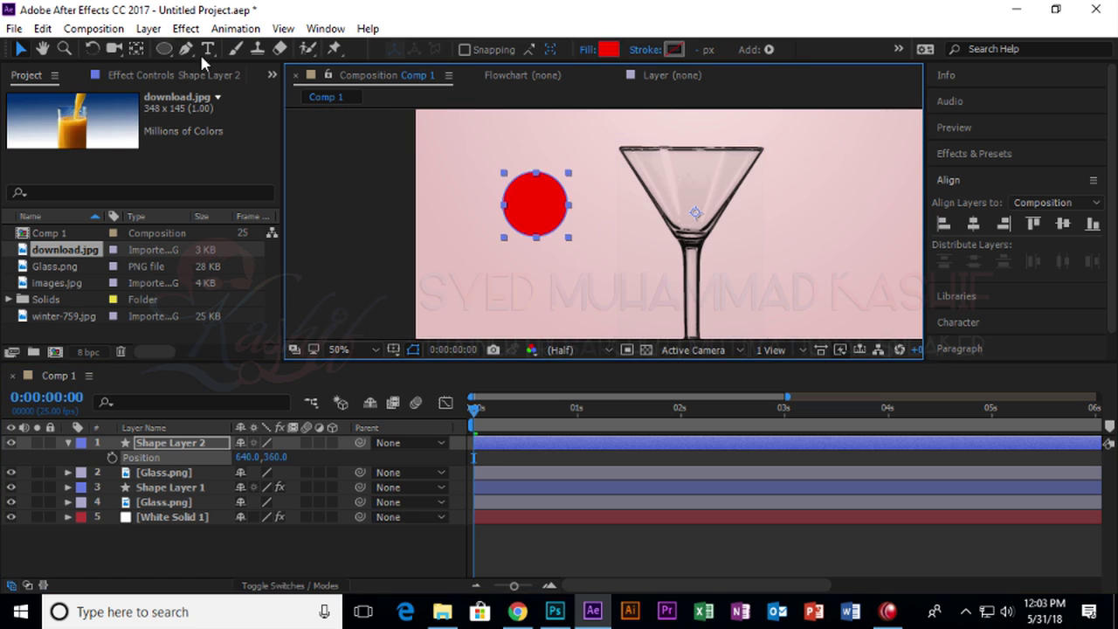
left_click(136, 49)
left_click_drag(688, 216, 536, 208)
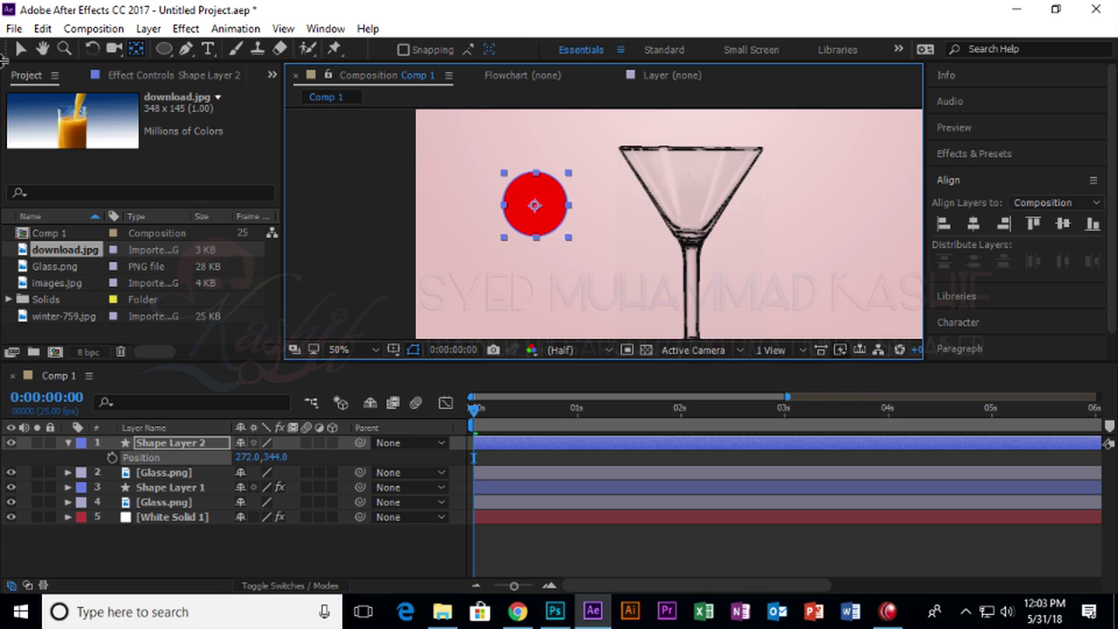
left_click(20, 49)
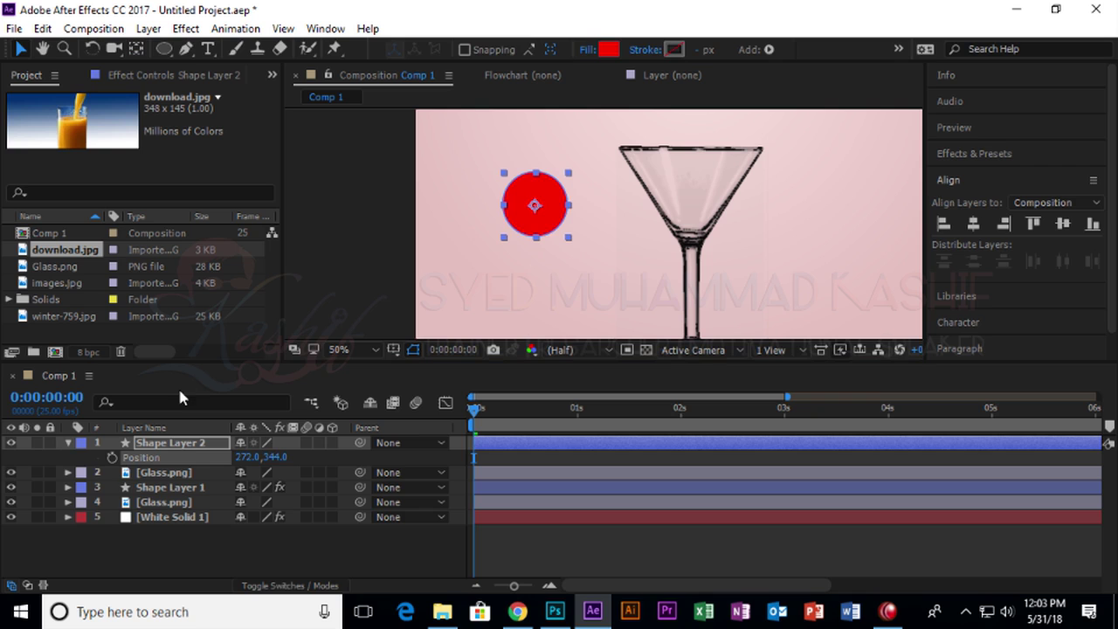
Turn the pasted loop mask into four Position keyframes, deleting the mask, then preview the motion.
key("ctrl+v")
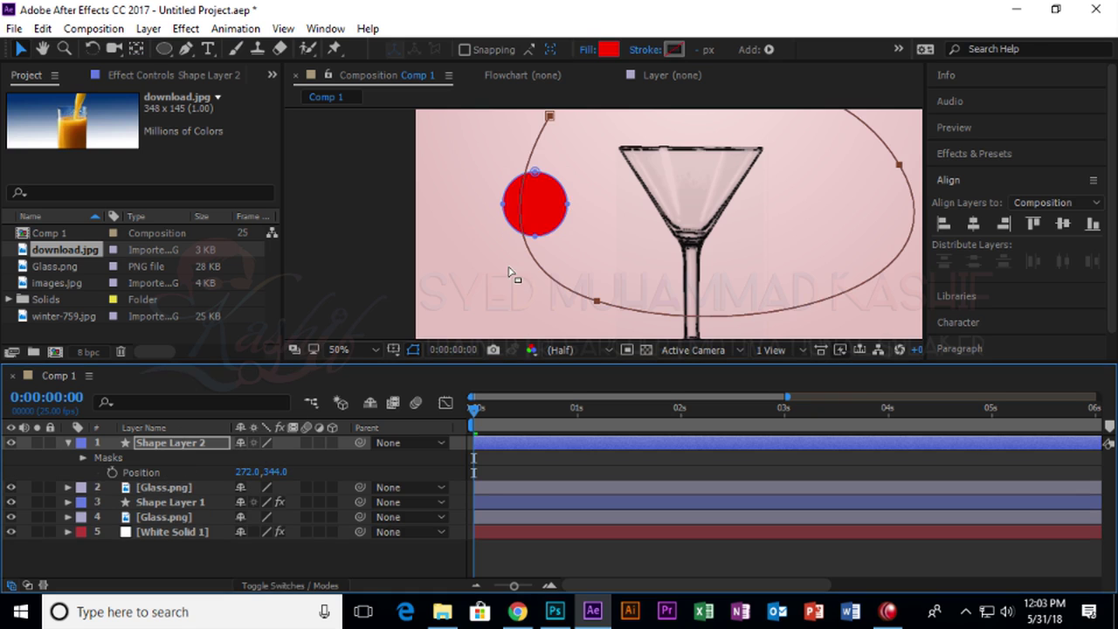
key("period")
key("comma")
key("comma")
key("comma")
key("comma")
left_click_drag(476, 409, 602, 411)
left_click(155, 473)
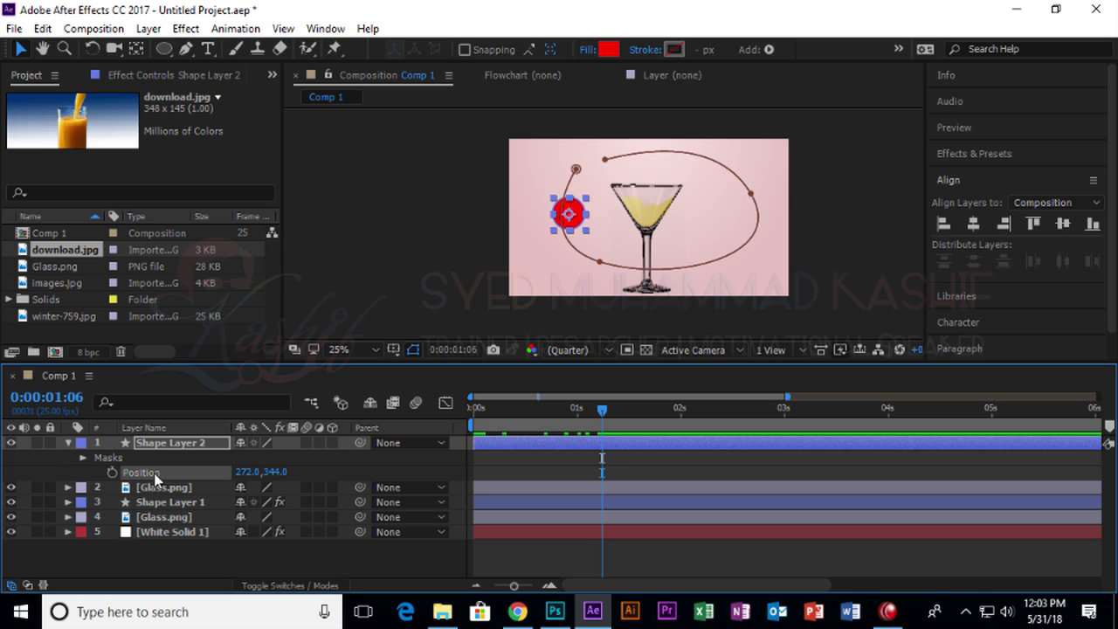
left_click(153, 459)
key("Home")
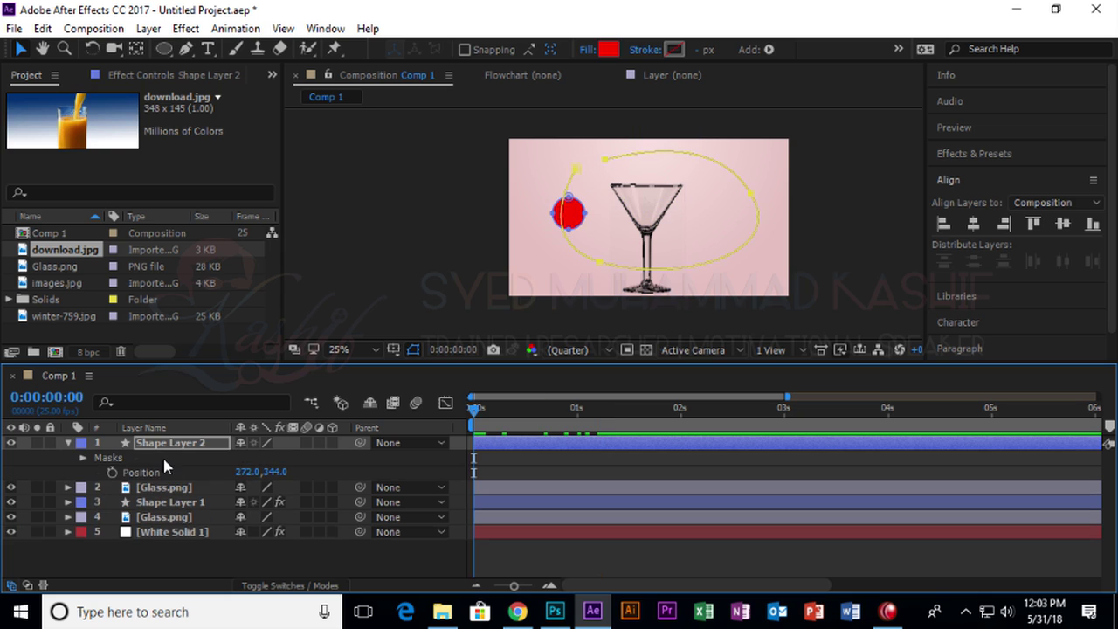
key("Delete")
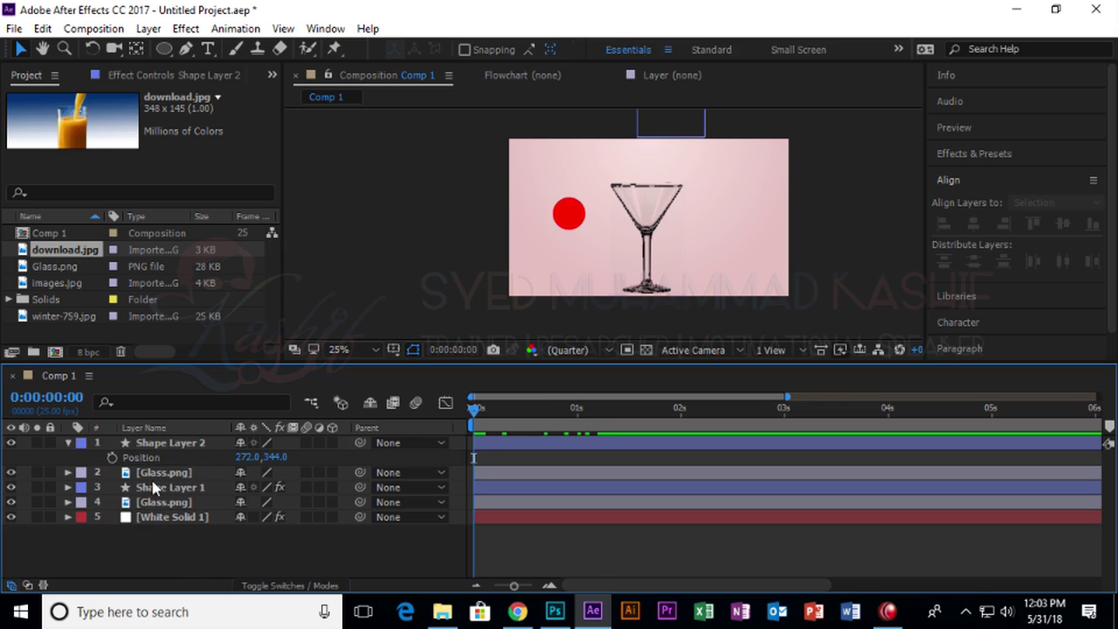
key("ctrl+v")
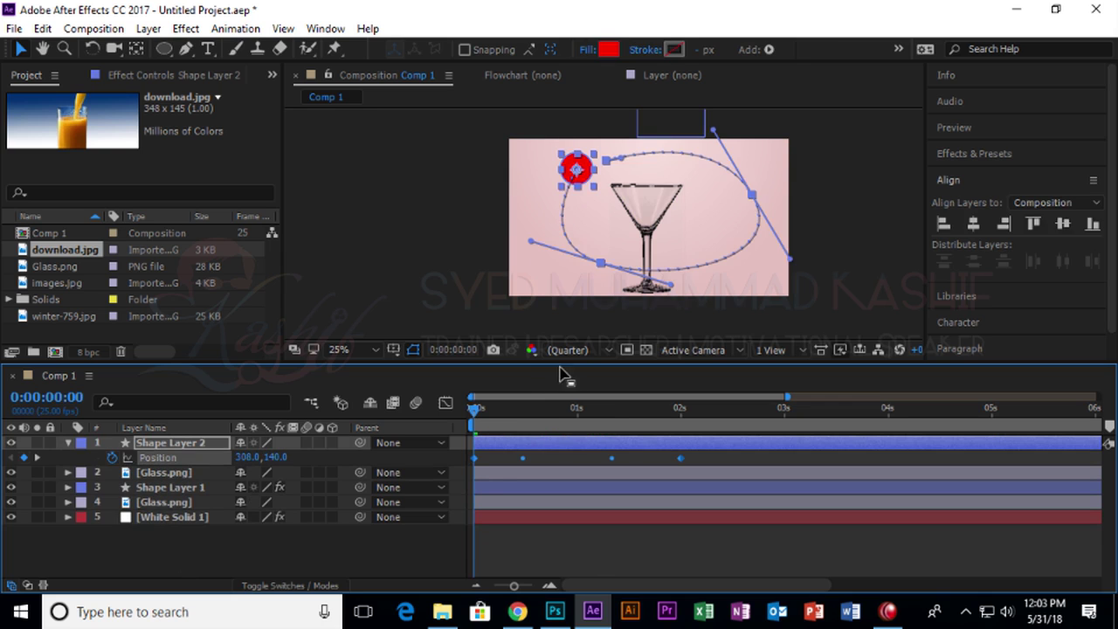
left_click_drag(471, 421, 445, 404)
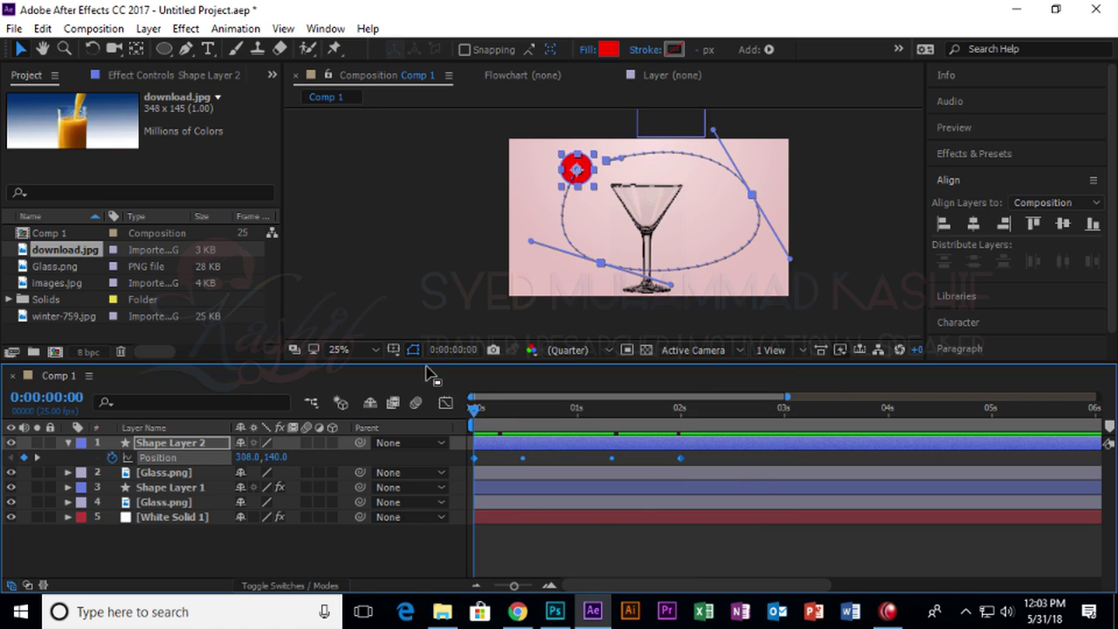
Select all five layers, minimize After Effects, and bring up the Camtasia Recorder.
left_click_drag(147, 553, 199, 447)
left_click(1016, 10)
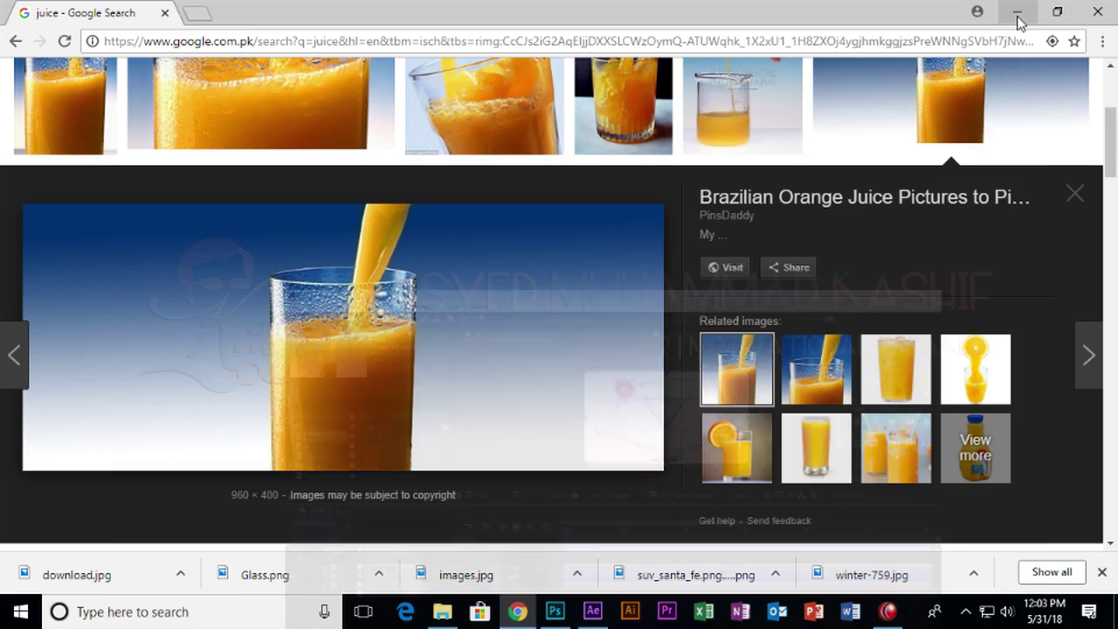
left_click(884, 612)
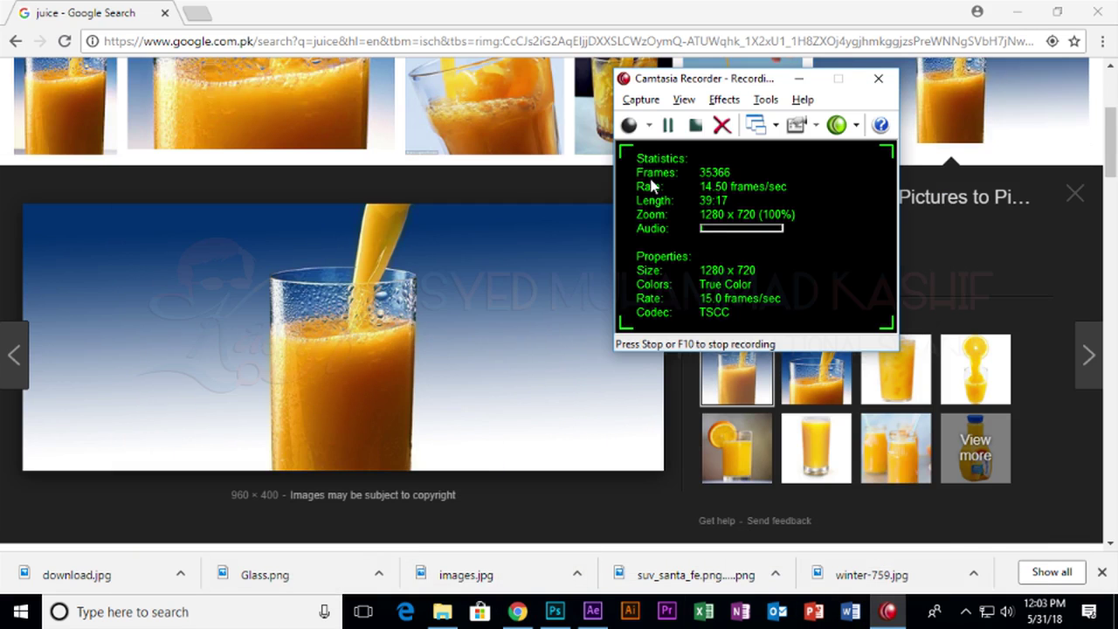